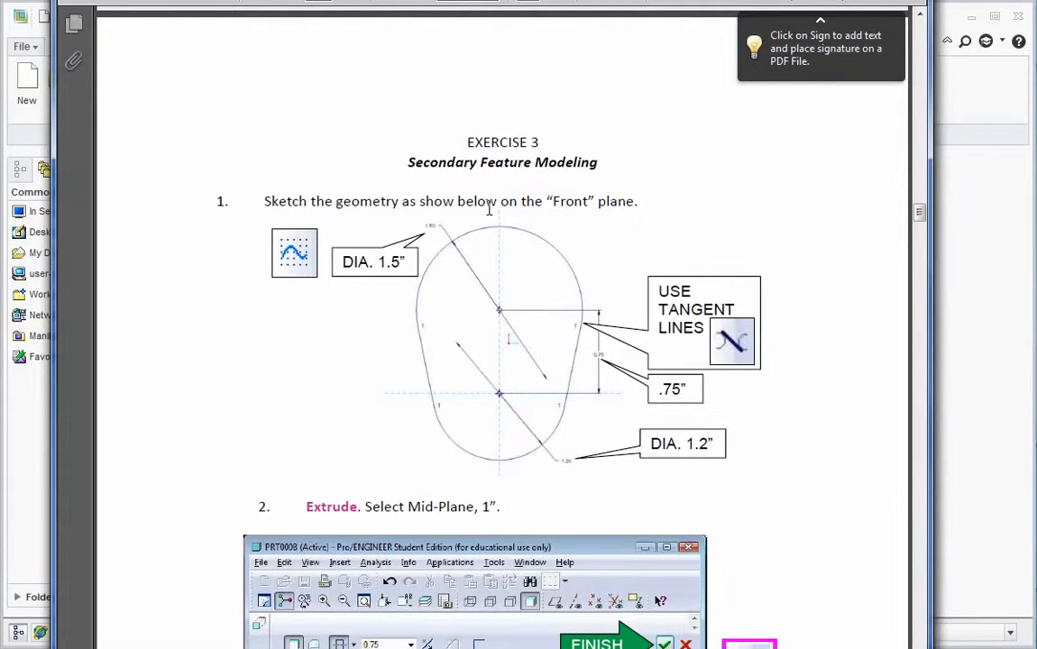
- Review the Exercise 3 instructions, examining the finished model image and the dimensions of the first sketch
scroll(490, 209, "down", 3)
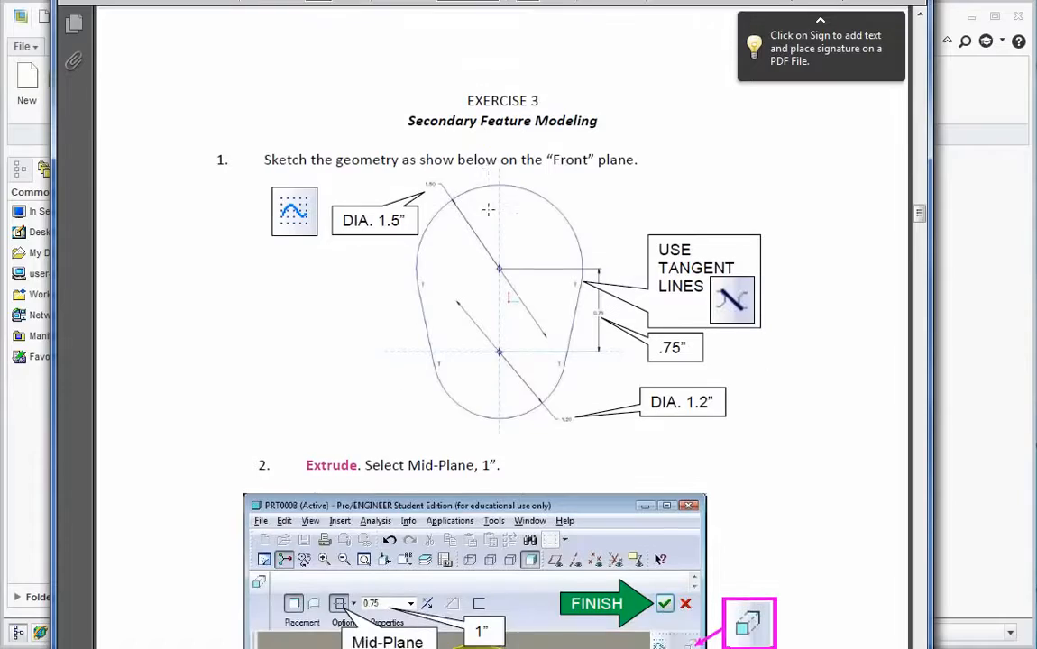
mouse_move(921, 214)
left_mouse_down()
mouse_move(923, 297)
mouse_move(920, 283)
left_mouse_up()
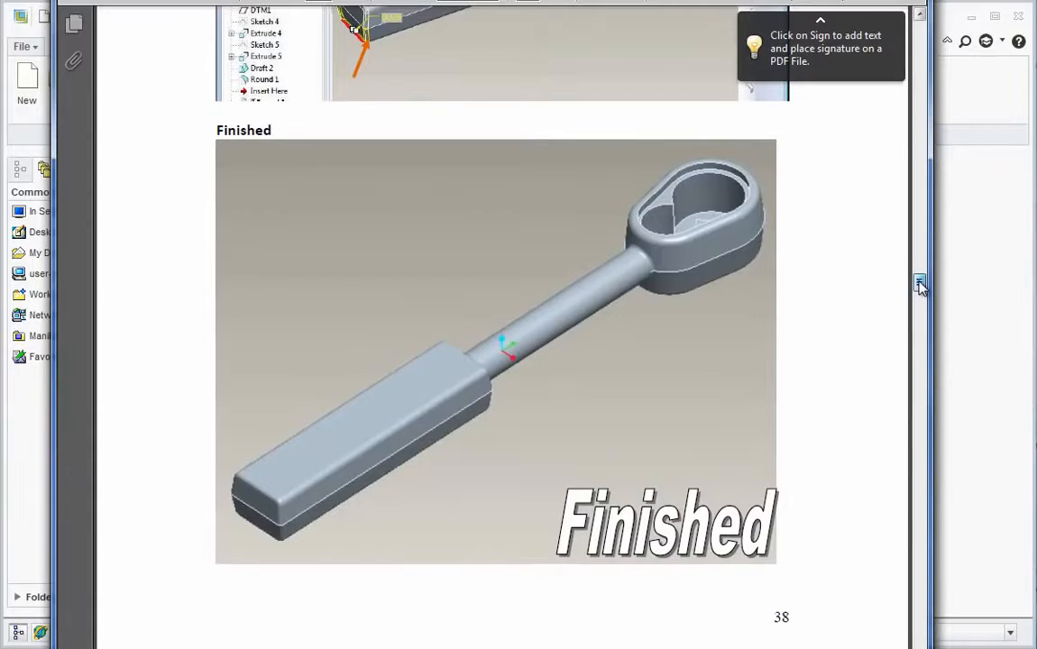
left_click_drag(921, 285, 919, 282)
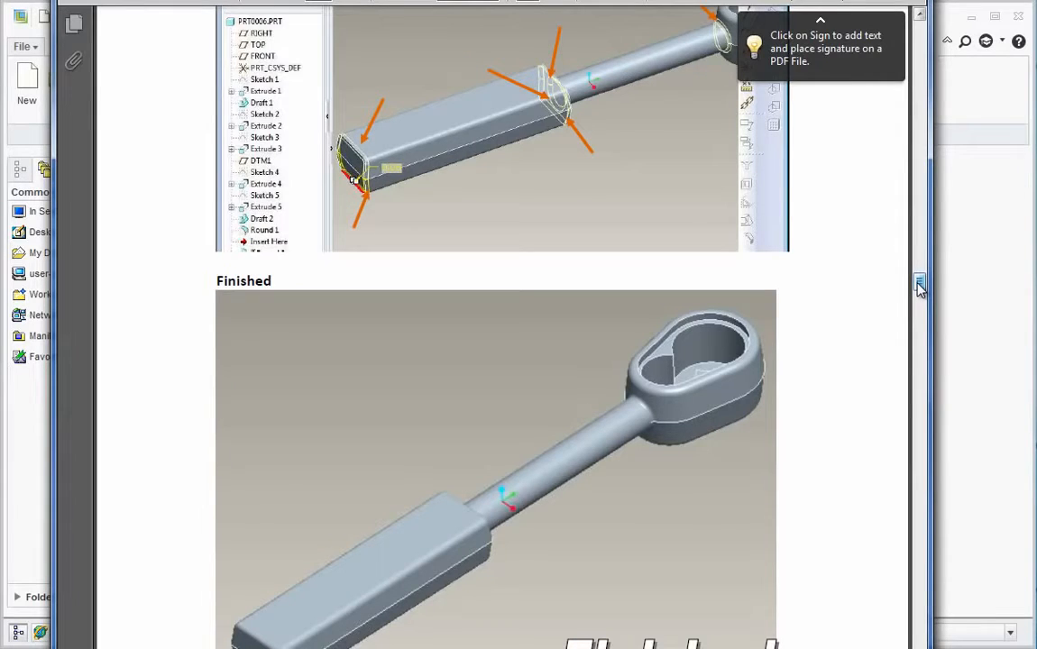
left_click_drag(919, 281, 919, 211)
scroll(799, 385, "down", 3)
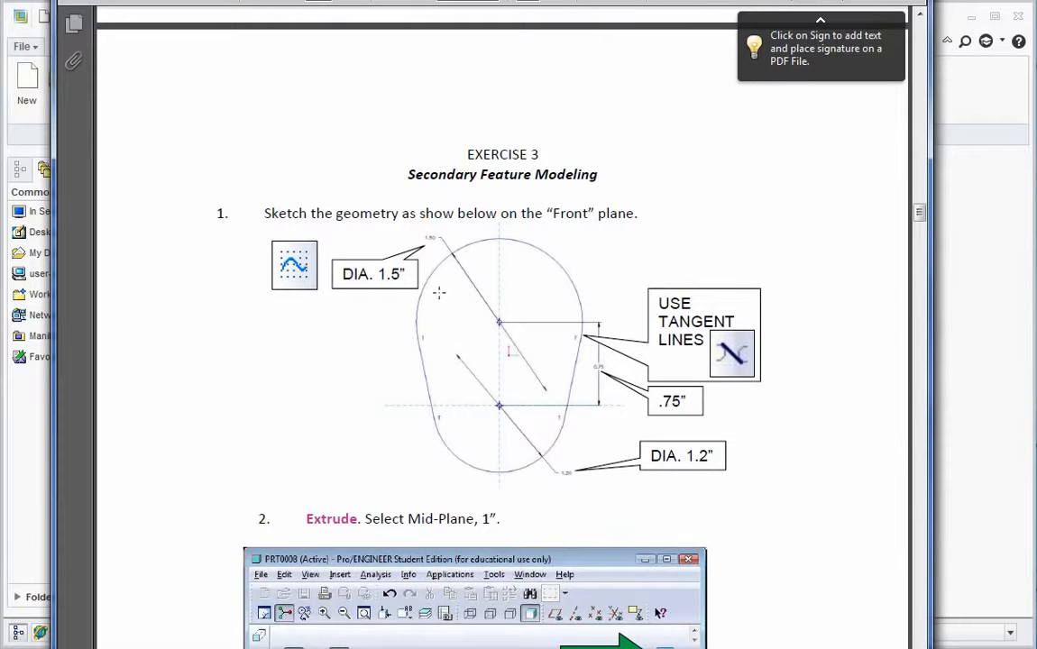
- Switch to Creo Parametric and create a new solid part named E3 with the default template
left_click(947, 360)
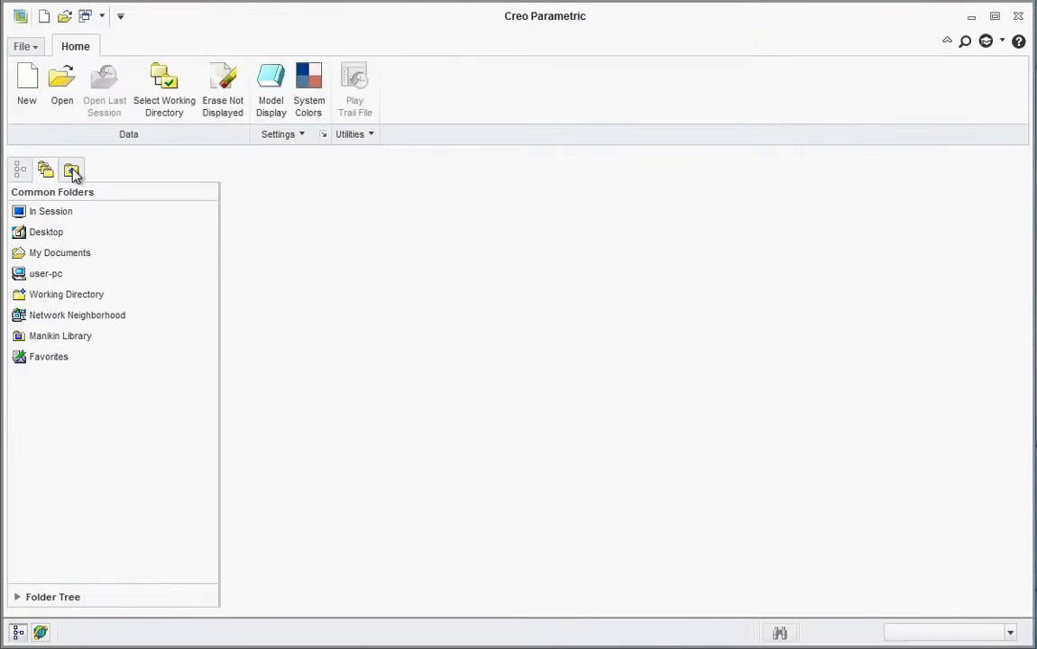
left_click(28, 88)
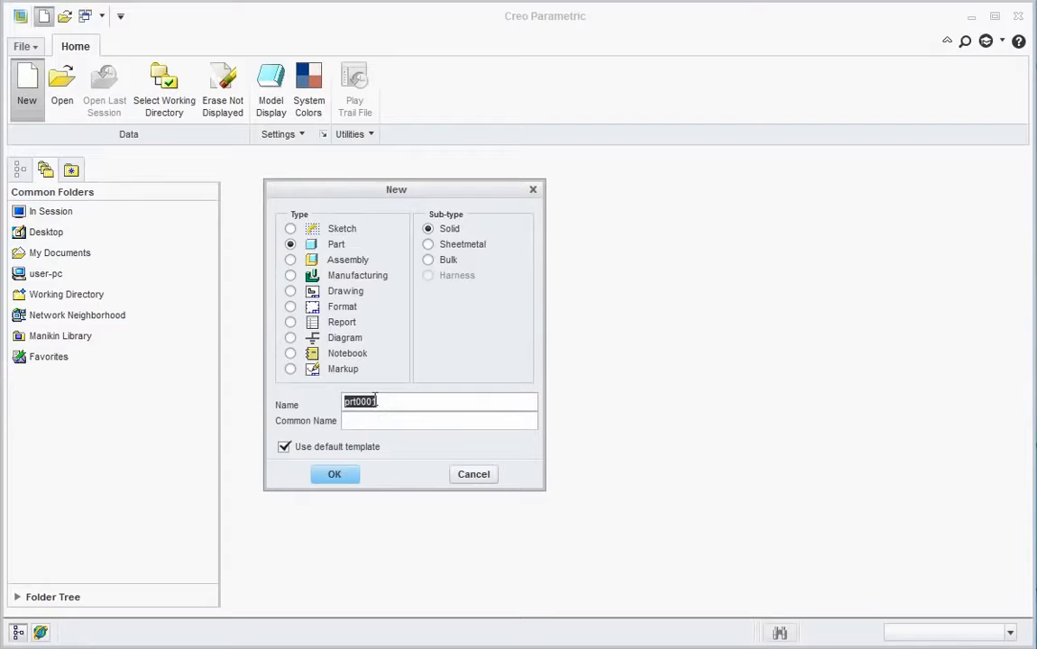
type("E3")
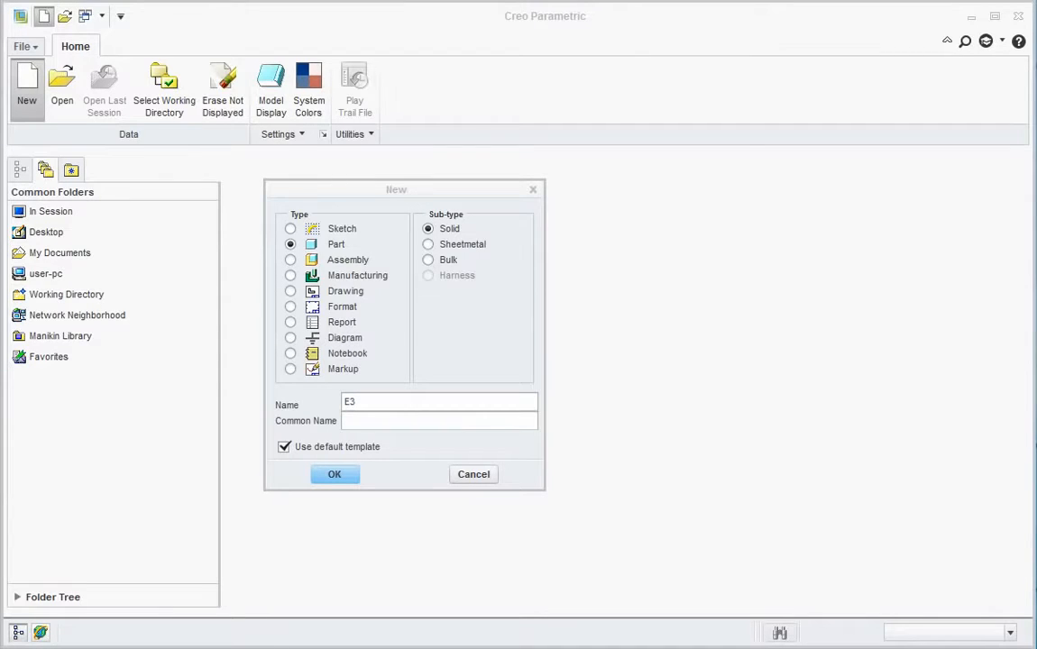
left_click(333, 480)
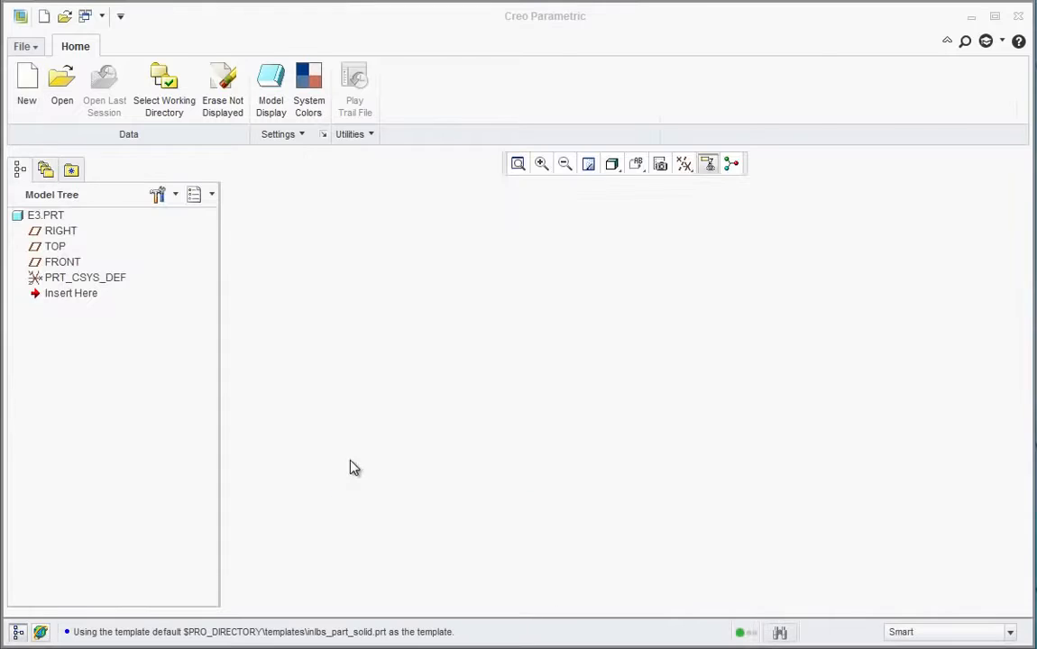
- Start a sketch on the FRONT datum plane and orient the view to FRONT
left_click(62, 263)
left_click(379, 86)
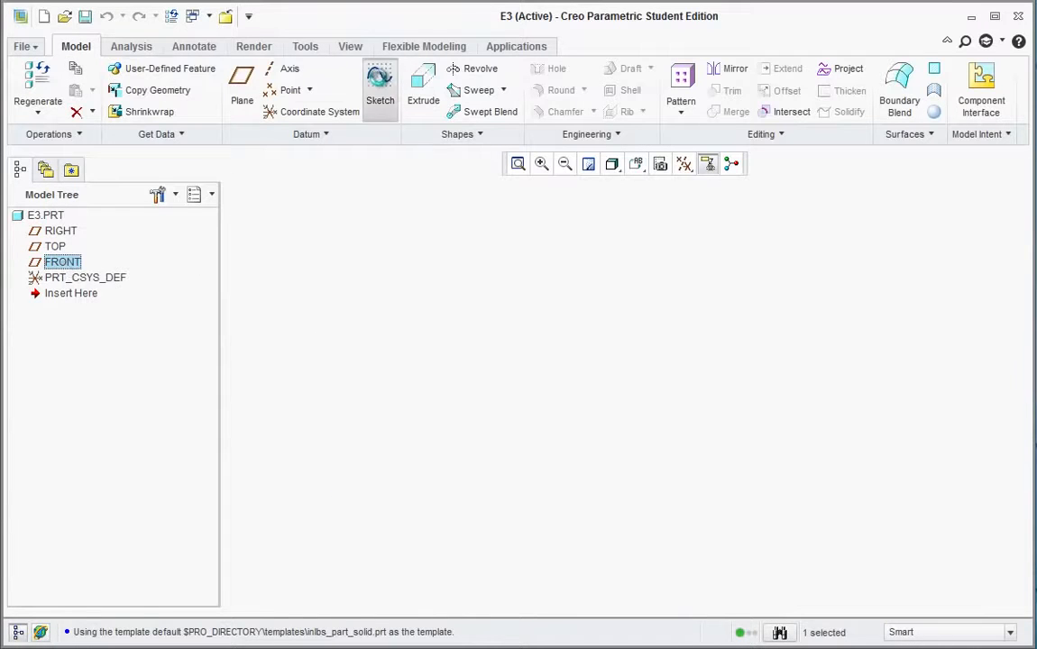
left_click(612, 164)
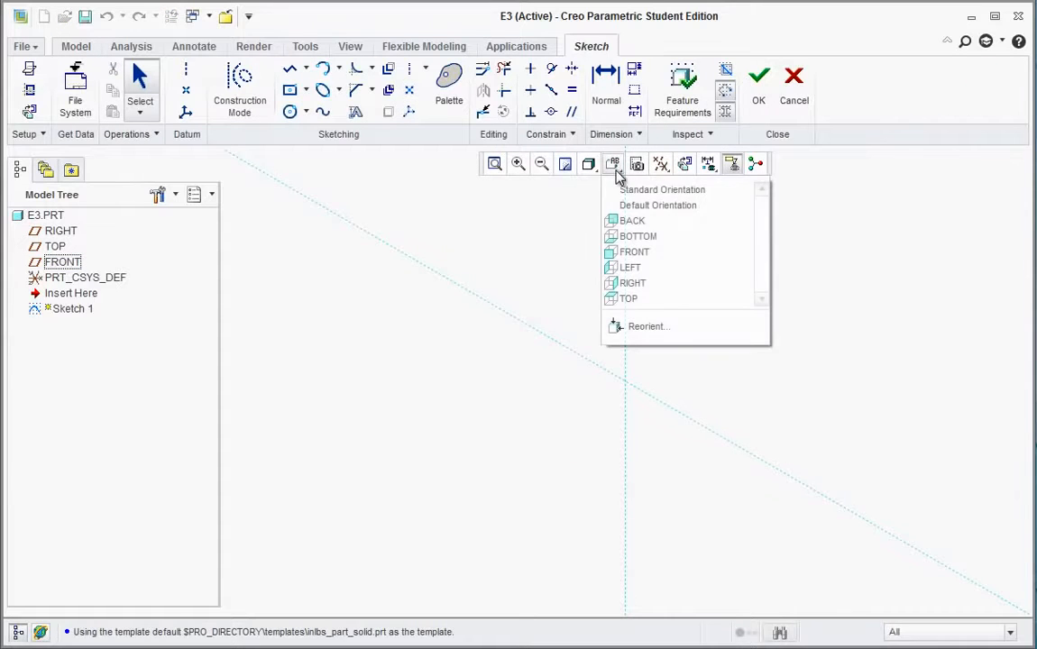
left_click(622, 252)
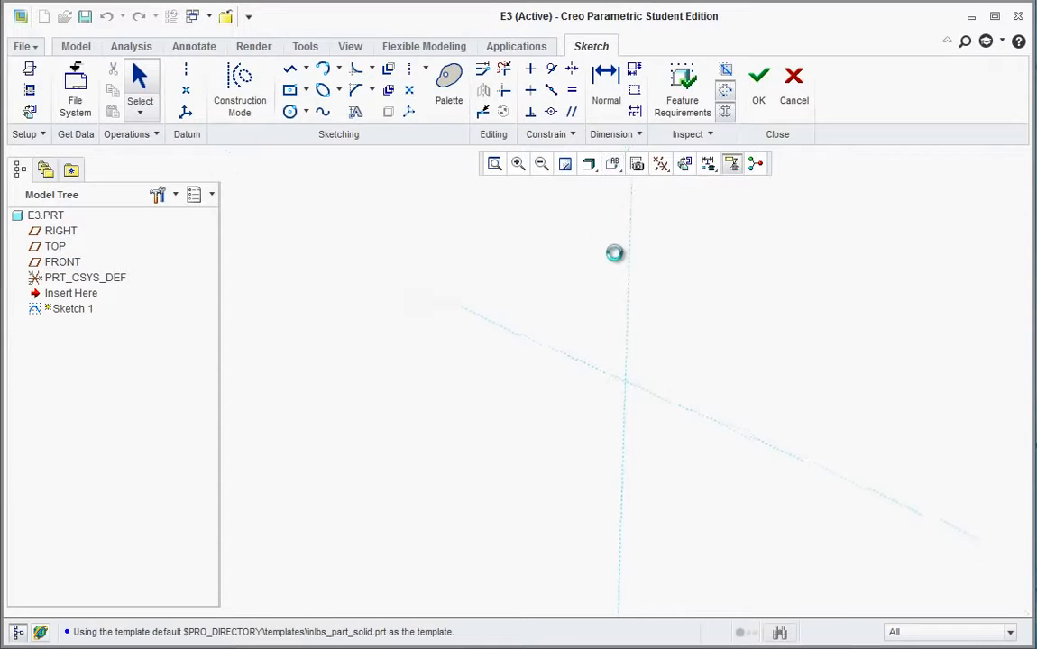
- Draw a circle centred on the intersection of the sketch references and set its diameter to 1.5
left_click(290, 113)
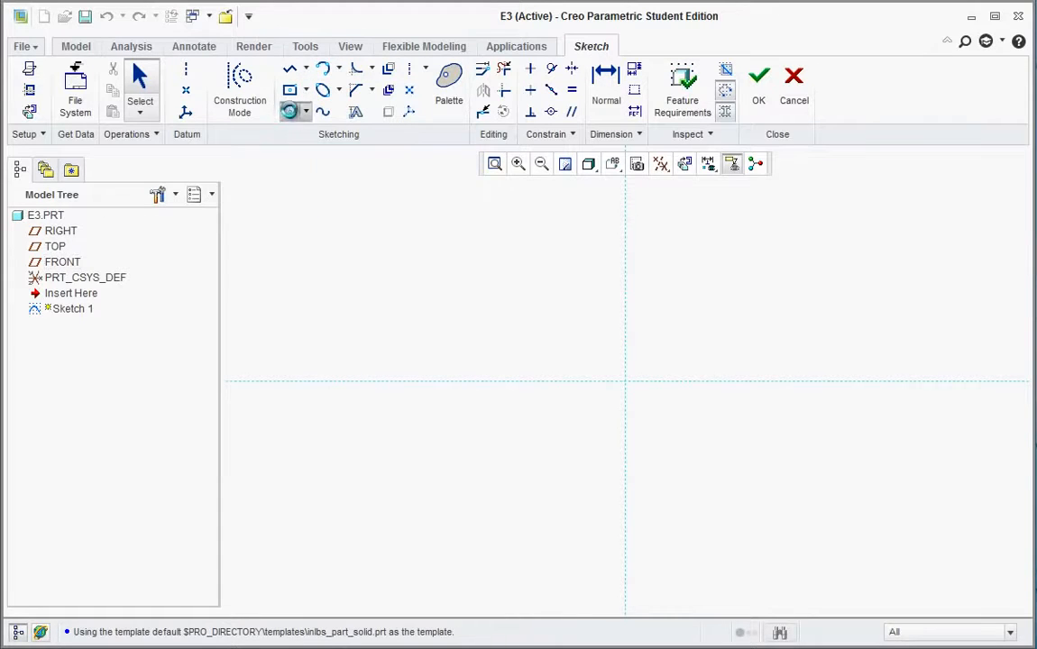
left_click(627, 382)
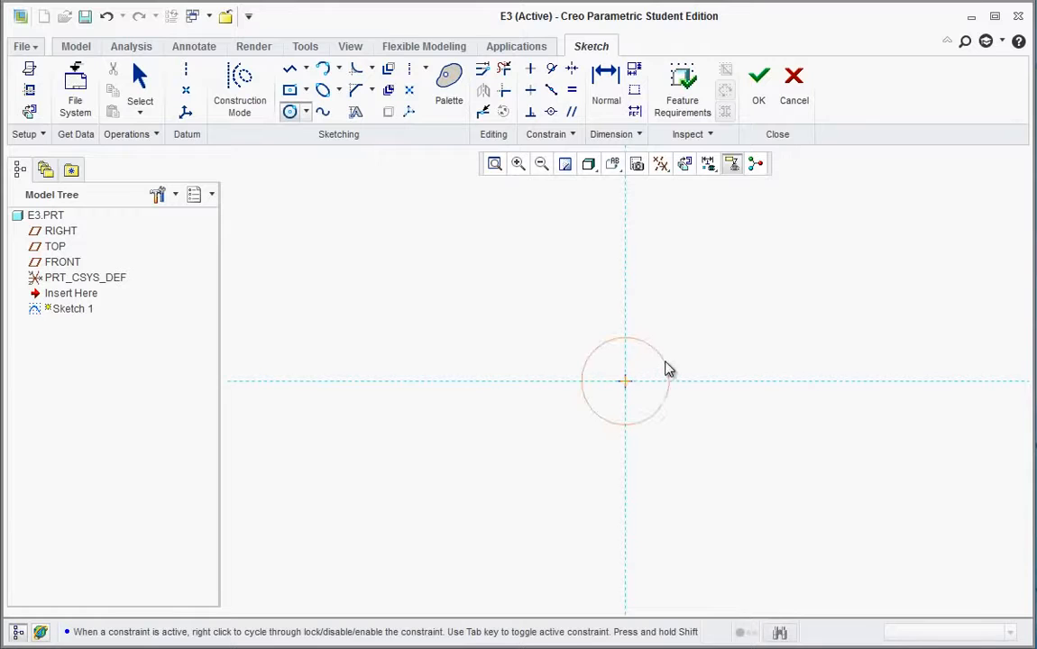
left_click(668, 369)
middle_click(718, 405)
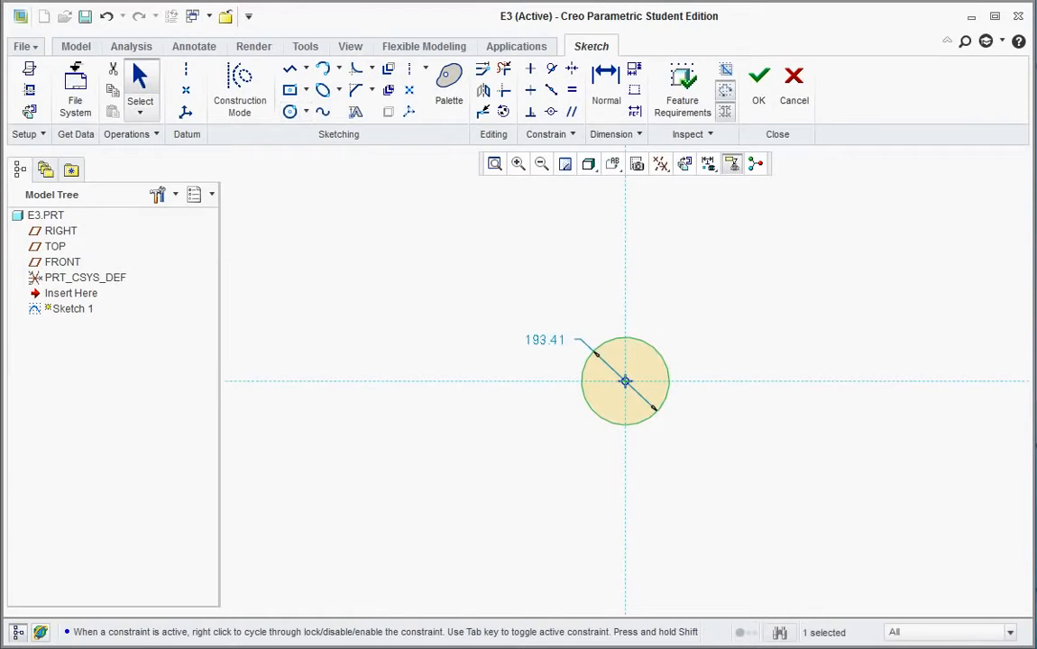
double_click(545, 343)
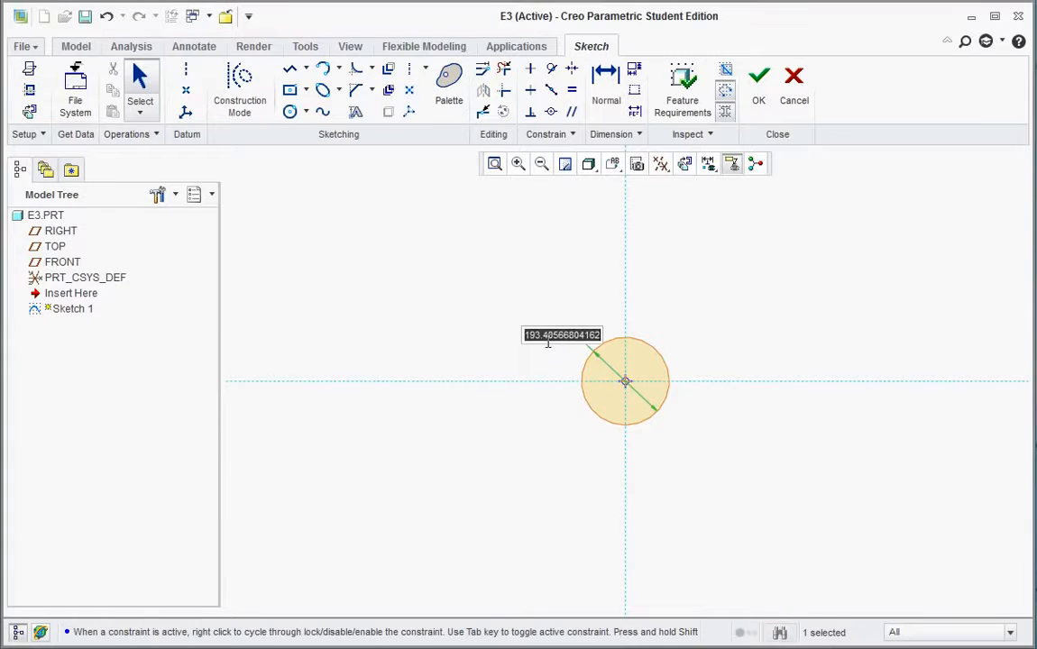
type("1.5")
key("Return")
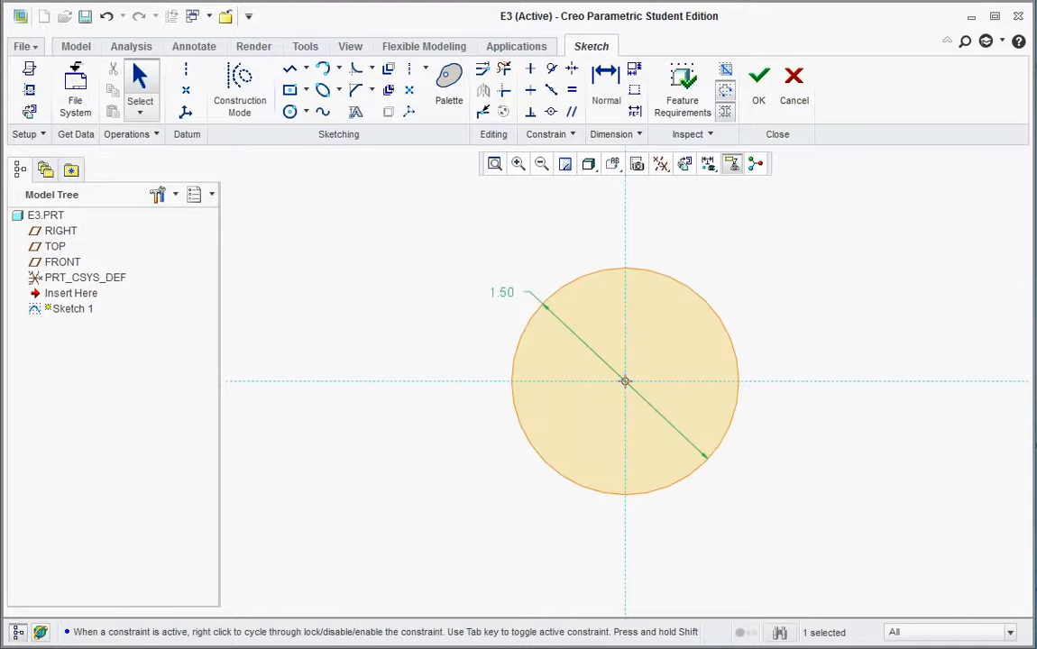
- Check the exercise PDF for the lower circle's diameter and set the circle at the origin to a diameter of 1.2
key("alt+Tab")
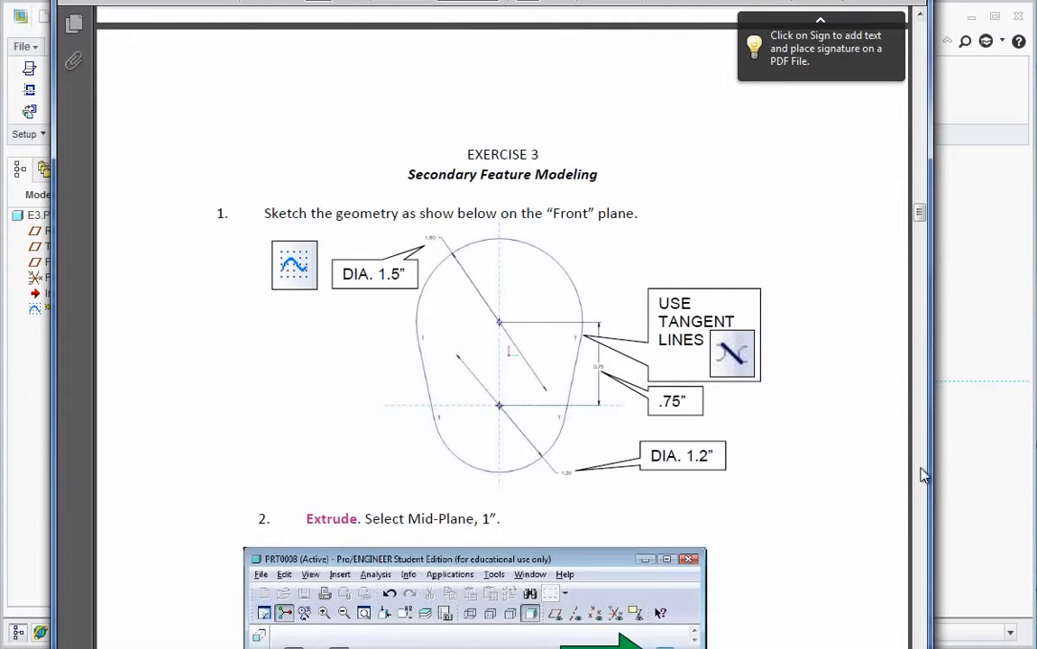
key("alt+Tab")
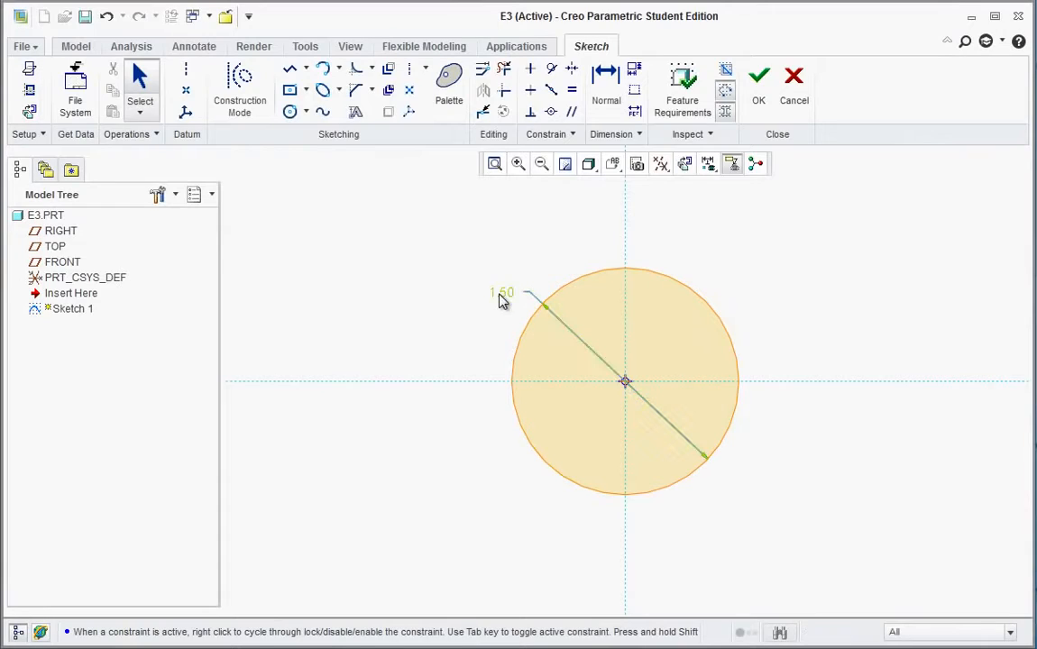
double_click(498, 288)
type("1.2")
key("Return")
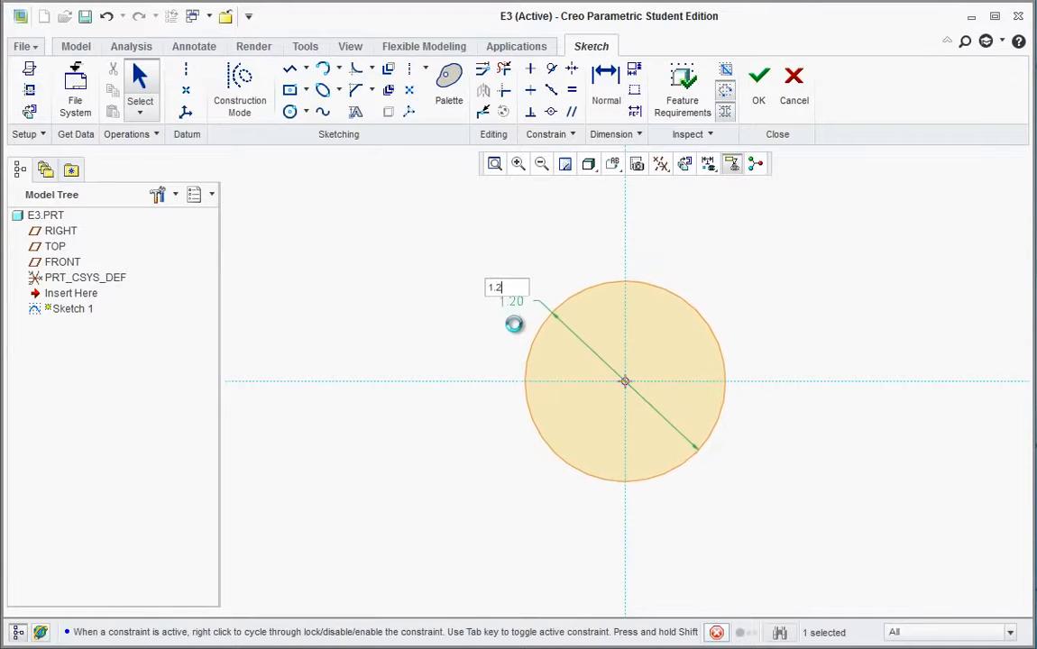
- Draw a second circle of about 1.44 diameter on the vertical reference, centred about 1.02 above the first circle's centre
scroll(586, 347, "down", 2)
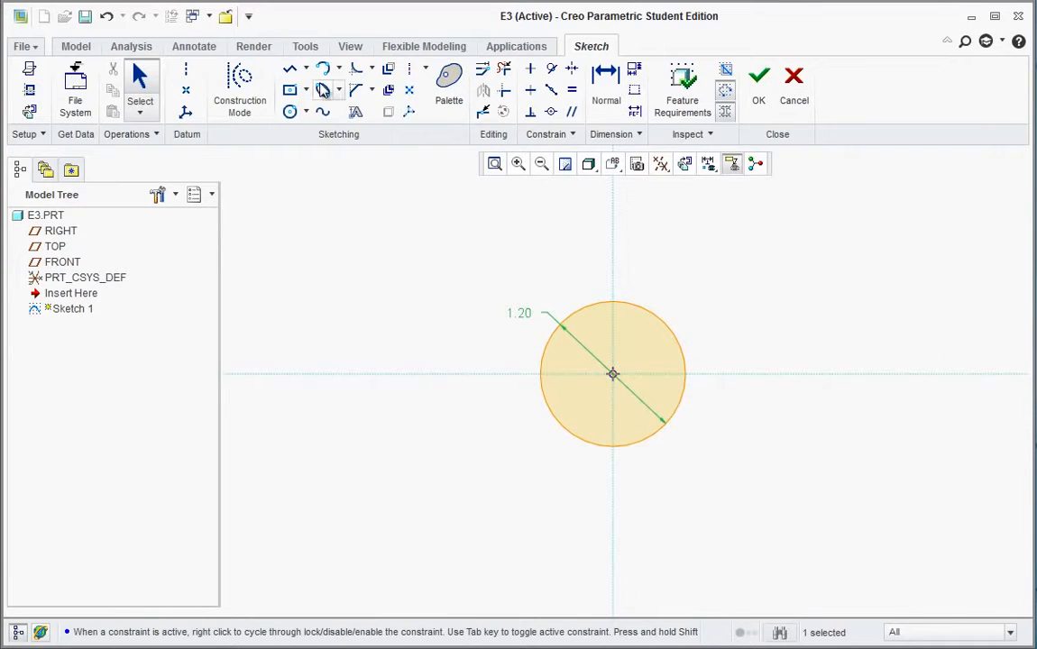
left_click(300, 111)
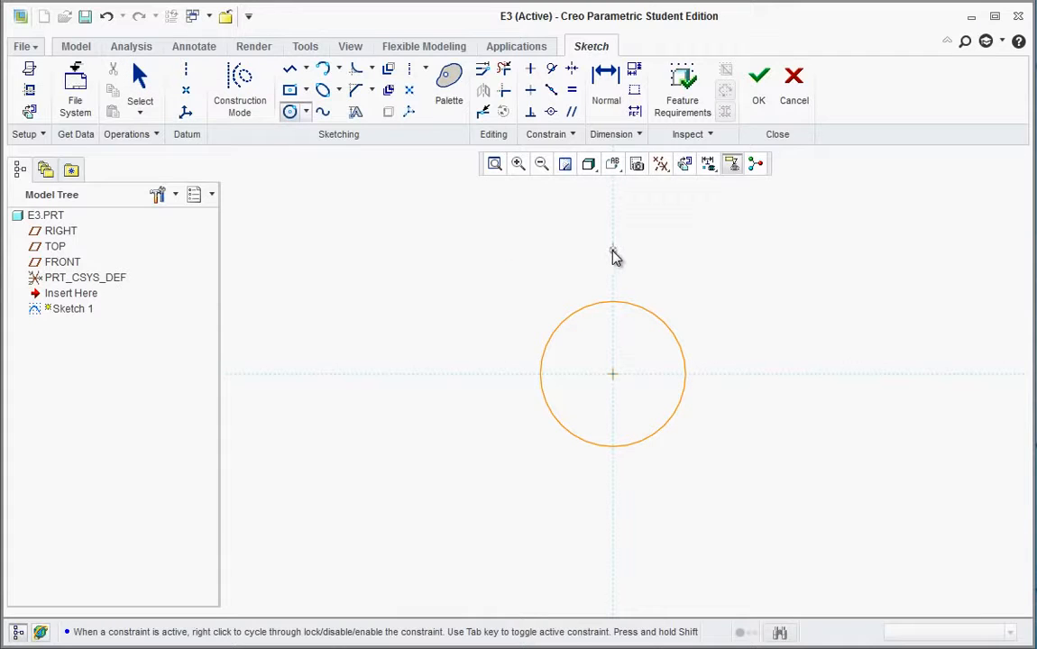
left_click(613, 251)
left_click(694, 298)
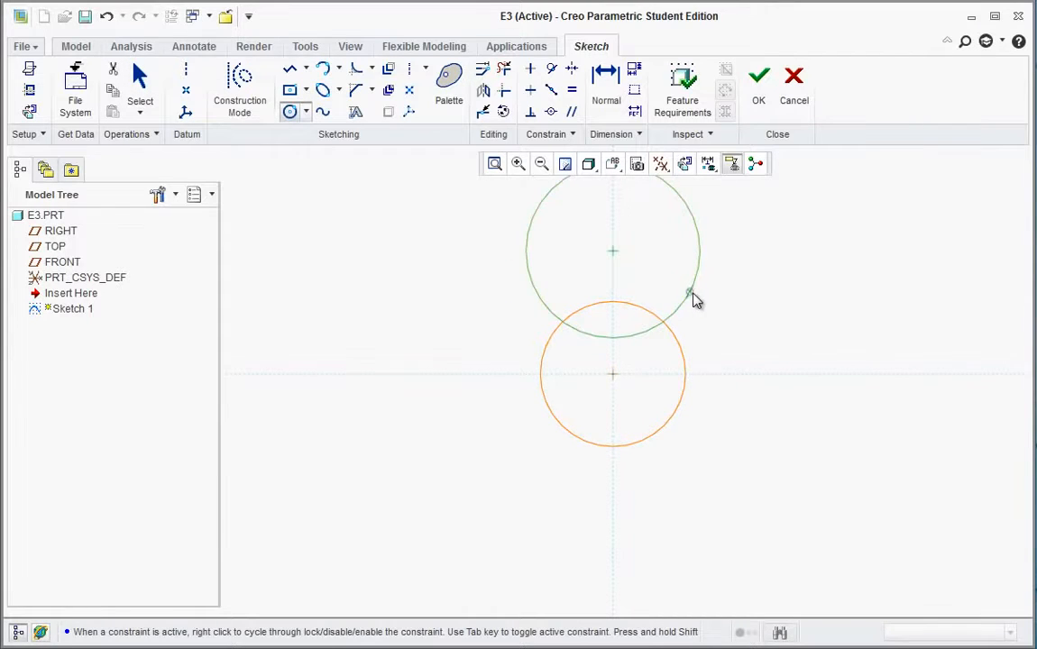
middle_click(730, 311)
scroll(733, 312, "down", 2)
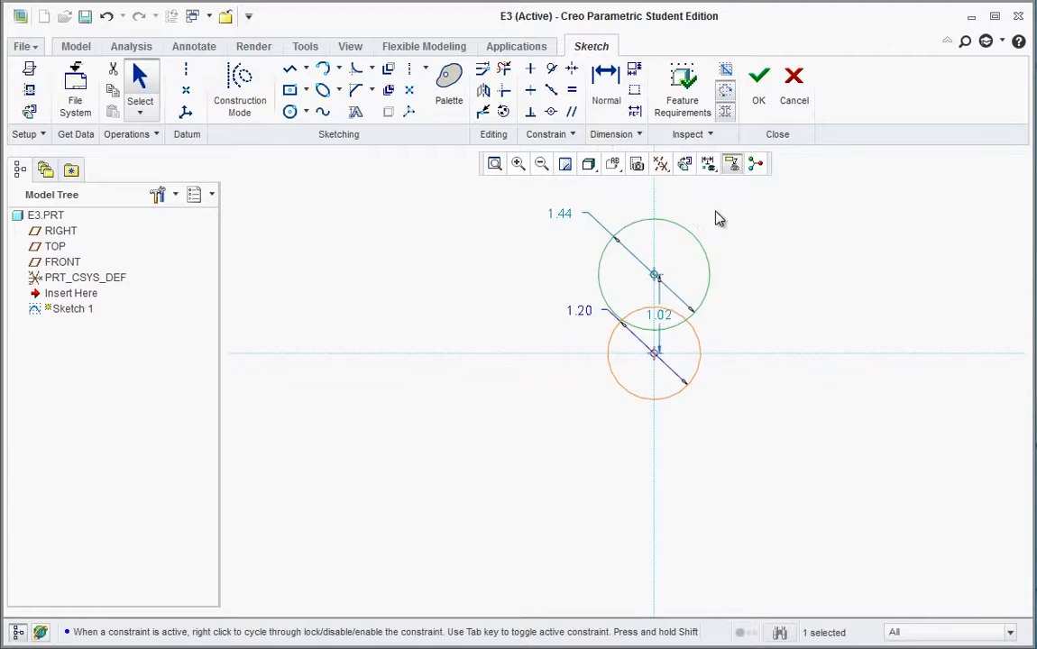
scroll(717, 212, "up", 3)
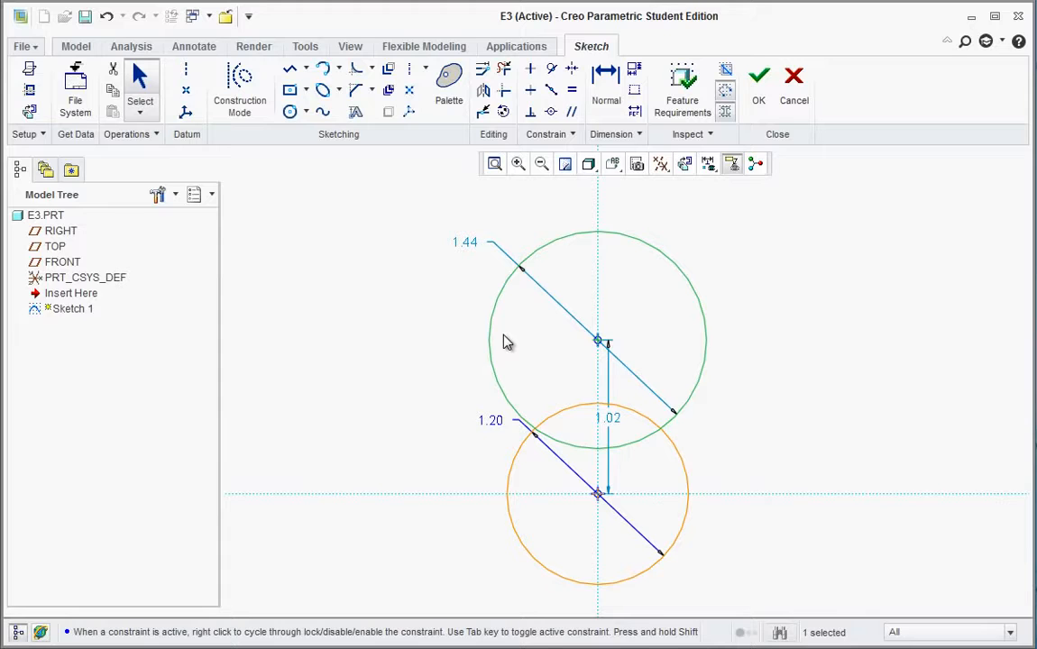
- Set the upper circle's diameter to 1.5 and the distance between the two circle centres to 0.75
double_click(466, 242)
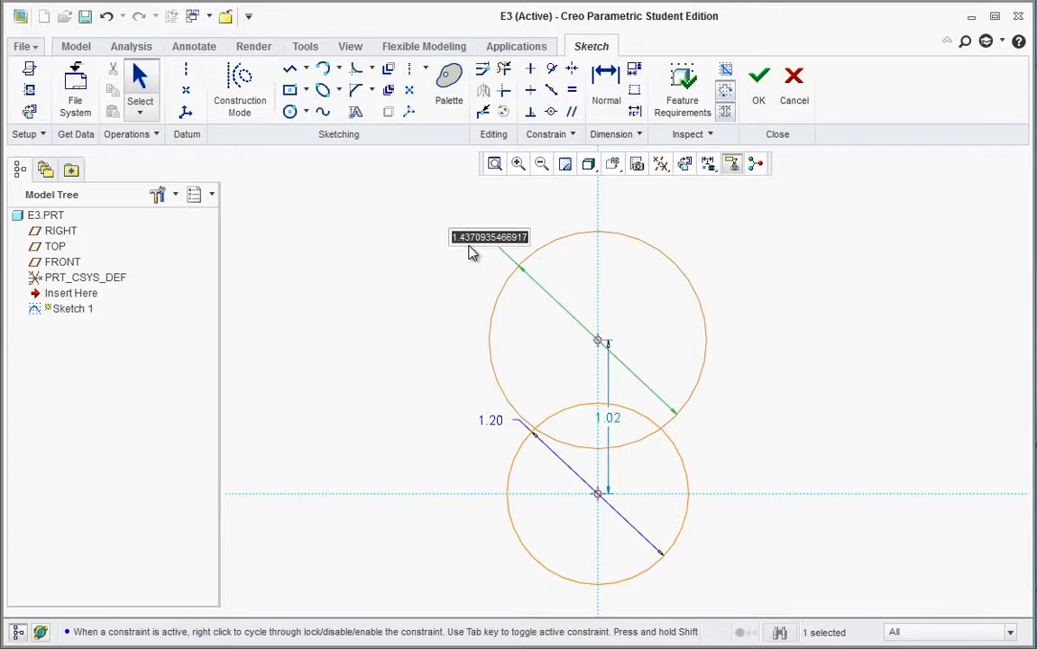
type("1.5")
key("Return")
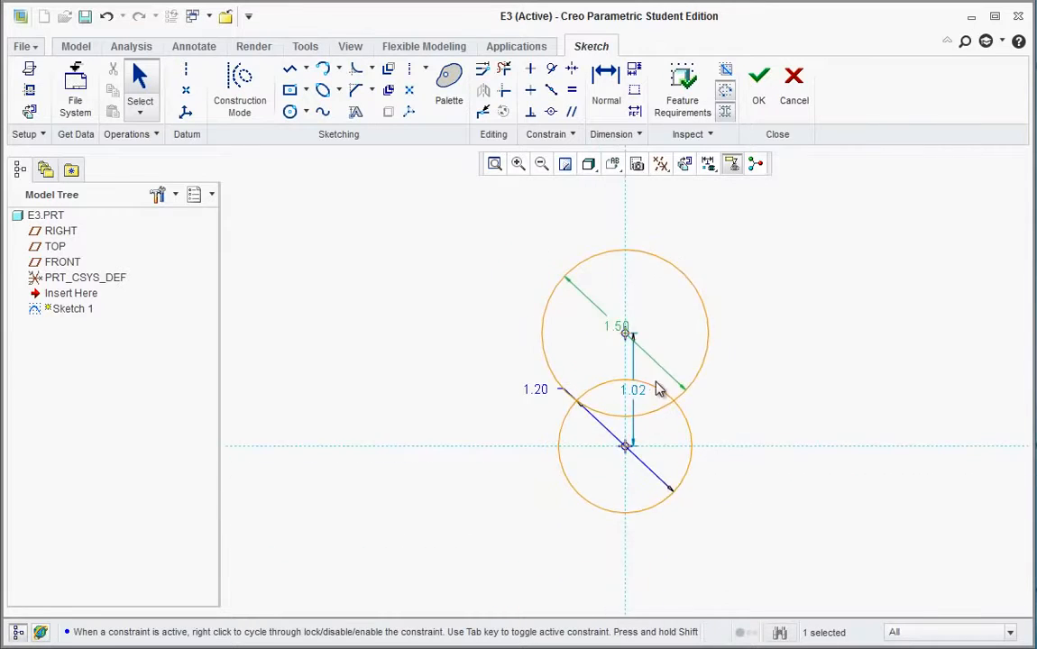
double_click(640, 388)
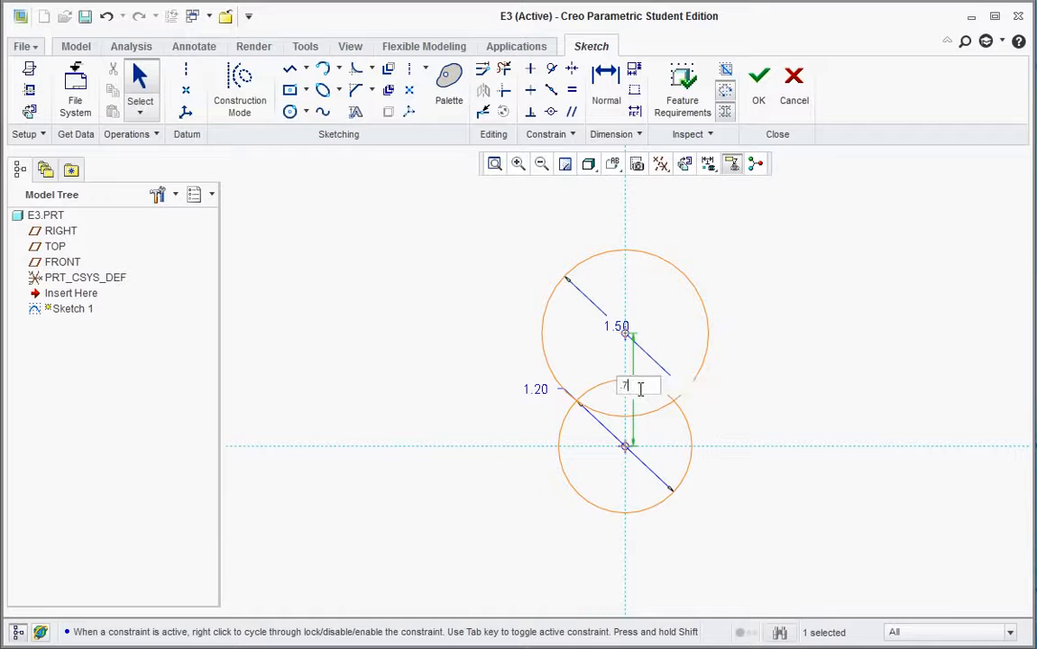
type("0.75")
key("Return")
- Move the upper circle's diameter dimension and the centre-distance dimension outside the circles, to the upper left and the right
left_click_drag(631, 350, 509, 255)
scroll(729, 358, "up", 2)
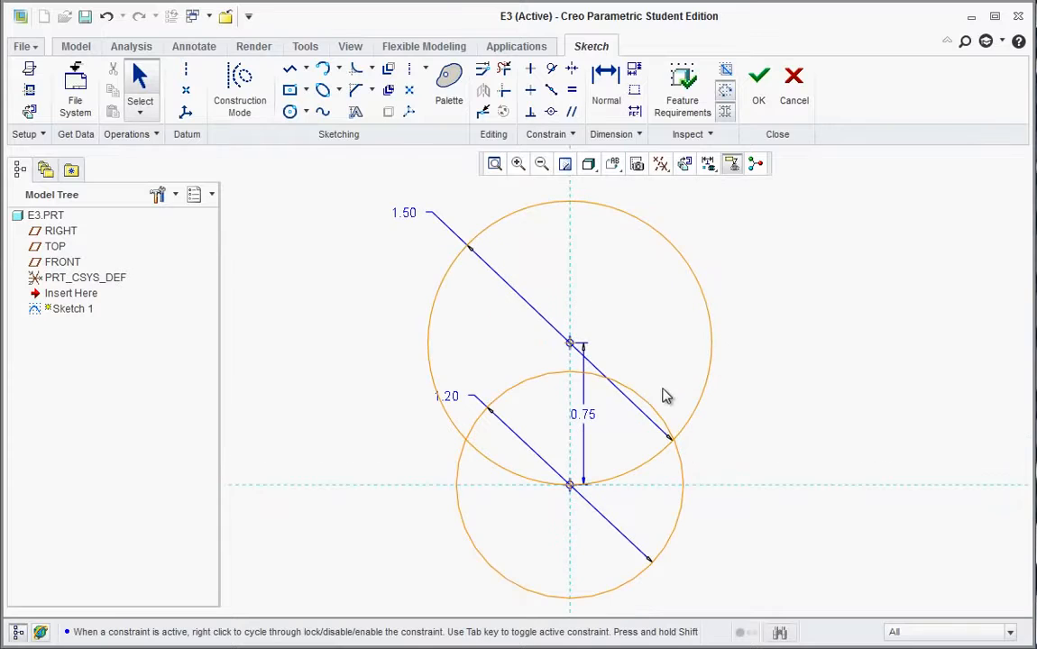
left_click_drag(613, 422, 781, 413)
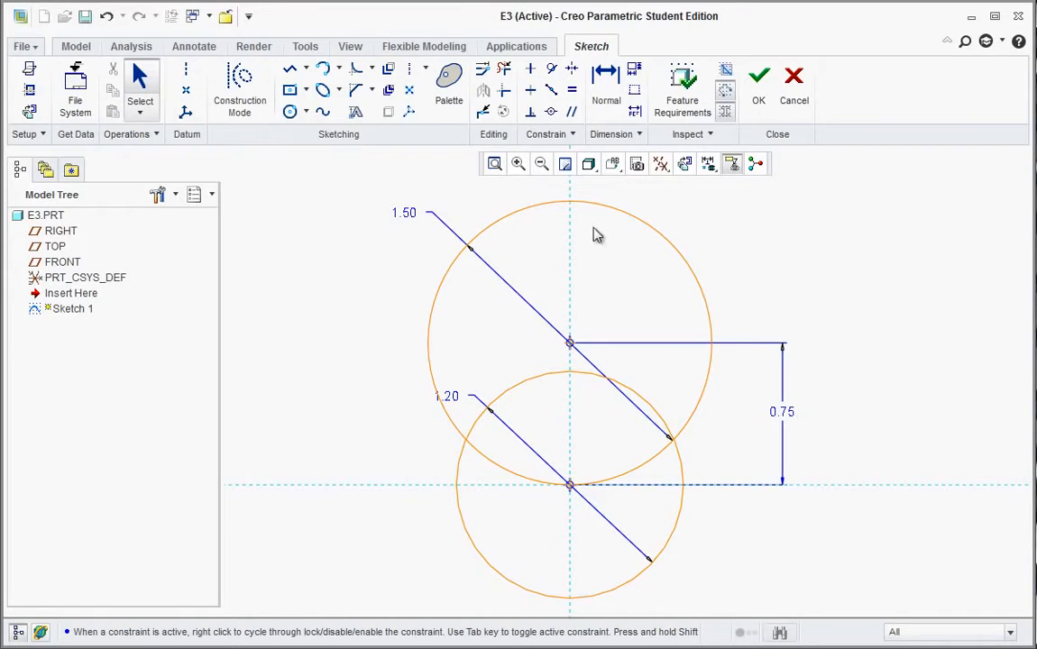
- Connect the two circles with a tangent line on each side using Line Tangent
left_click(289, 69)
left_click(306, 70)
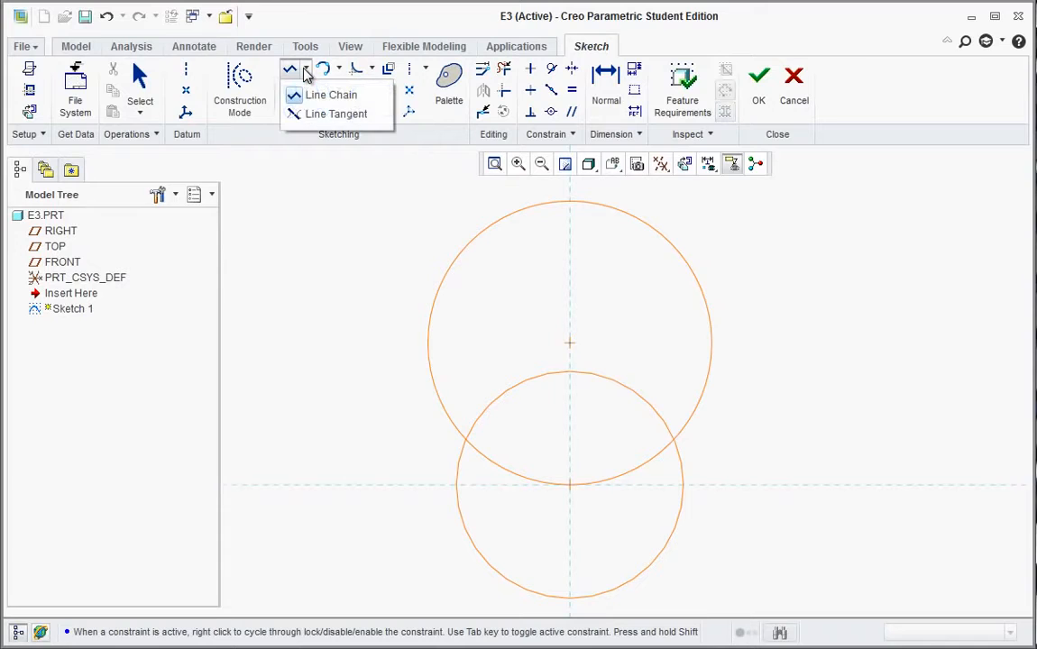
left_click(302, 115)
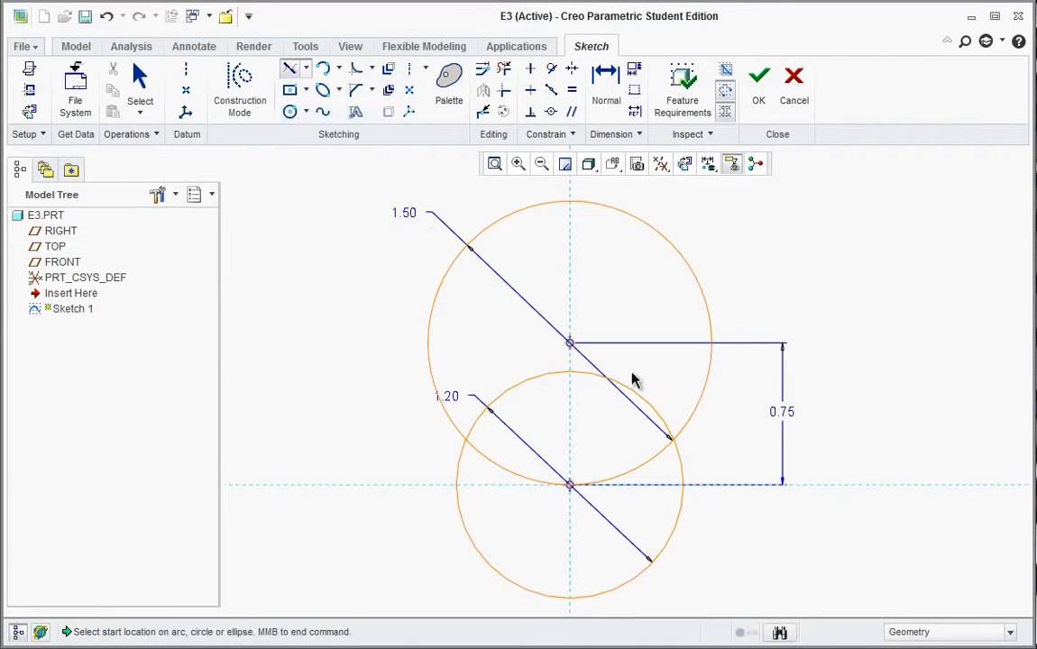
left_click(712, 360)
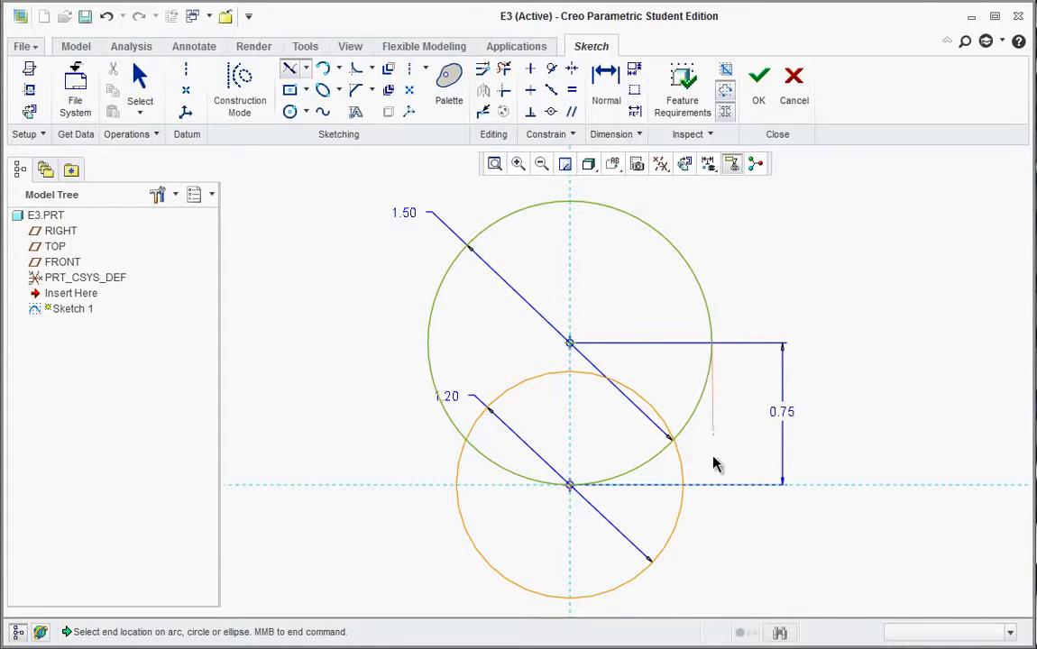
left_click(682, 513)
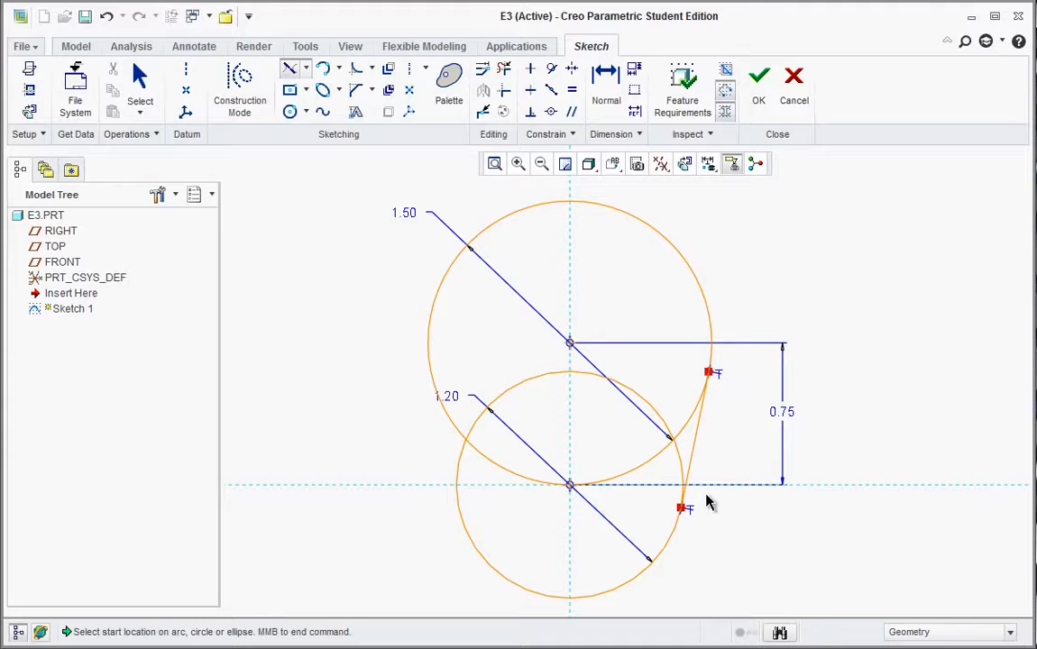
left_click(456, 500)
left_click(428, 345)
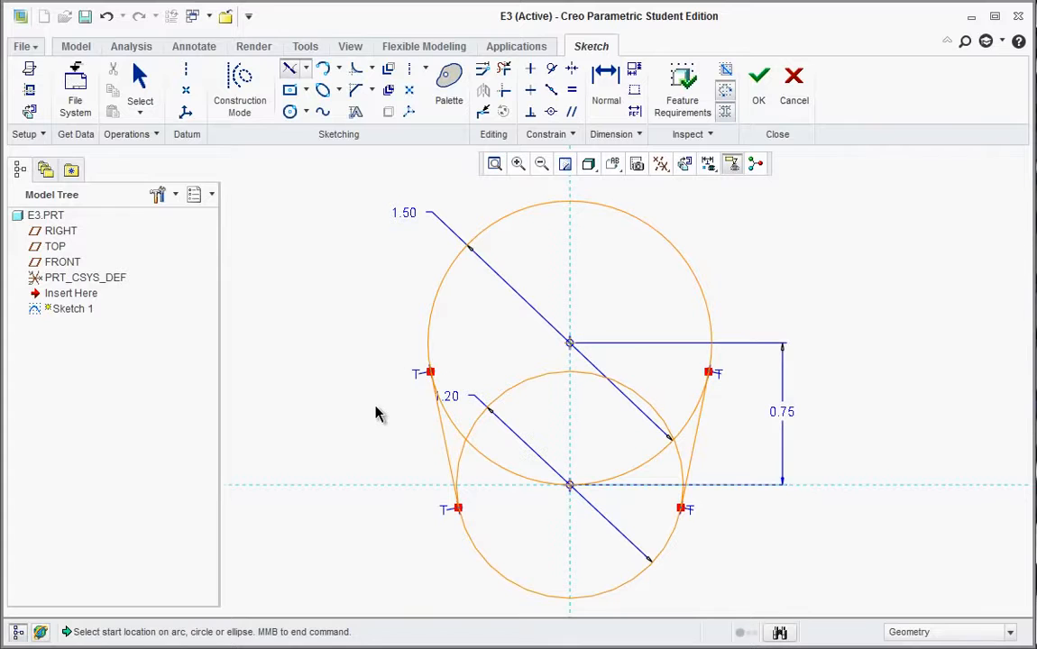
middle_click(377, 413)
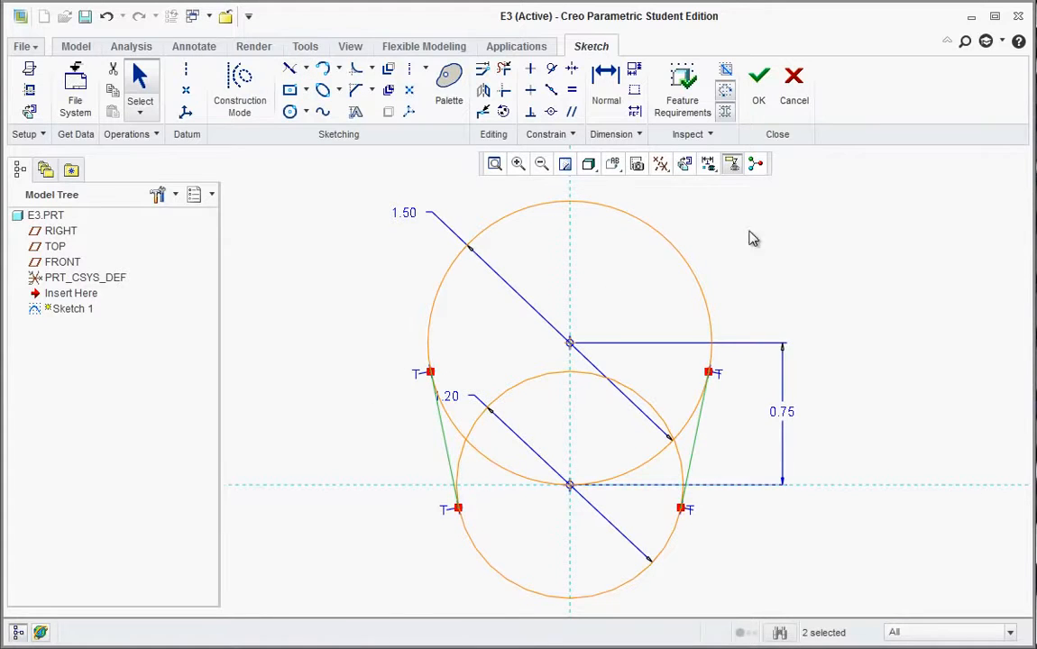
- Trim away the inner arcs of both circles, including the short leftovers beside the tangent lines, leaving one closed outline
left_click(506, 74)
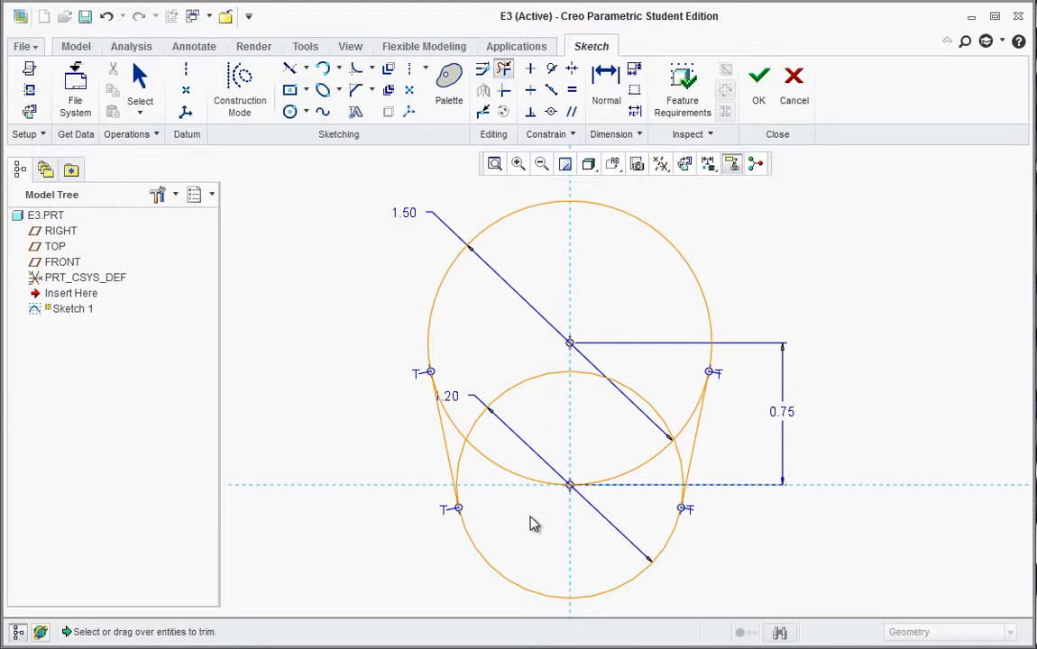
mouse_move(532, 523)
left_mouse_down()
mouse_move(523, 417)
mouse_move(592, 353)
mouse_move(626, 441)
mouse_move(609, 509)
mouse_move(685, 425)
mouse_move(508, 354)
mouse_move(413, 361)
mouse_move(410, 402)
mouse_move(487, 487)
left_mouse_up()
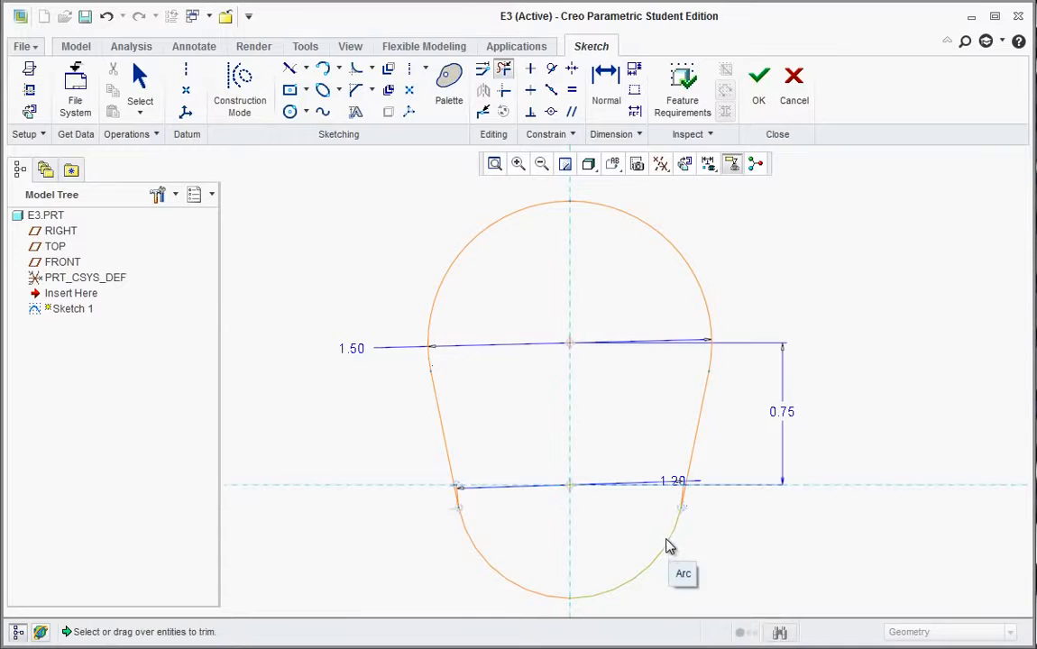
scroll(664, 530, "up", 3)
scroll(694, 514, "up", 4)
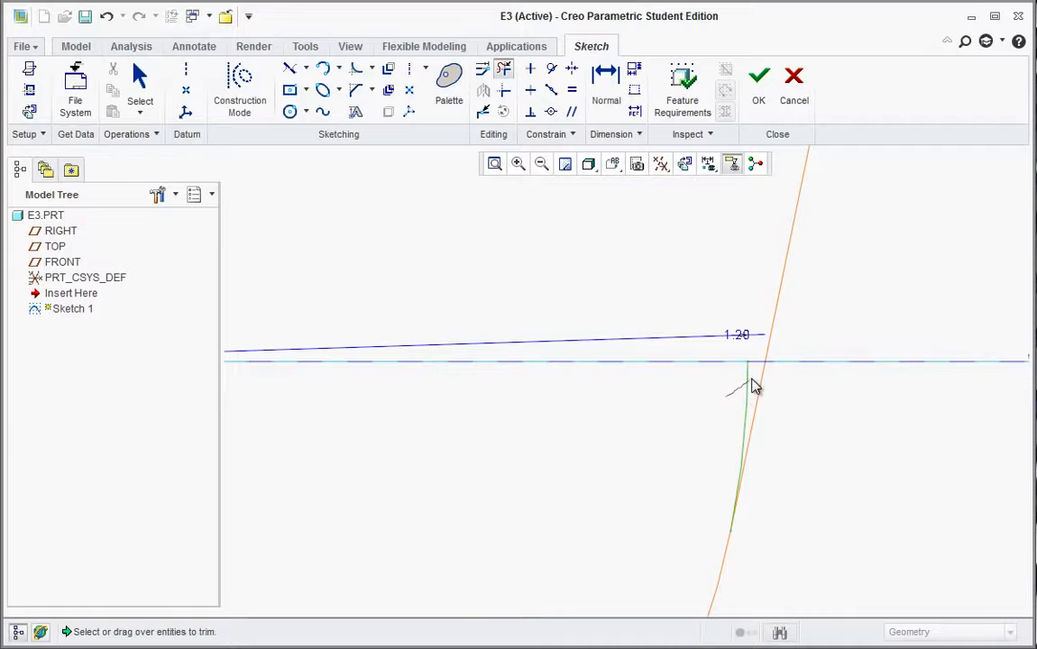
scroll(611, 493, "down", 3)
scroll(613, 515, "down", 3)
scroll(431, 473, "up", 5)
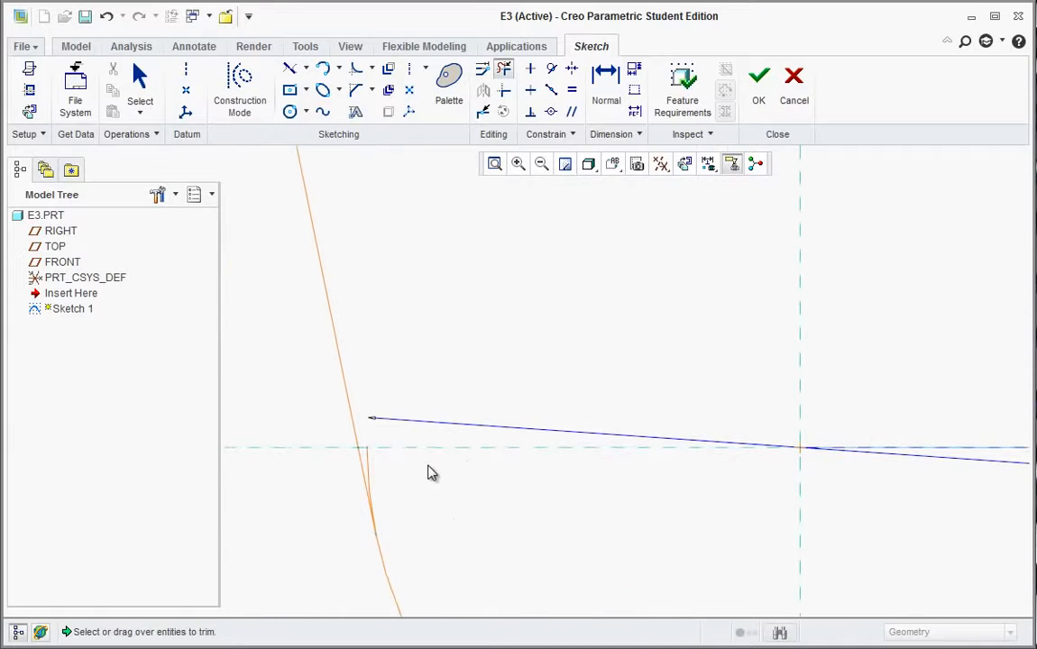
left_click(368, 458)
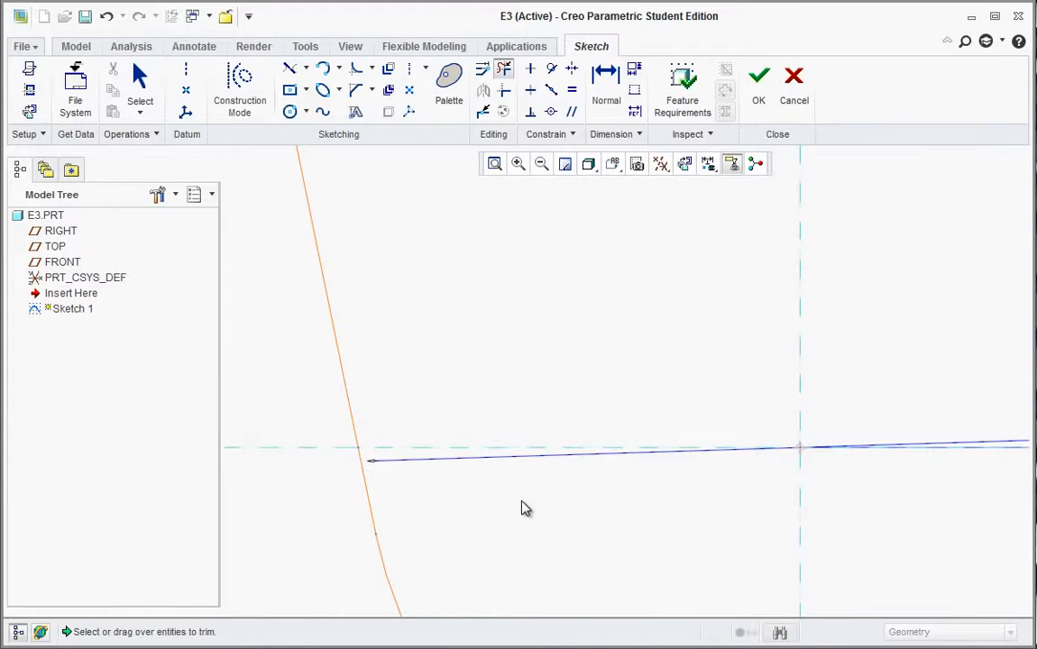
scroll(537, 512, "down", 2)
scroll(541, 513, "down", 4)
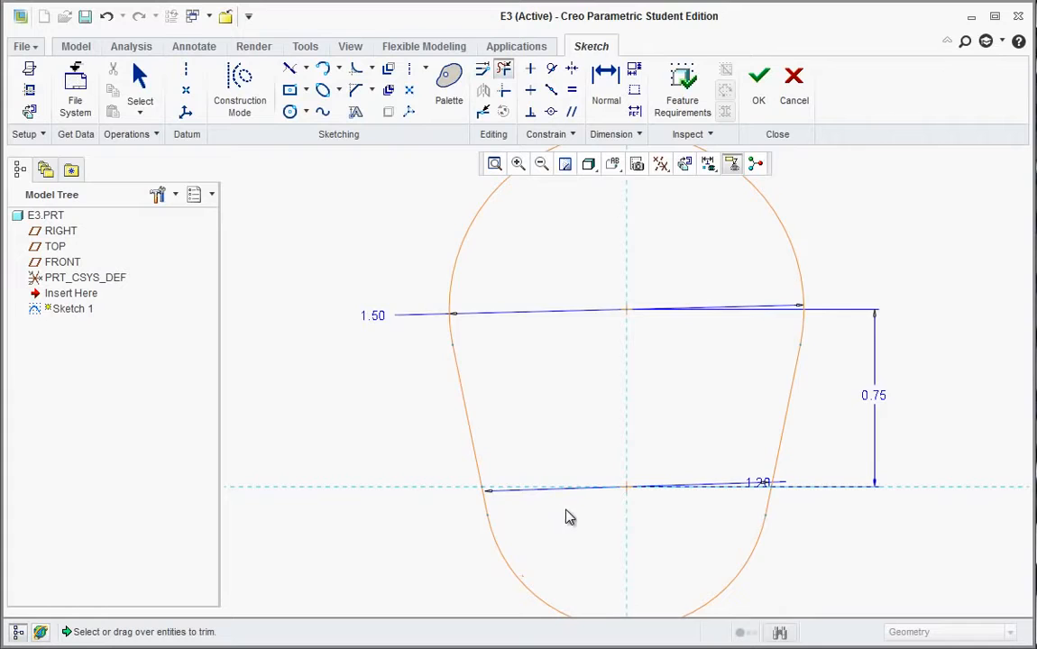
- Move the 1.50 and 1.20 diameter dimensions outside the outline, to its upper left and lower right, and finish the sketch
middle_click(739, 317)
mouse_move(427, 387)
left_mouse_down()
mouse_move(472, 281)
mouse_move(473, 241)
left_mouse_up()
left_click_drag(681, 494, 676, 595)
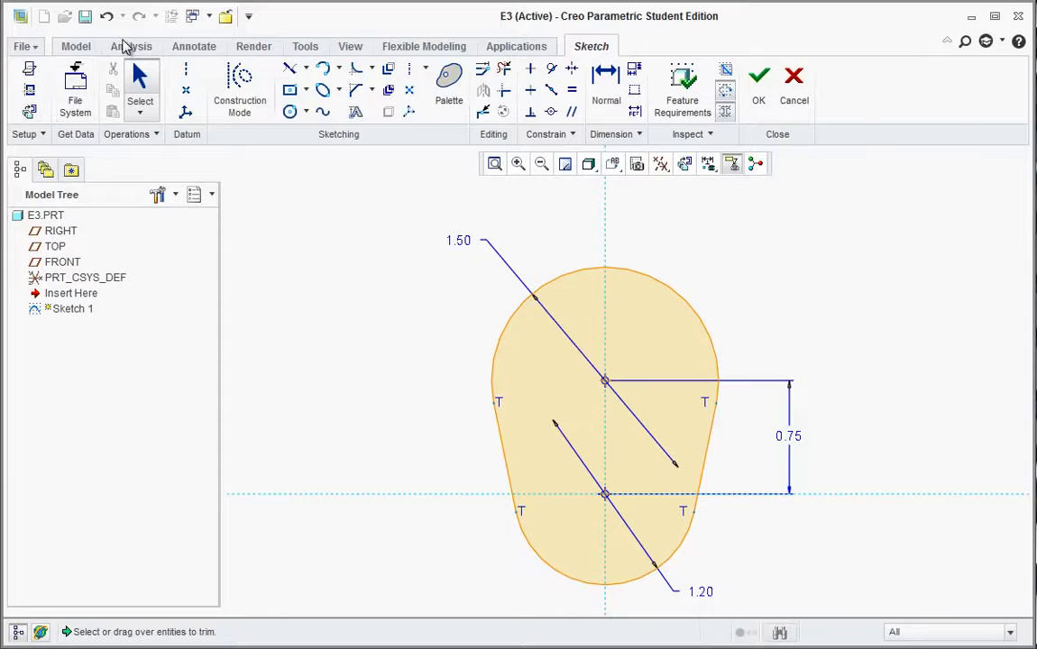
left_click(760, 90)
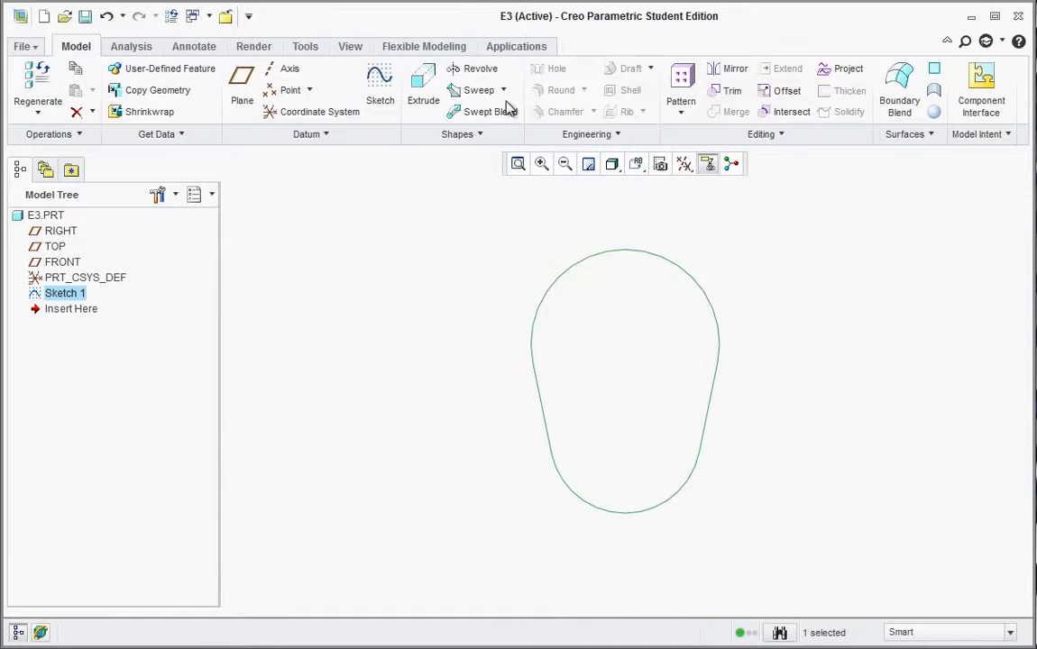
- Extrude the sketched outline with a blind depth of 0.50, consulting the Extrude instruction in the exercise PDF
left_click(431, 81)
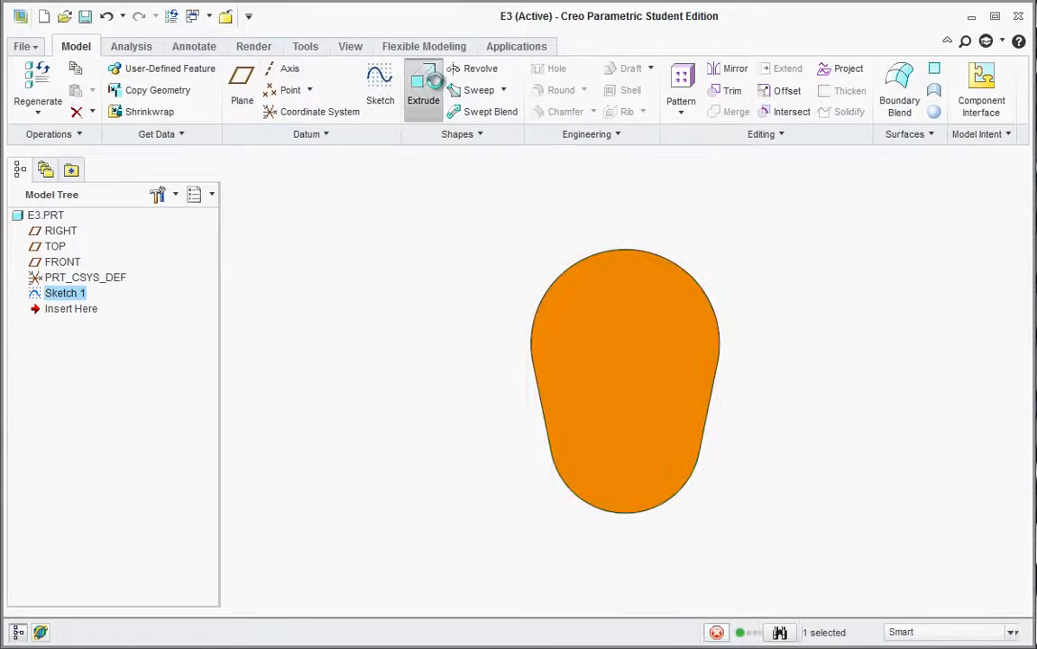
middle_click_drag(600, 405, 560, 427)
scroll(694, 353, "down", 2)
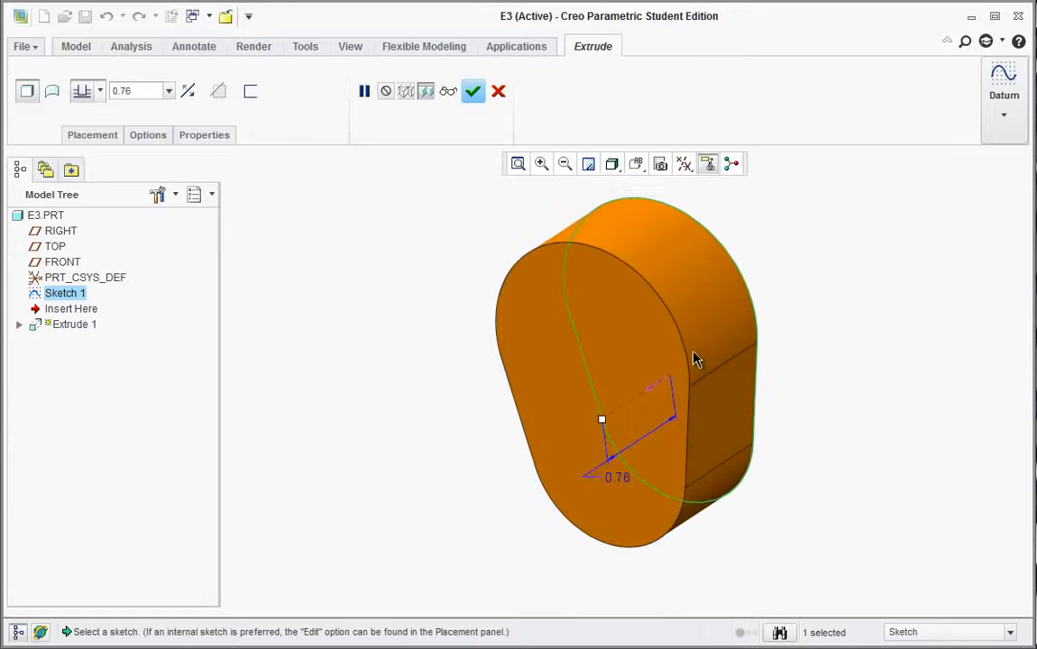
key("alt+Tab")
scroll(496, 569, "down", 5)
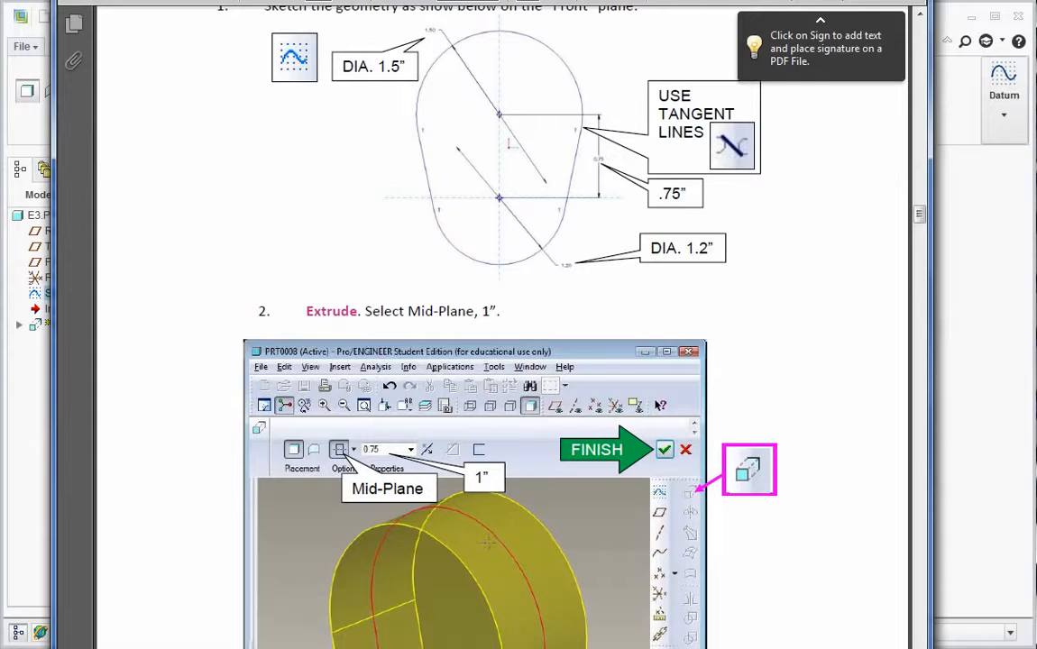
left_click(960, 341)
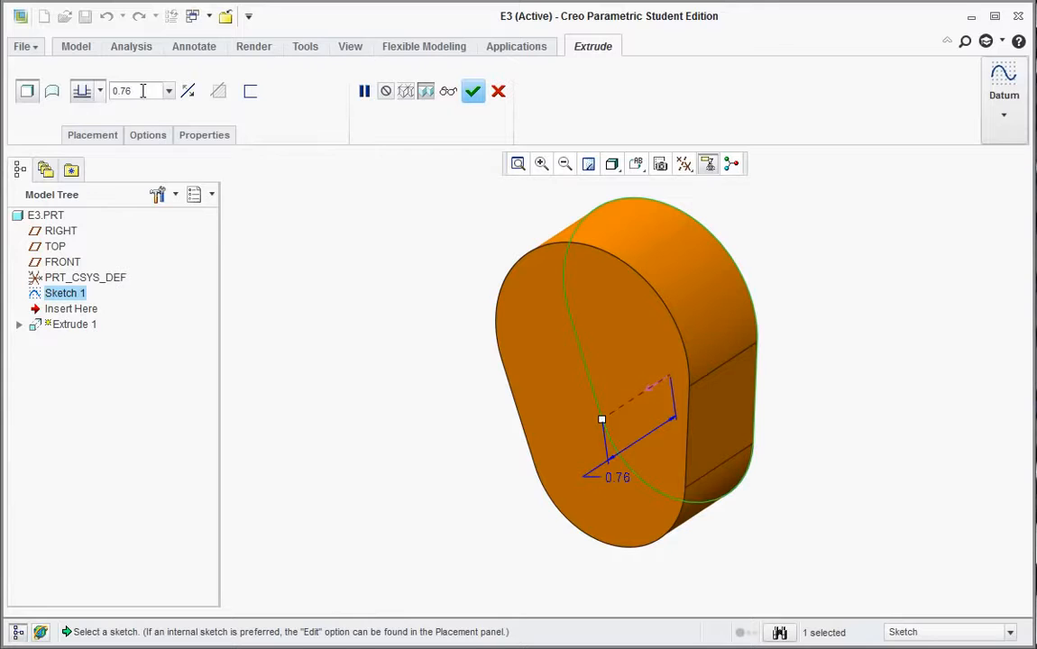
double_click(142, 91)
type("0.50")
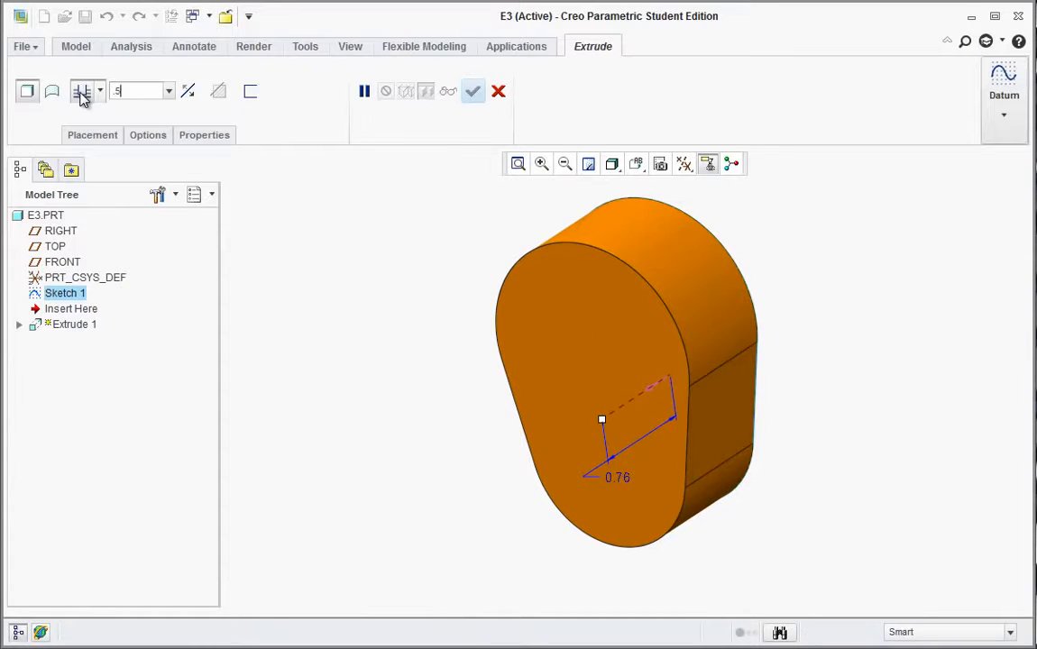
key("Return")
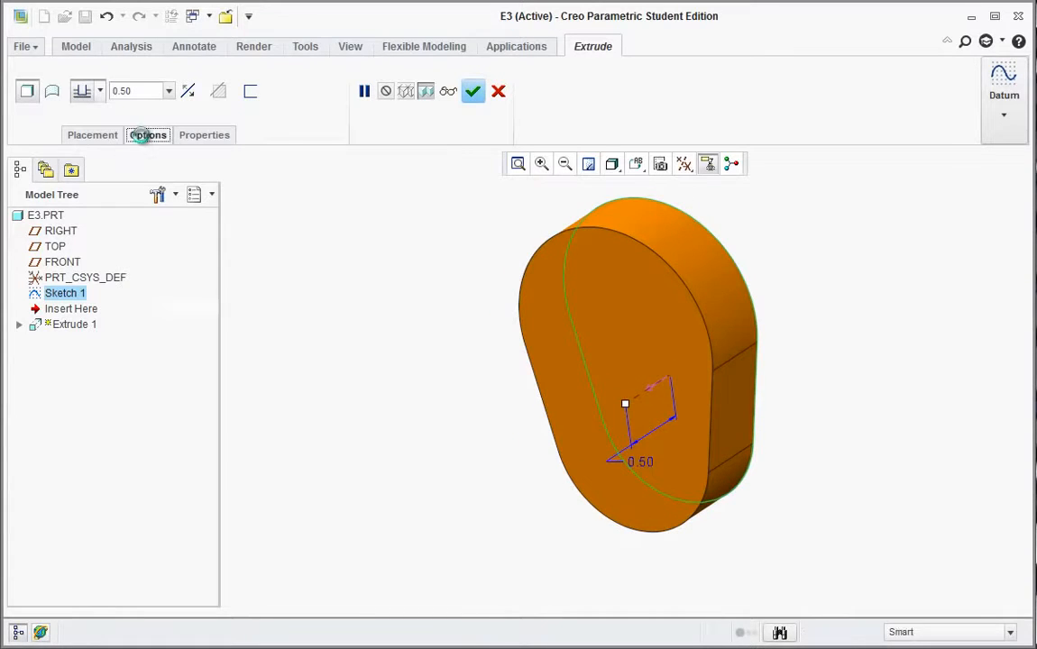
- Add a 7-degree taper to the extrusion and complete the feature
left_click(144, 135)
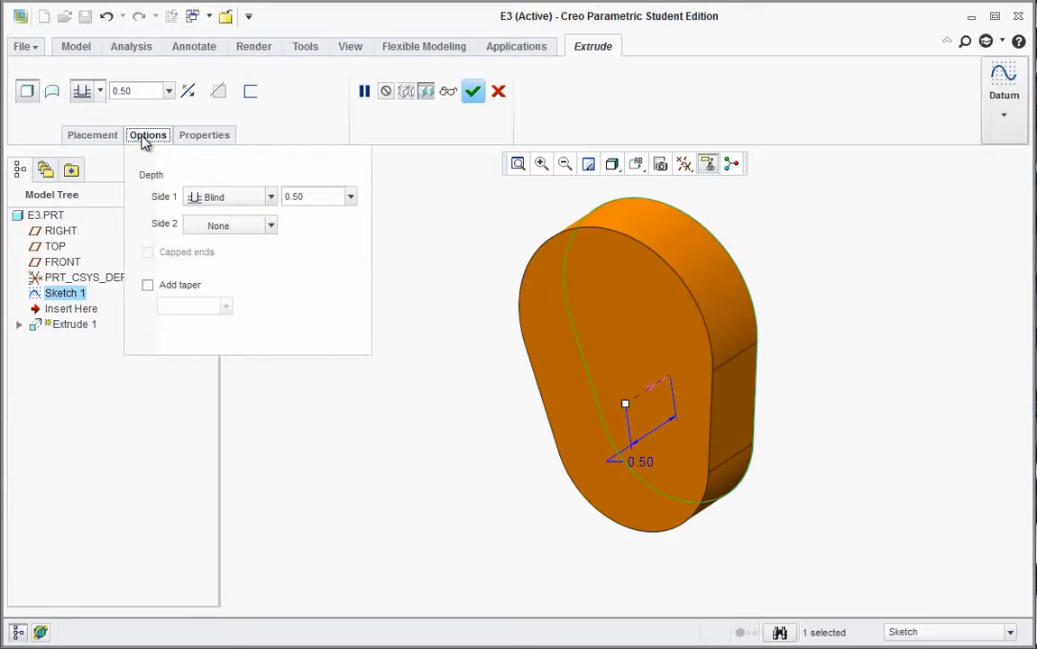
left_click(148, 285)
double_click(165, 307)
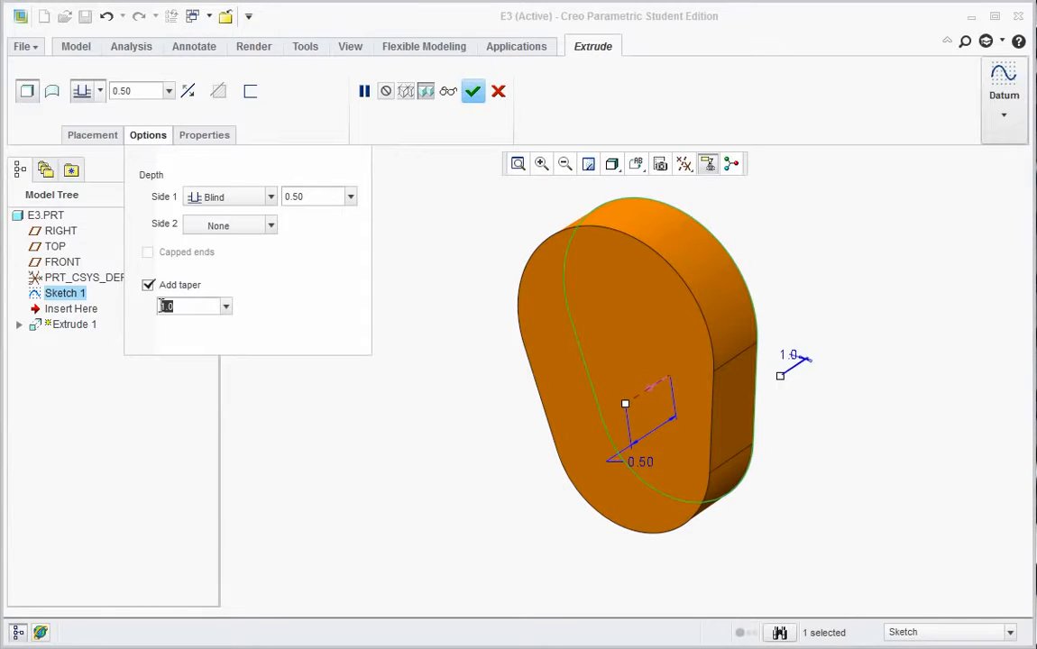
key("BackSpace")
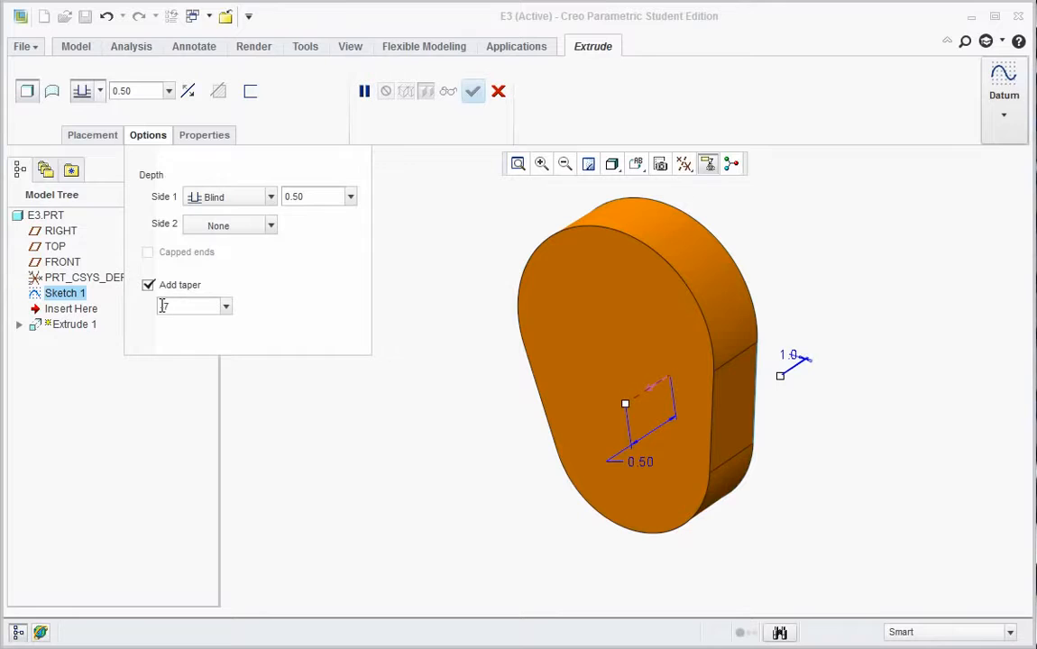
type("-7")
key("Return")
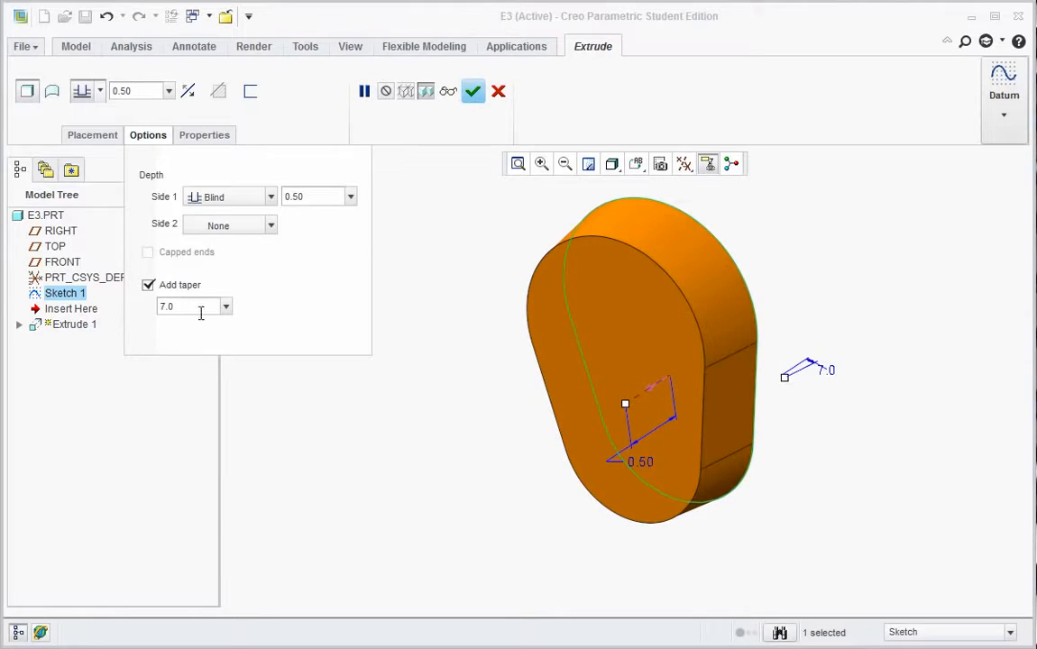
left_click(474, 92)
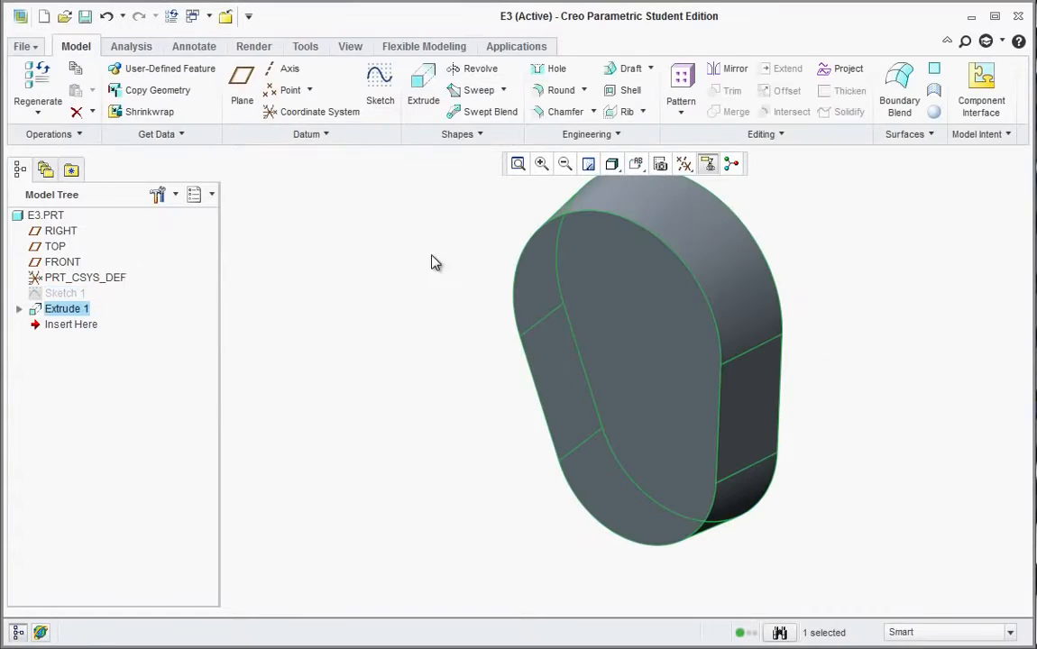
- Mirror the tapered extrusion about its larger flat face to form the second half of the body
middle_click_drag(712, 379, 671, 338)
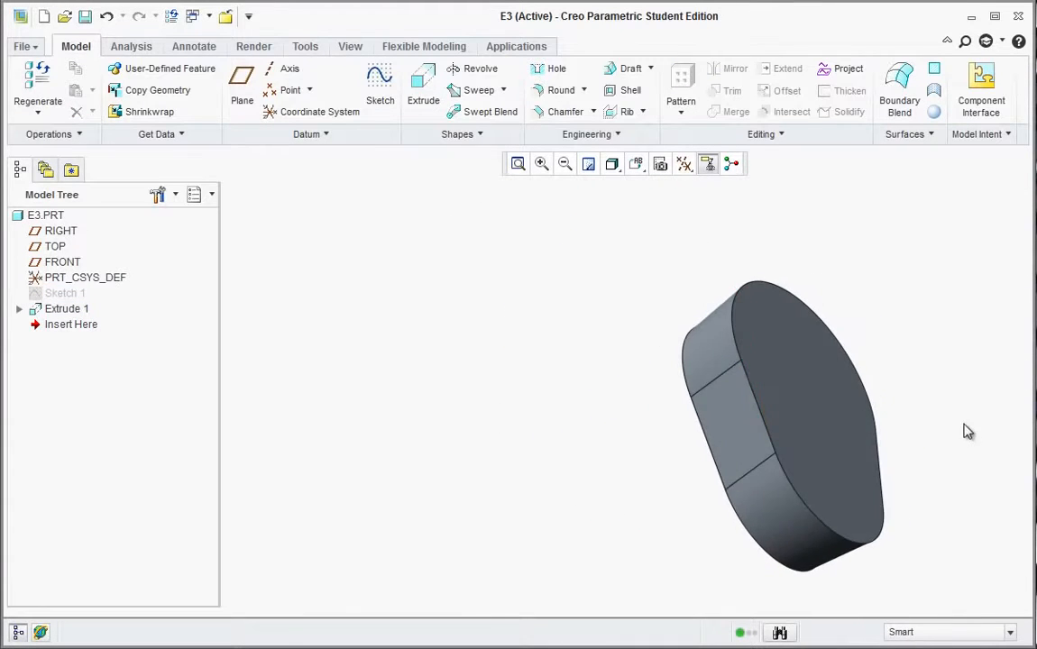
scroll(947, 424, "up", 2)
scroll(812, 383, "up", 2)
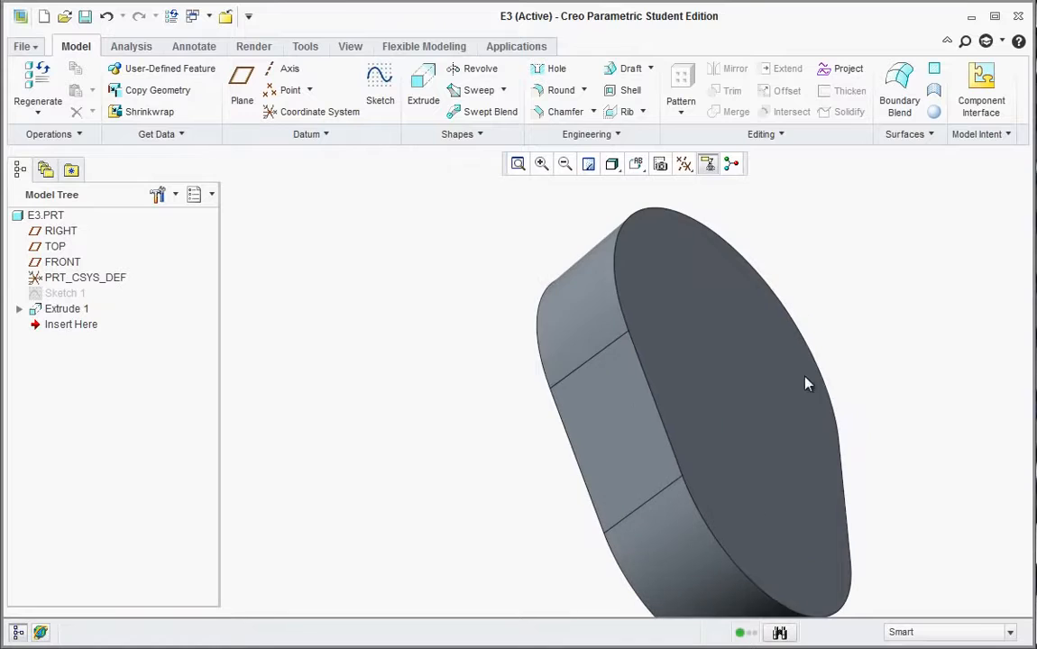
left_click(575, 319)
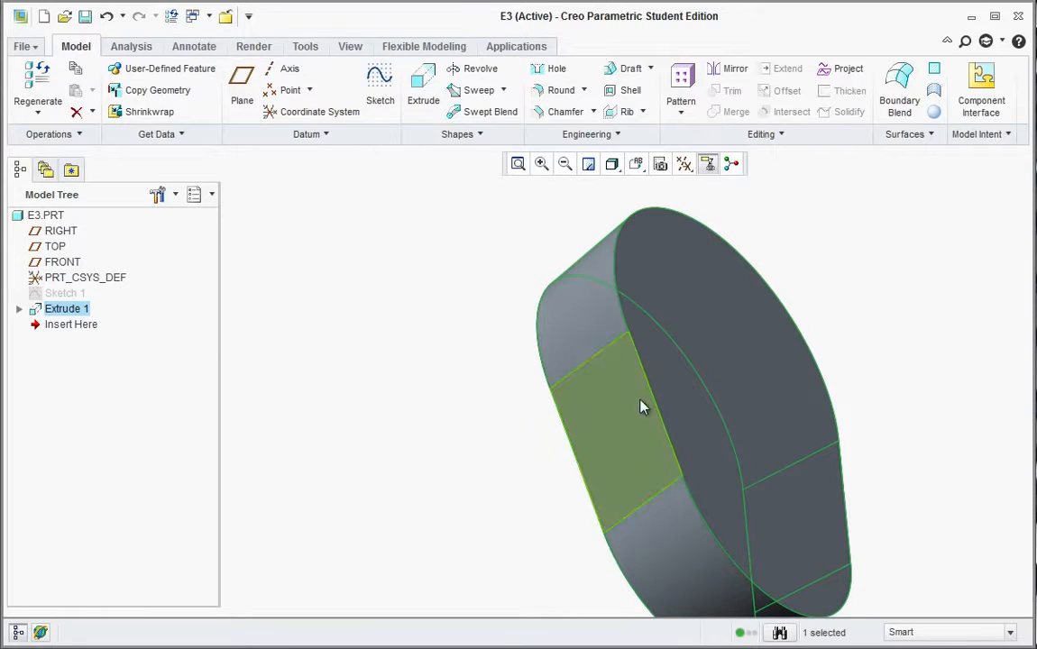
left_click(729, 78)
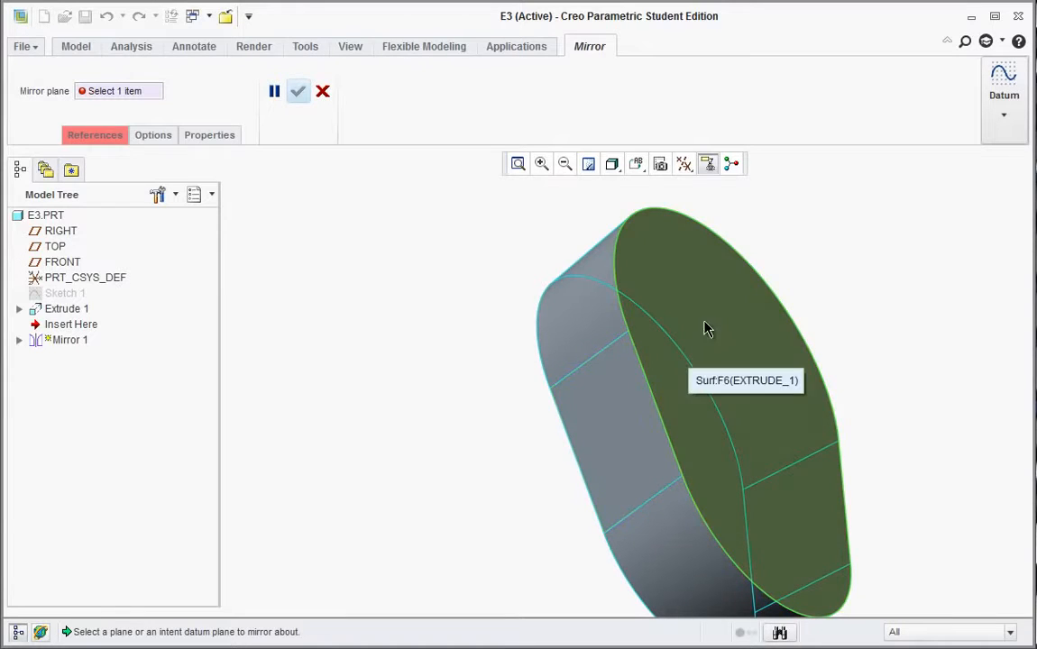
left_click(635, 164)
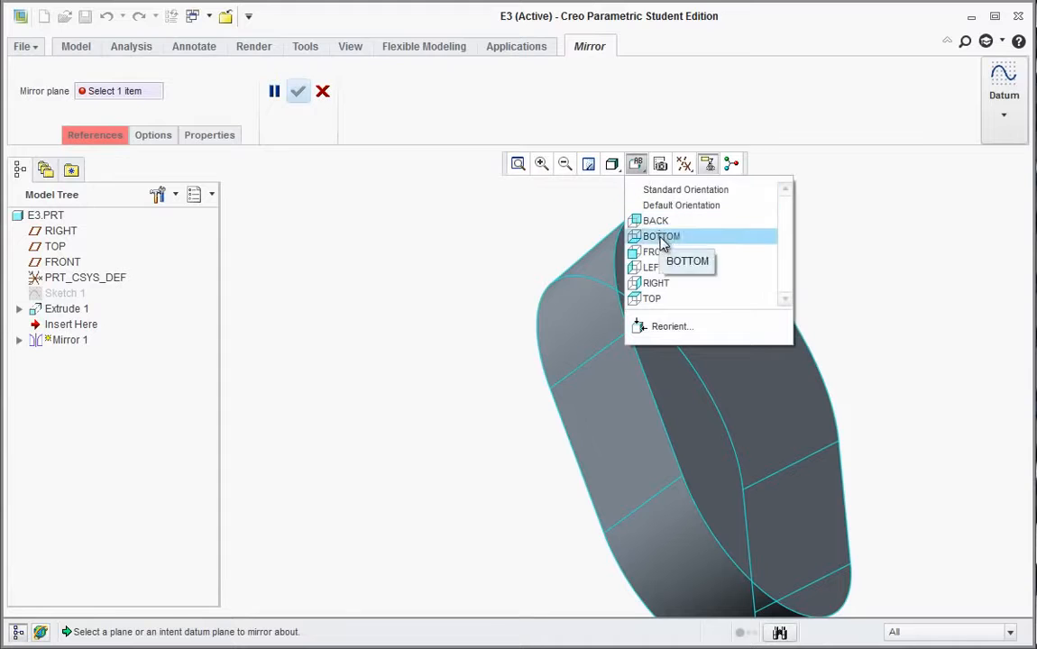
left_click(658, 193)
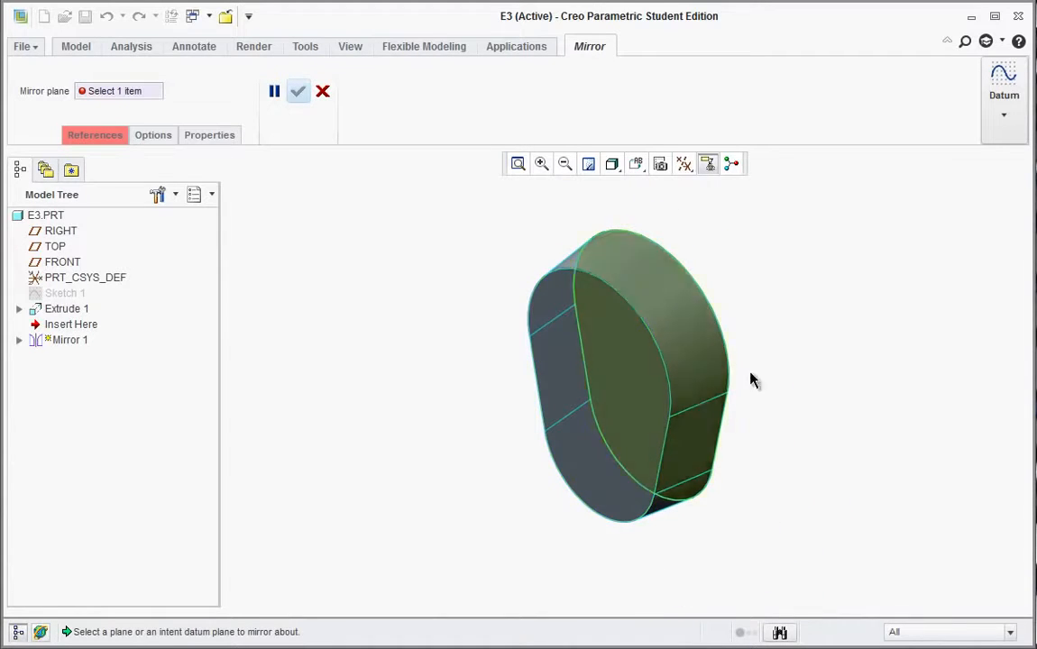
middle_click_drag(766, 369, 700, 378)
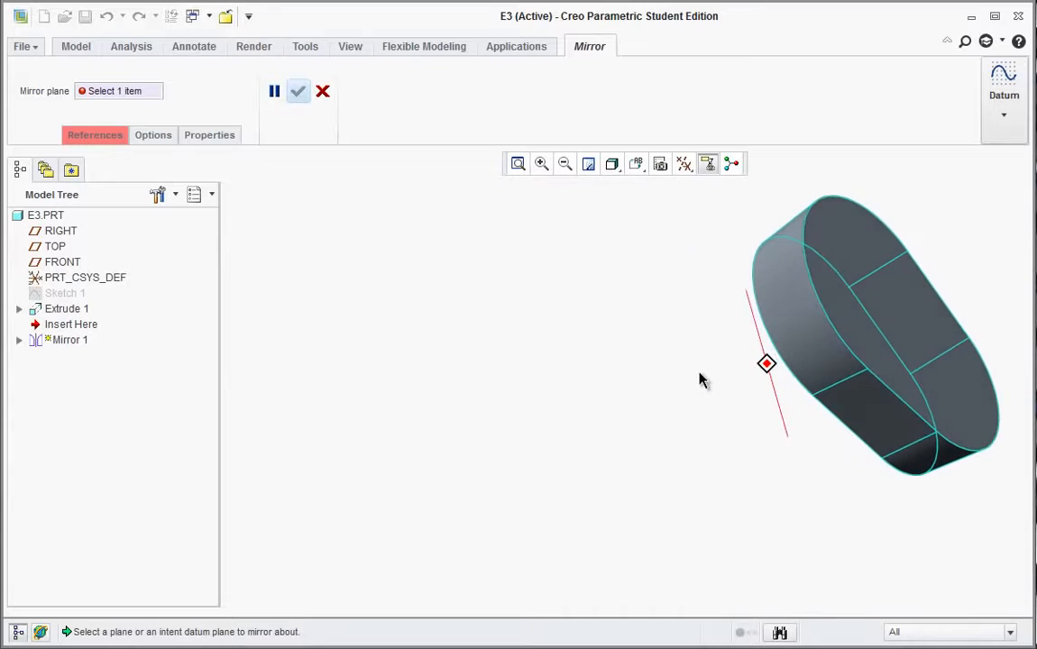
scroll(738, 335, "up", 2)
scroll(908, 309, "down", 3)
left_click(795, 323)
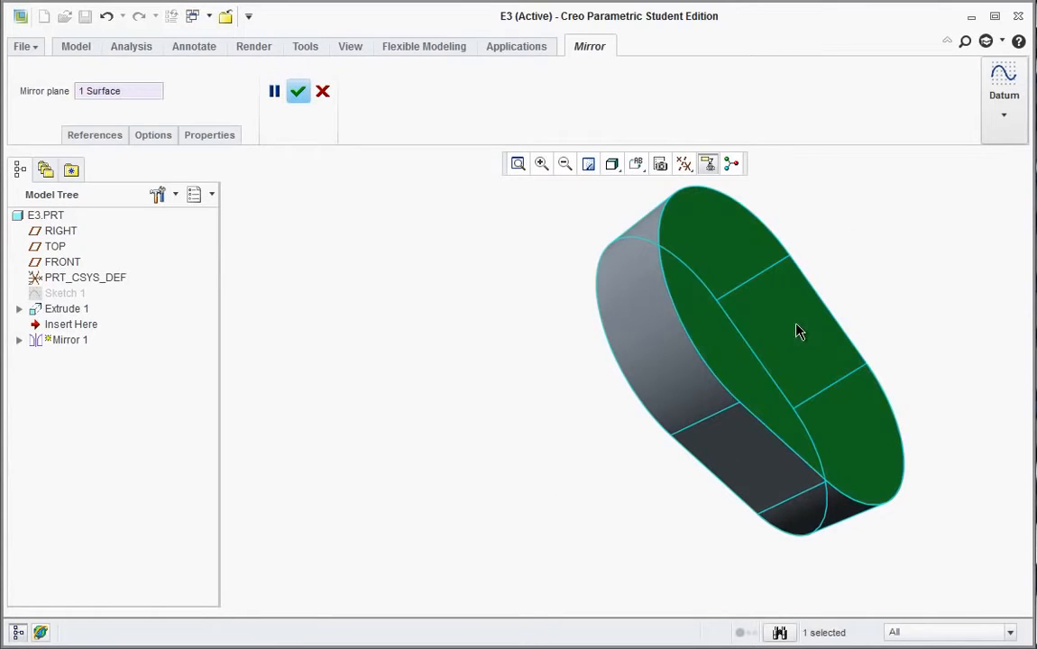
left_click(305, 95)
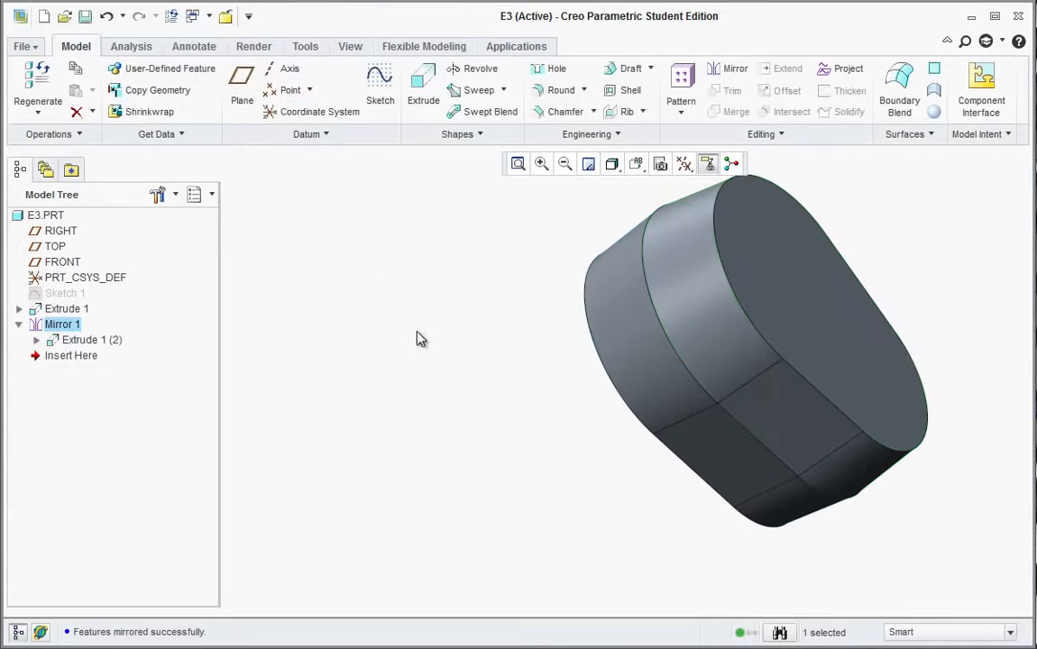
- Return the model to Standard Orientation and review the exercise PDF from the Extrude step through the Draft and Offset instructions
mouse_move(417, 338)
middle_mouse_down()
mouse_move(597, 380)
mouse_move(487, 388)
middle_mouse_up()
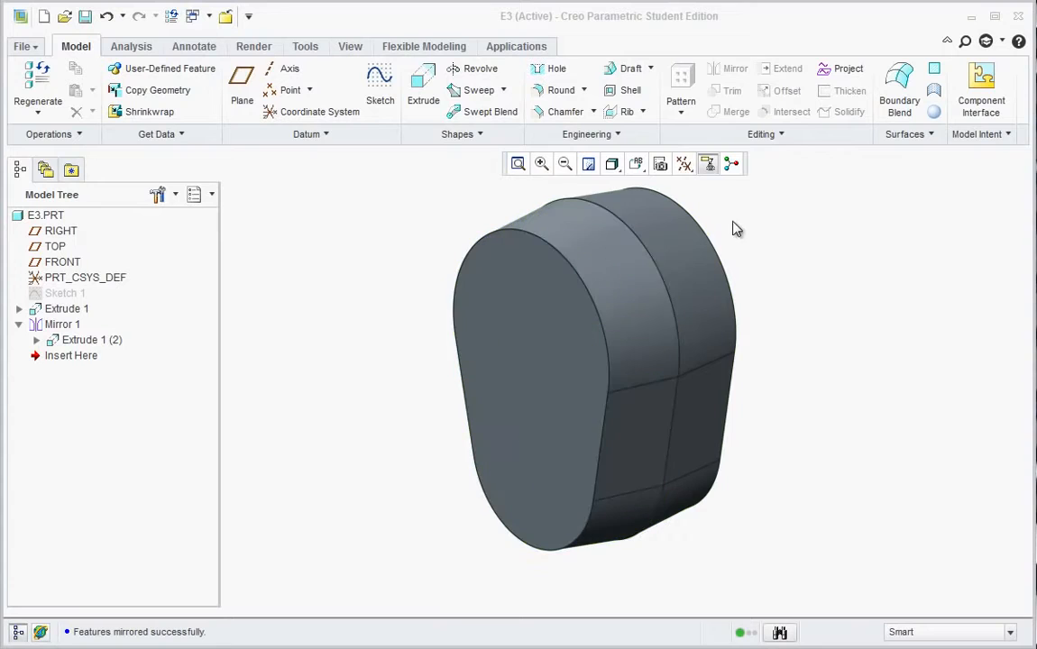
left_click(636, 164)
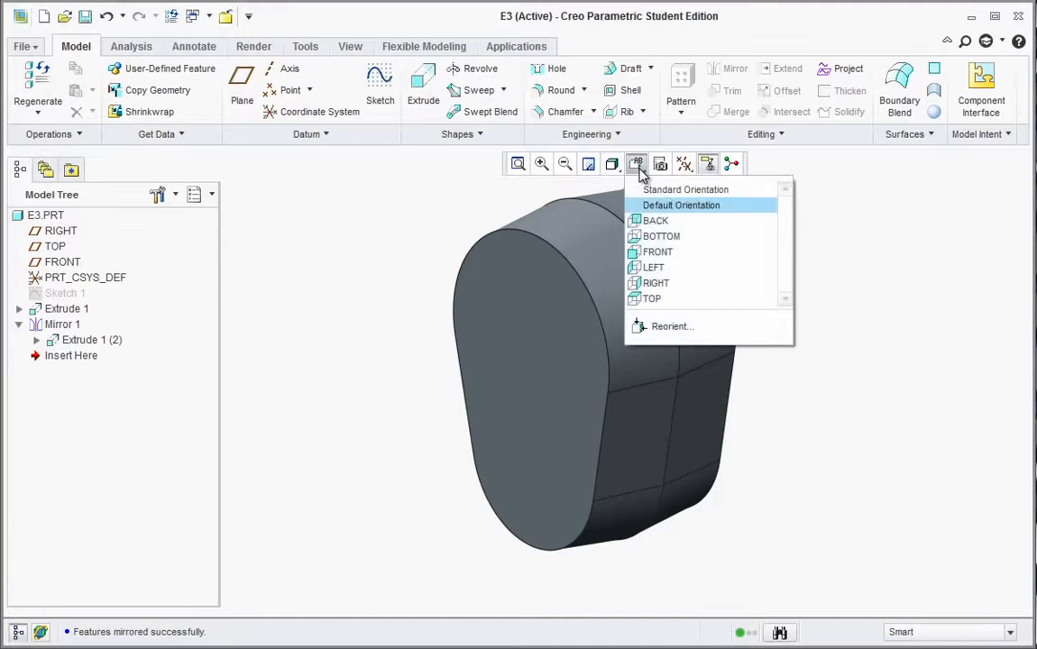
left_click(647, 189)
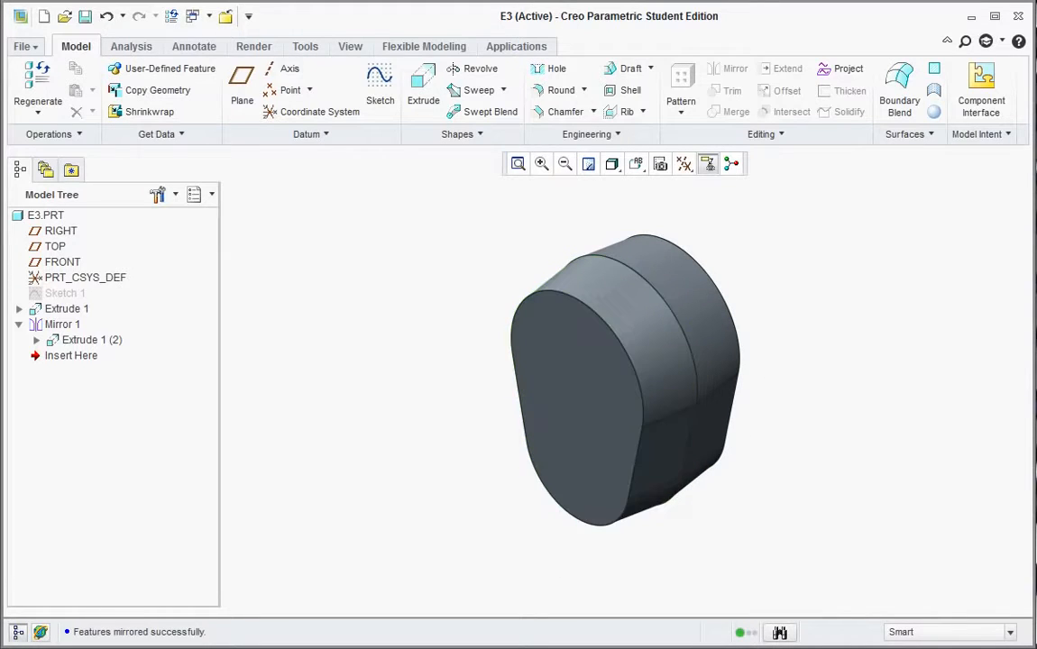
key("alt+Tab")
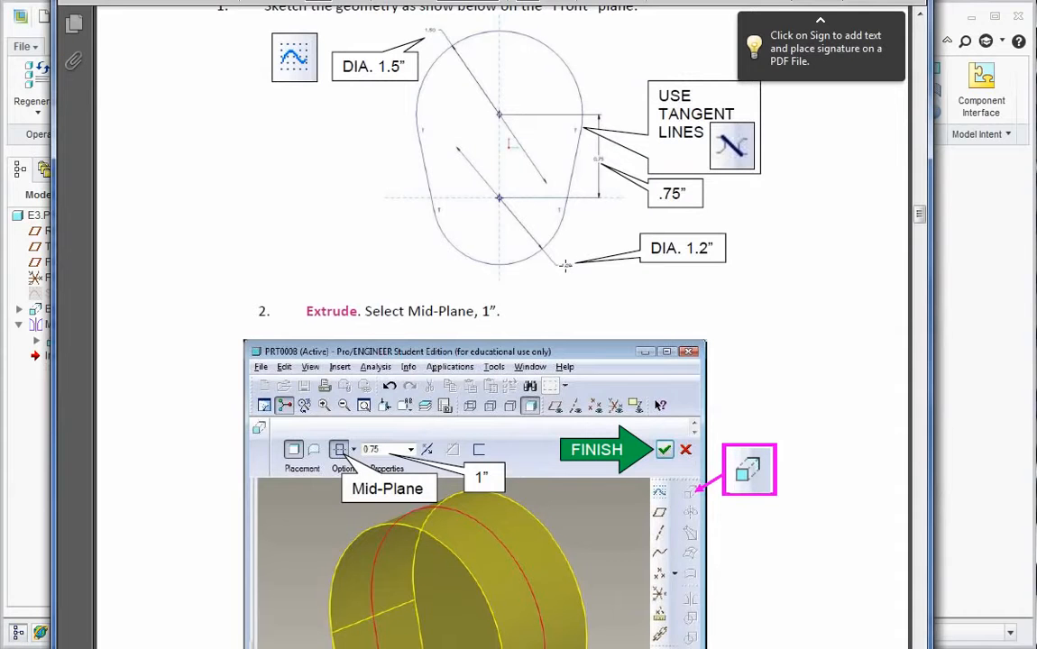
scroll(565, 265, "down", 10)
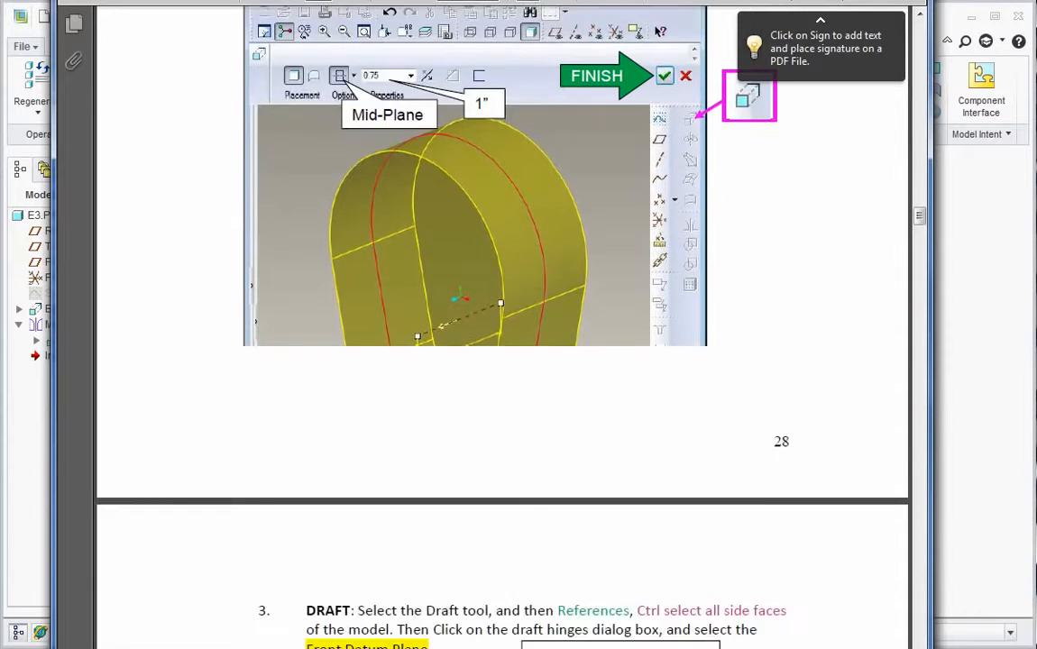
scroll(567, 276, "down", 3)
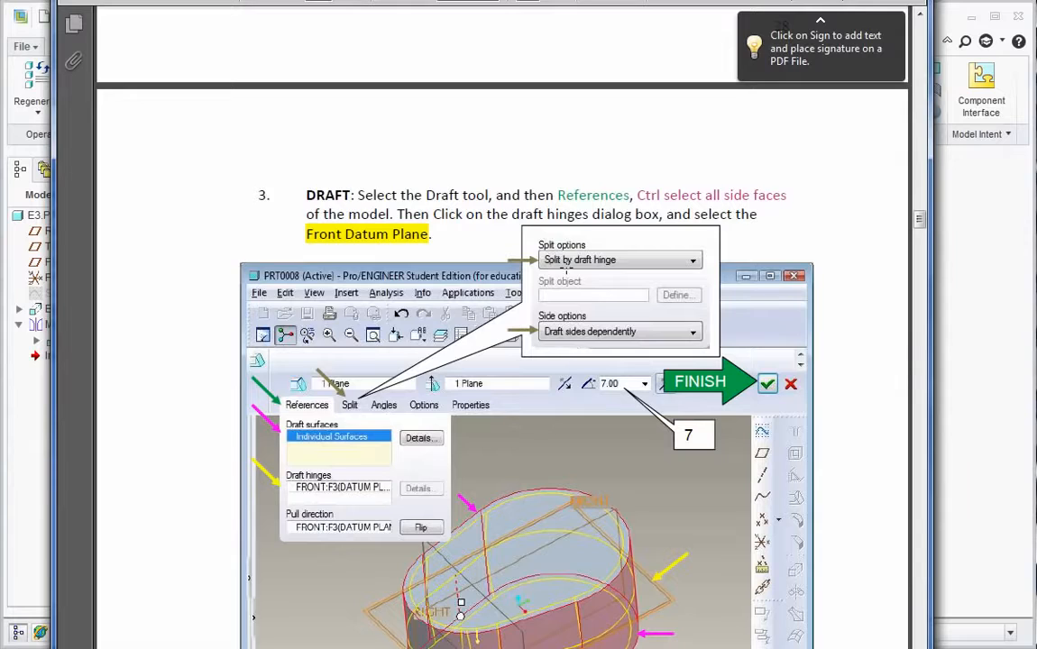
scroll(564, 271, "down", 20)
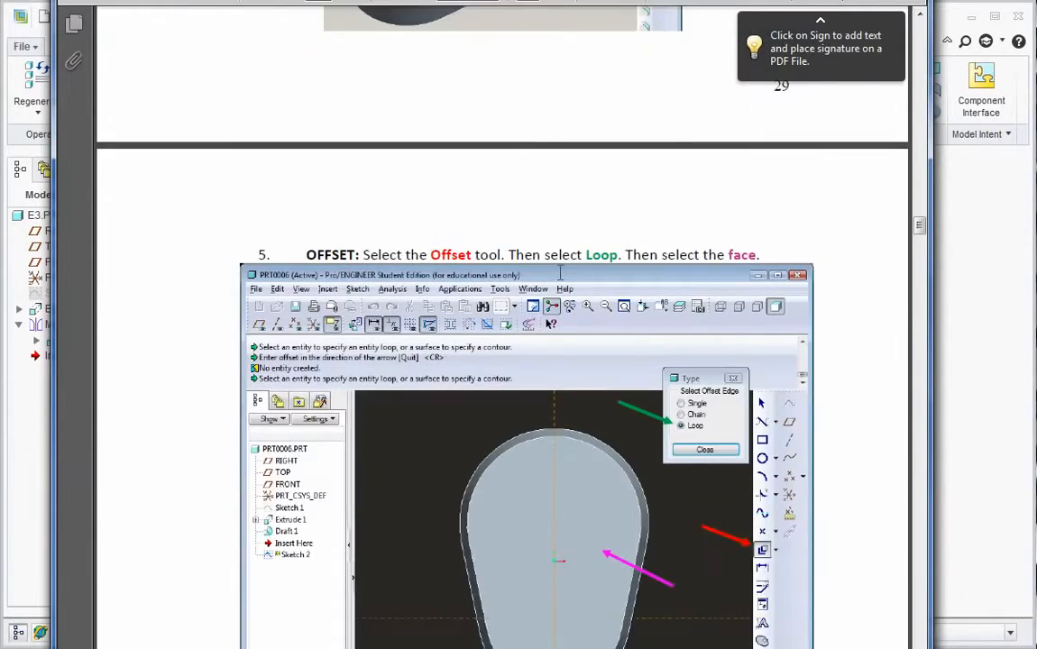
- Check the Offset instruction in the exercise PDF and start a sketch on the body's front flat face, with RIGHT as the orientation reference
scroll(561, 272, "down", 1)
scroll(551, 259, "down", 1)
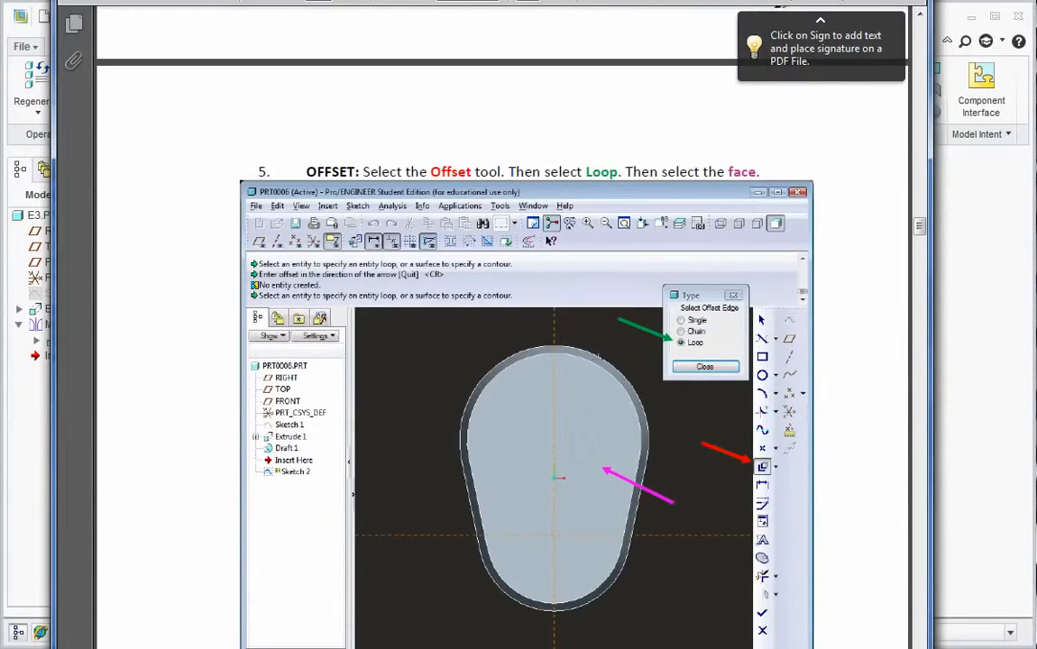
left_click(969, 397)
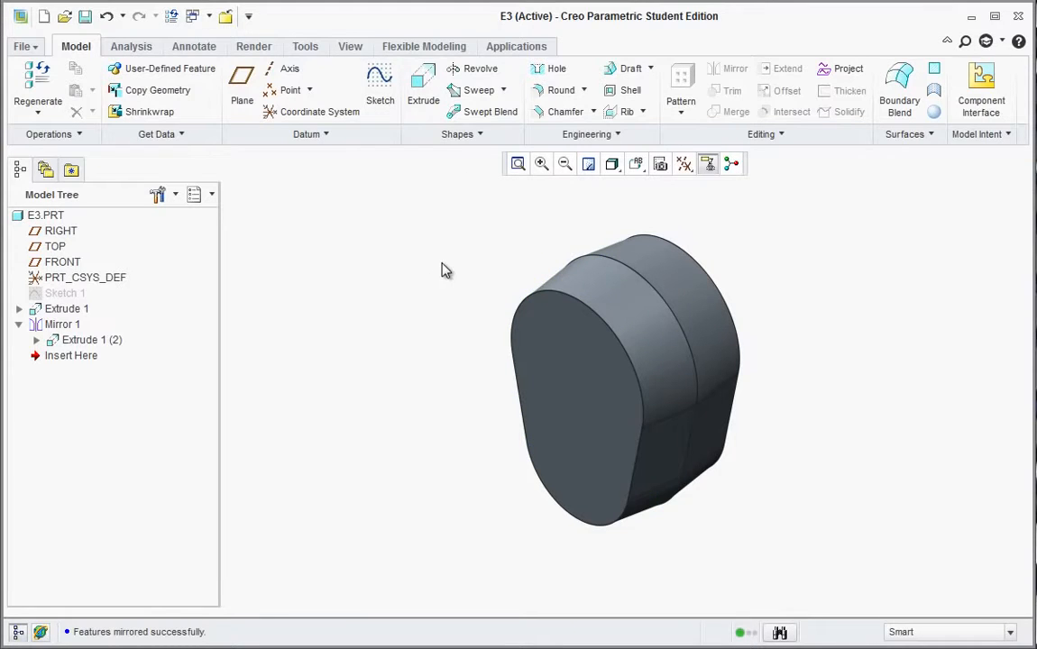
left_click(381, 83)
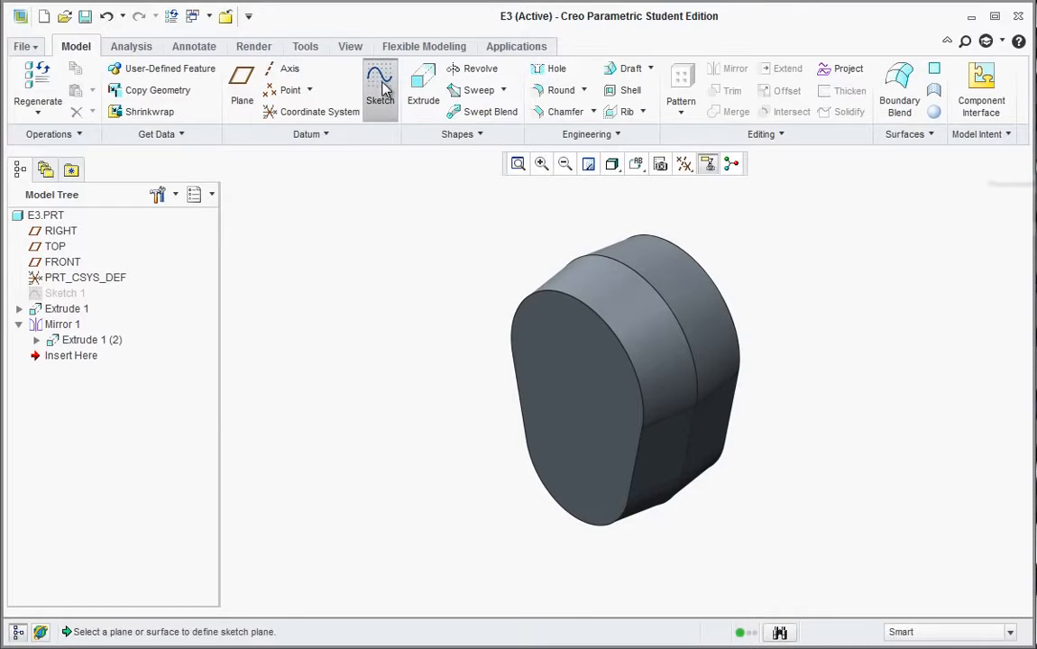
left_click(579, 385)
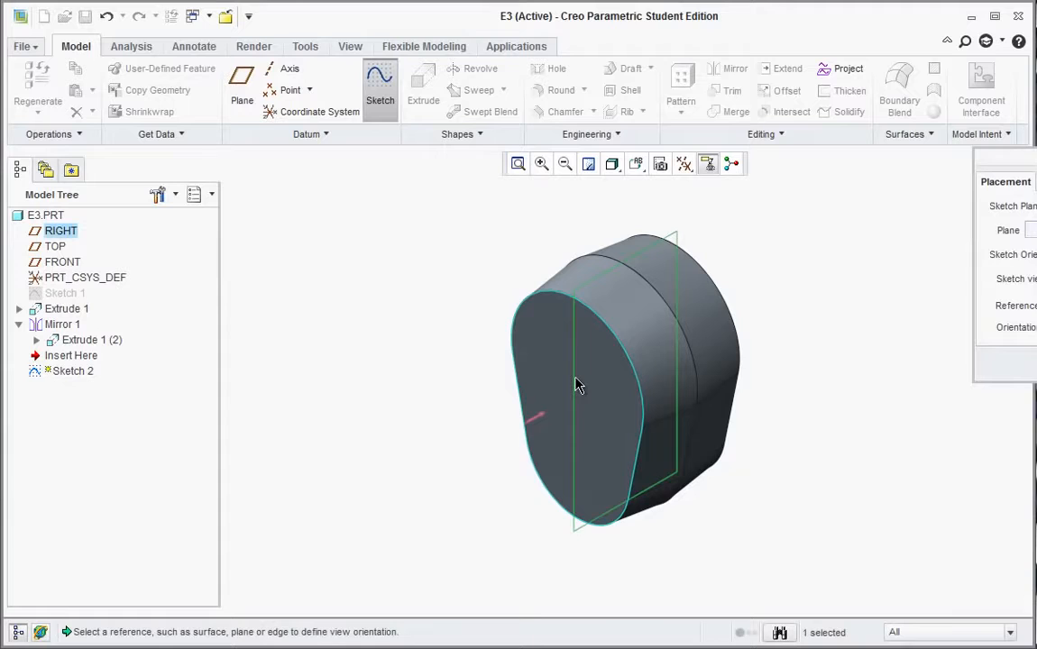
left_click_drag(1036, 159, 879, 162)
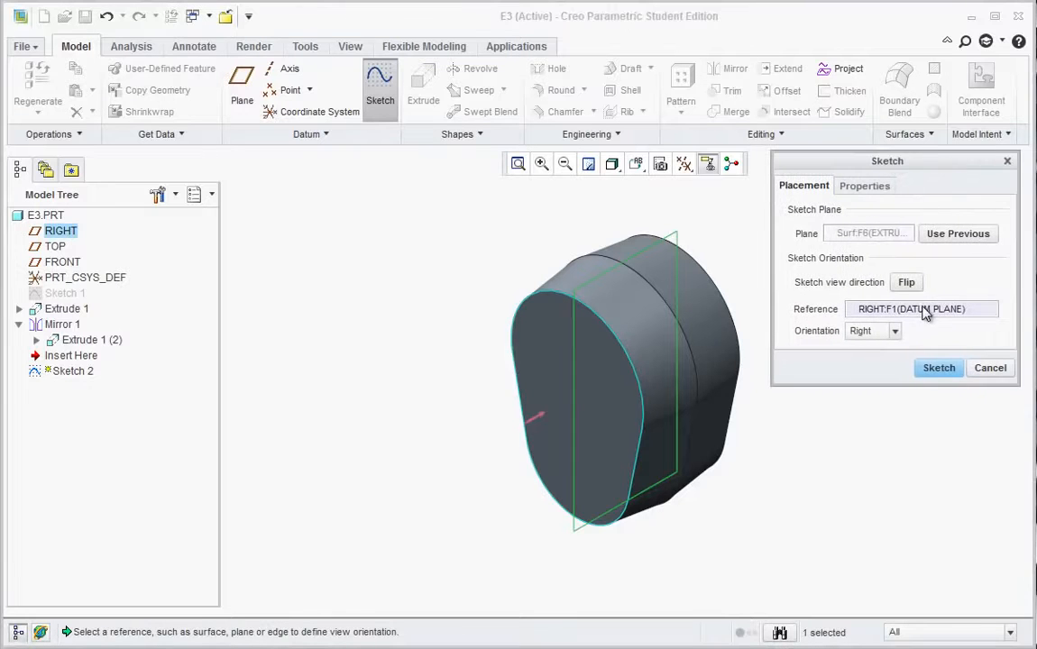
left_click(938, 368)
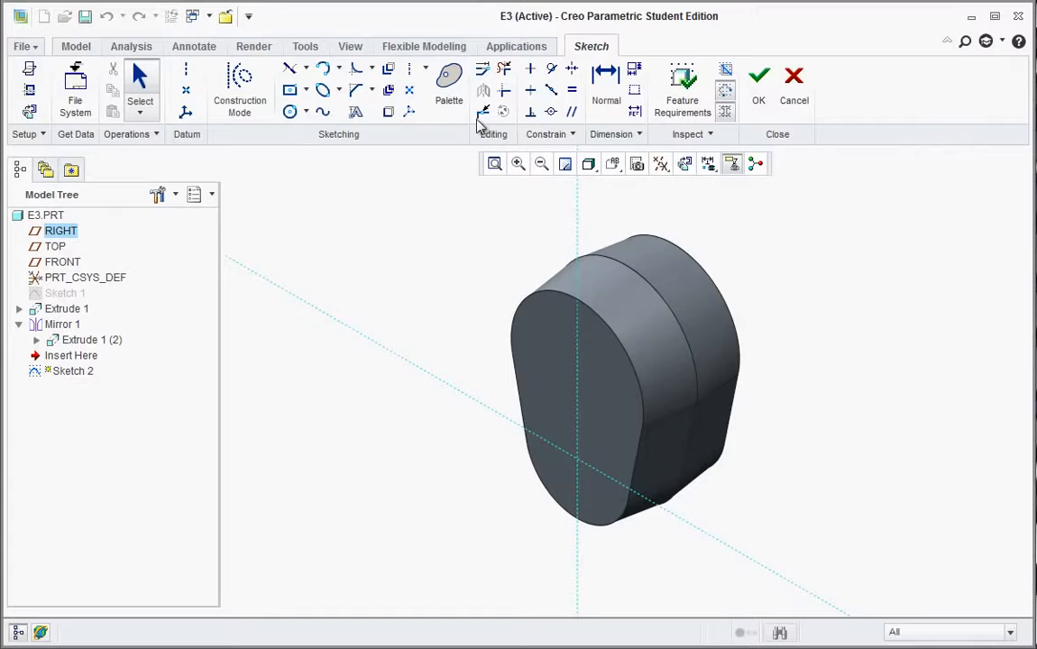
- Offset the front face's outline as a Loop, 0.125 inward, consulting the offset value in the exercise PDF
left_click(391, 74)
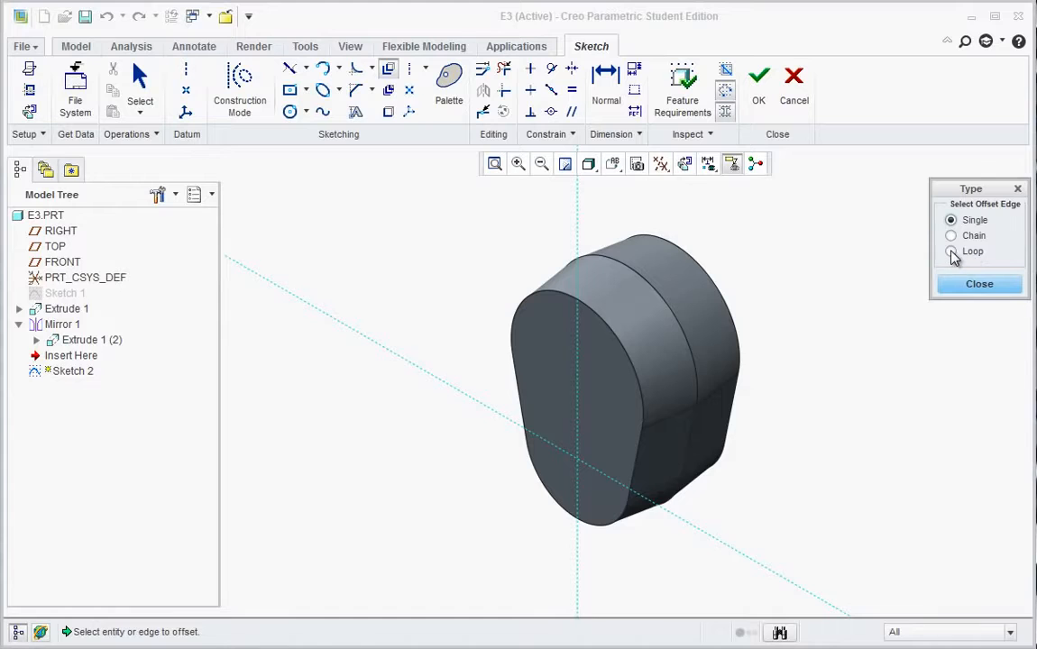
left_click(951, 252)
left_click(620, 413)
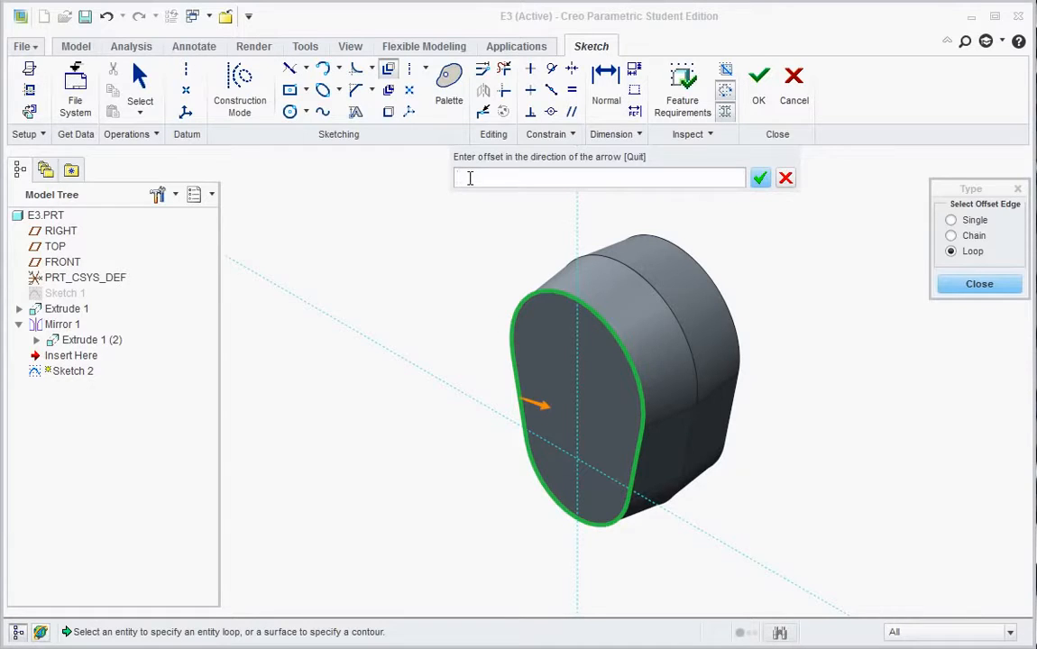
key("alt+Tab")
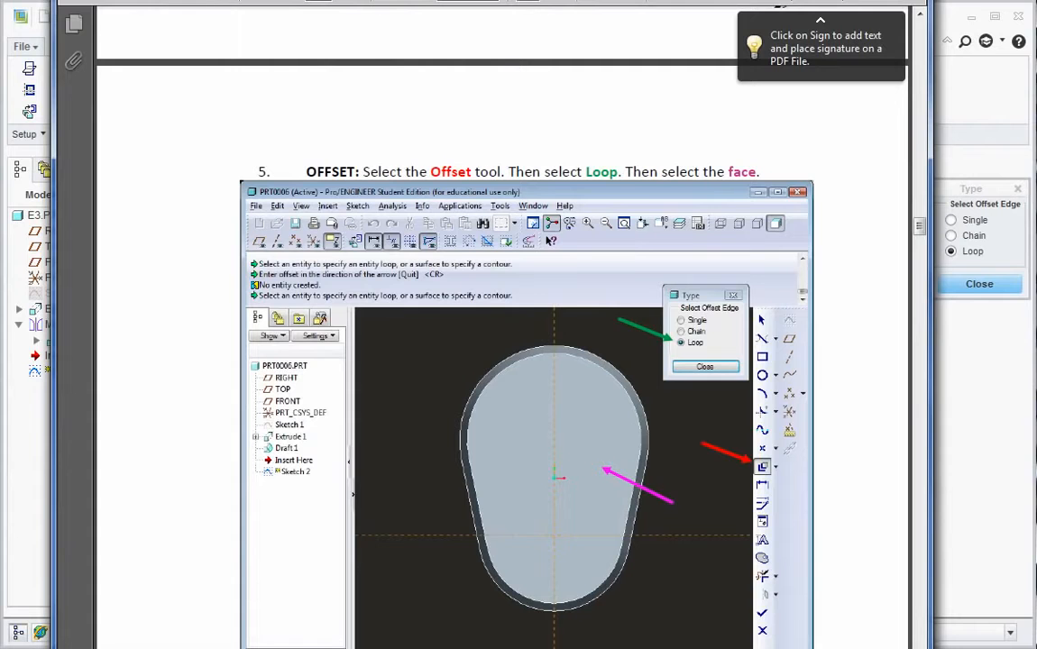
scroll(519, 360, "down", 8)
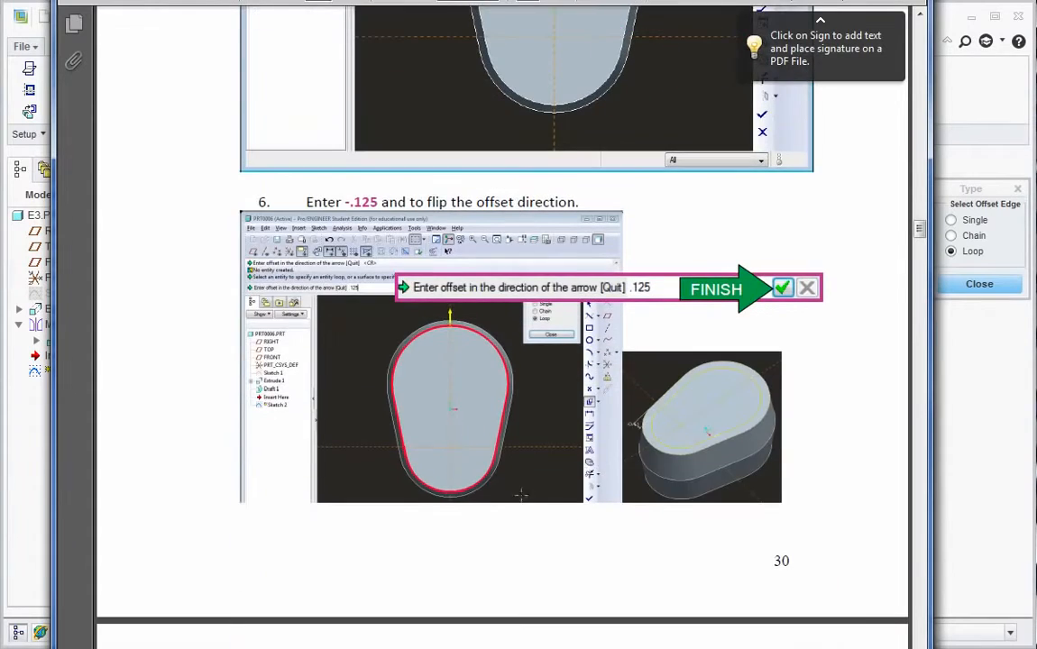
left_click(950, 119)
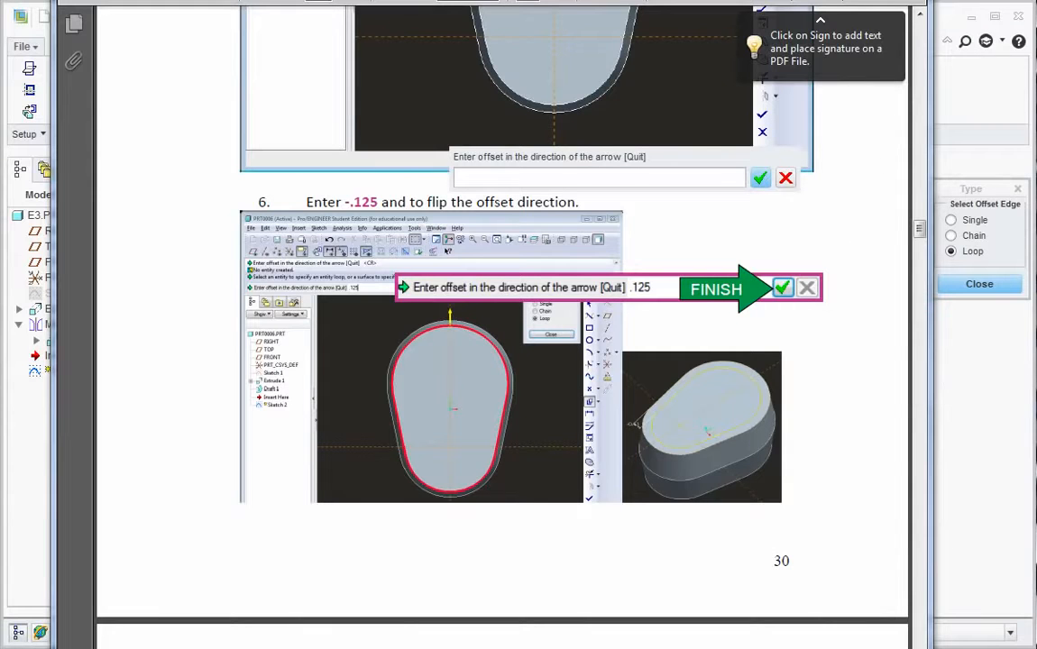
left_click(852, 2)
left_click(480, 177)
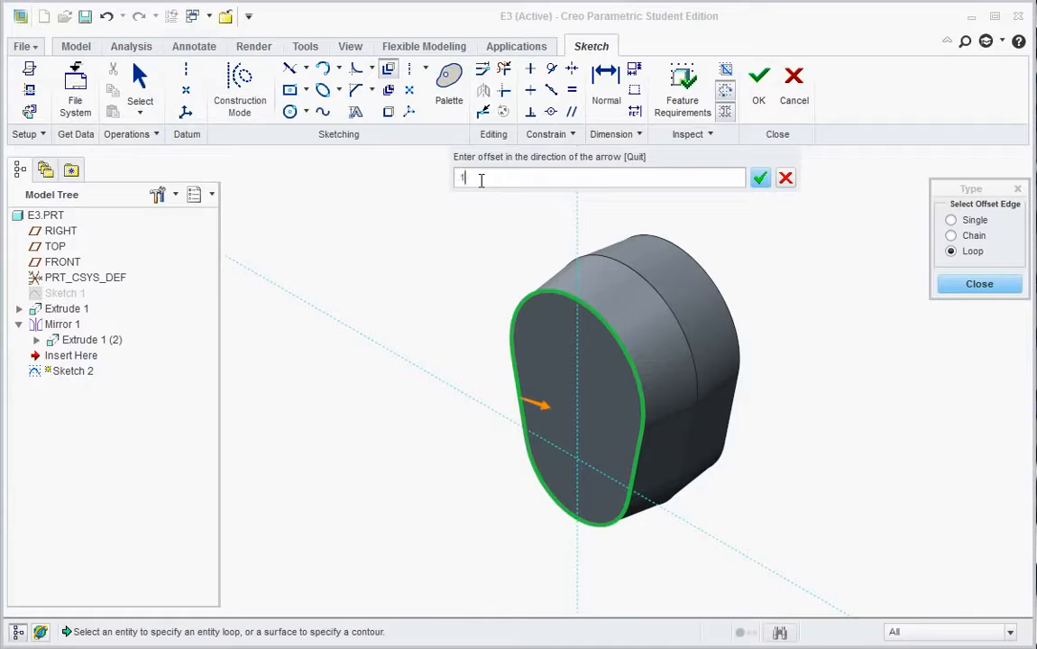
left_click(760, 178)
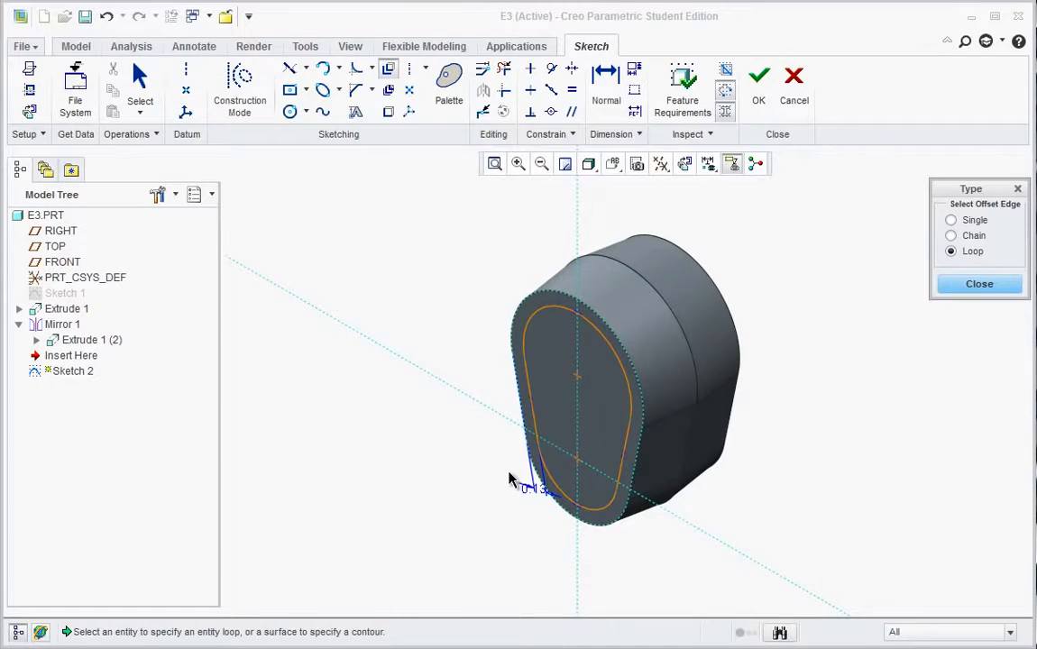
- Inspect the offset loop on the face from an angle and accept the sketch
mouse_move(511, 470)
middle_mouse_down()
mouse_move(534, 444)
mouse_move(542, 496)
mouse_move(601, 412)
middle_mouse_up()
scroll(542, 500, "up", 3)
scroll(512, 495, "down", 3)
scroll(477, 605, "down", 2)
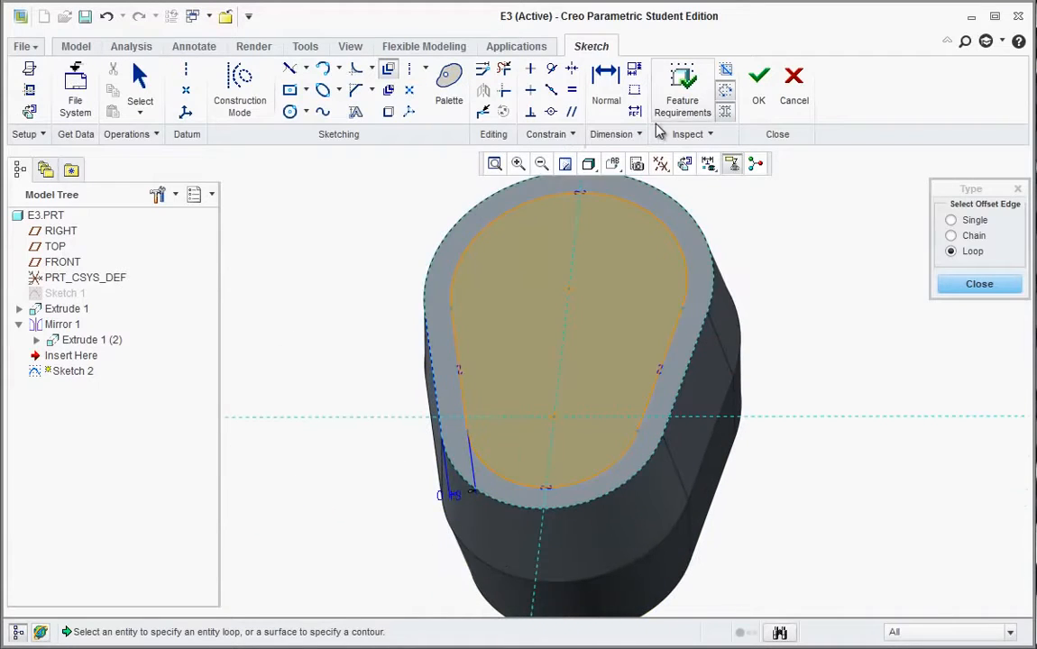
left_click(759, 88)
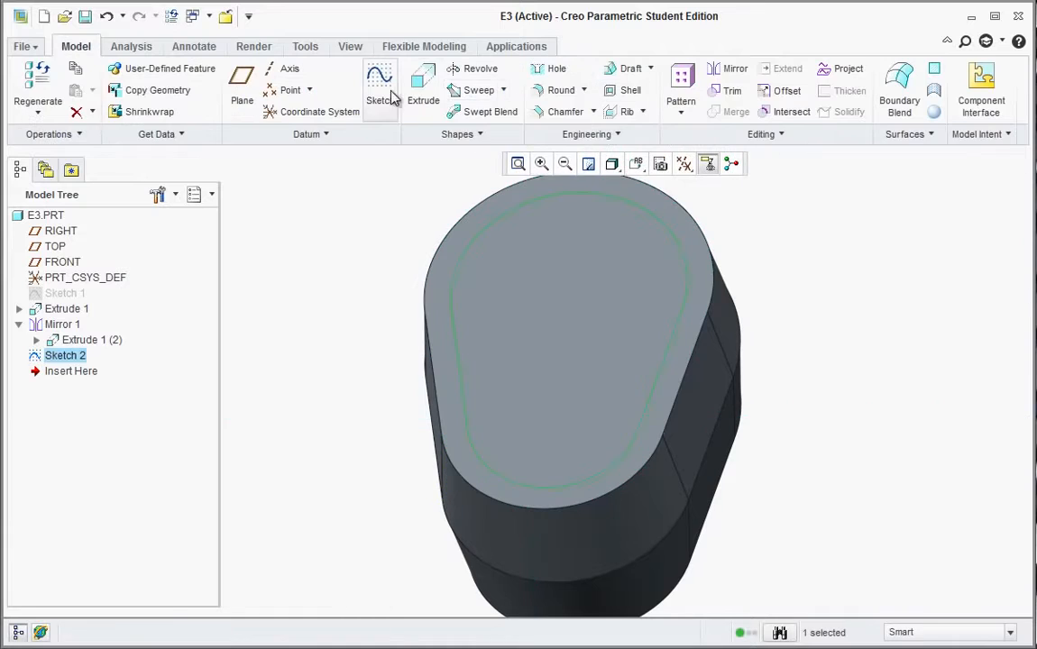
- Extrude the offset loop into the body as a material-removing cut 0.125 deep and complete the feature
left_click(424, 88)
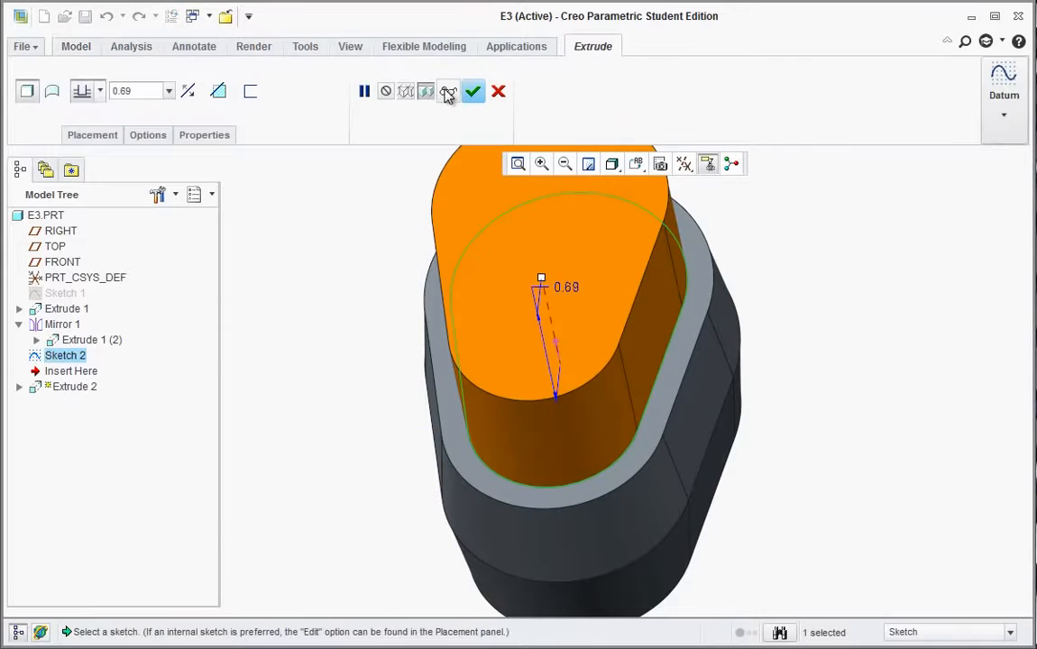
middle_click_drag(486, 250, 542, 303)
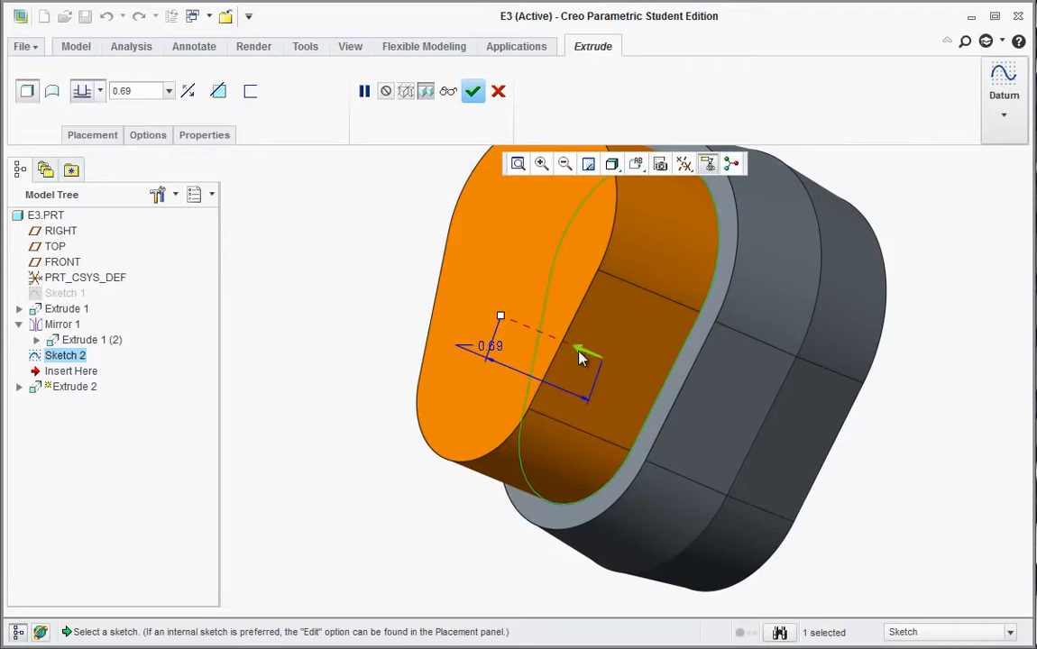
left_click(188, 91)
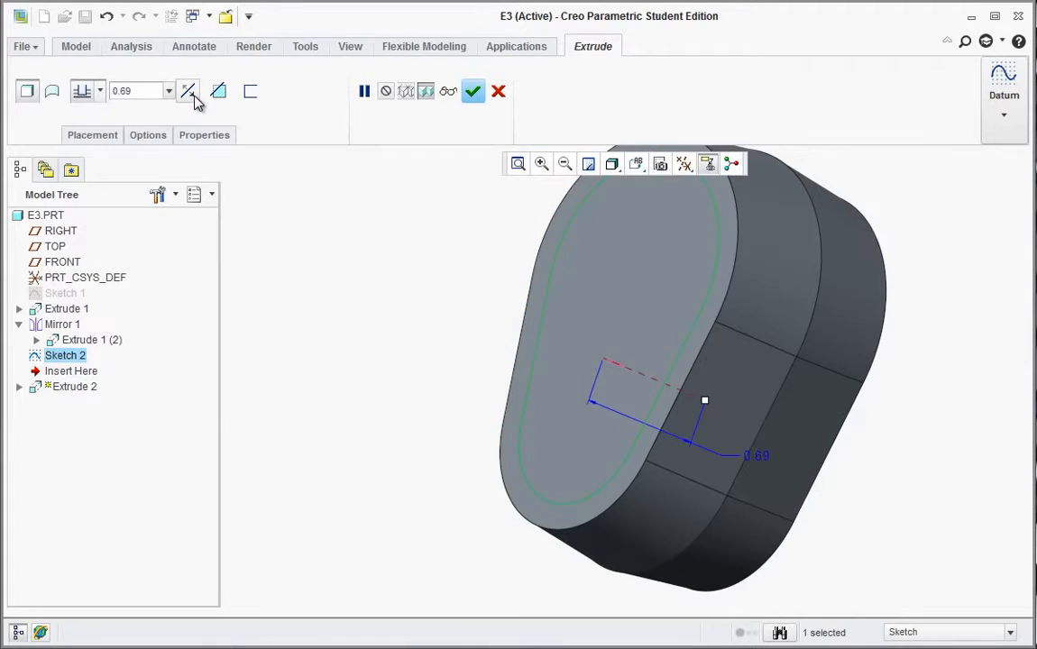
left_click(218, 91)
left_click(155, 92)
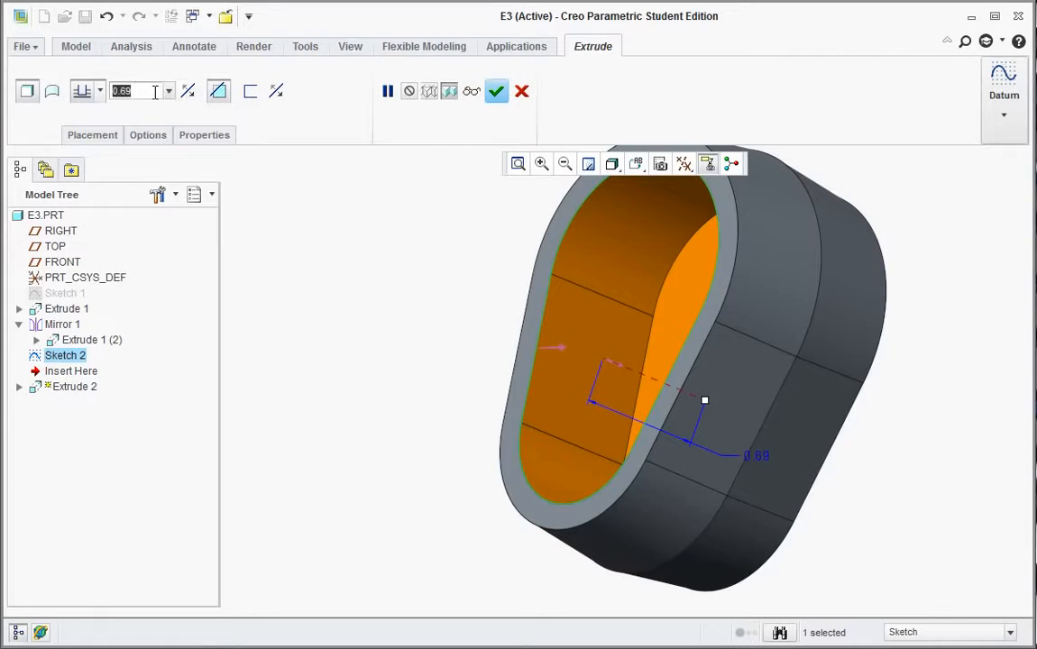
type(".125")
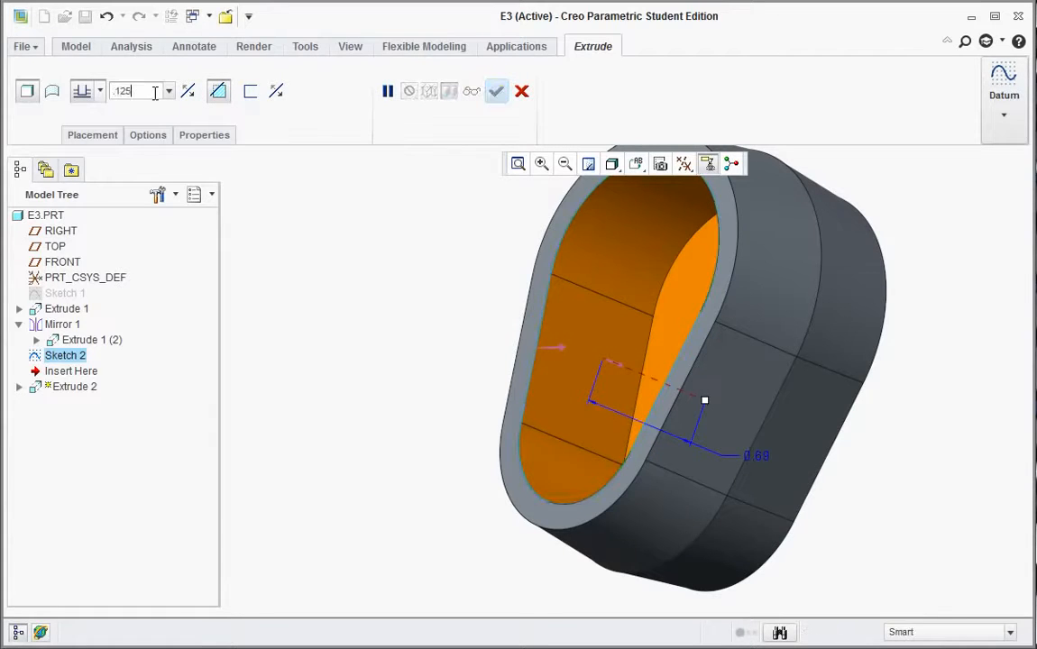
key("Return")
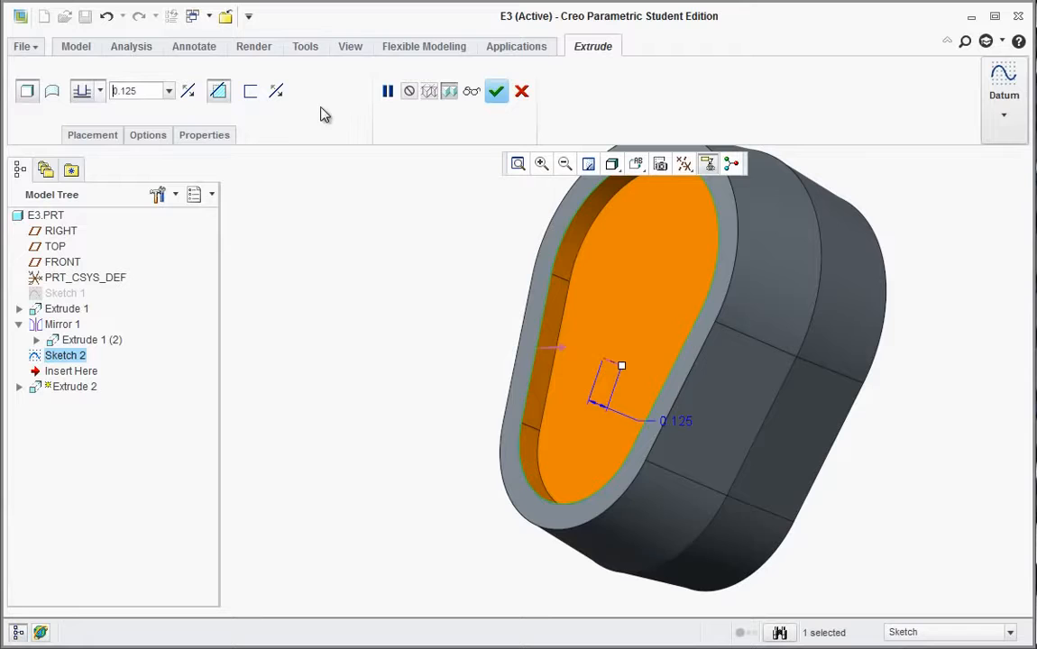
left_click(497, 92)
mouse_move(424, 301)
middle_mouse_down()
mouse_move(438, 301)
mouse_move(454, 270)
mouse_move(440, 266)
mouse_move(425, 285)
mouse_move(439, 299)
middle_mouse_up()
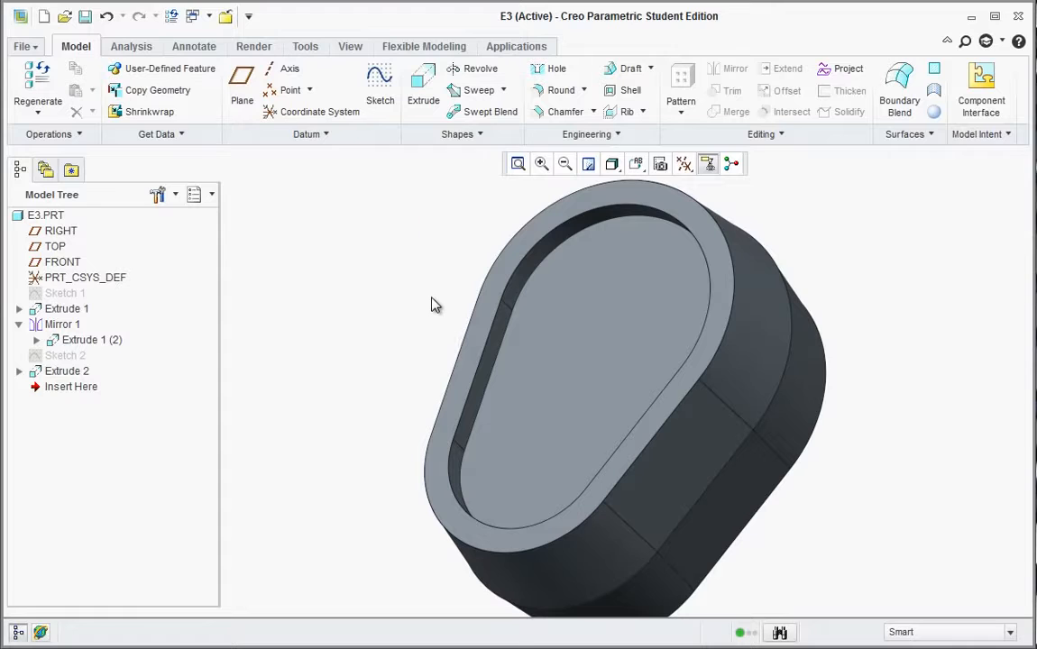
- Start a sketch on the recessed pocket floor with RIGHT as the reference, and orient the model to the FRONT view
left_click(553, 351)
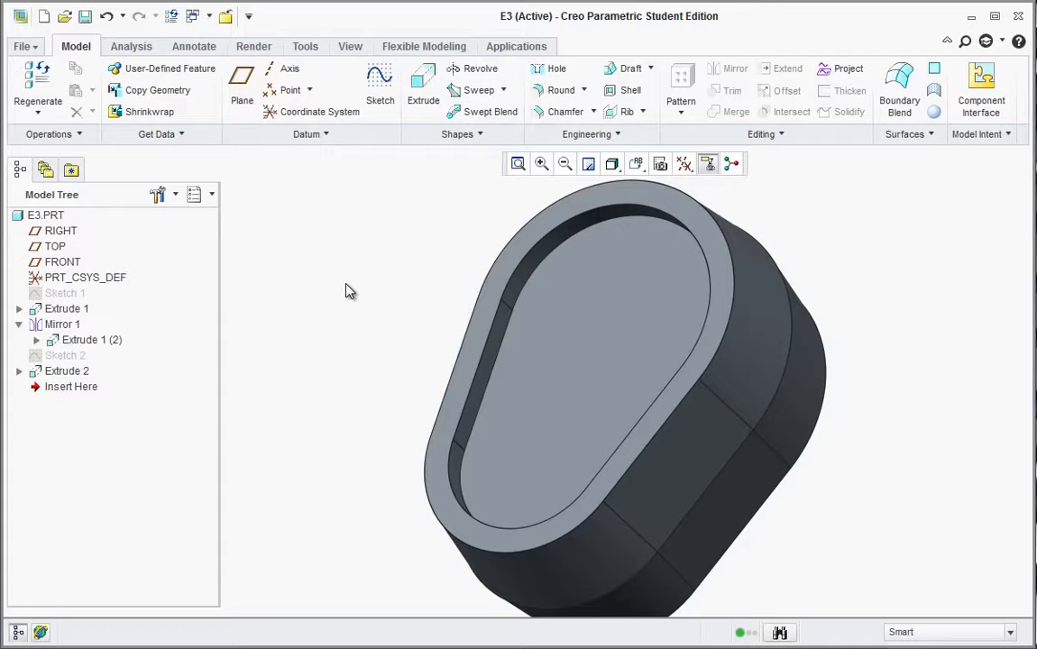
left_click(380, 91)
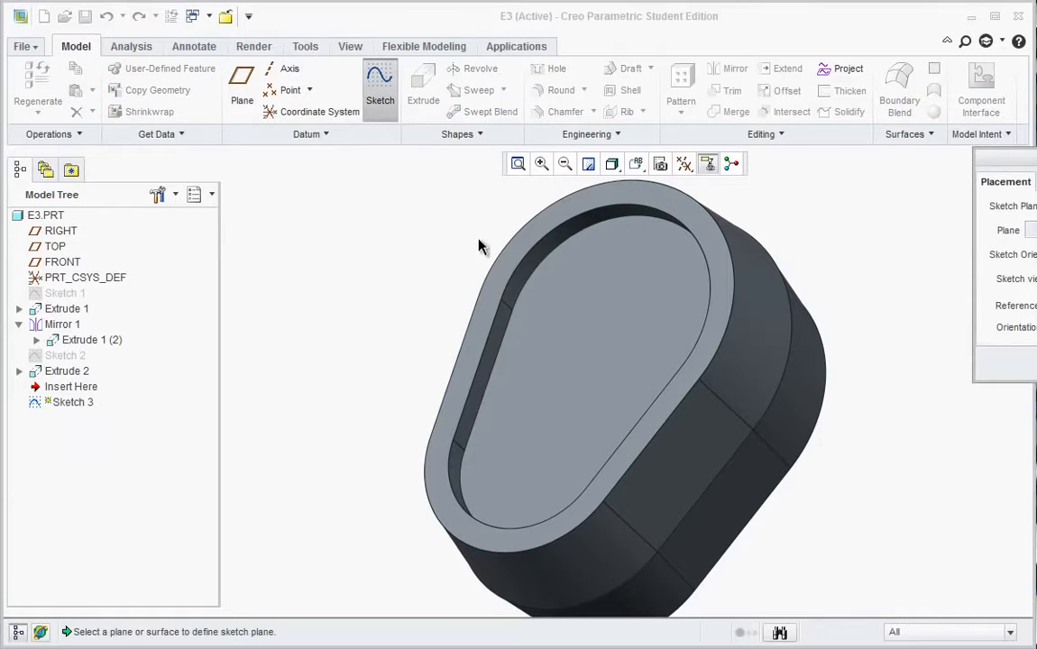
left_click(603, 312)
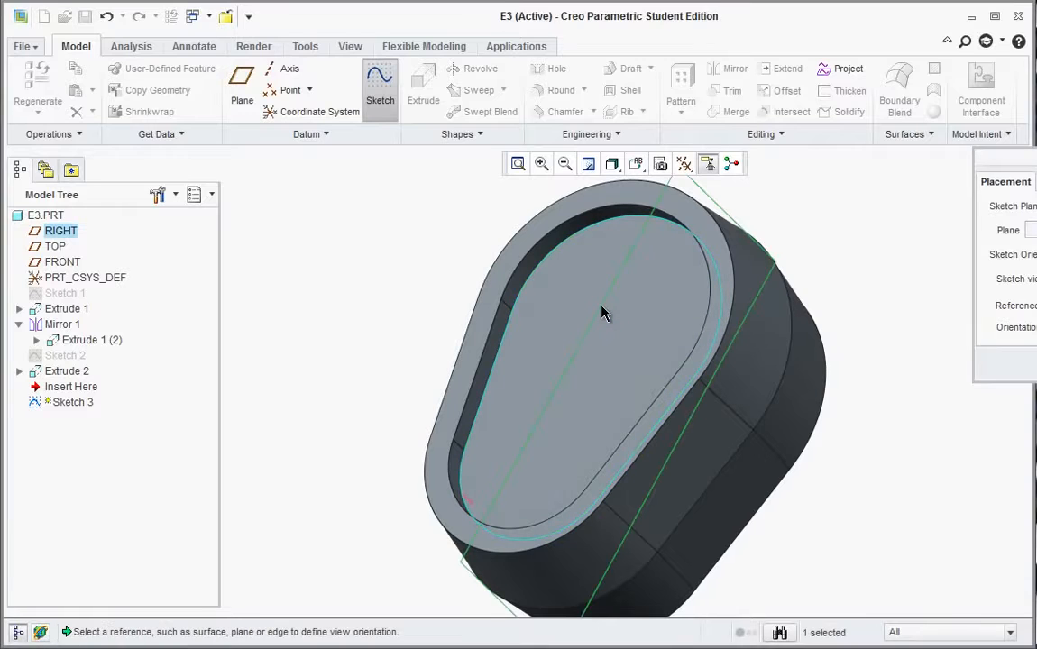
left_click_drag(1019, 157, 824, 164)
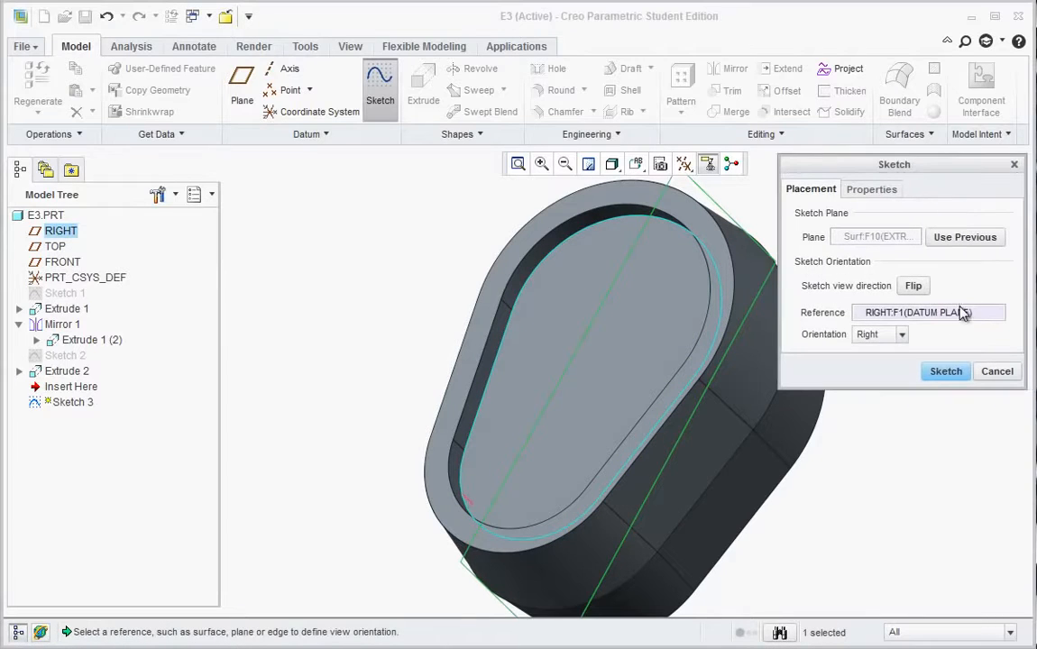
left_click(944, 372)
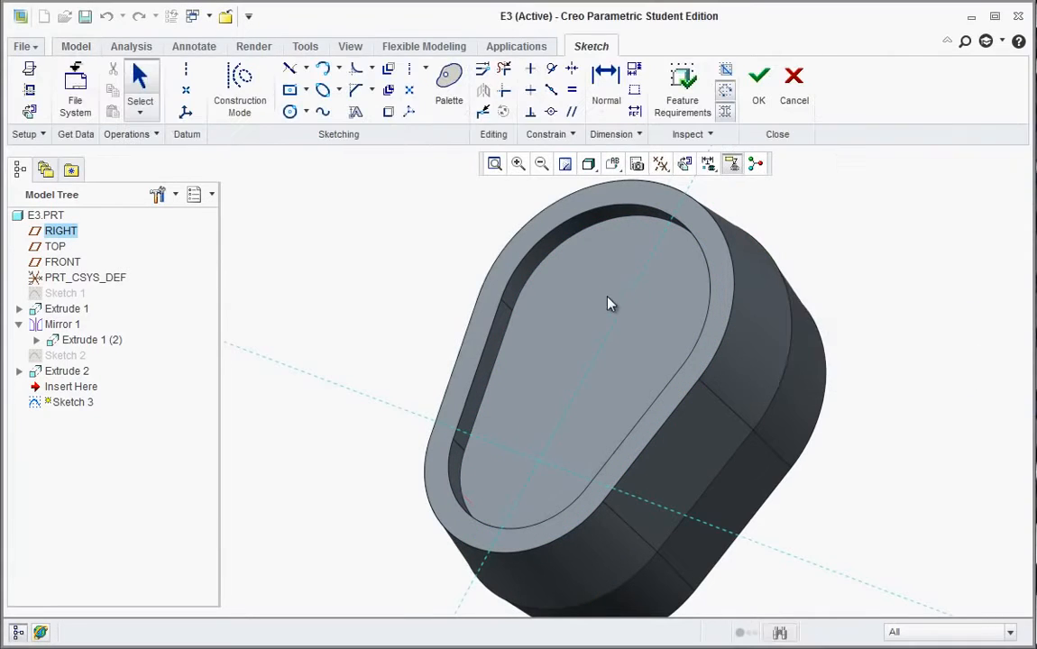
left_click(633, 164)
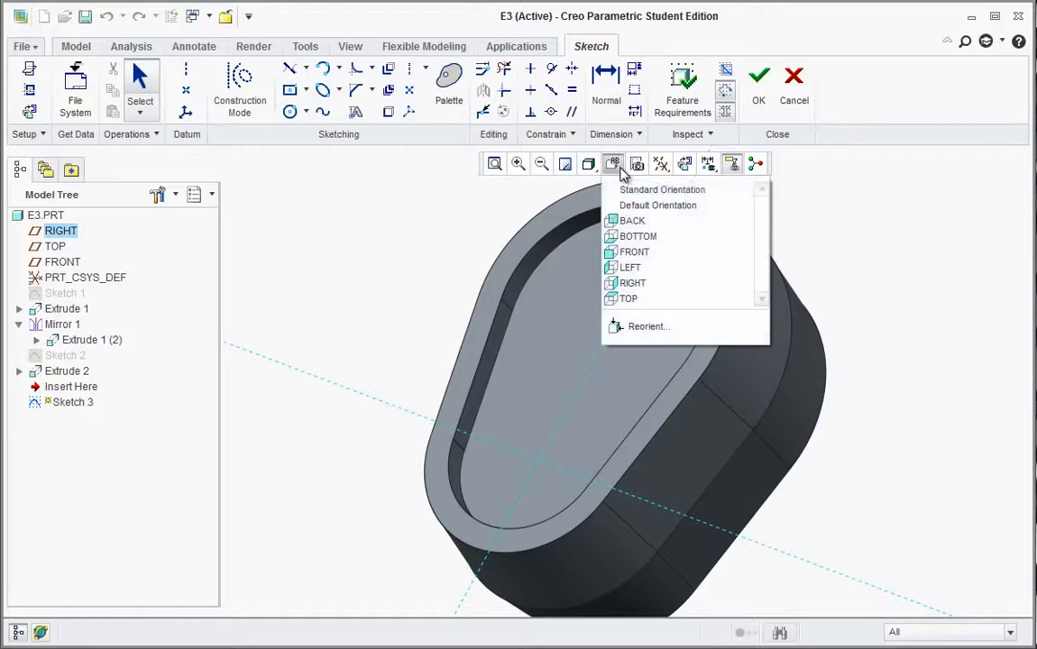
left_click(622, 249)
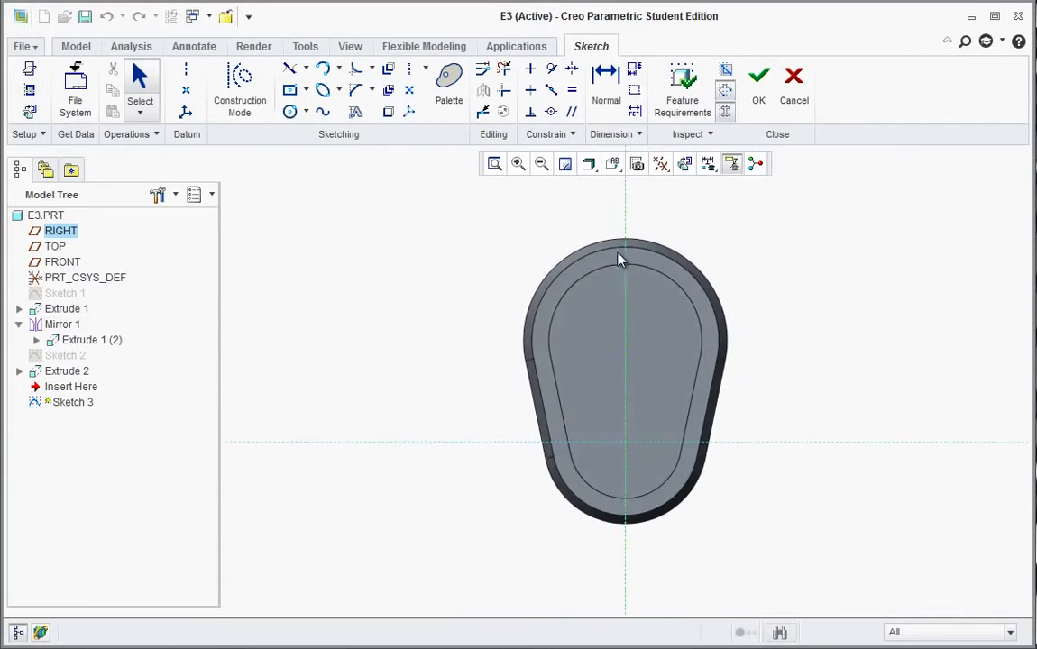
- Consult the exercise PDF's circle instructions, then draw a circle about 0.99 in diameter concentric with the body's larger rounded end
key("alt+Tab")
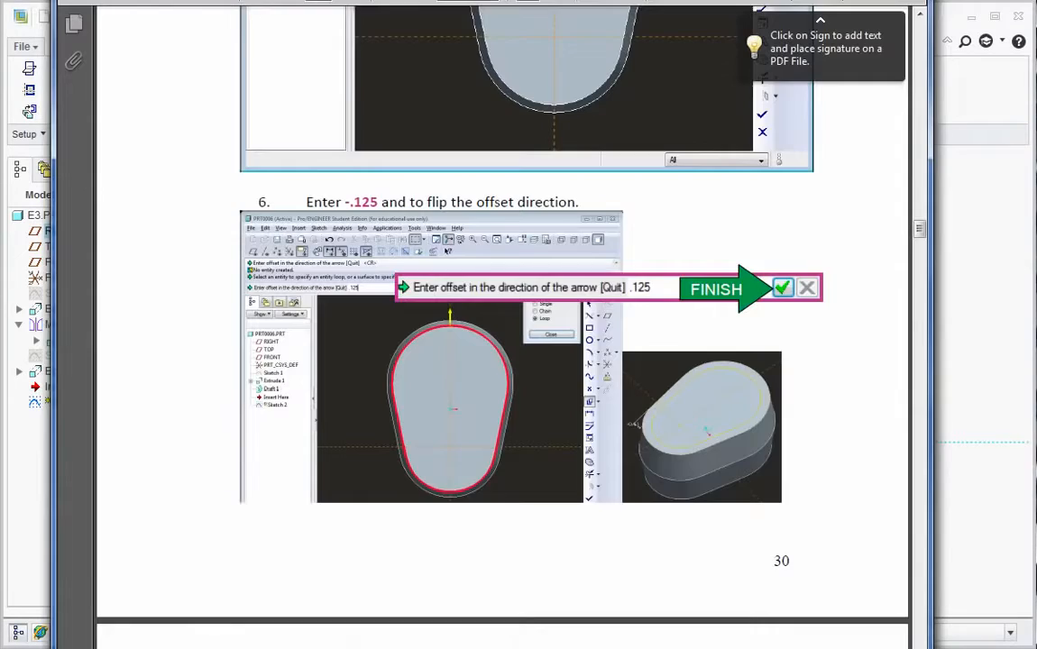
scroll(575, 446, "down", 10)
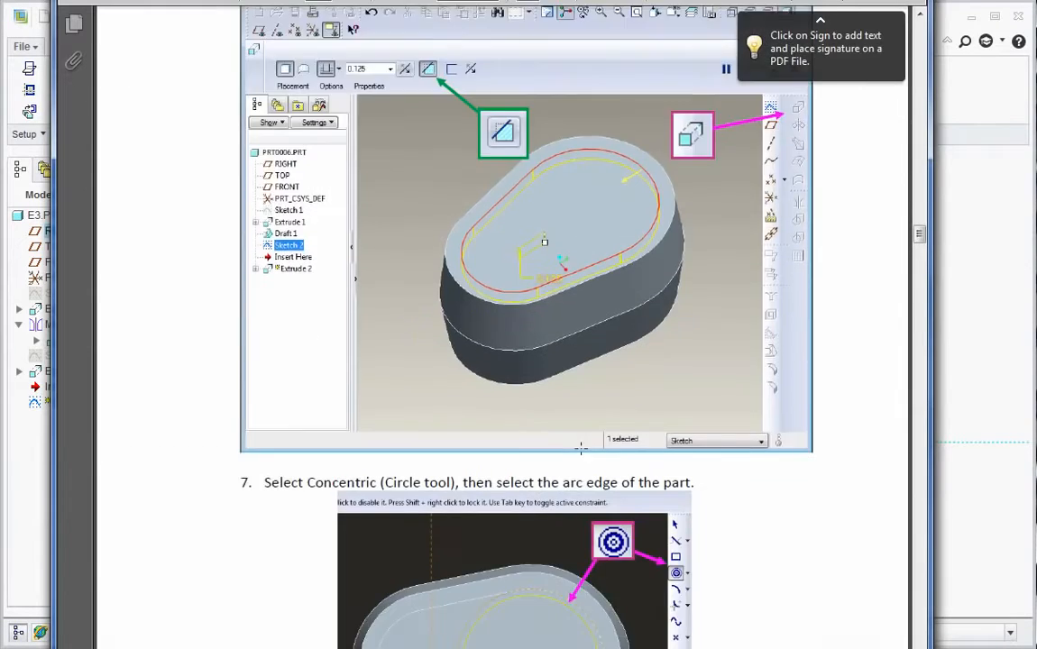
scroll(582, 457, "down", 3)
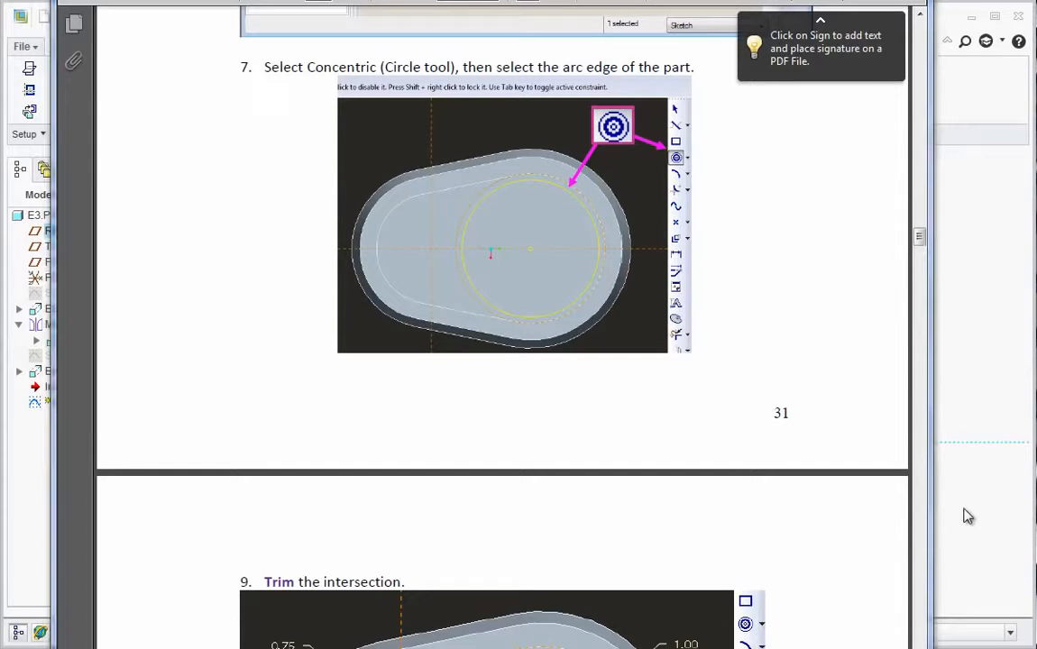
left_click(956, 388)
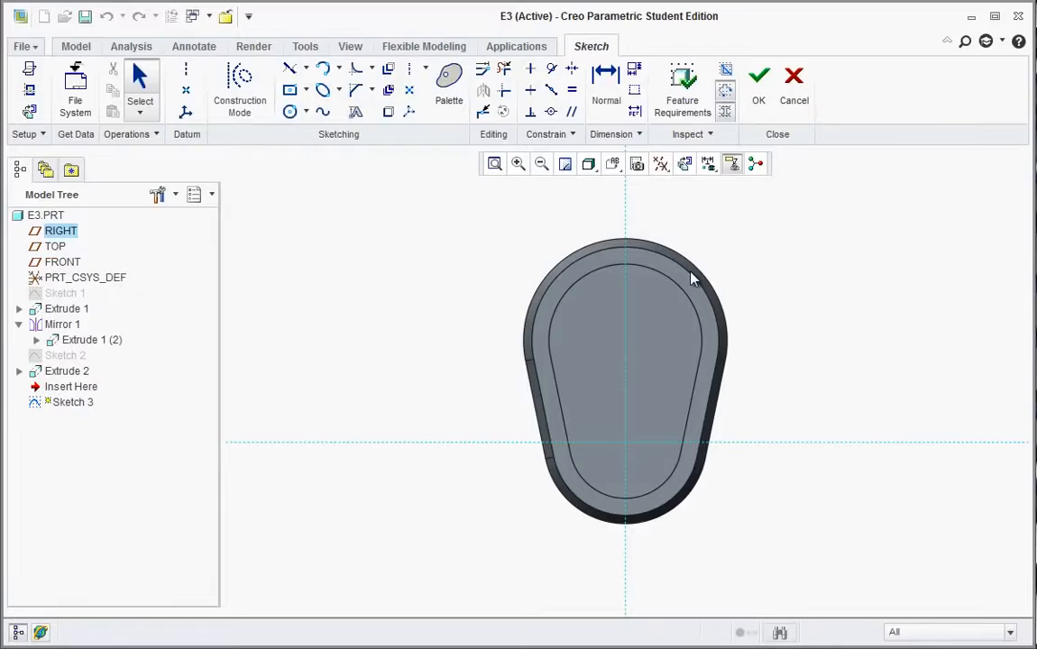
left_click(306, 112)
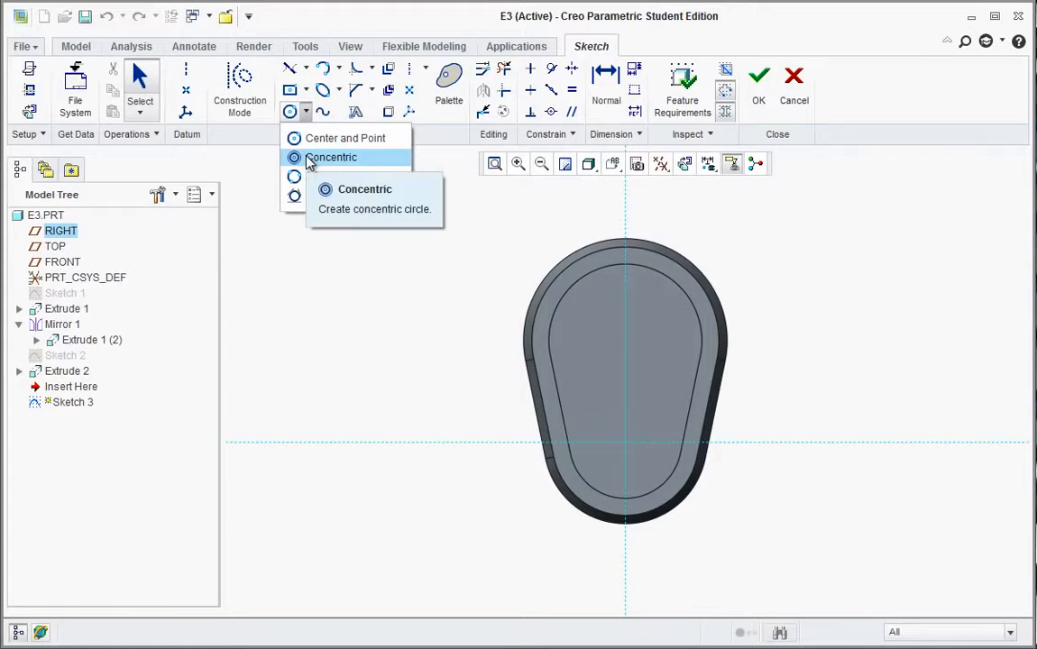
left_click(311, 158)
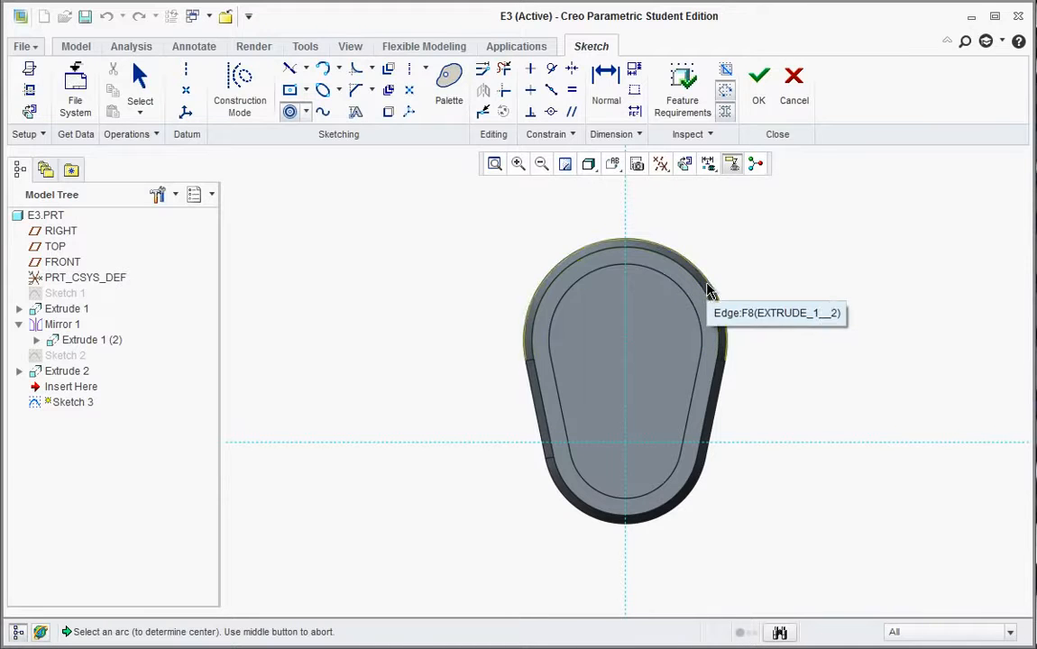
left_click(707, 291)
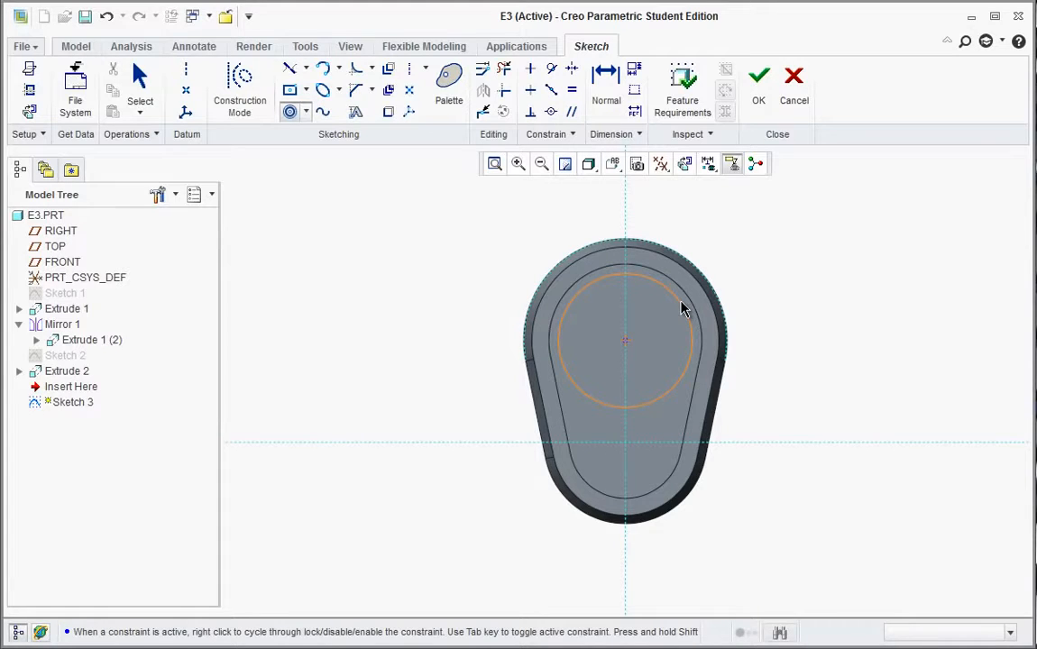
left_click(685, 305)
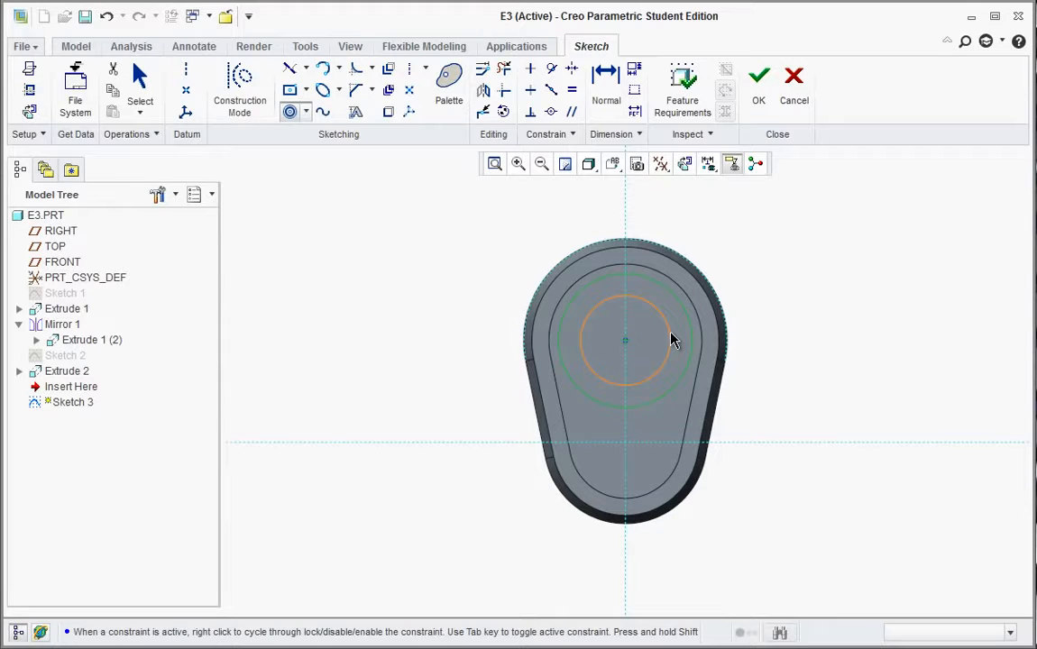
middle_click(671, 340)
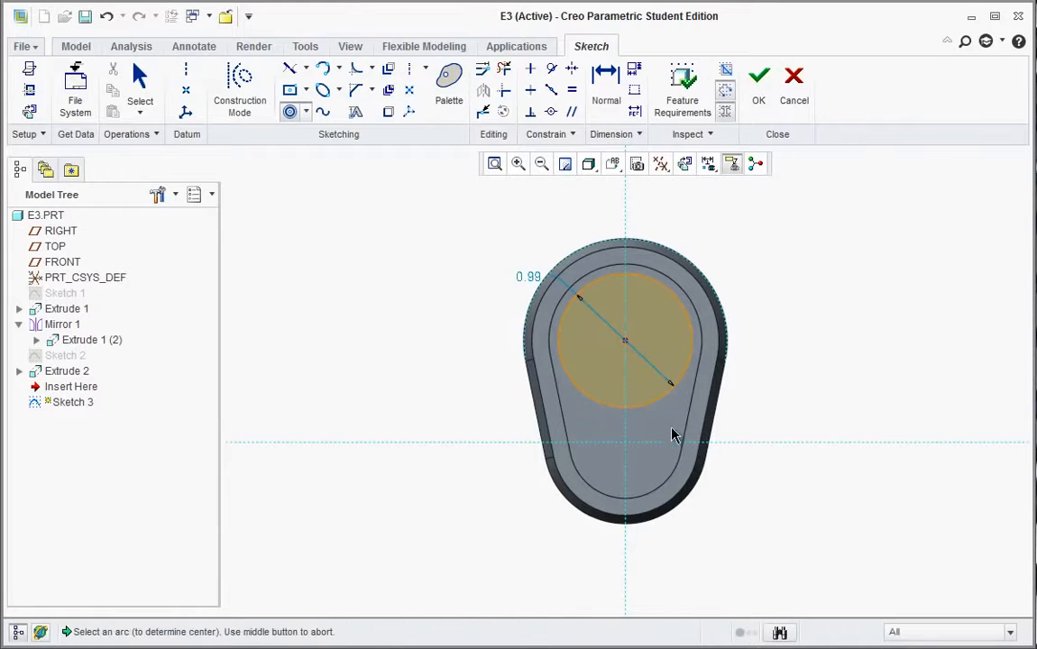
- Draw a second circle about 0.73 in diameter, concentric with the recess's smaller end arc and overlapping the first circle
middle_click(662, 485)
left_click(663, 485)
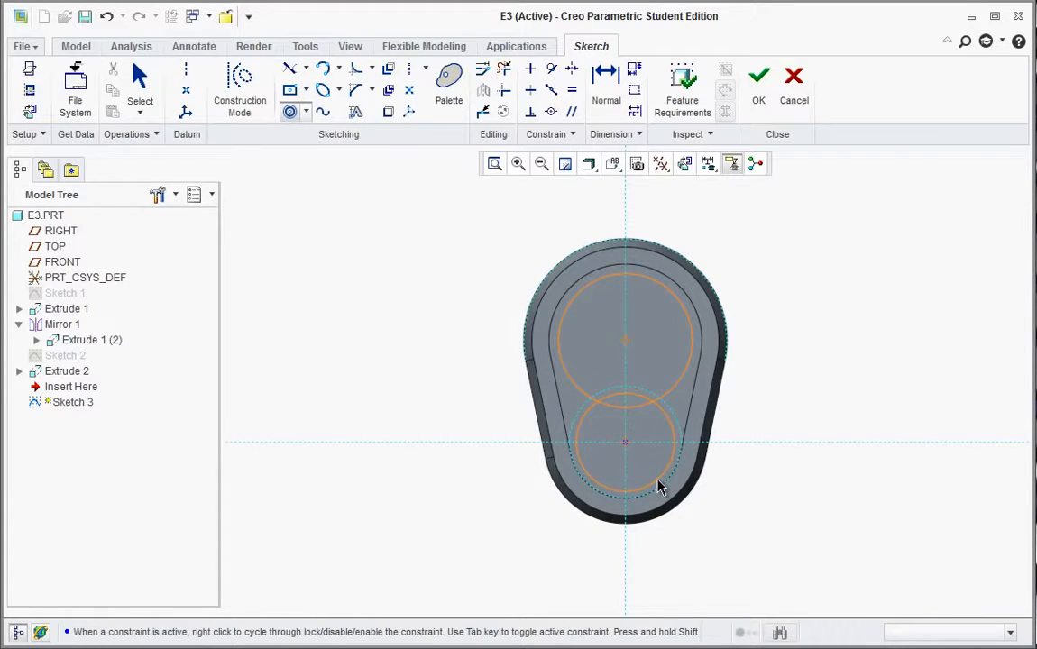
left_click(658, 487)
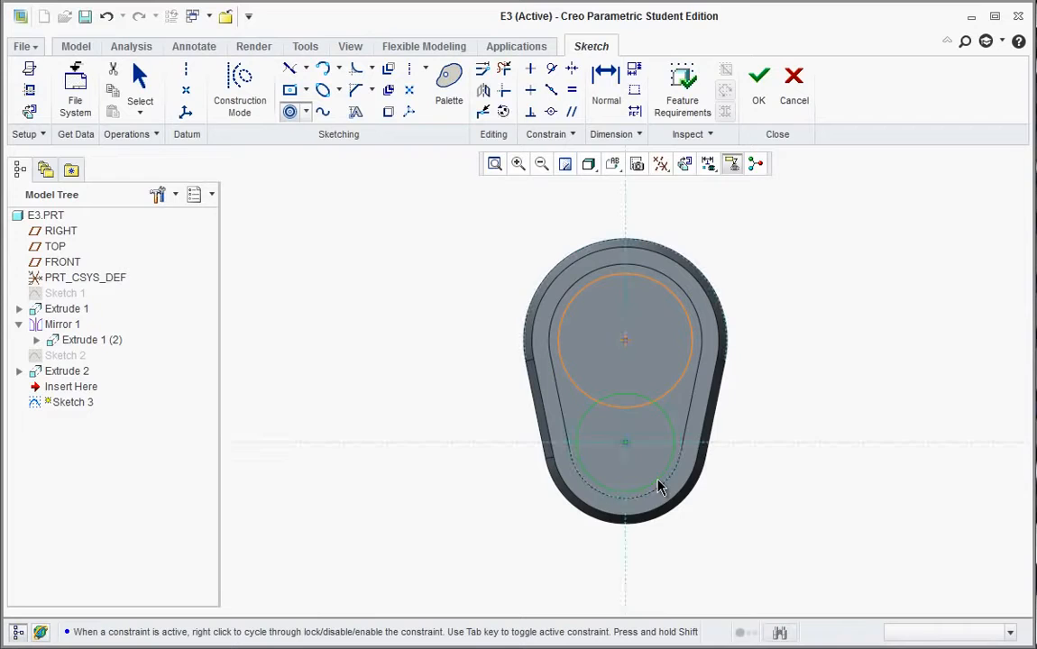
middle_click(686, 405)
middle_click(771, 417)
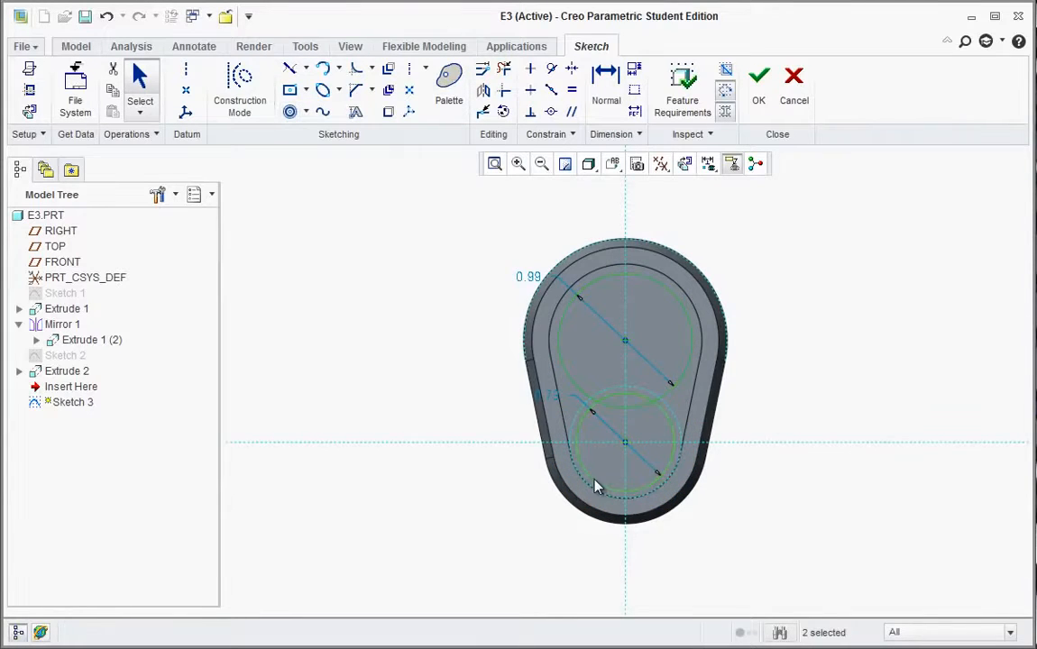
- Reposition both circle diameter dimensions outside the body's outline so they are readable
scroll(595, 482, "down", 1)
left_click_drag(547, 385, 523, 548)
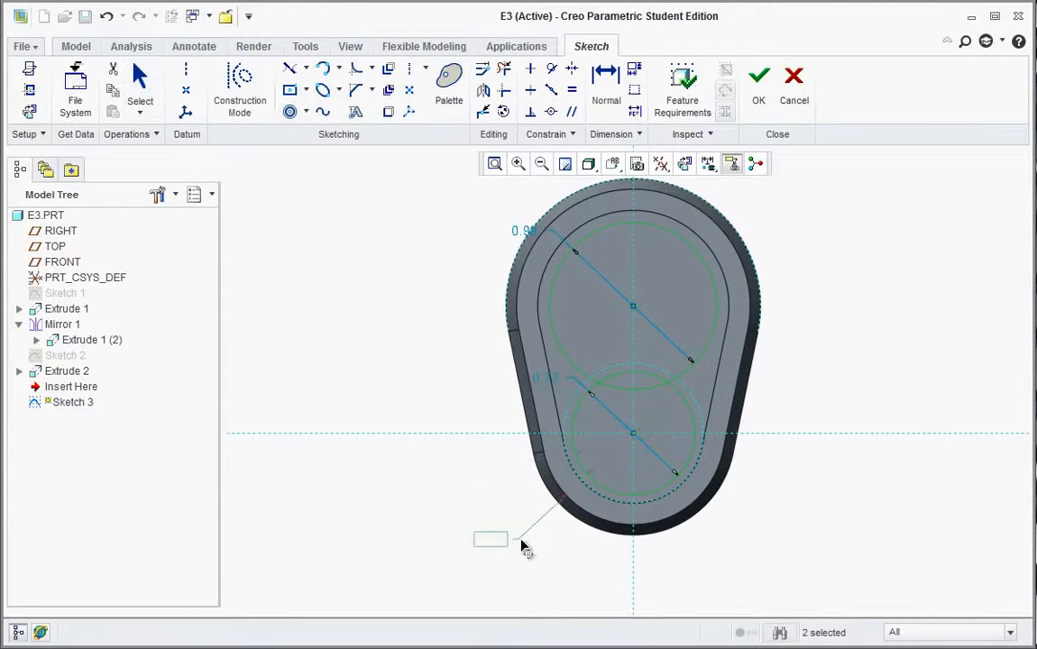
left_click_drag(524, 231, 453, 213)
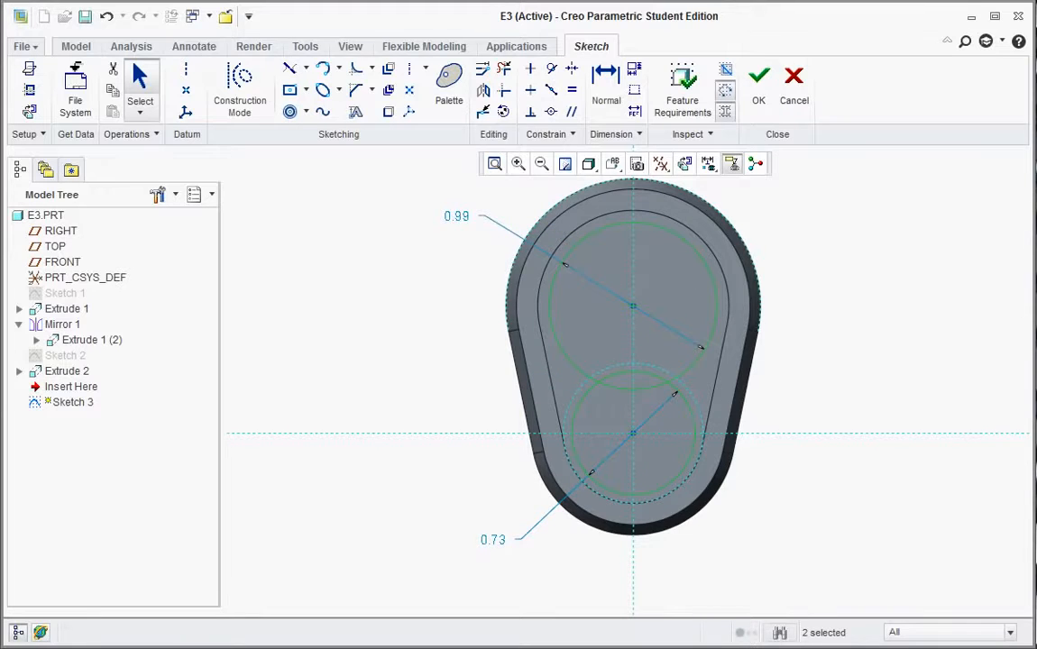
- Look up the circle diameters in the exercise PDF and set the larger circle to 1 and the smaller to 0.75
key("alt+Tab")
scroll(604, 399, "down", 5)
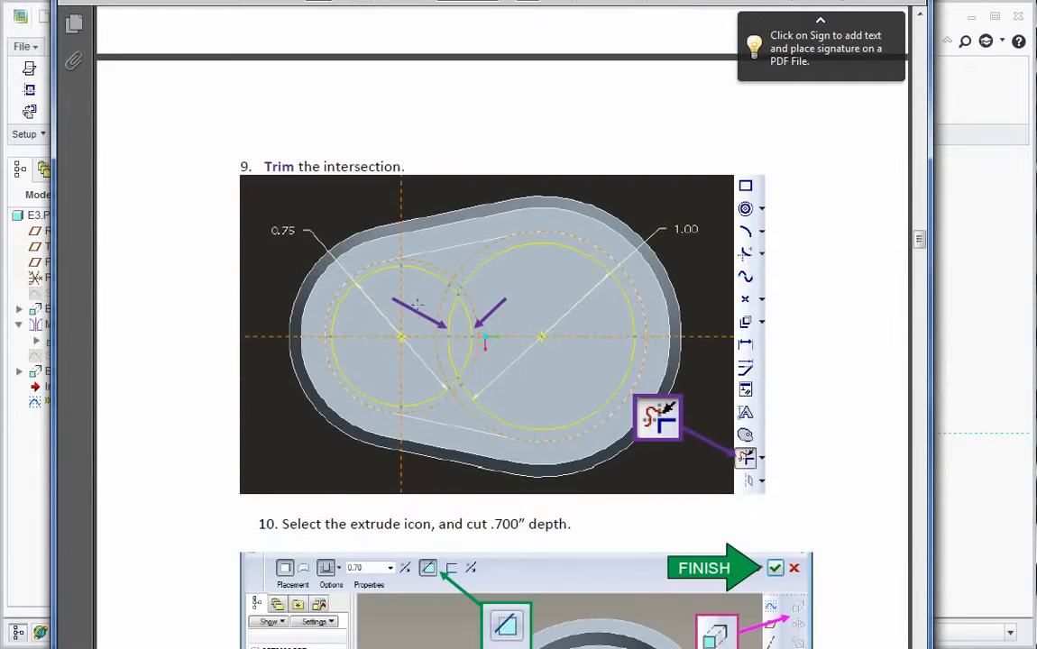
left_click(957, 339)
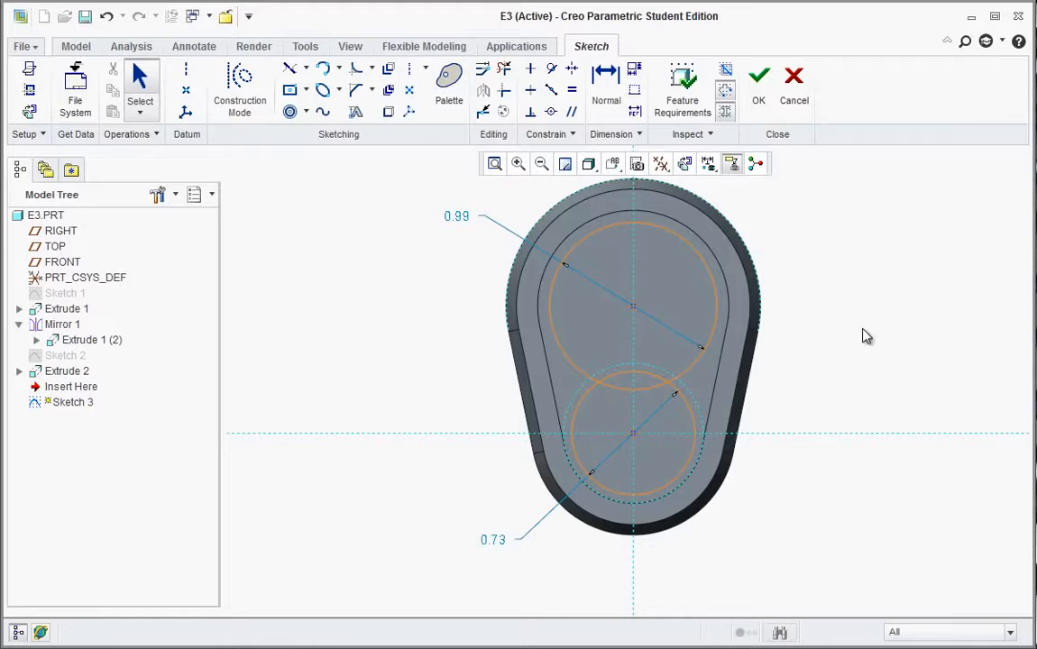
double_click(459, 216)
type("1")
key("Return")
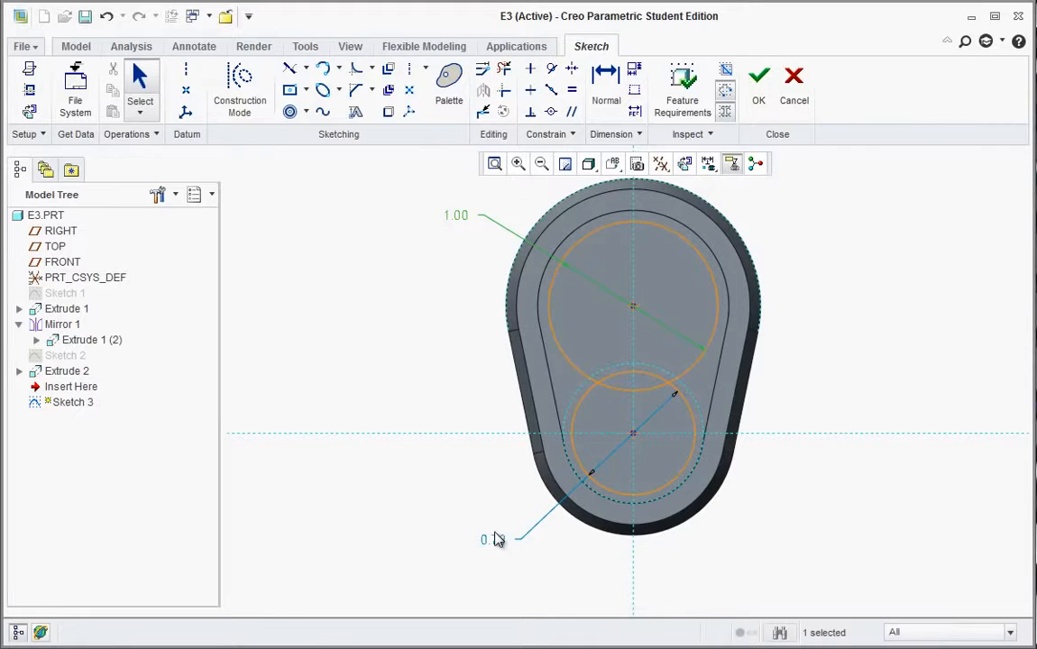
double_click(494, 546)
key("BackSpace")
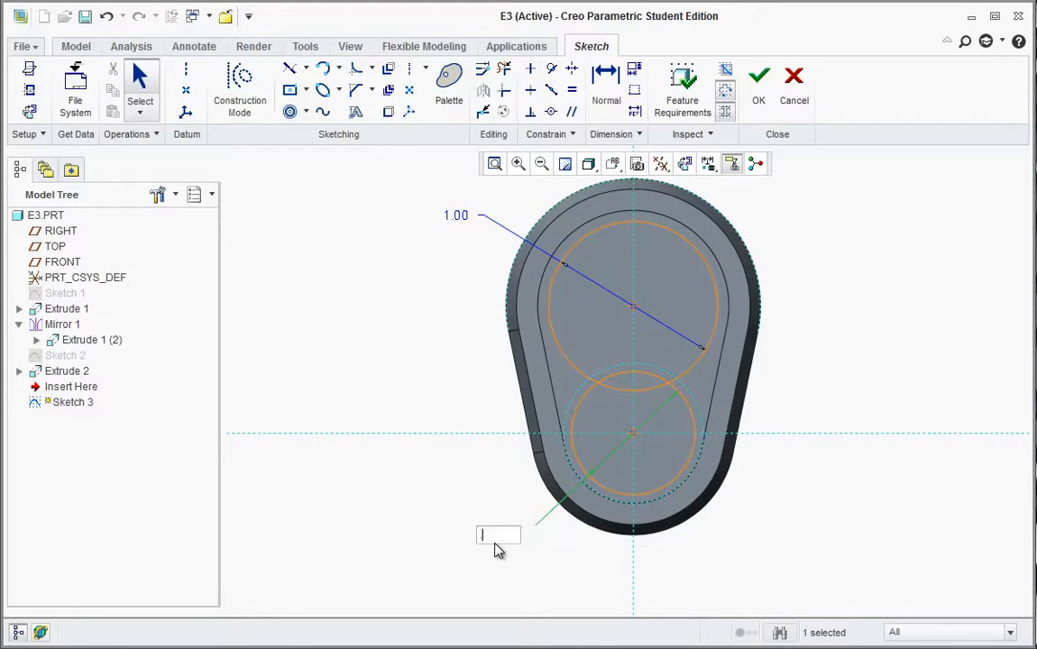
type(".75")
key("Return")
- Trim away the two overlapping arcs where the circles intersect and accept the sketch
middle_click_drag(655, 354, 678, 414)
scroll(620, 323, "up", 3)
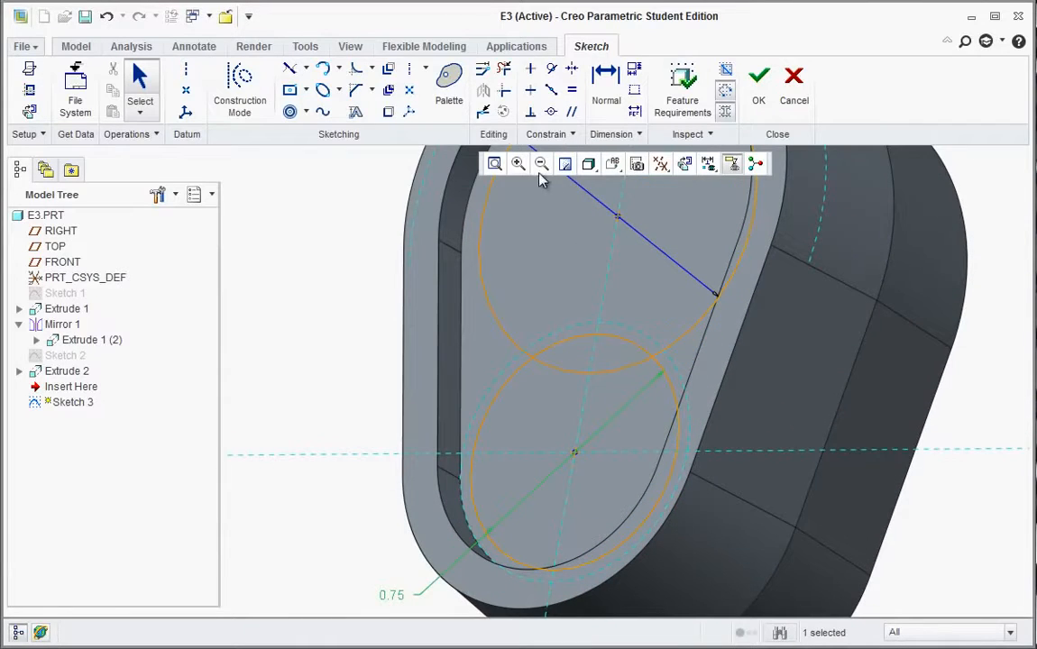
left_click(505, 72)
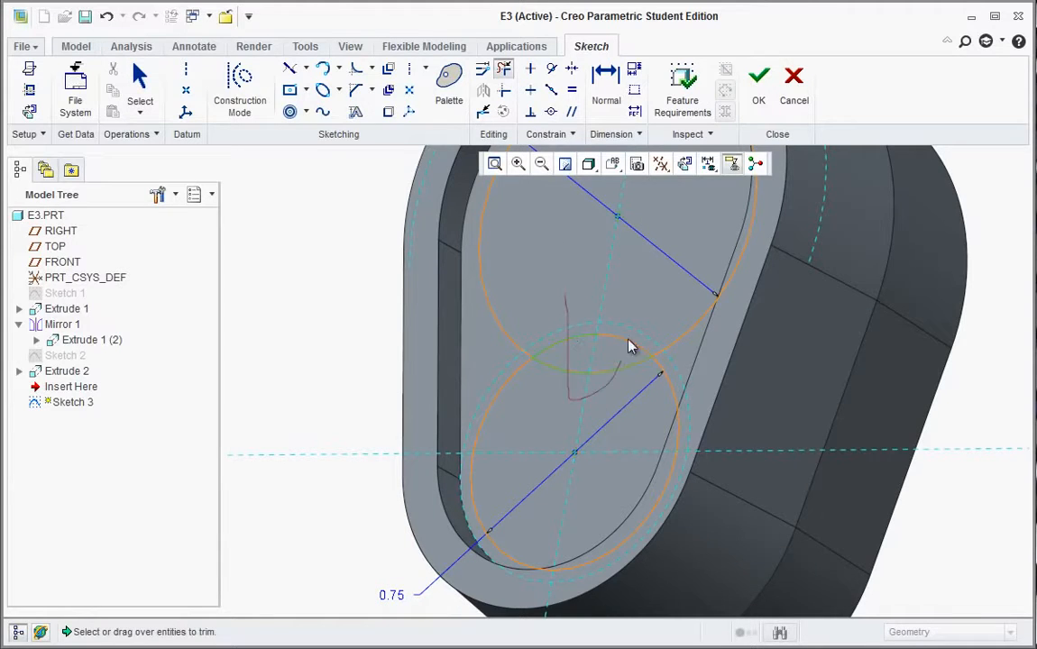
left_click_drag(645, 308, 645, 309)
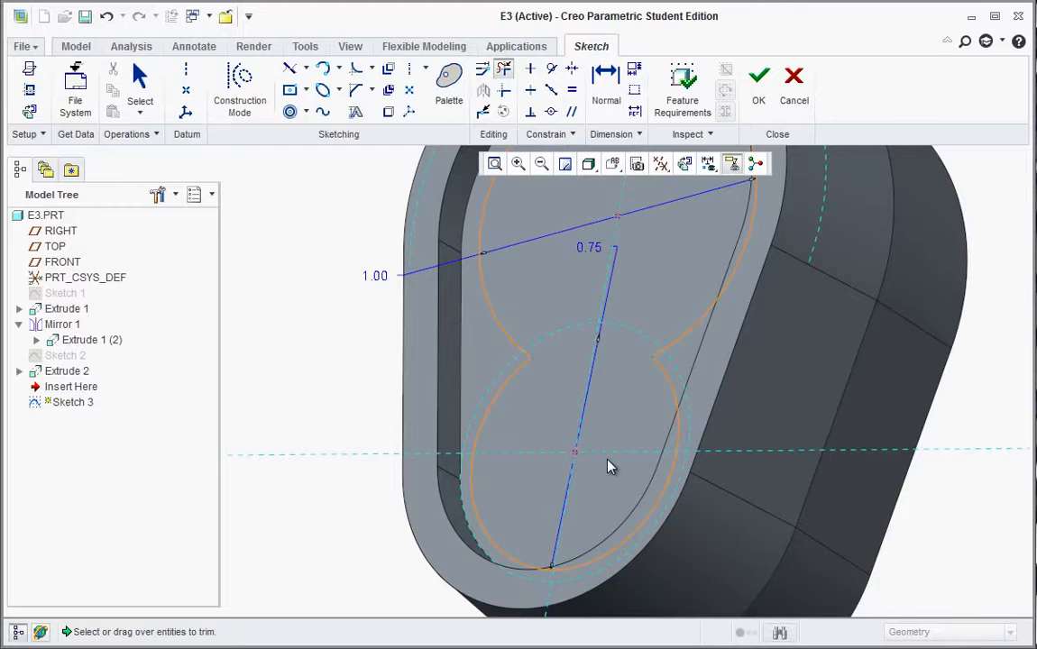
scroll(609, 458, "up", 2)
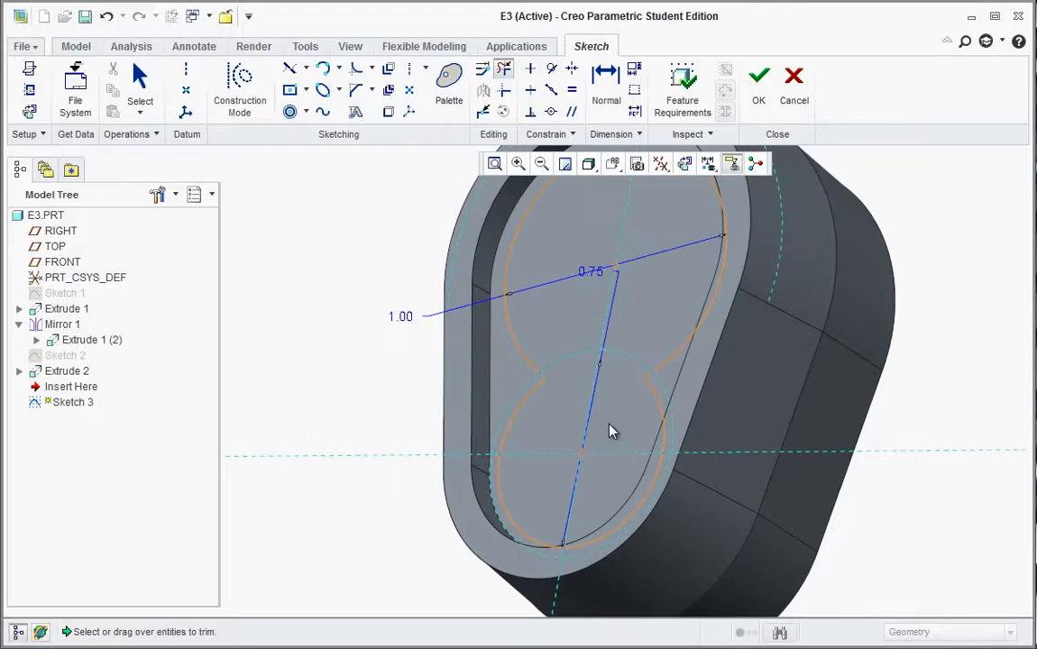
left_click(760, 82)
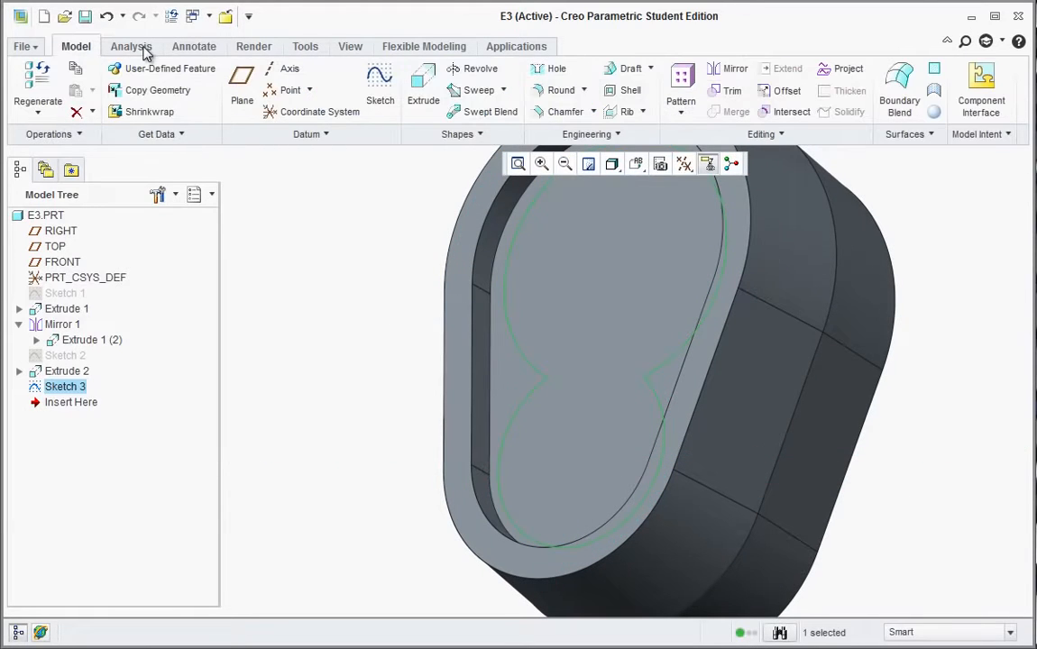
- Extrude the joined-circle outline into the body as a material-removing cut 0.7 deep and complete the feature
left_click(423, 86)
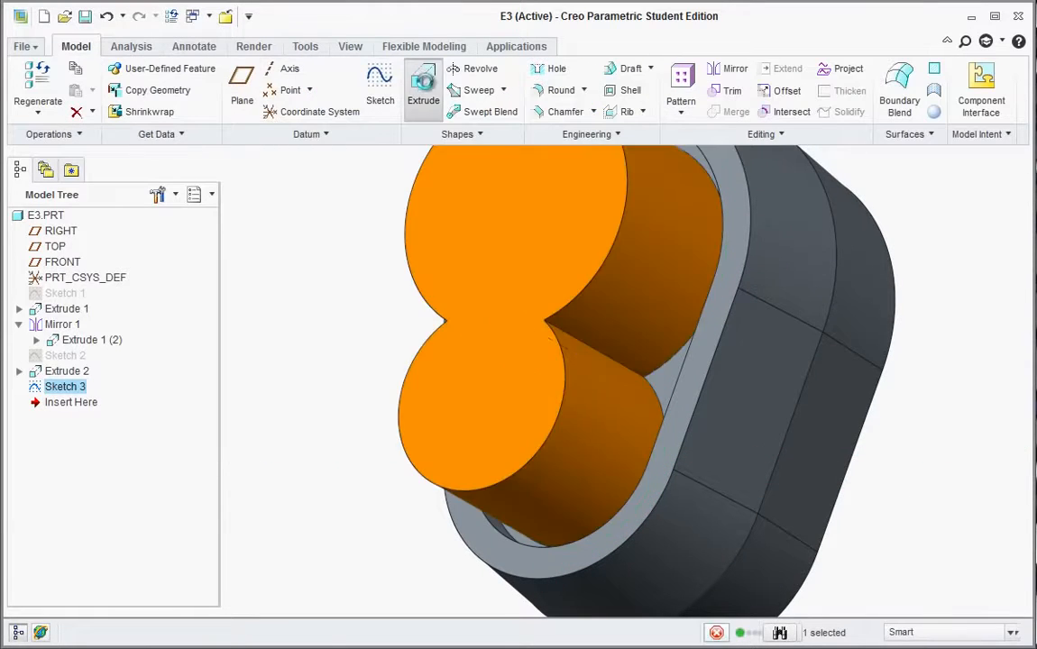
left_click(583, 363)
double_click(748, 480)
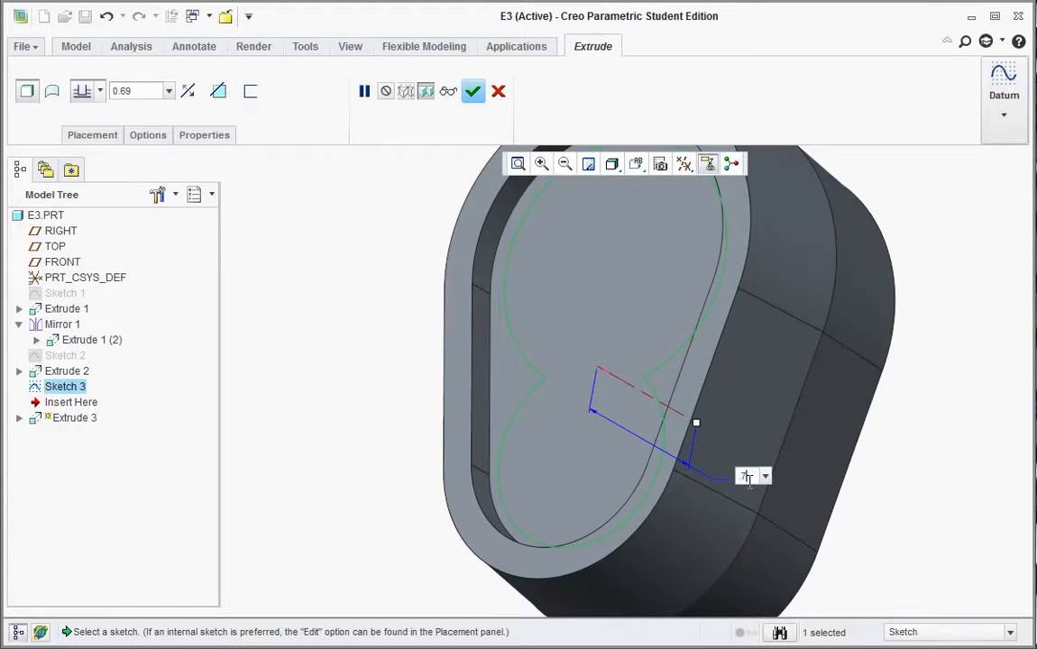
type("0.7")
key("Return")
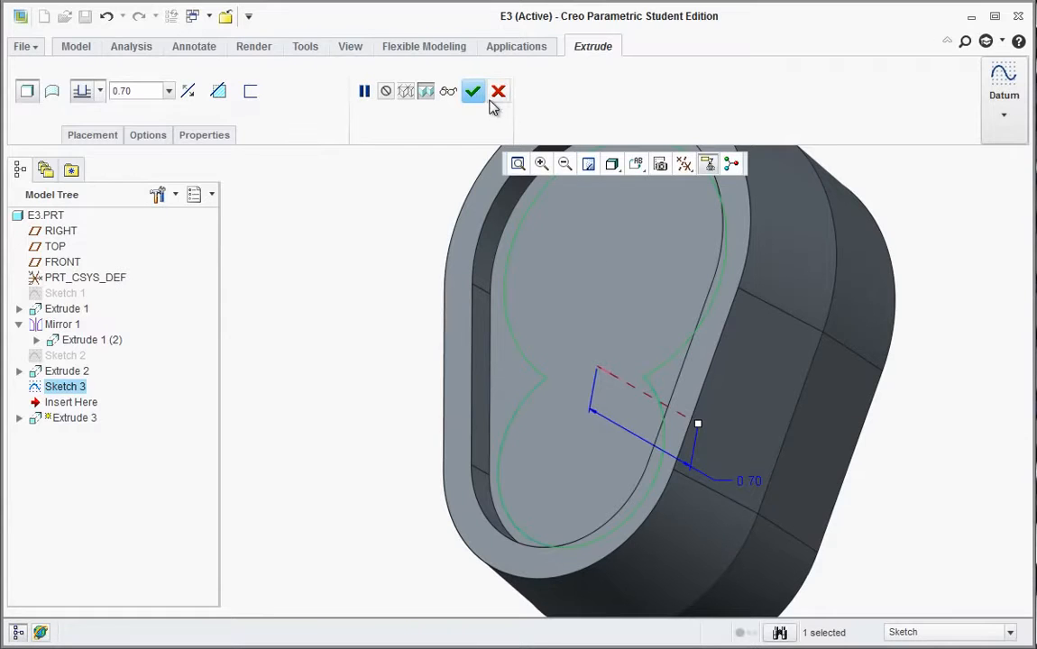
left_click(225, 98)
left_click(498, 92)
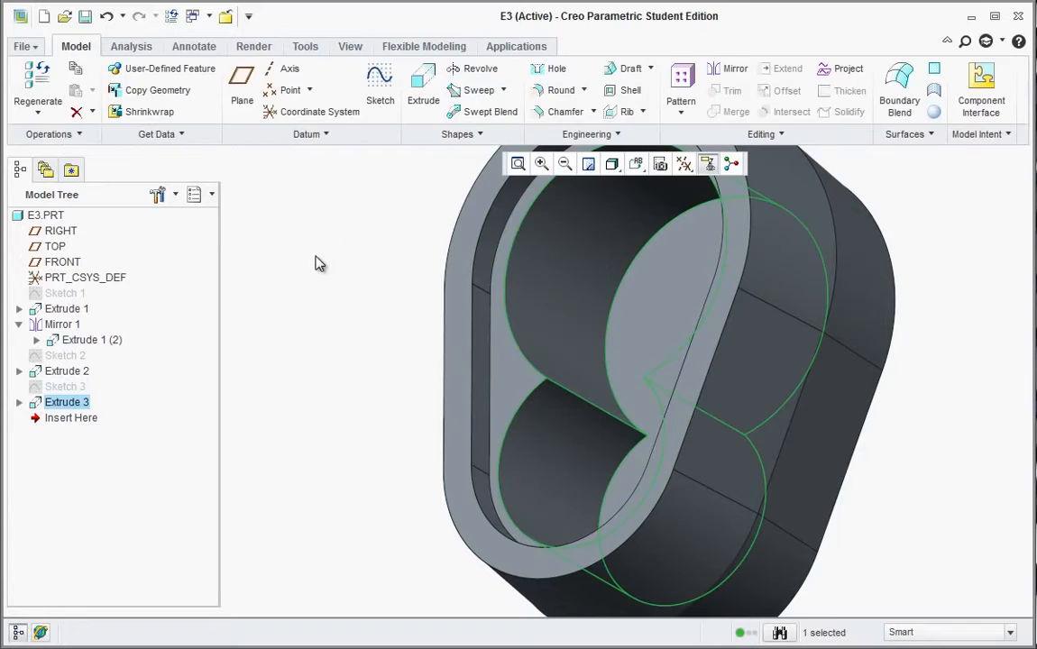
- Return the model to its default orientation and rename the Extrude 1 feature as HEAD
key("ctrl+d")
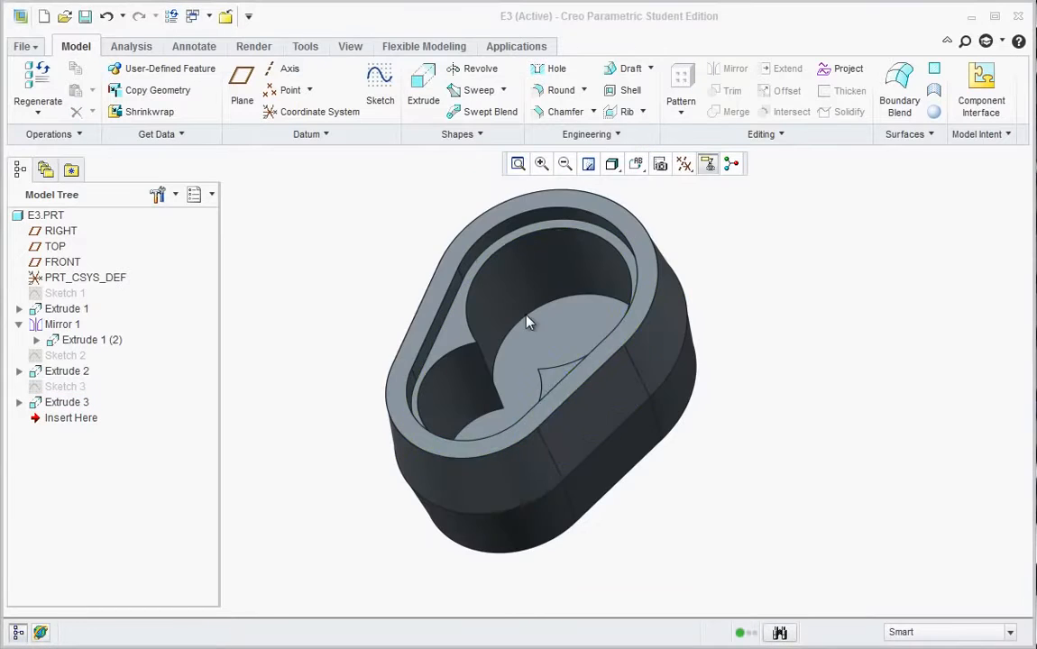
middle_click_drag(357, 313, 375, 326)
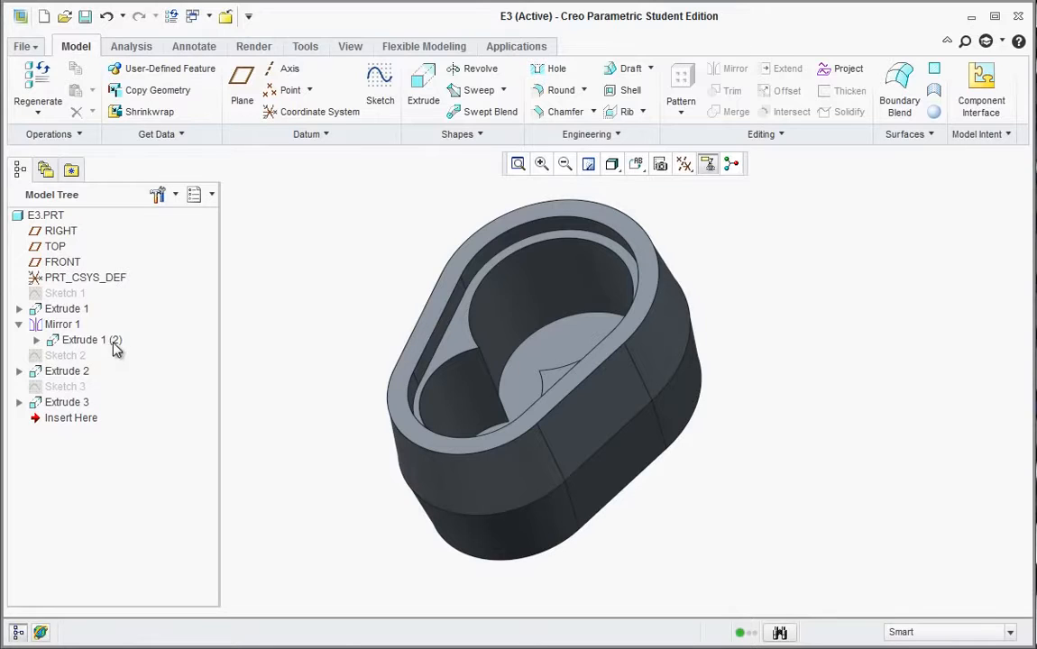
left_click(78, 310)
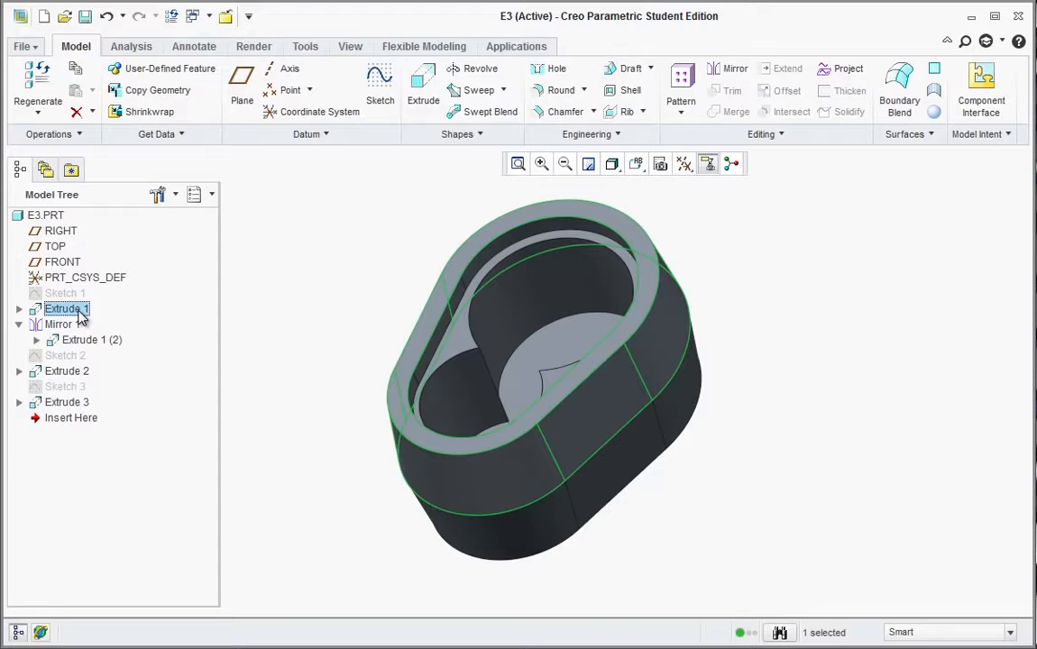
double_click(80, 310)
type("HEAD")
- Rename the Extrude 2 feature as RECESS
left_click(82, 376)
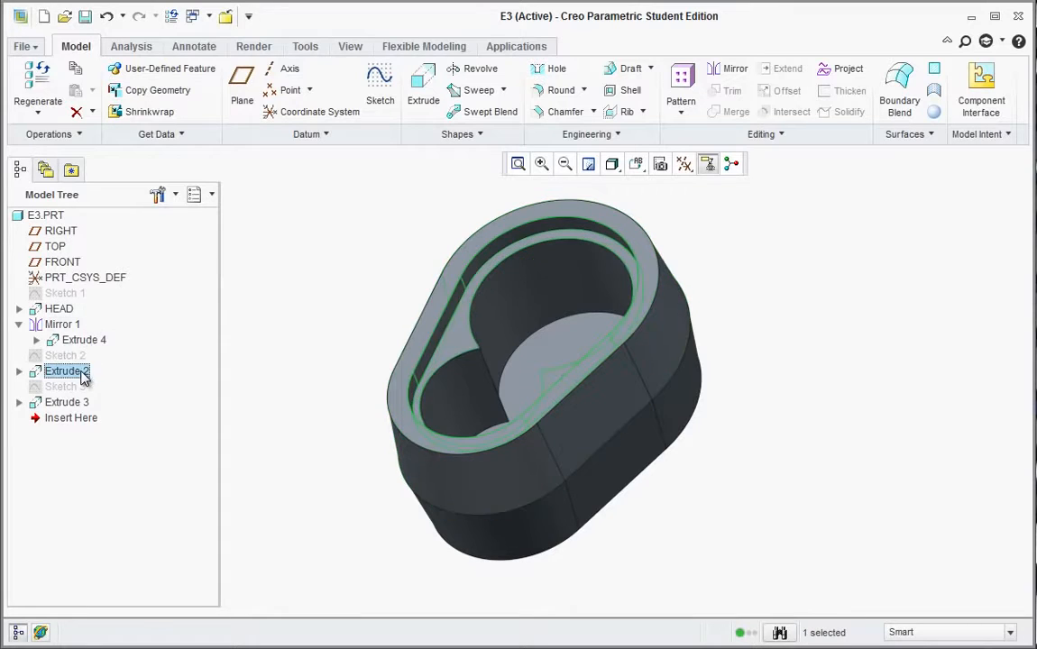
double_click(82, 375)
type("R")
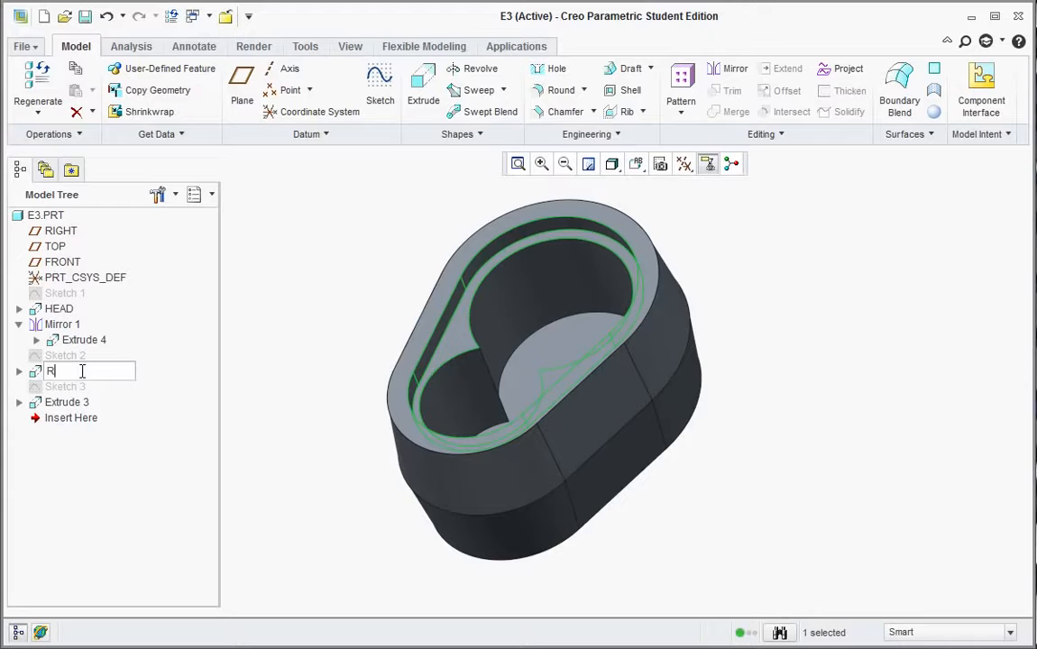
type("ECESS")
- Rename the Extrude 3 feature as POCKET and clear the selection
left_click(78, 406)
double_click(83, 405)
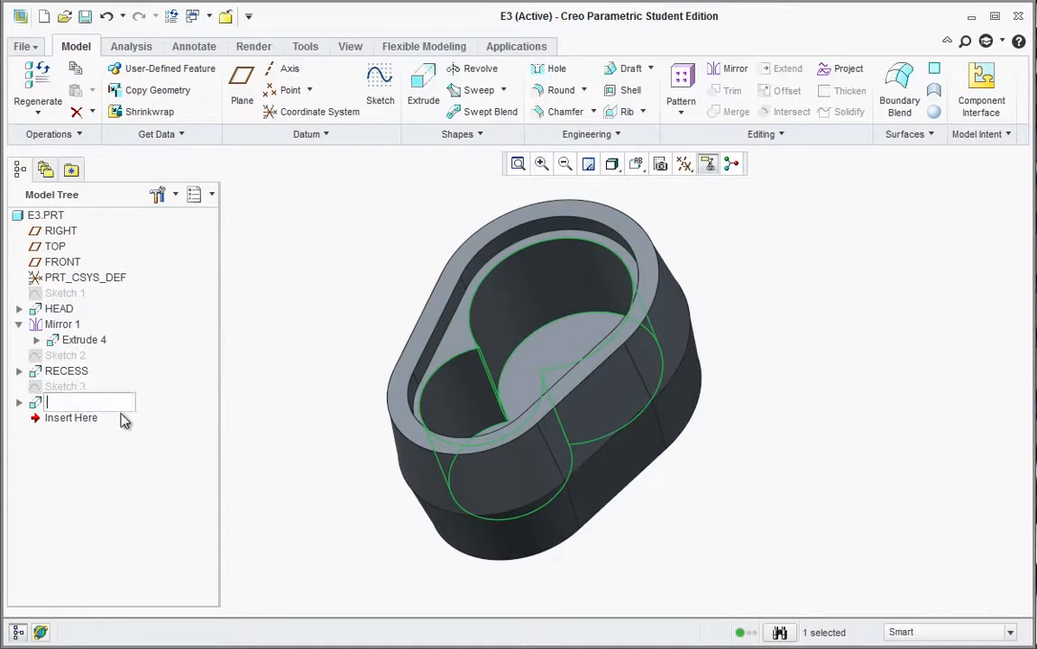
type("POCKET")
key("Return")
left_click(363, 449)
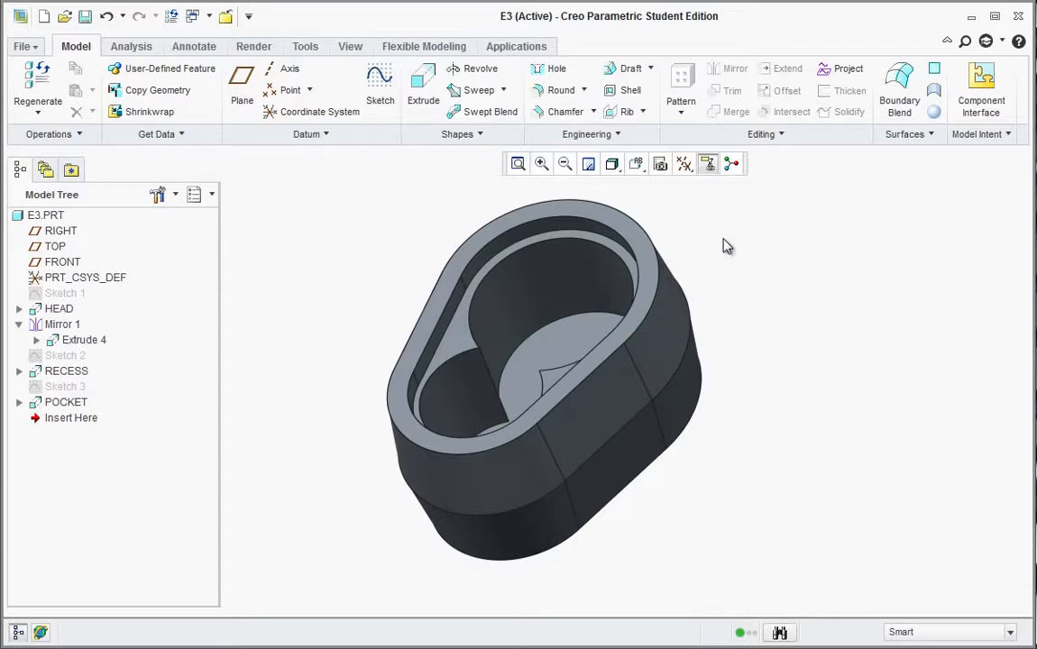
- Select the TOP plane and turn on the display of datum planes
left_click(54, 247)
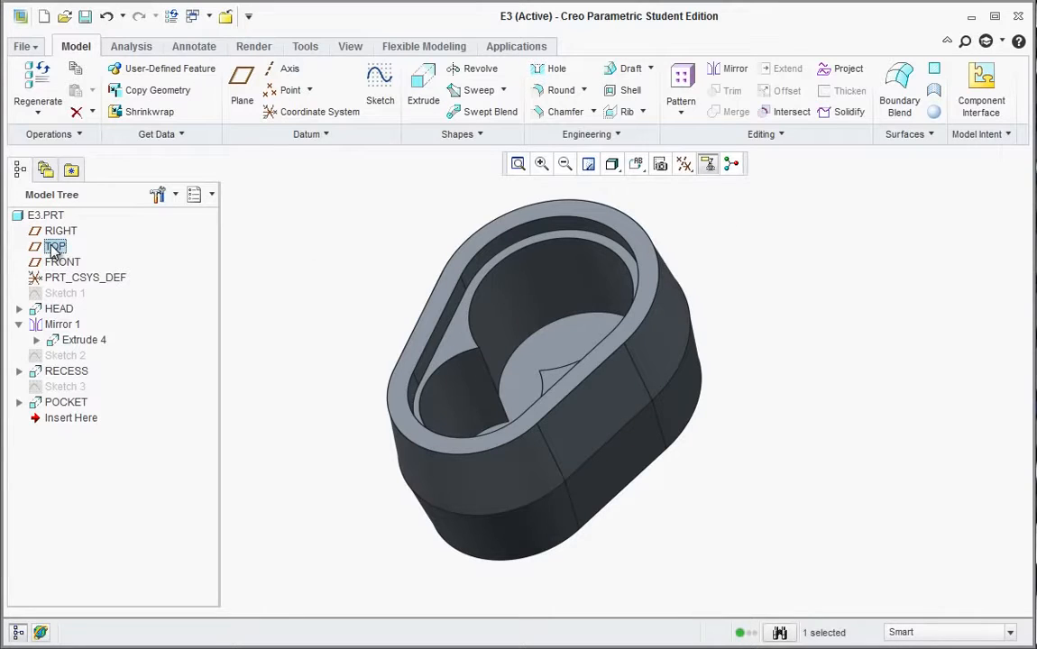
left_click(684, 165)
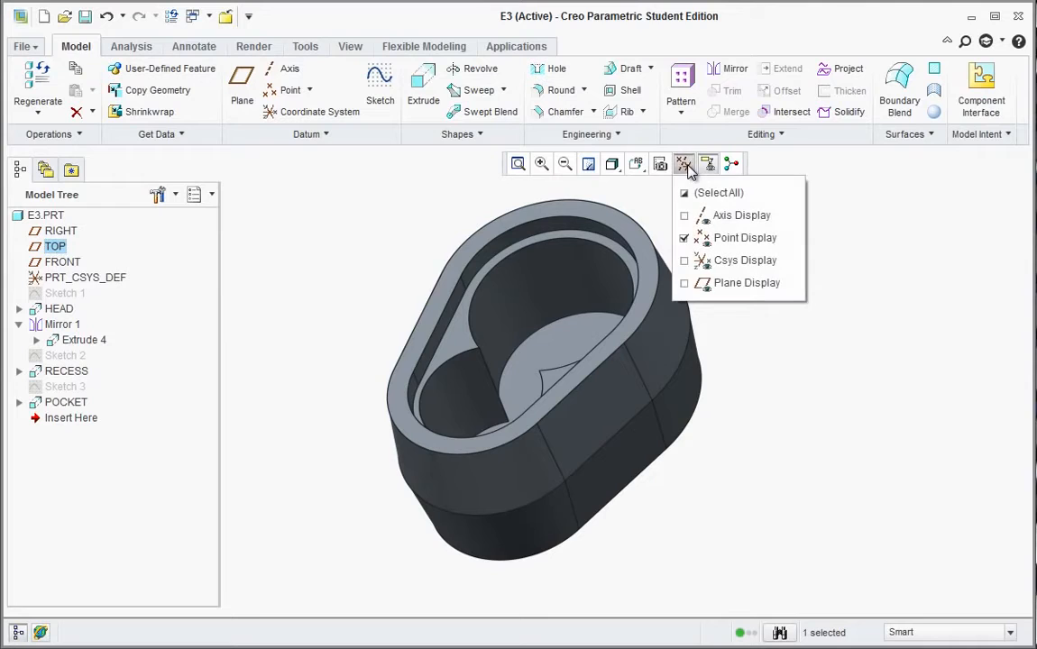
left_click(685, 284)
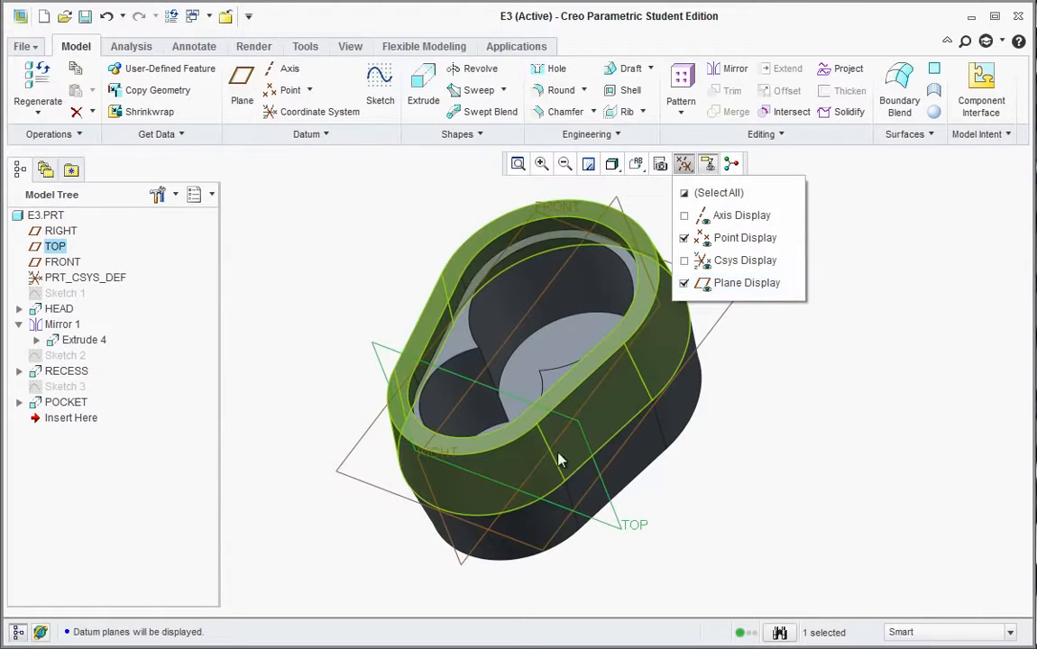
left_click(697, 509)
scroll(697, 509, "up", 2)
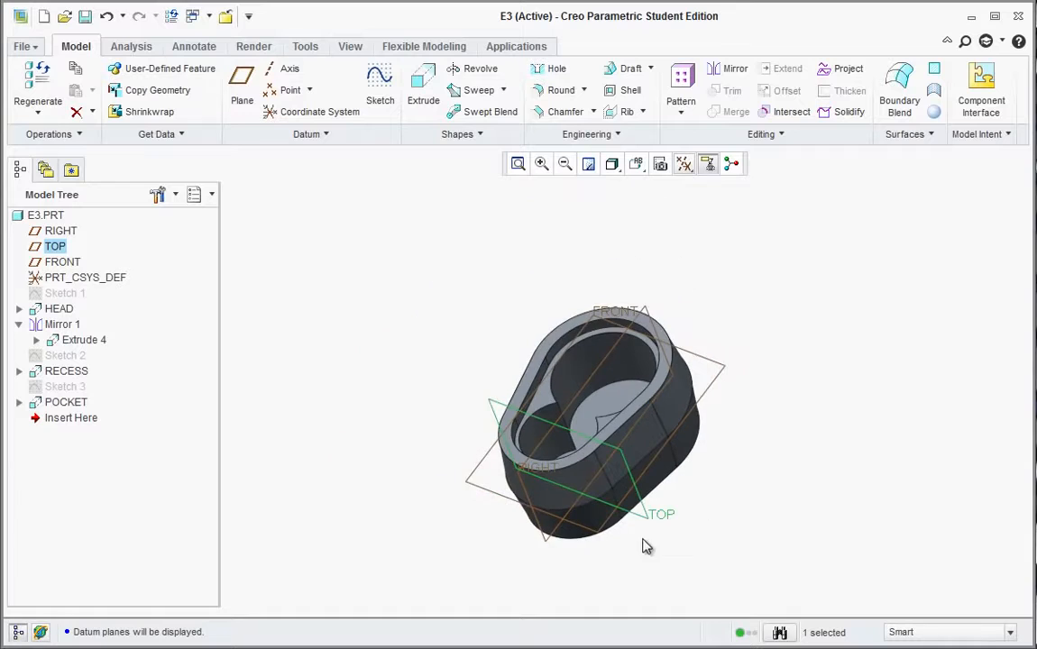
scroll(436, 537, "up", 2)
scroll(455, 559, "down", 2)
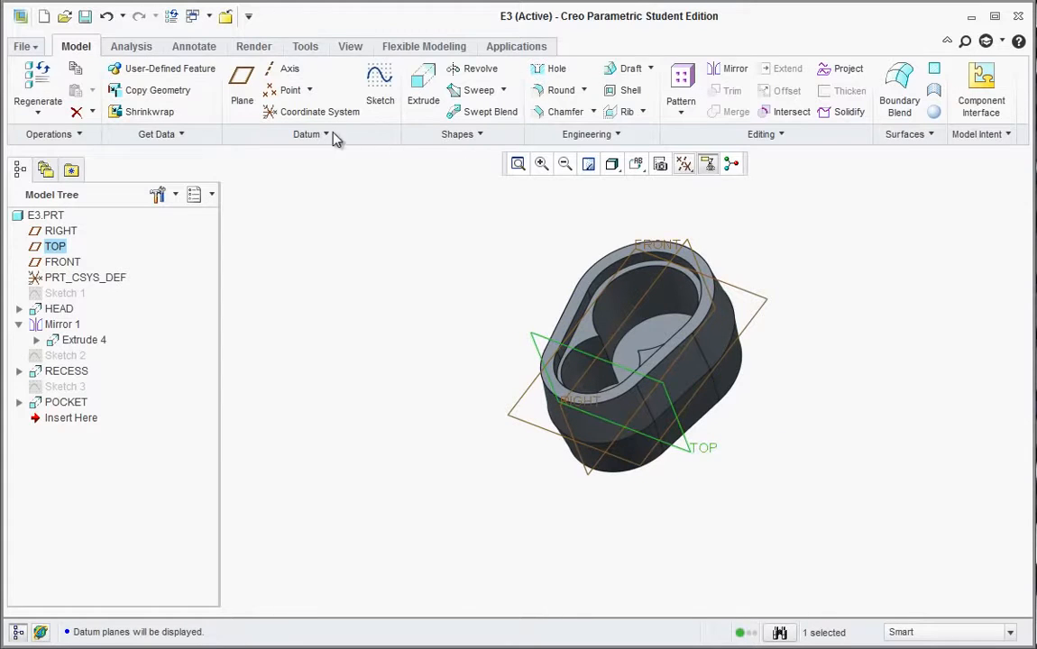
- Create a datum plane offset 4.00 from the TOP plane, beyond the small-pocket end of the head, and clear the selection
left_click(243, 101)
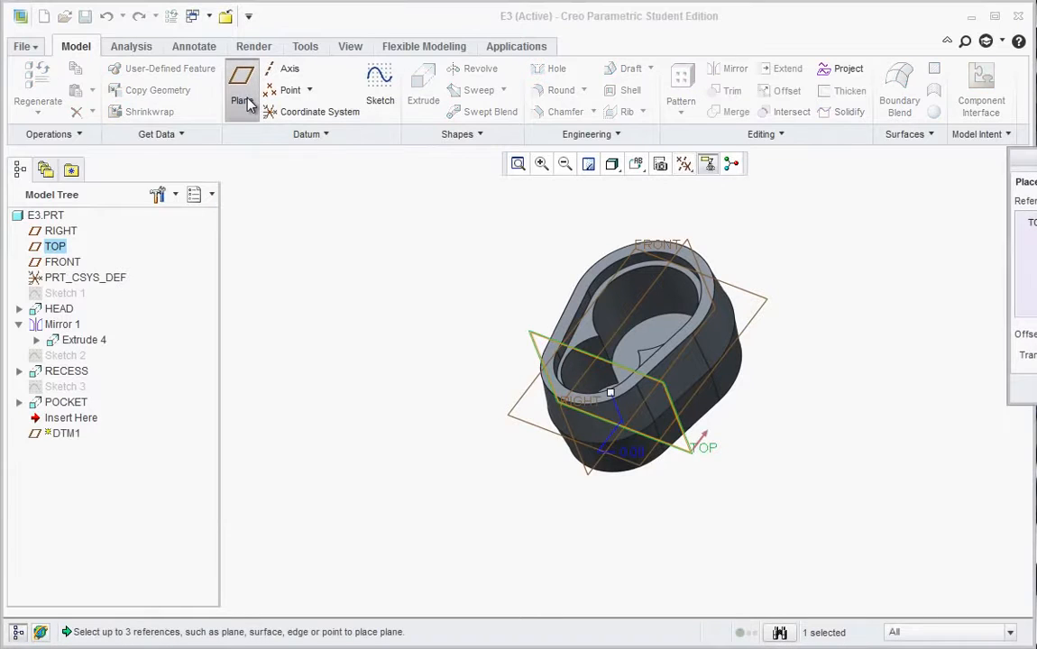
left_click(706, 441)
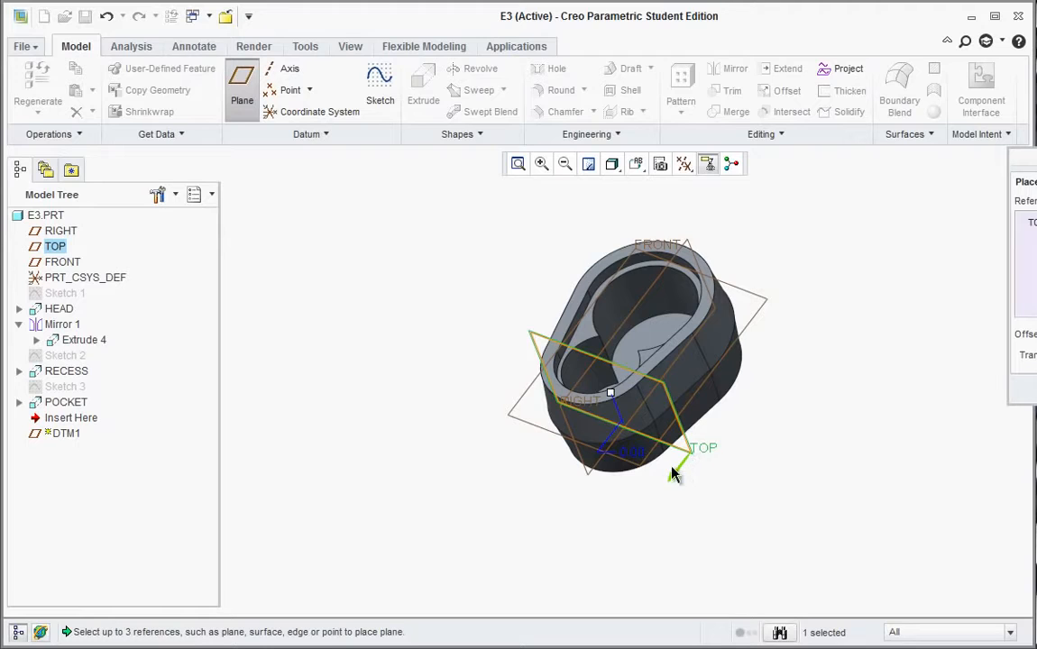
left_click_drag(673, 475, 482, 568)
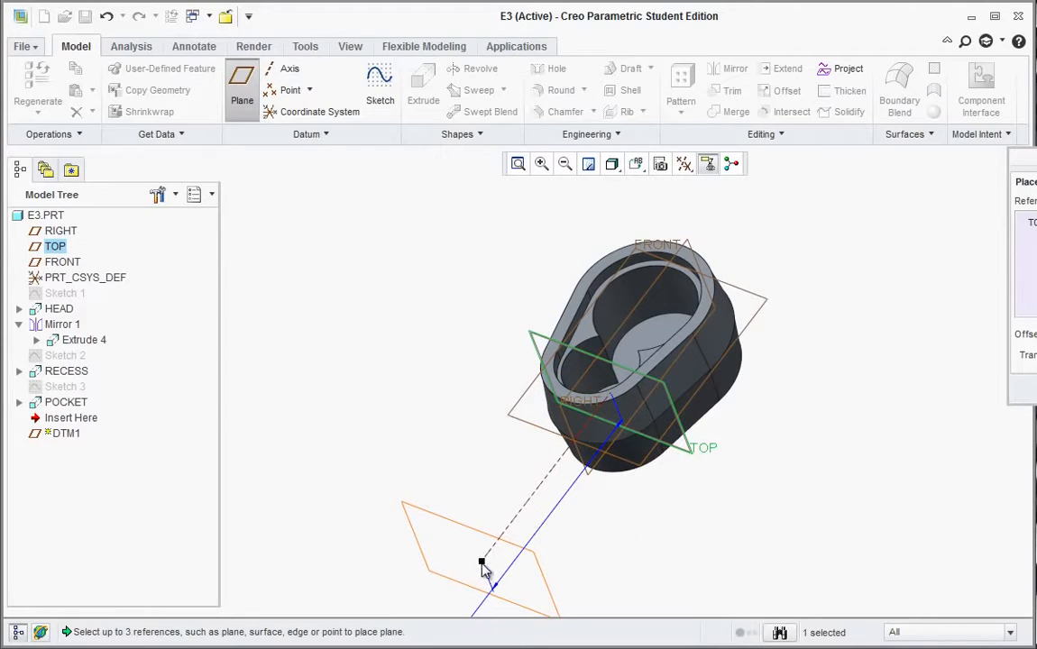
scroll(591, 505, "down", 4)
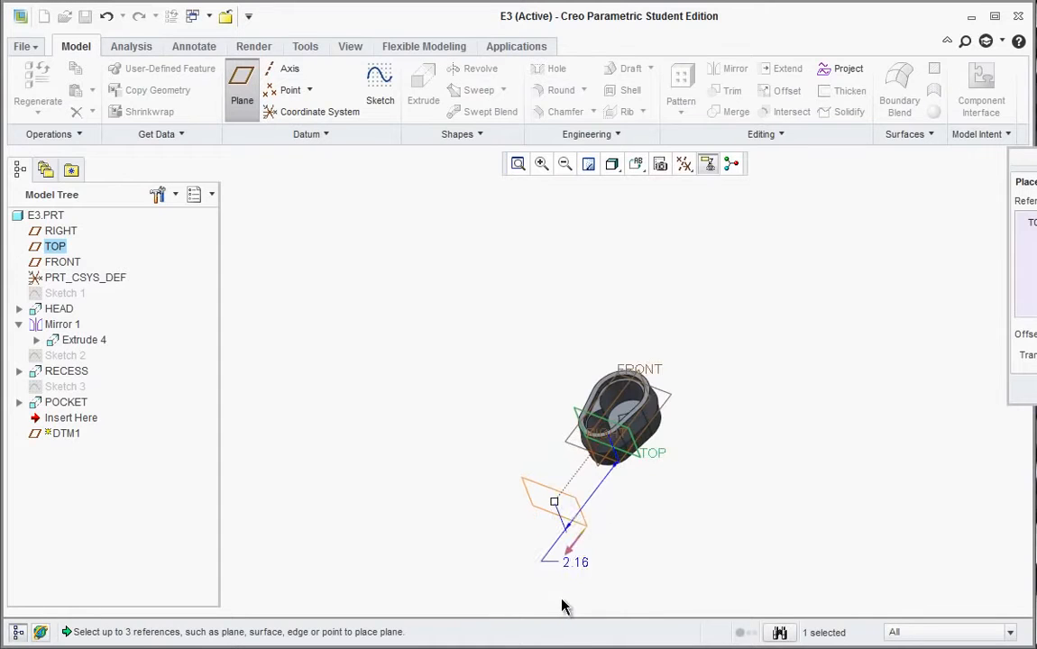
left_click_drag(562, 505, 505, 546)
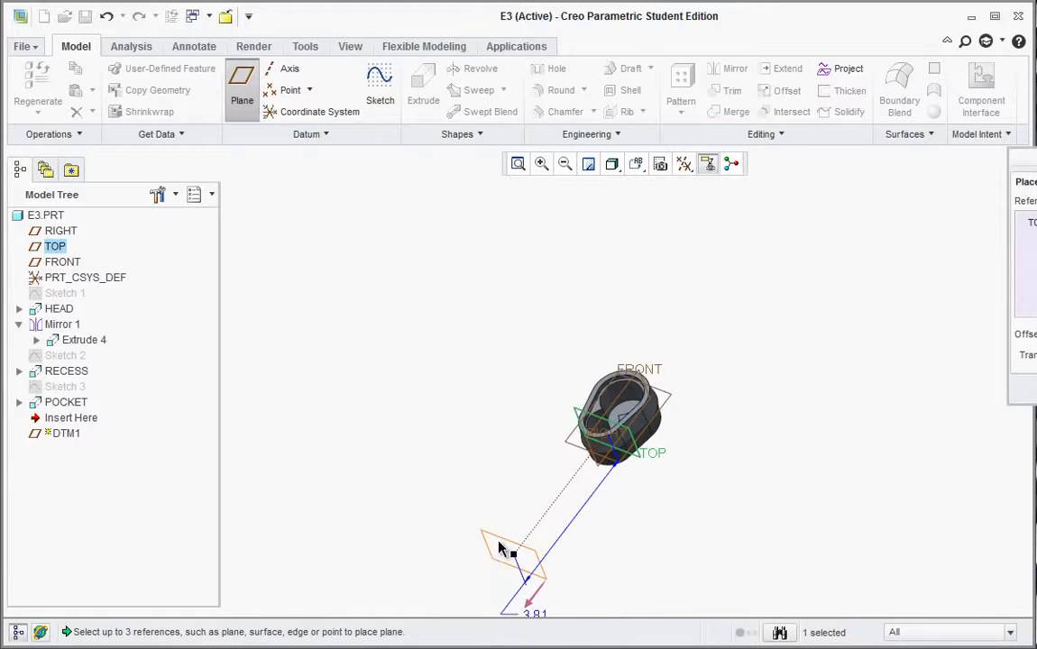
scroll(611, 552, "down", 2)
scroll(620, 512, "down", 2)
scroll(620, 505, "up", 4)
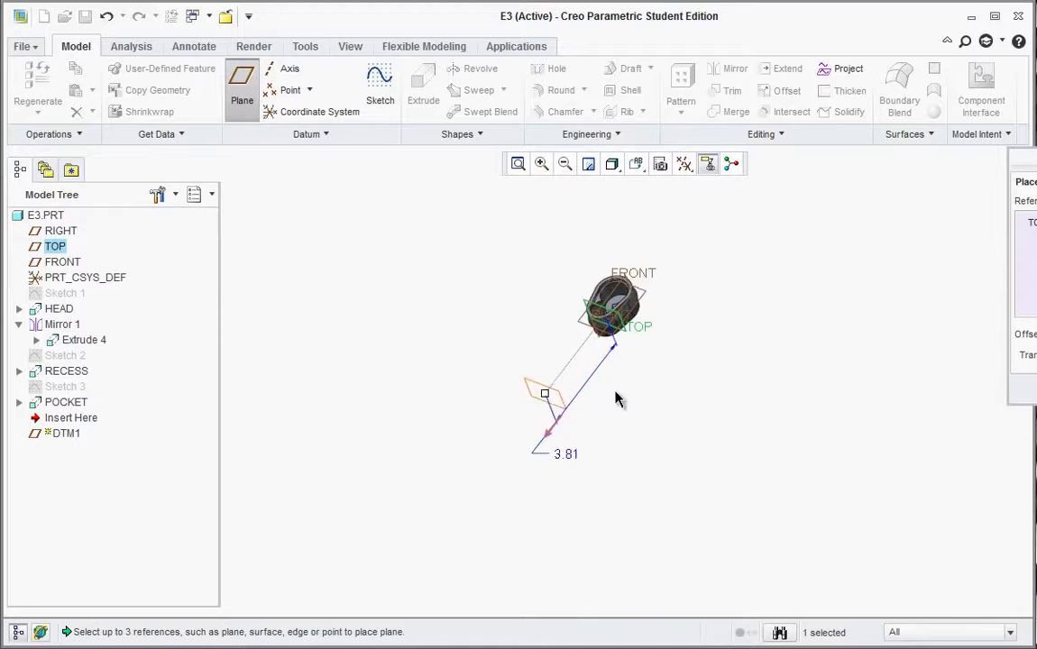
scroll(632, 283, "up", 1)
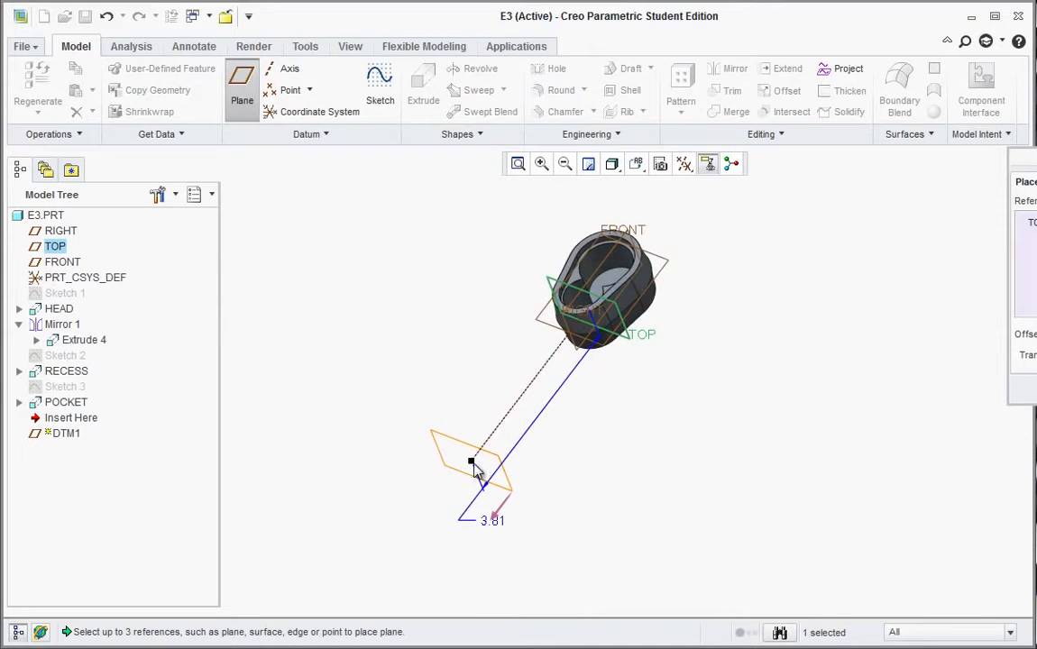
left_click_drag(474, 470, 465, 477)
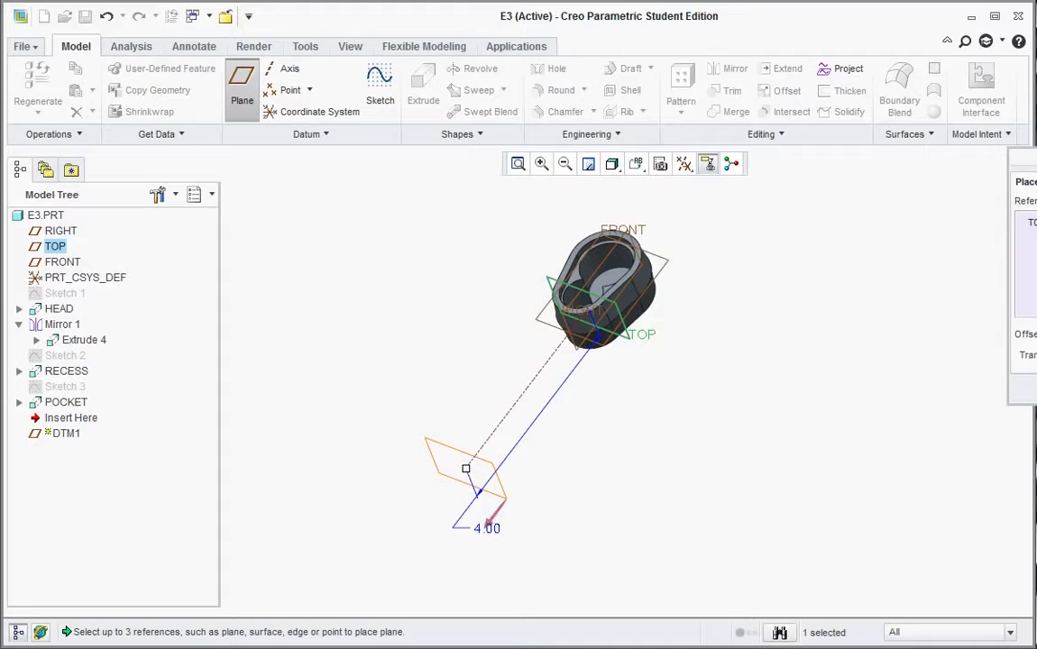
left_click_drag(1032, 156, 918, 168)
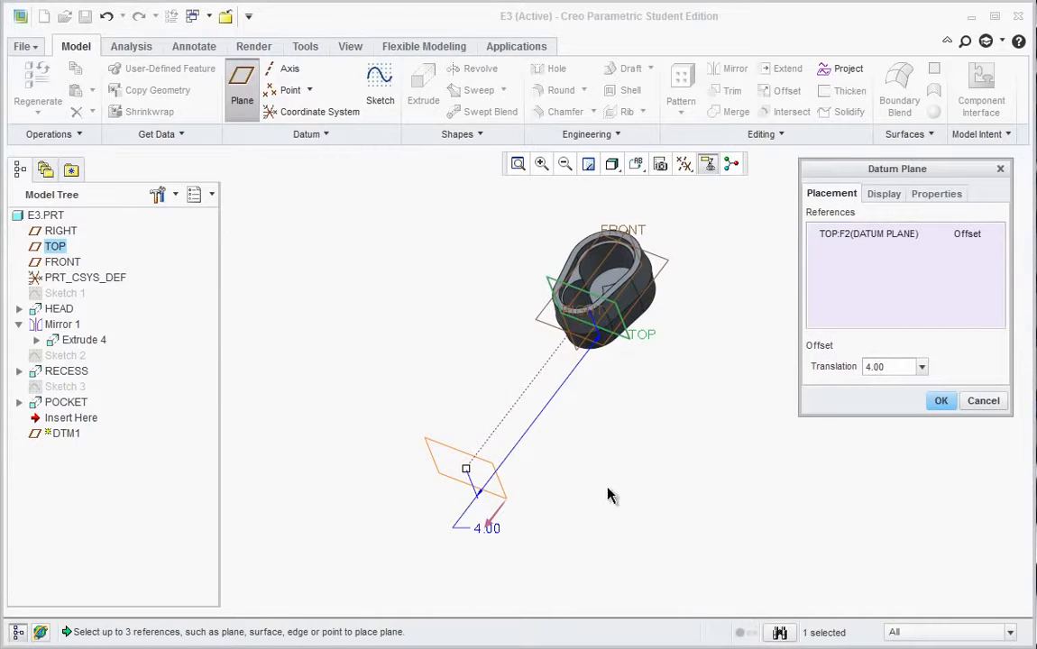
left_click(947, 402)
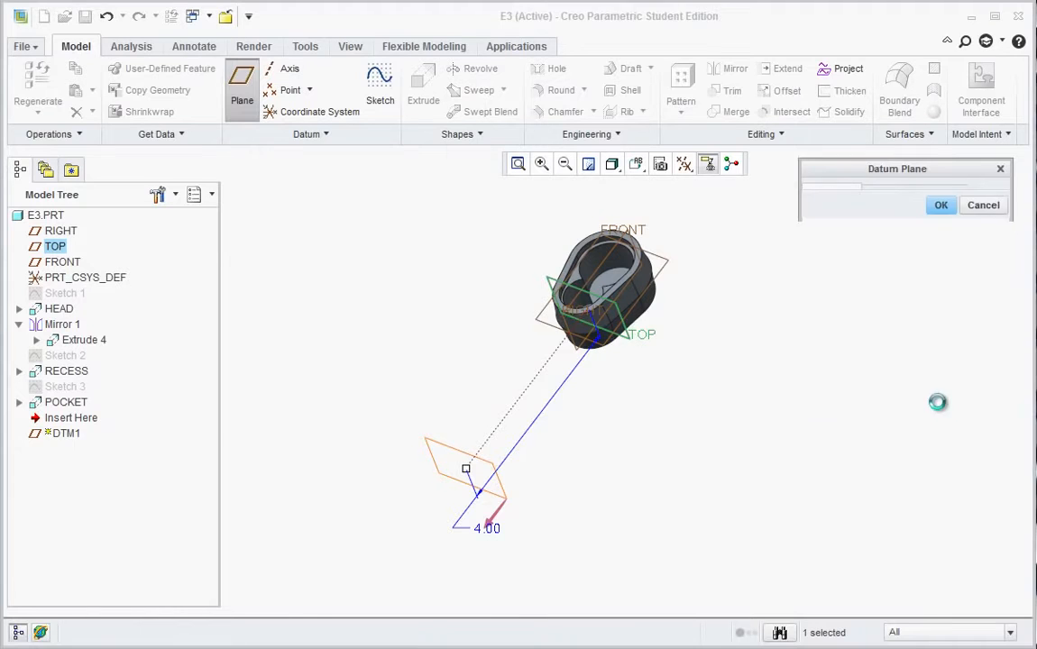
left_click(775, 406)
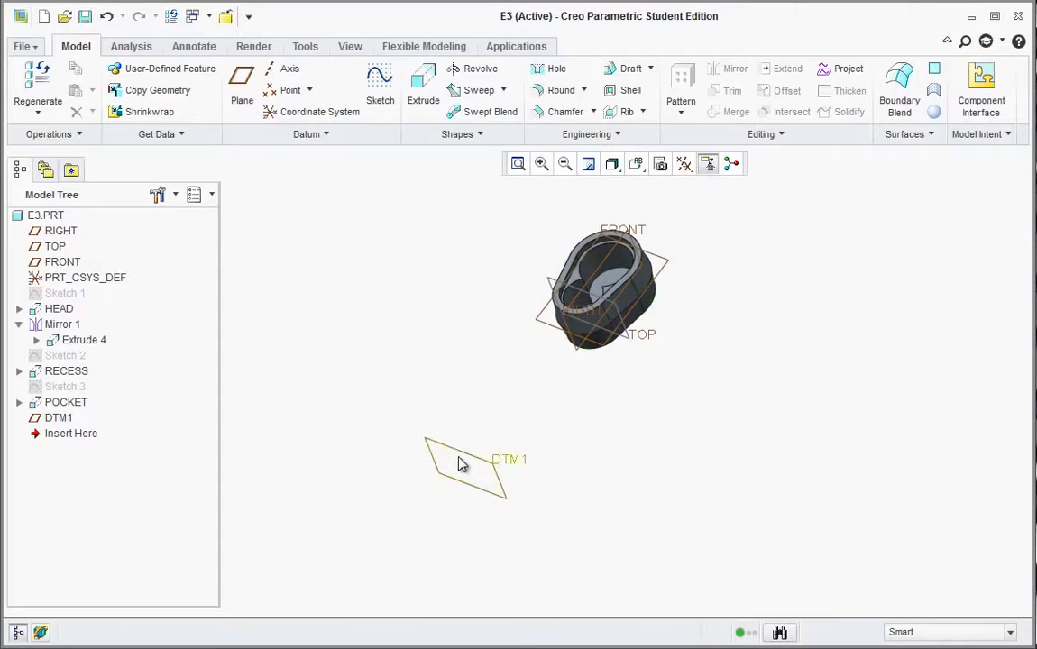
- Start a sketch on the DTM1 plane, using the RIGHT plane as the Right orientation reference
left_click(379, 88)
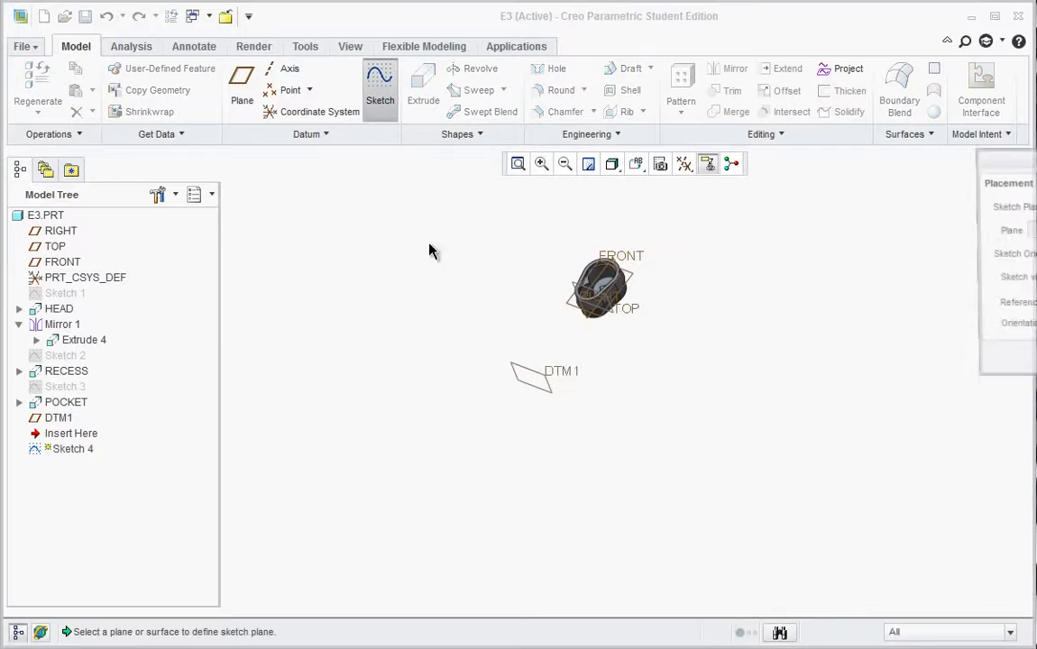
left_click(516, 366)
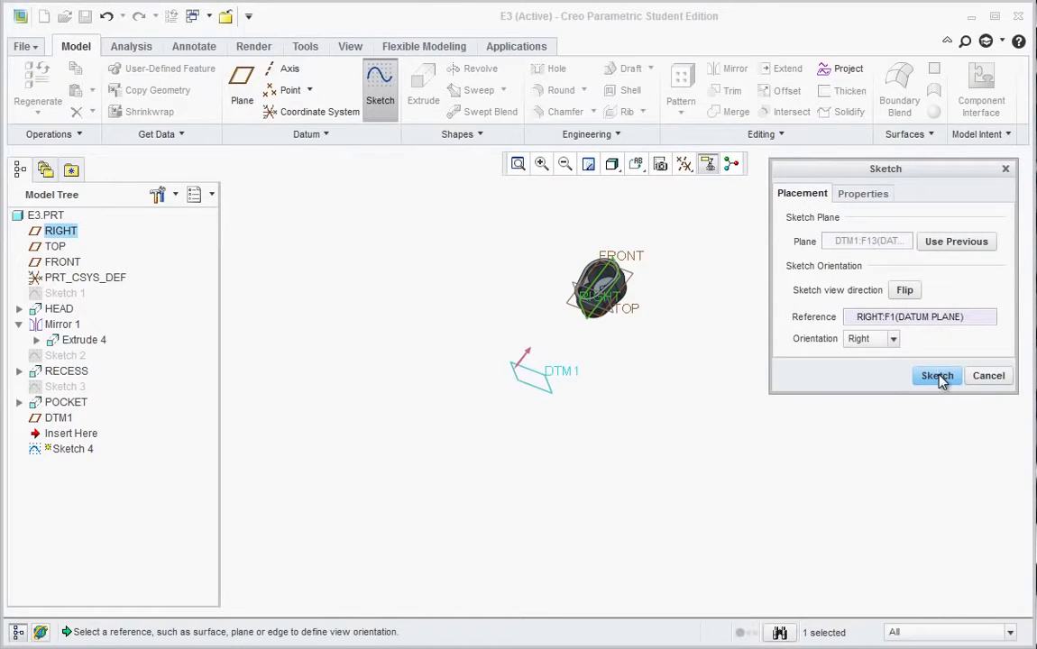
left_click(937, 376)
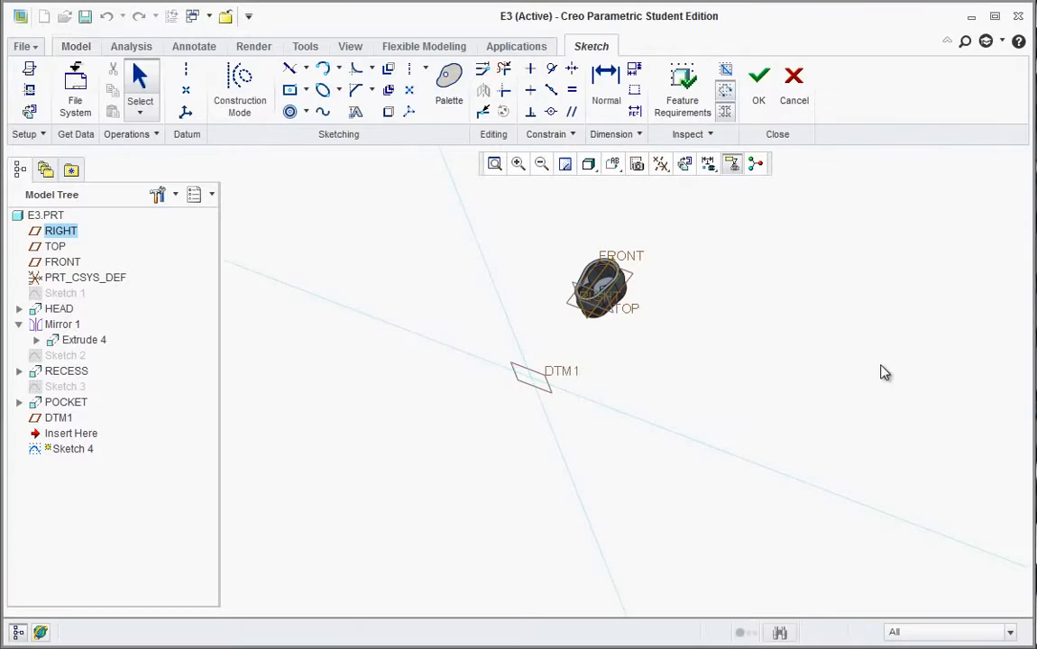
scroll(546, 358, "down", 3)
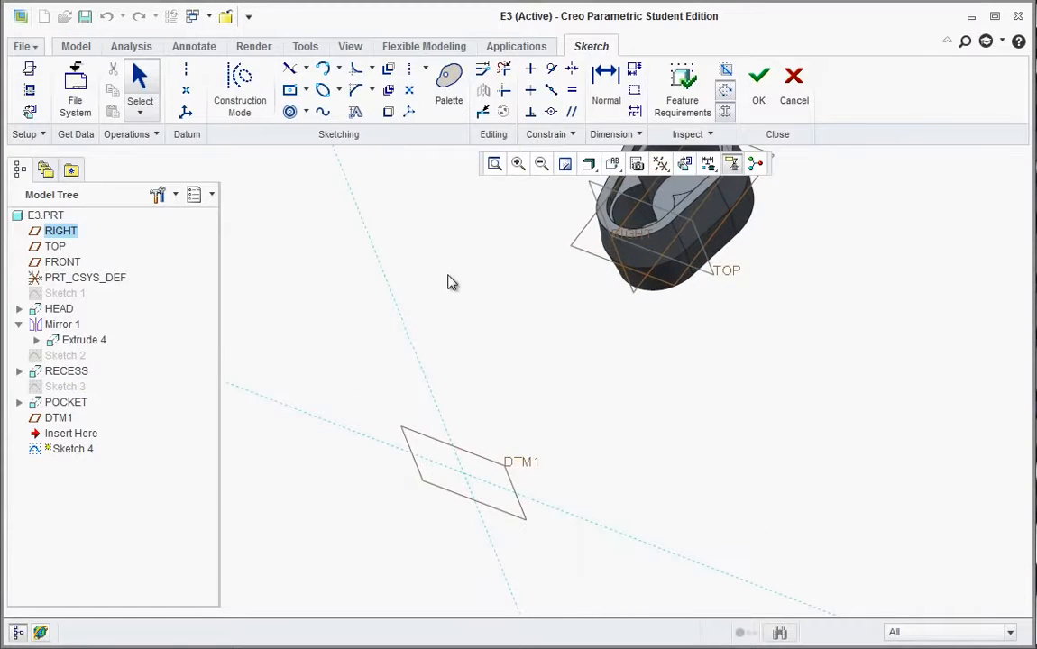
mouse_move(447, 298)
middle_mouse_down()
mouse_move(463, 273)
mouse_move(465, 286)
middle_mouse_up()
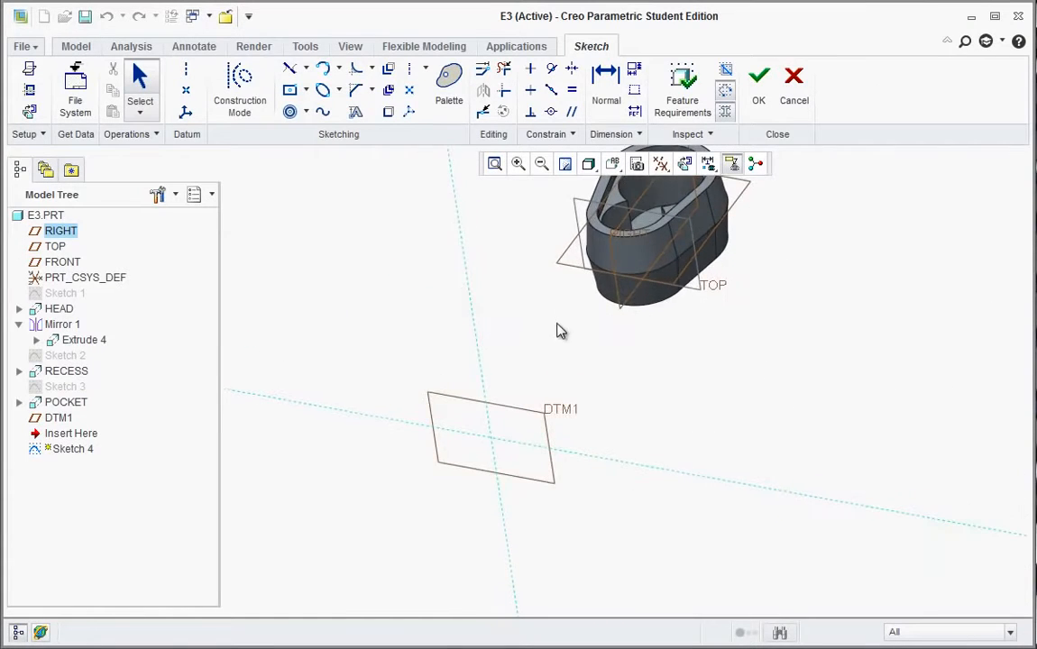
- Sketch a circle centred on the intersection of the references, set its diameter to 0.5 and finish the sketch
left_click(306, 113)
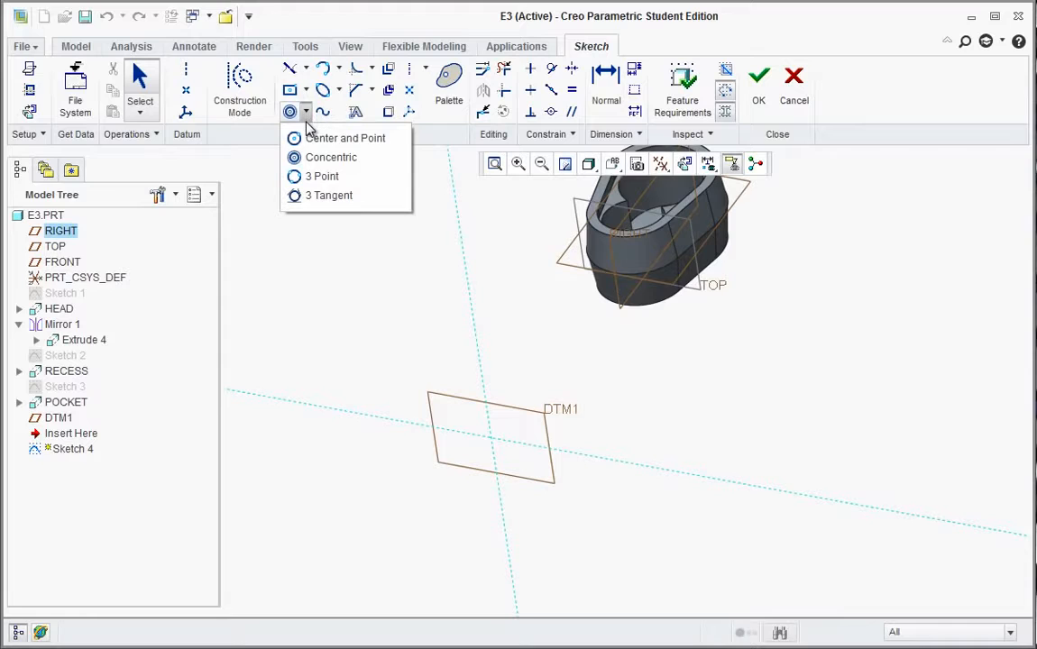
left_click(298, 145)
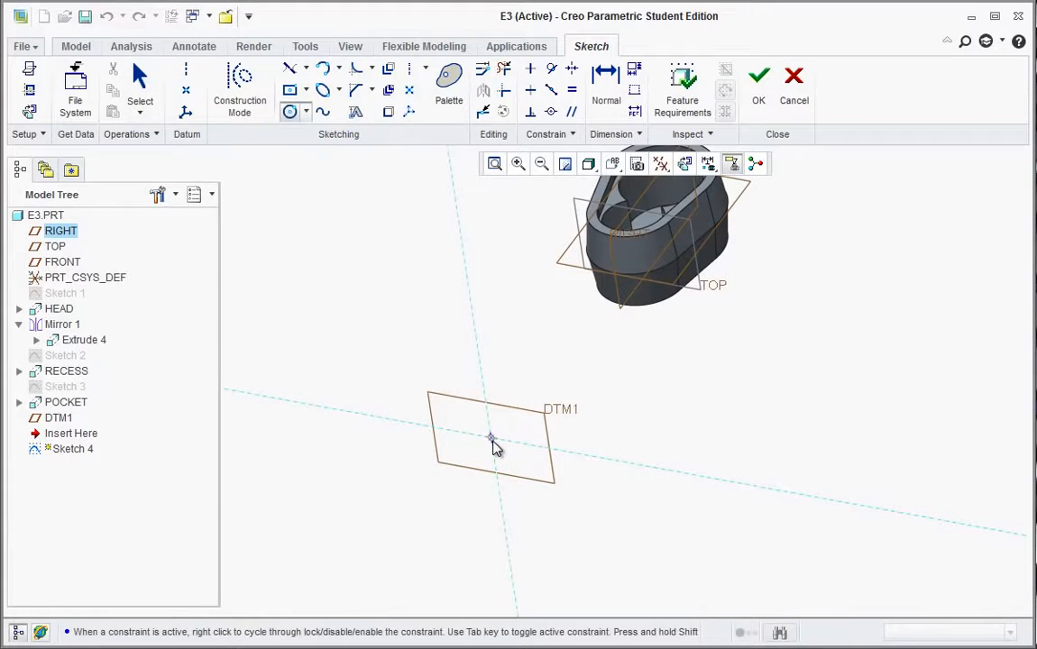
left_click(491, 440)
left_click(518, 462)
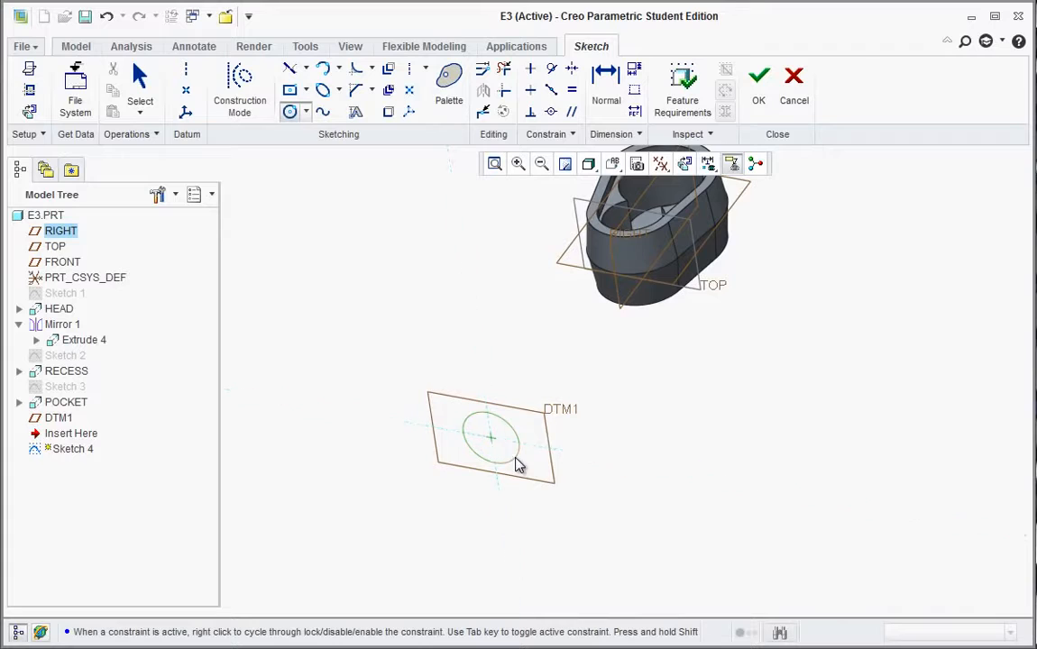
middle_click(610, 448)
double_click(434, 410)
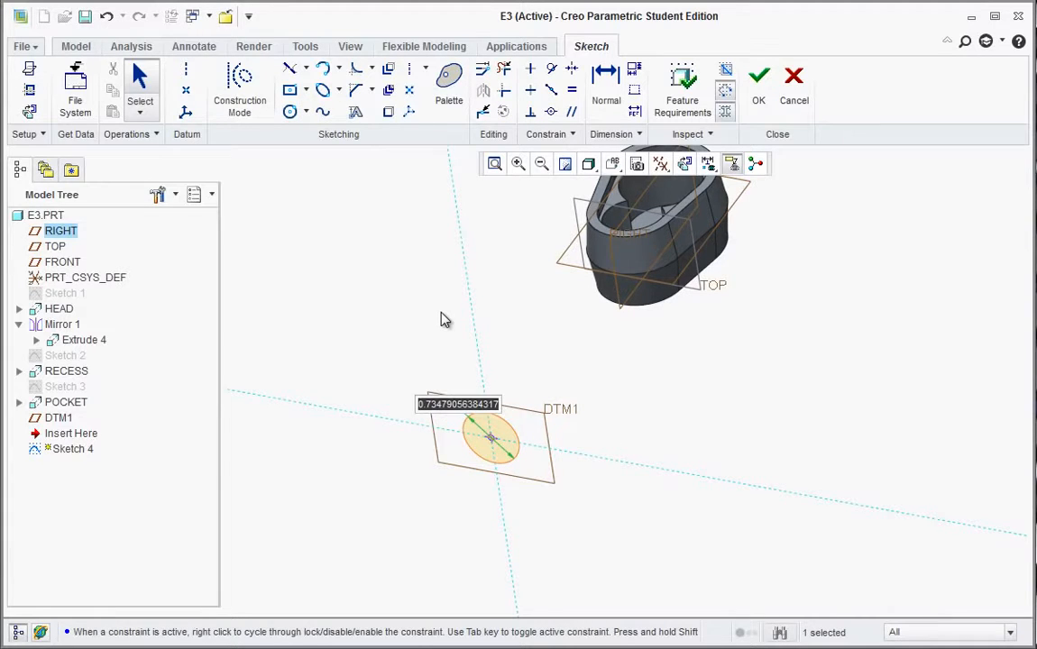
type("0.5")
key("Return")
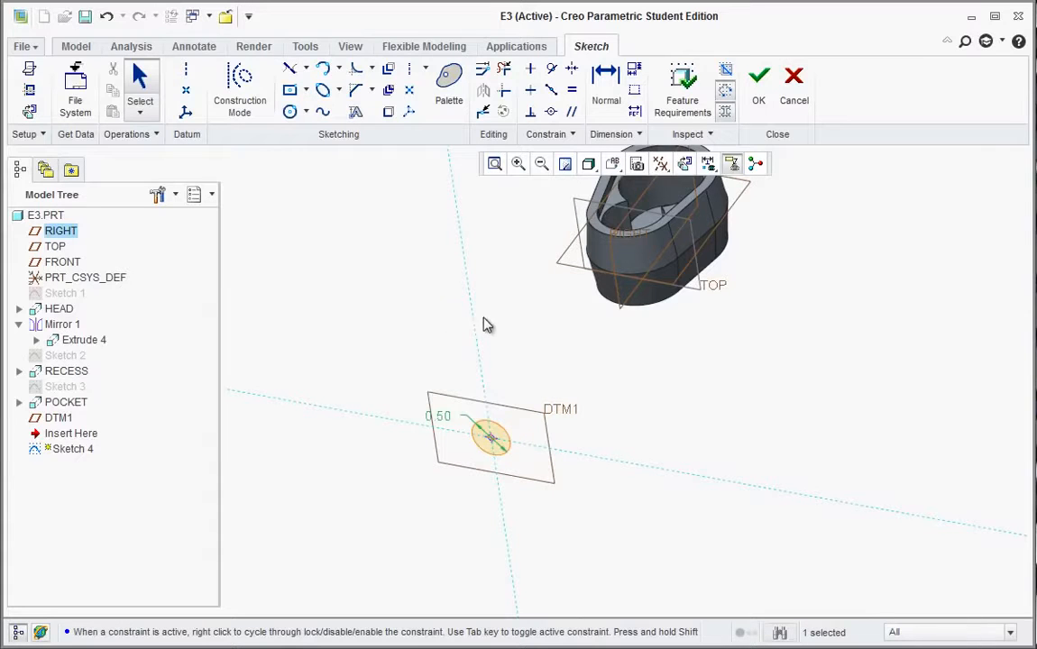
left_click(764, 90)
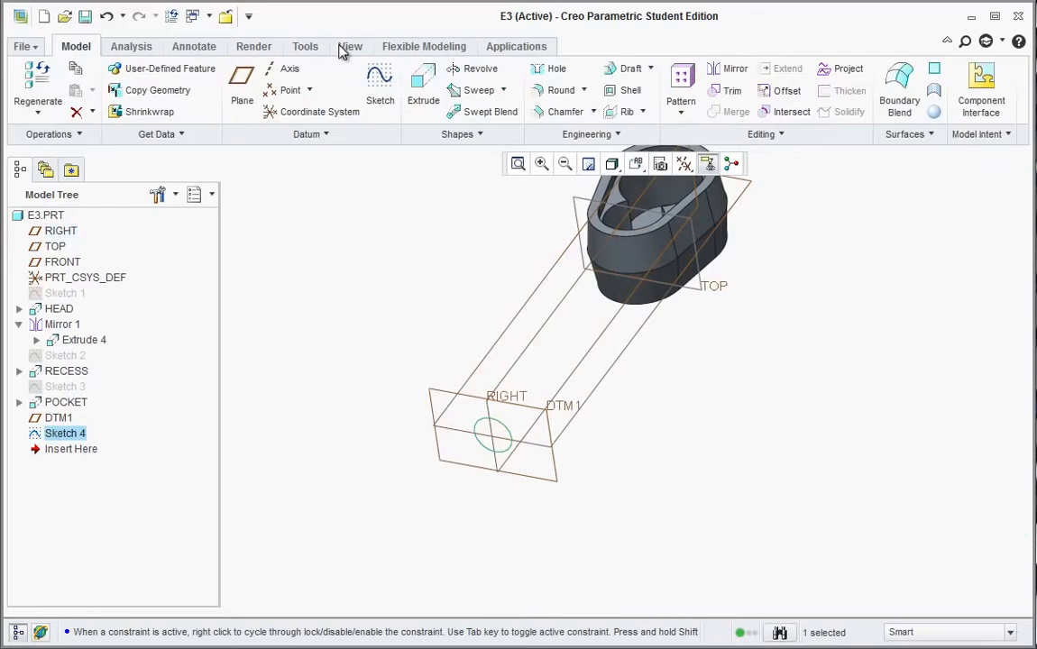
- Extrude the circle from DTM1 toward the head up to the next surface and complete the feature
left_click(422, 85)
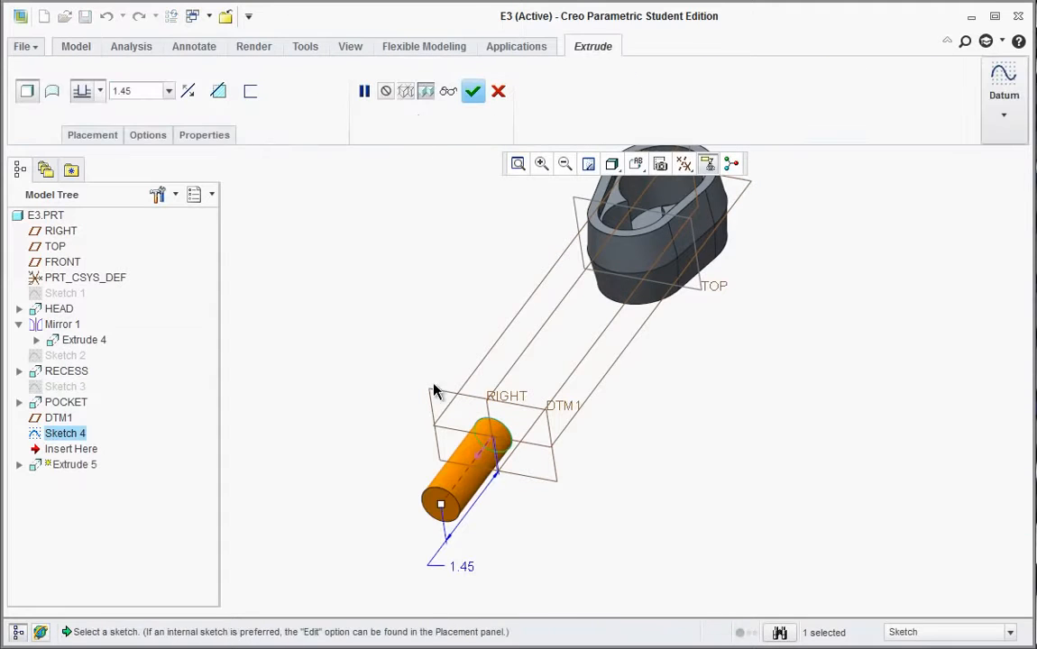
left_click_drag(501, 399, 566, 298)
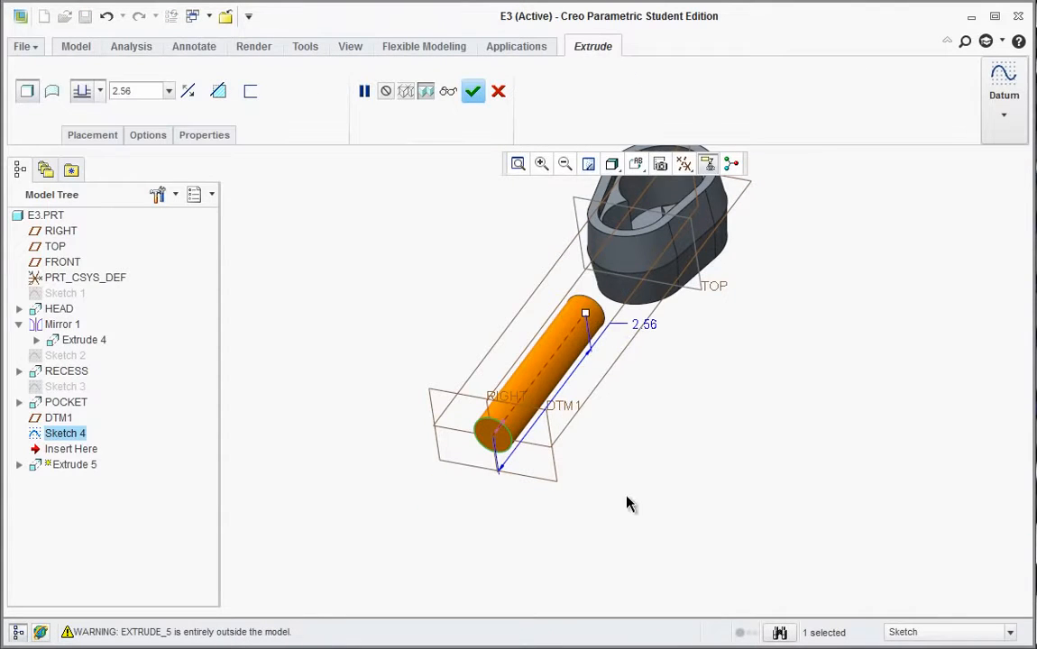
middle_click_drag(622, 286, 609, 328)
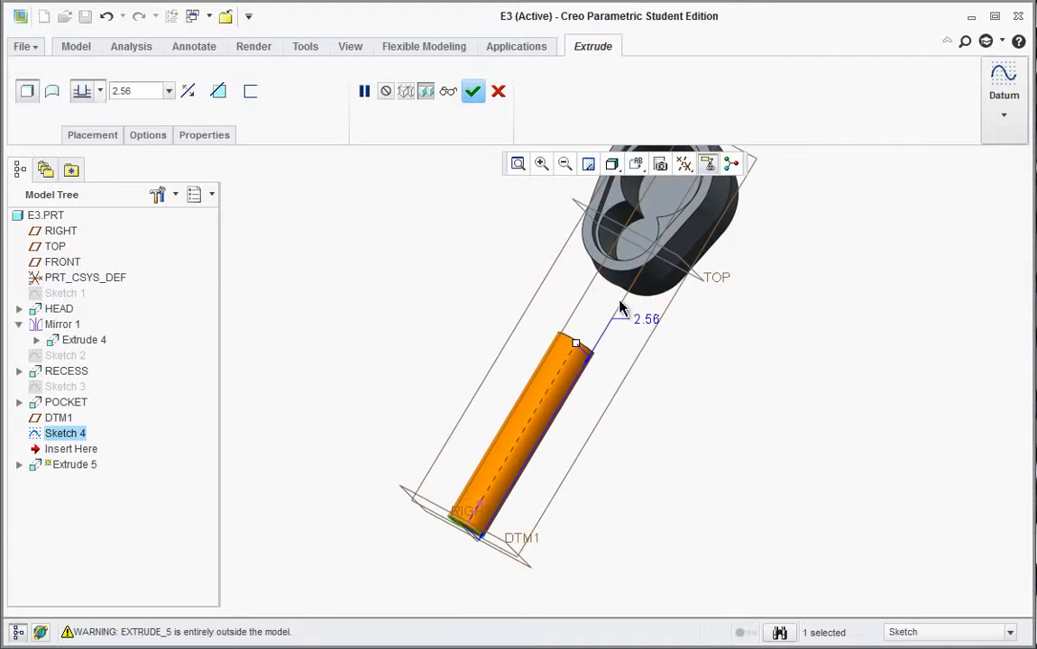
scroll(621, 299, "down", 2)
left_click_drag(557, 378, 595, 302)
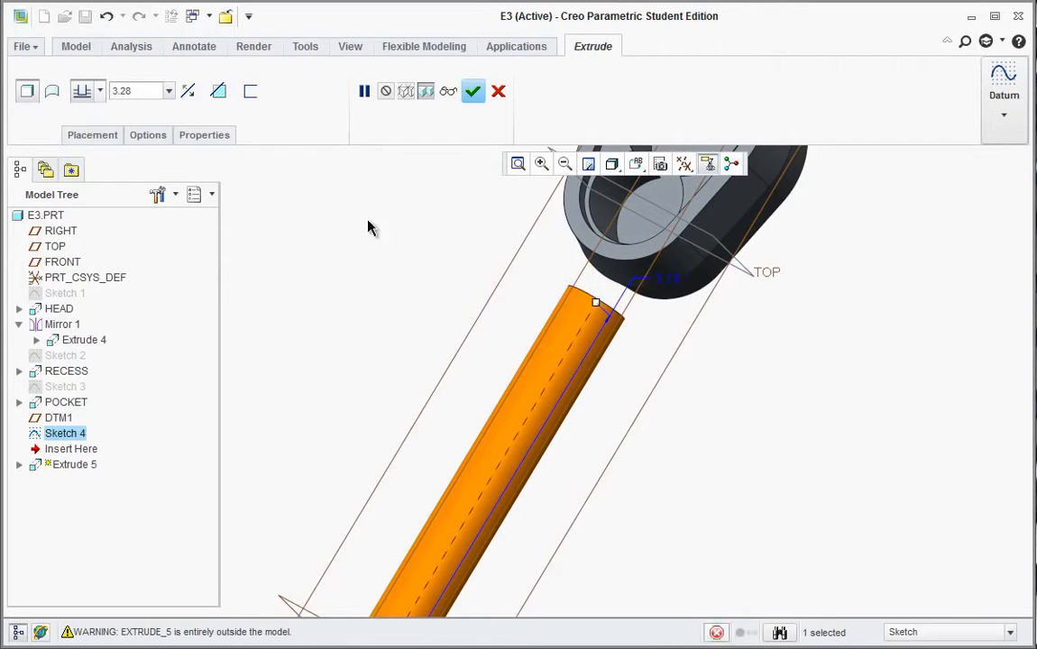
left_click(101, 94)
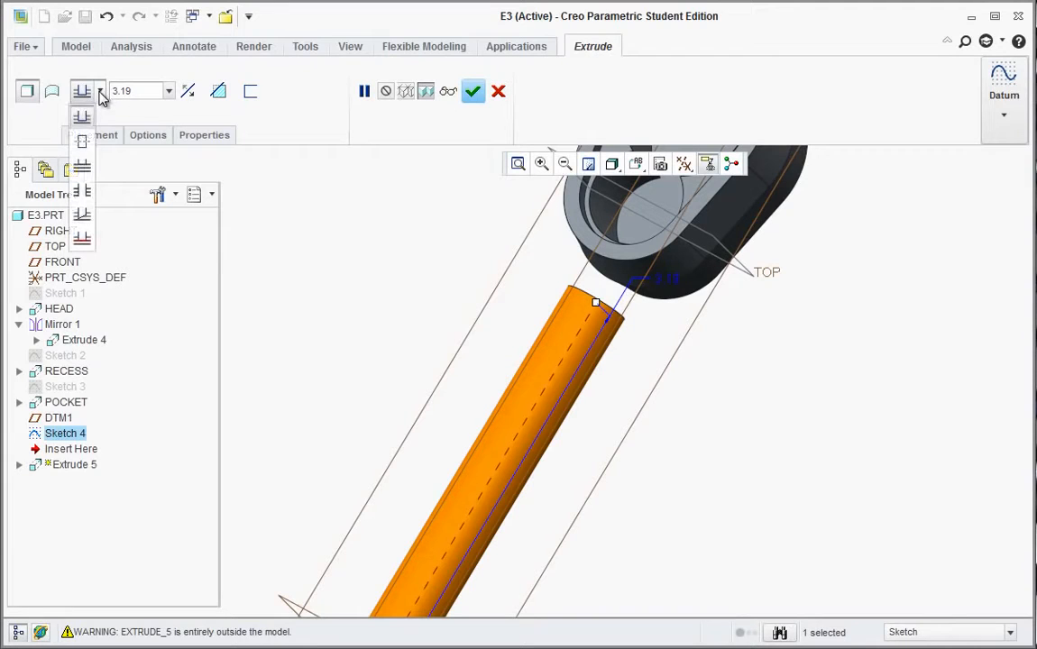
left_click(83, 168)
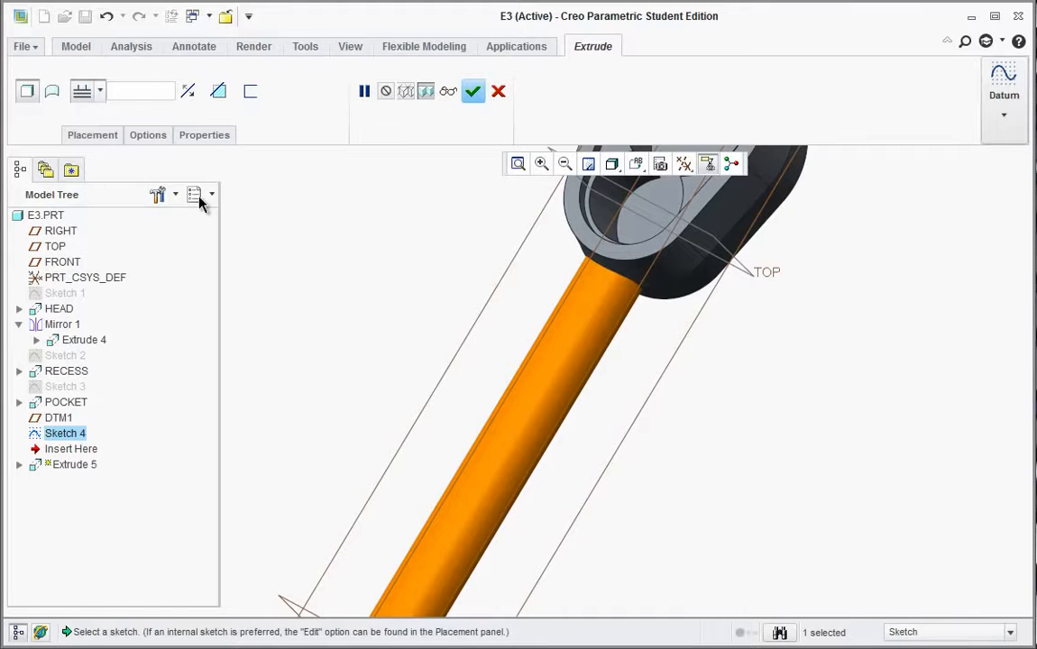
middle_click_drag(523, 261, 464, 236)
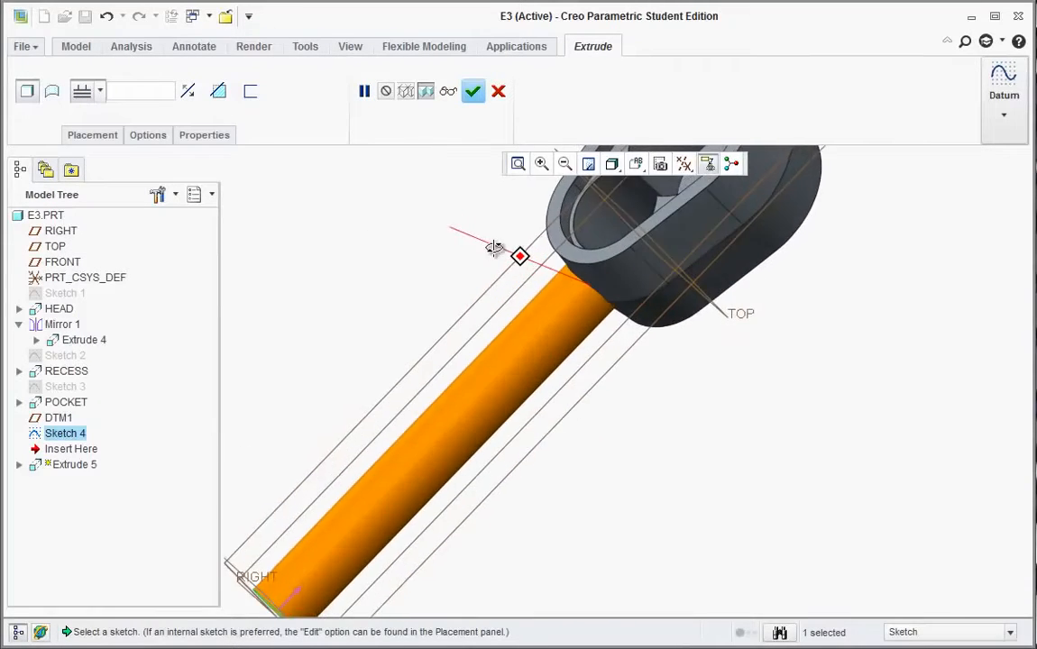
left_click(474, 92)
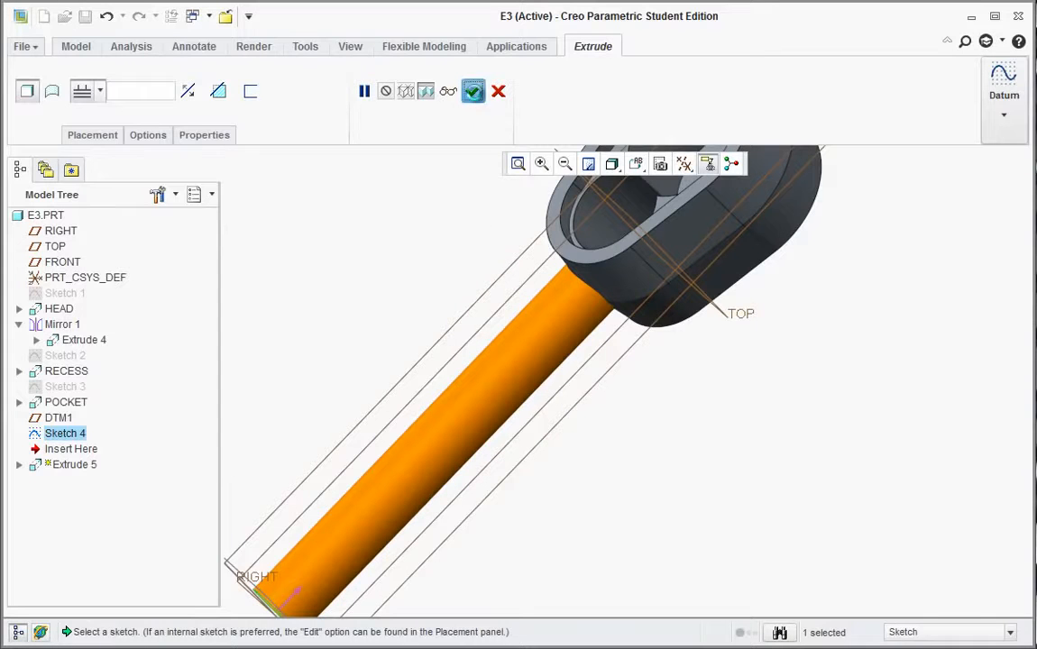
- Start a new sketch on the FRONT plane and switch to the FRONT view orientation
middle_click_drag(474, 285, 577, 359)
scroll(606, 417, "down", 5)
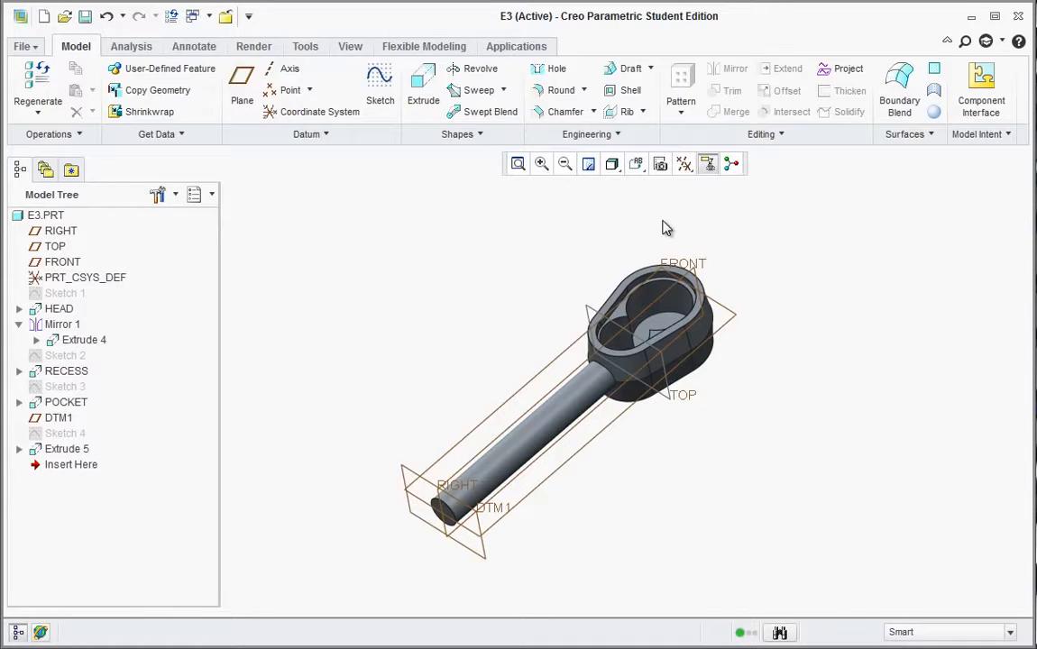
left_click(55, 264)
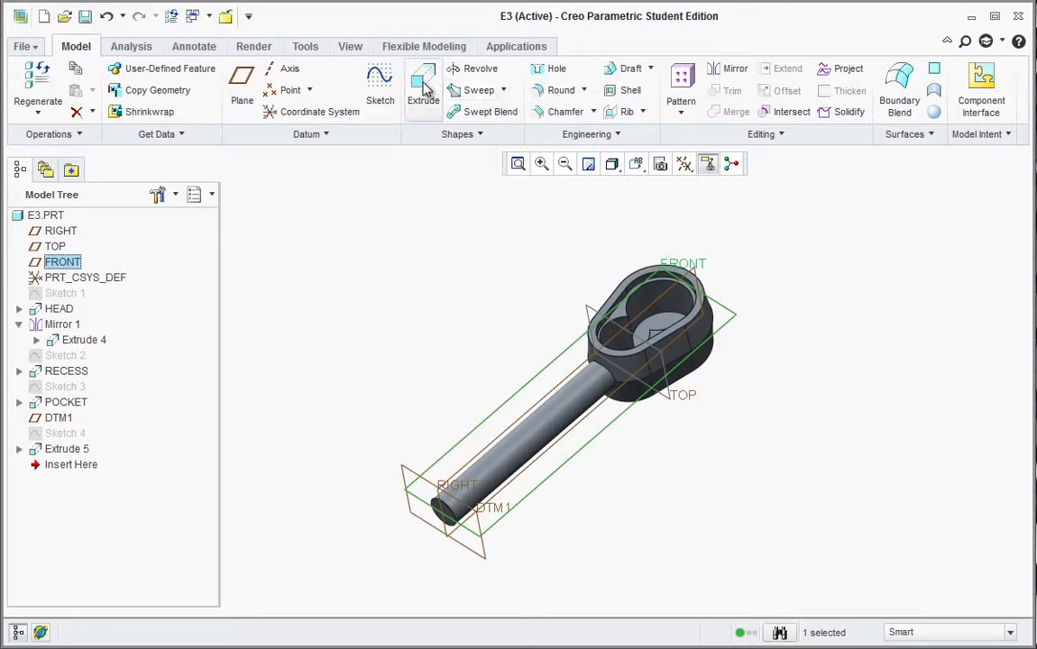
left_click(380, 86)
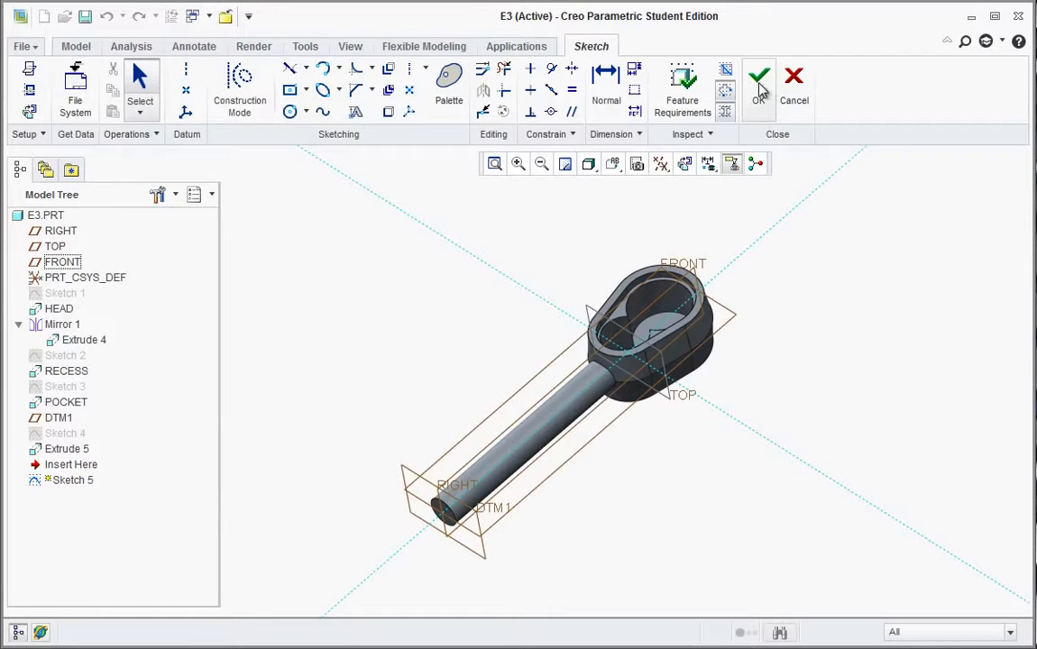
left_click(612, 164)
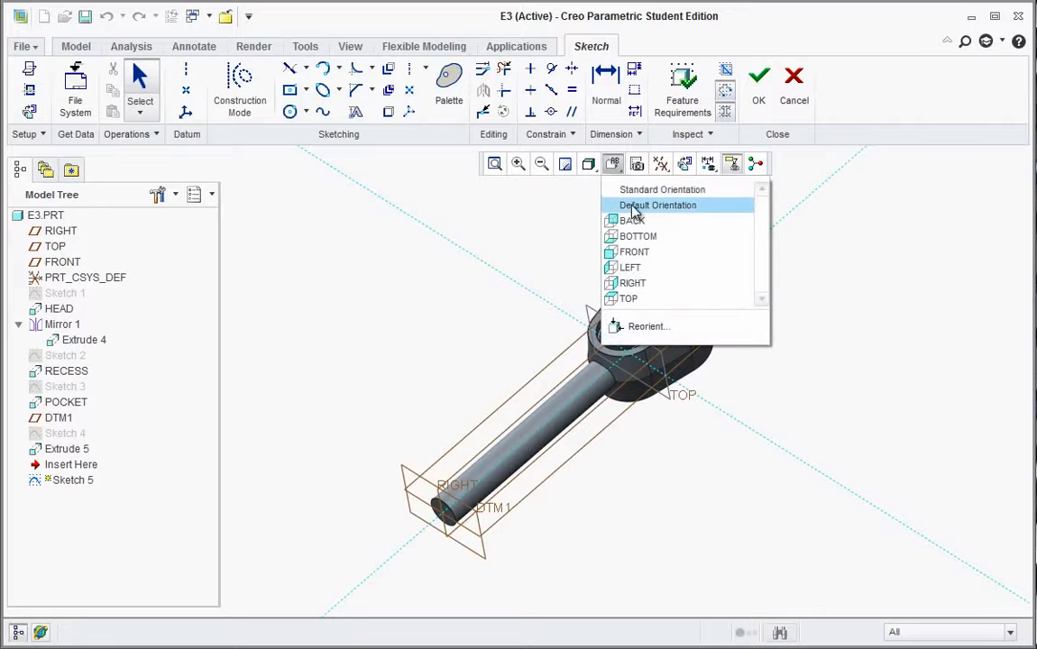
left_click(624, 251)
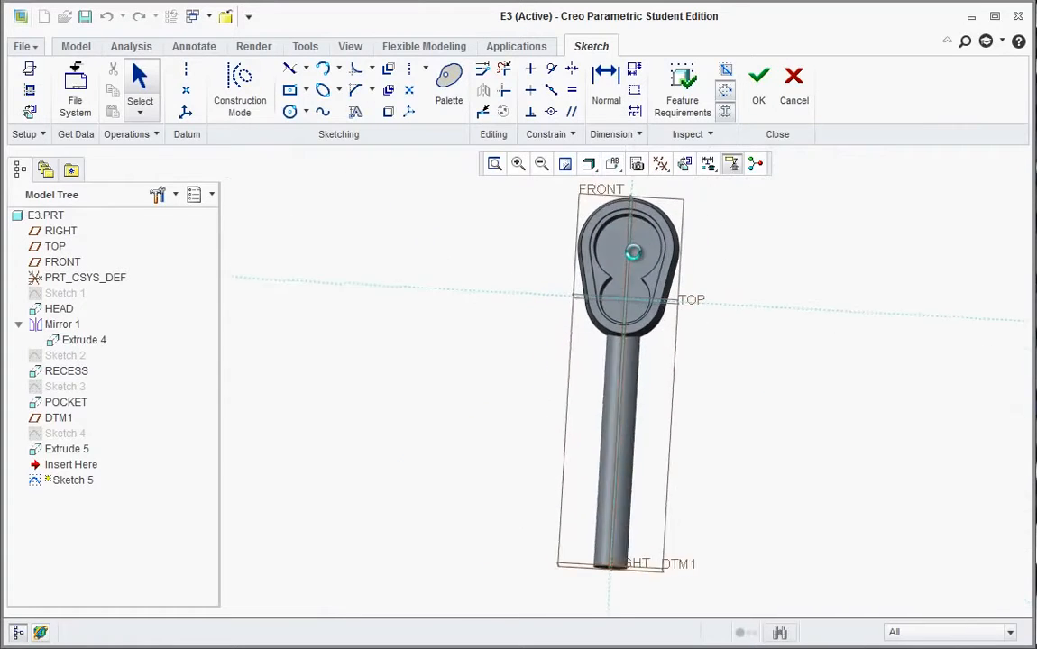
scroll(563, 347, "up", 2)
scroll(588, 471, "down", 1)
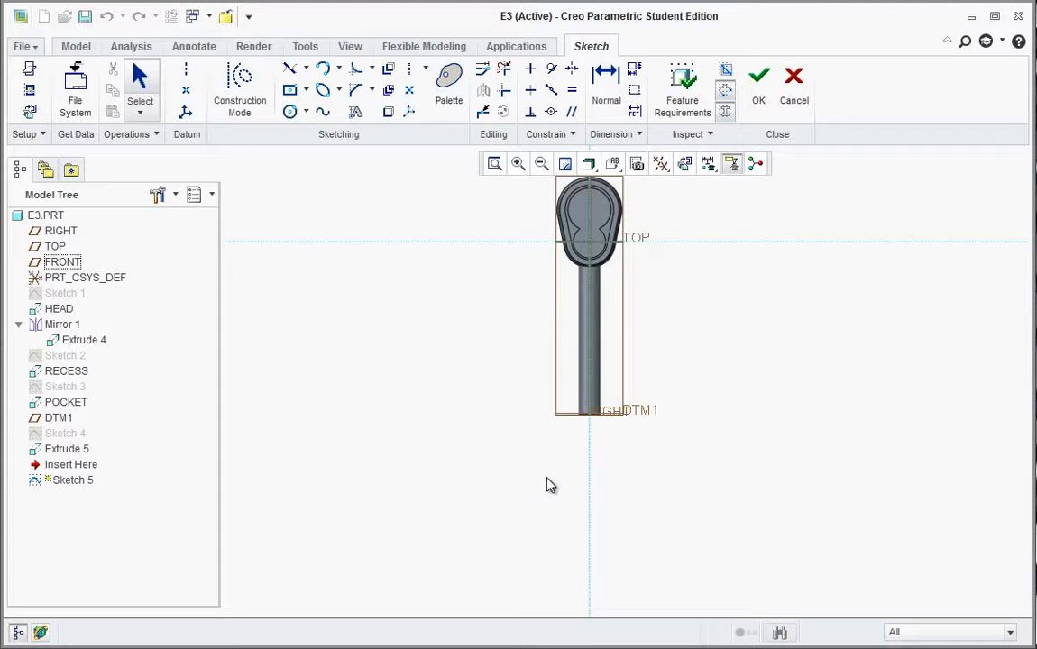
- Sketch a corner rectangle about 0.68 wide and 3.58 high, below and to the right of the handle
left_click(307, 92)
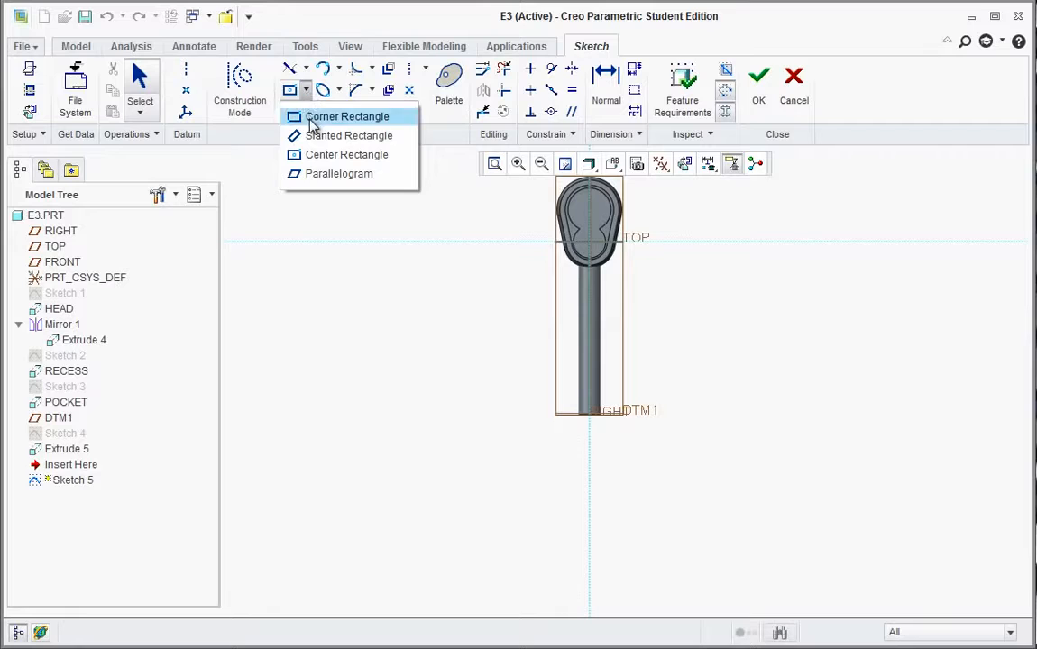
left_click(305, 124)
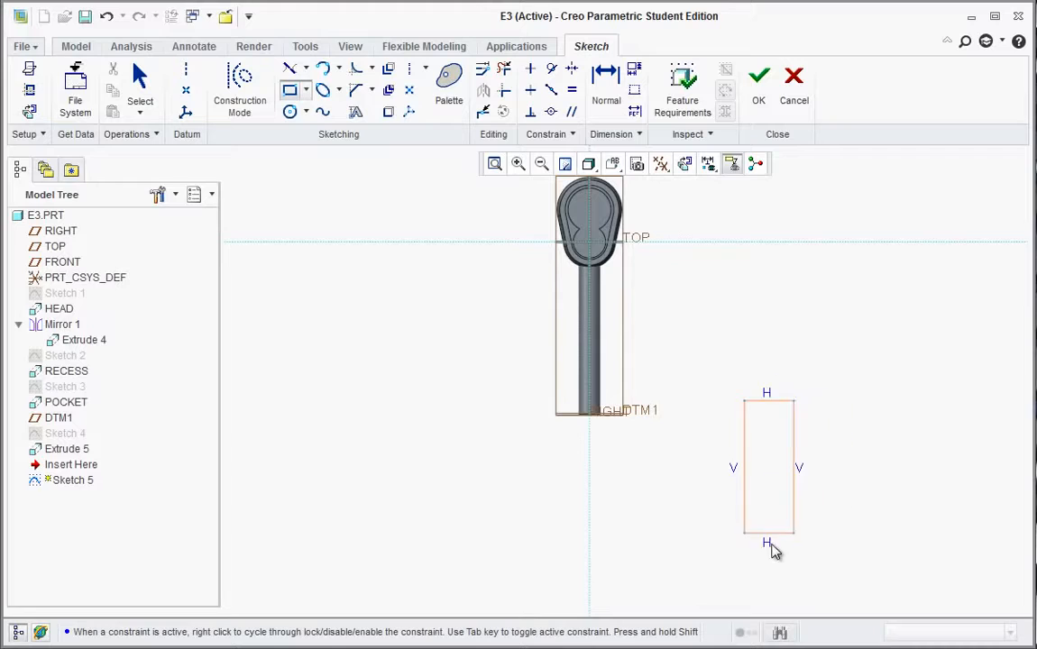
left_click(774, 554)
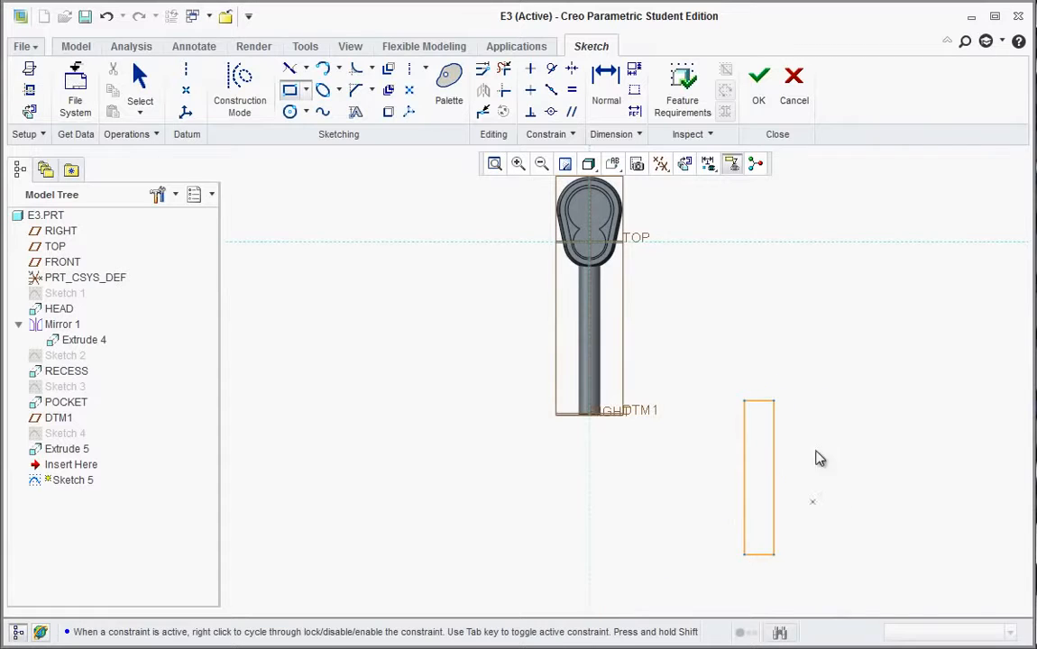
middle_click(811, 412)
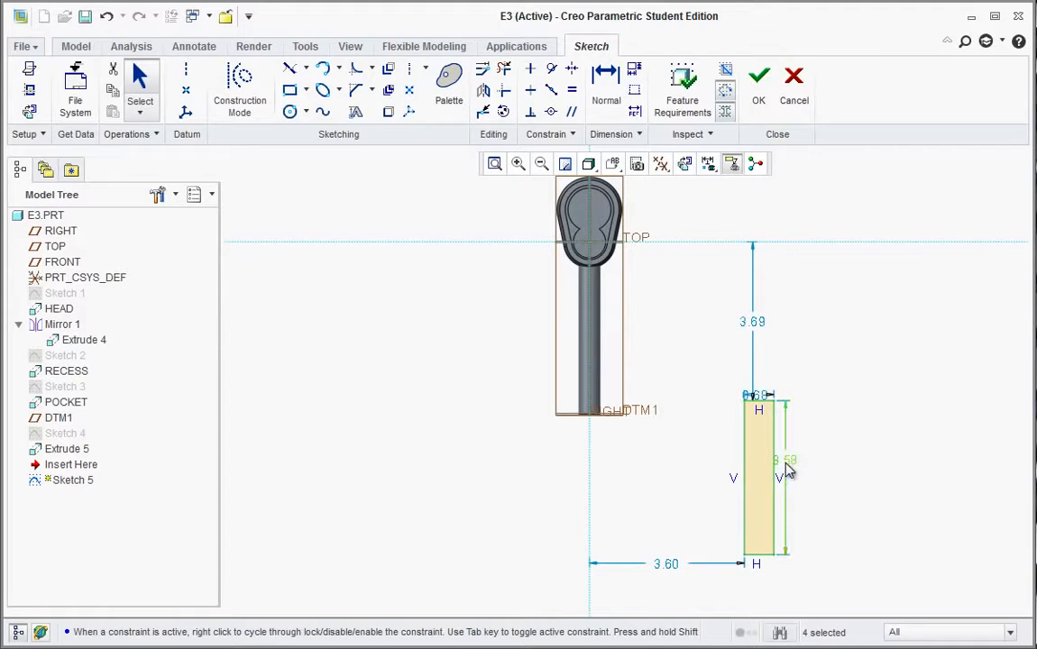
- Move the rectangle's size dimensions clear of the shape and set its height to 4 and width to 0.75
left_click_drag(787, 462, 835, 484)
double_click(836, 484)
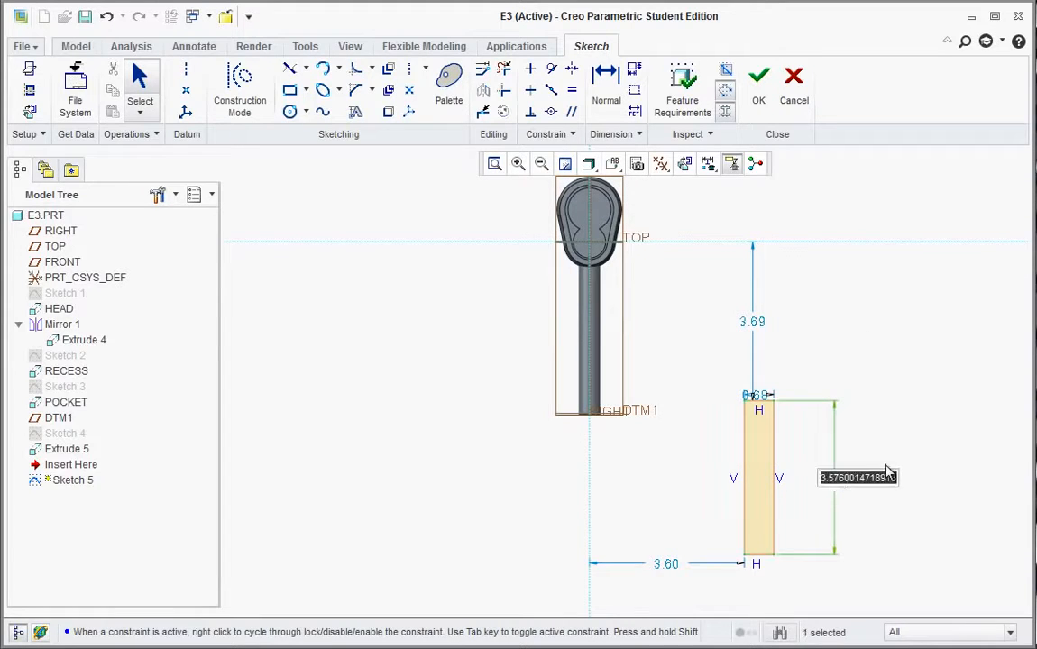
type("4")
key("Return")
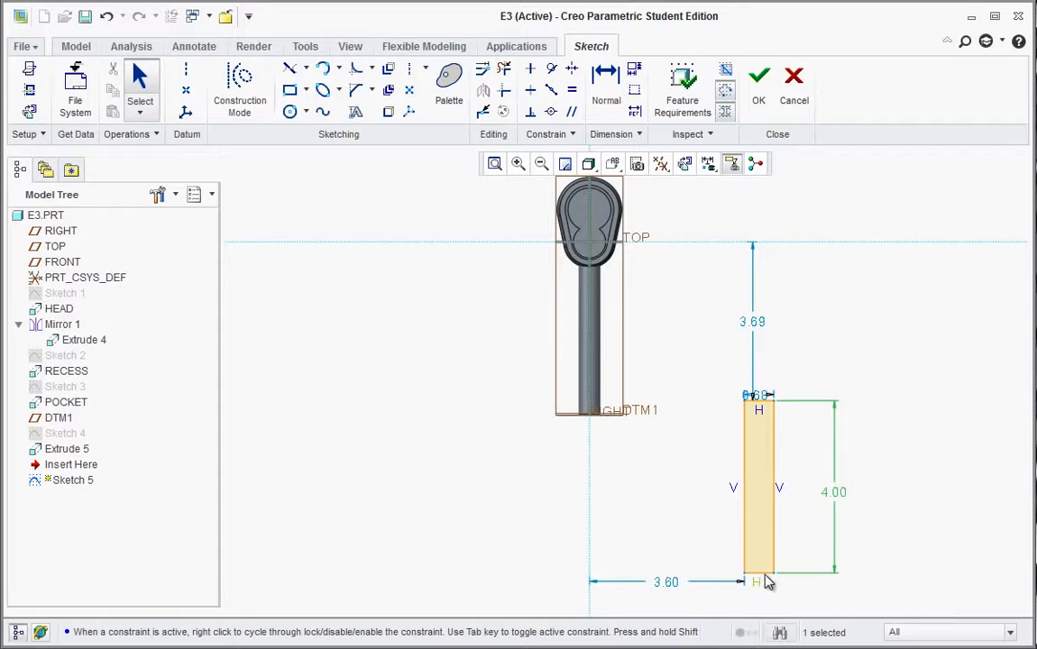
left_click_drag(762, 406, 836, 381)
double_click(837, 379)
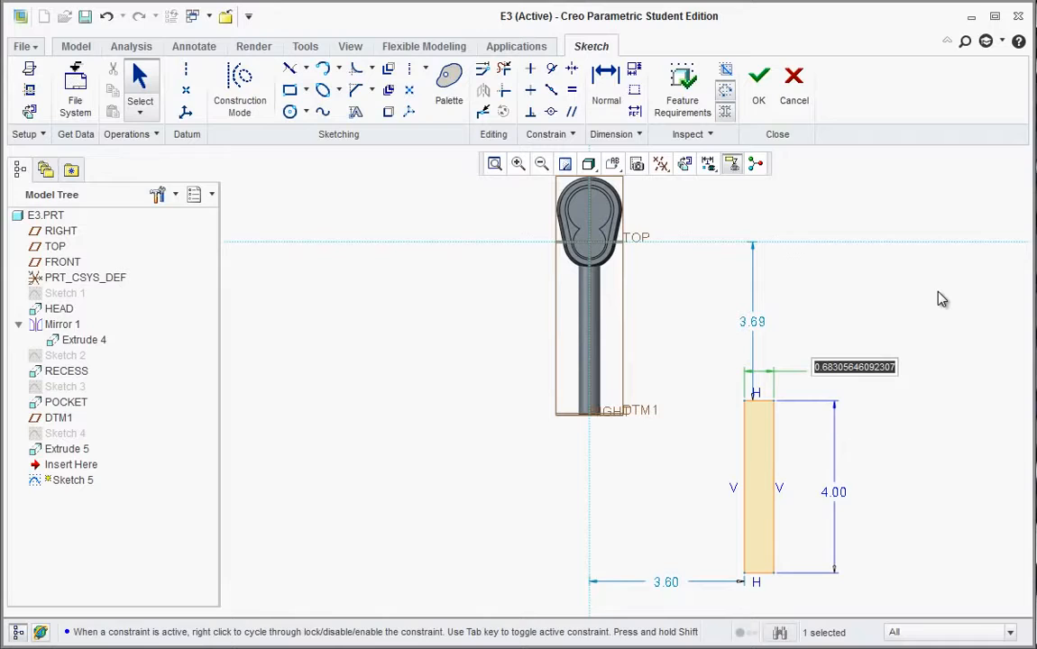
key("BackSpace")
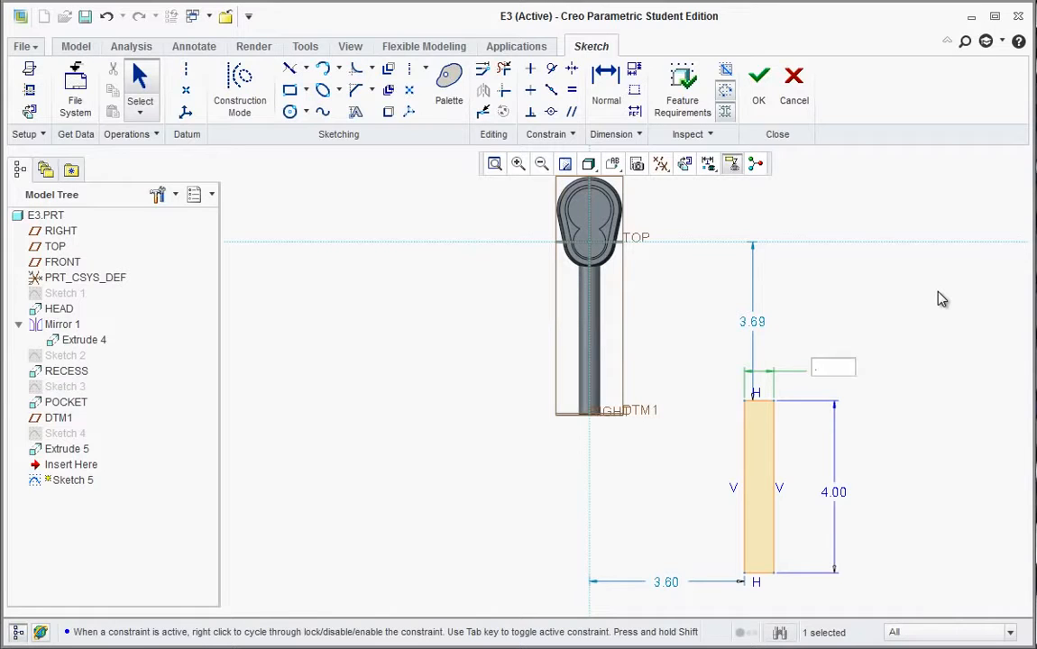
type(".75")
key("Return")
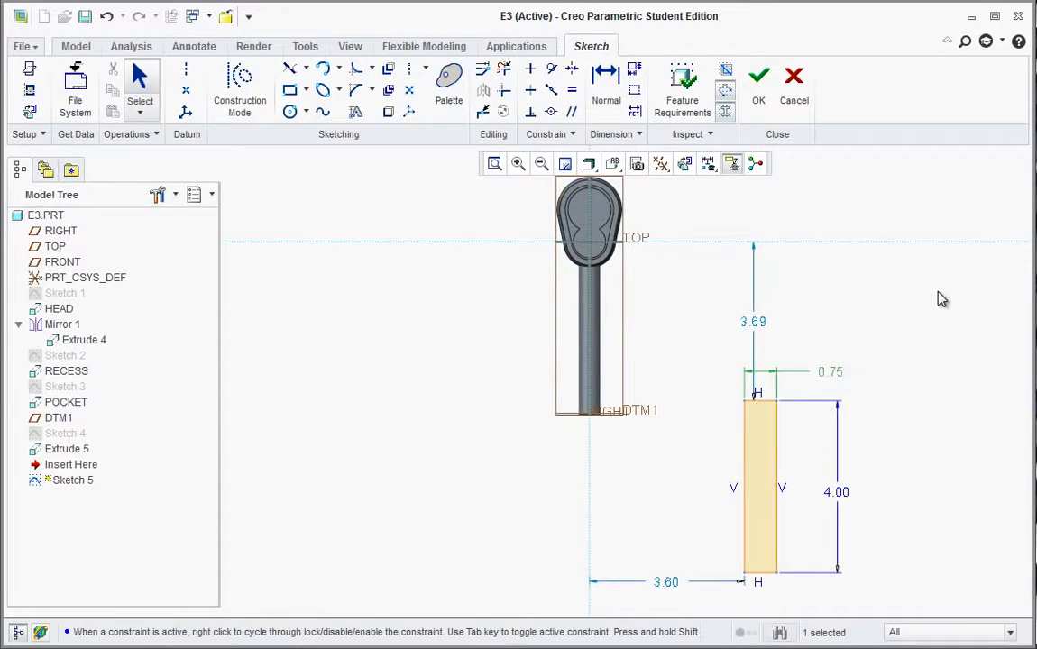
- Switch to the exercise PDF, look up the rectangle dimensions in step 16, and return to the Creo sketch
key("alt+Tab")
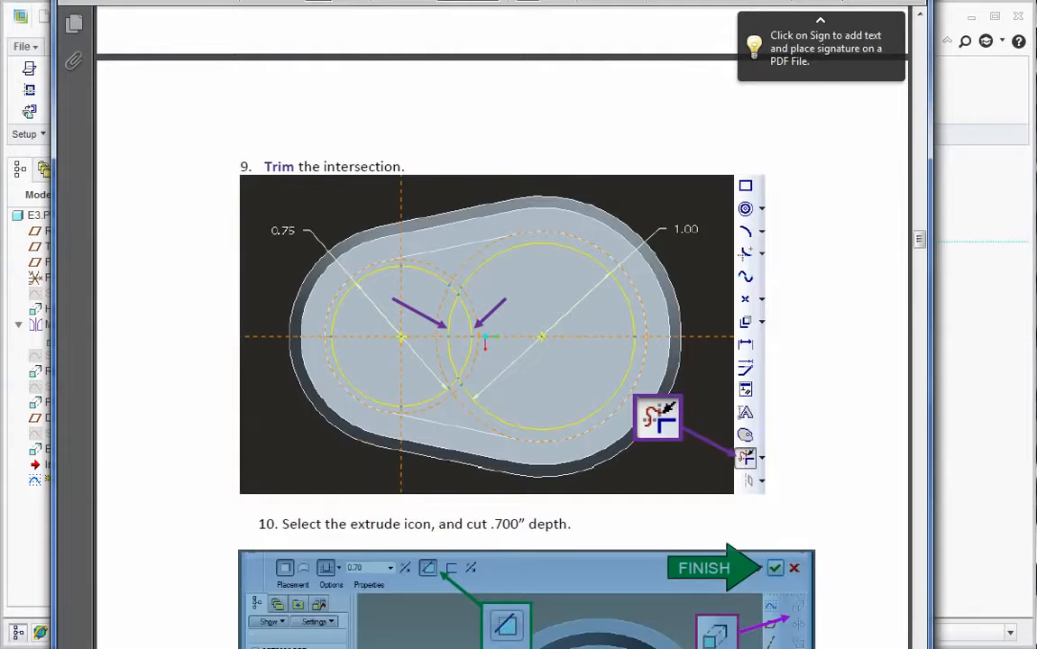
scroll(569, 446, "down", 12)
scroll(576, 407, "down", 18)
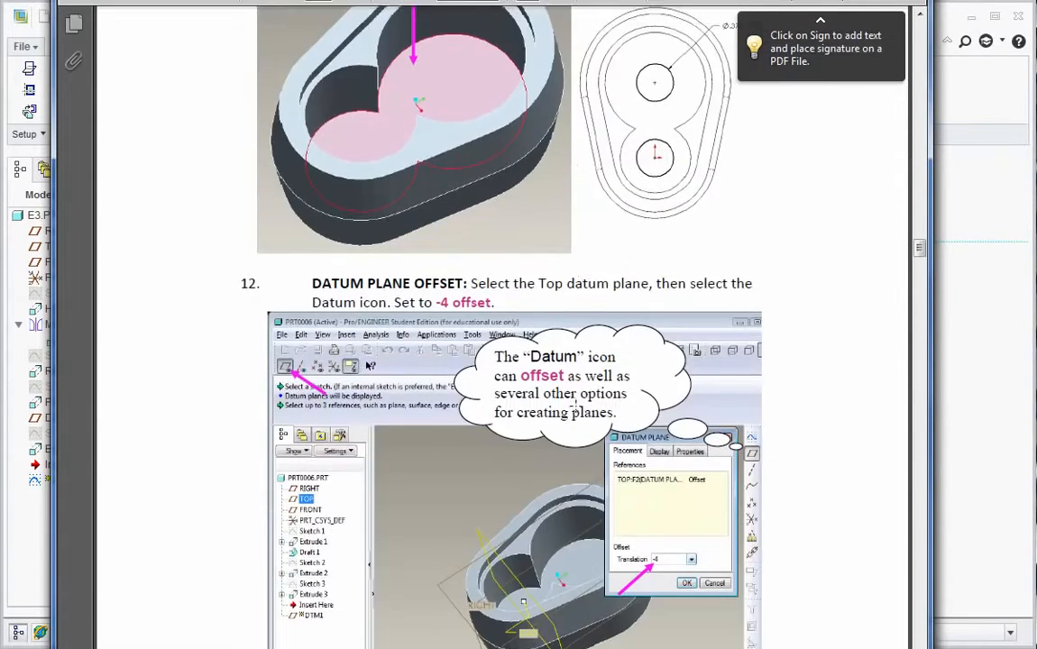
scroll(572, 405, "down", 5)
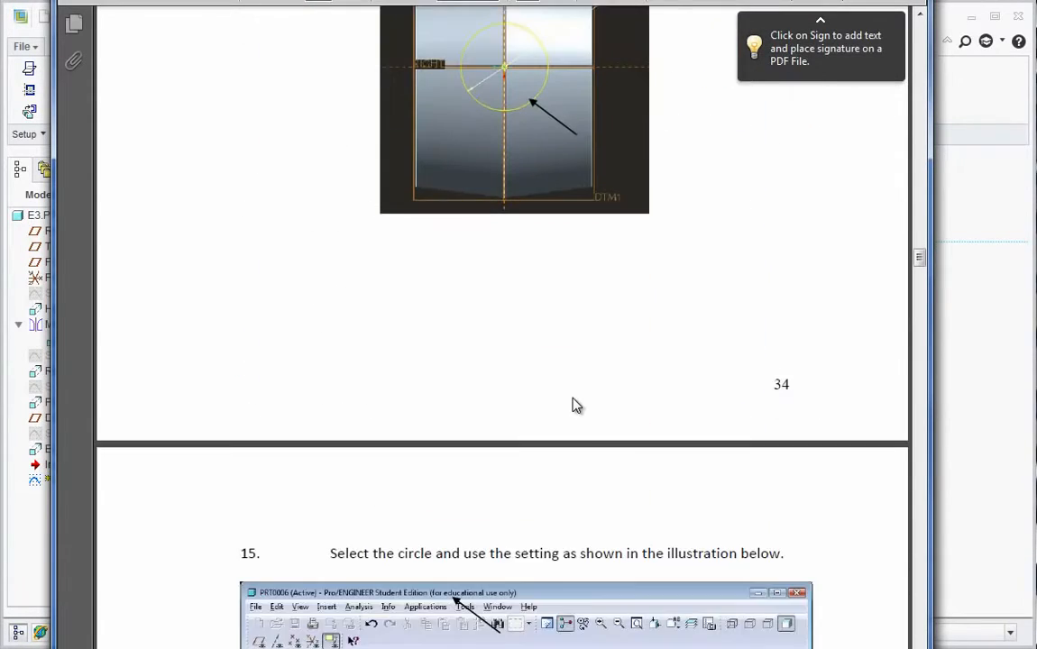
scroll(572, 406, "down", 20)
scroll(569, 404, "down", 12)
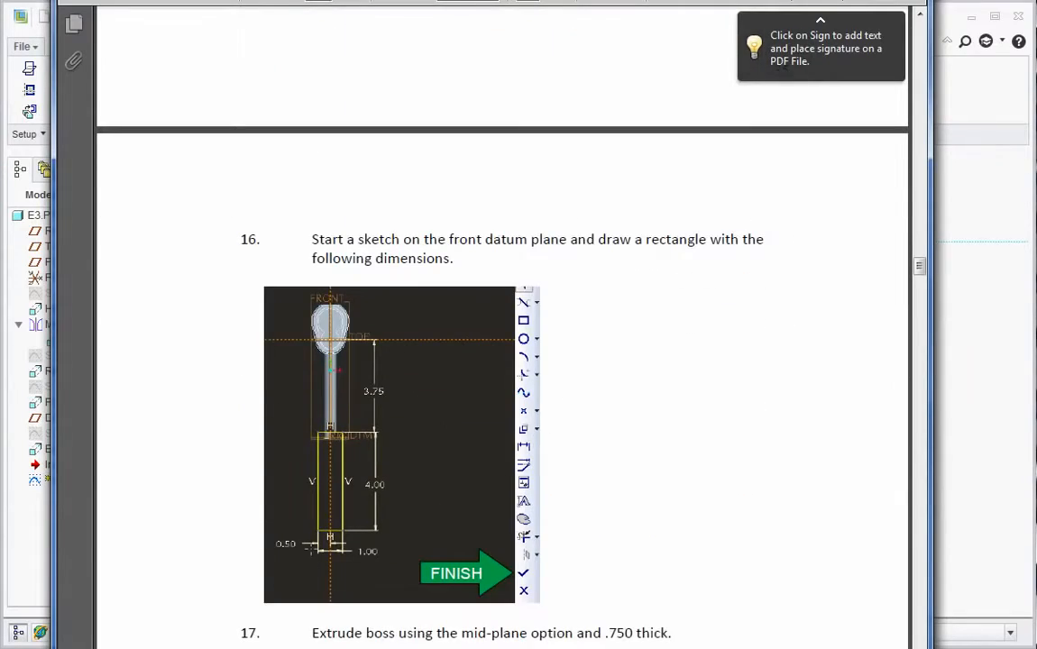
left_click(951, 403)
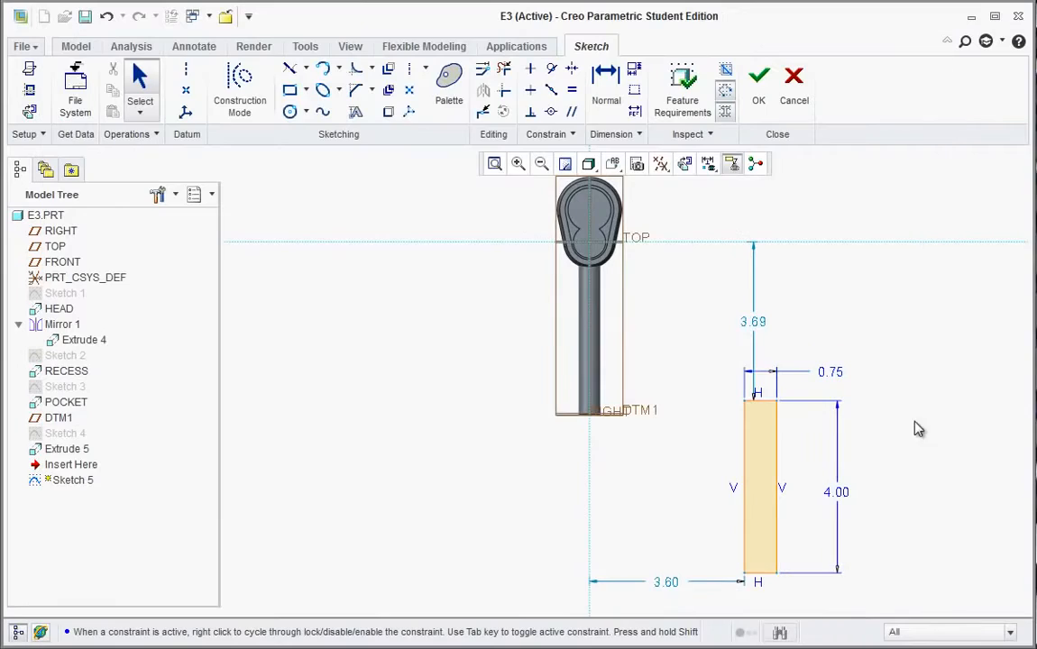
- Set the rectangle's width to 1
double_click(828, 373)
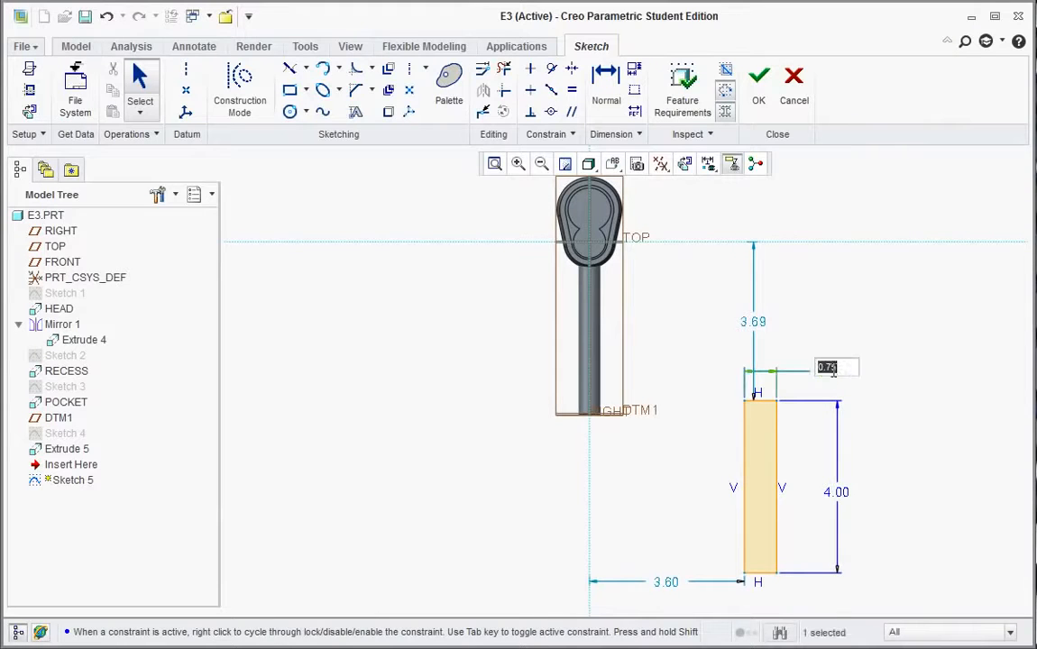
type("1")
key("Return")
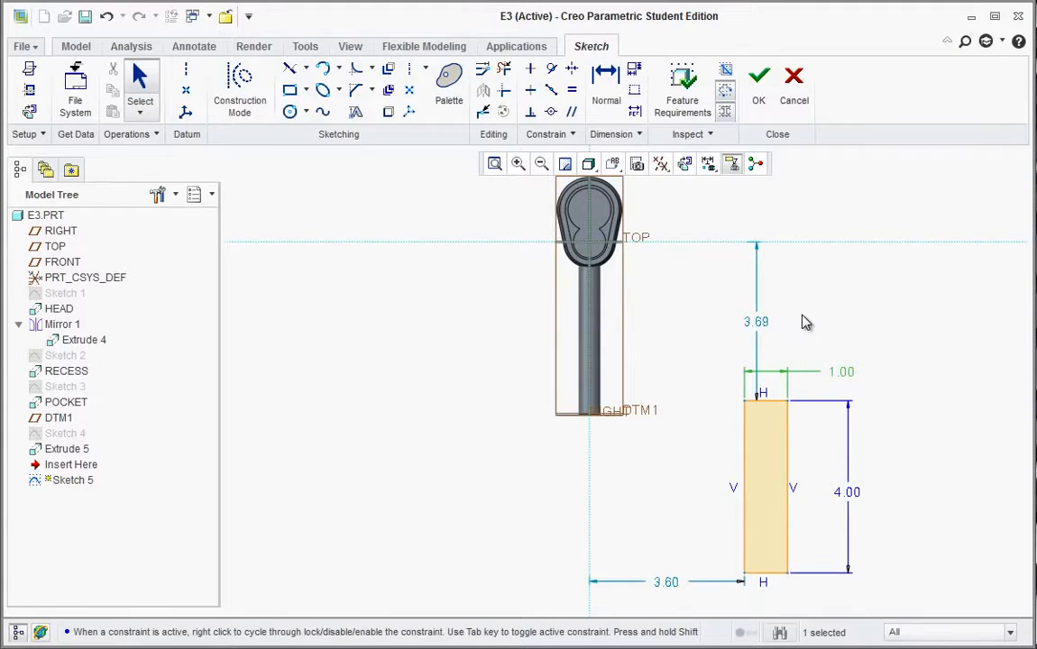
- In Construction Mode, draw a vertical line about 3.05 long upward from the midpoint of the rectangle's top edge
left_click(236, 94)
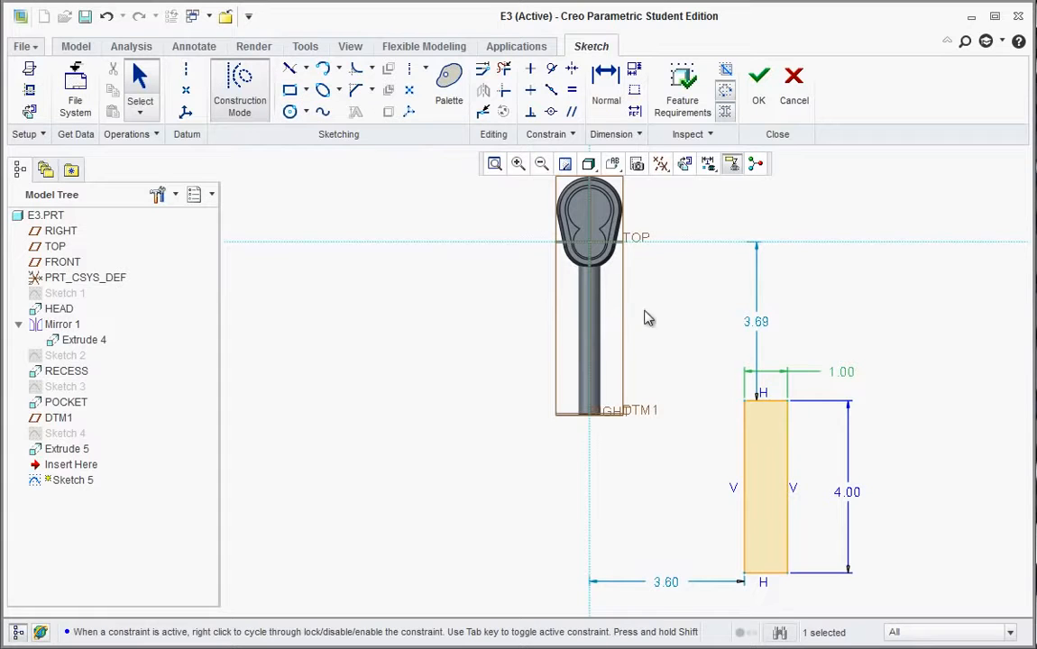
left_click(305, 69)
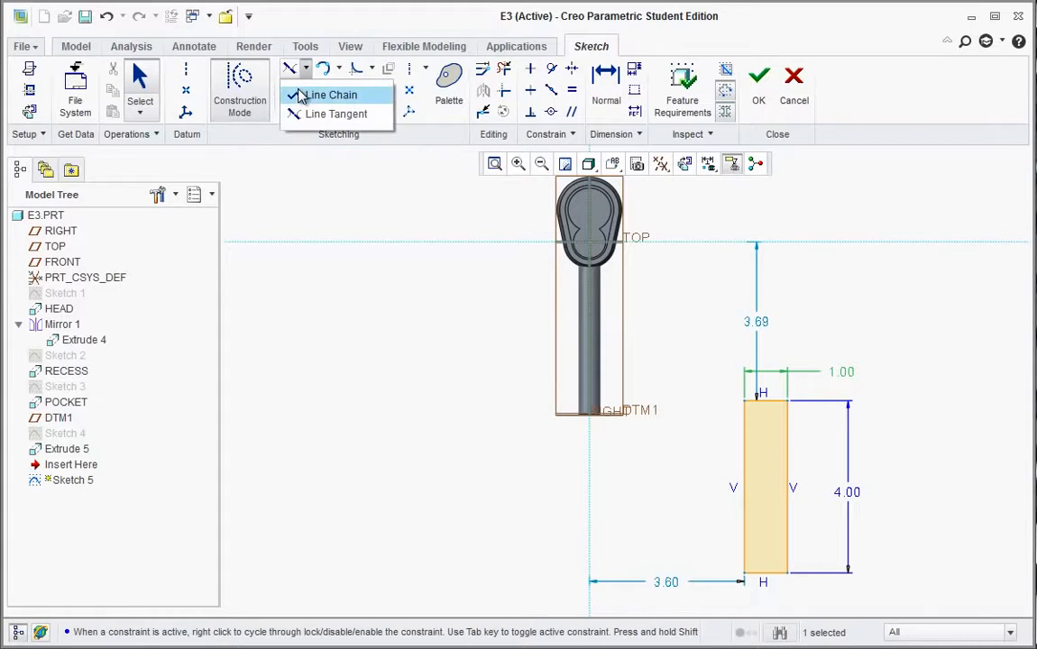
left_click(315, 93)
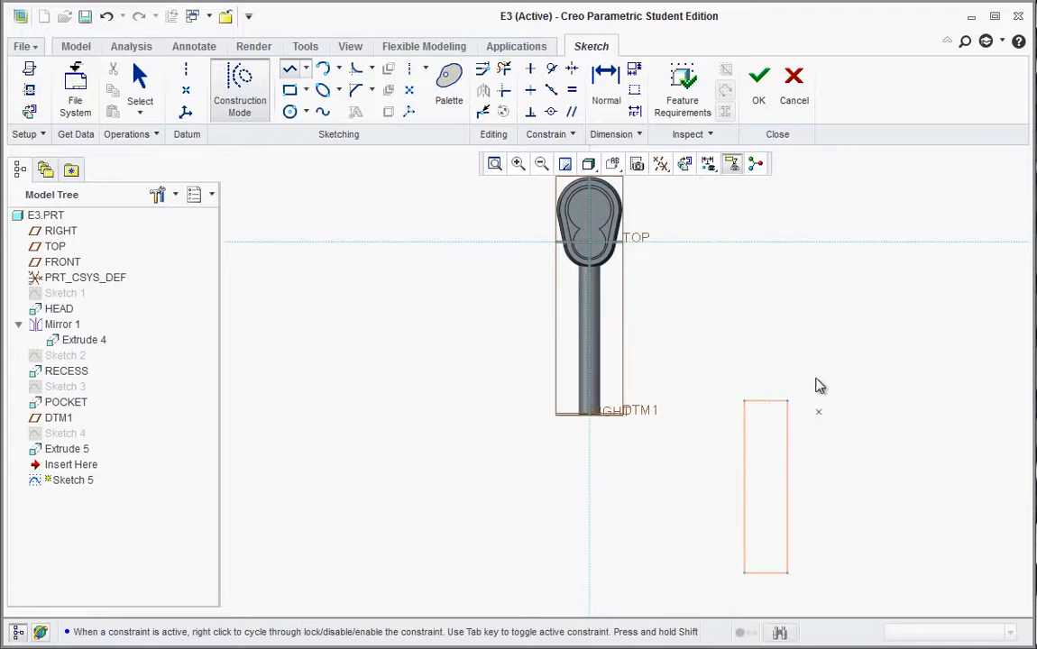
scroll(807, 379, "up", 1)
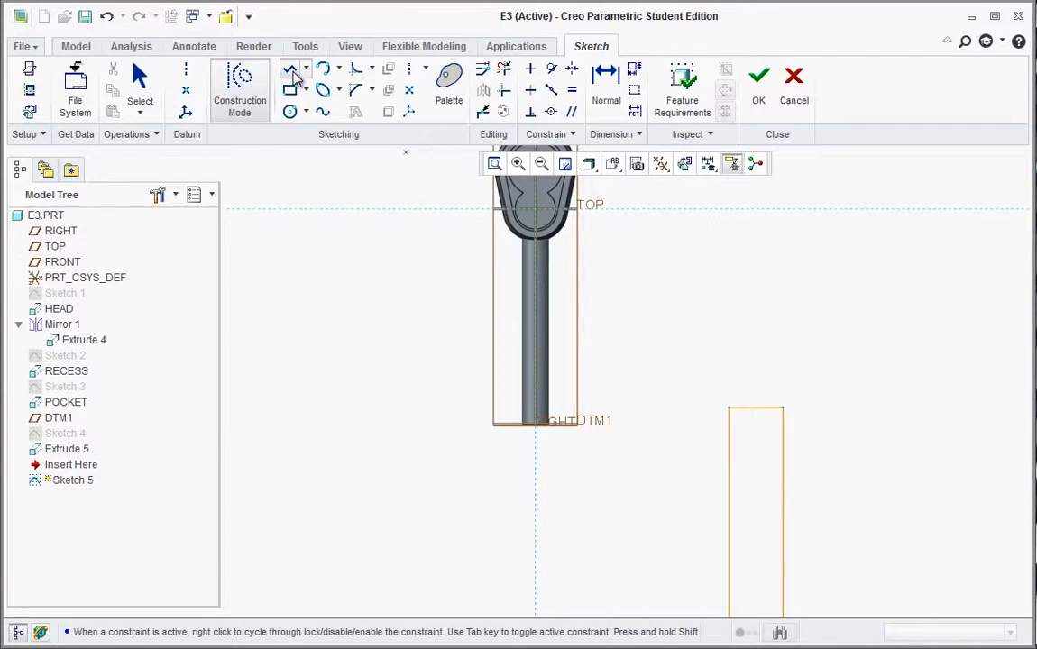
left_click(758, 412)
left_click(755, 243)
middle_click(840, 300)
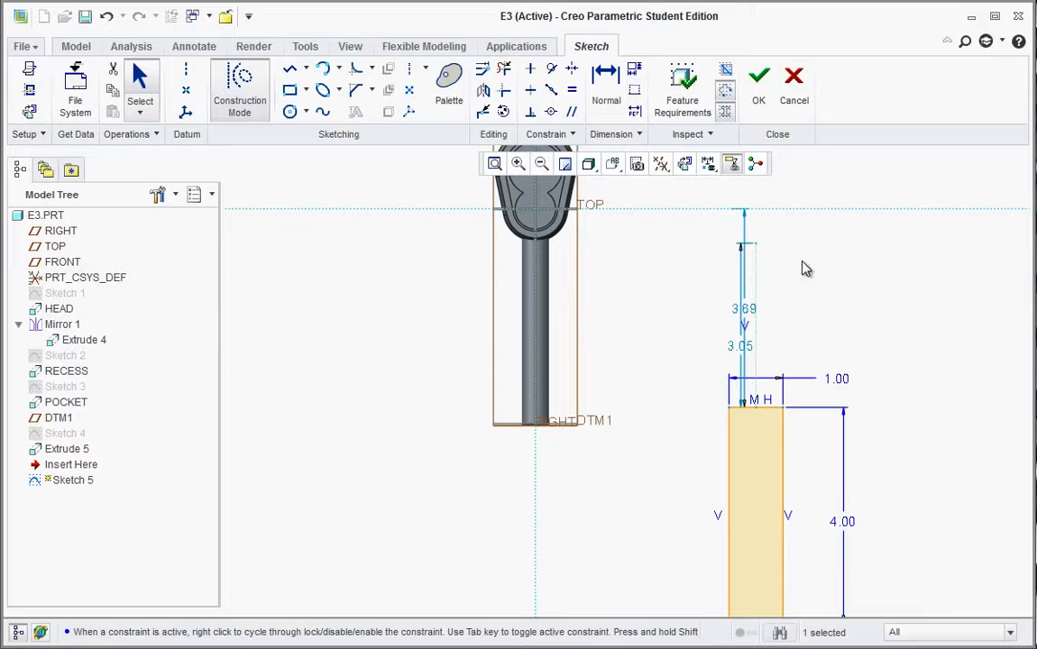
- Stretch the rectangle's left edge across the vertical reference, making it about 8.03 wide and 3.87 high
mouse_move(744, 225)
left_mouse_down()
mouse_move(808, 239)
mouse_move(709, 254)
mouse_move(532, 221)
mouse_move(530, 235)
mouse_move(535, 206)
mouse_move(536, 219)
mouse_move(654, 257)
mouse_move(579, 228)
mouse_move(705, 263)
mouse_move(757, 260)
mouse_move(848, 322)
left_mouse_up()
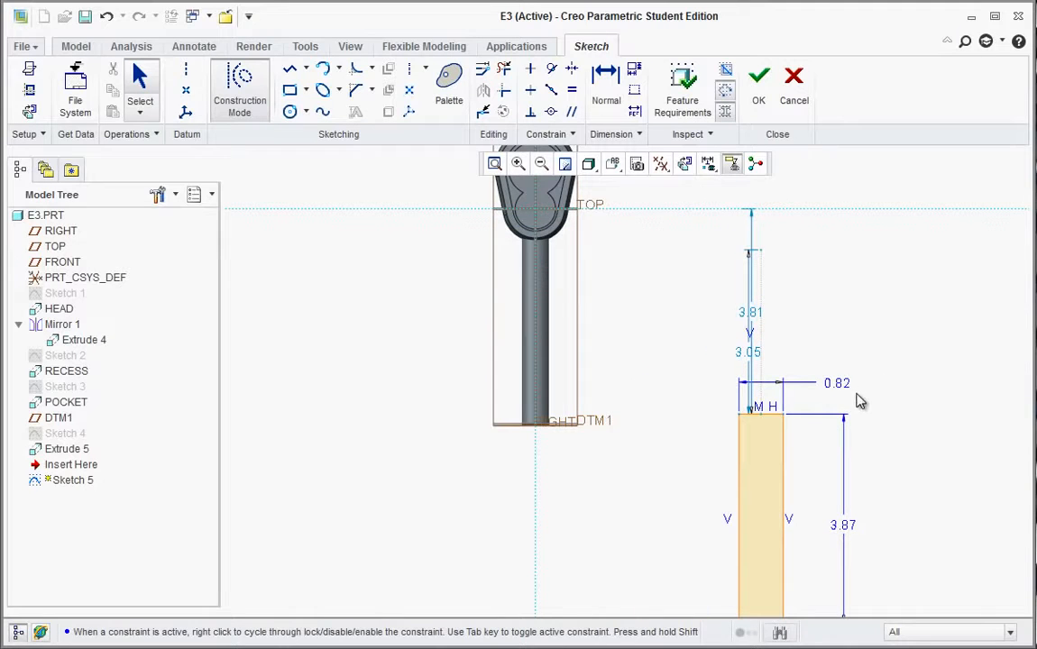
left_click_drag(741, 426, 347, 423)
scroll(659, 429, "up", 3)
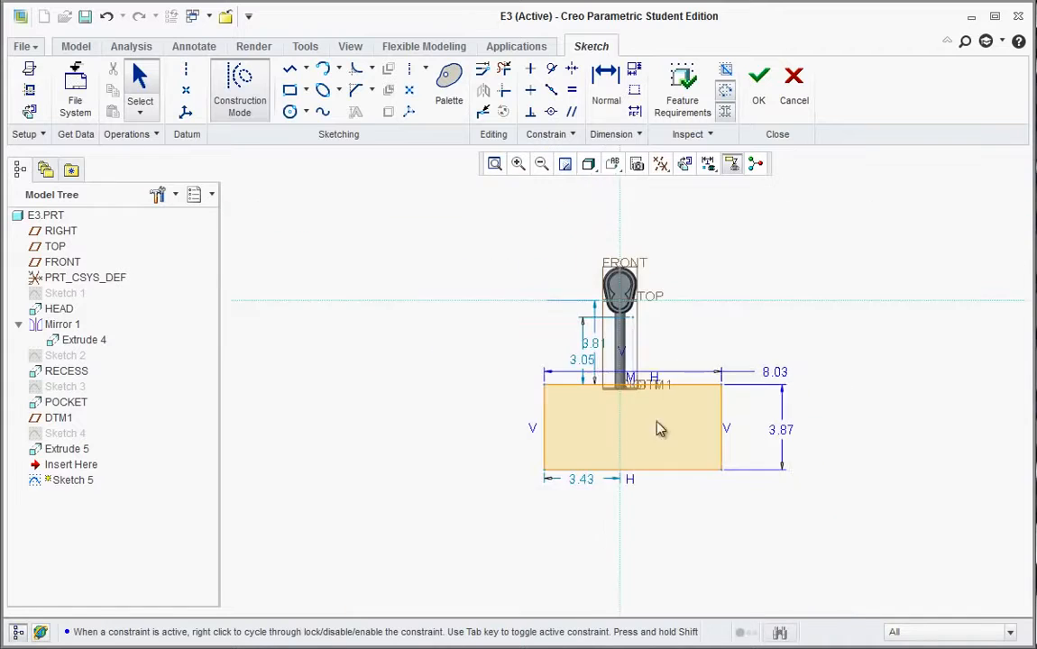
scroll(646, 474, "down", 2)
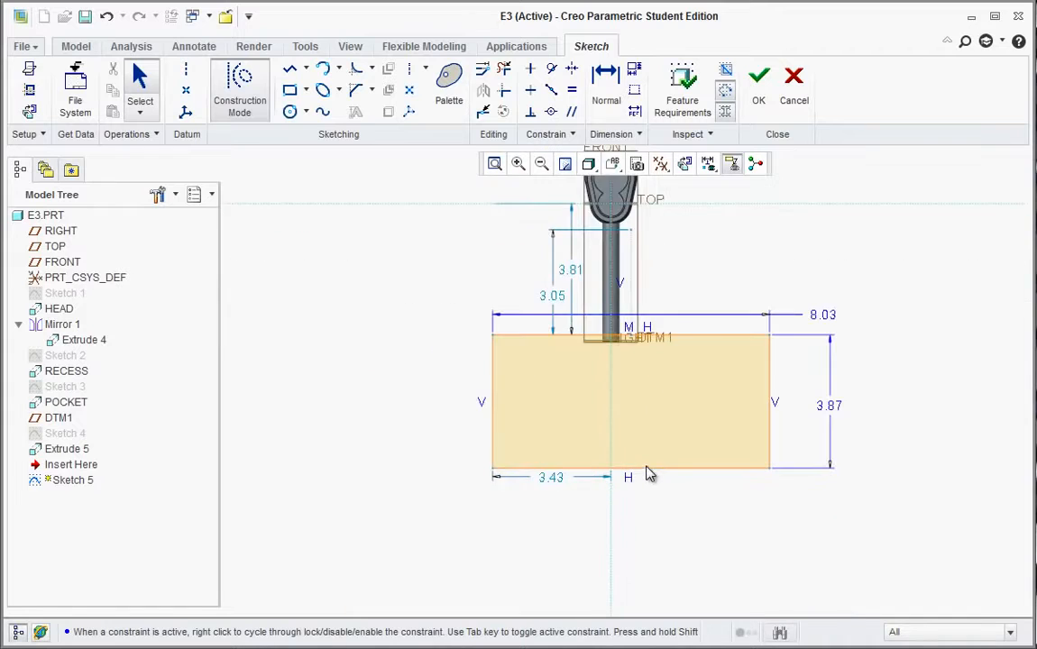
- Set the rectangle's left edge 0.5 from the vertical reference and its width to 1
double_click(553, 481)
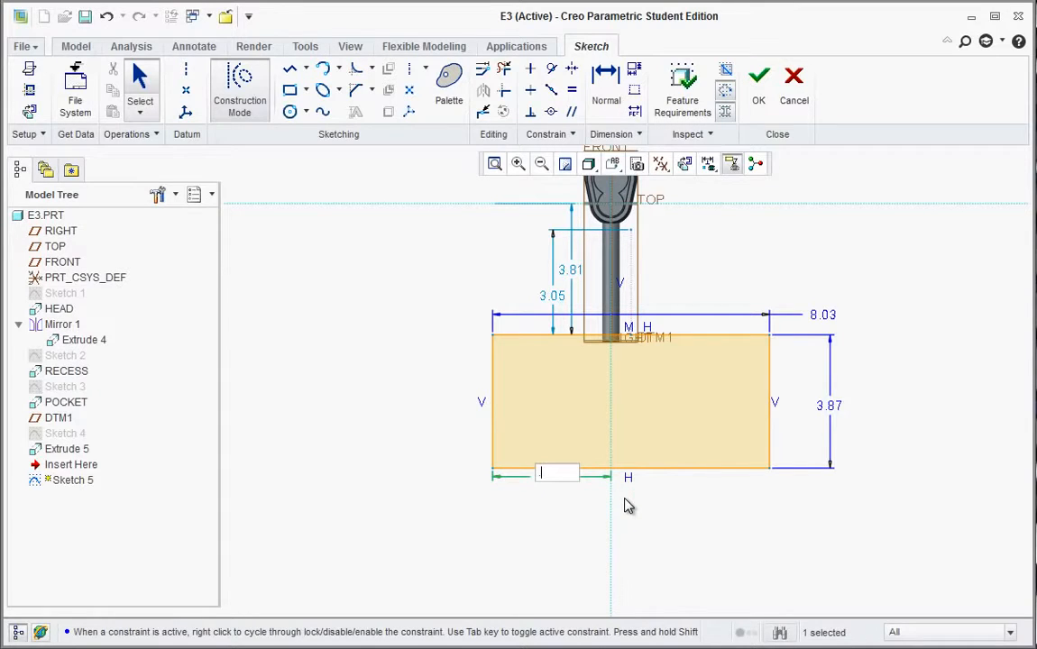
type("0.5")
key("Return")
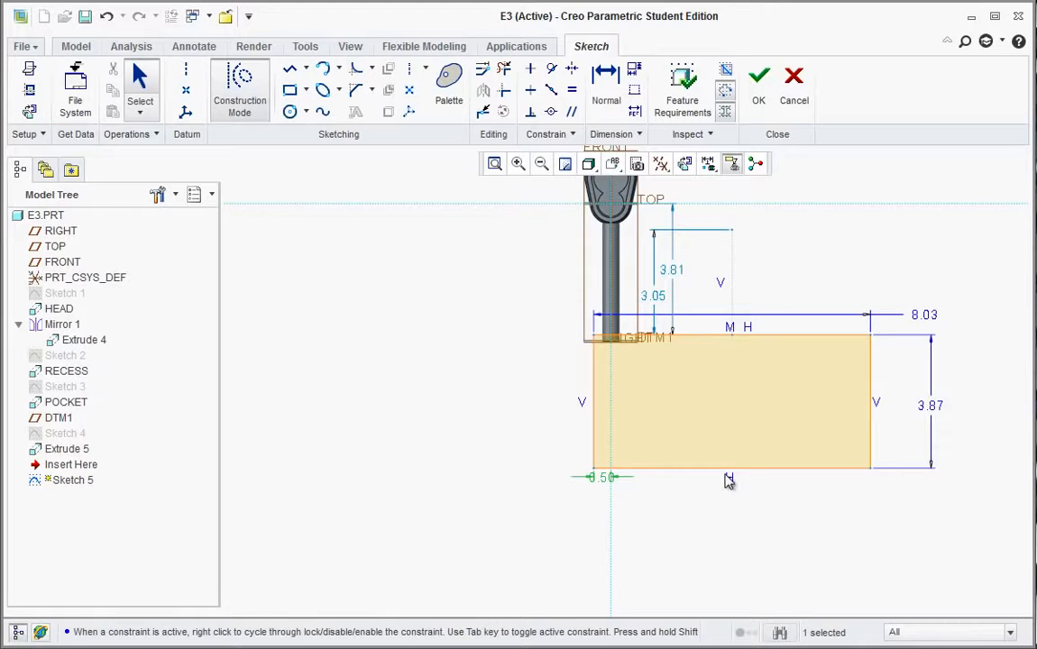
double_click(924, 314)
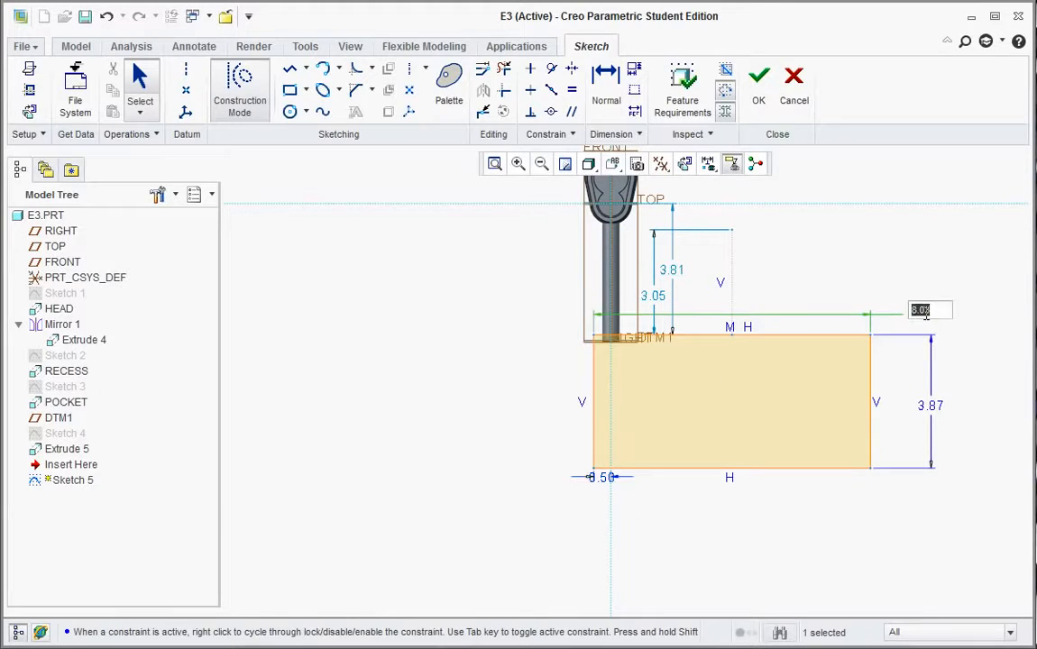
type("1")
key("Return")
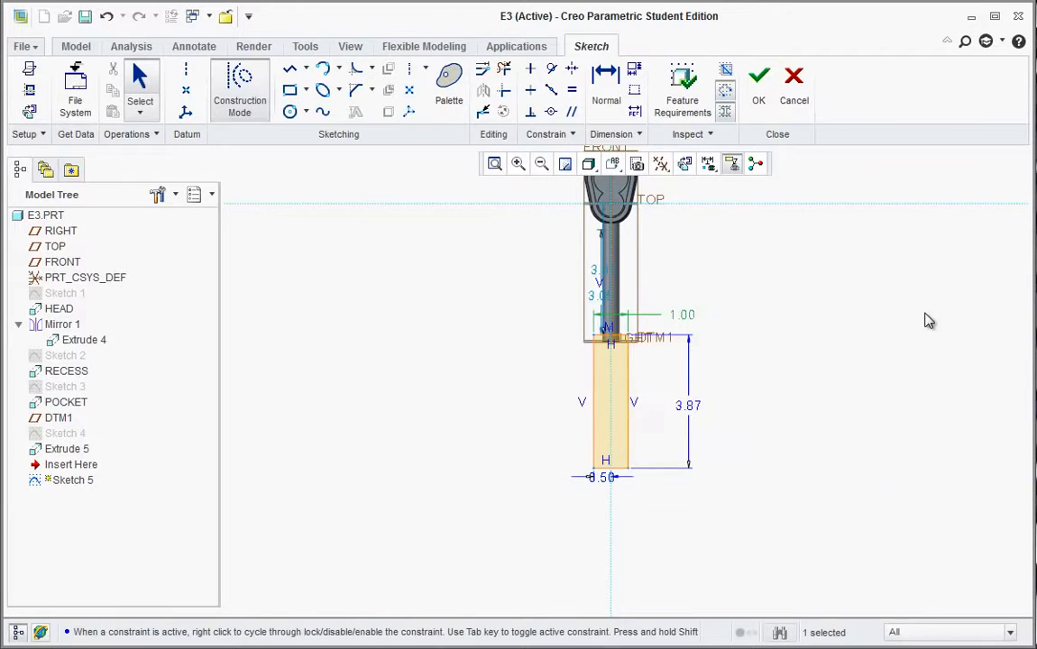
- Set the rectangle's height to 4
double_click(687, 406)
type("4")
key("Return")
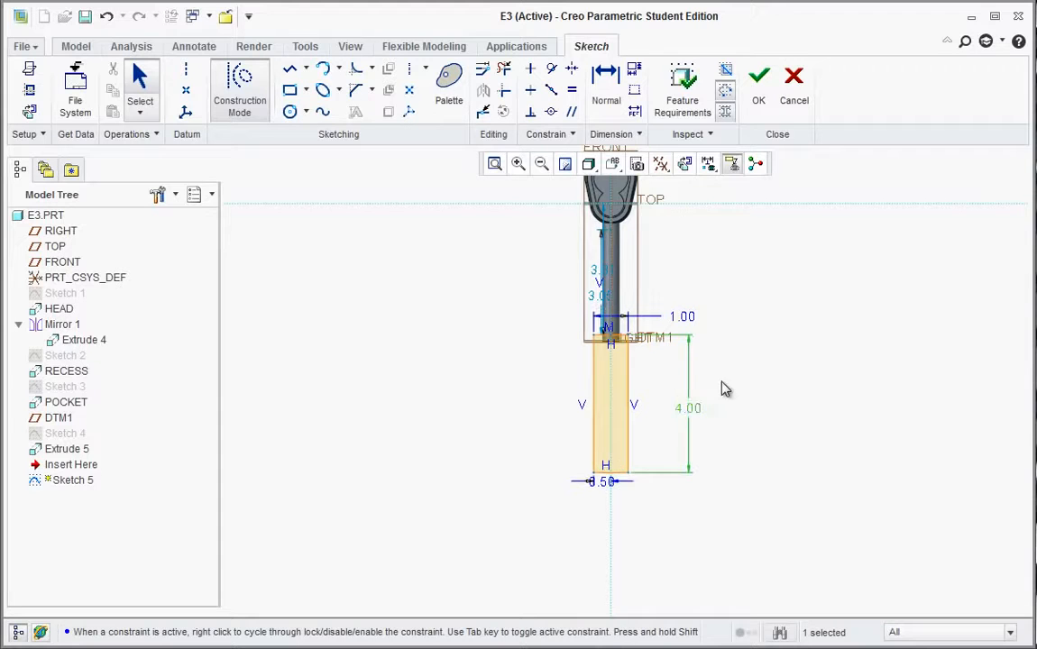
- Move the 0.50 dimension clear of the rectangle's bottom edge and finish the grip sketch
scroll(650, 330, "up", 3)
scroll(577, 307, "down", 3)
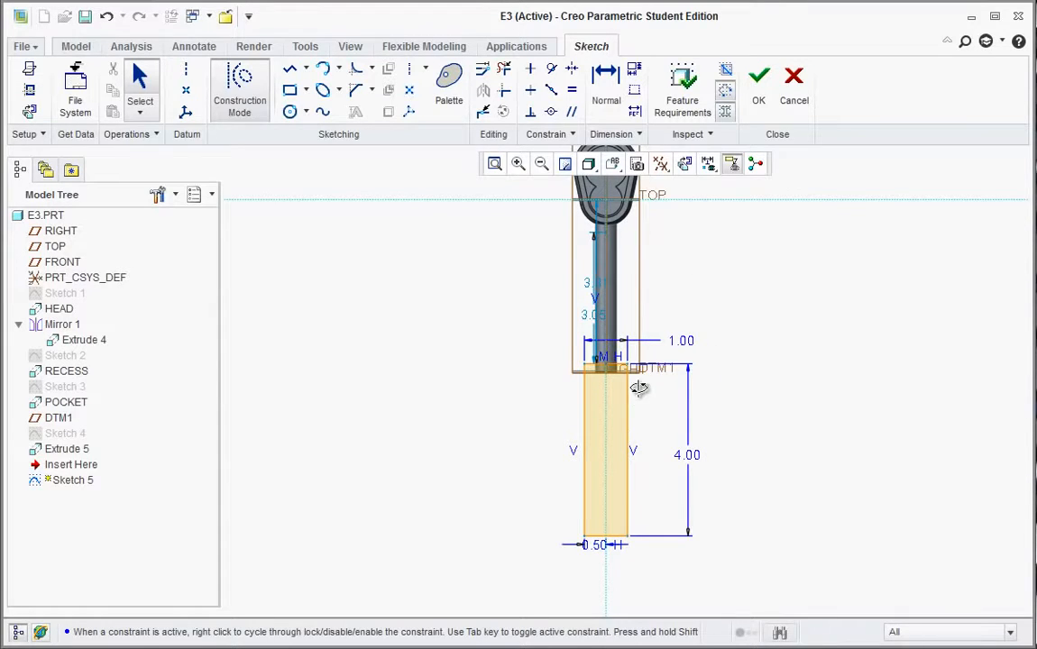
mouse_move(641, 390)
middle_mouse_down()
mouse_move(602, 361)
mouse_move(578, 393)
mouse_move(606, 398)
middle_mouse_up()
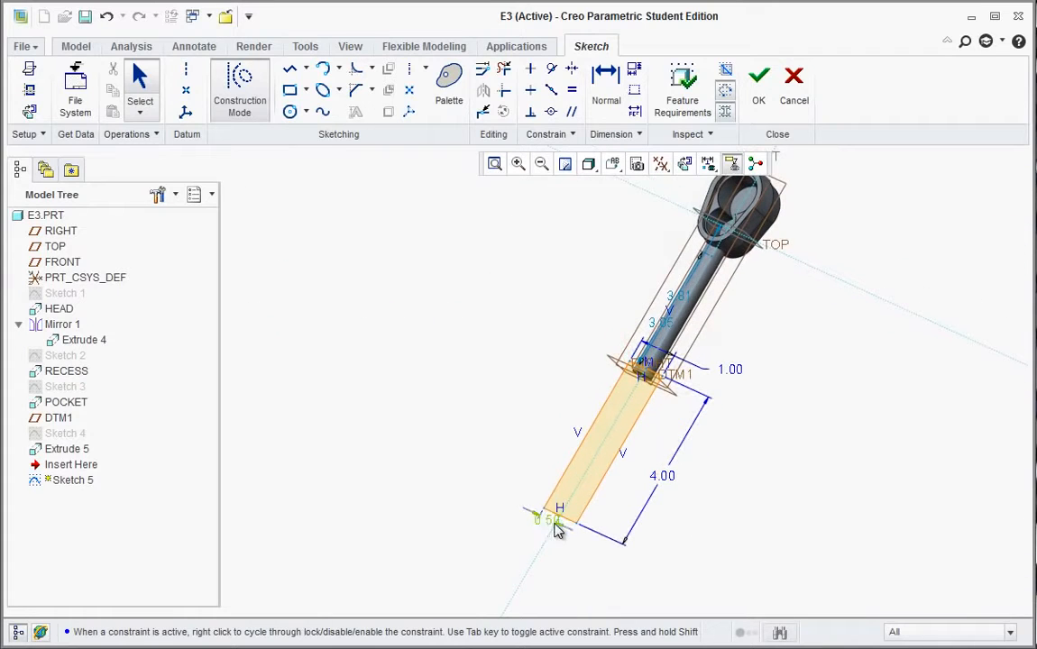
left_click_drag(535, 520, 478, 478)
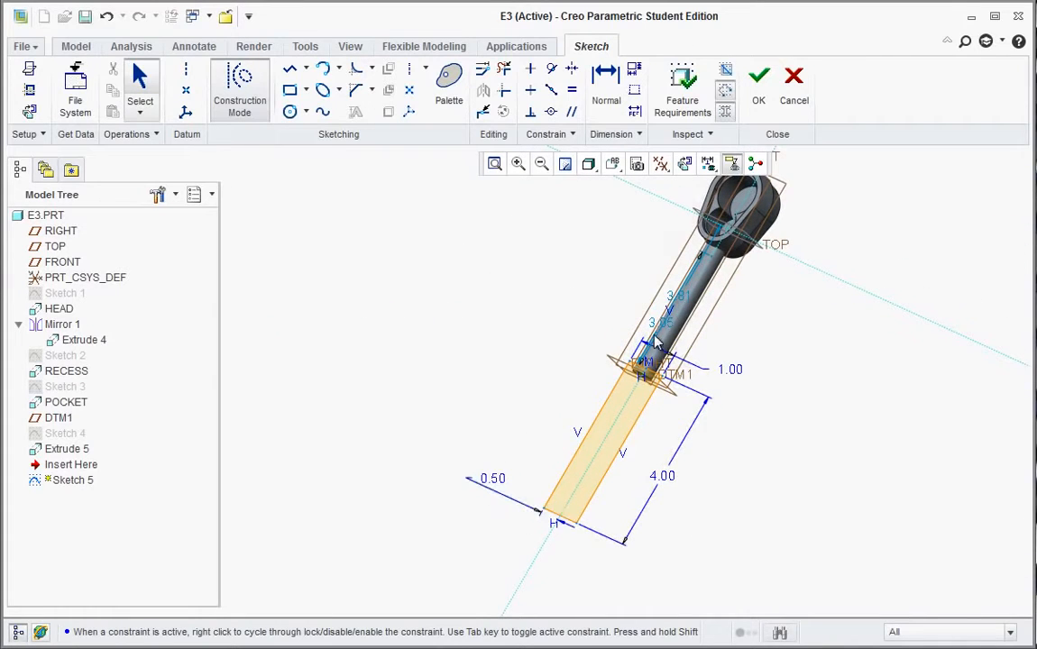
middle_click_drag(668, 313, 644, 282)
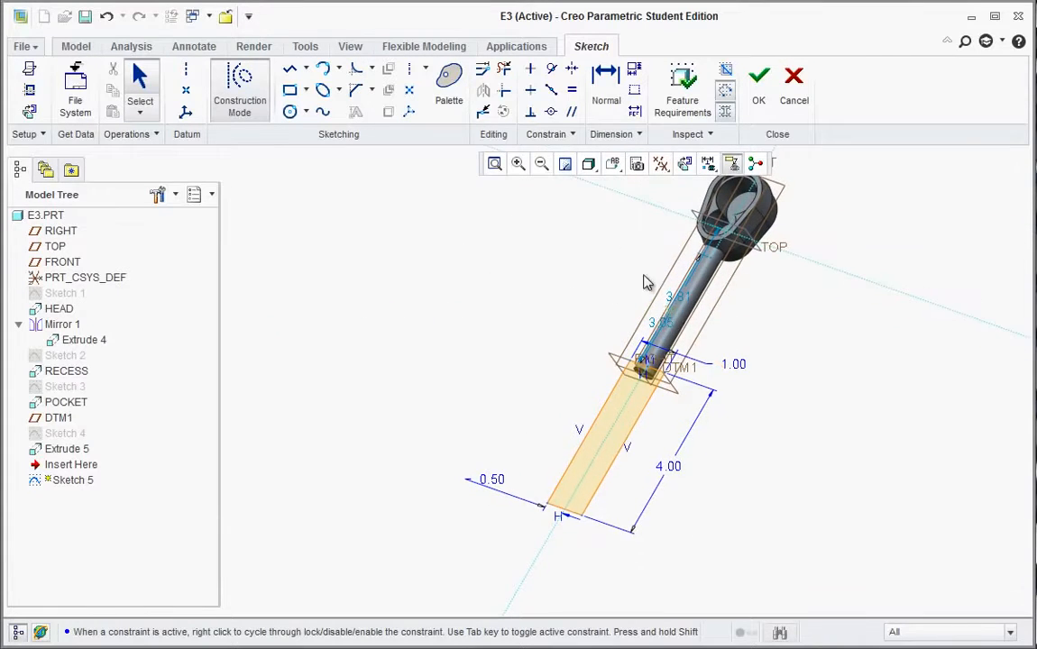
left_click(760, 88)
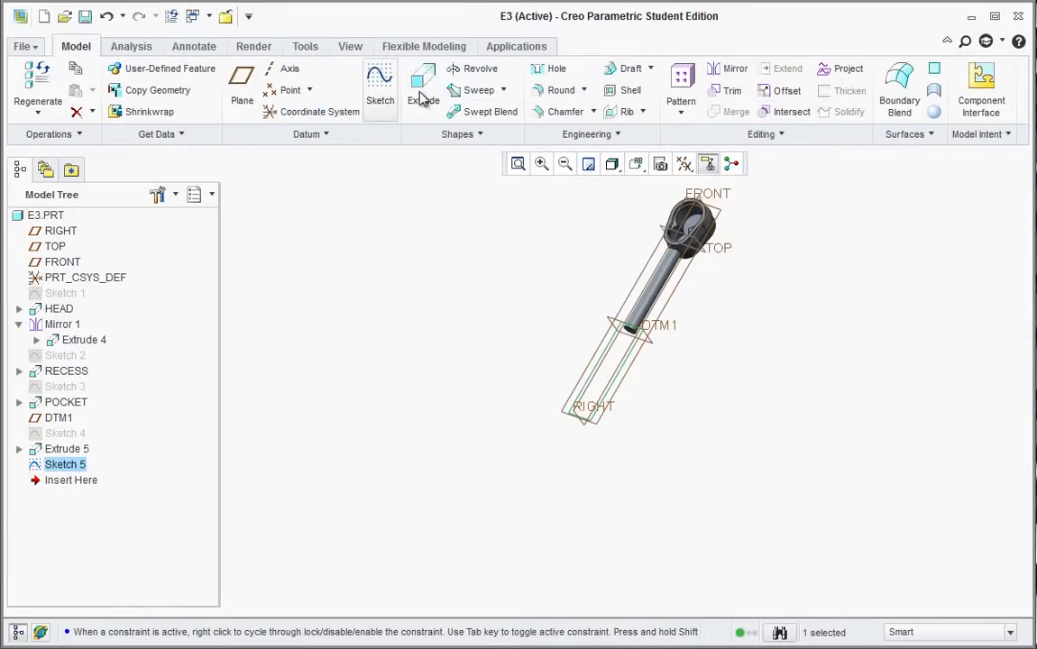
- Start extruding the grip sketch, check step 17 of the exercise PDF, and set the extrusion depth to 0.375
left_click(423, 99)
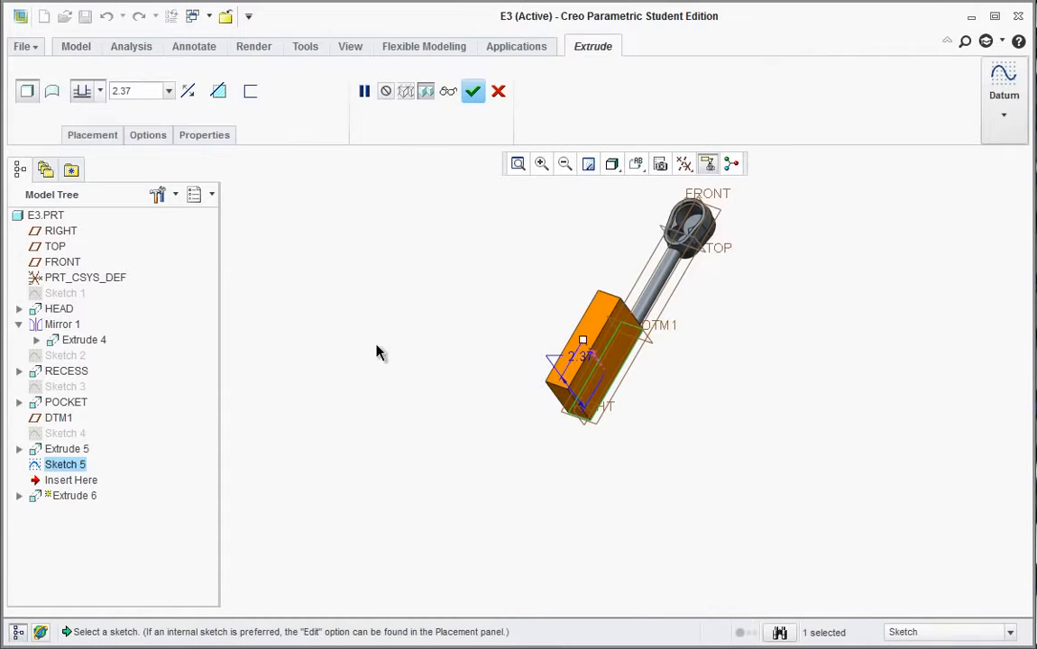
key("alt+Tab")
scroll(289, 516, "down", 6)
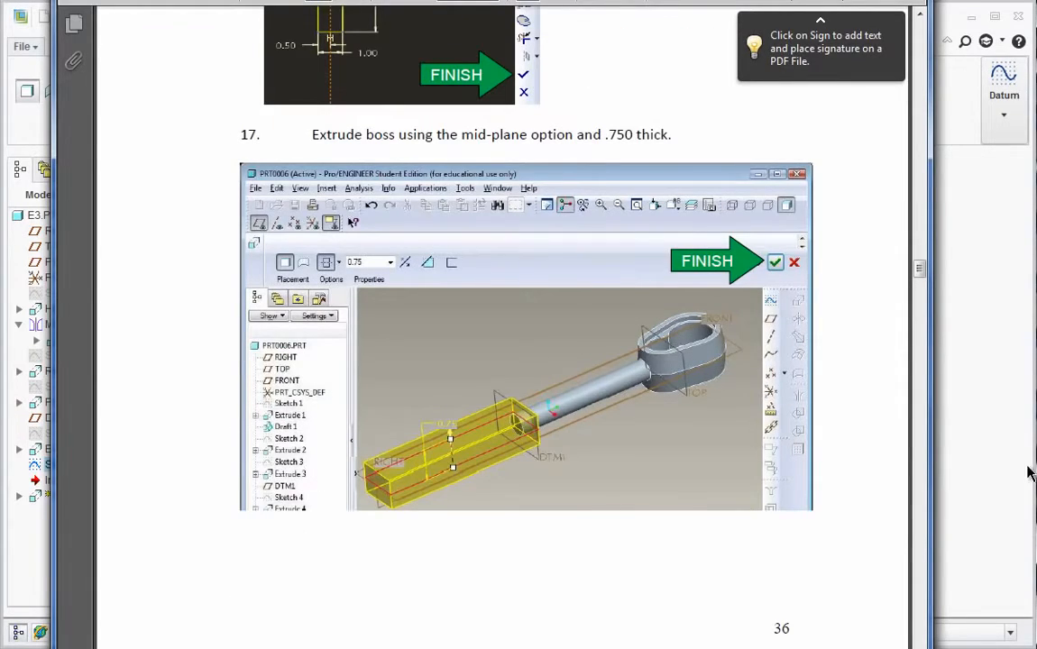
left_click(978, 395)
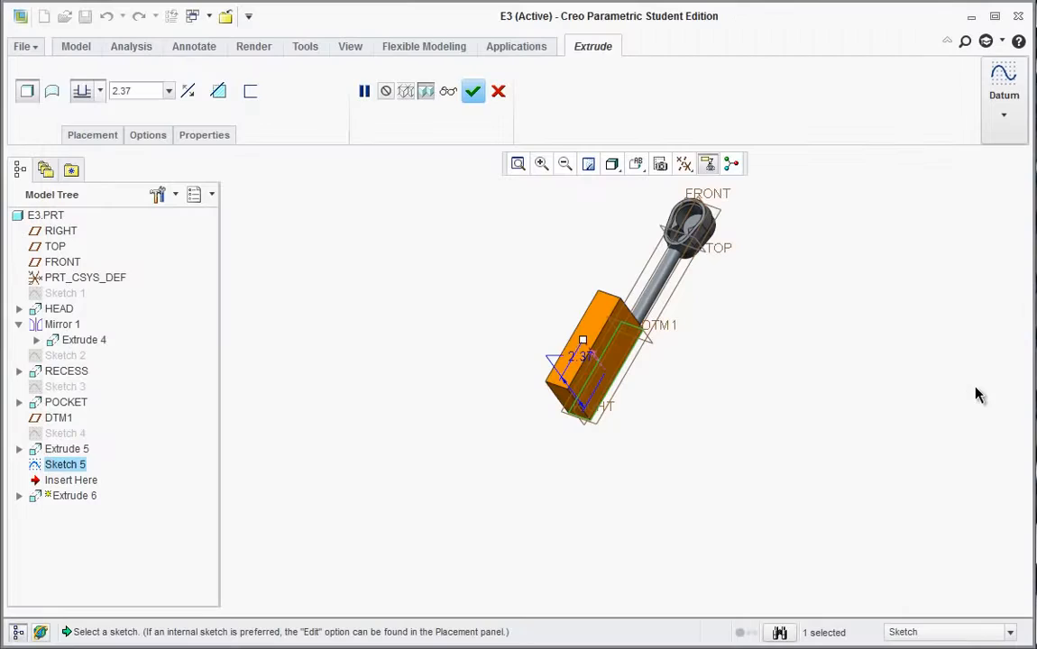
double_click(584, 358)
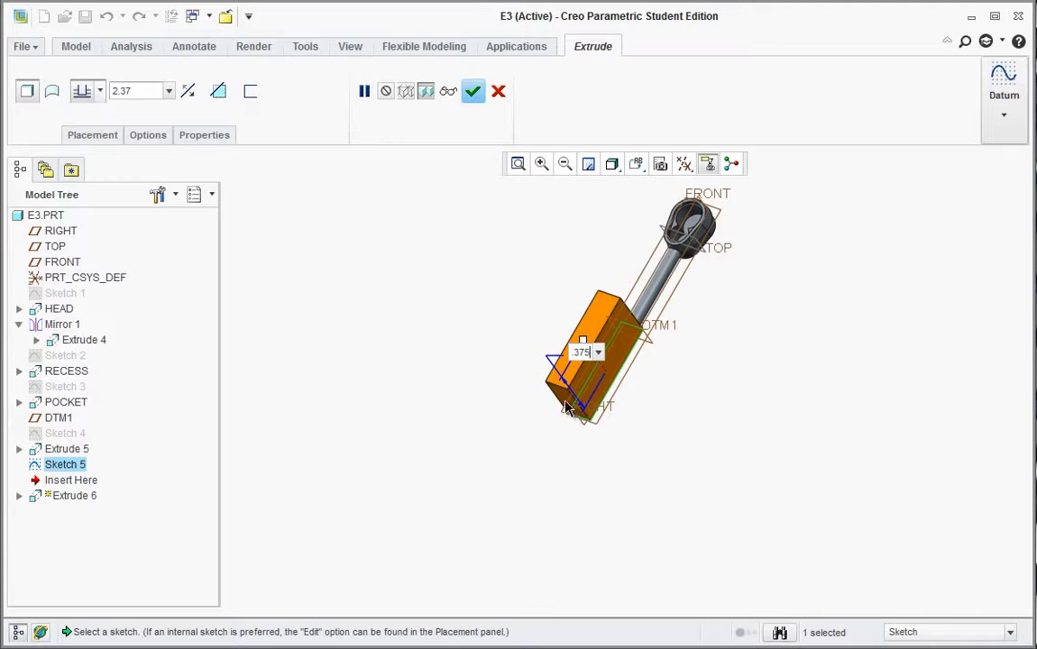
key("Return")
- Add a 7.0 taper to the grip extrusion and complete the feature
scroll(622, 379, "up", 3)
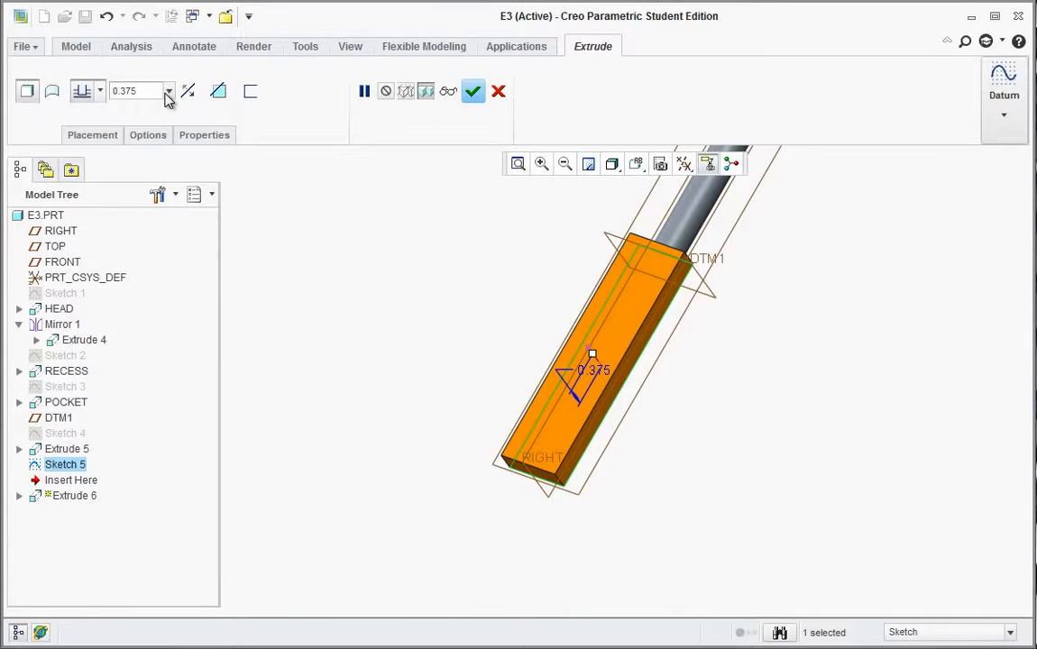
left_click(150, 136)
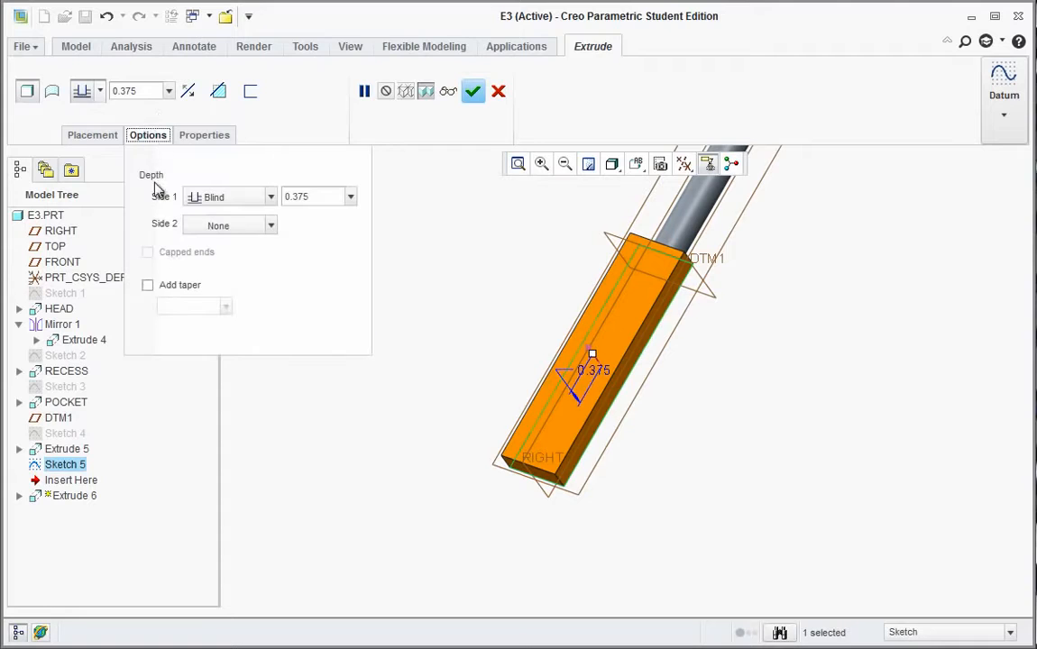
left_click(149, 286)
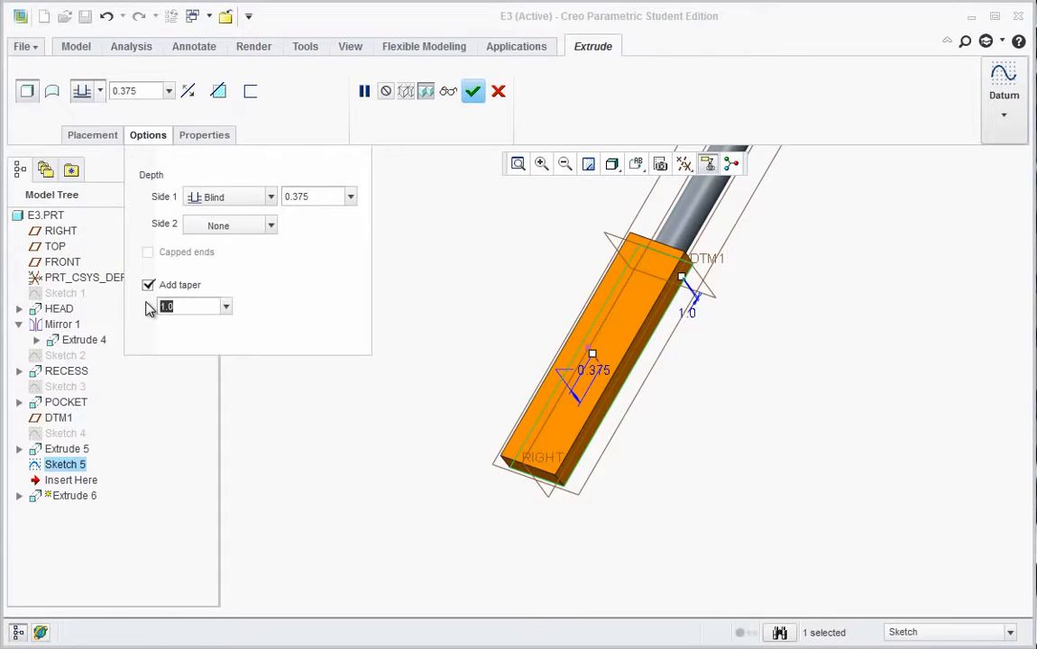
type("-7")
key("Return")
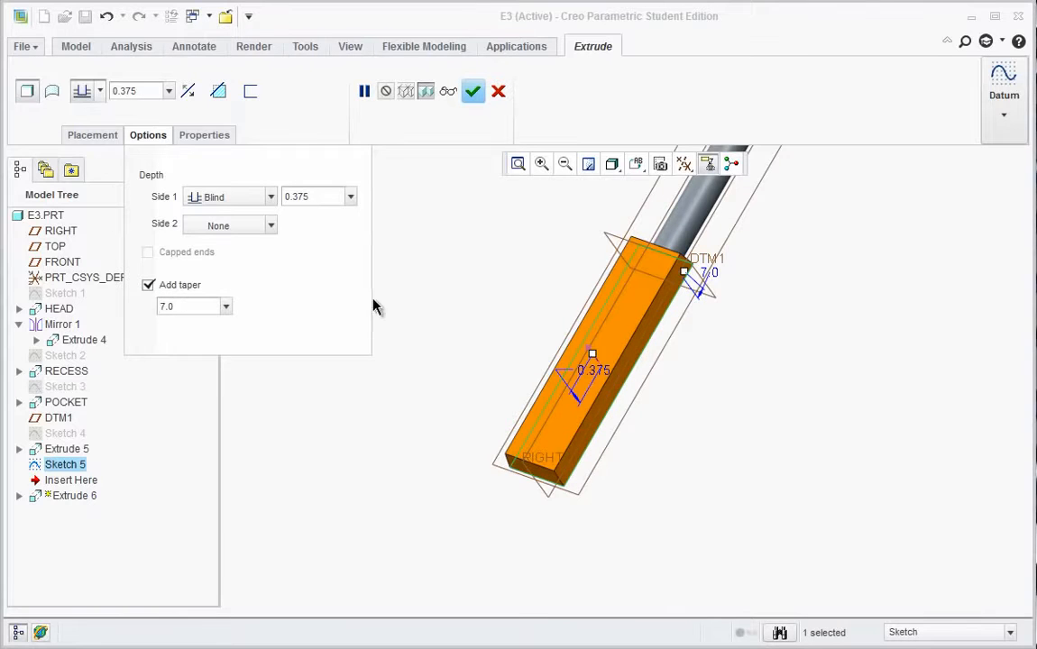
mouse_move(503, 287)
middle_mouse_down()
mouse_move(477, 293)
mouse_move(377, 223)
middle_mouse_up()
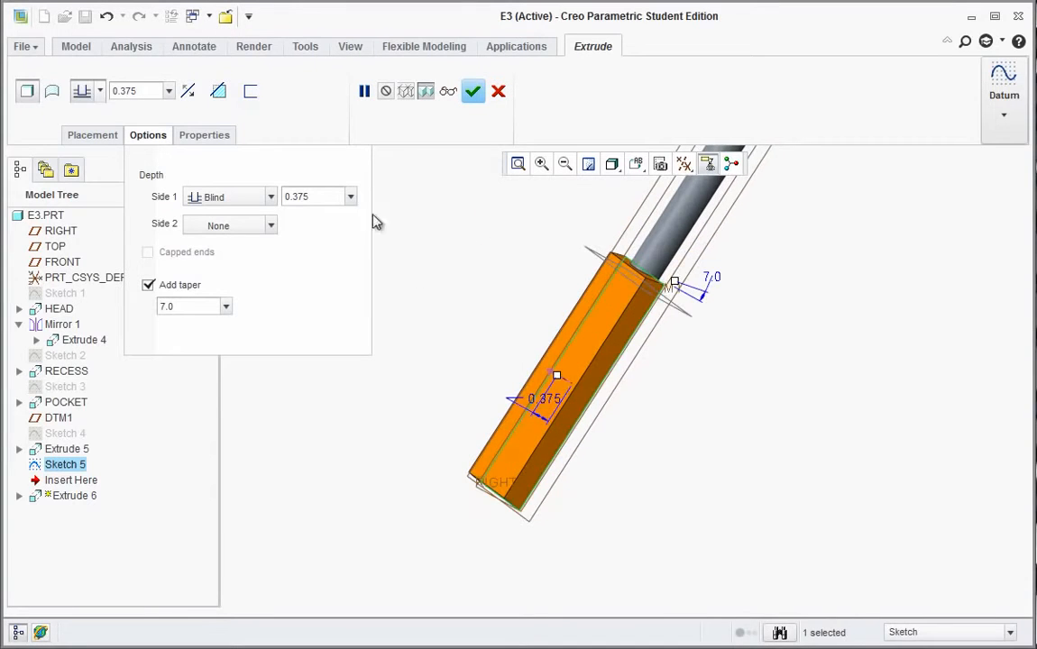
left_click(470, 94)
- Turn off the display of datum planes and datum points
middle_click_drag(521, 297, 532, 287)
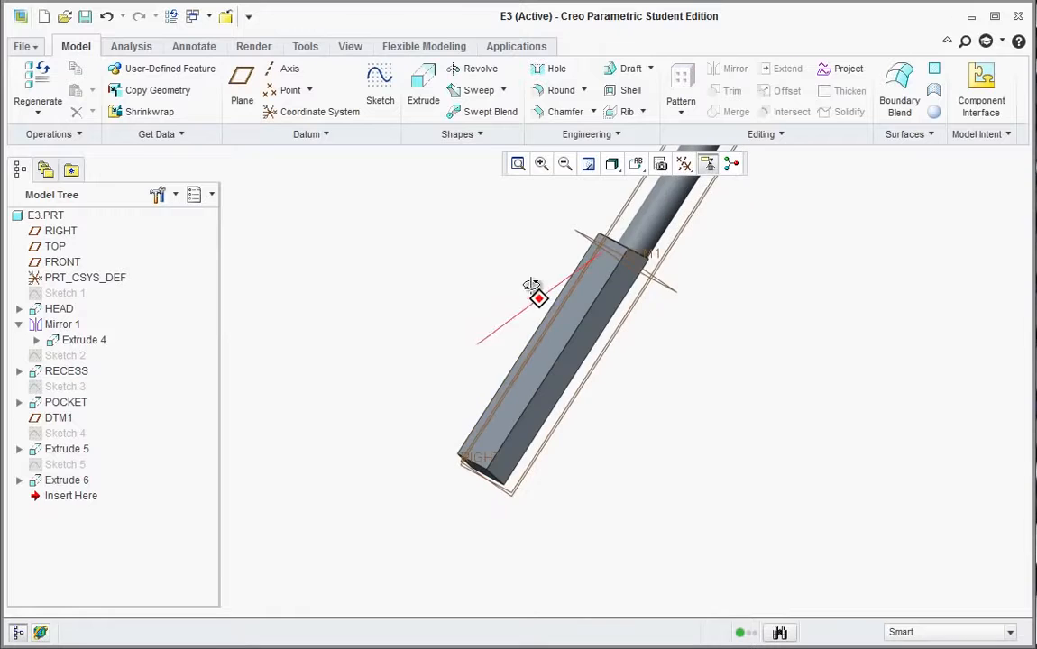
left_click(684, 163)
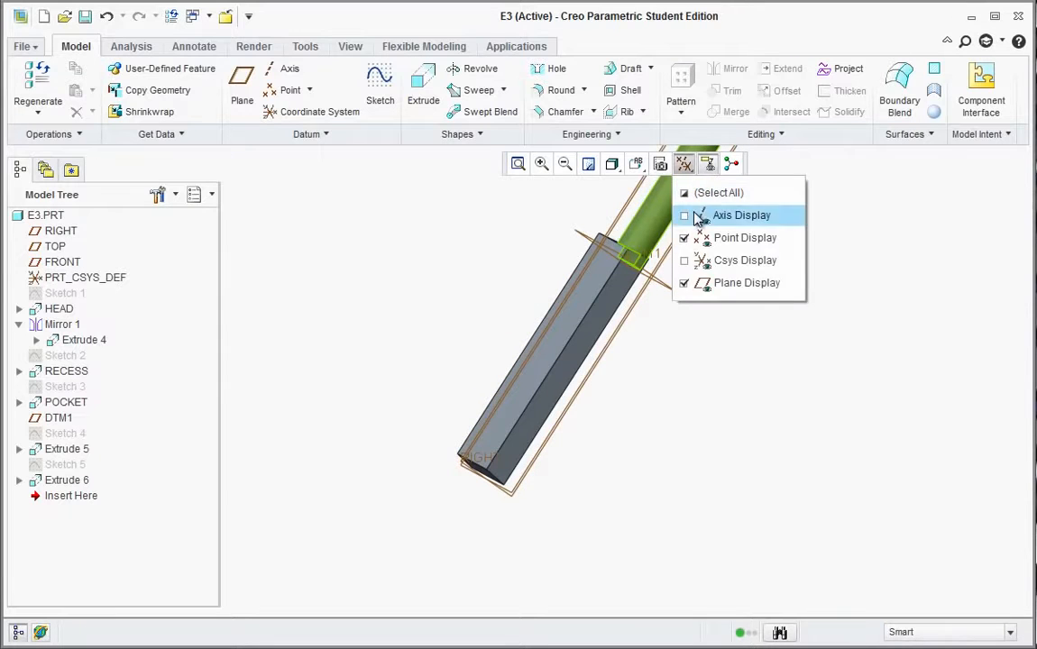
left_click(684, 282)
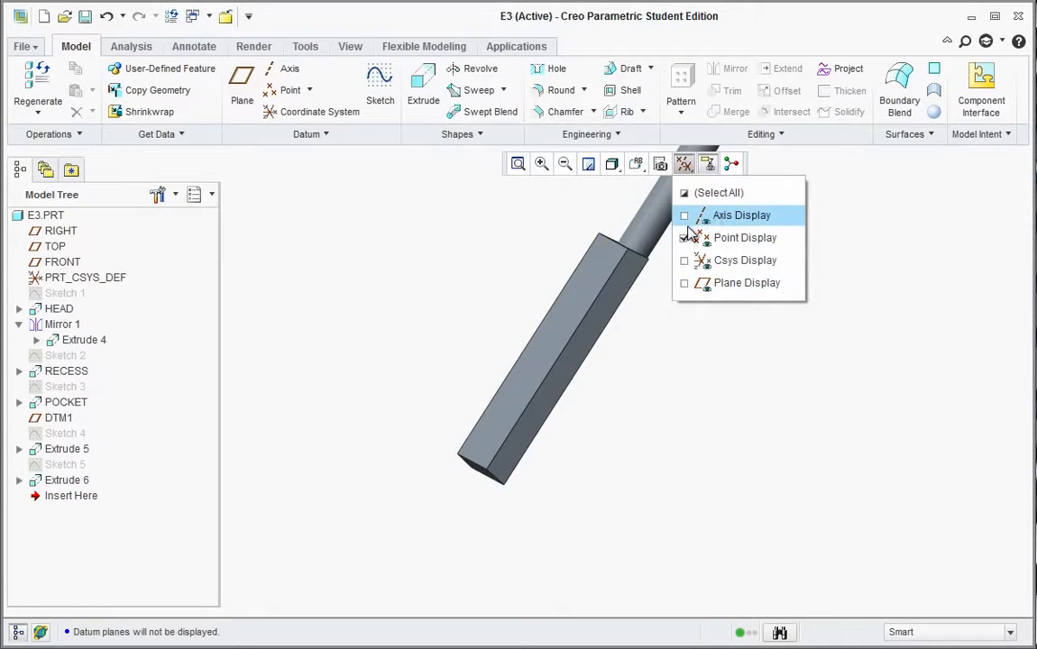
left_click(684, 238)
left_click(537, 241)
- Mirror the tapered grip extrusion about its flat, untapered face to complete the other half of the grip
scroll(356, 387, "up", 3)
scroll(469, 262, "down", 2)
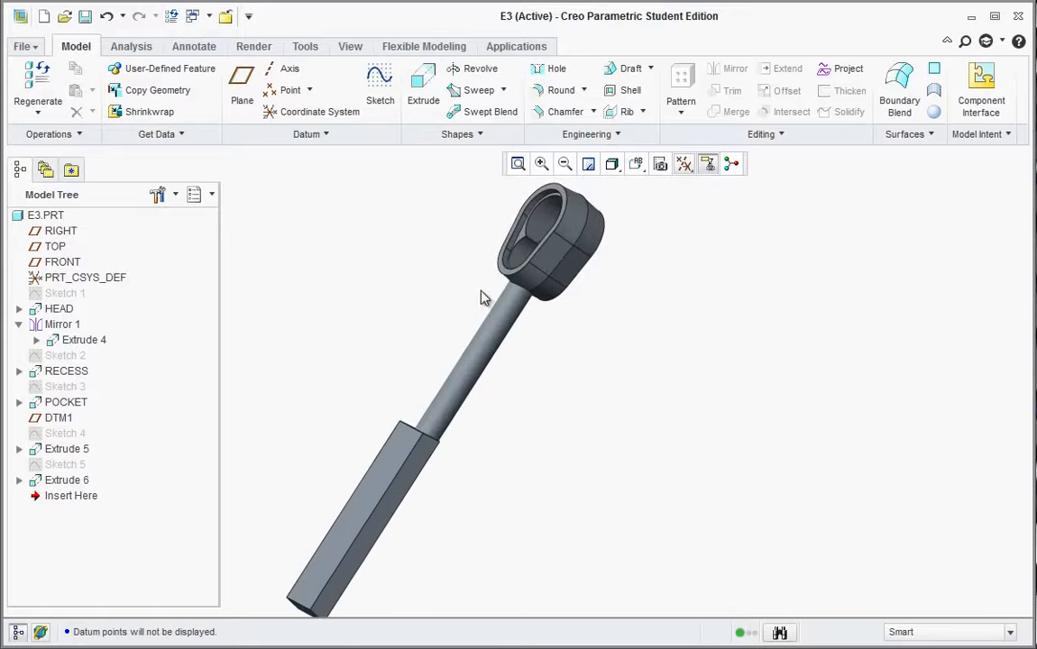
middle_click_drag(480, 298, 255, 359)
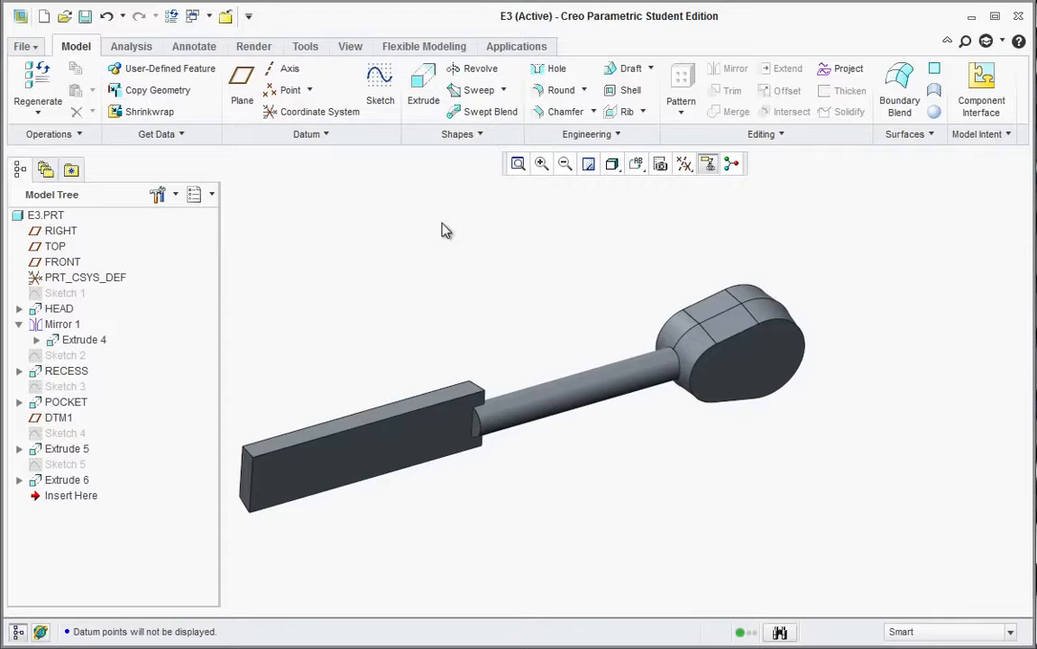
left_click(335, 460)
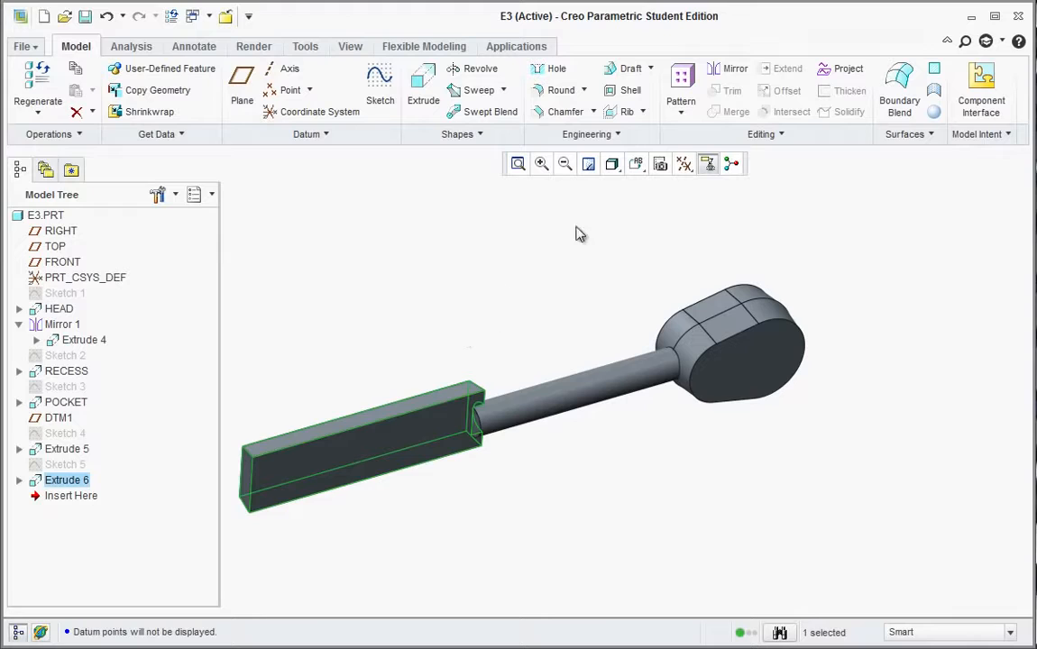
left_click(717, 72)
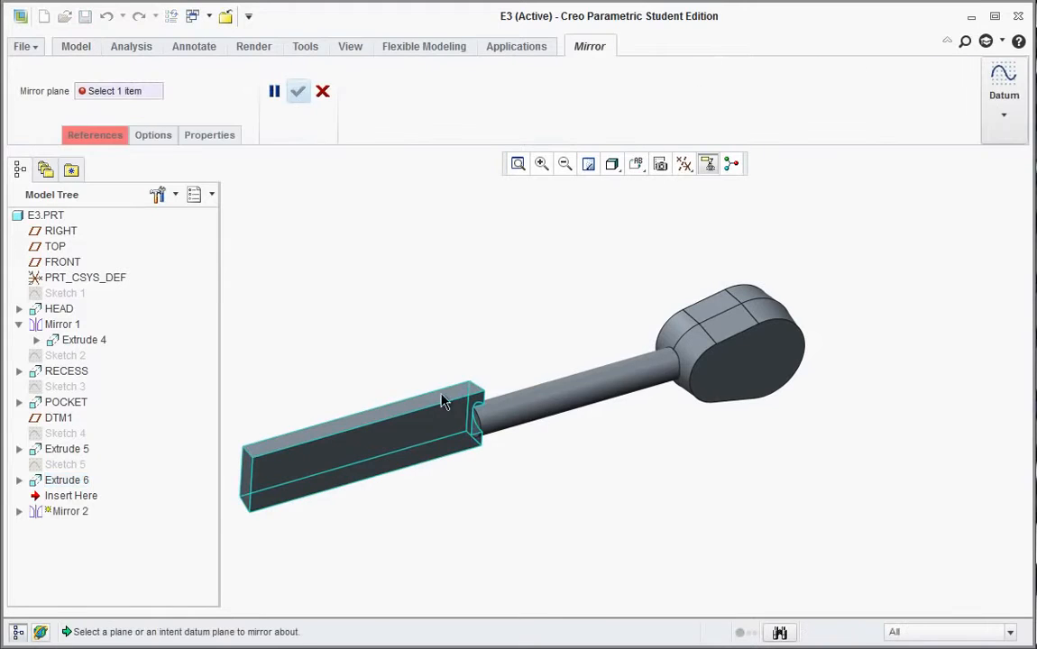
left_click(374, 453)
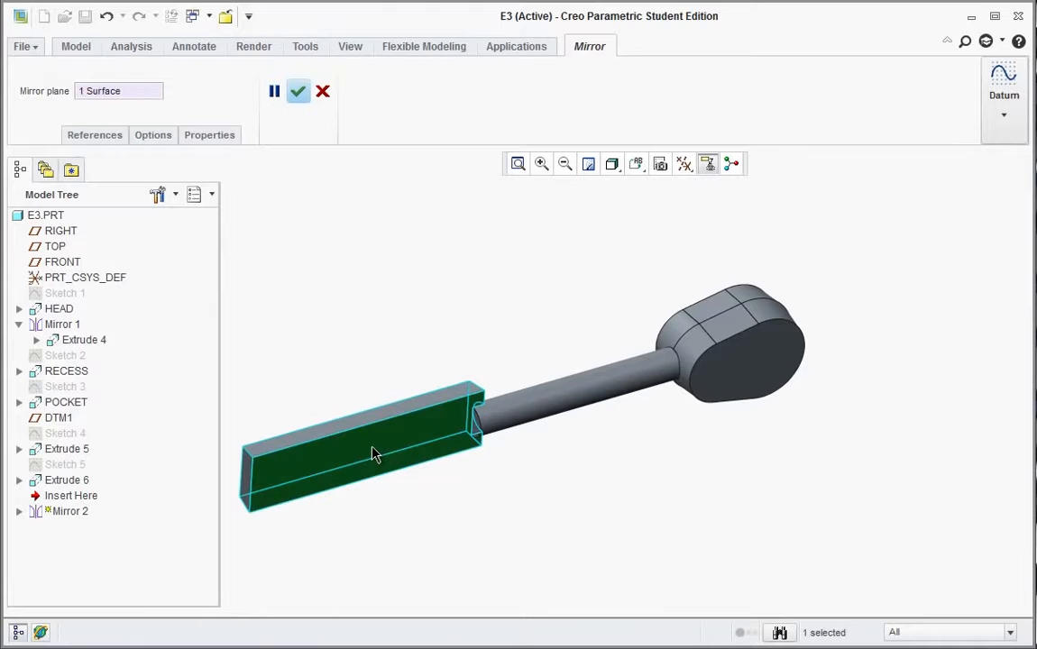
left_click(299, 92)
left_click(375, 288)
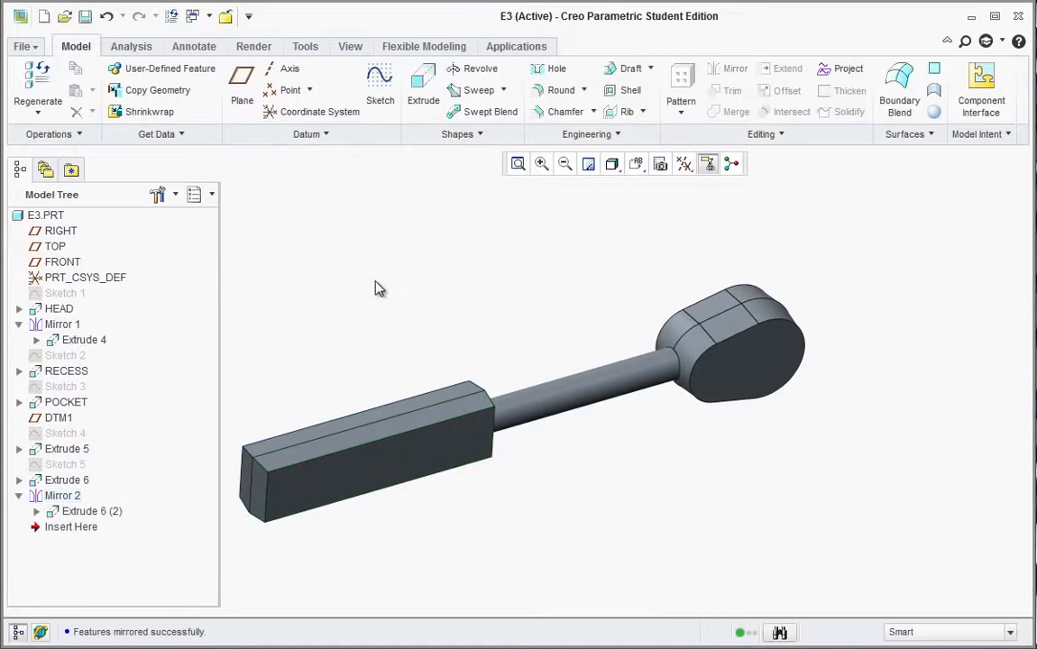
- Examine the mirrored grip and the whole wrench from several angles and in a preset view orientation
middle_click_drag(375, 288, 405, 317)
scroll(414, 334, "up", 3)
scroll(487, 332, "down", 5)
scroll(493, 180, "down", 4)
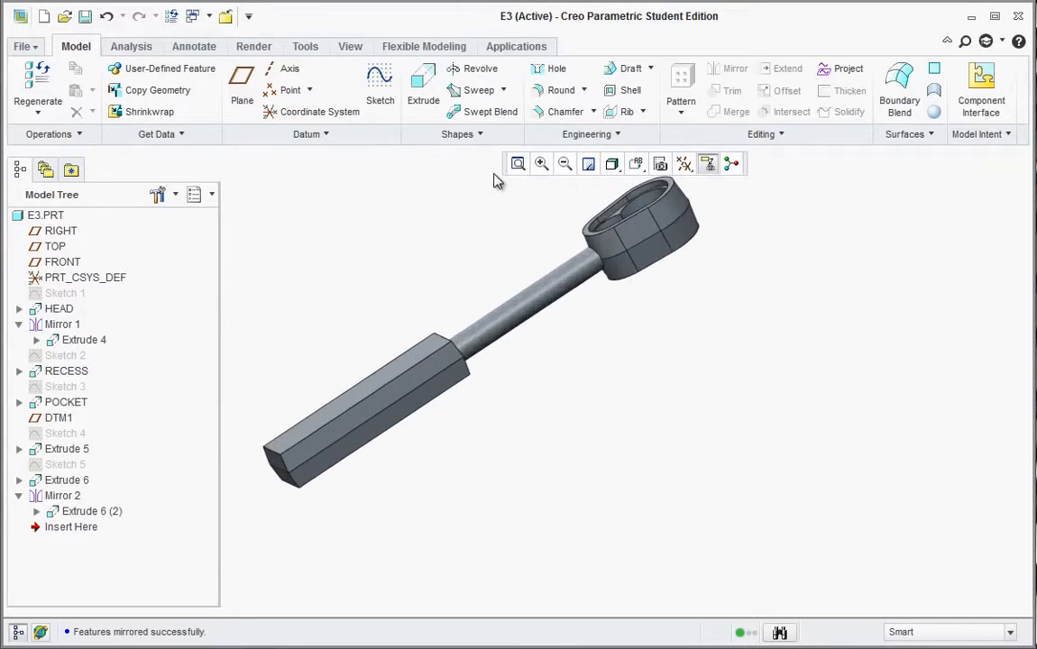
middle_click_drag(491, 261, 524, 272)
scroll(363, 234, "up", 4)
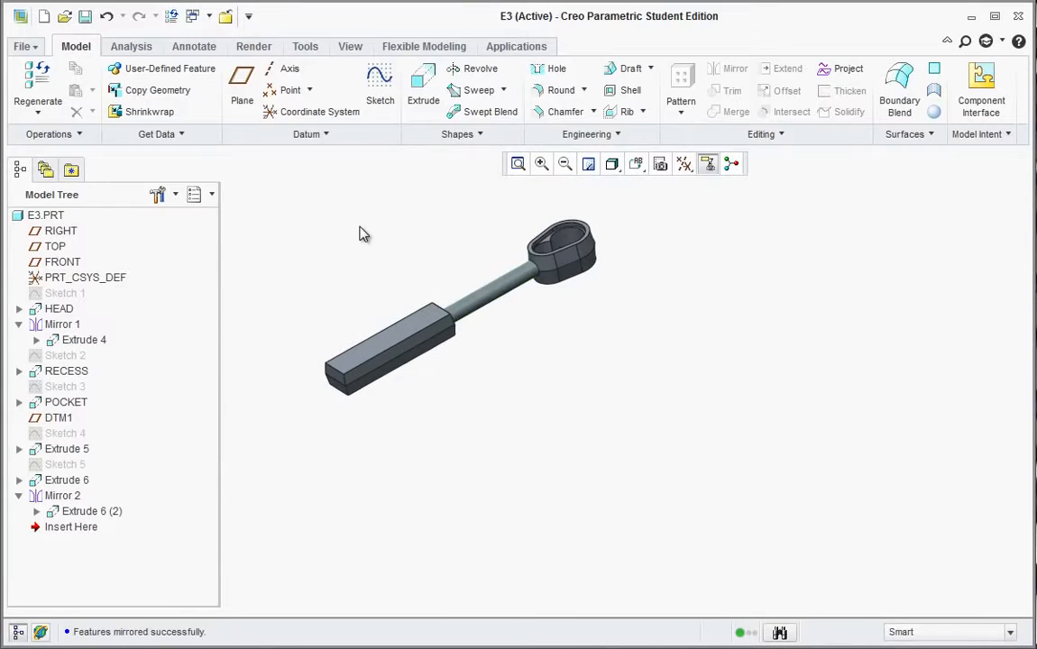
scroll(374, 243, "down", 3)
middle_click_drag(595, 320, 584, 327)
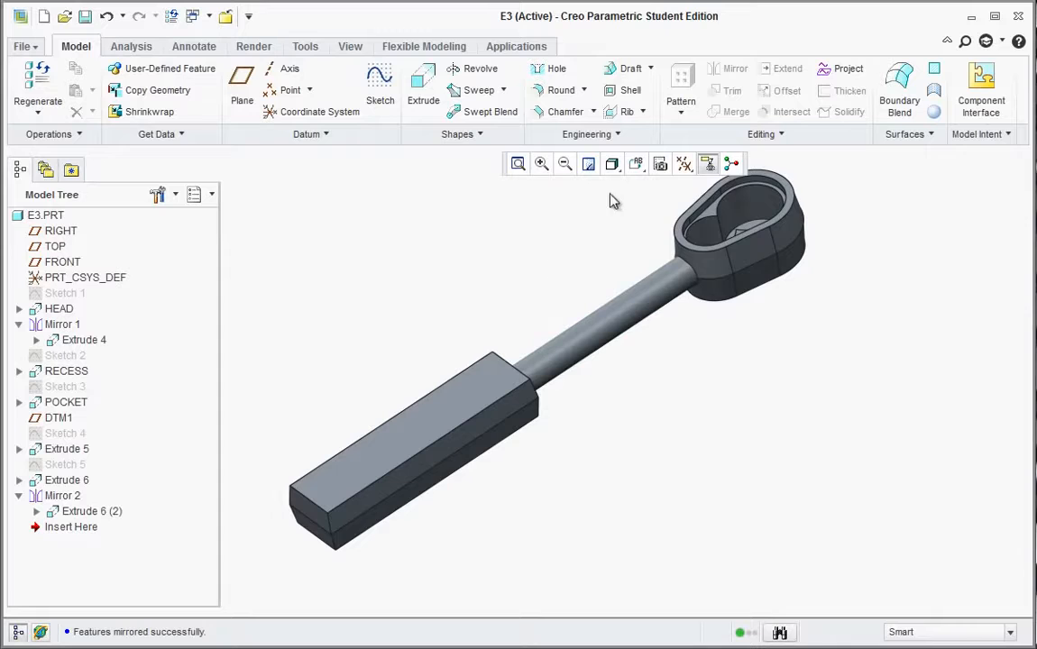
left_click(637, 165)
left_click(652, 192)
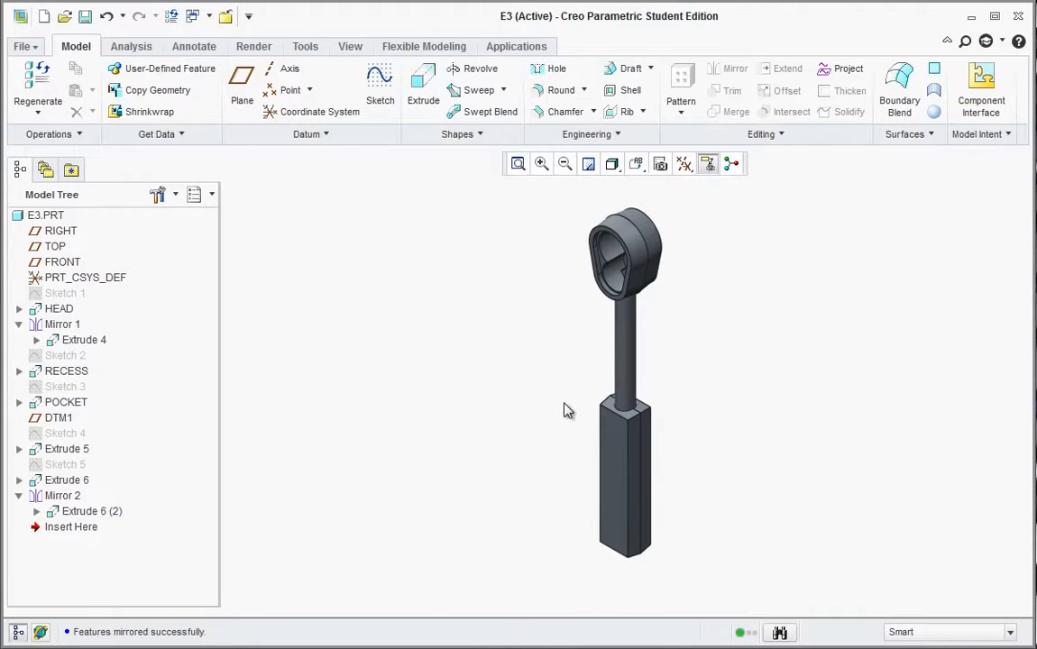
- Start a round with a 0.10 radius and select the long corner edges of the grip
middle_click_drag(593, 441, 595, 465)
scroll(631, 541, "up", 6)
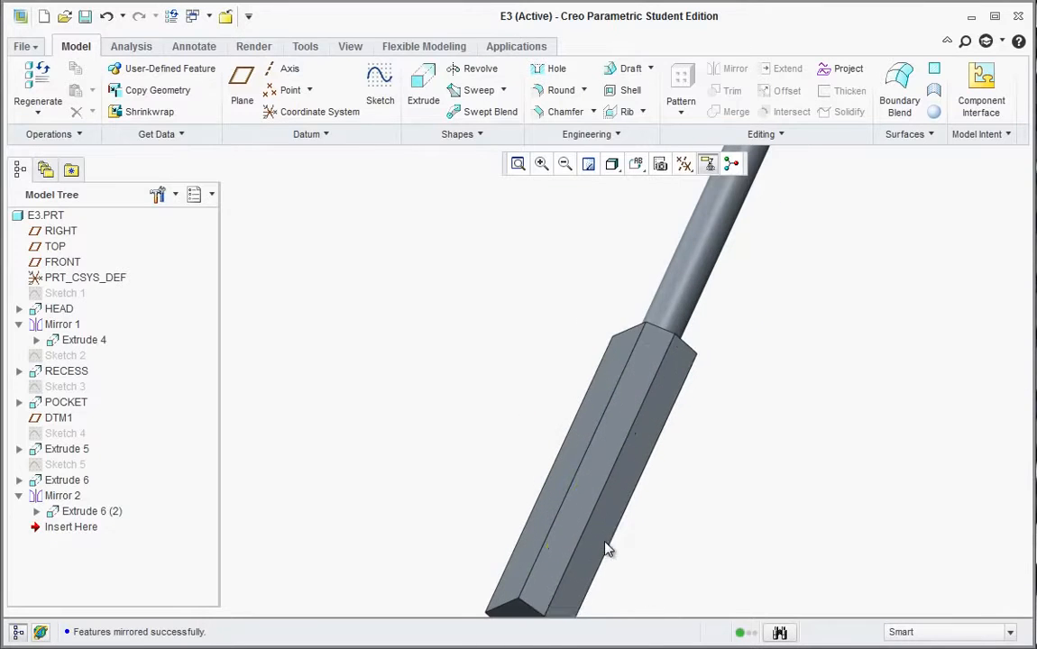
middle_click_drag(559, 386, 556, 393)
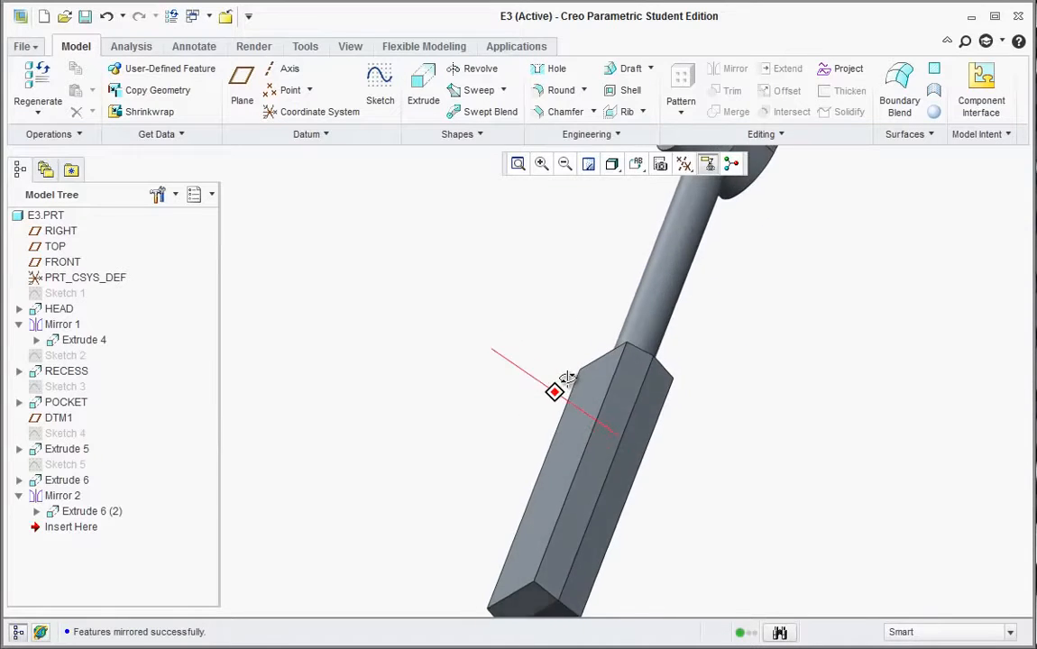
left_click(545, 94)
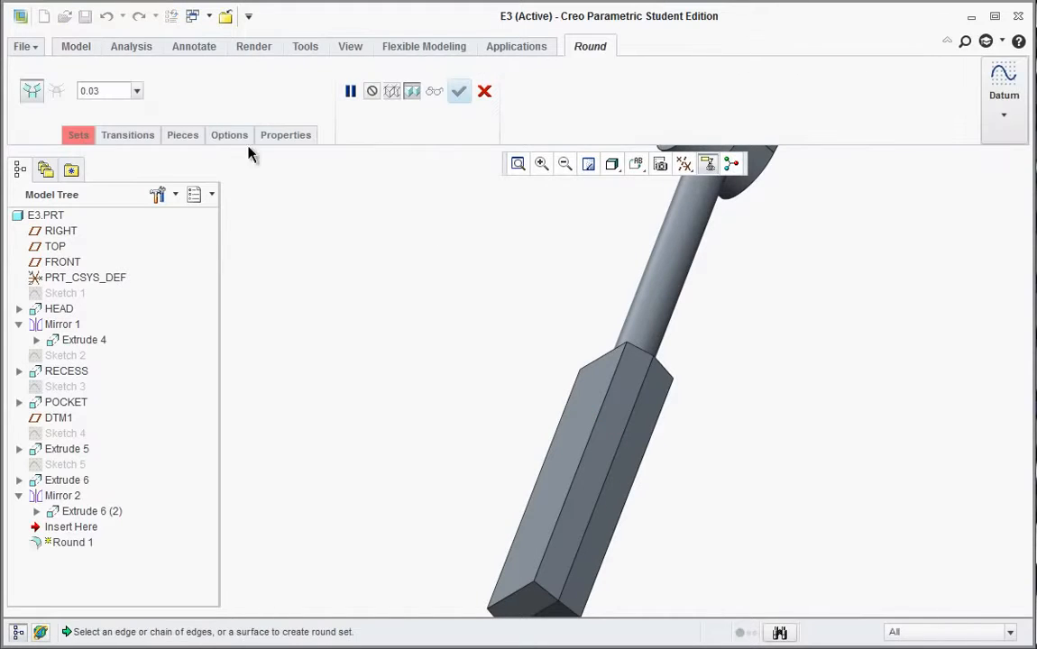
type("0.10")
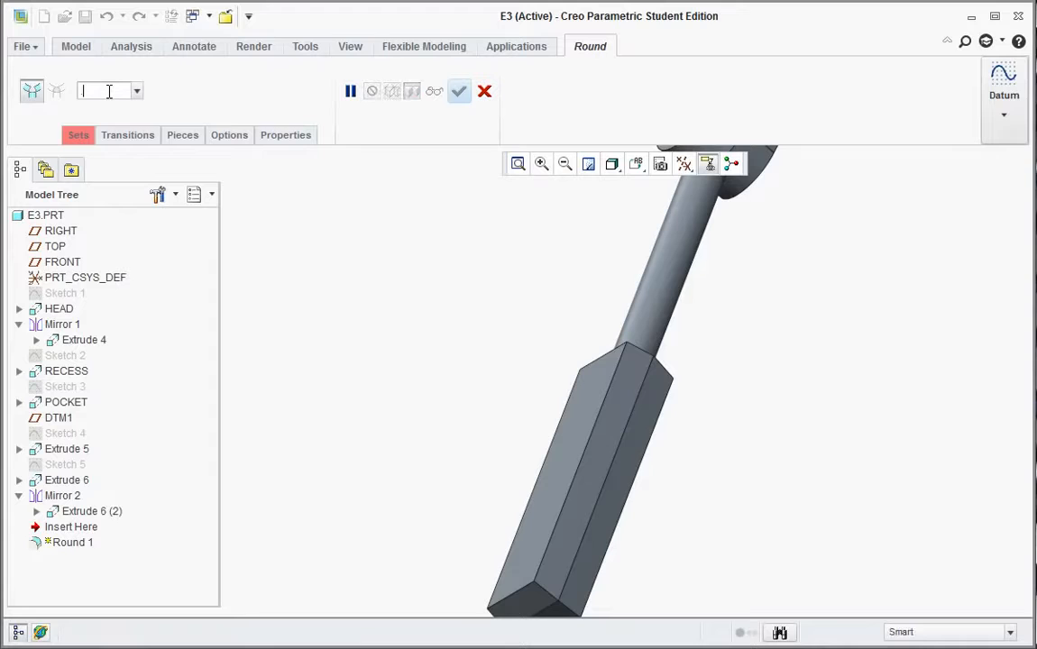
left_click(578, 452)
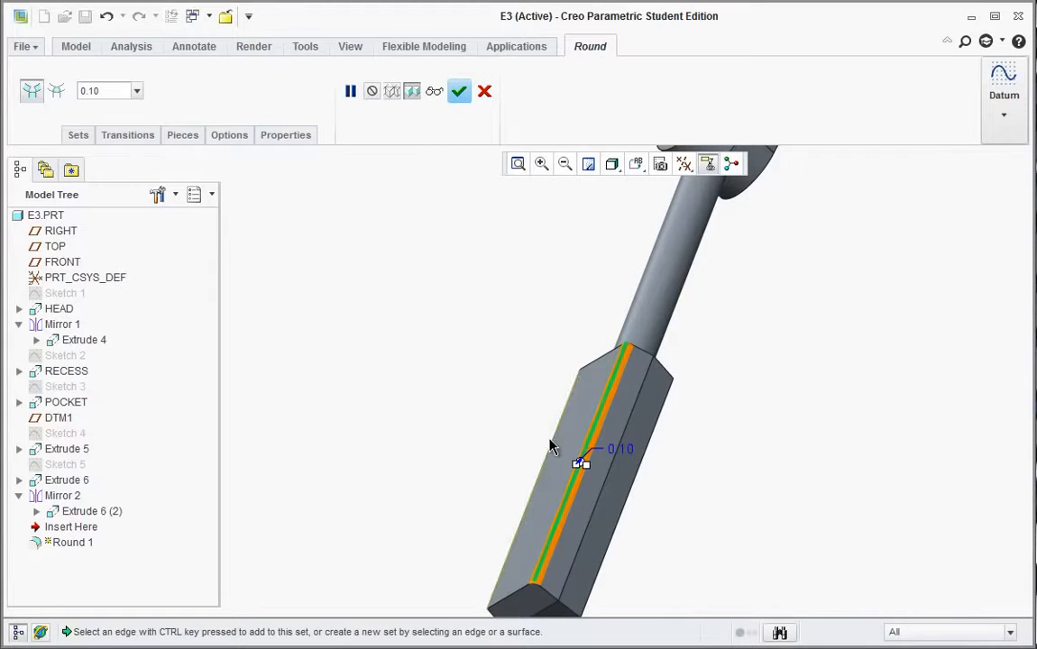
left_click(536, 486, "ctrl")
left_click(629, 494, "ctrl")
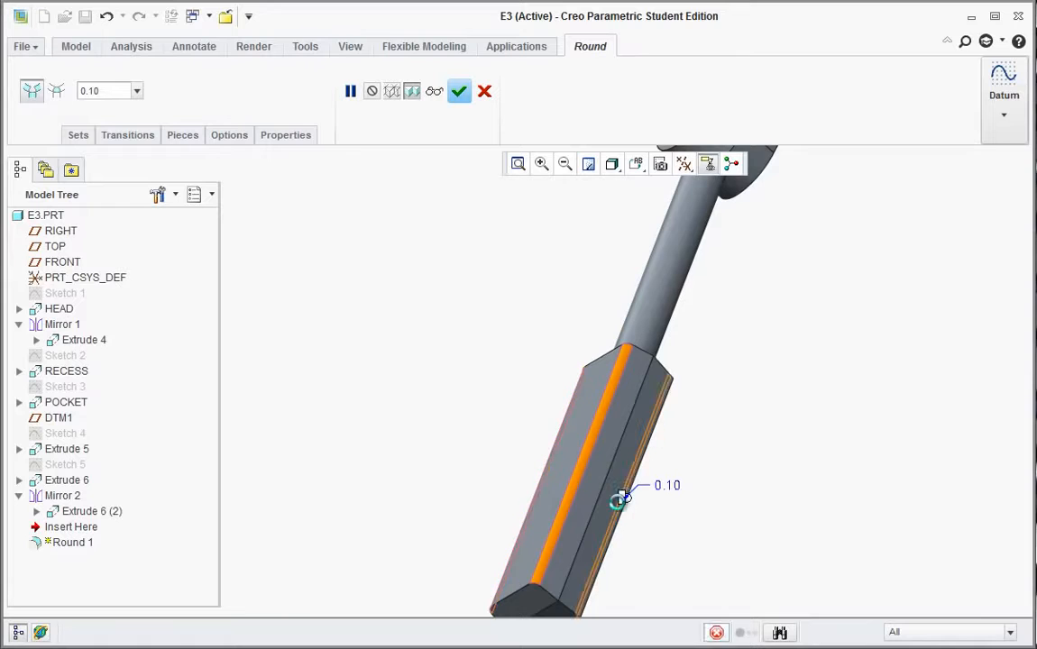
scroll(609, 520, "up", 3)
scroll(567, 568, "down", 3)
left_click(584, 566)
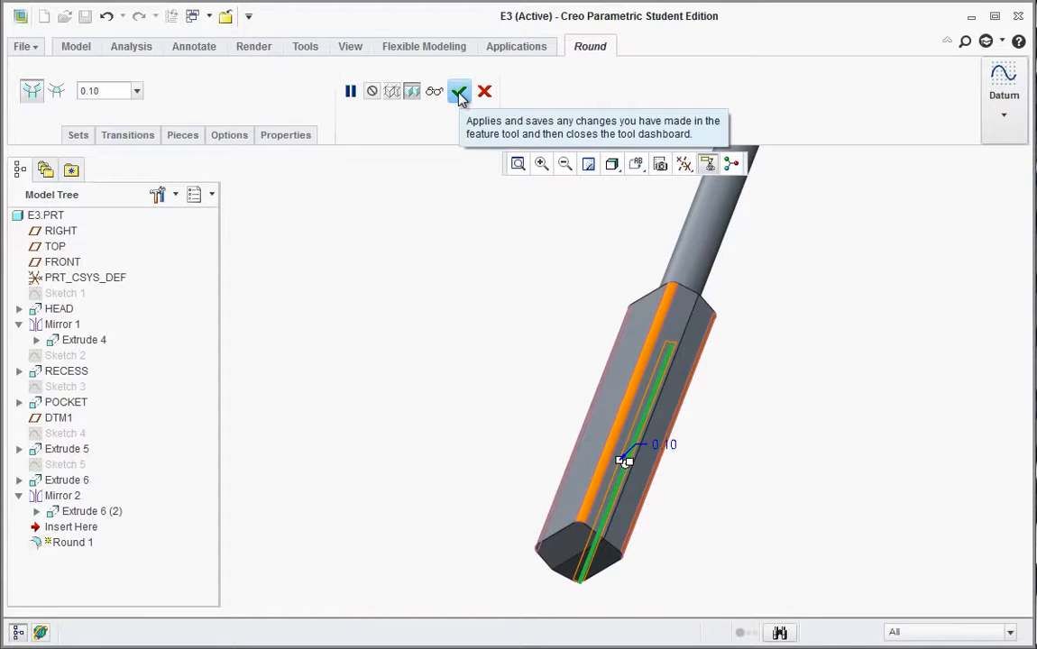
- Add the outer rim edges on both faces of the head to the 0.10 round and complete the feature
scroll(546, 526, "up", 3)
scroll(664, 245, "down", 4)
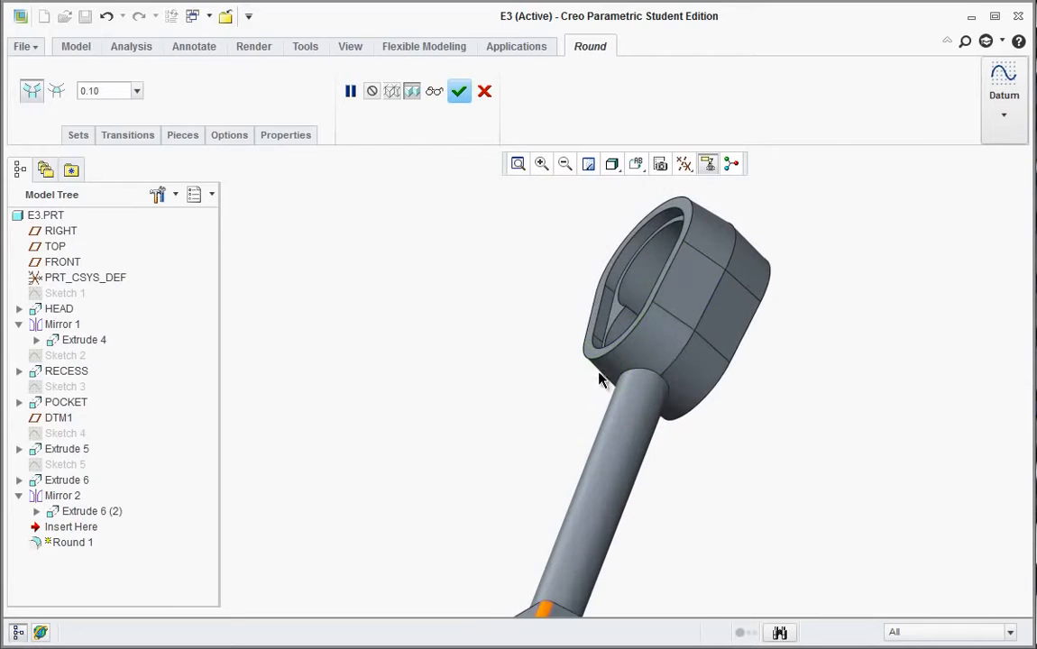
left_click(590, 363)
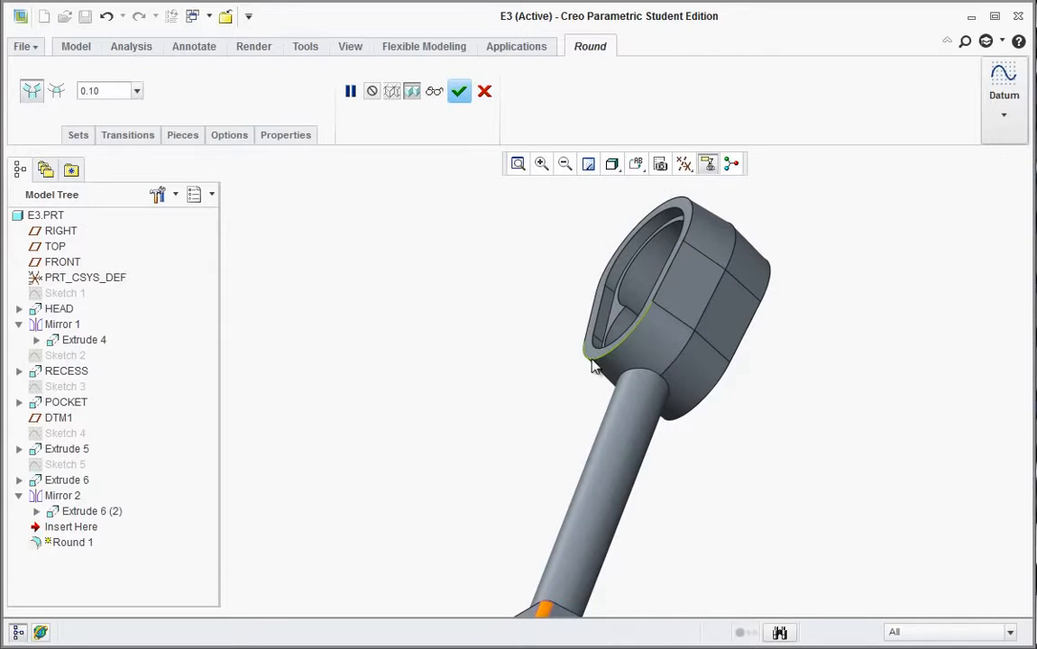
left_click(695, 408)
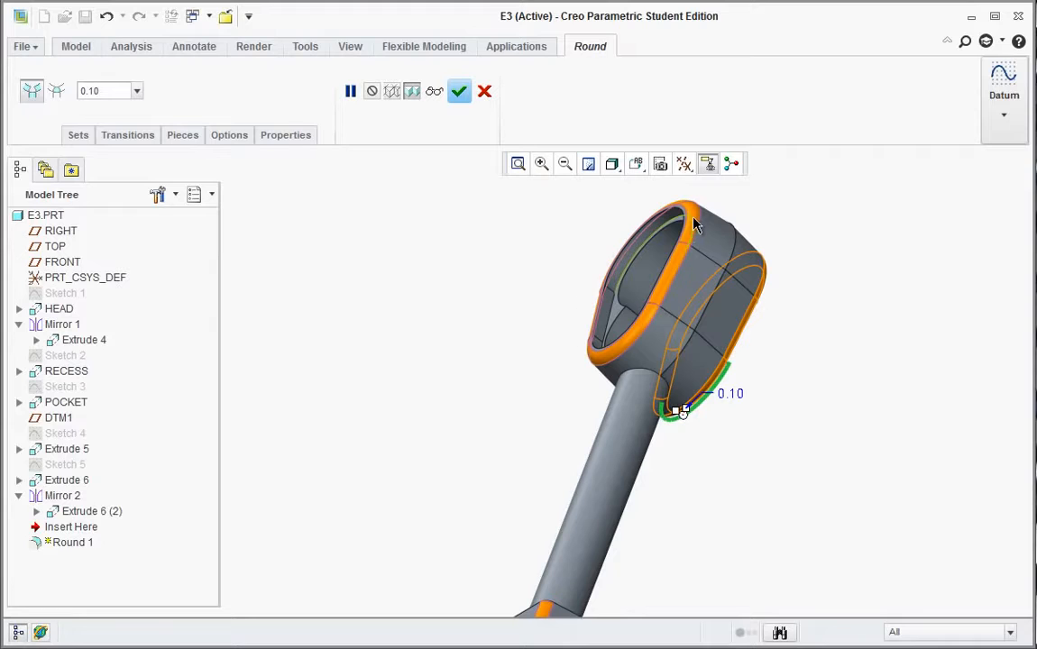
scroll(531, 495, "up", 2)
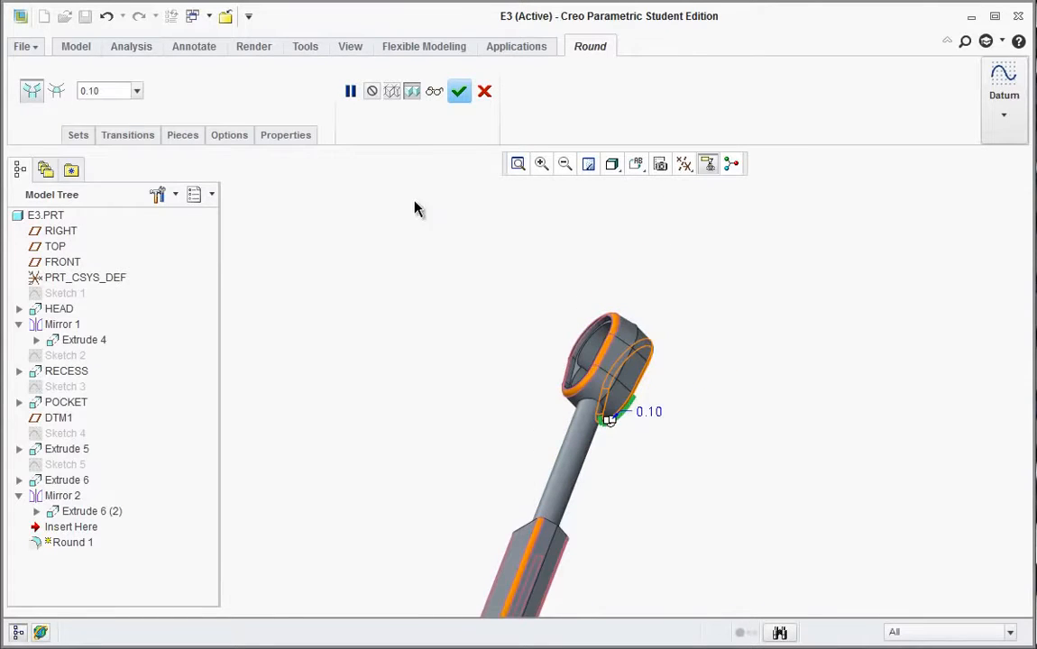
left_click(458, 93)
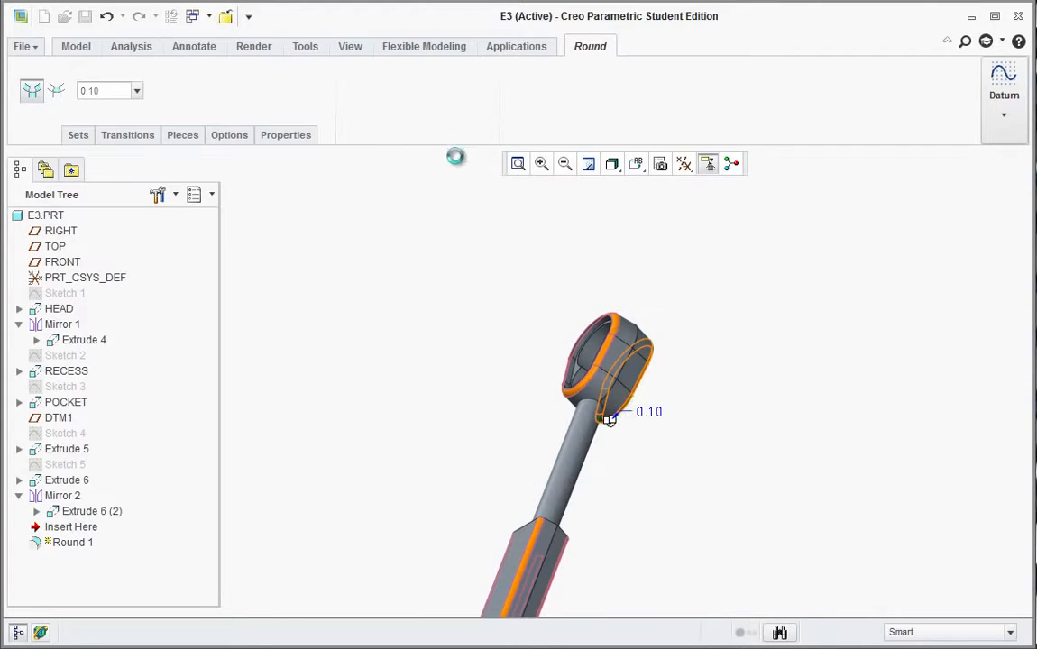
left_click(412, 374)
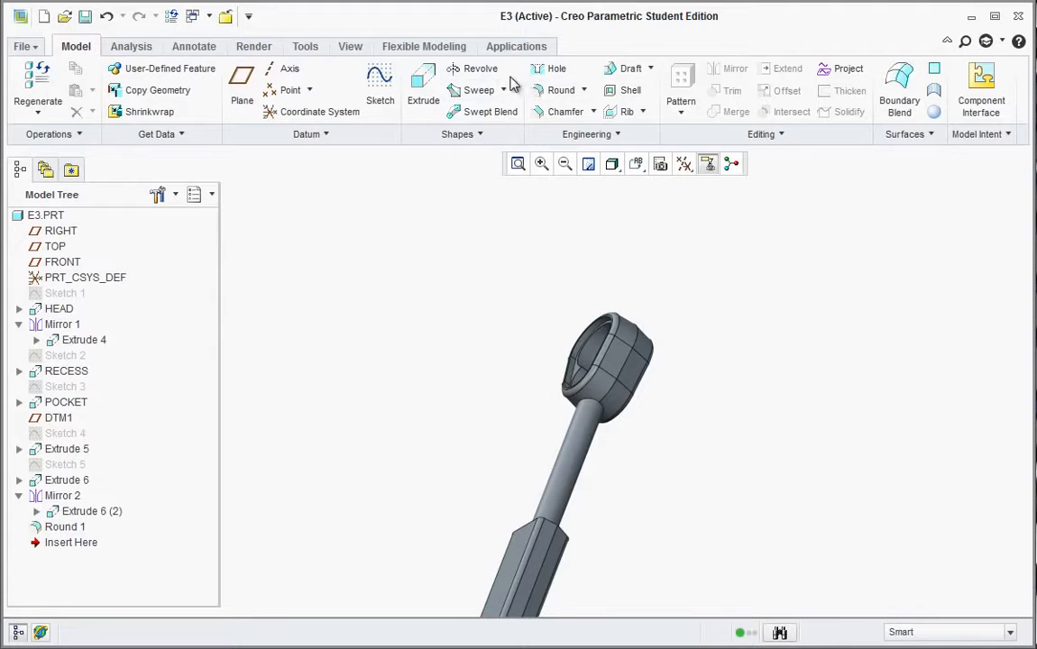
- Start a second round with a 0.06 radius and select the perimeter edges of the grip's free end
left_click(559, 90)
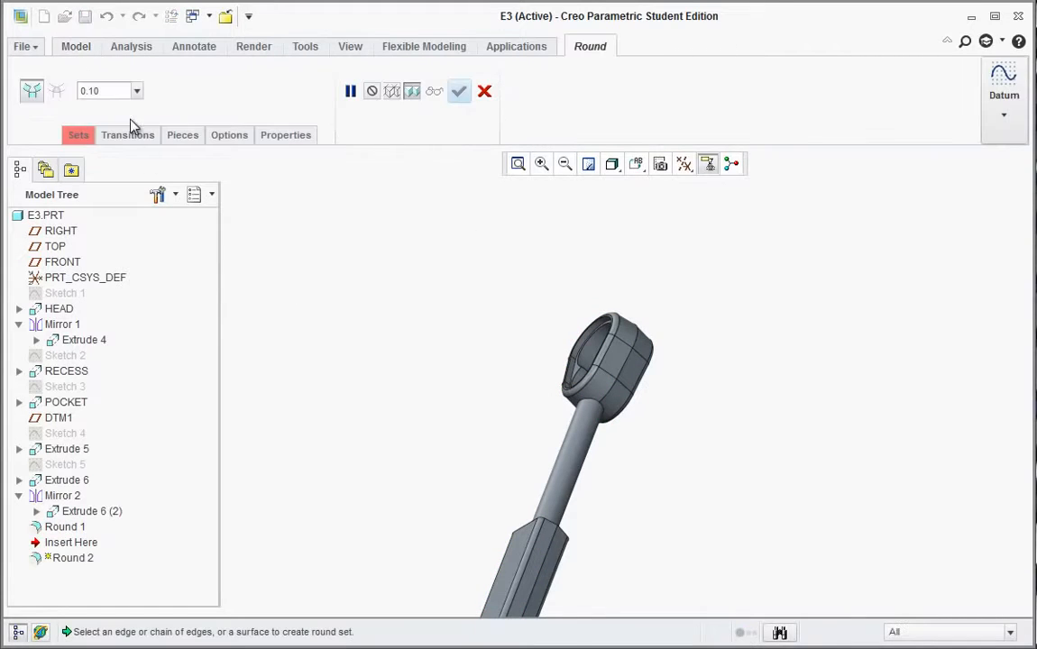
double_click(117, 91)
type("0.06")
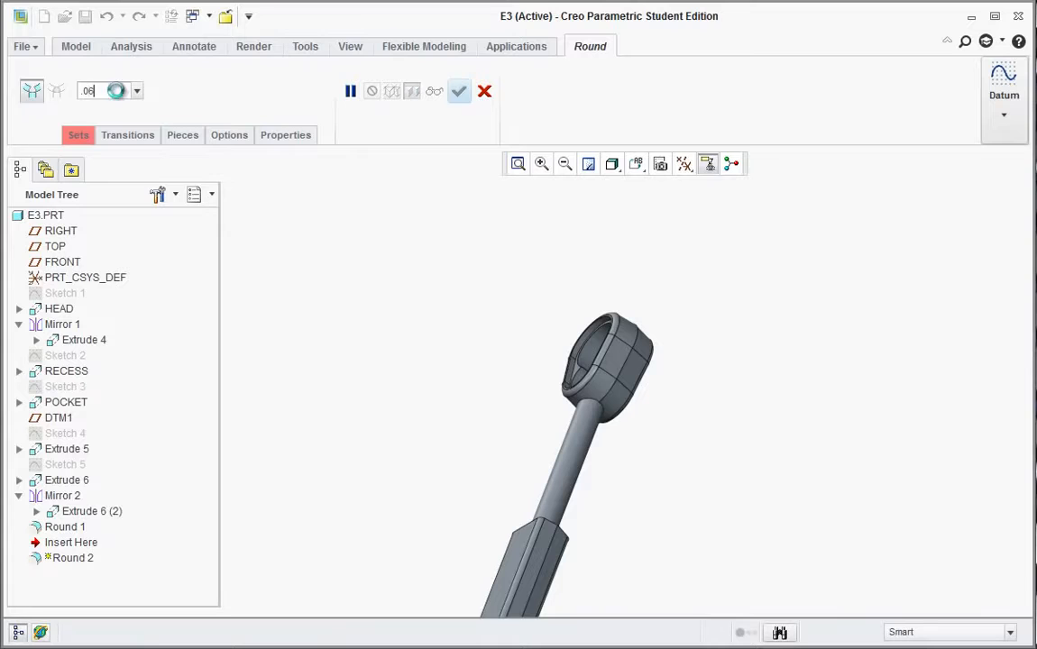
key("Return")
scroll(532, 446, "down", 3)
scroll(534, 507, "up", 5)
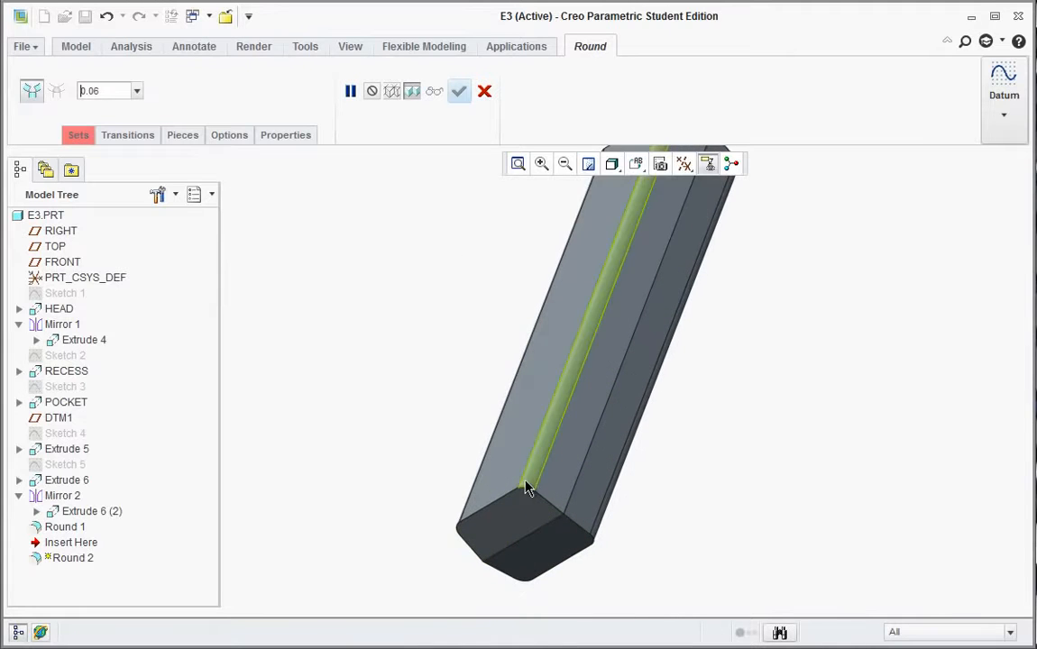
left_click(515, 491)
left_click(584, 552, "ctrl")
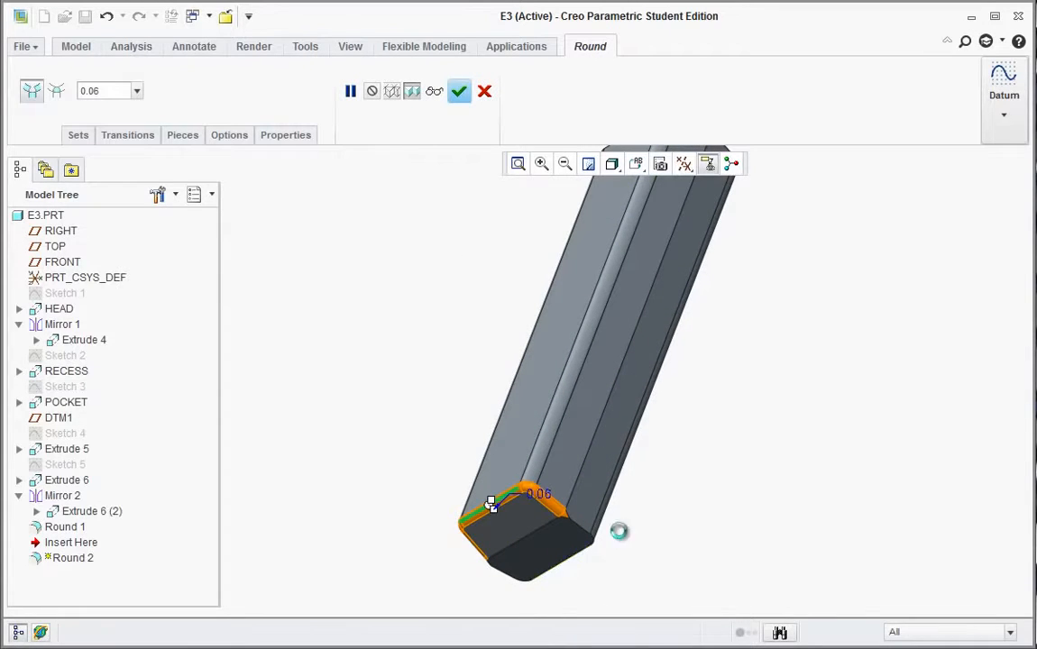
- Add the perimeter edges of the grip's shaft-side end to the 0.06 round
scroll(695, 348, "up", 3)
scroll(699, 245, "down", 3)
left_click(681, 271)
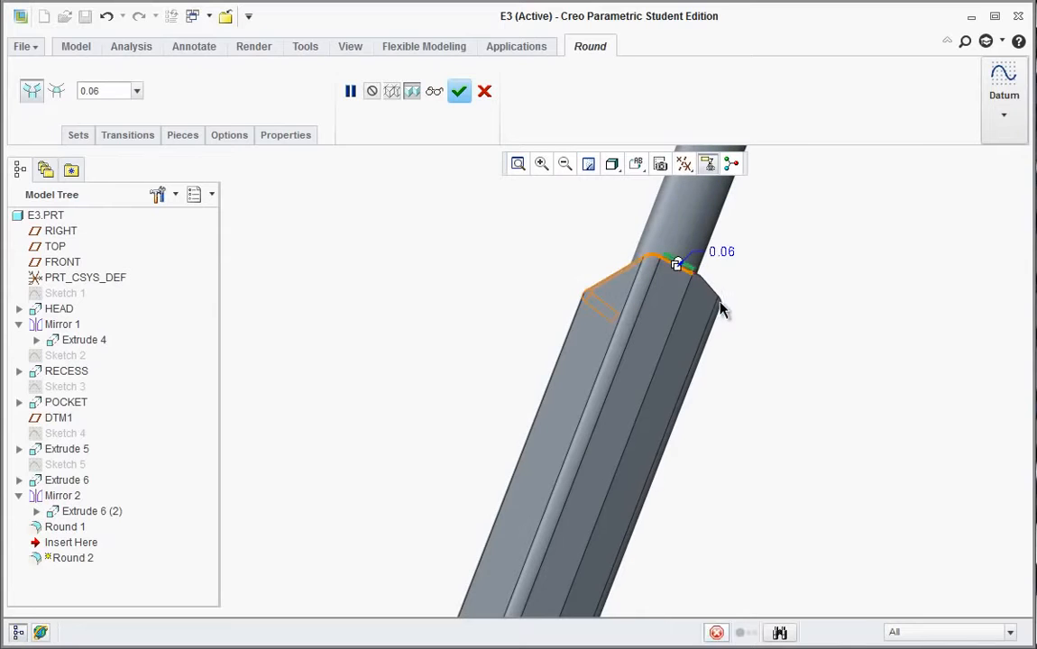
scroll(735, 313, "down", 3)
scroll(753, 198, "up", 4)
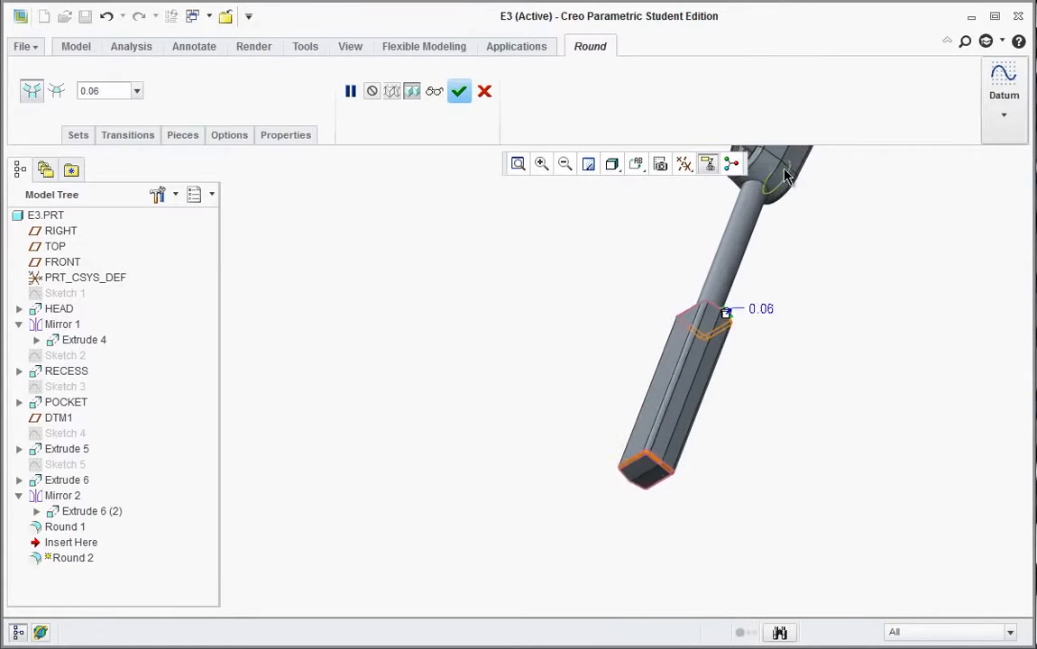
- Add the shaft's junction edges with the head and the grip to the 0.06 round and complete the feature
left_click(749, 197)
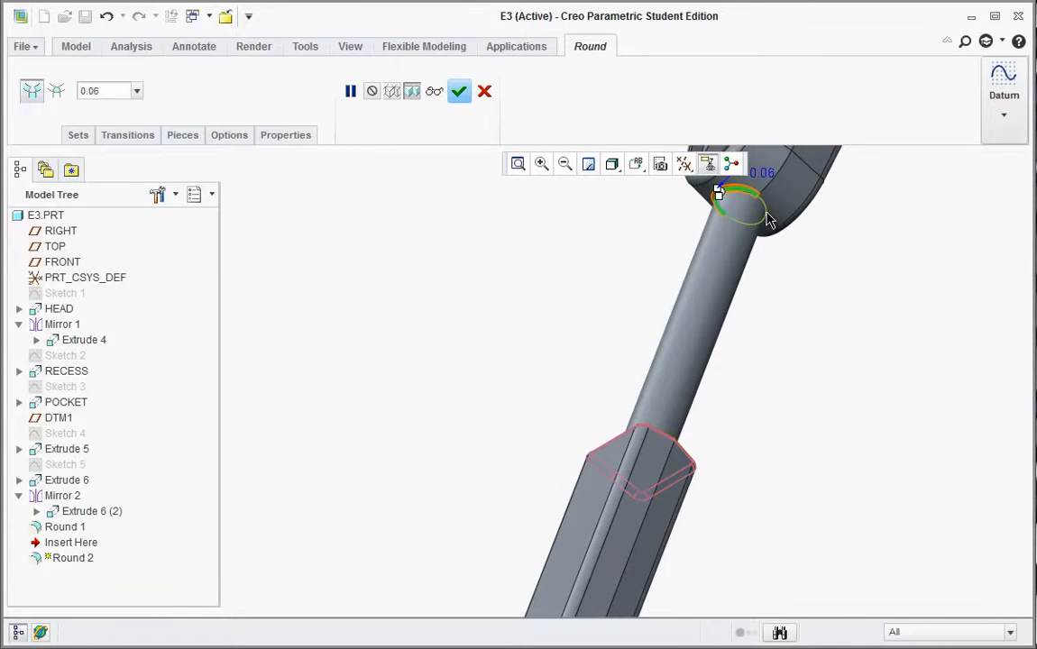
left_click(767, 218, "ctrl")
middle_click_drag(660, 445, 623, 383)
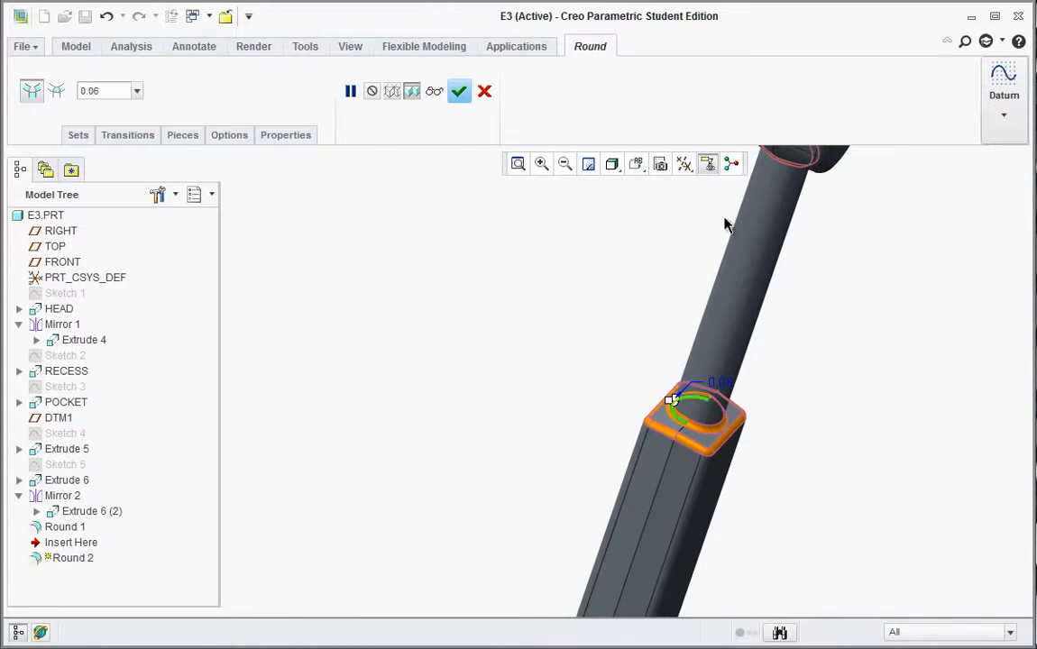
left_click(459, 90)
left_click(580, 356)
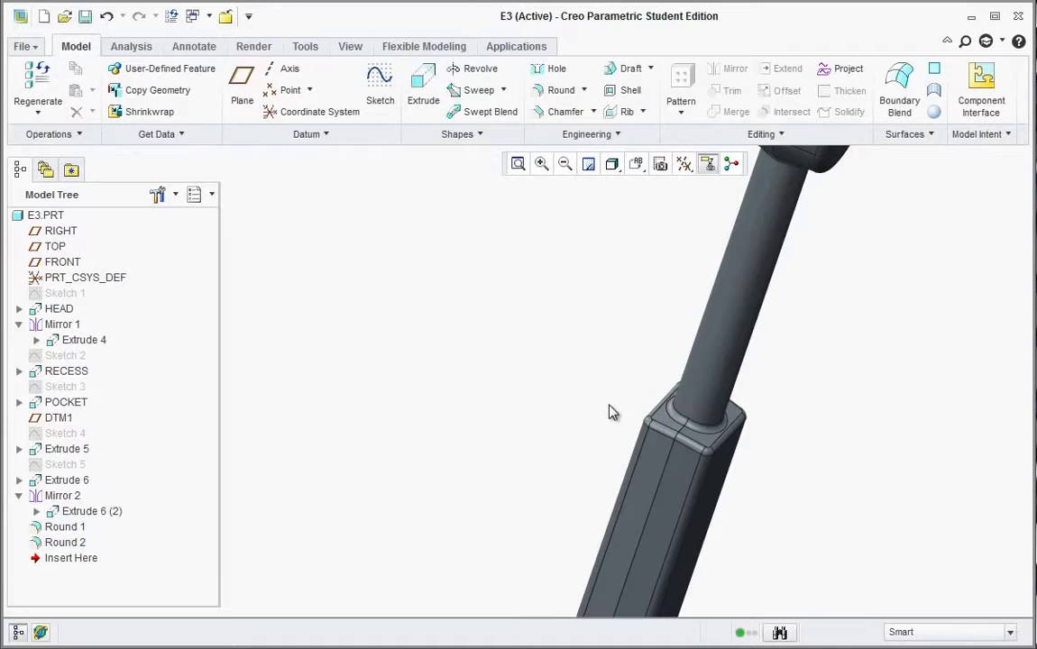
- Start a new sketch on the floor of the double-circle pocket in the head
scroll(611, 409, "up", 3)
mouse_move(658, 332)
middle_mouse_down()
mouse_move(751, 332)
mouse_move(747, 298)
mouse_move(791, 444)
middle_mouse_up()
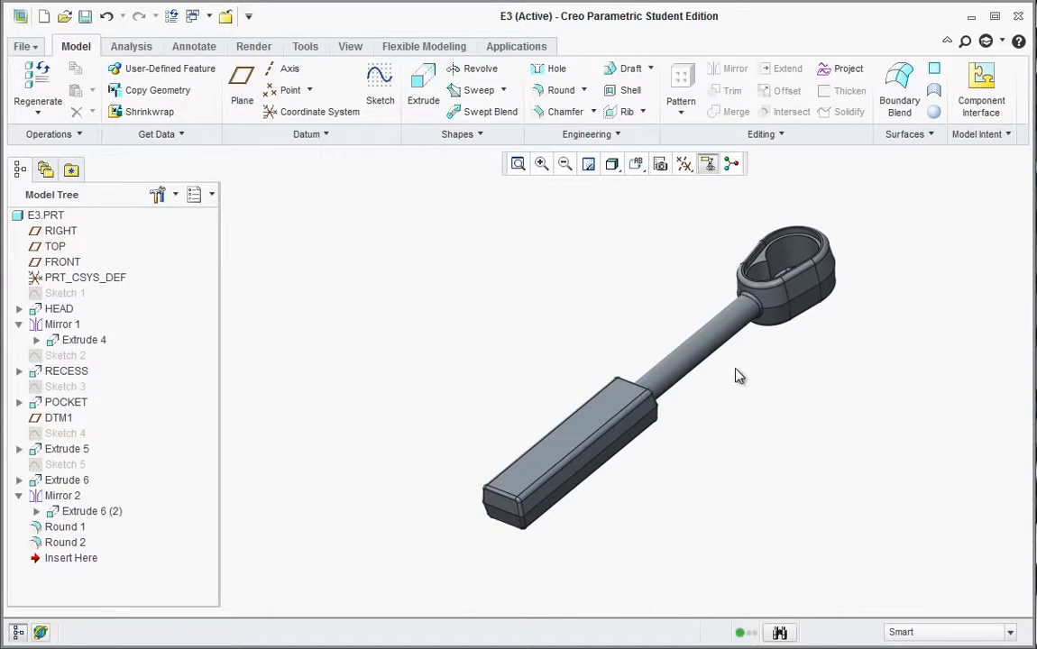
mouse_move(736, 375)
middle_mouse_down()
mouse_move(793, 289)
mouse_move(777, 291)
middle_mouse_up()
scroll(799, 261, "down", 3)
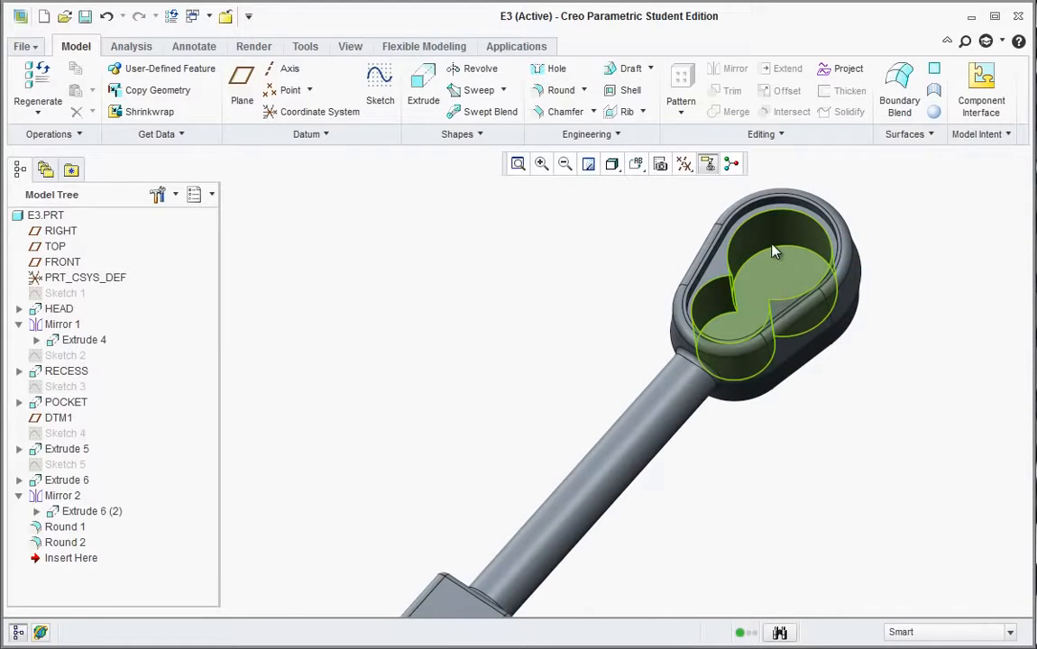
left_click(386, 90)
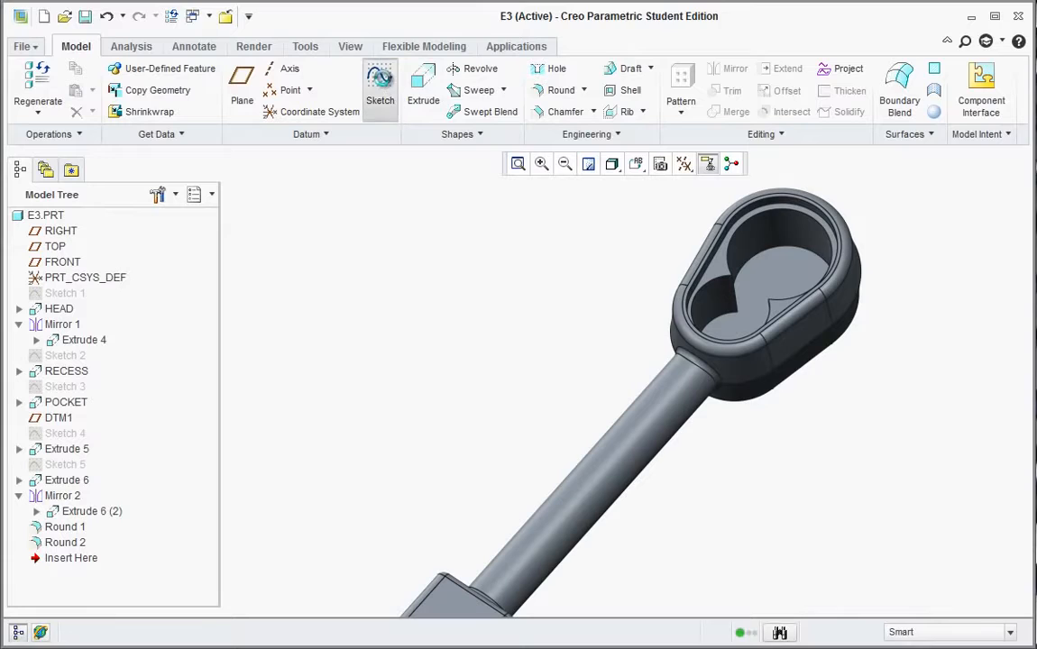
left_click(788, 284)
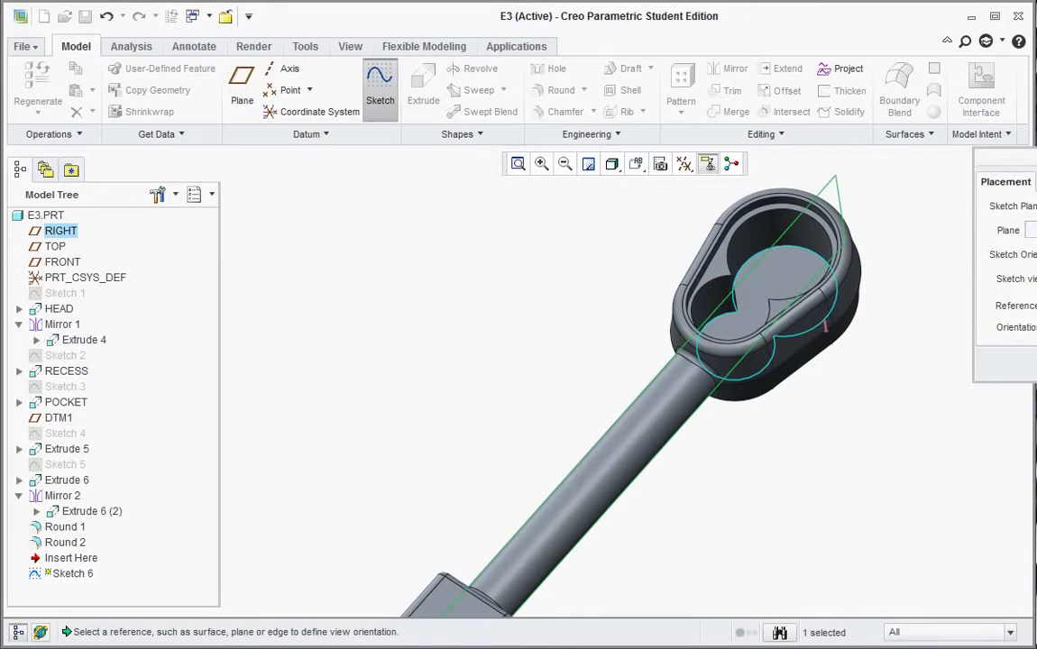
left_click(964, 368)
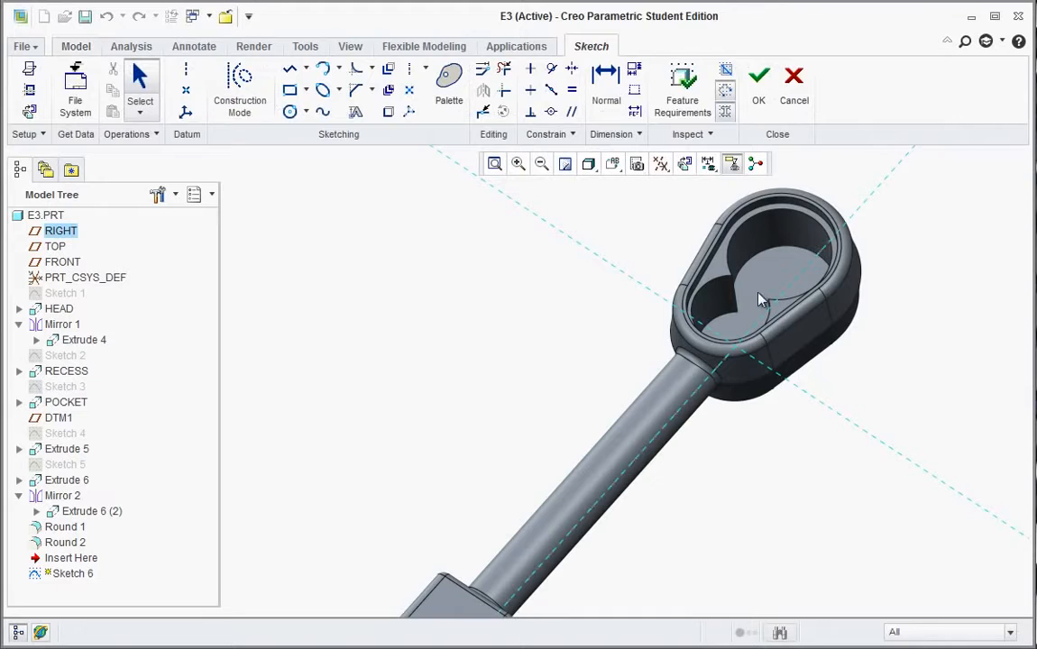
middle_click_drag(745, 301, 749, 310)
scroll(798, 262, "down", 3)
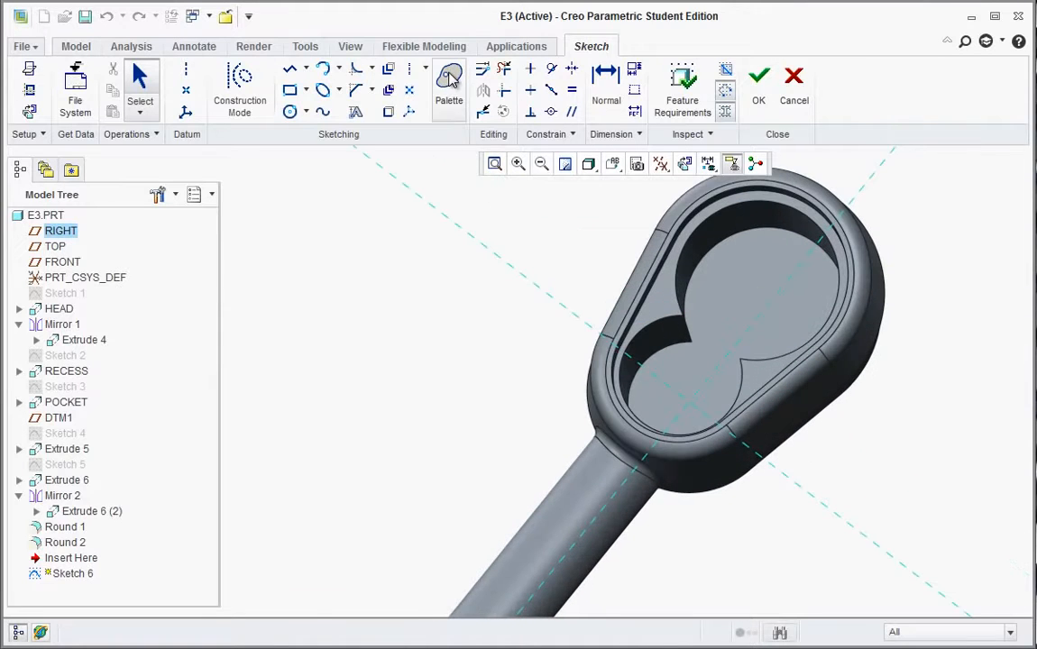
- Sketch a circle about 0.34 in diameter, concentric with the larger arc of the pocket
left_click(289, 111)
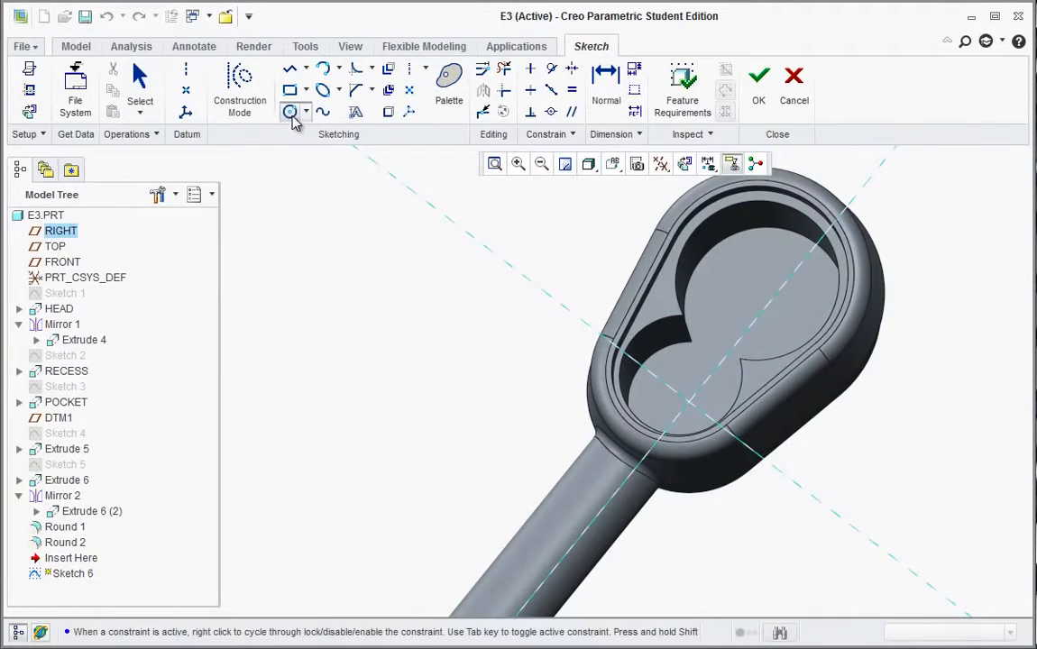
left_click(307, 112)
left_click(301, 157)
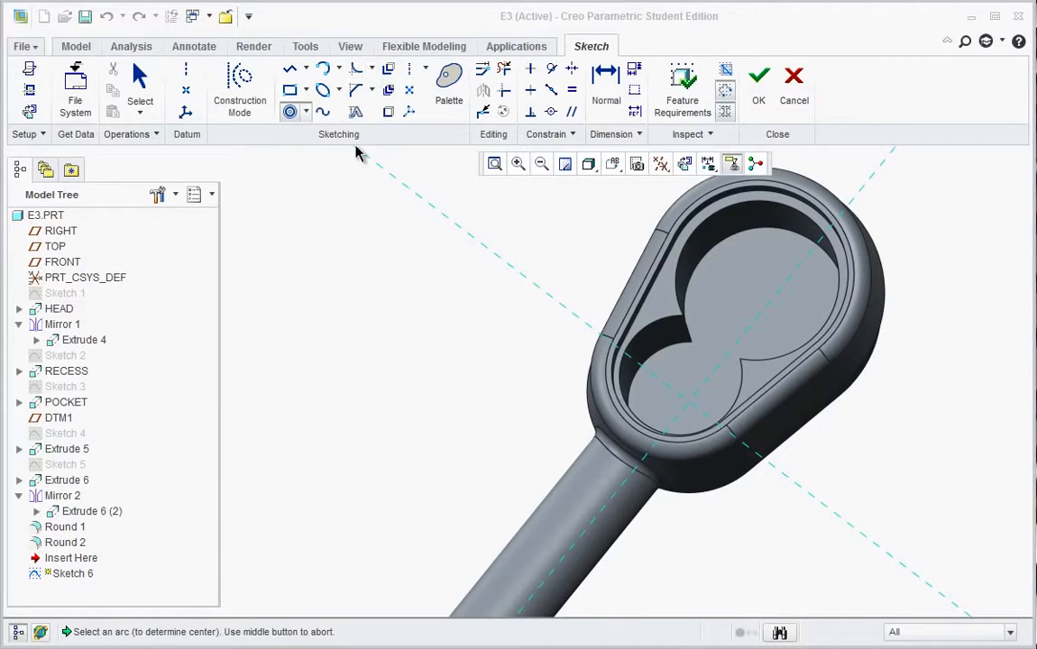
left_click(816, 265)
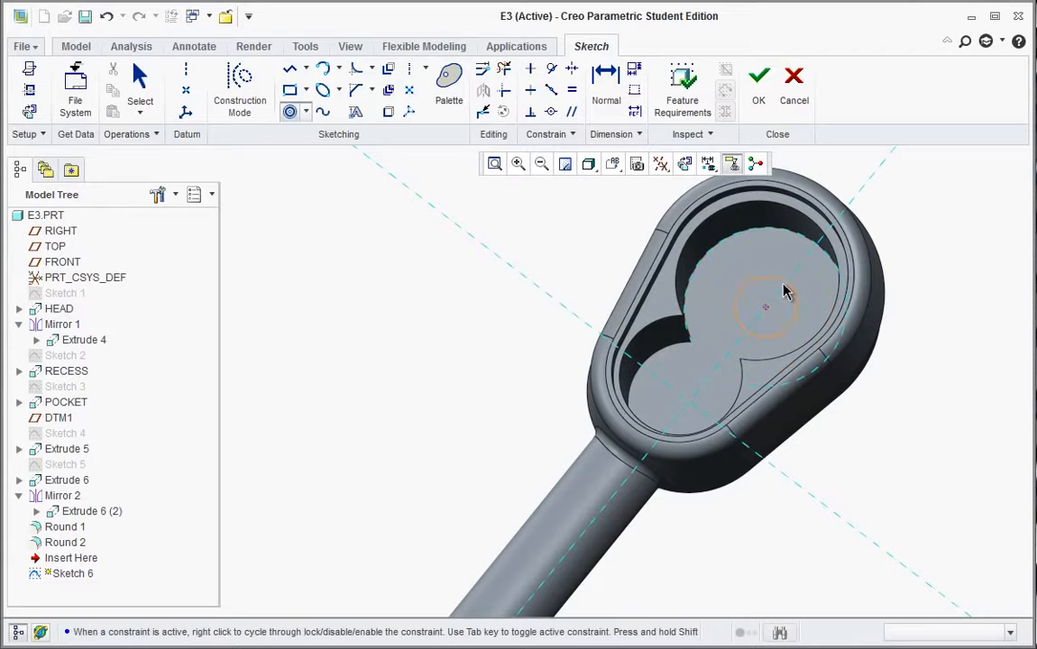
left_click(785, 291)
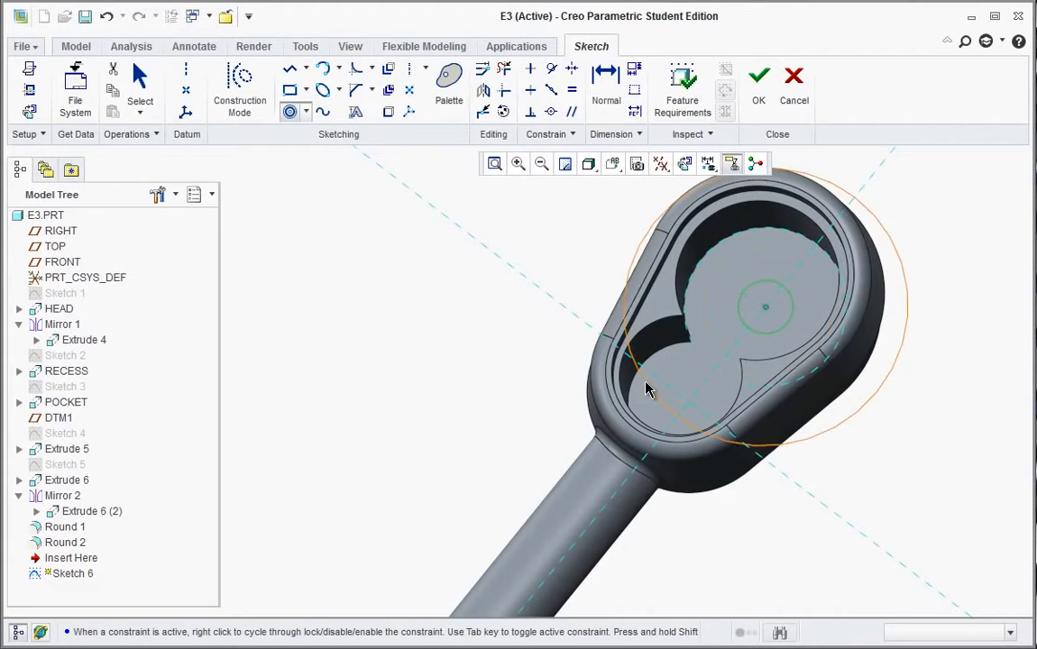
middle_click(685, 369)
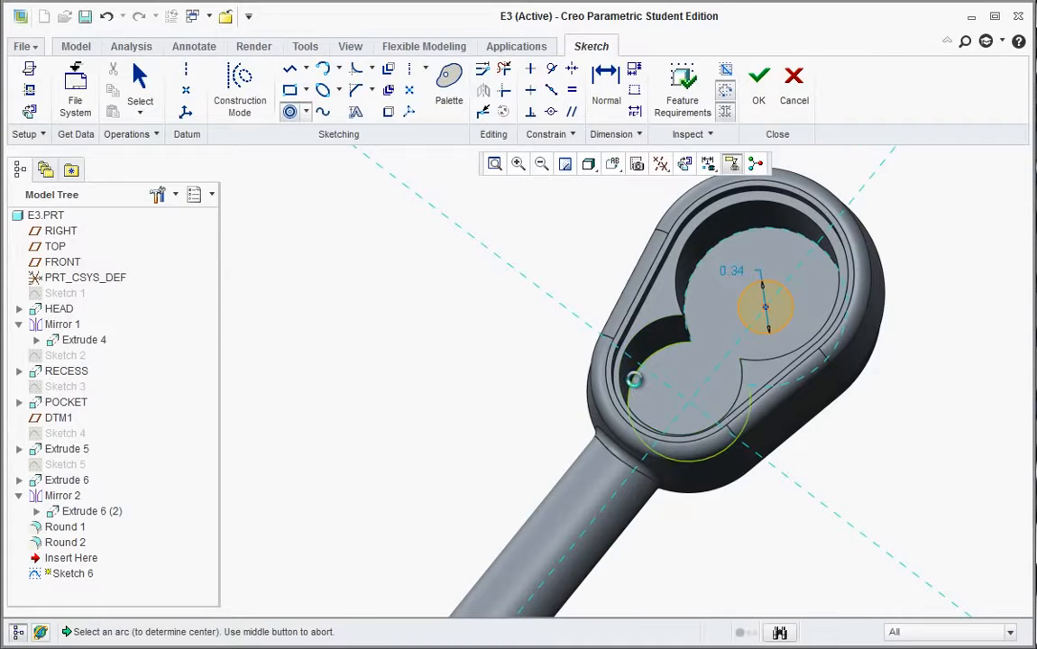
- Sketch a second circle of equal radius, concentric with the smaller arc of the pocket
left_click(638, 387)
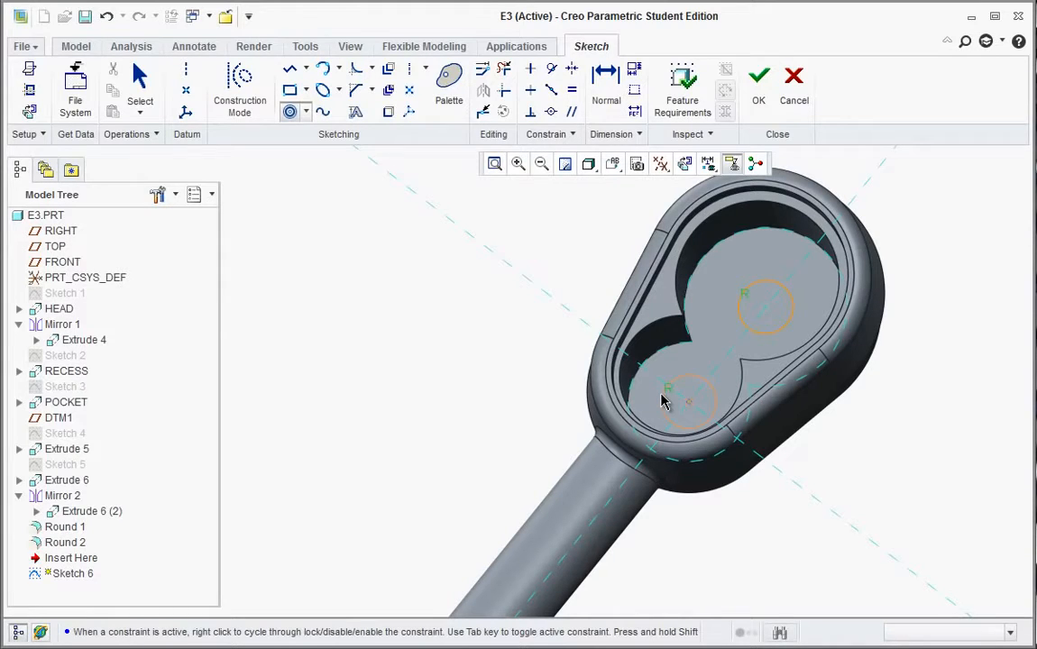
left_click(662, 398)
middle_click(734, 298)
middle_click(731, 295)
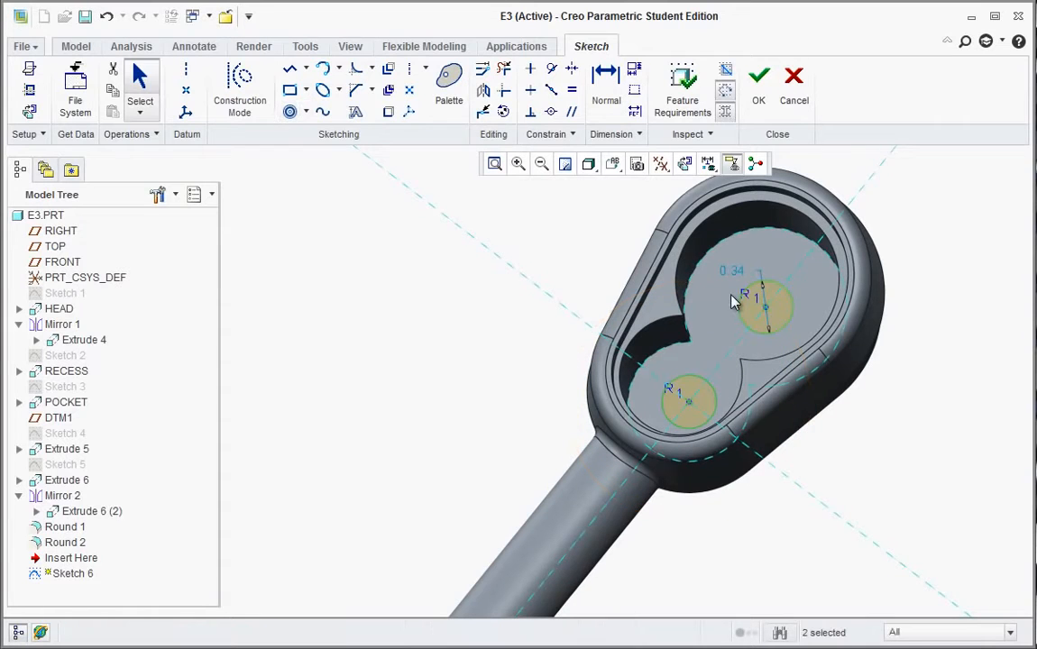
- Set the diameter of the equal circles on the pocket floor to 0.38 and finish the sketch
double_click(733, 271)
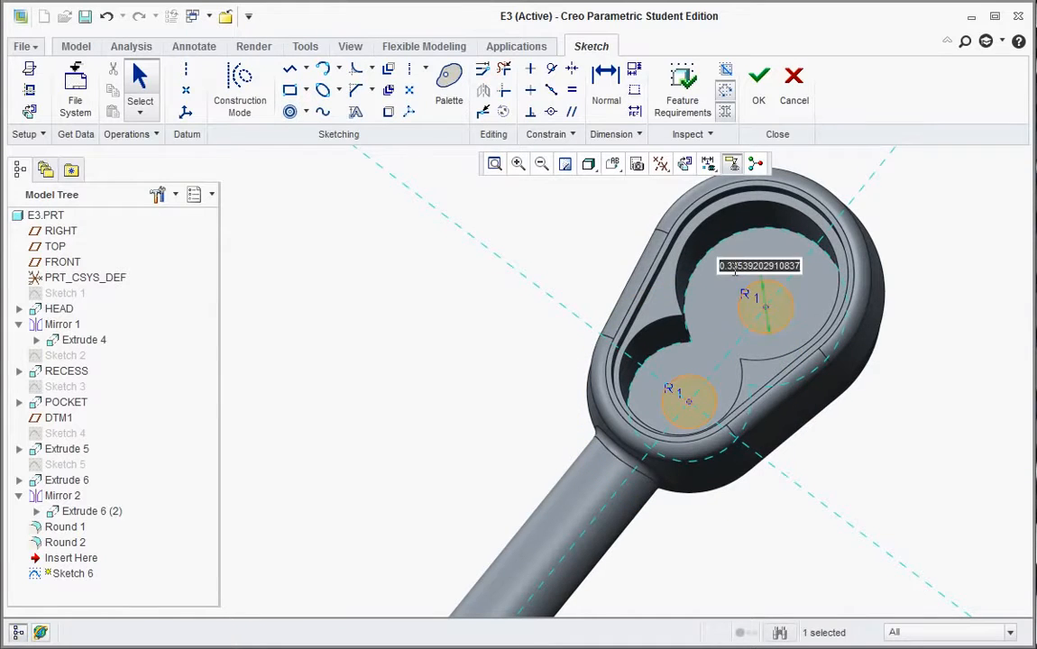
key("BackSpace")
type(".37")
key("Return")
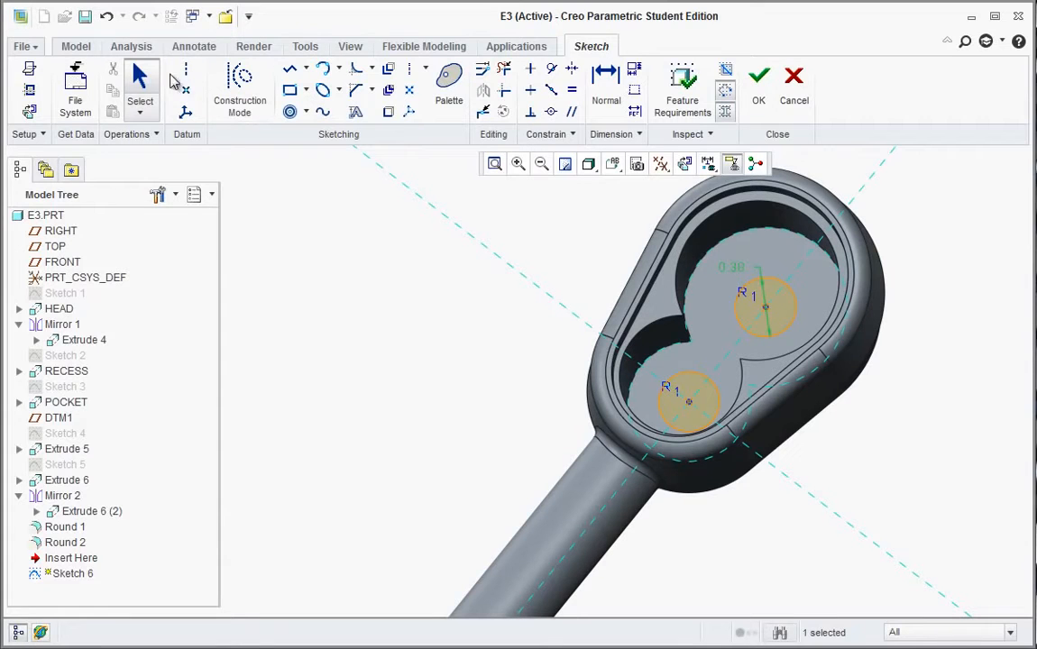
left_click(758, 88)
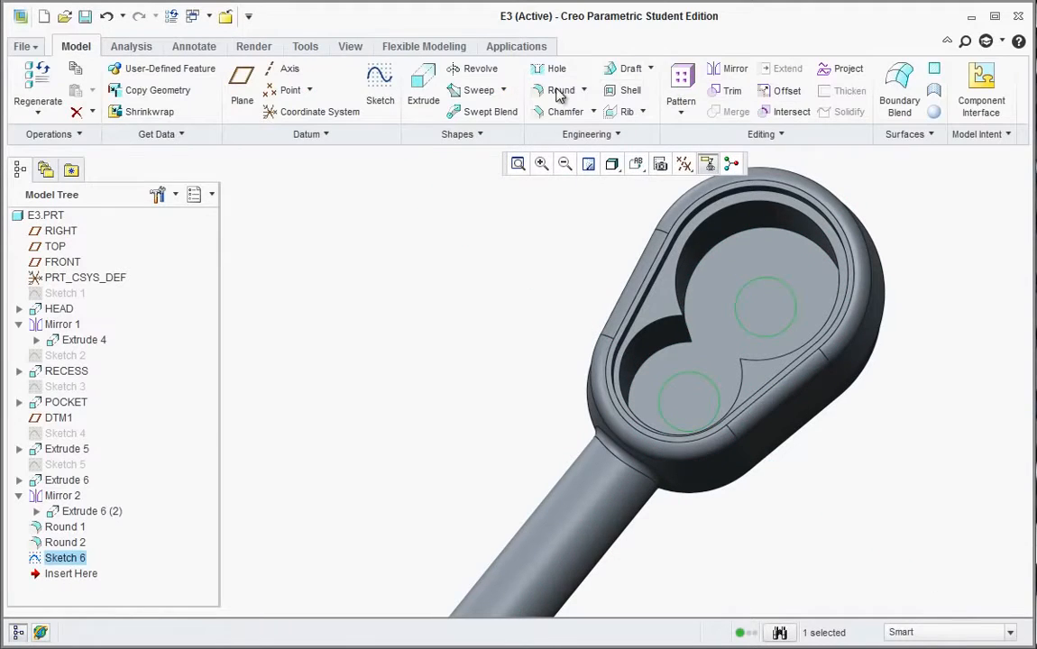
- Extrude the two-circle sketch as a cut through all of the head's remaining material
left_click(422, 86)
middle_click_drag(724, 352, 698, 346)
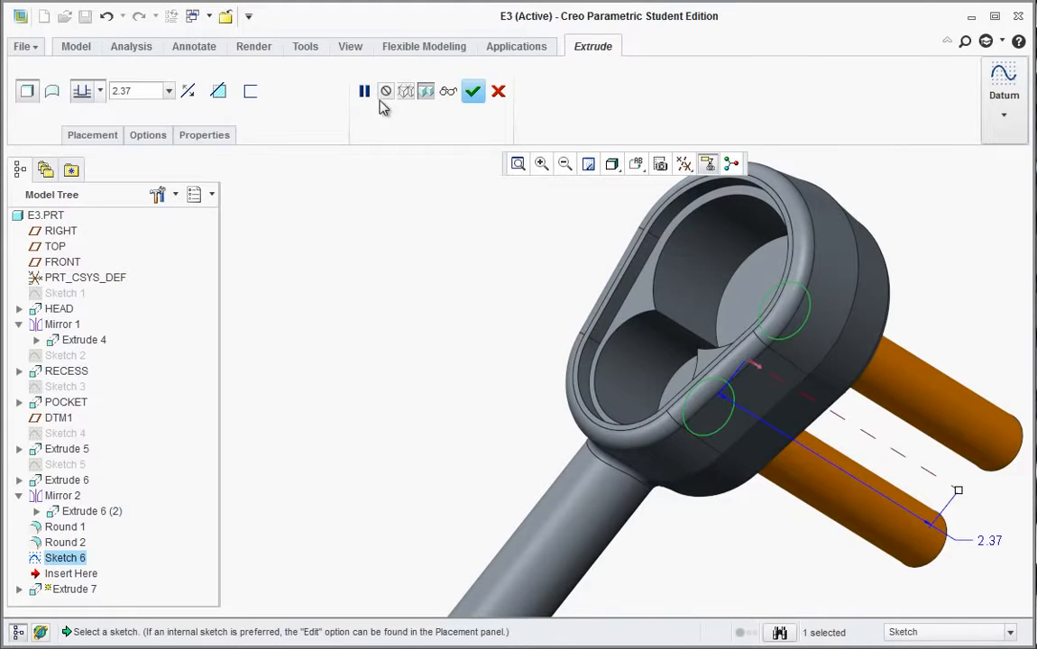
left_click(217, 92)
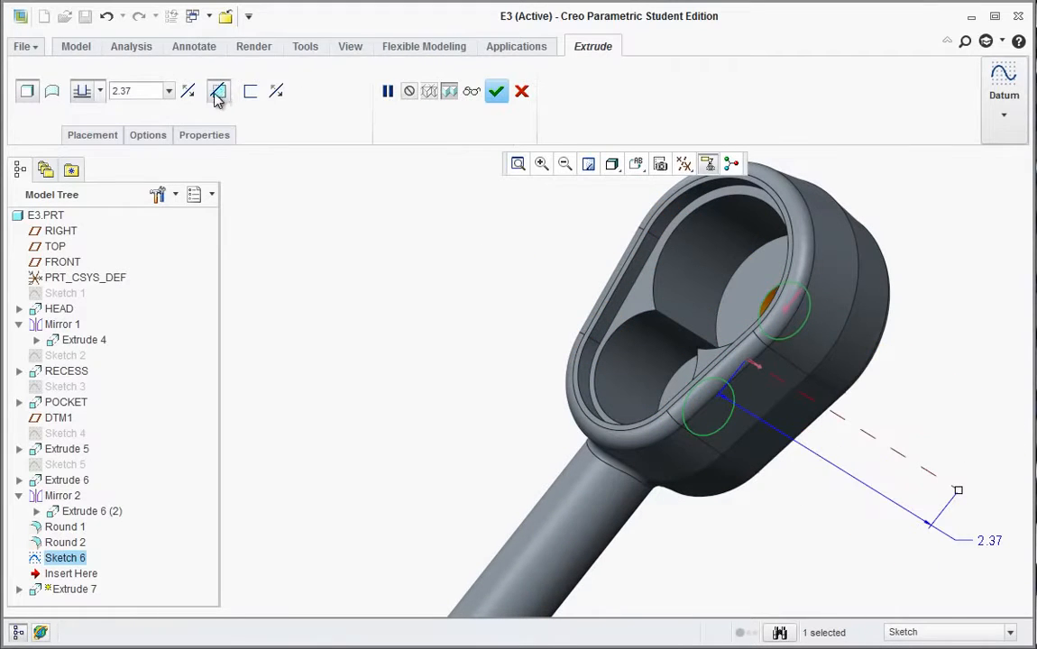
left_click(101, 92)
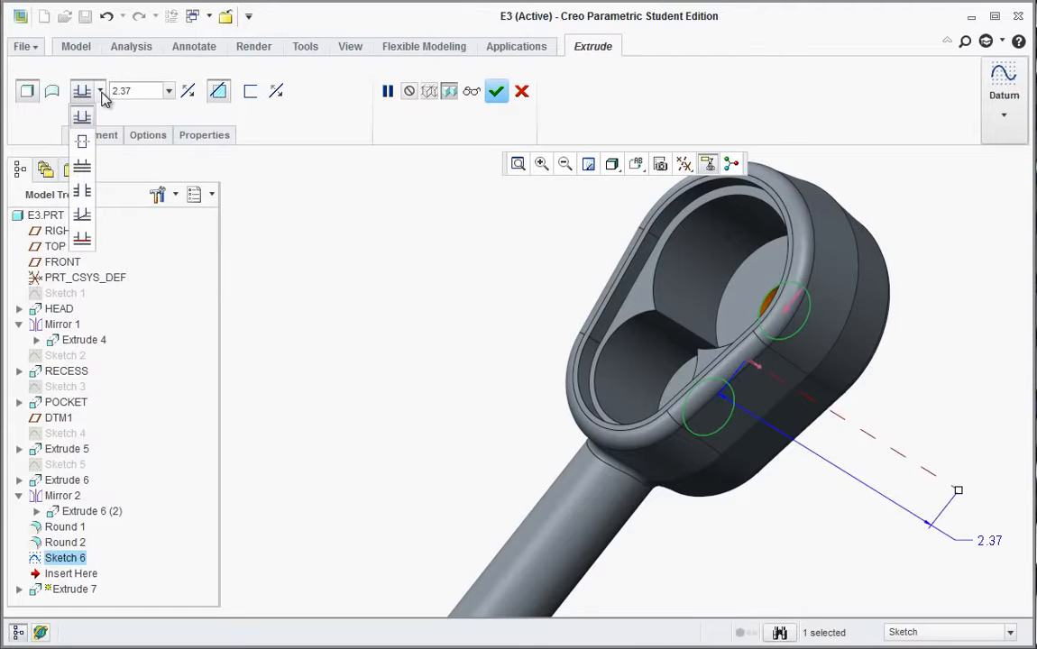
left_click(84, 193)
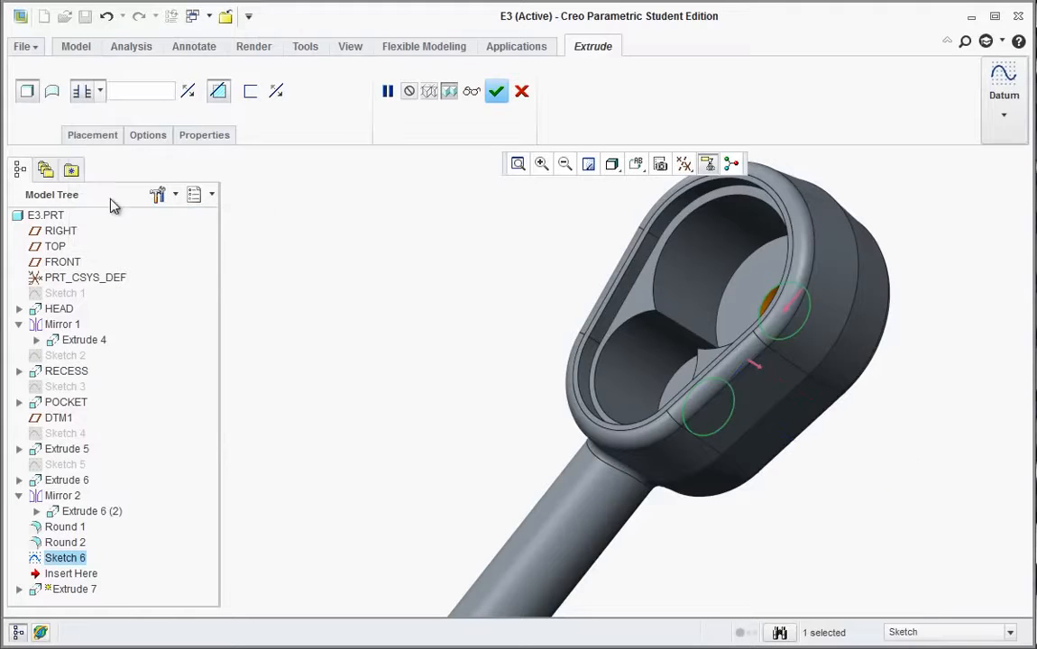
left_click(496, 91)
- Start a new sketch on the broad flat face of the grip
scroll(525, 343, "down", 2)
scroll(515, 518, "up", 5)
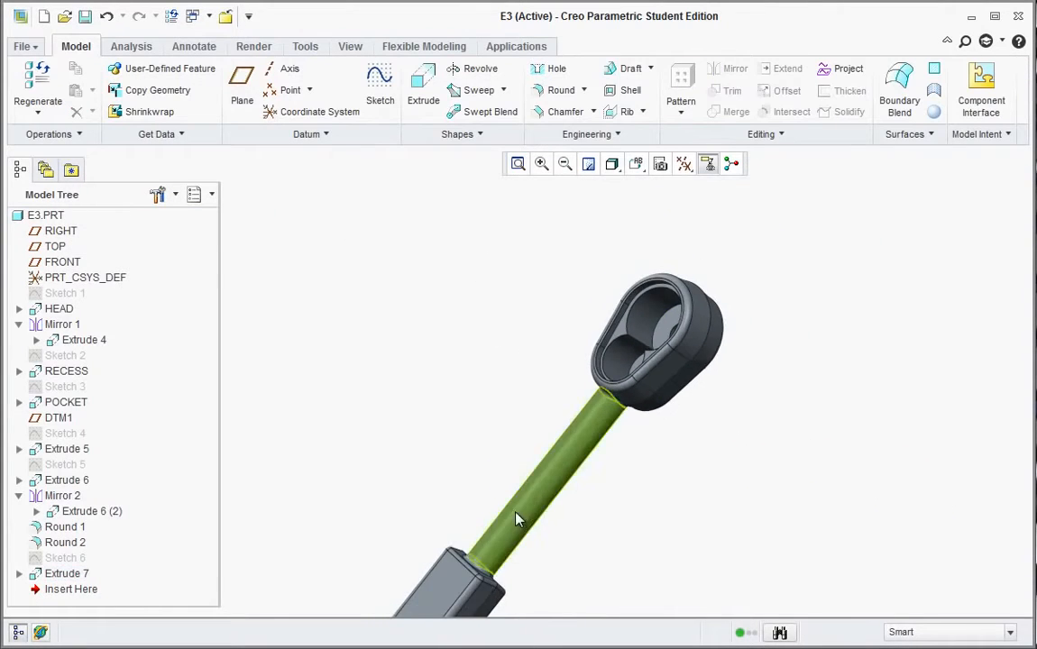
scroll(475, 592, "down", 3)
scroll(518, 453, "up", 2)
mouse_move(519, 455)
middle_mouse_down()
mouse_move(555, 457)
mouse_move(551, 431)
mouse_move(458, 530)
middle_mouse_up()
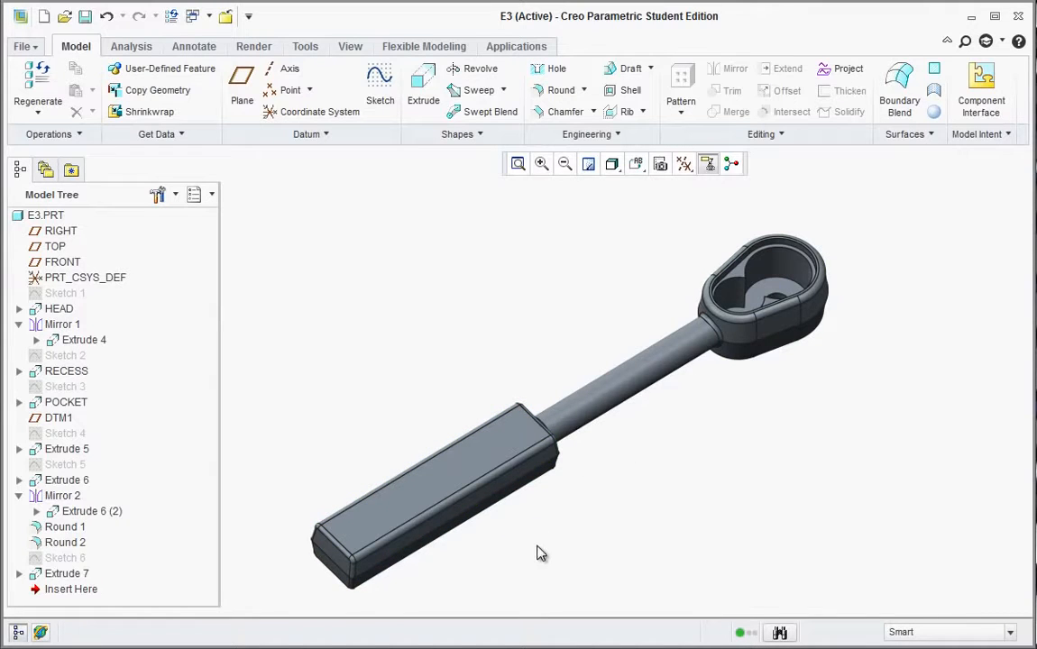
scroll(461, 563, "up", 3)
scroll(643, 345, "up", 2)
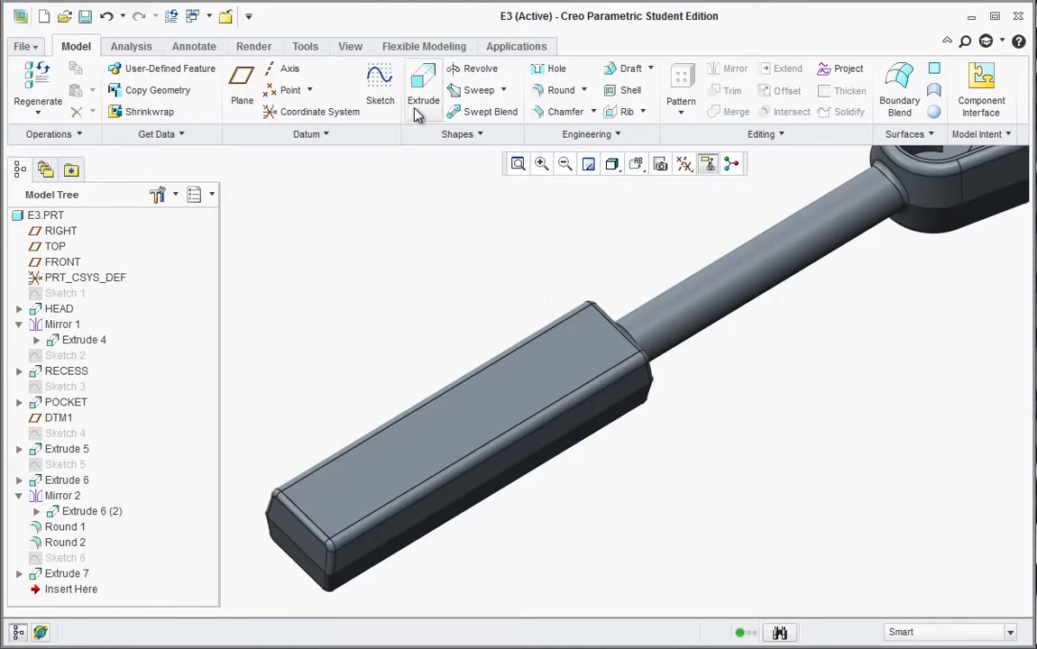
left_click(380, 88)
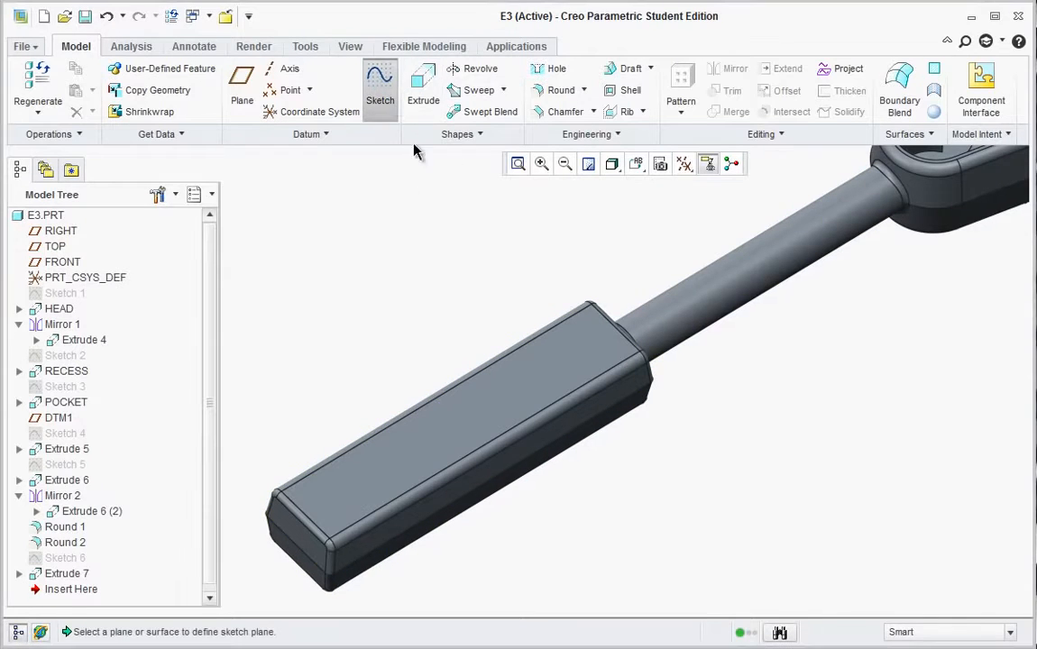
left_click(417, 458)
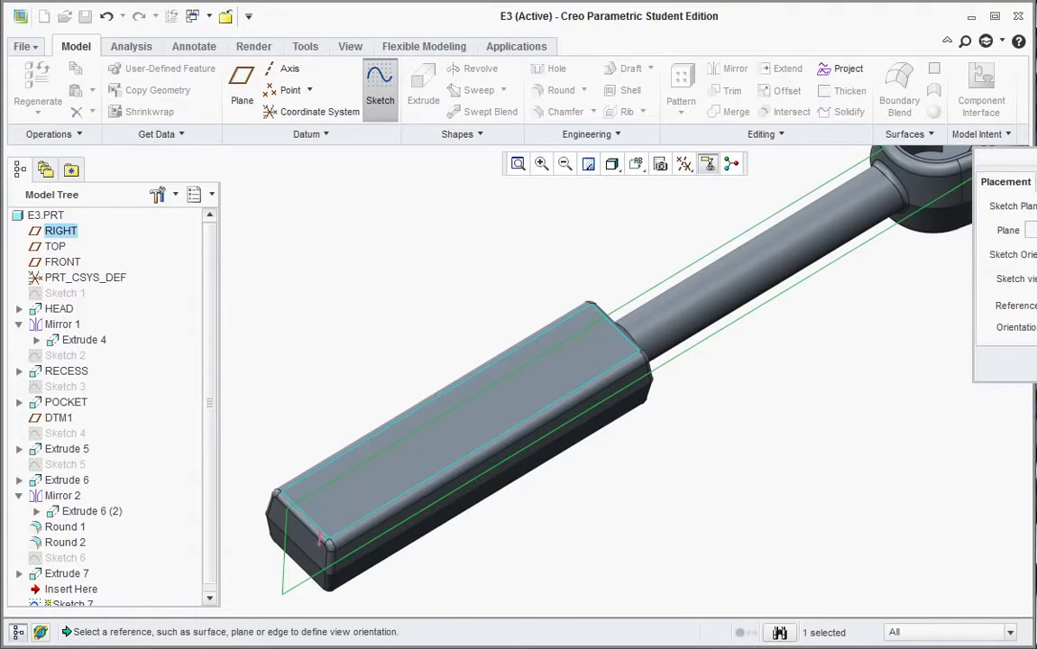
left_click(951, 425)
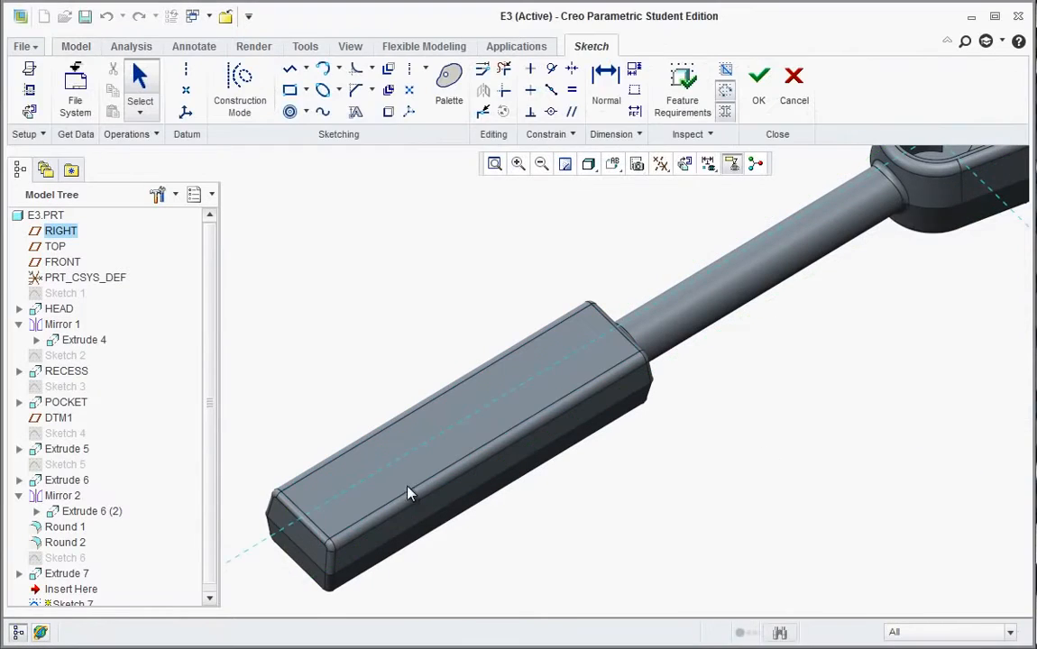
- Sketch a construction line along the length of the grip's face, parallel to its centre line and about 0.24 away
left_click(187, 77)
left_click(238, 87)
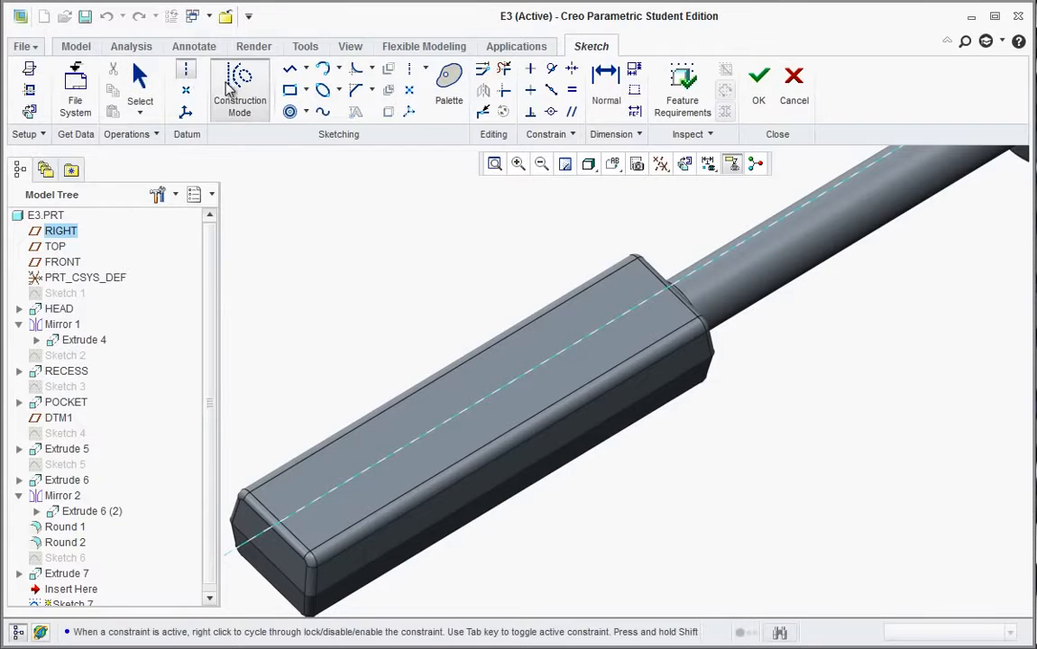
left_click(289, 70)
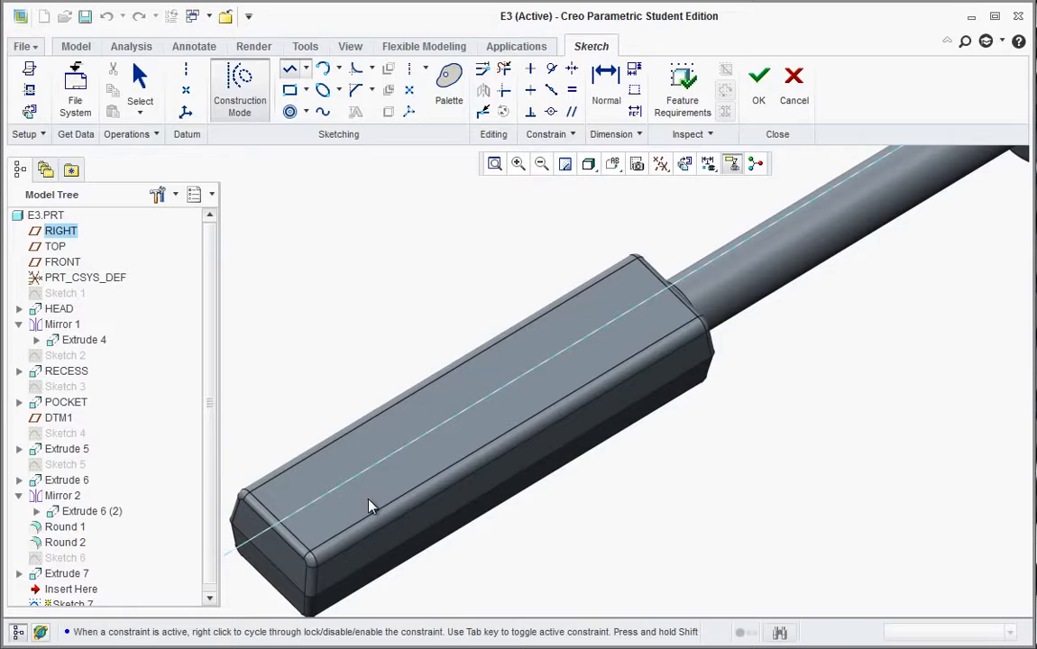
left_click(367, 501)
left_click(637, 348)
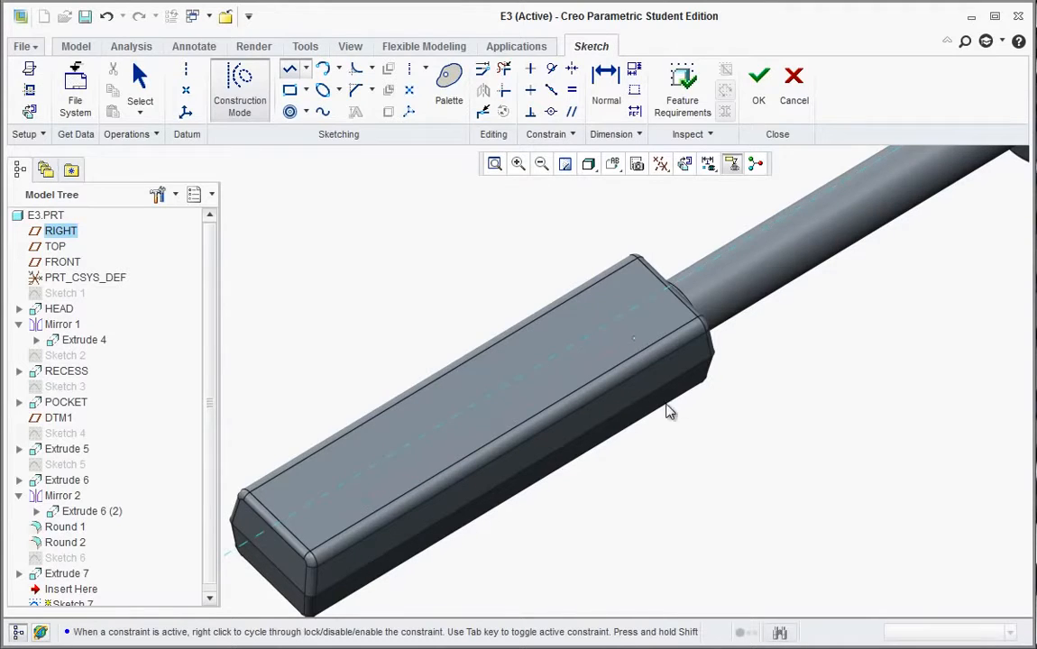
middle_click(683, 438)
scroll(431, 478, "down", 3)
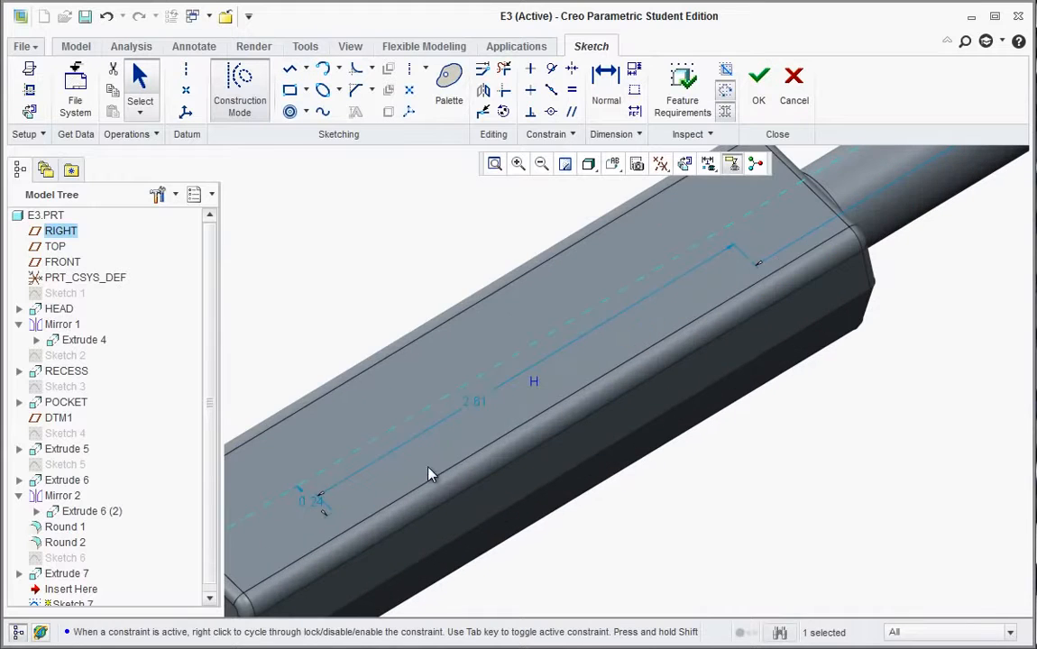
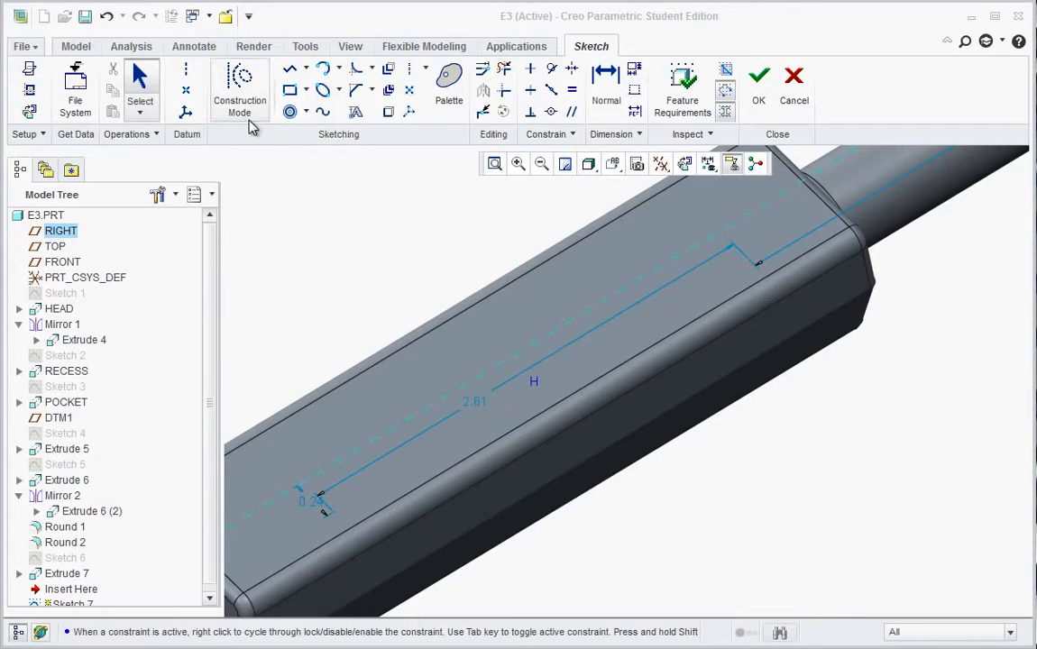
- Add the sketch text "Creo 2.0" about 0.42 high, starting at the construction line's end farthest from the shaft
left_click(356, 114)
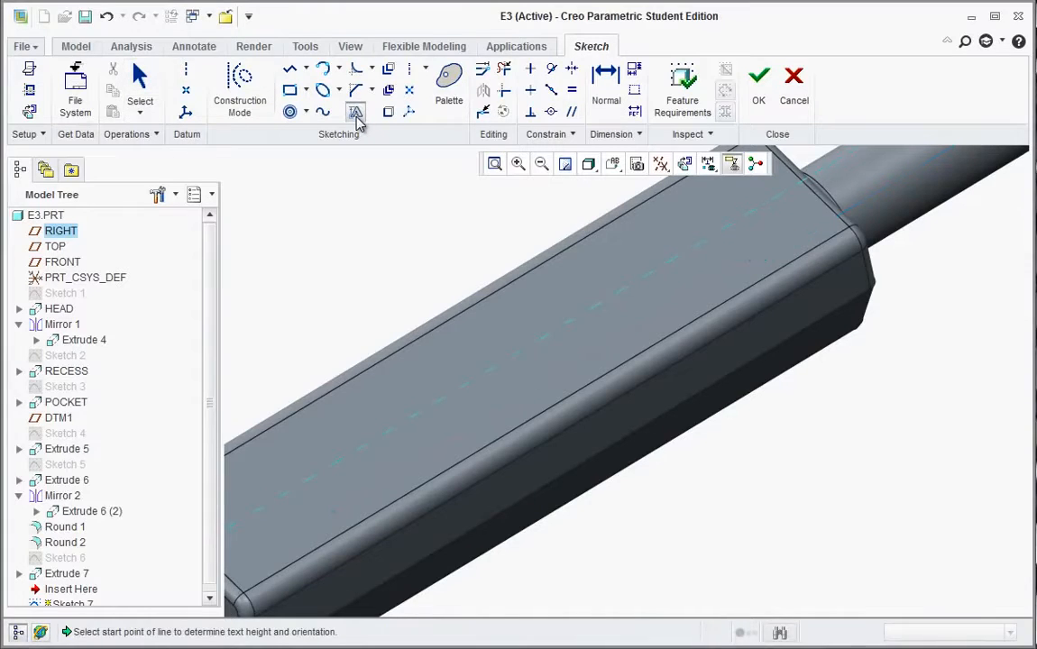
left_click(335, 520)
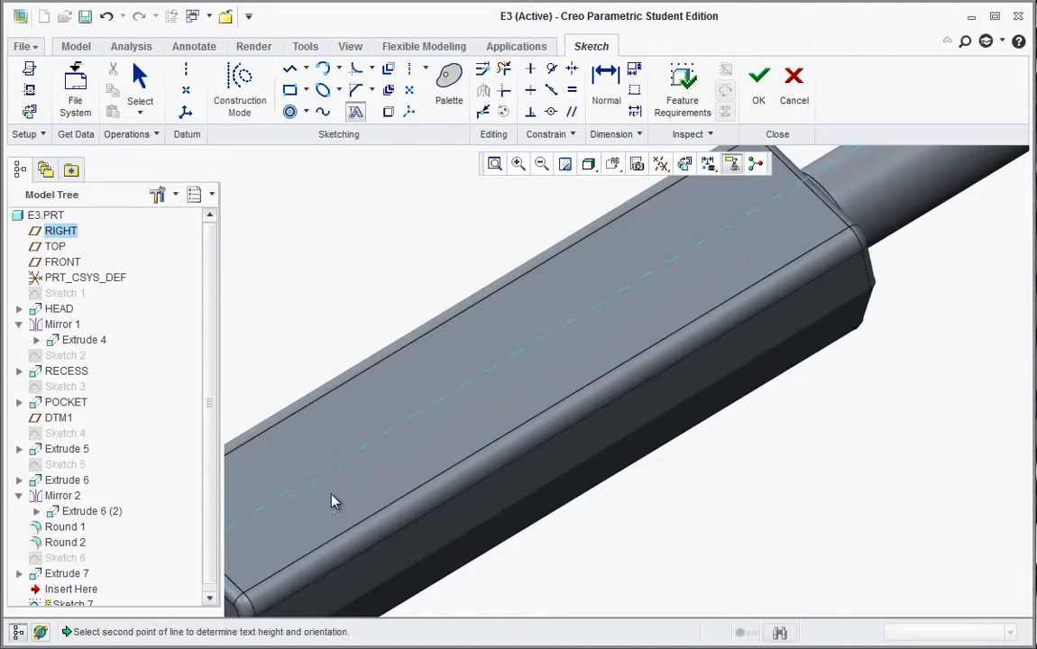
left_click(284, 465)
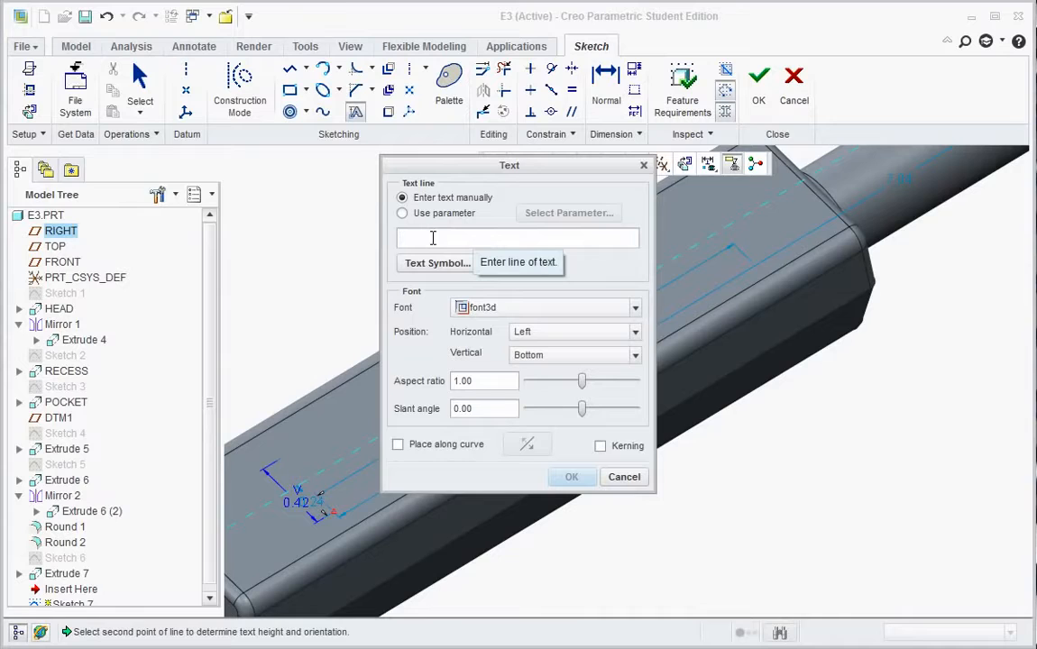
type("Cr")
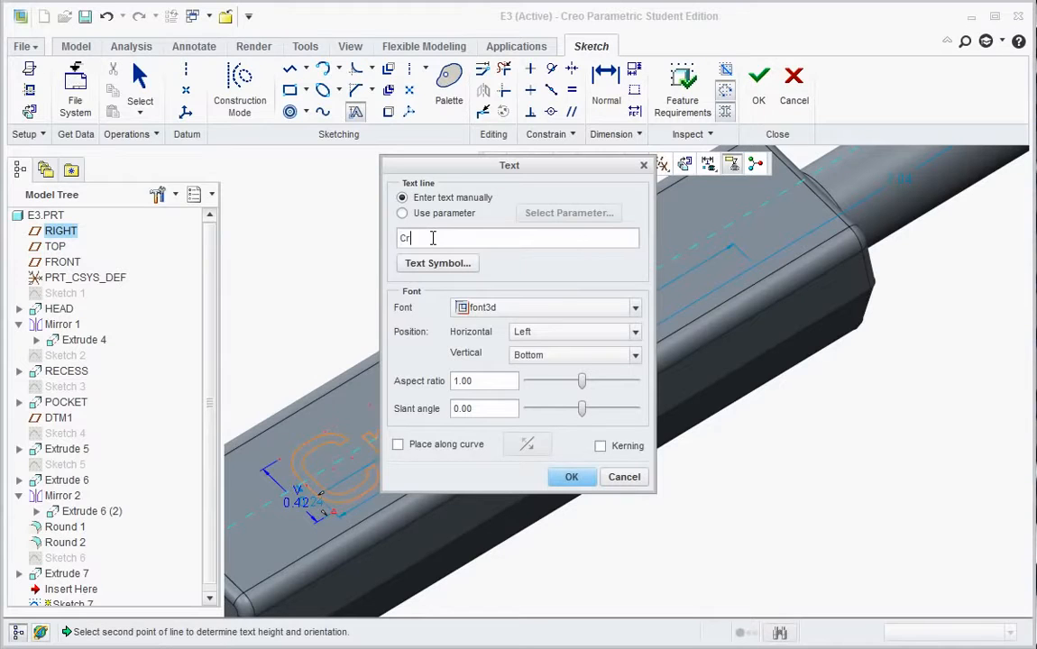
type("eo 2.0")
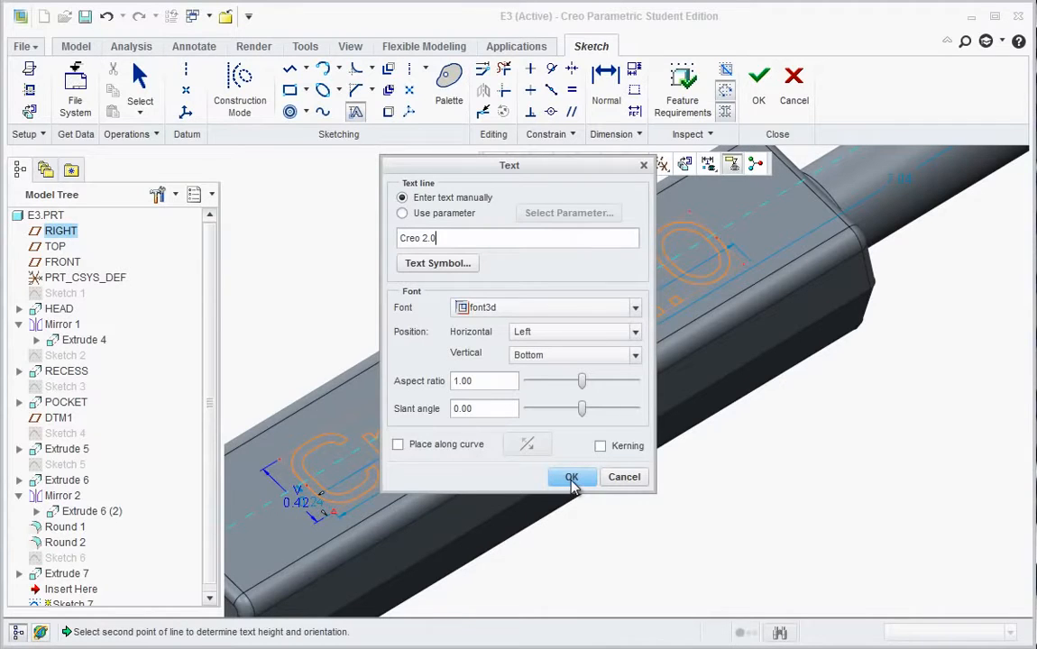
left_click_drag(532, 165, 884, 284)
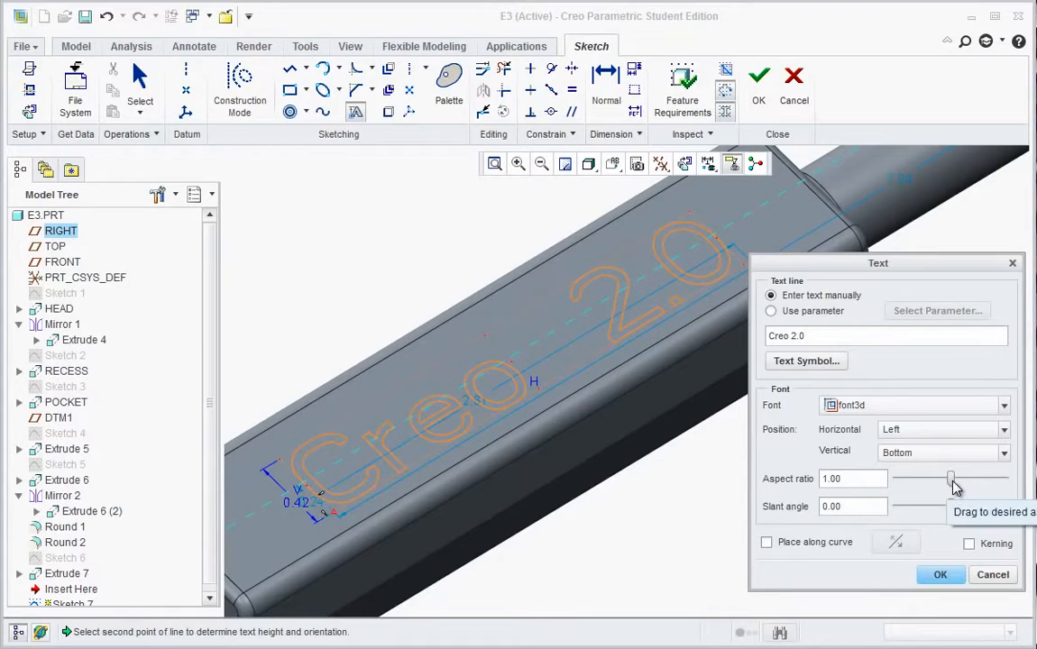
- Set the text's font to CG Omega Bold Italic and its slant angle to 24, then finish the sketch
mouse_move(956, 507)
left_mouse_down()
mouse_move(891, 505)
mouse_move(974, 509)
mouse_move(946, 506)
mouse_move(928, 481)
mouse_move(939, 481)
mouse_move(927, 483)
mouse_move(979, 487)
mouse_move(953, 483)
mouse_move(954, 504)
left_mouse_up()
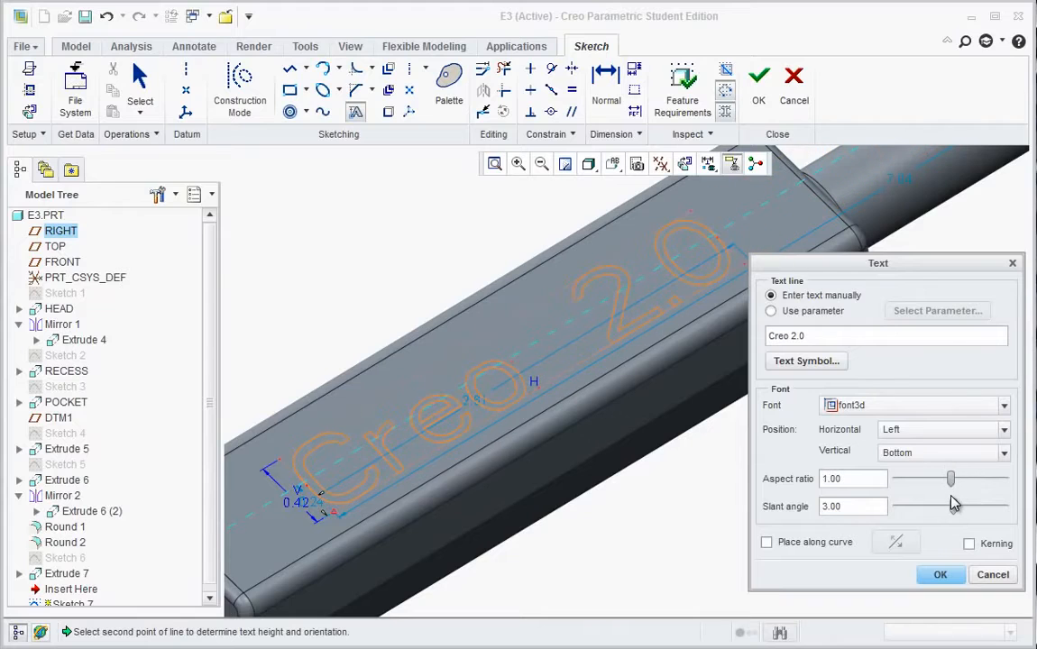
left_click(886, 406)
scroll(902, 520, "down", 3)
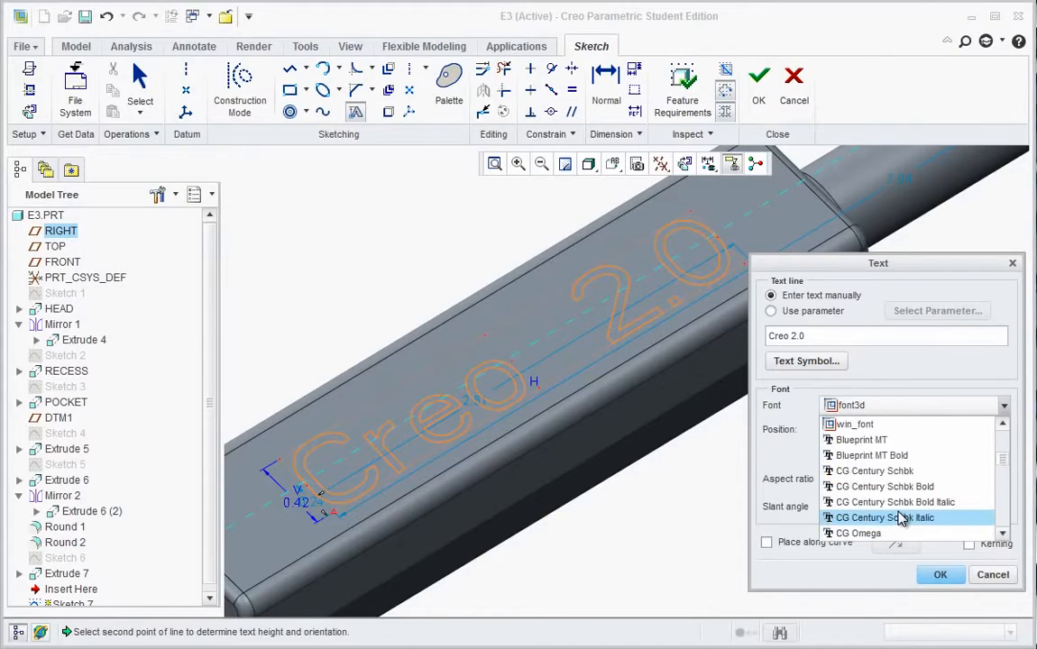
left_click(1003, 535)
left_click(1003, 535)
left_click(1003, 534)
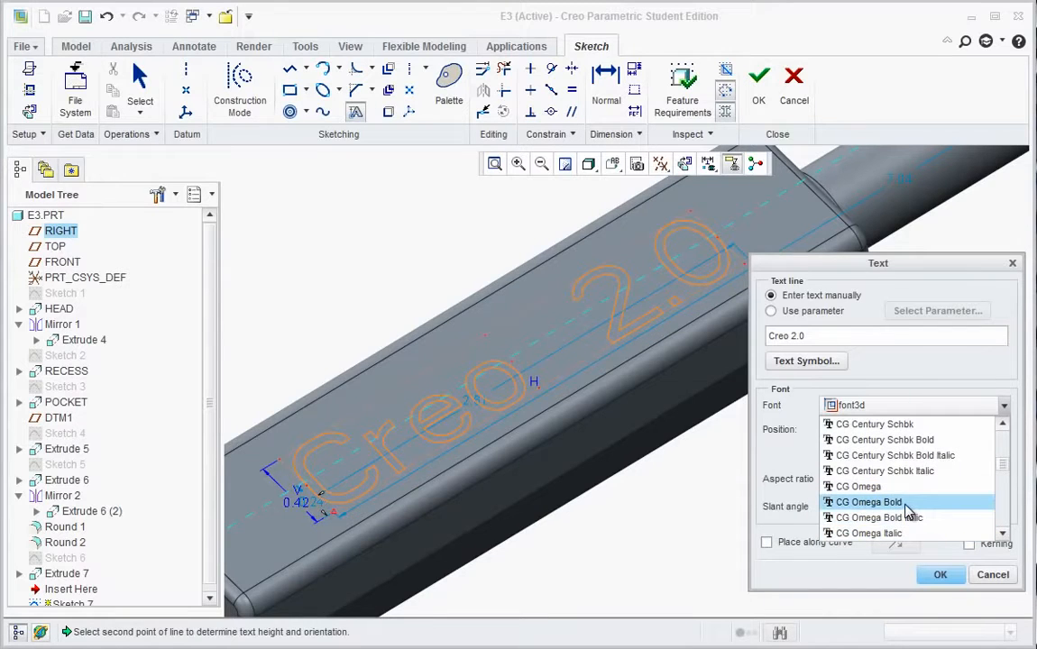
left_click(876, 518)
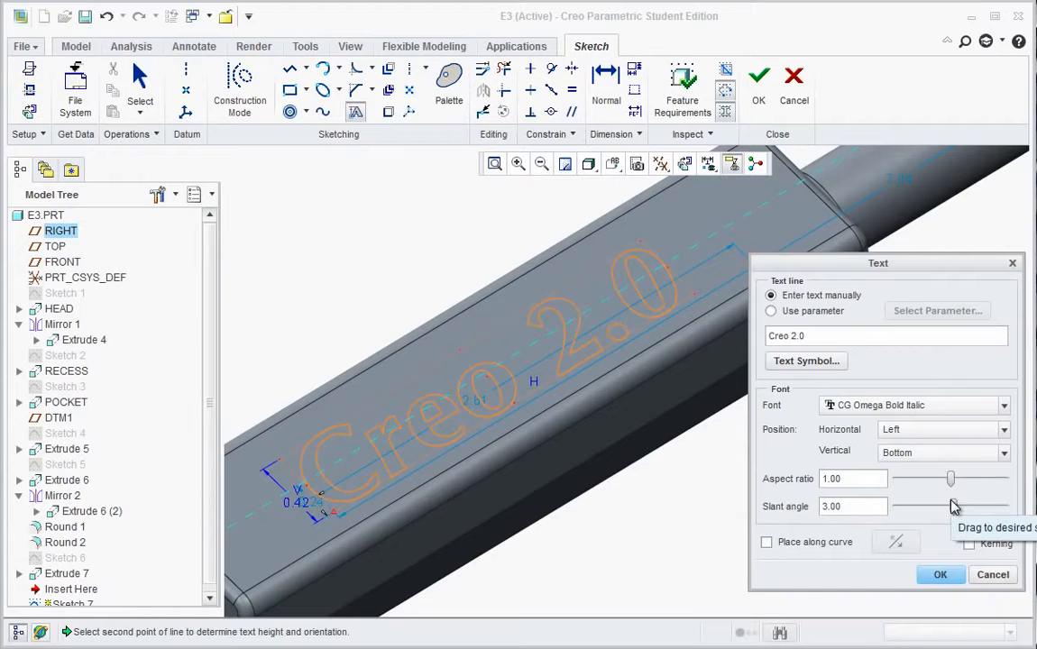
left_click_drag(956, 507, 972, 506)
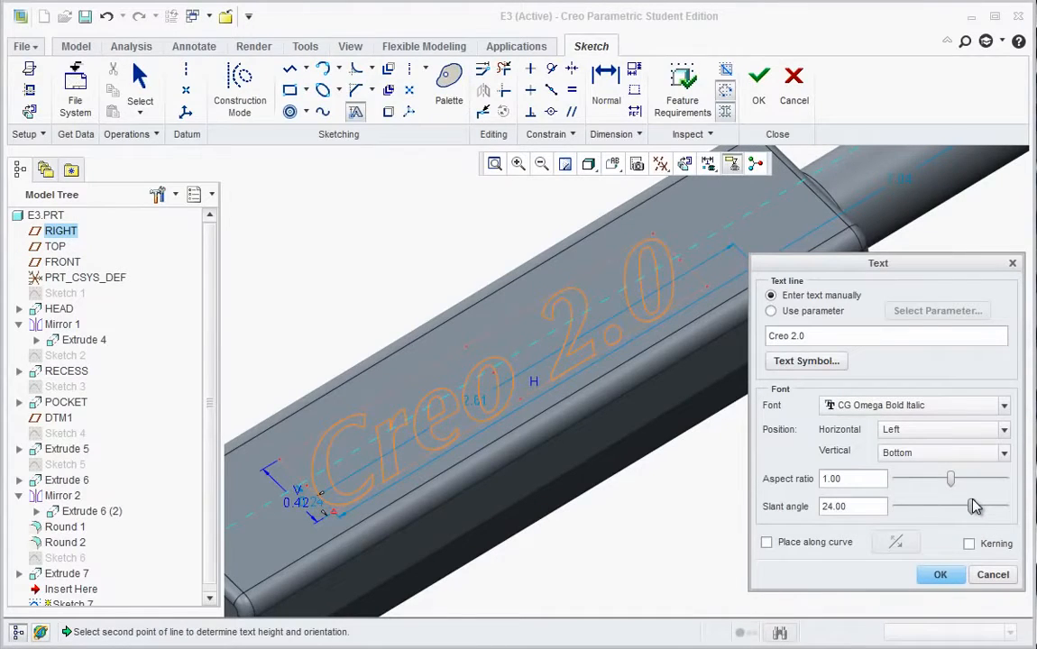
left_click(940, 574)
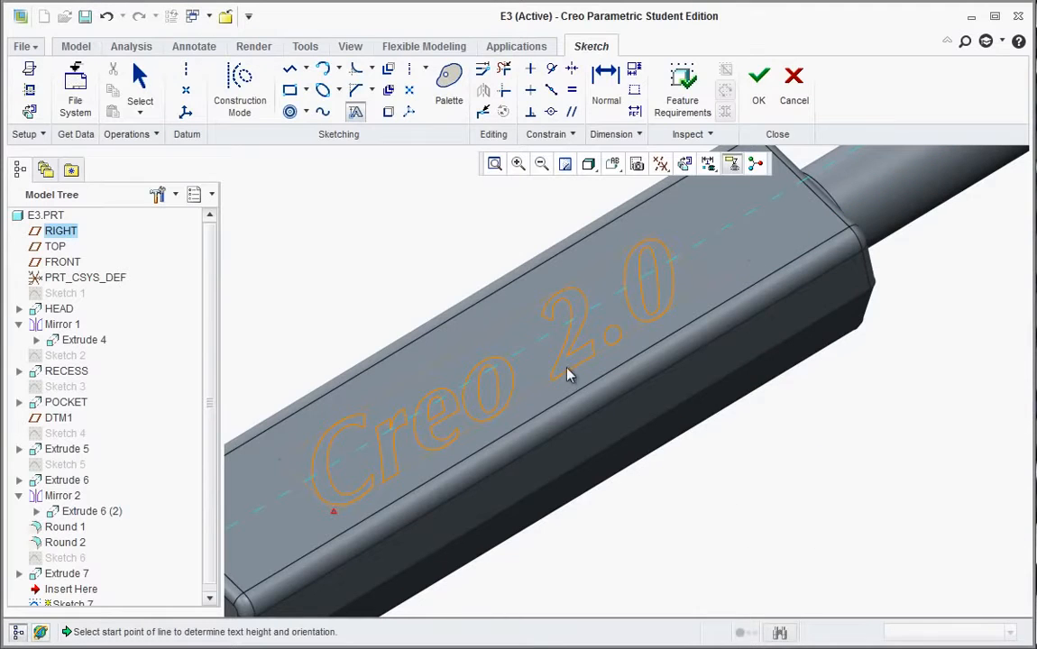
left_click(764, 101)
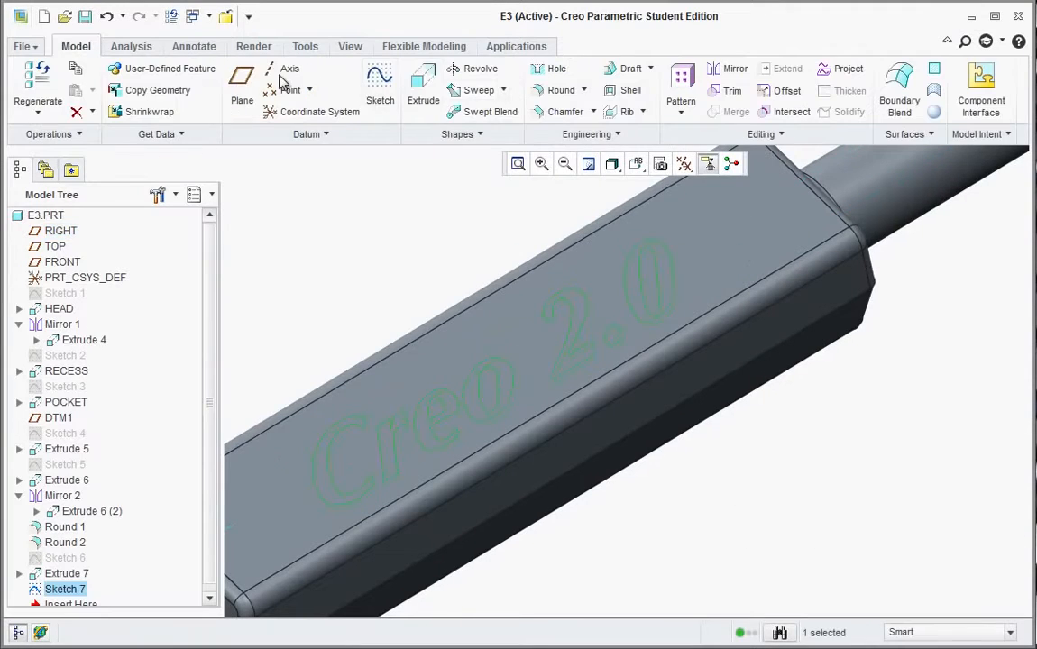
- Extrude the text sketch 0.03 into the grip as a material-removing cut
left_click(423, 94)
scroll(604, 545, "up", 2)
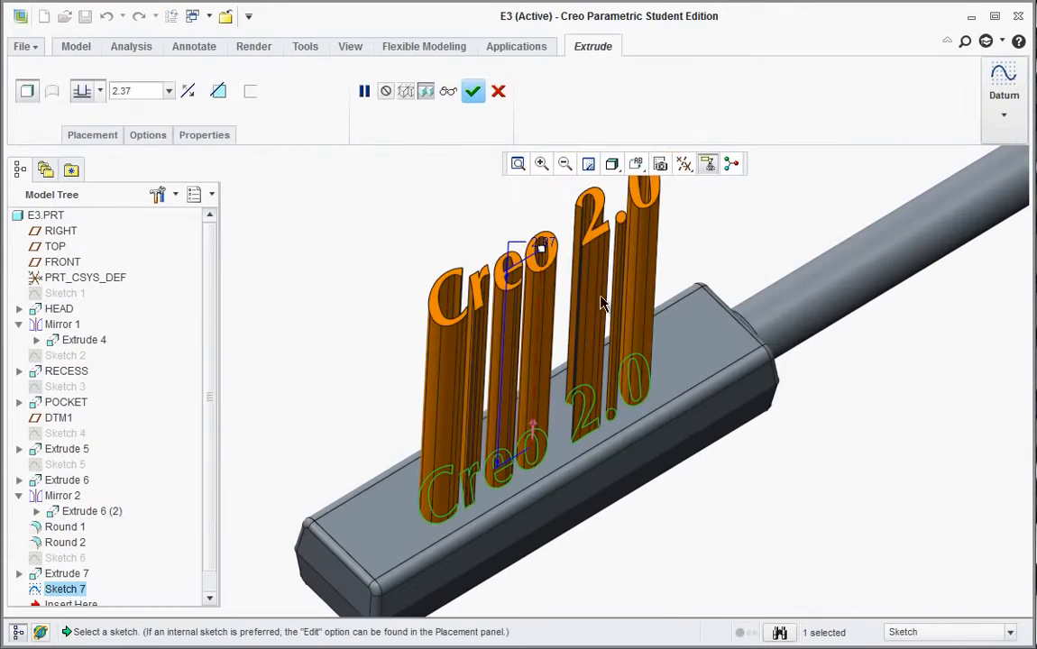
left_click_drag(539, 249, 547, 527)
scroll(546, 523, "down", 2)
middle_click_drag(574, 486, 530, 420)
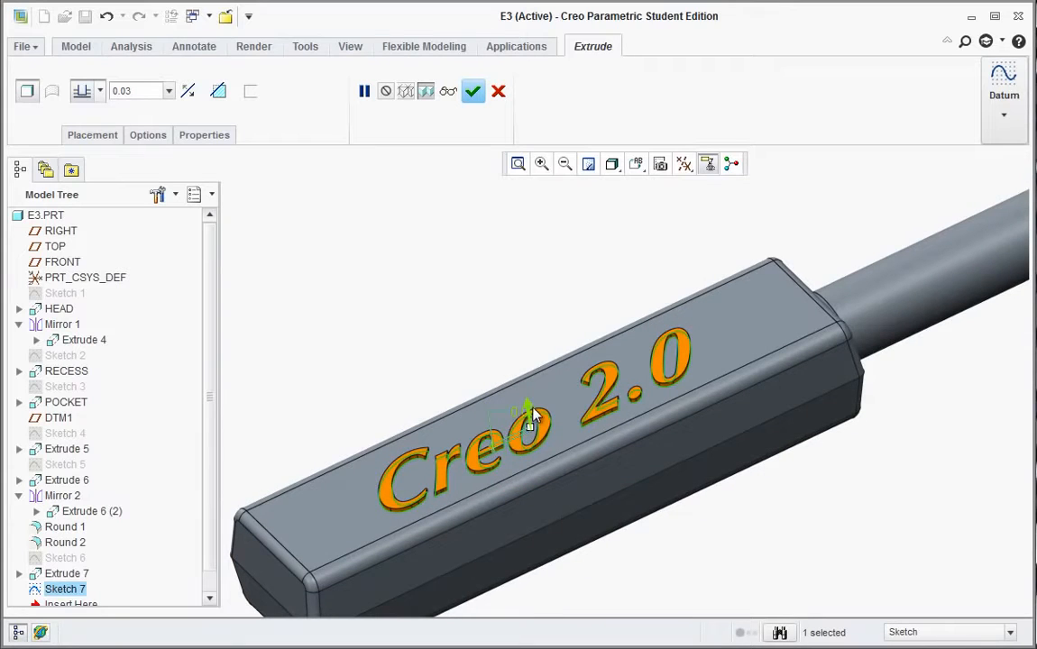
left_click(529, 405)
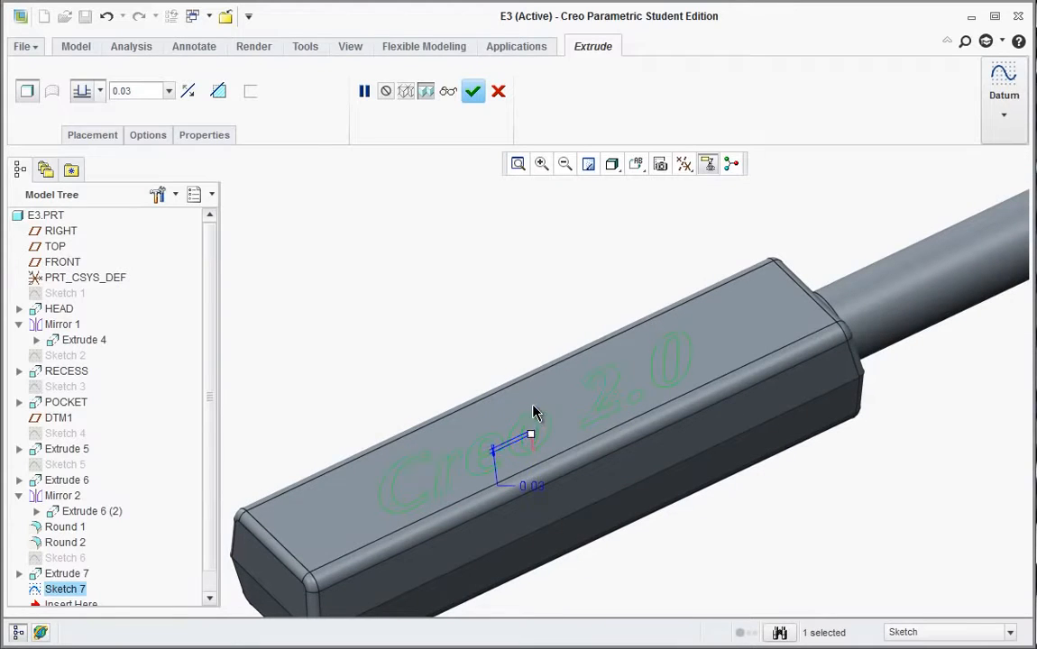
left_click(218, 91)
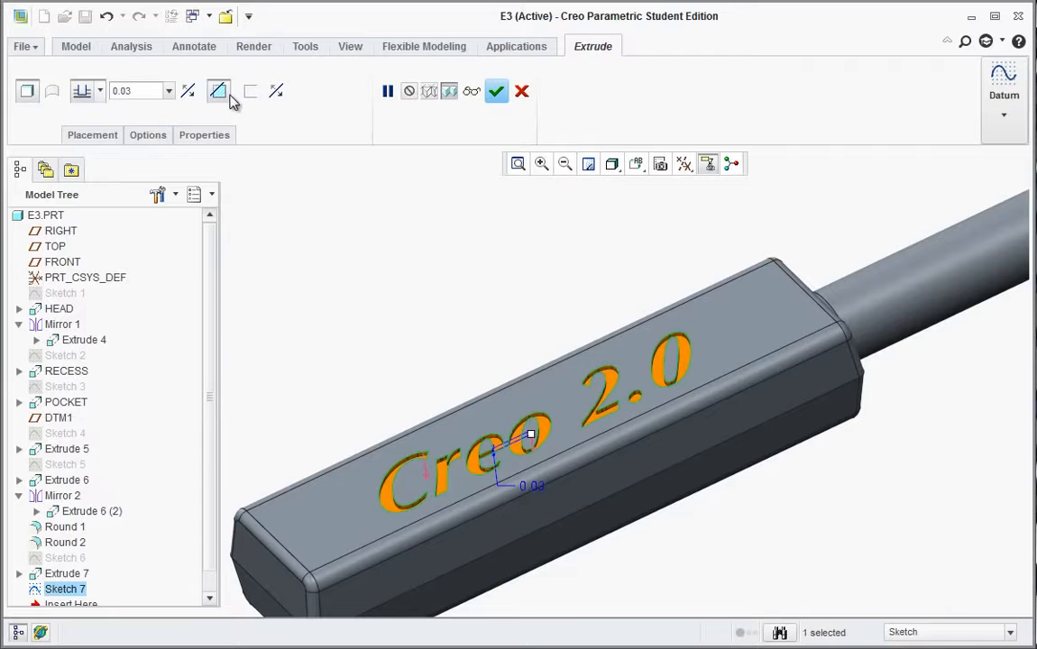
- Complete the 0.03 deep extruded cut of the "Creo 2.0" lettering on the handle and inspect the whole part
left_click(497, 91)
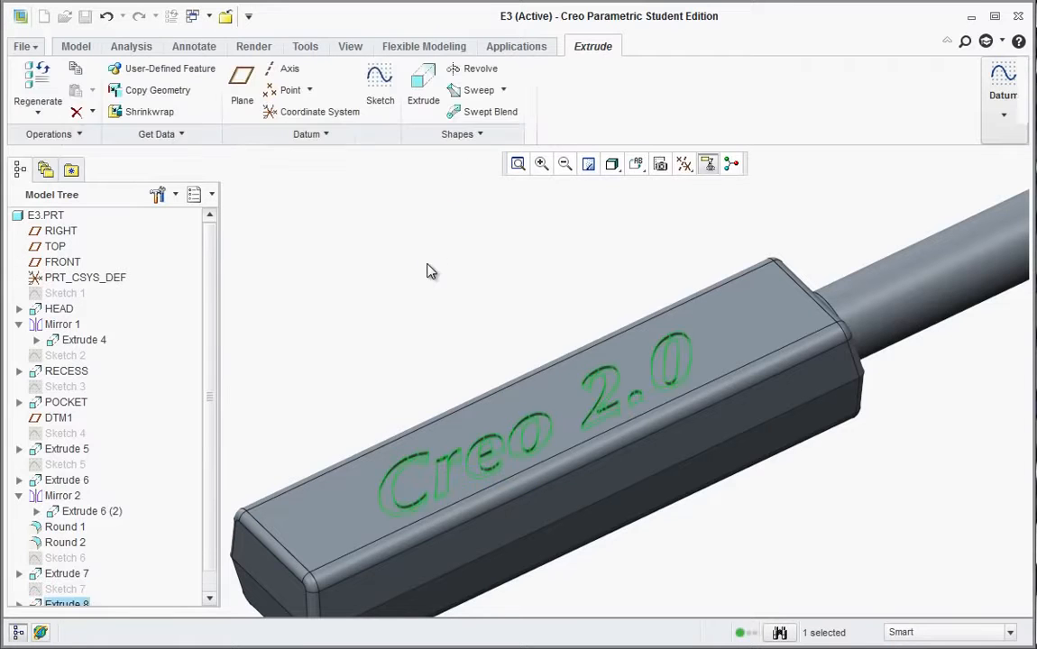
middle_click_drag(393, 303, 406, 307)
scroll(417, 347, "up", 5)
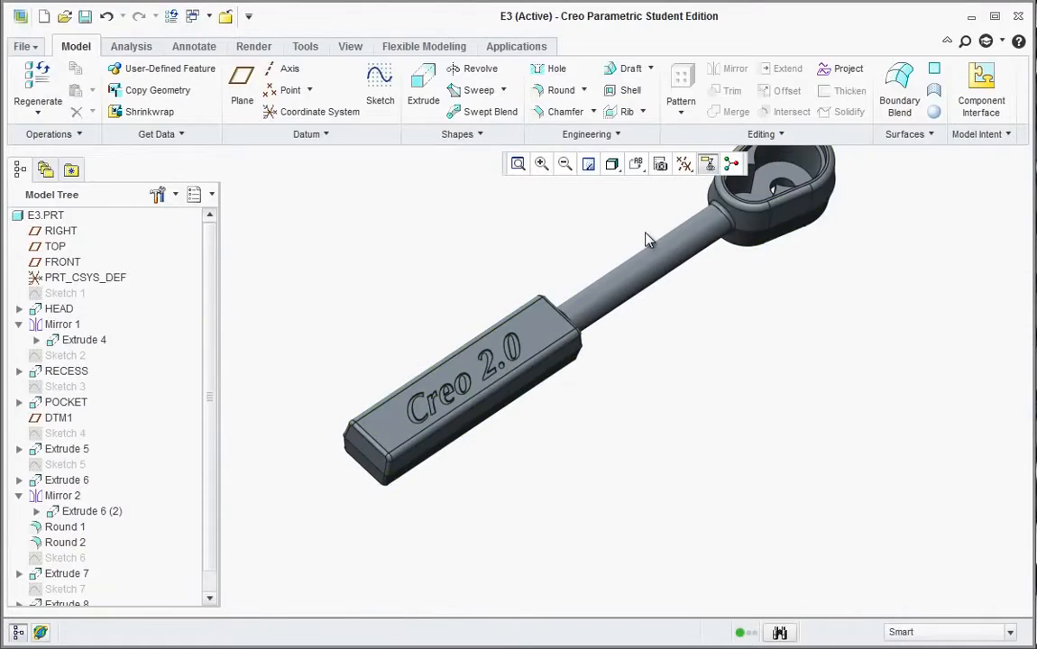
mouse_move(706, 297)
middle_mouse_down()
mouse_move(680, 298)
mouse_move(687, 286)
middle_mouse_up()
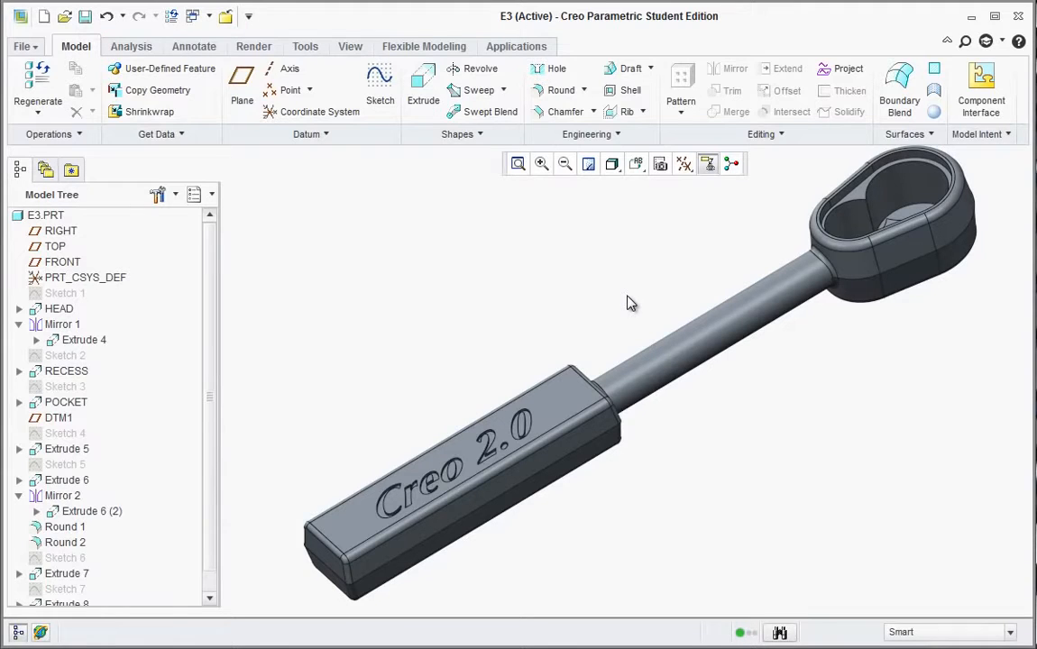
- Switch to the PDF exercise guide, look through the part drawings after the wrench exercise, and return to Creo Parametric
key("alt+Tab")
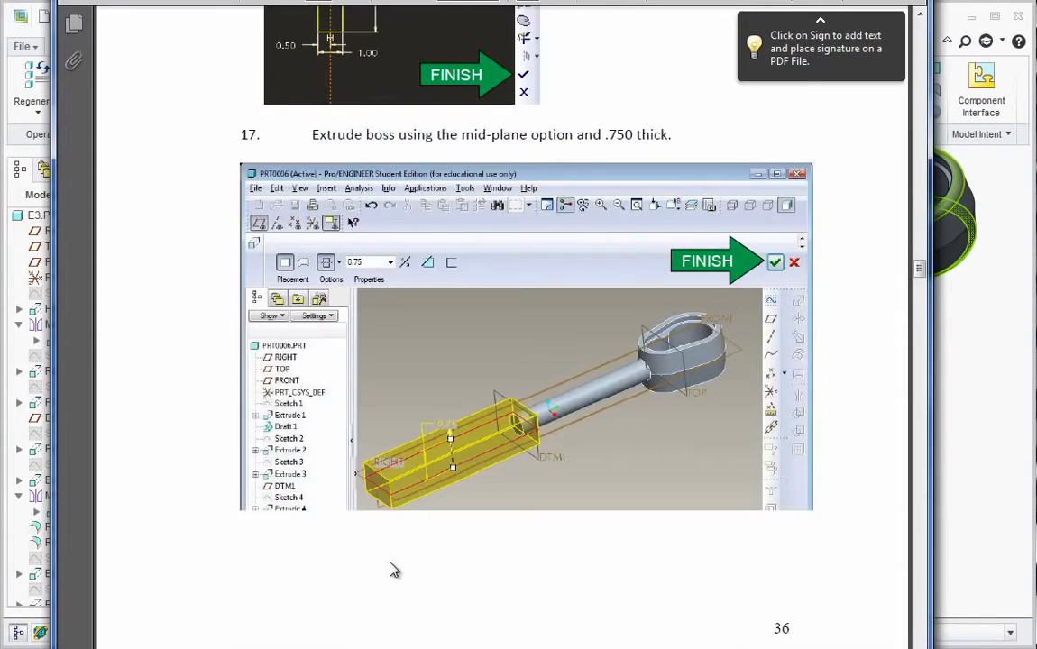
scroll(429, 342, "down", 12)
scroll(429, 344, "down", 15)
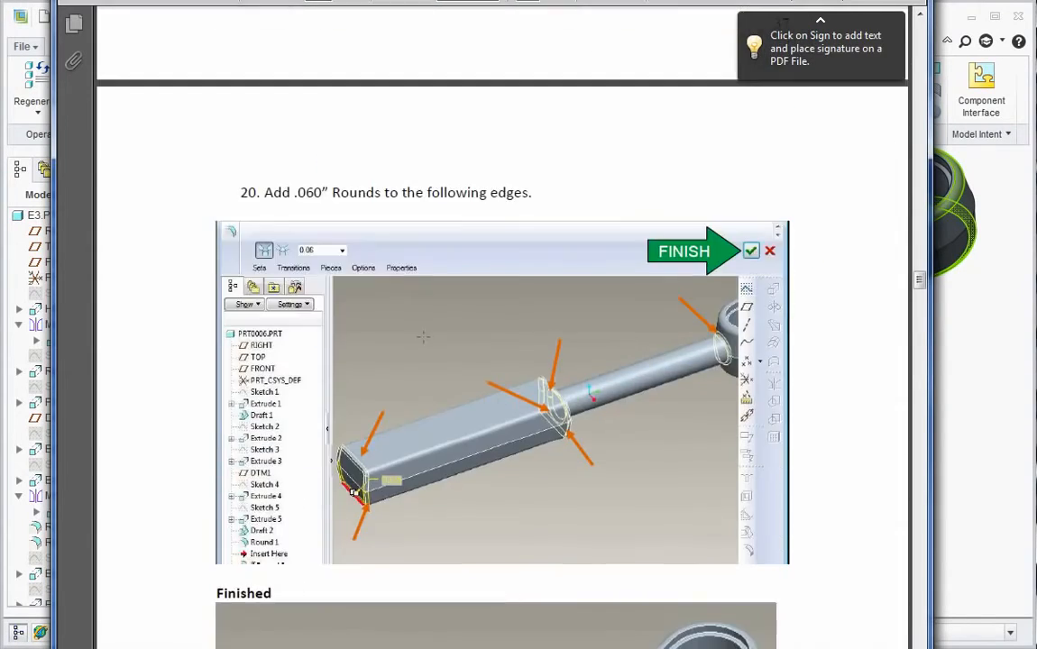
scroll(417, 332, "down", 5)
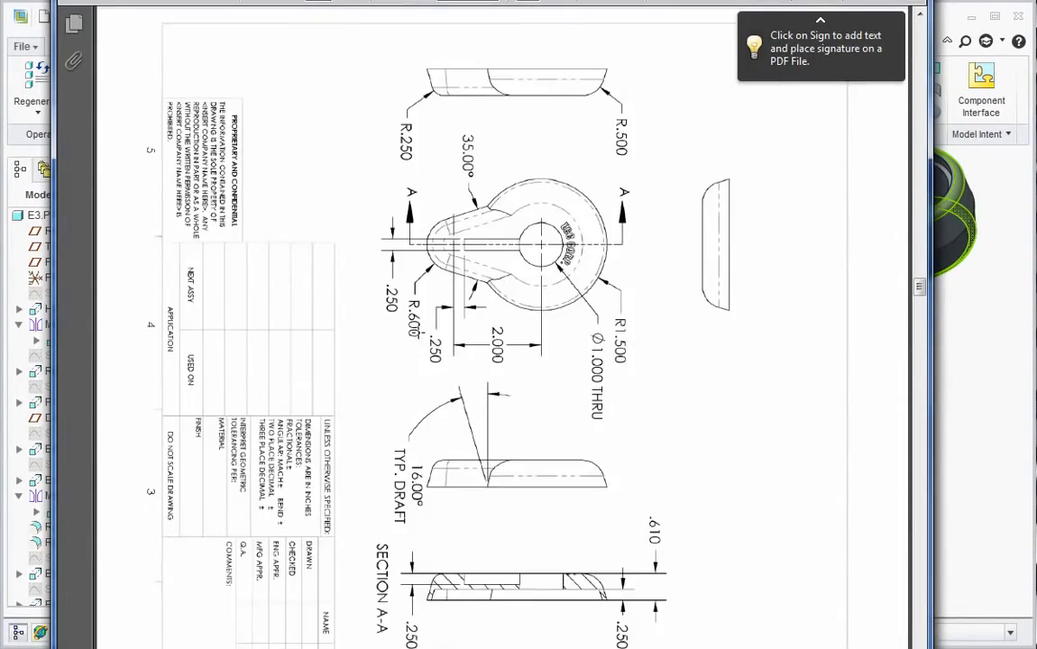
scroll(424, 363, "down", 2)
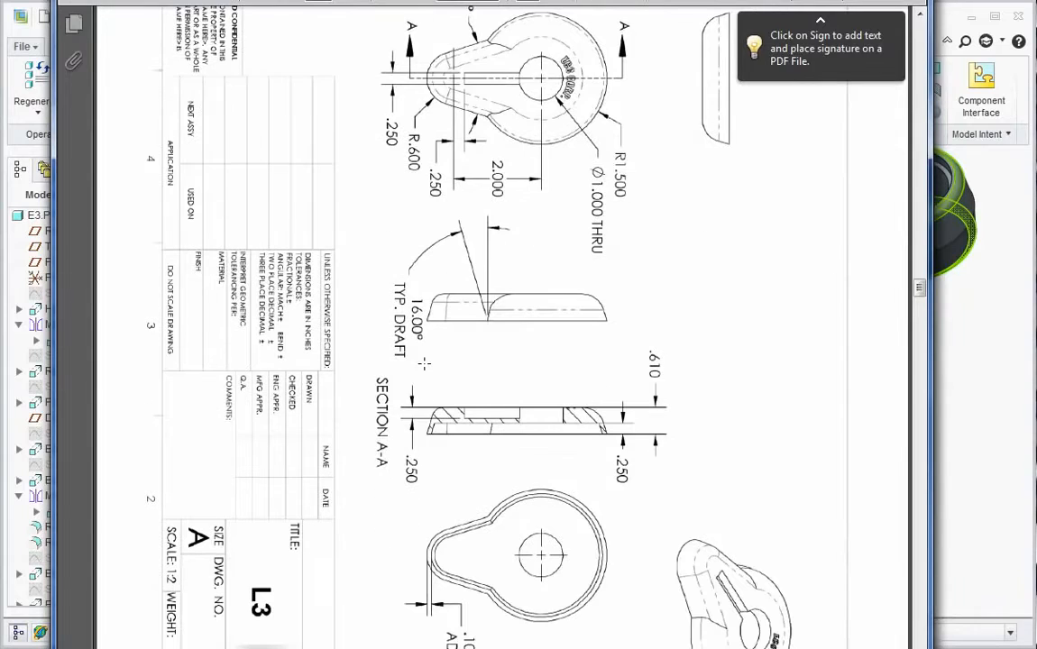
scroll(424, 364, "down", 20)
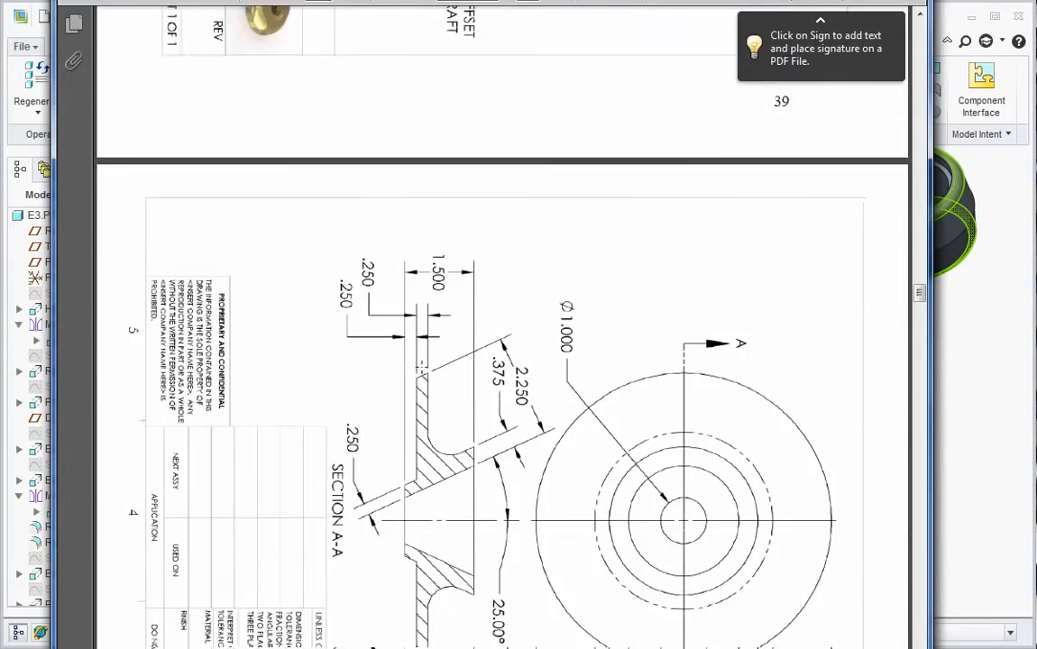
scroll(418, 366, "down", 4)
scroll(424, 369, "up", 20)
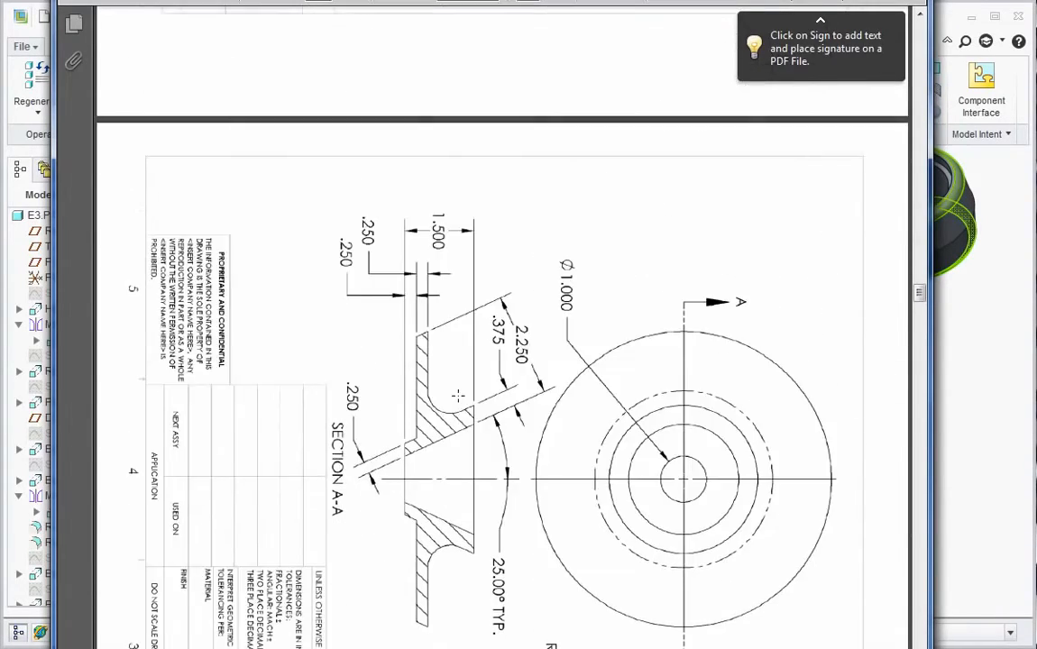
scroll(423, 370, "up", 8)
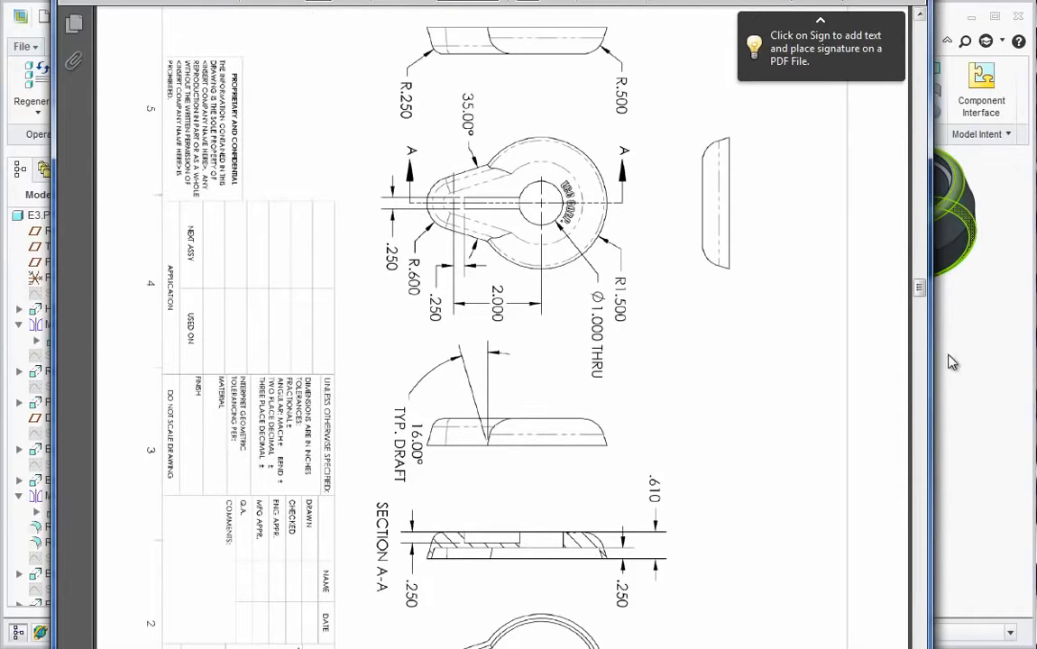
left_click(957, 416)
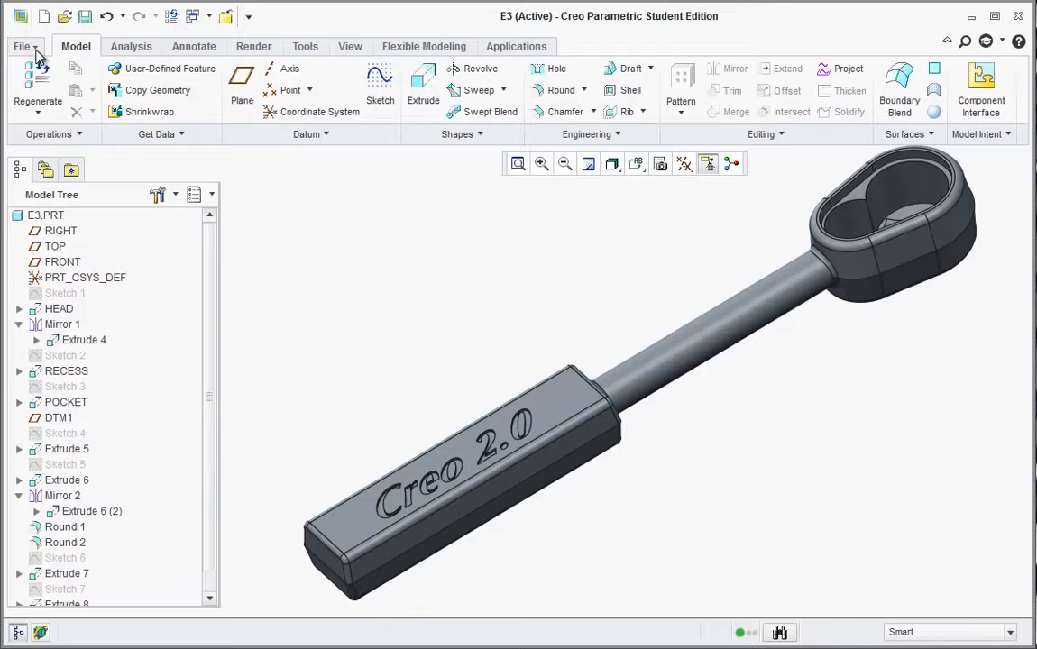
- Create a new solid part named L3b with the default template
left_click(21, 20)
left_click(178, 150)
left_click(26, 47)
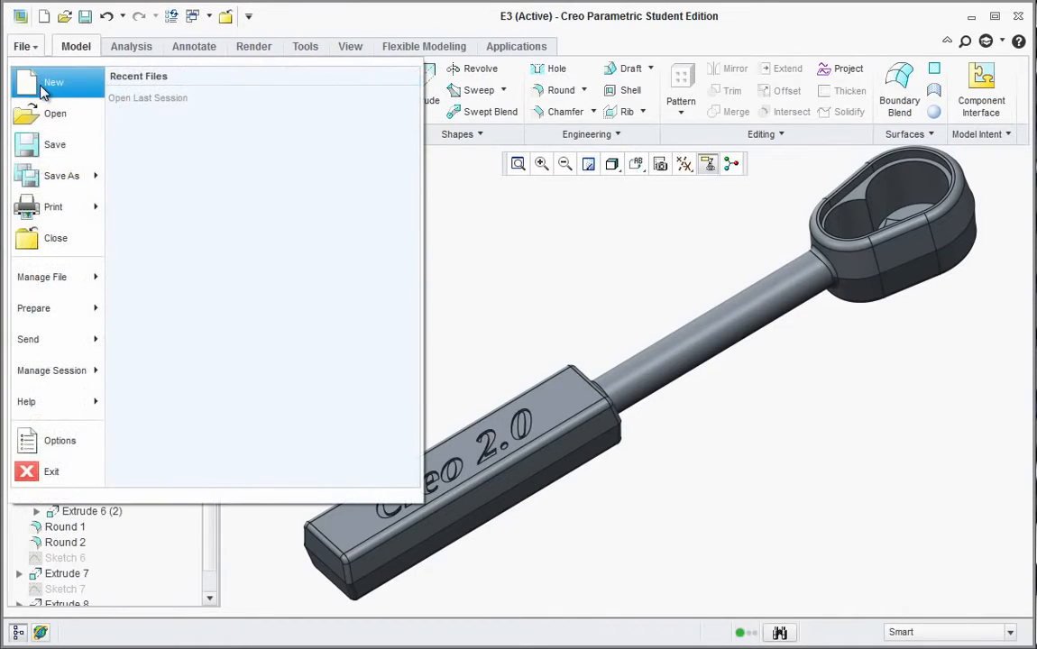
left_click(38, 80)
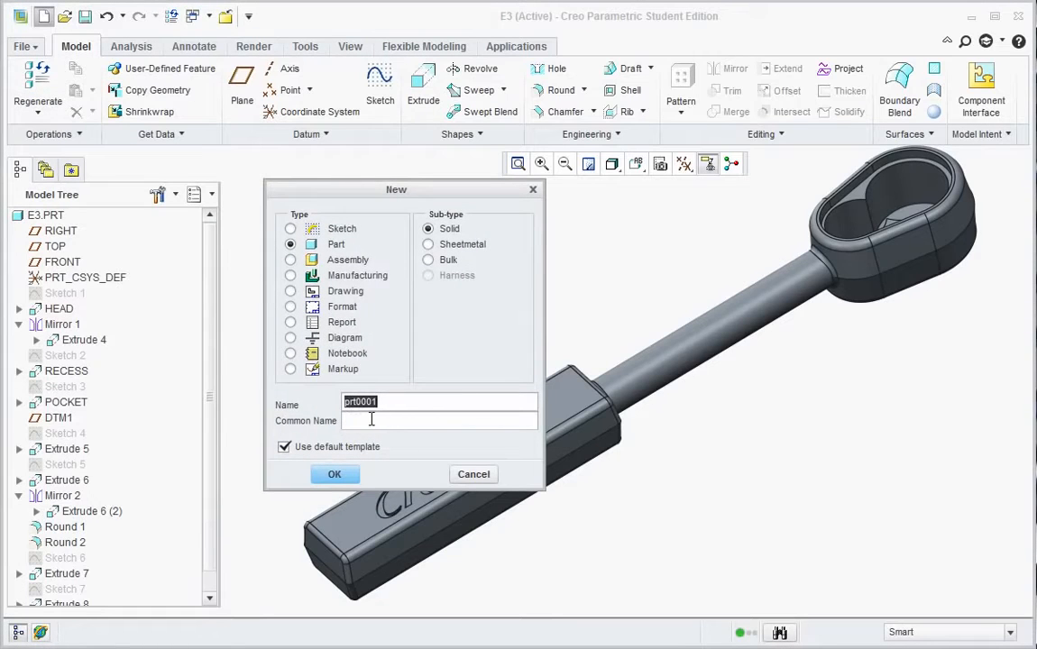
type("L3b")
left_click(335, 475)
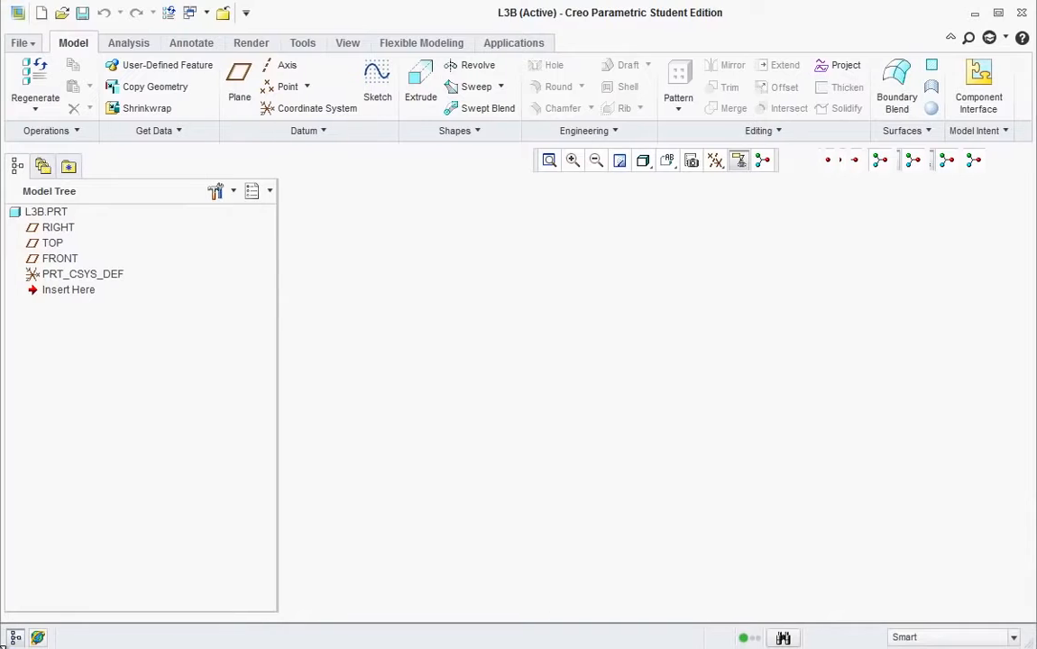
- Start a sketch on the FRONT datum plane and orient the view to FRONT
left_click(65, 258)
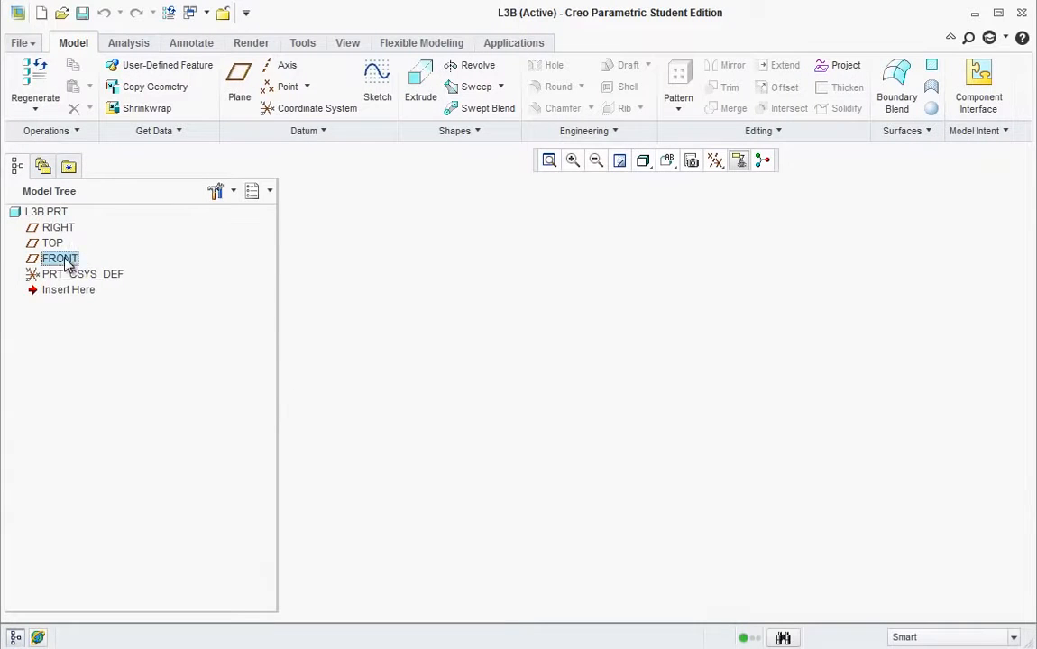
left_click(378, 98)
left_click(642, 161)
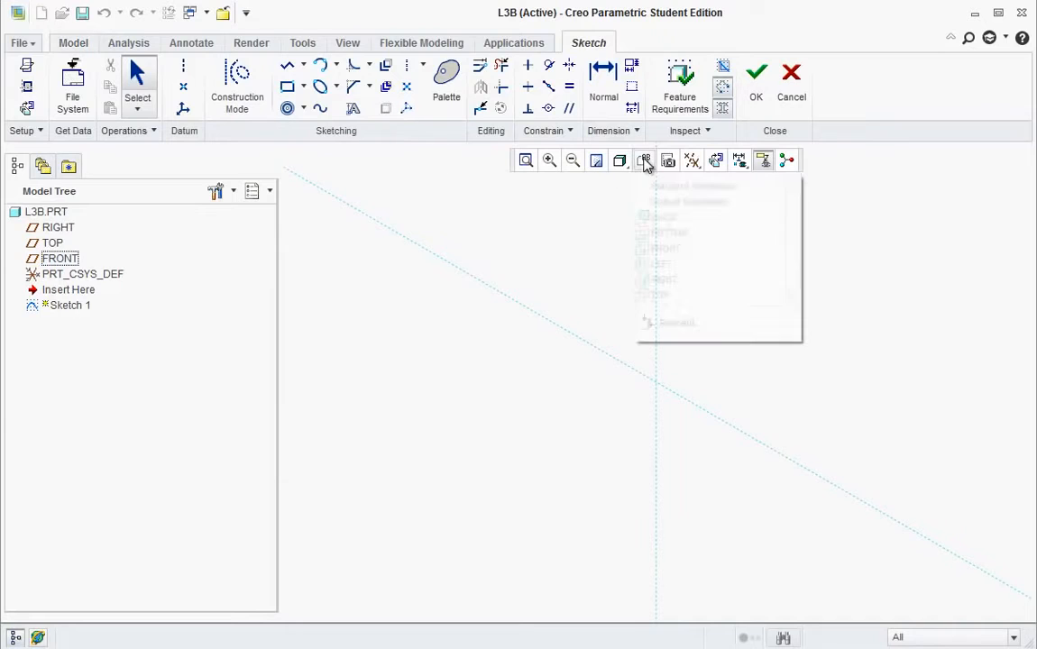
left_click(665, 248)
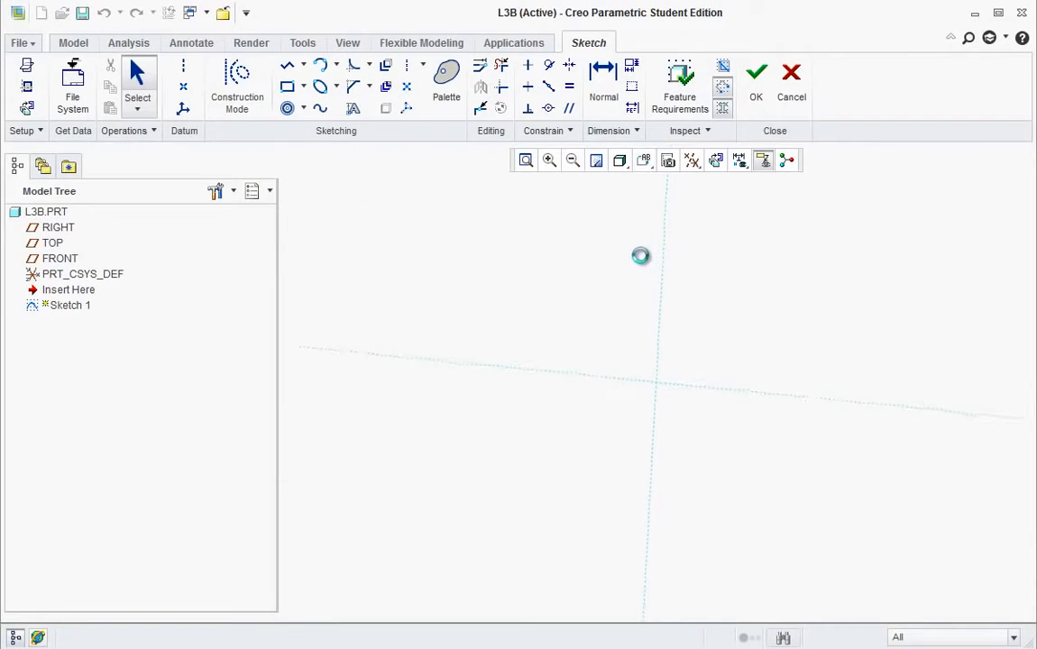
- Add a vertical datum centerline through the sketch origin
left_click(183, 72)
left_click(656, 392)
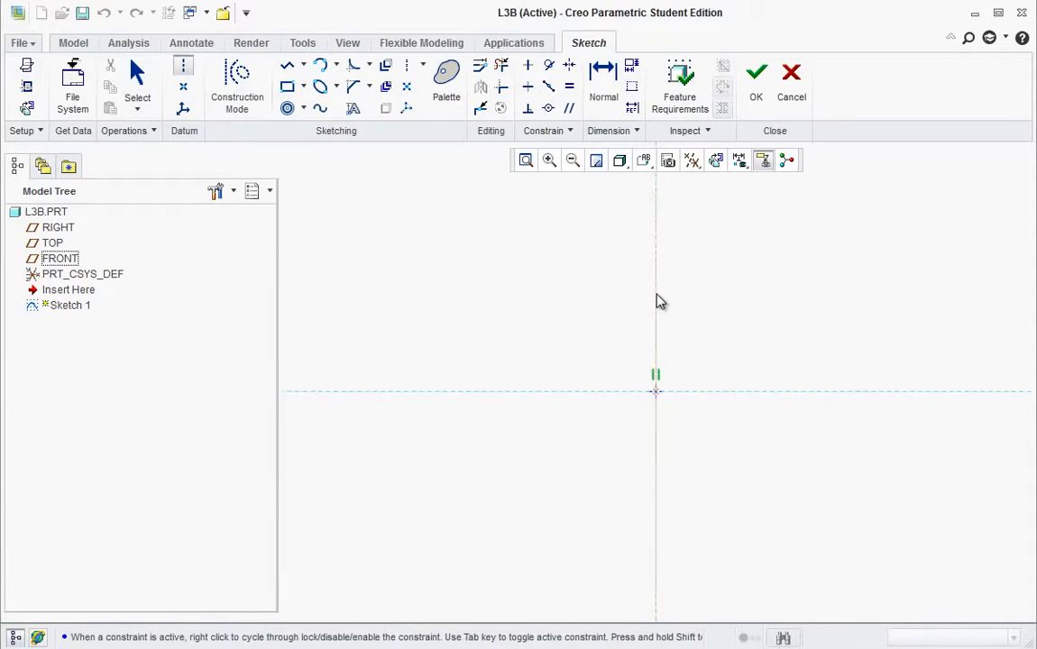
left_click(655, 301)
middle_click(761, 329)
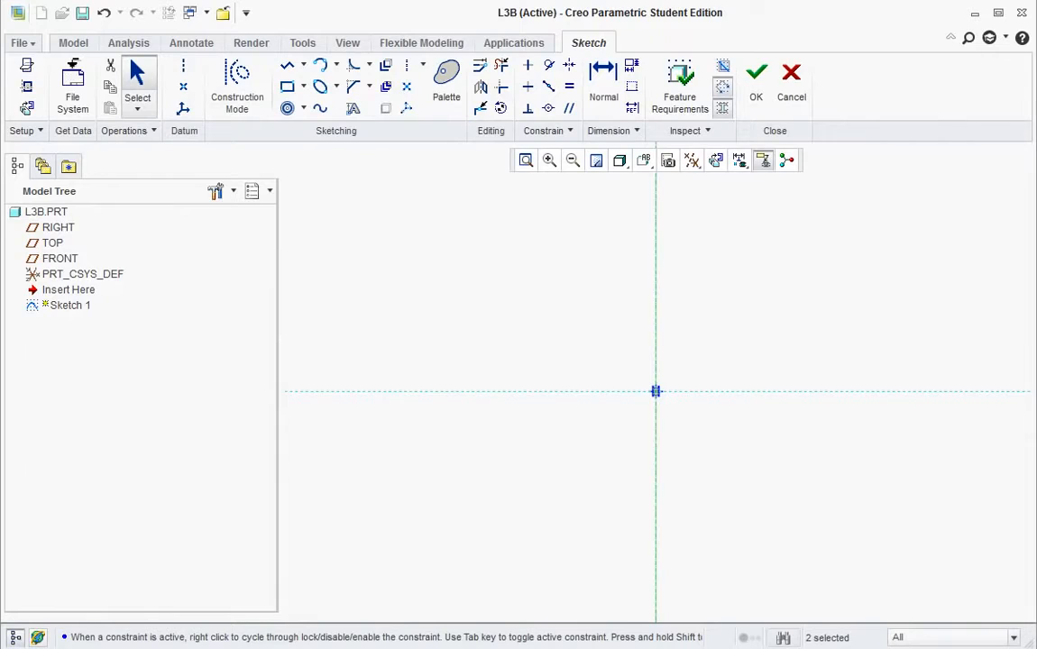
- Switch to the PDF drawing of L3b, examine the dimensions in Section A-A, and return to the Creo Parametric sketch
key("alt+Tab")
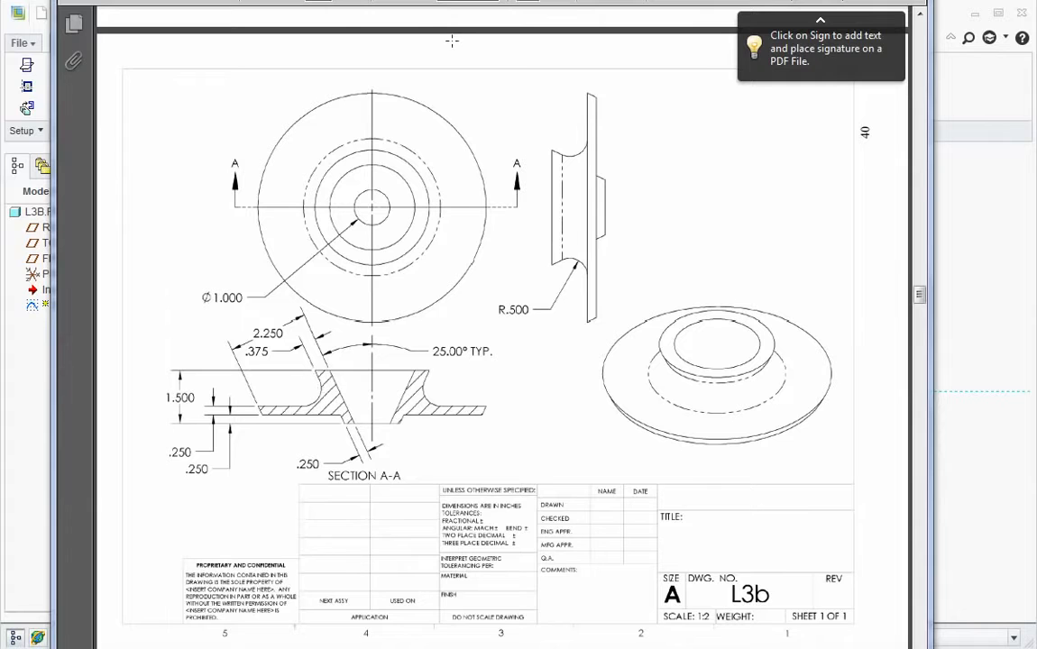
left_click(425, 2)
left_click(425, 2)
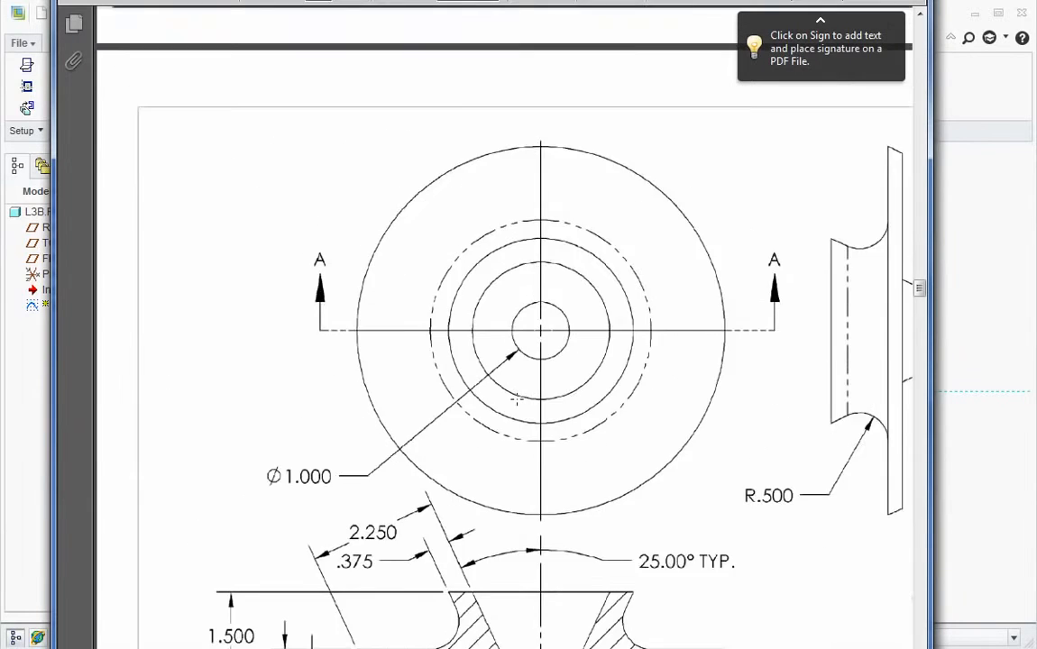
scroll(522, 402, "down", 2)
scroll(524, 408, "down", 1)
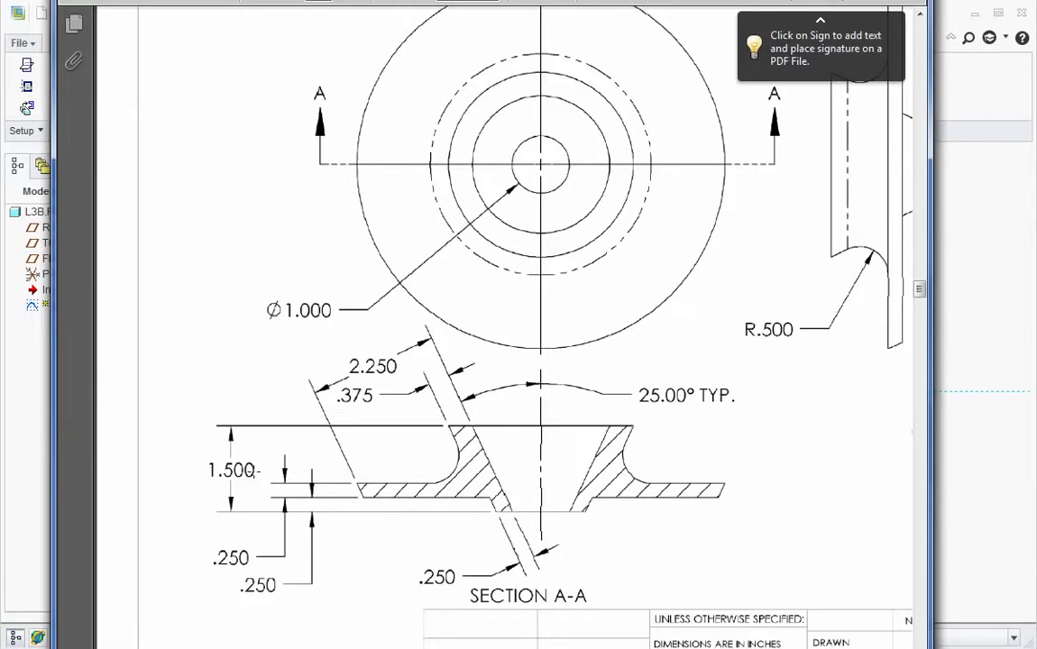
left_click(971, 480)
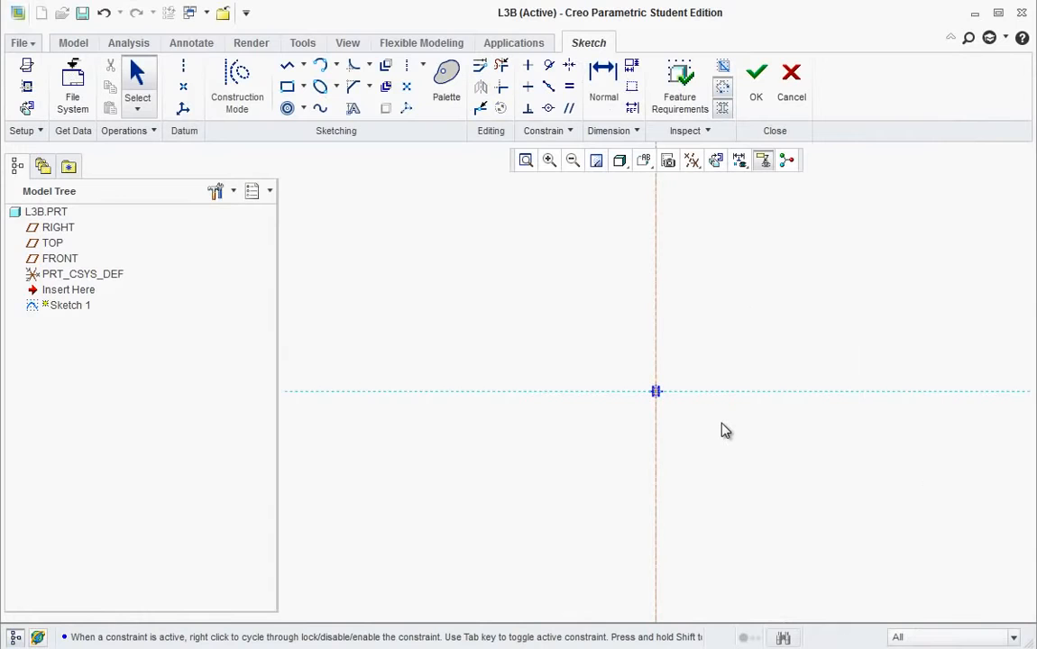
- Sketch a line slanting up and away from the centerline, from about 31 on the horizontal reference to about 64 from the centerline
left_click(287, 64)
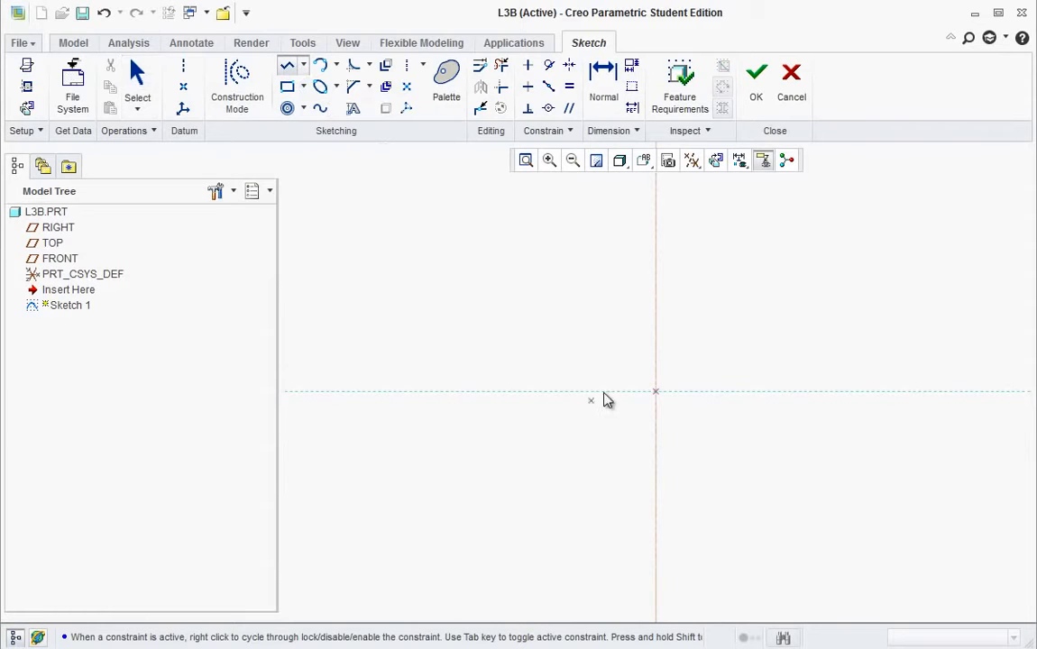
left_click(638, 391)
left_click(620, 353)
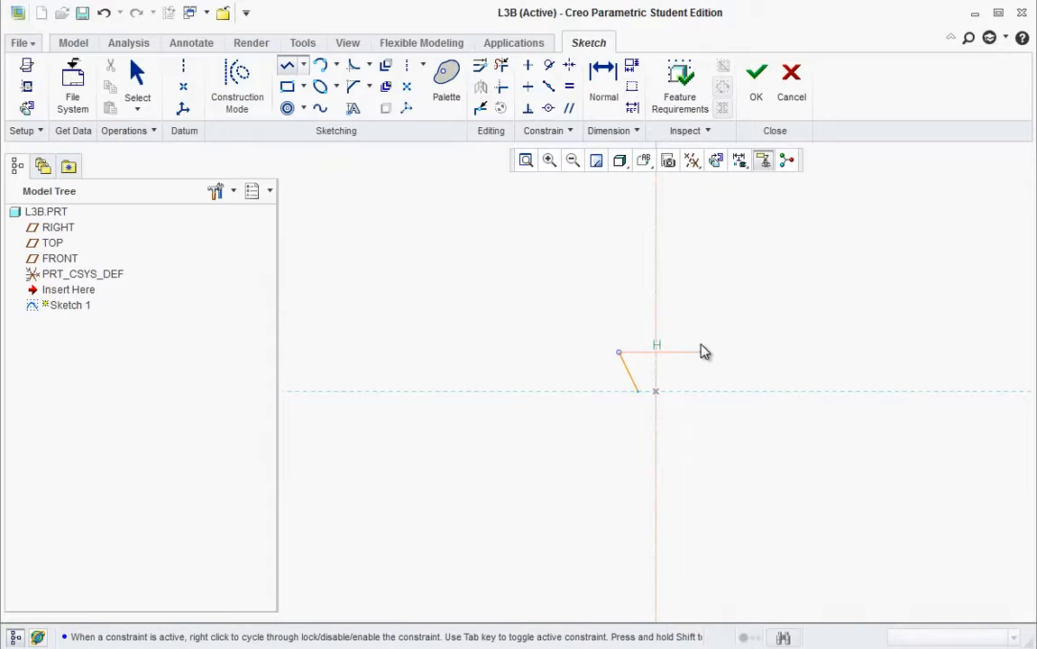
scroll(702, 352, "up", 1)
middle_click(701, 352)
middle_click(677, 361)
scroll(661, 386, "down", 5)
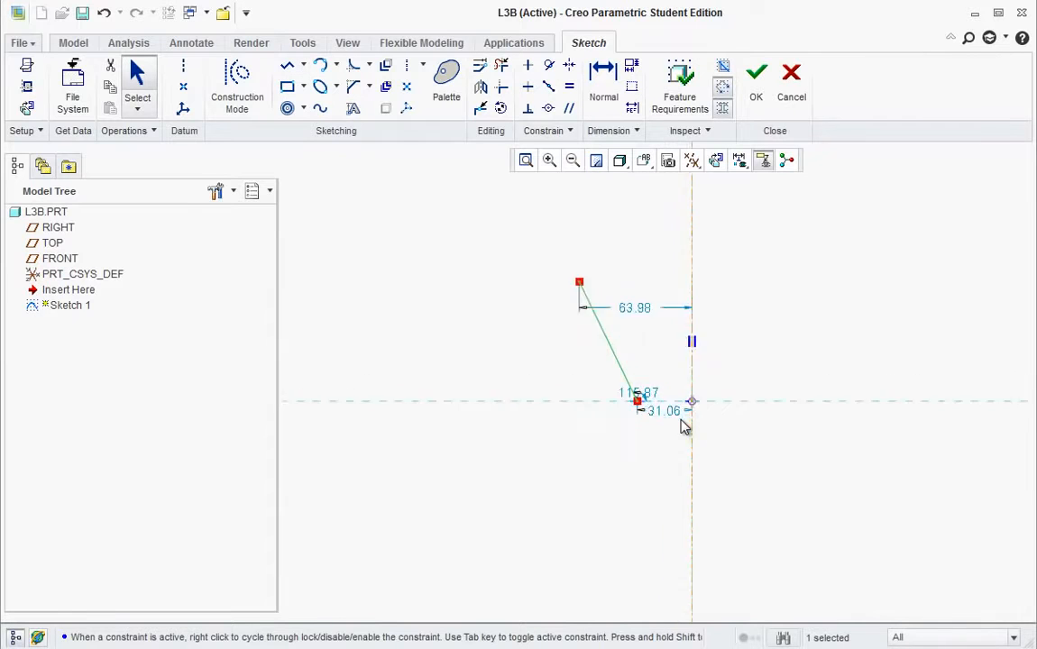
- Set the distance from the slanted line's lower endpoint to the centerline to 0.5
double_click(659, 405)
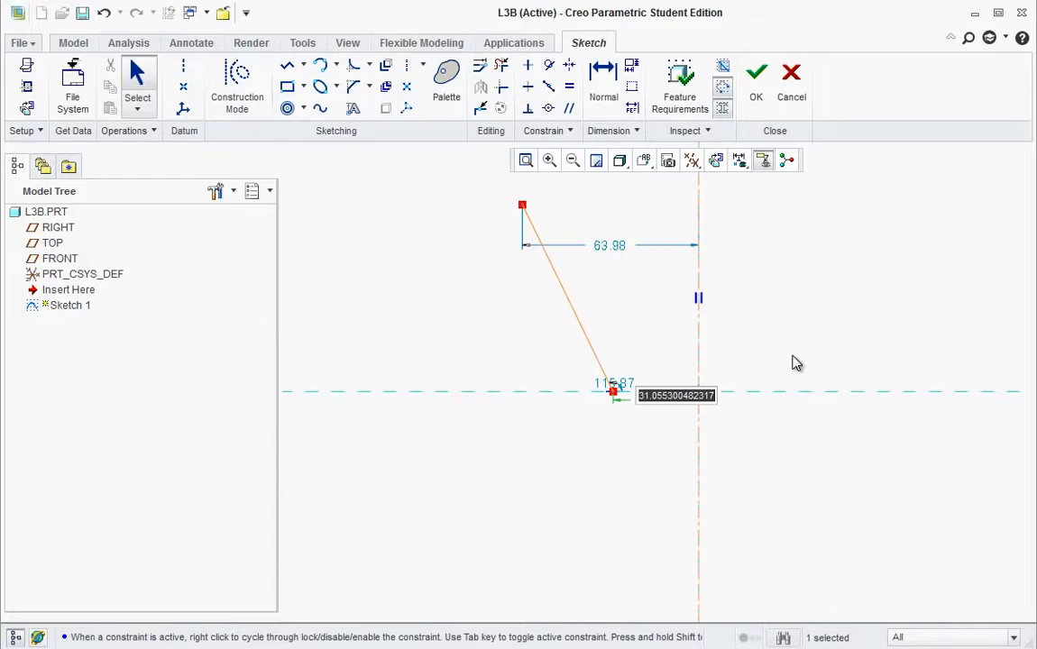
key("BackSpace")
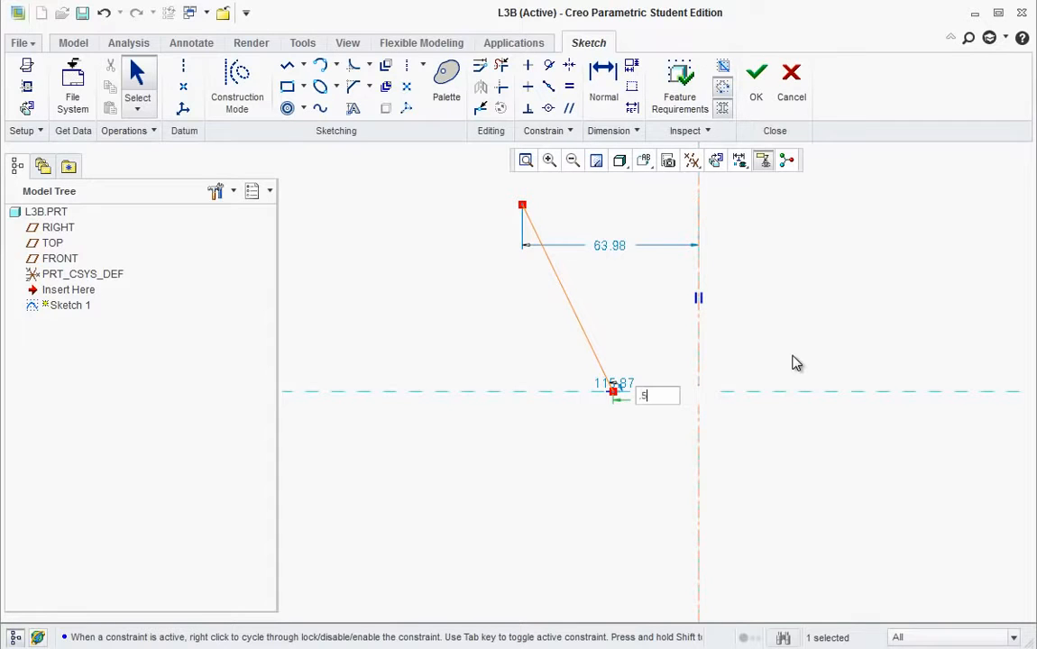
type(".5")
key("Return")
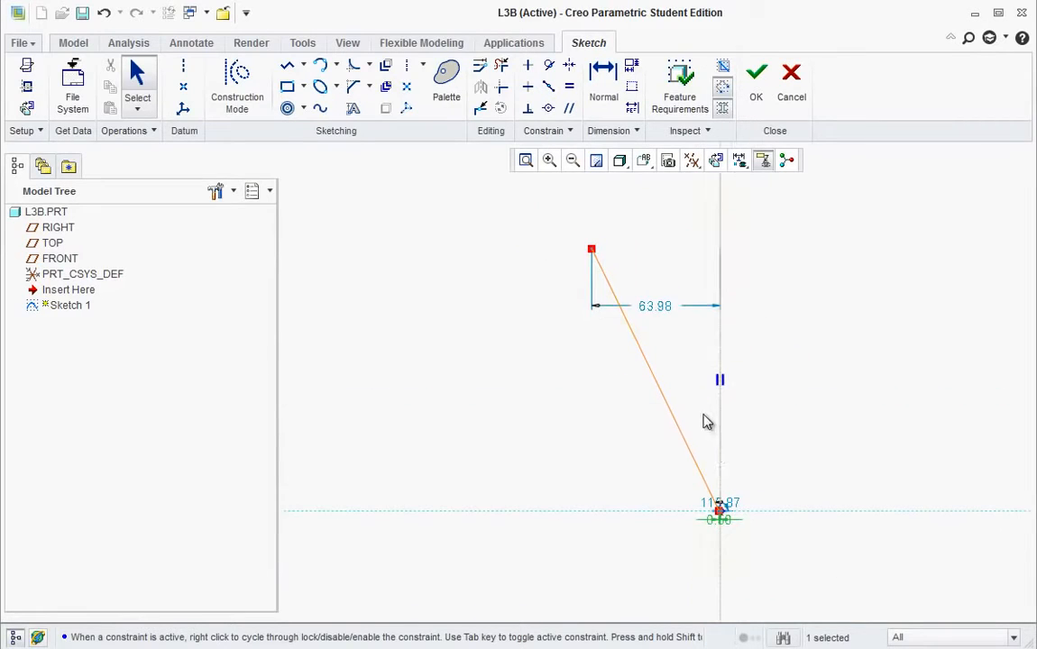
- Dimension the slanted line's aligned length and set it to 1.5
left_click(603, 79)
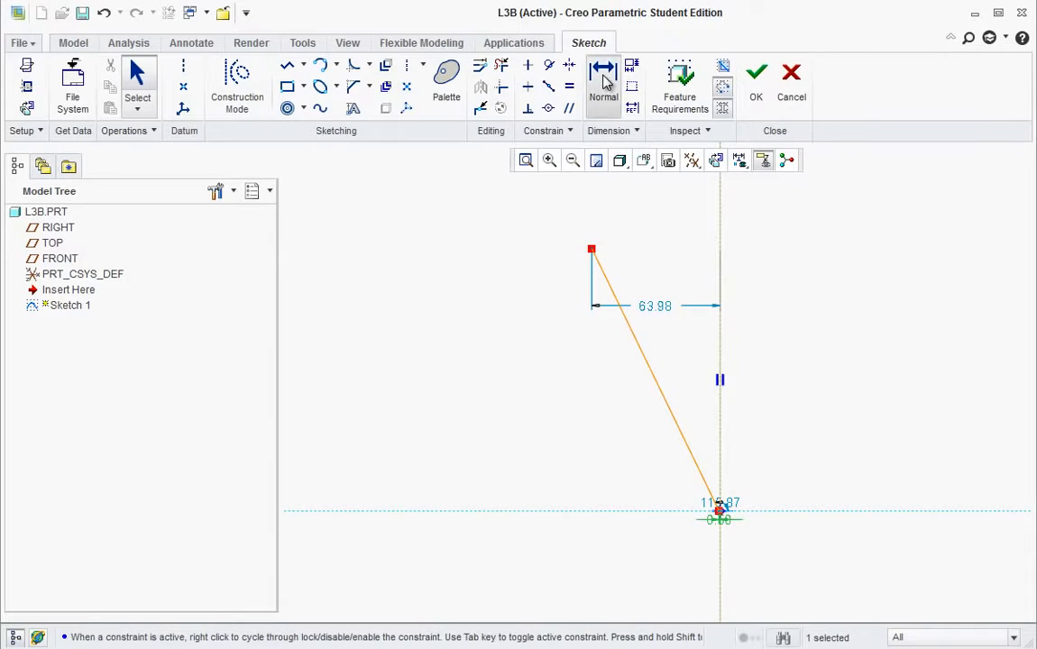
left_click(665, 400)
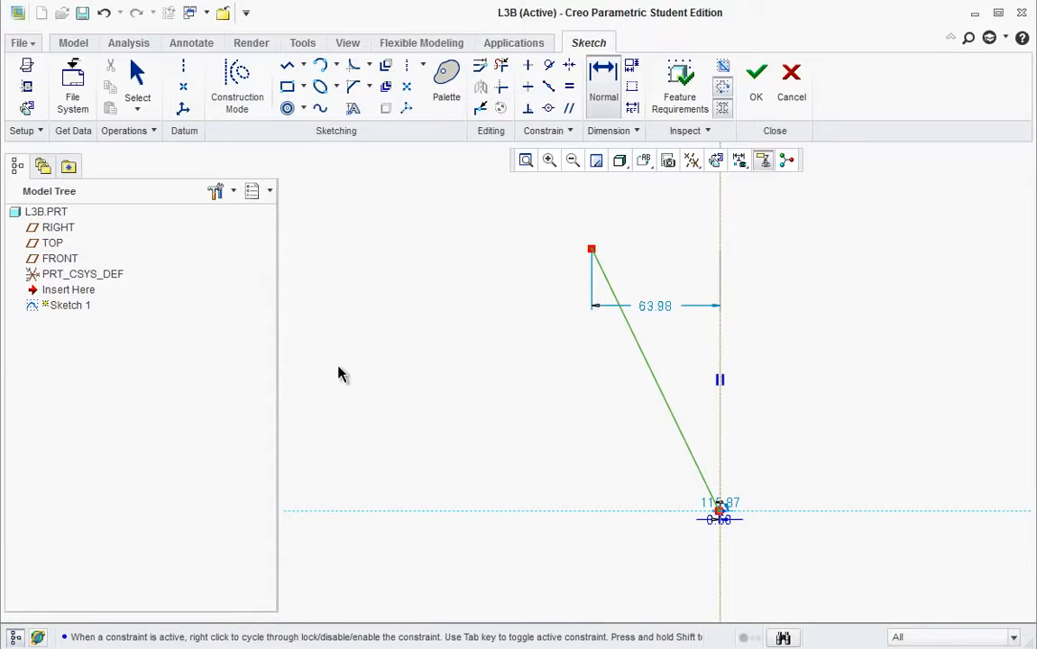
middle_click(339, 374)
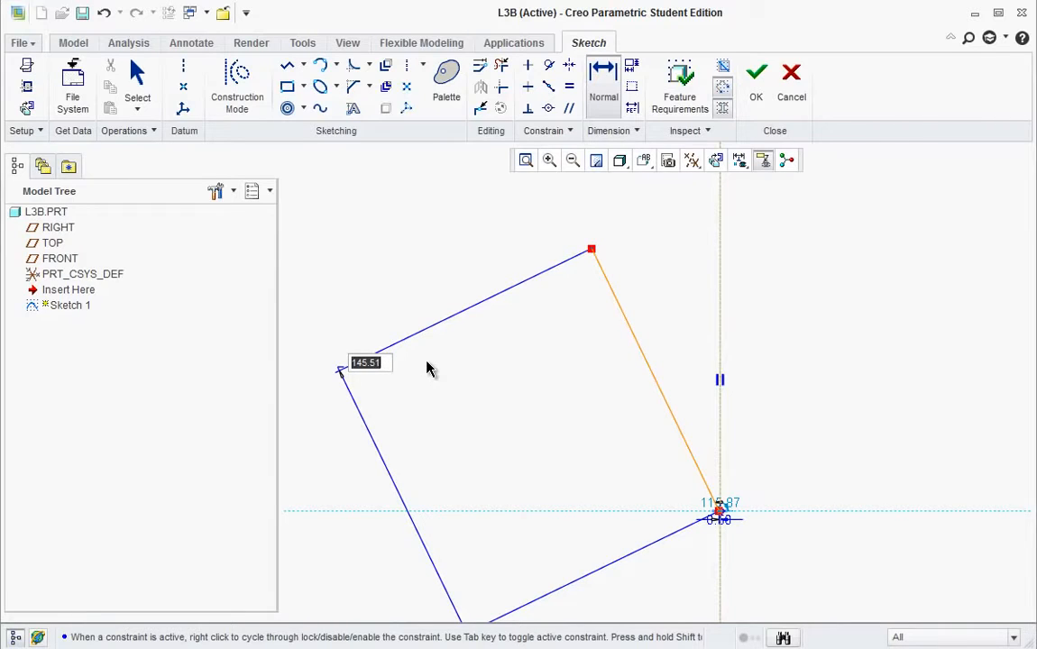
type("1")
key("Return")
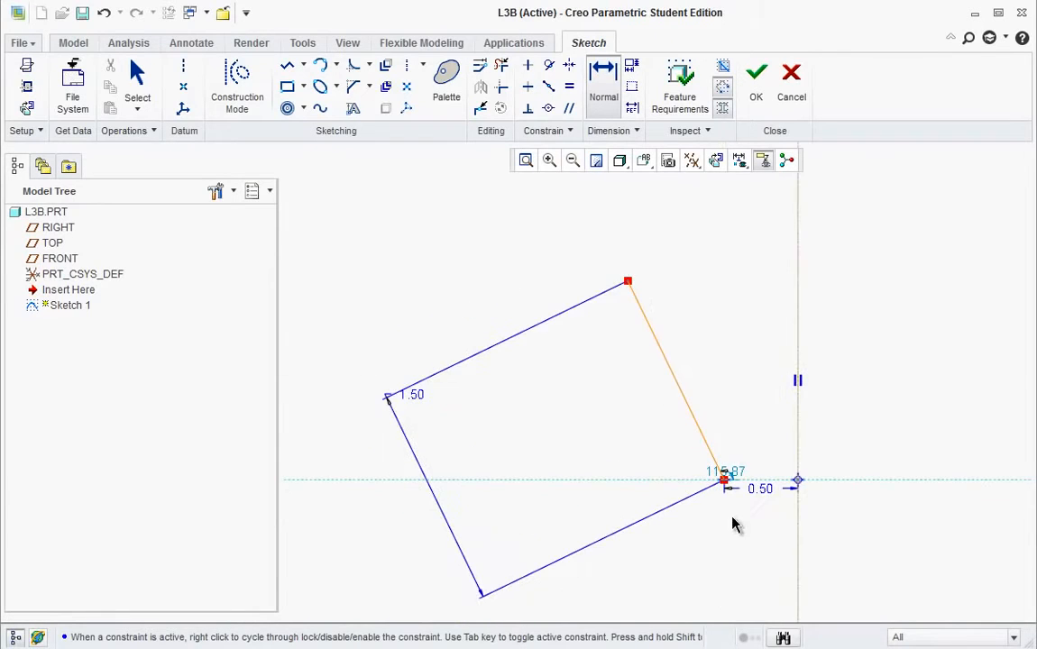
- Delete the aligned length dimension from the slanted line
left_click(411, 394)
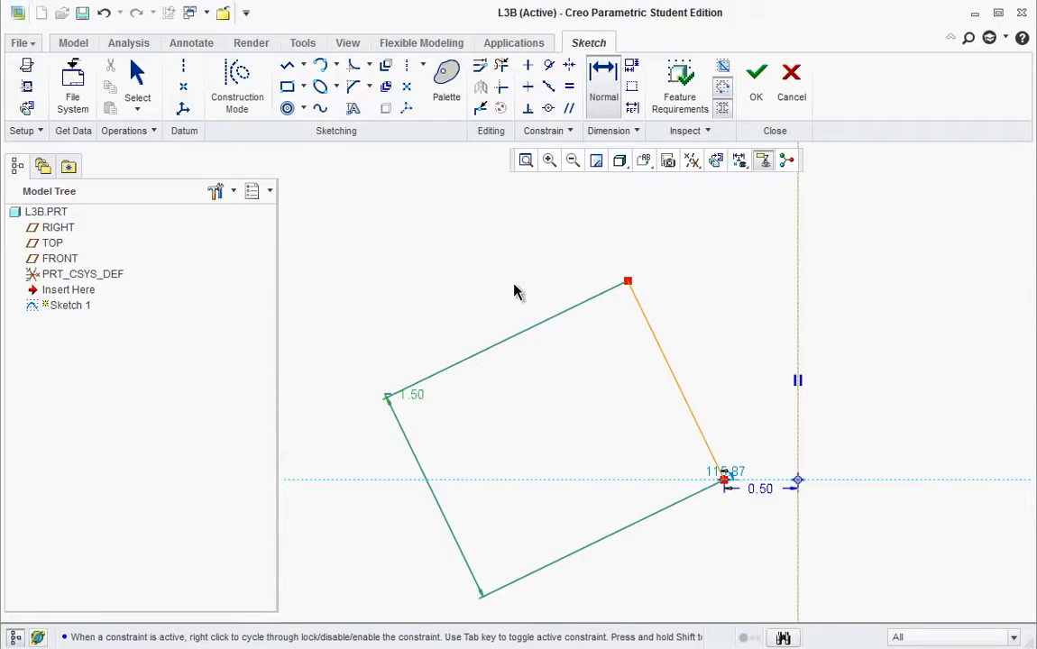
key("Delete")
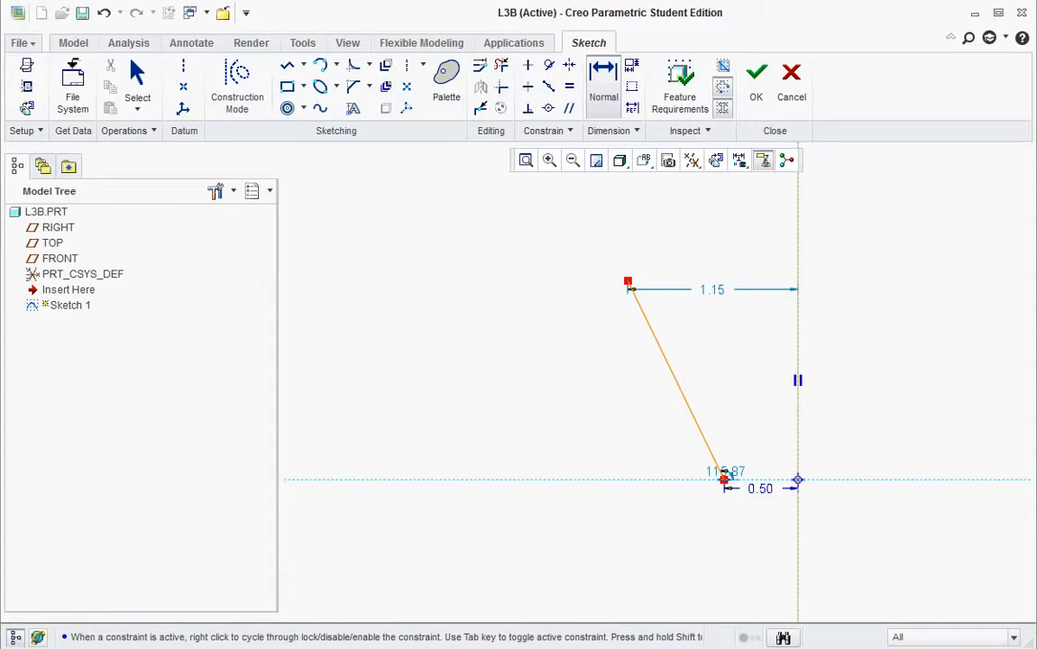
- Check the section view in the PDF drawing and dimension the angle between the slanted line and the vertical centerline as 25 degrees
key("alt+Tab")
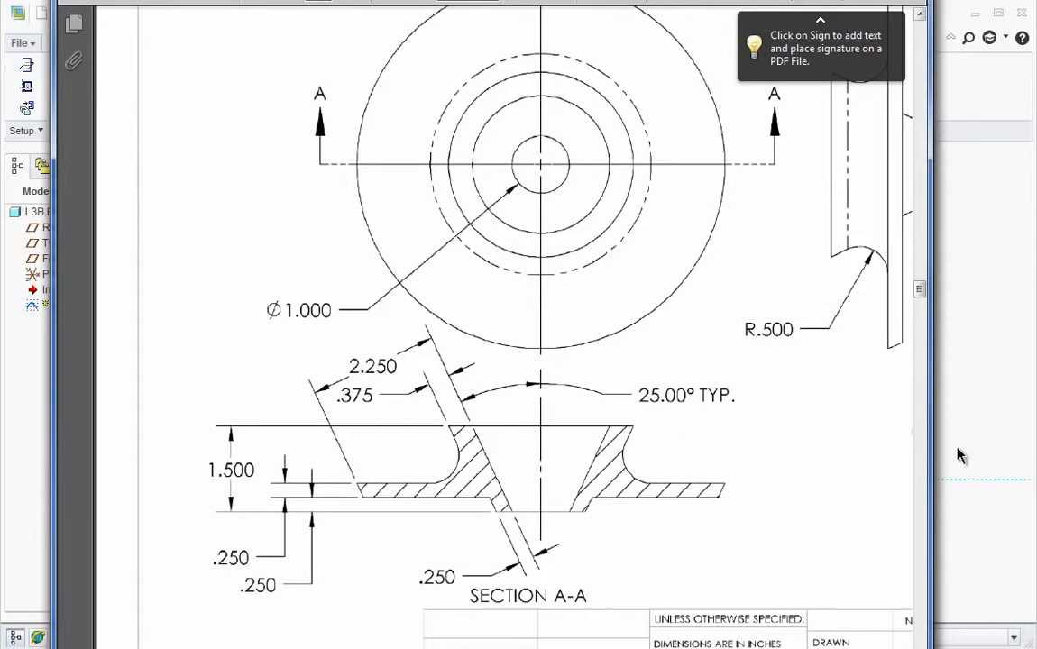
left_click(970, 528)
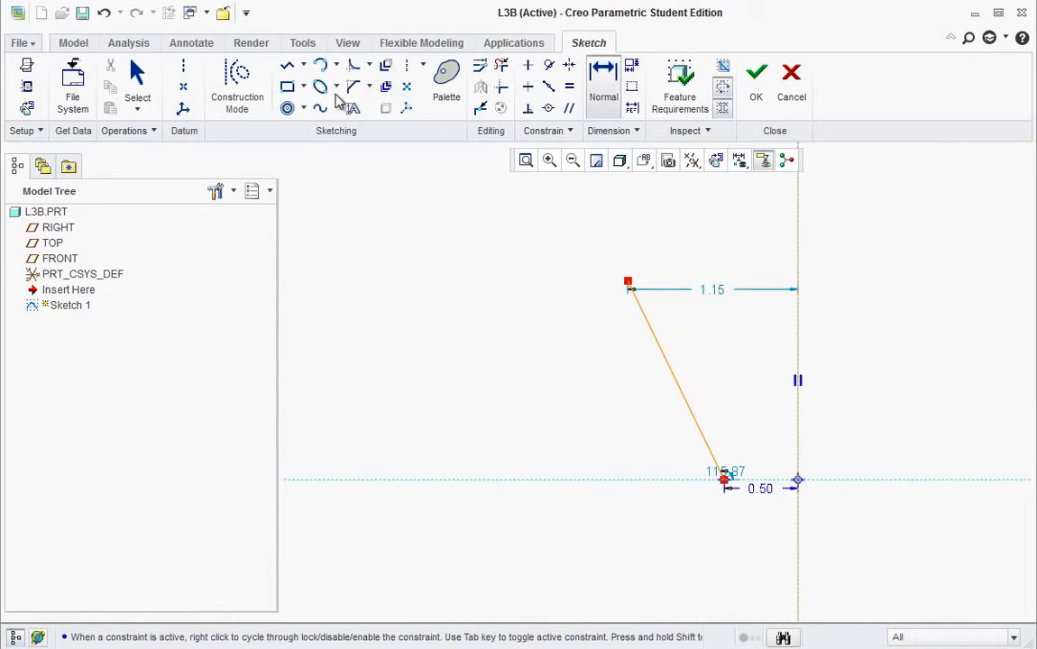
left_click(671, 377)
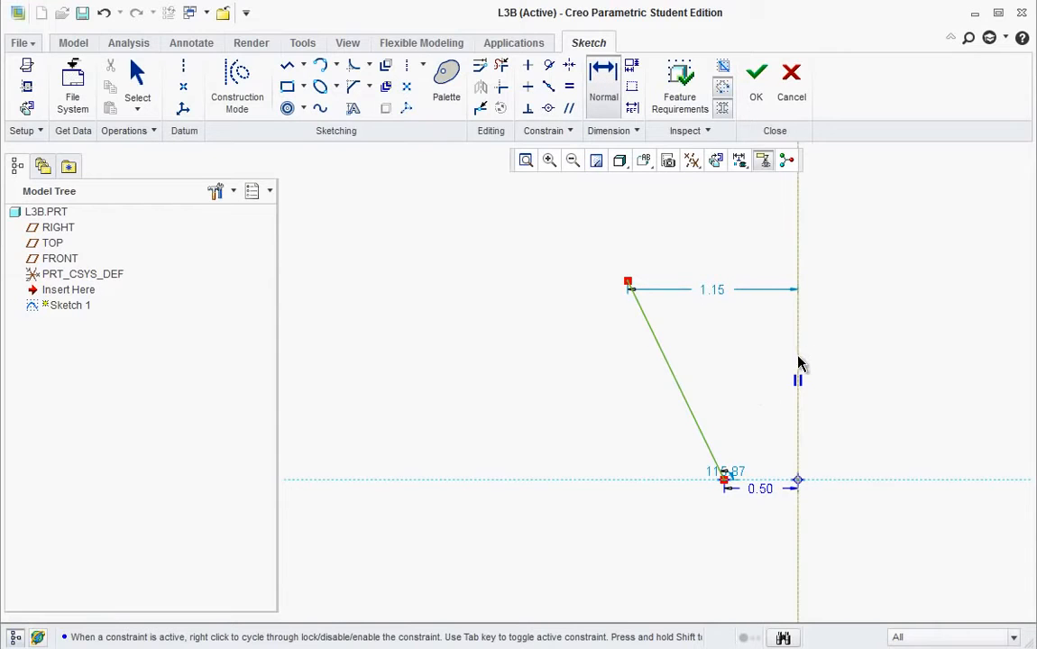
middle_click(743, 360)
type("25")
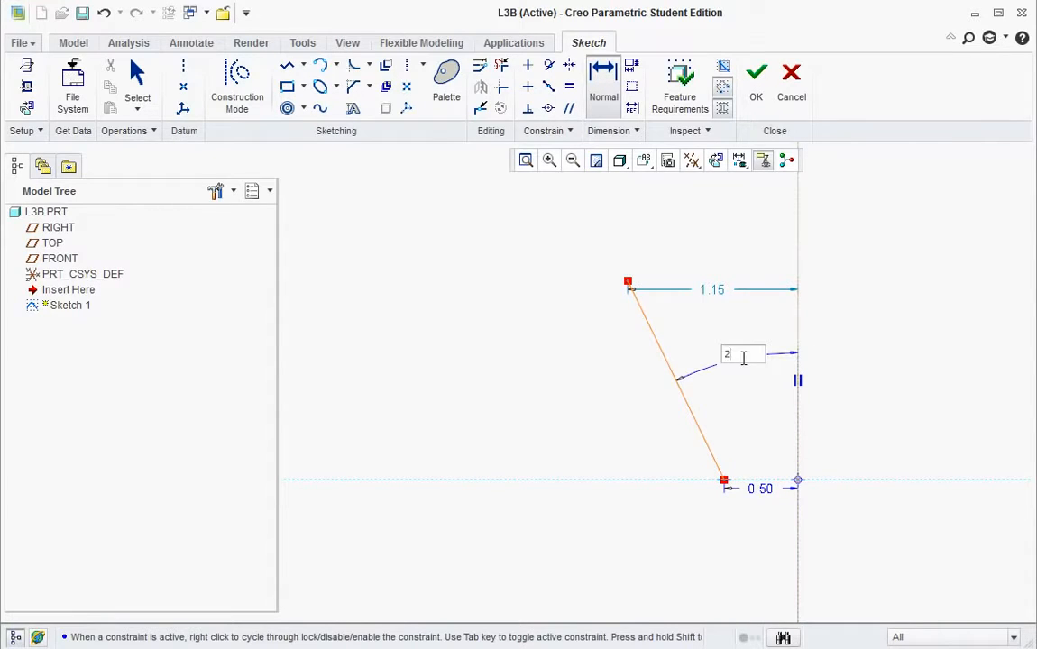
key("Return")
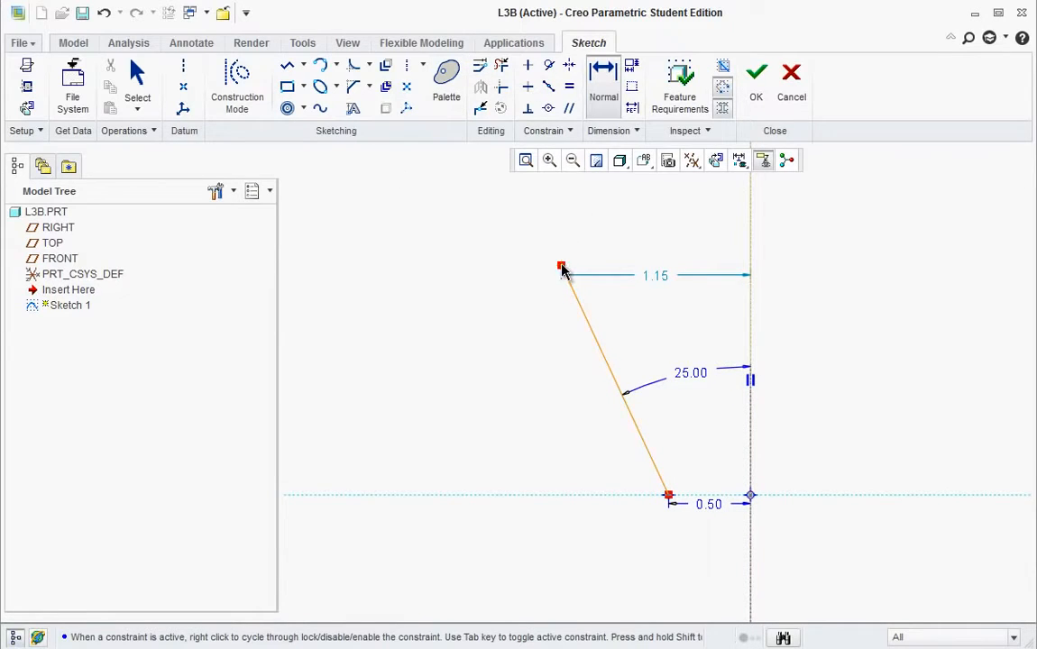
- Dimension the vertical height from the horizontal reference to the slanted line's upper endpoint and set it to 1.5
middle_click(363, 393)
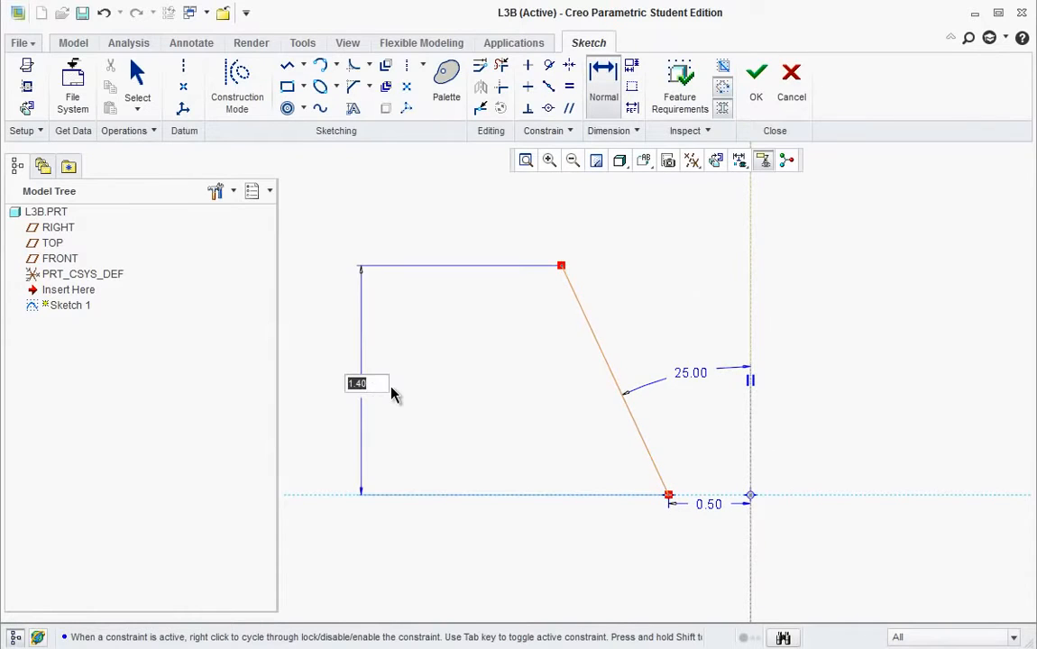
type("1.5")
key("Return")
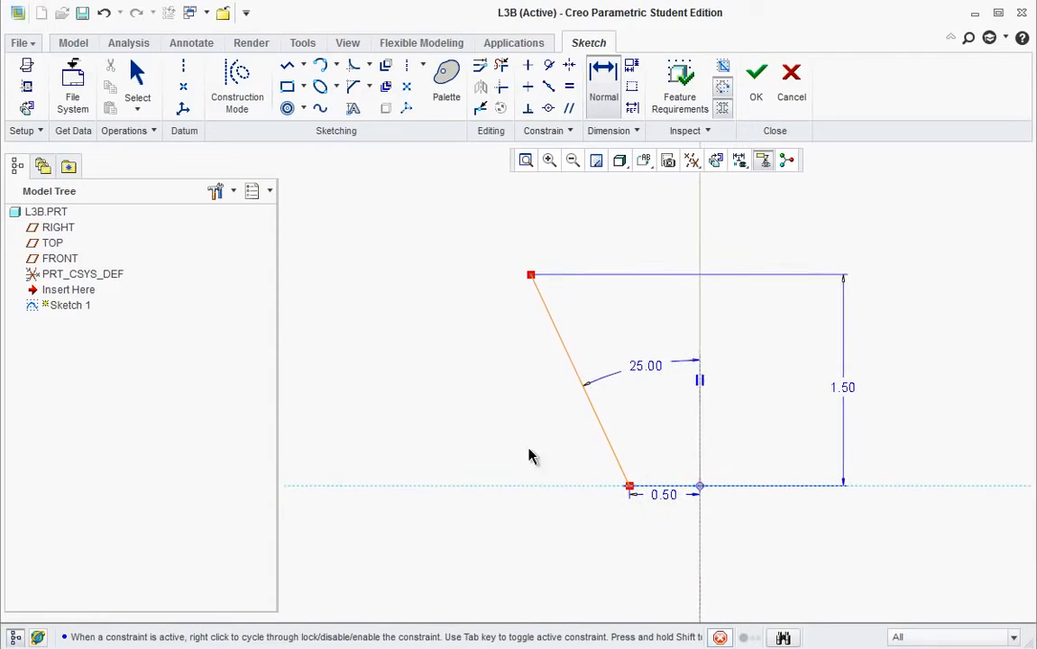
- Close the profile with connected lines: top edge about 0.38, parallel slant dropping about 0.71, flange about 0.25 thick and 1.66 long, parallel lower leg, bottom edge
left_click(287, 73)
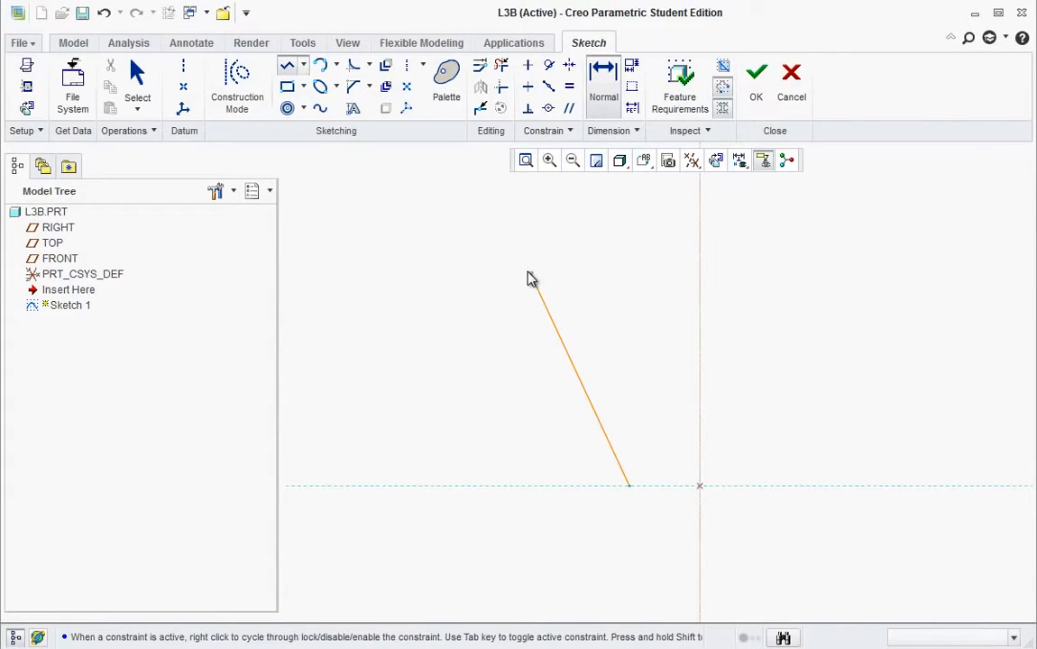
left_click(530, 276)
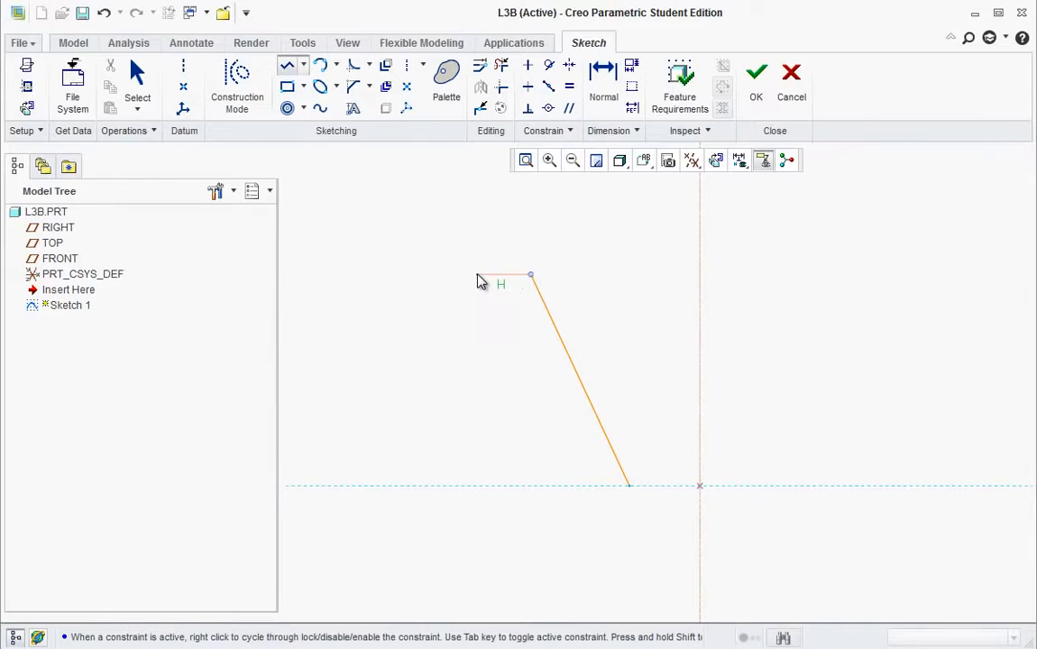
left_click(477, 275)
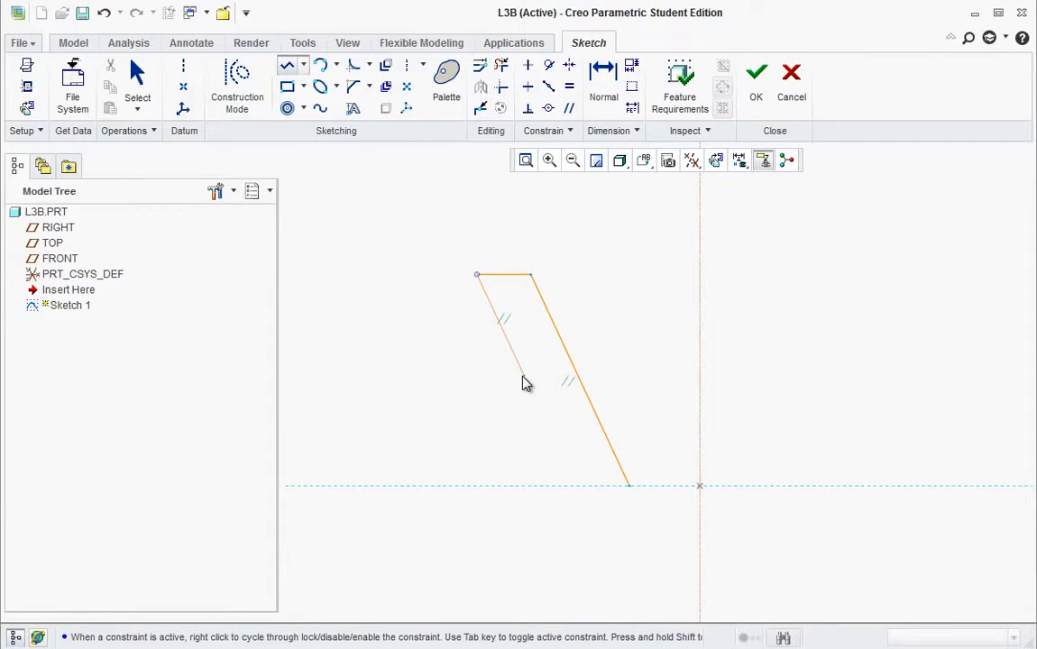
left_click(524, 374)
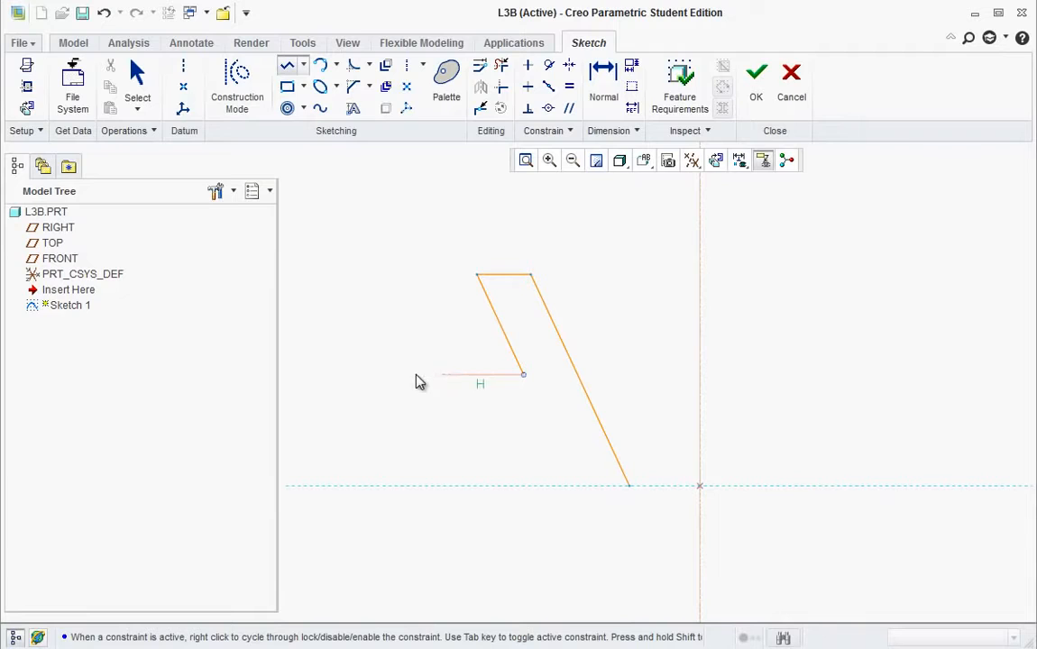
left_click(289, 375)
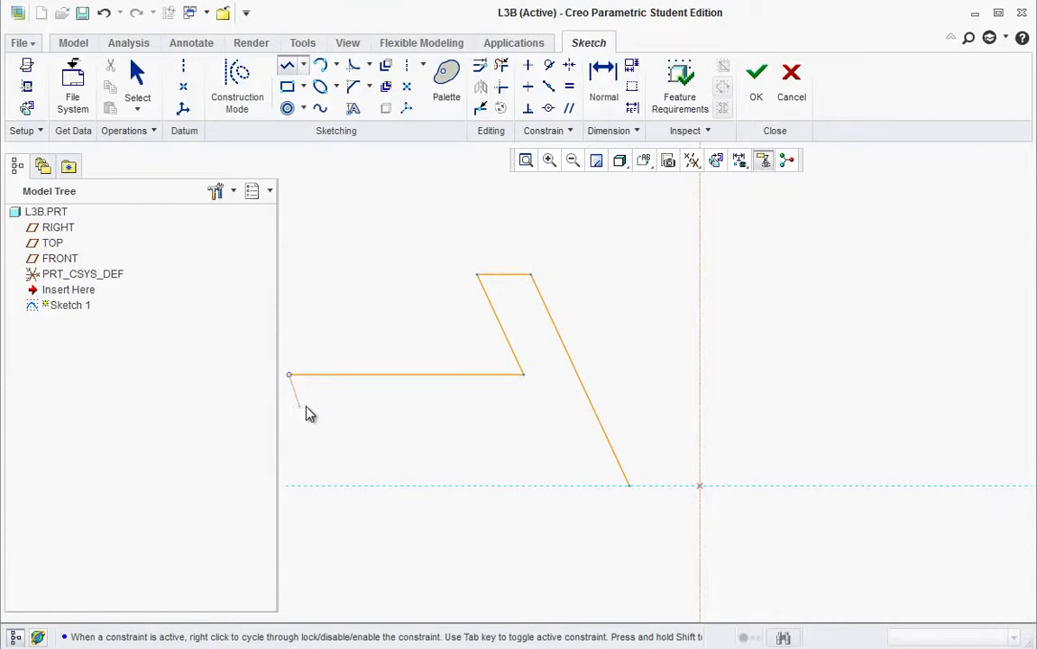
left_click(305, 410)
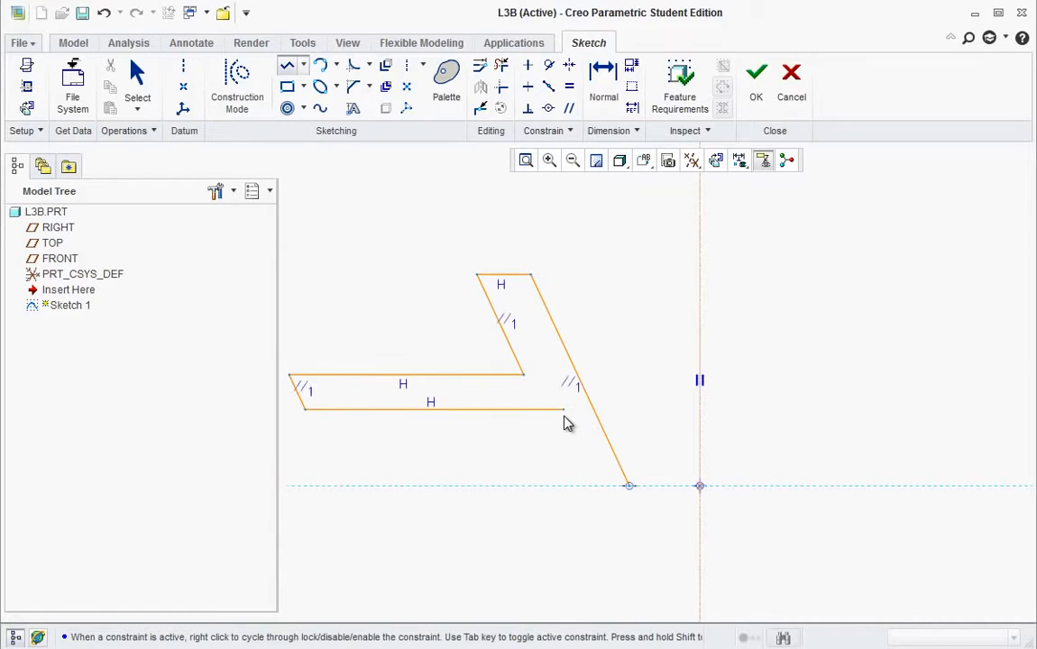
left_click(564, 412)
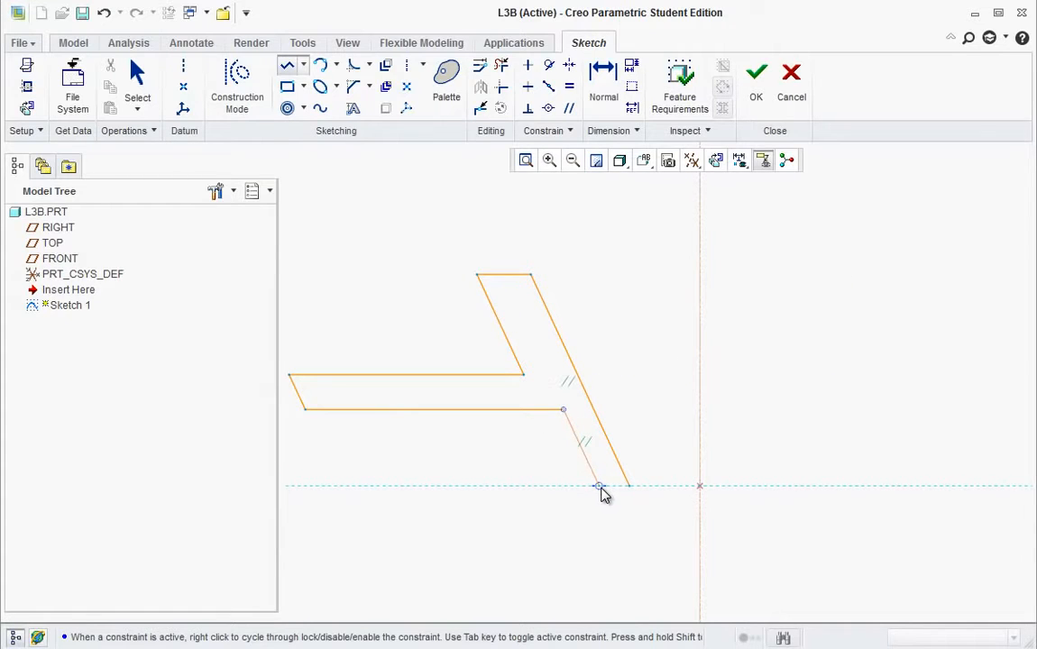
left_click(598, 487)
left_click(629, 486)
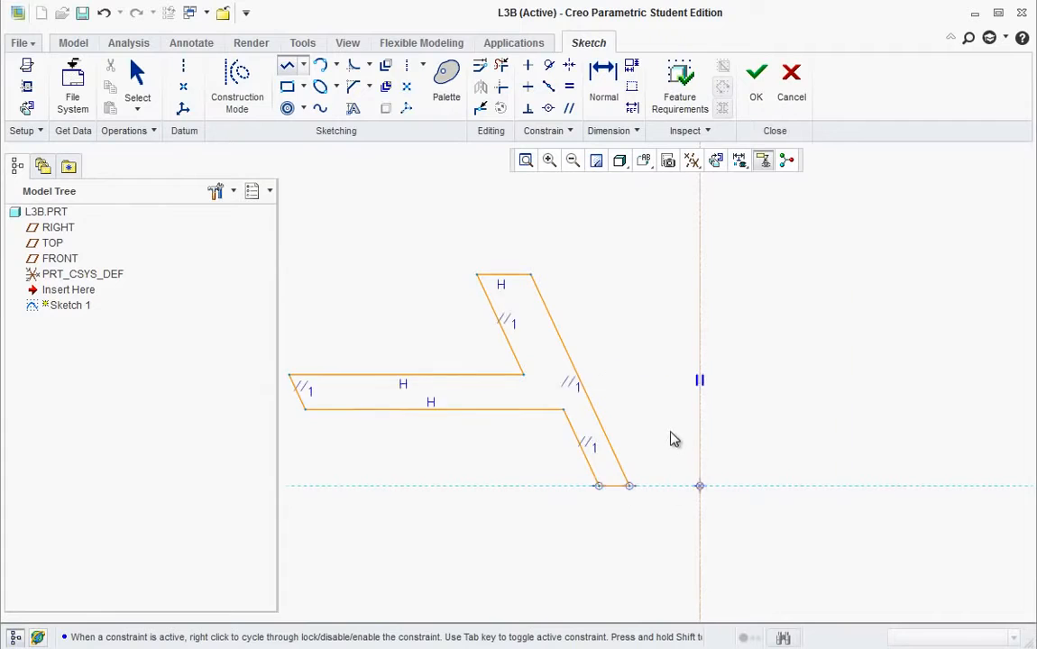
middle_click(675, 416)
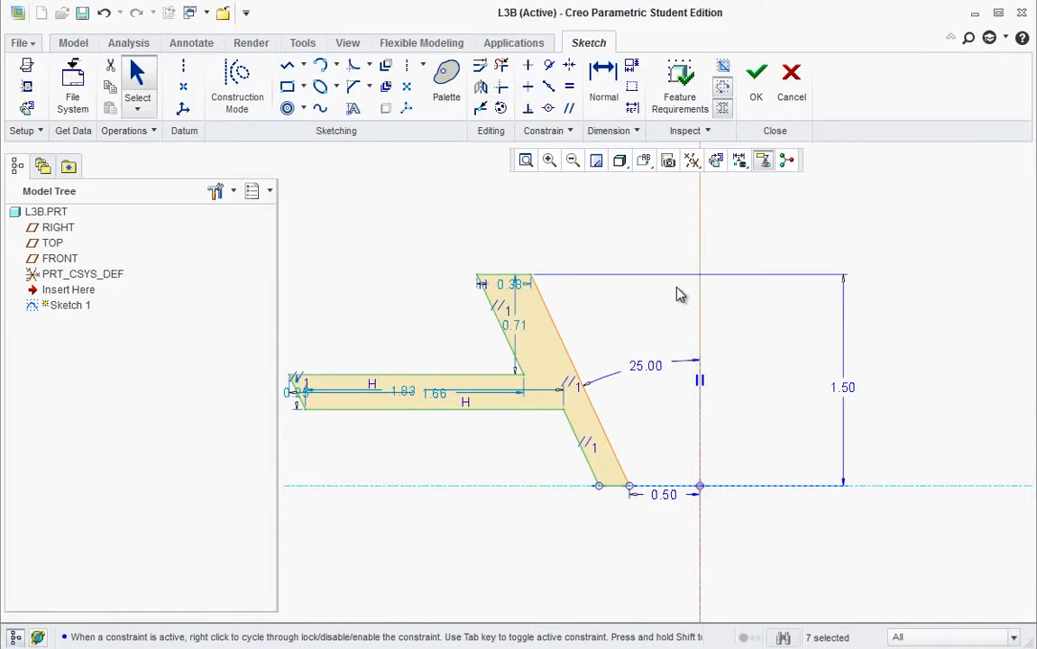
- Dimension the perpendicular thickness of the upper slanted wall, check it against the PDF drawing and set it to 0.38
scroll(713, 355, "up", 1)
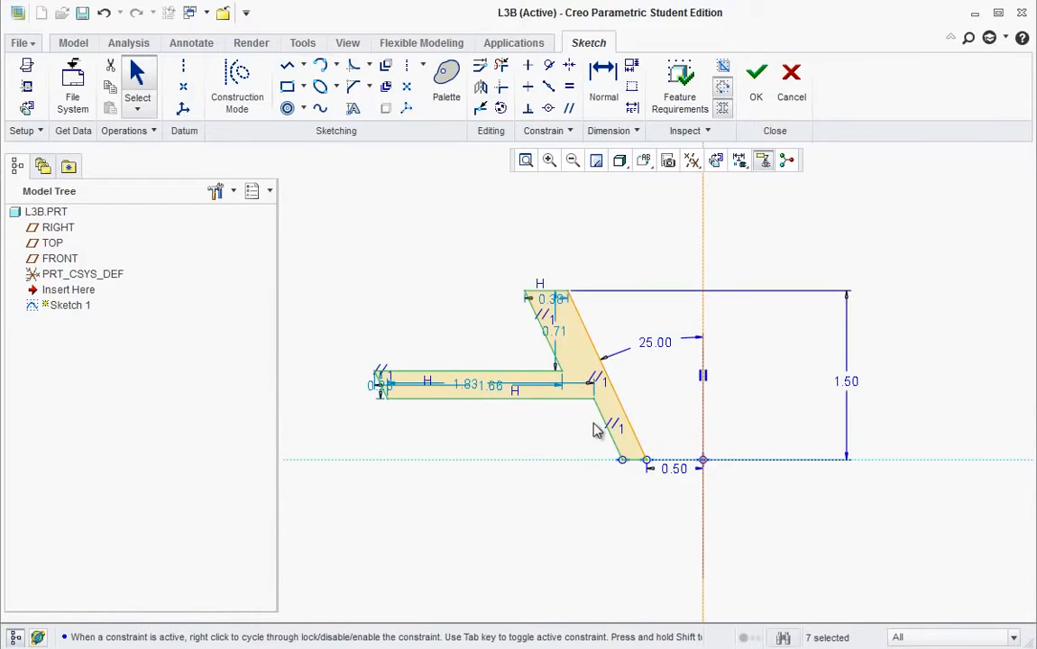
left_click(606, 81)
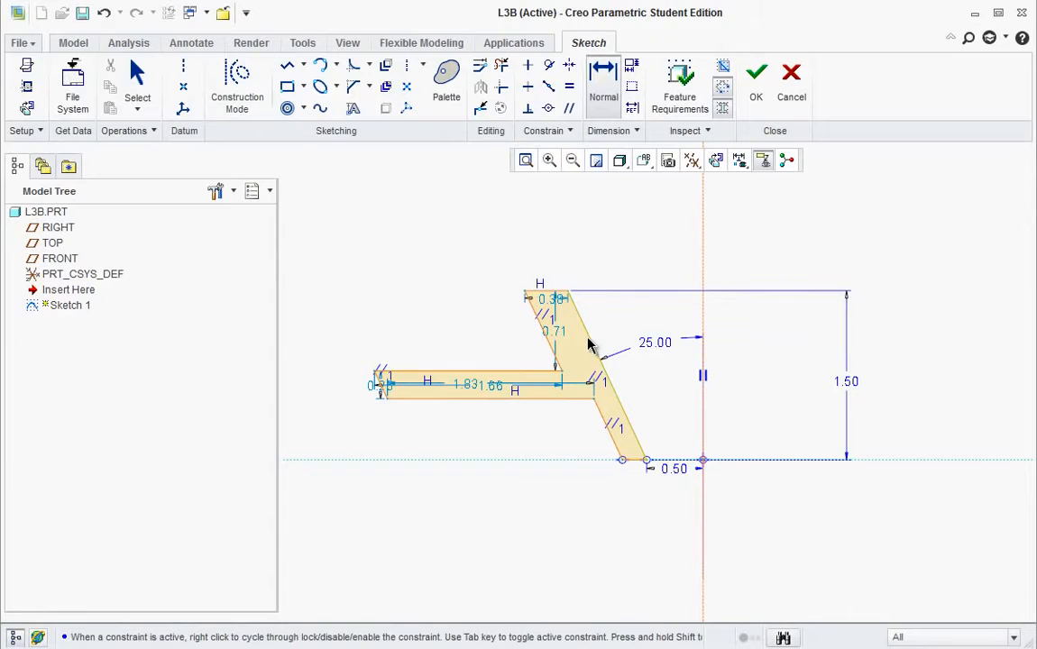
middle_click(512, 236)
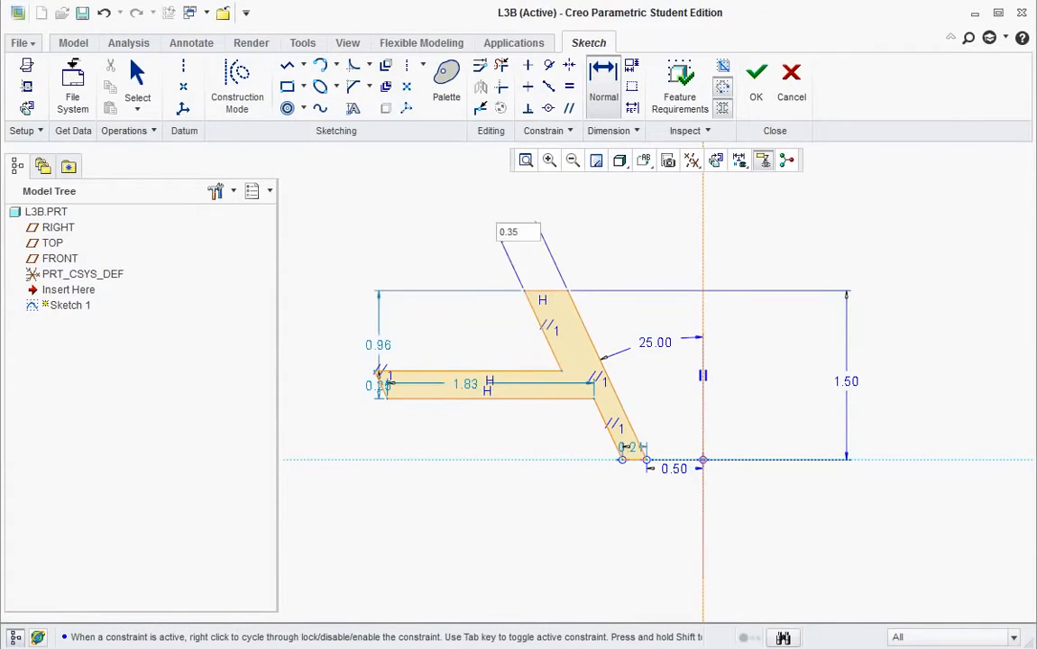
key("alt+Tab")
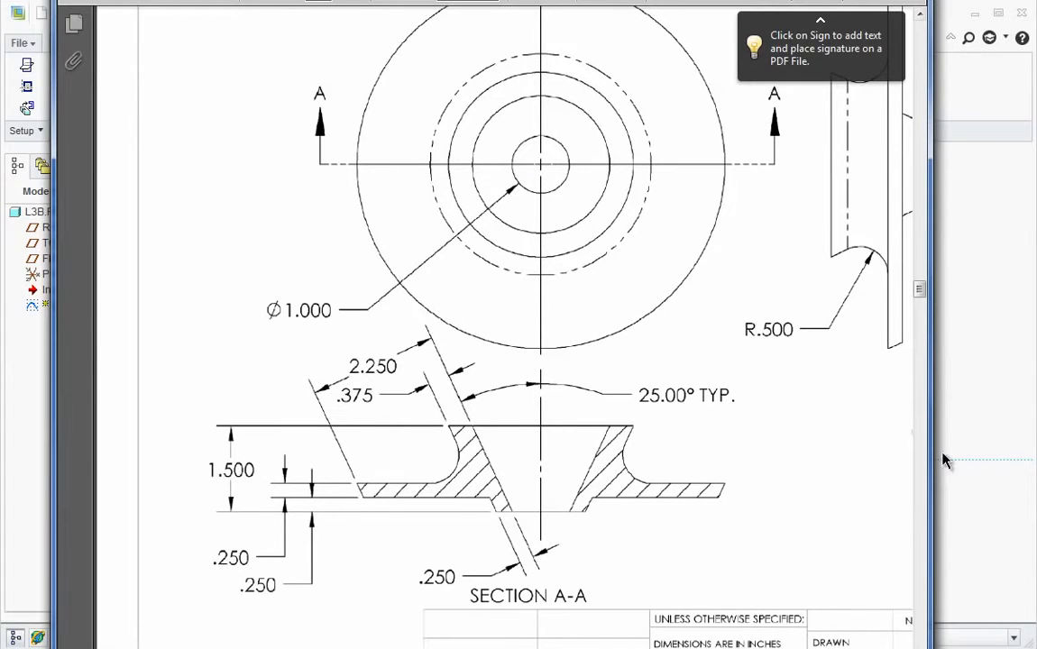
key("alt+Tab")
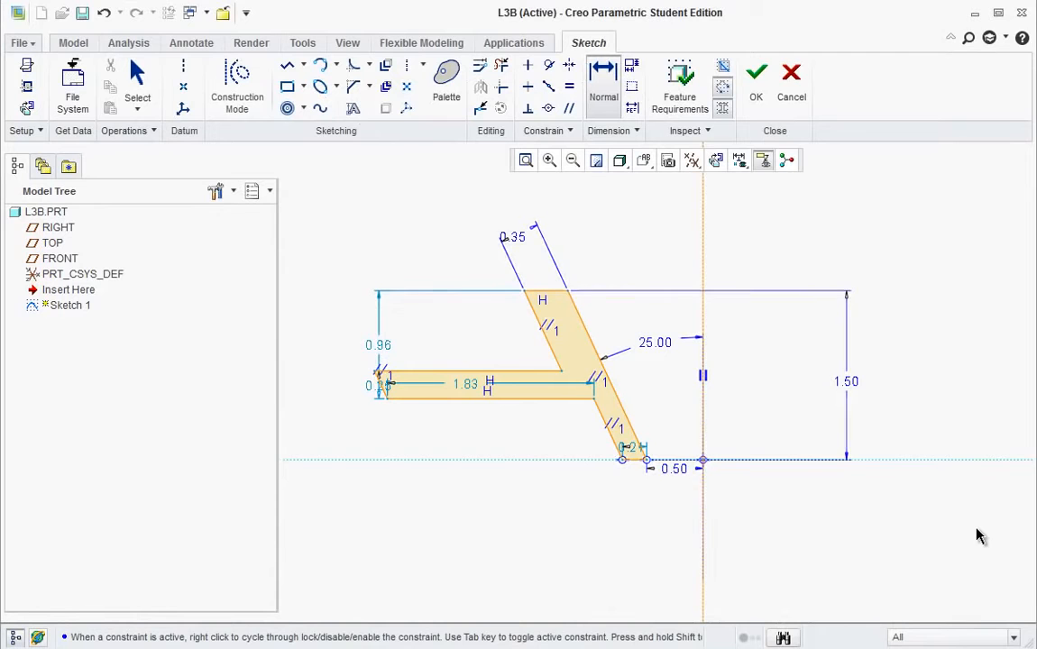
double_click(513, 238)
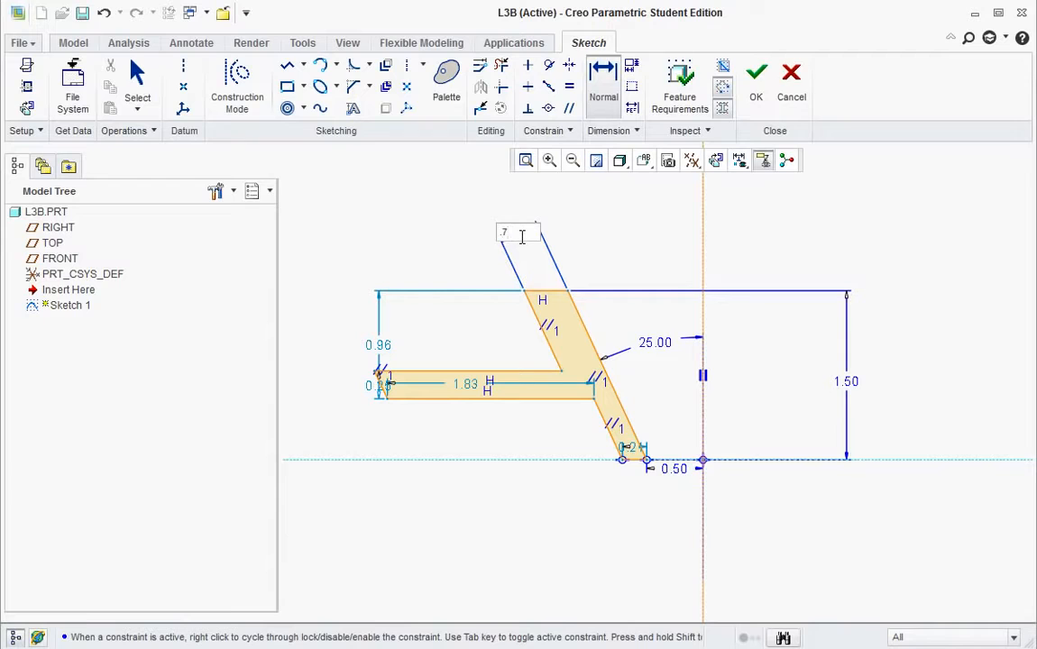
type(".38")
key("Return")
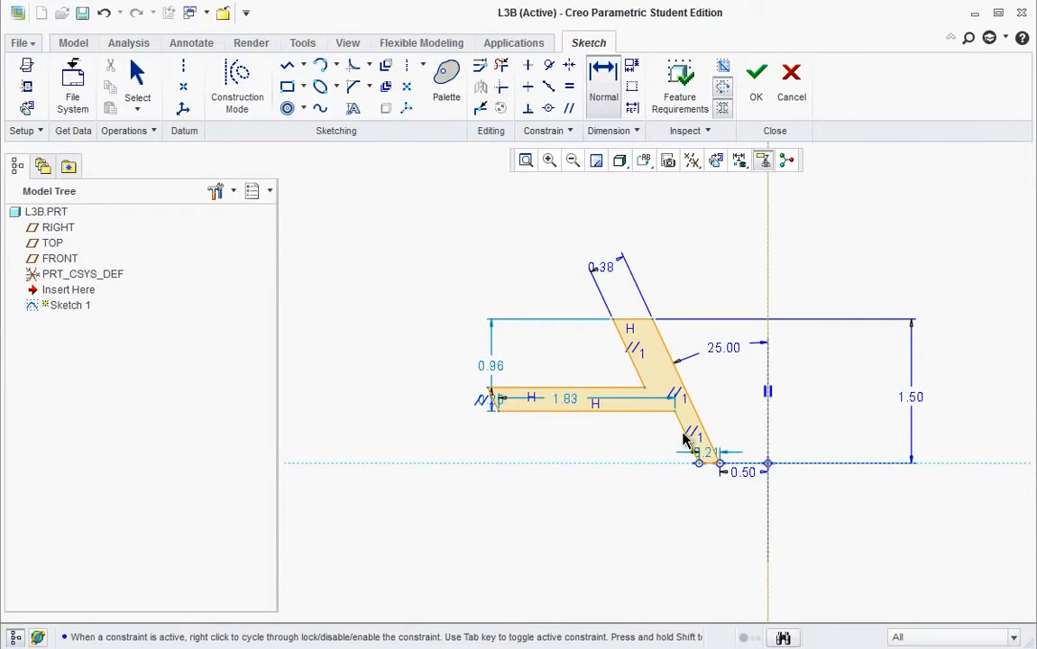
- Dimension the perpendicular thickness of the lower slanted leg and set it to 0.25
left_click(716, 455)
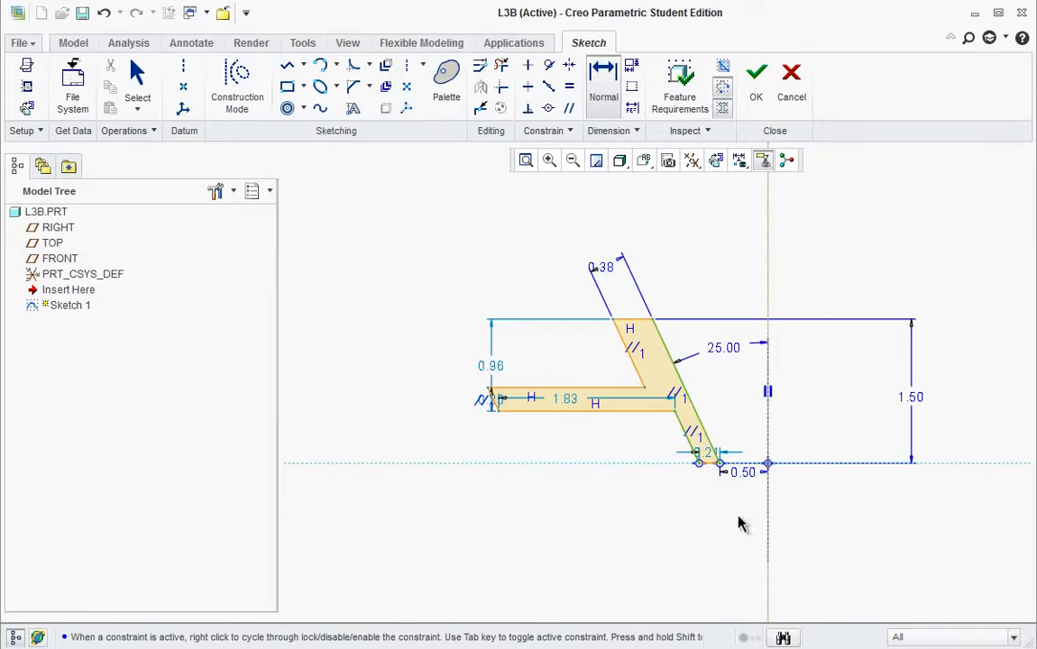
middle_click(737, 524)
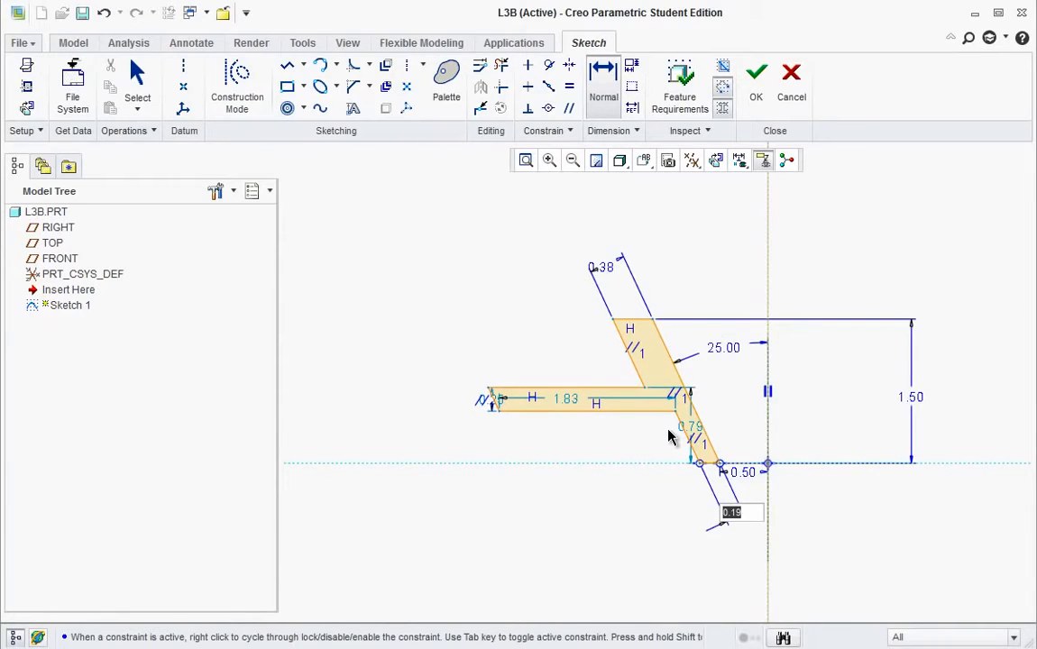
type(".25")
key("Return")
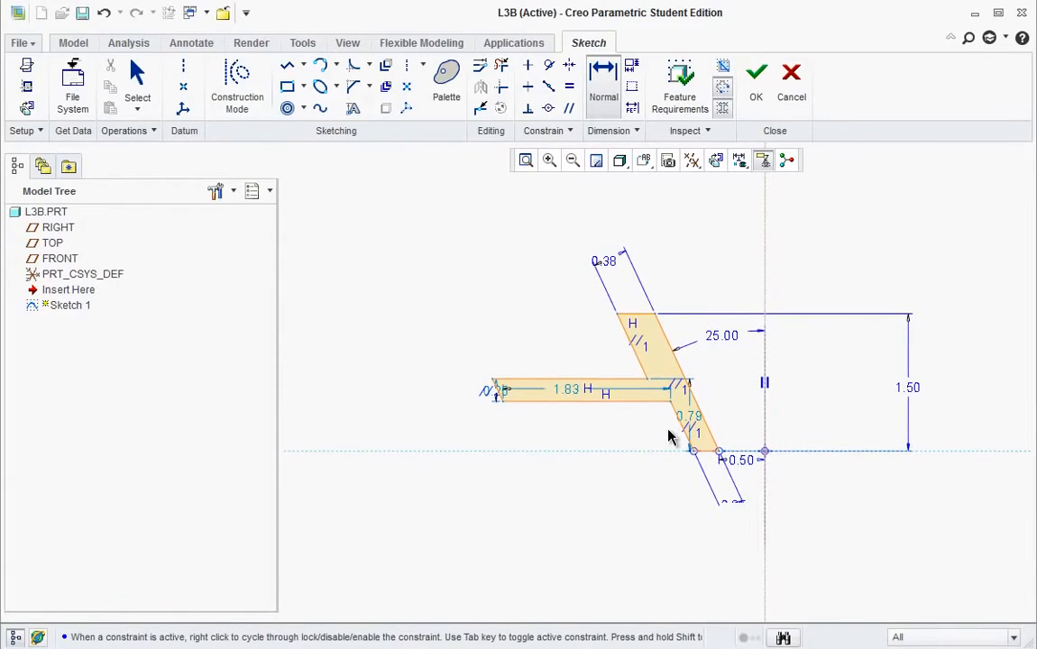
- Dimension the perpendicular distance from the flange's short slanted end to the long inner slanted line and set it to 2.25
scroll(493, 389, "down", 5)
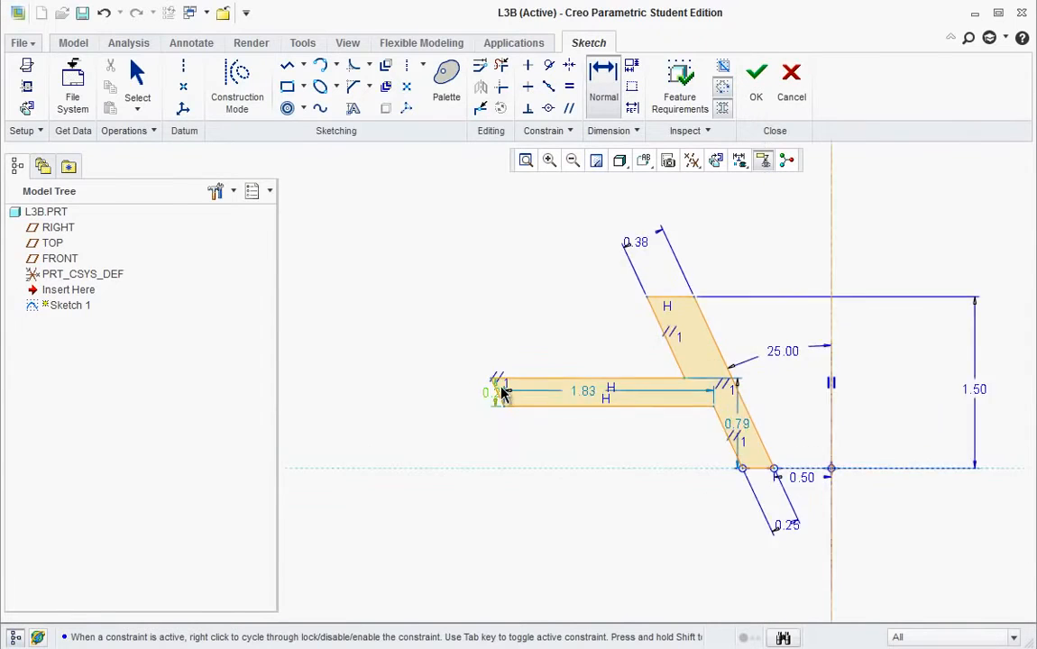
scroll(627, 482, "up", 3)
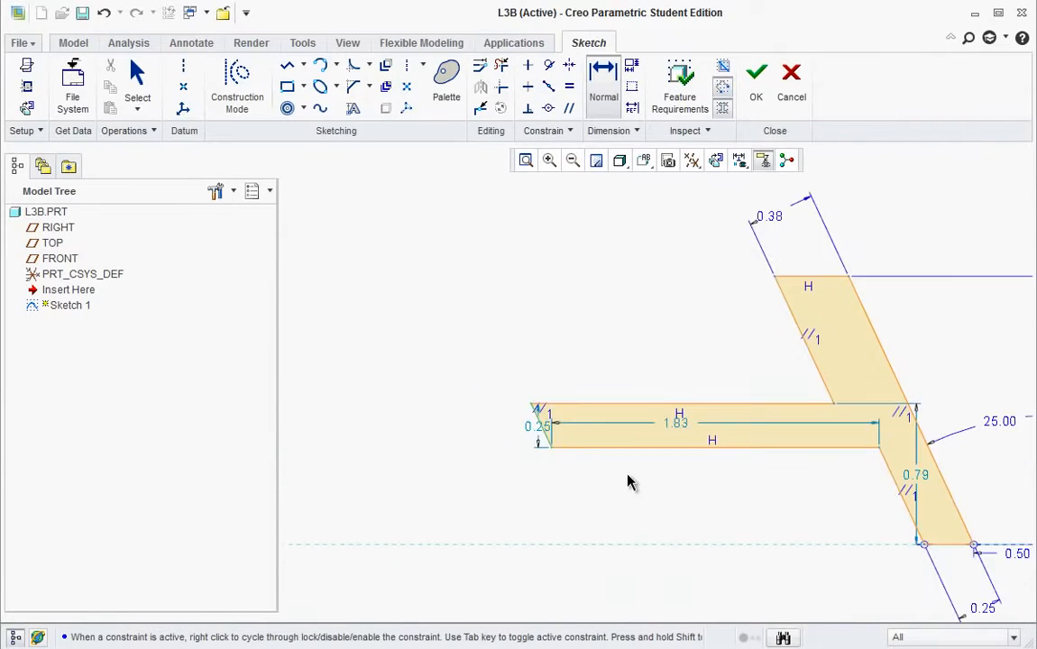
left_click(844, 389)
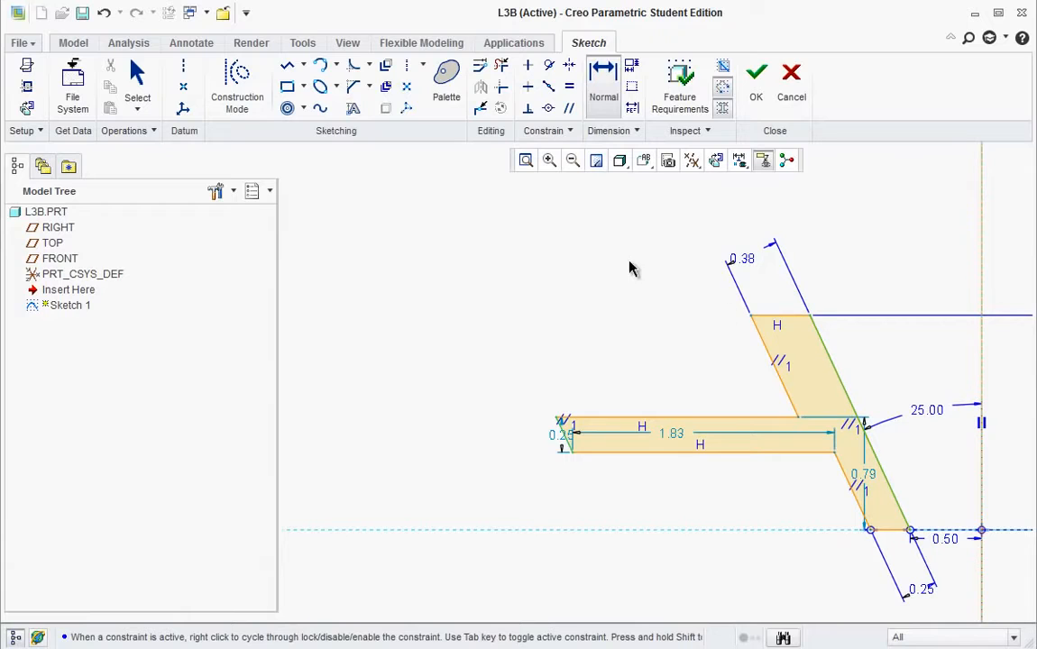
middle_click(601, 231)
type("2")
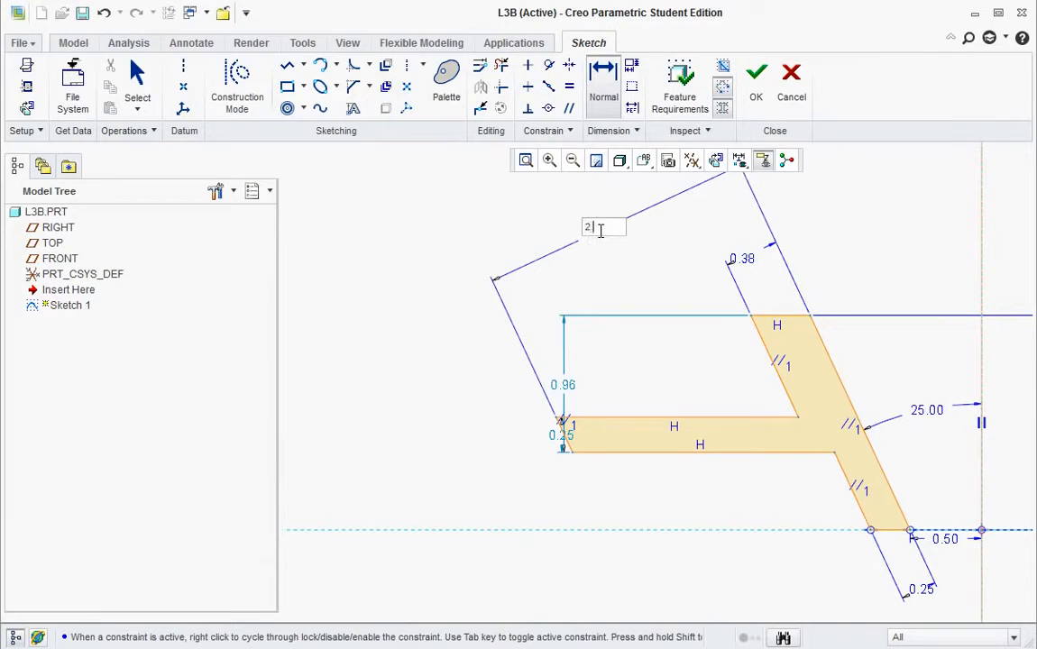
type(".25")
key("Return")
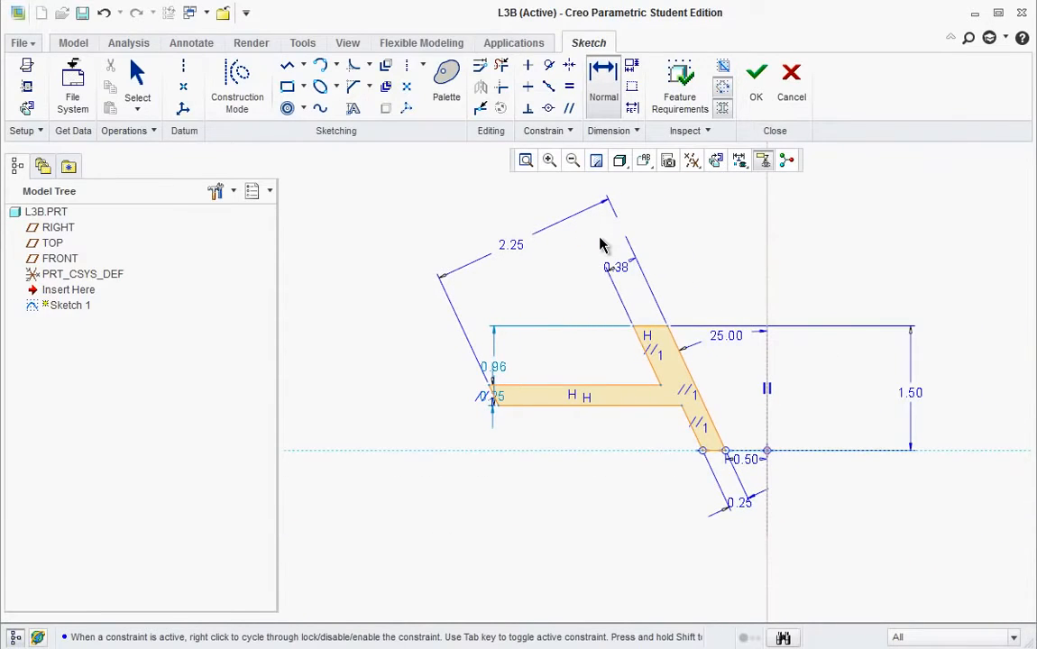
- Check the PDF section view and set the vertical distance from the flange's lower edge to the profile's bottom edge to 0.25
key("alt+Tab")
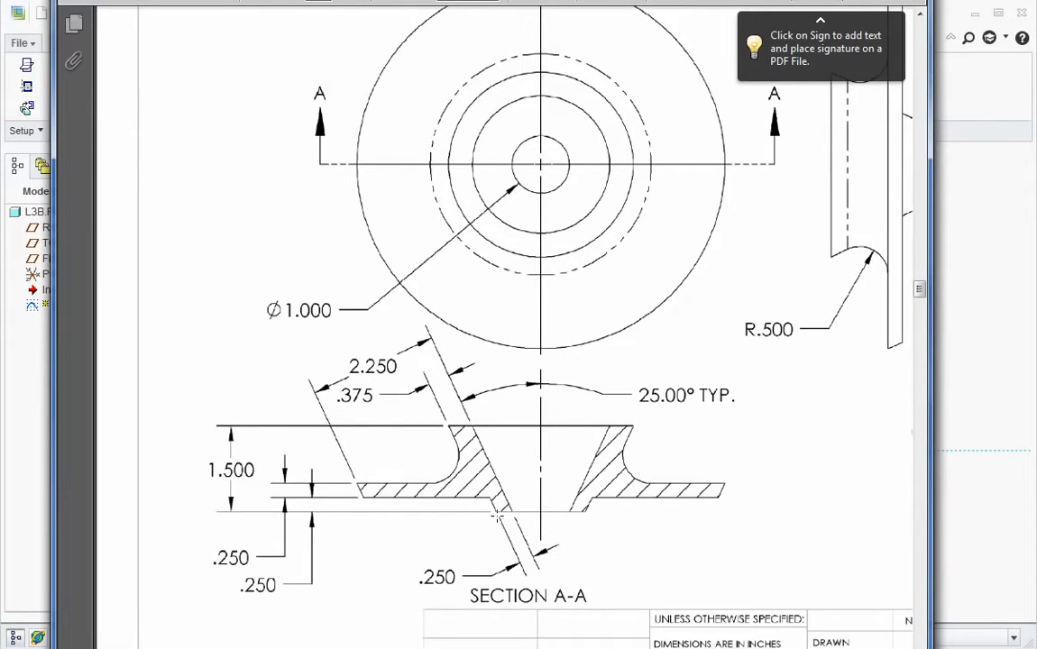
left_click(962, 342)
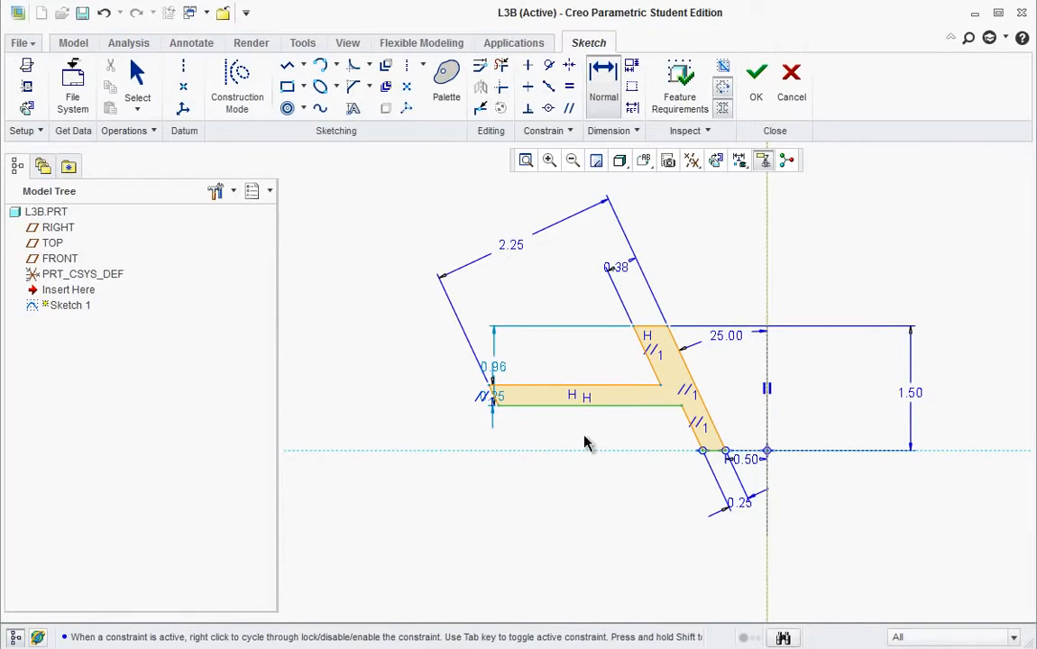
middle_click(452, 424)
type(".2")
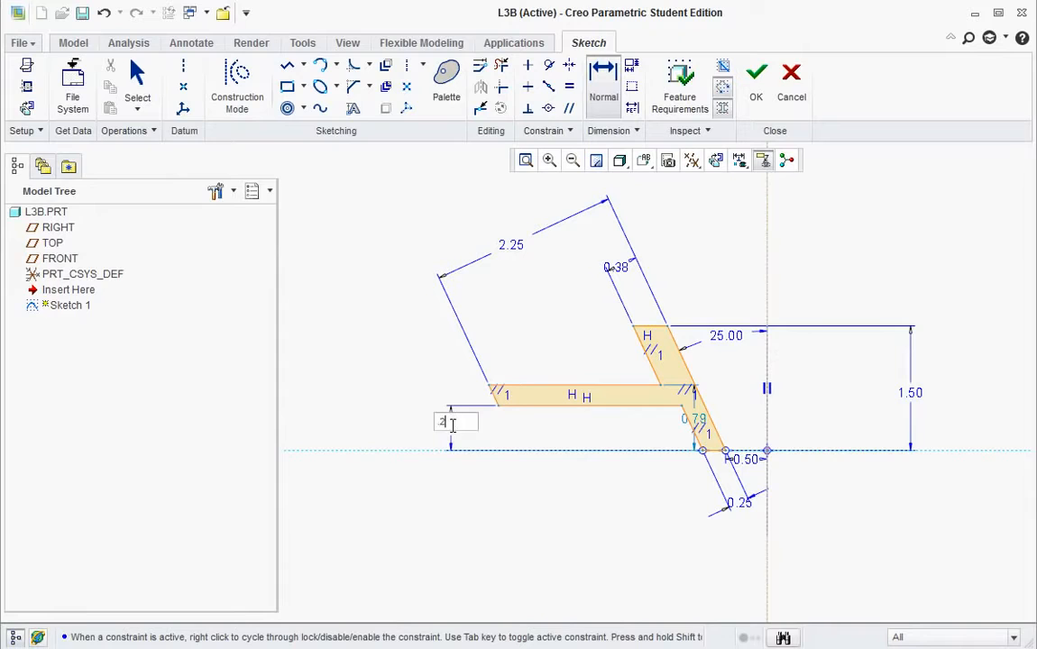
type("5")
key("Return")
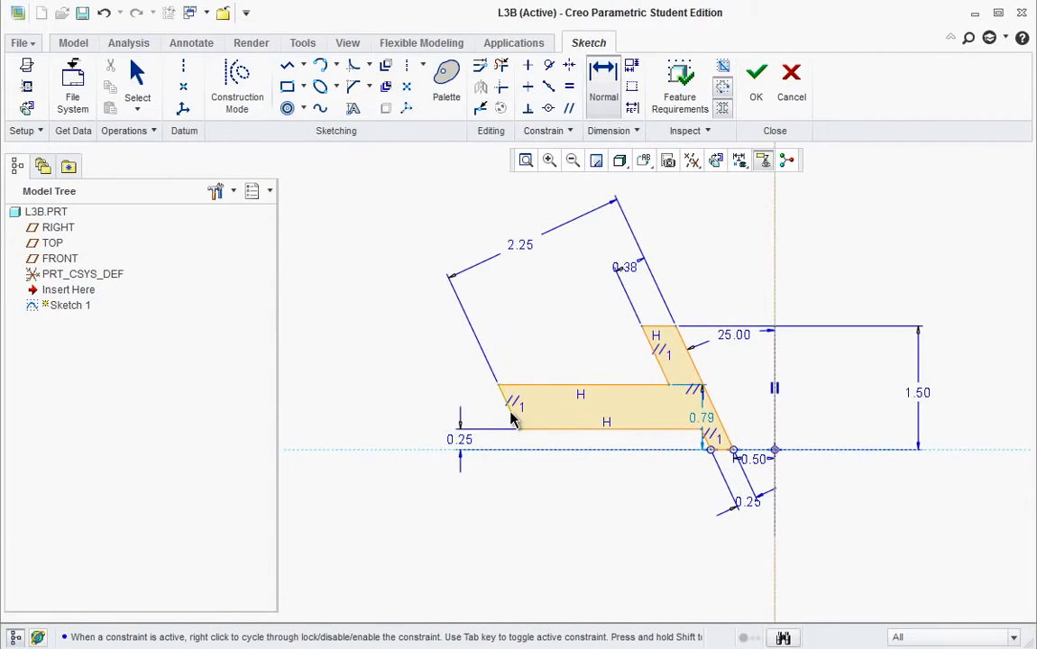
middle_click(439, 412)
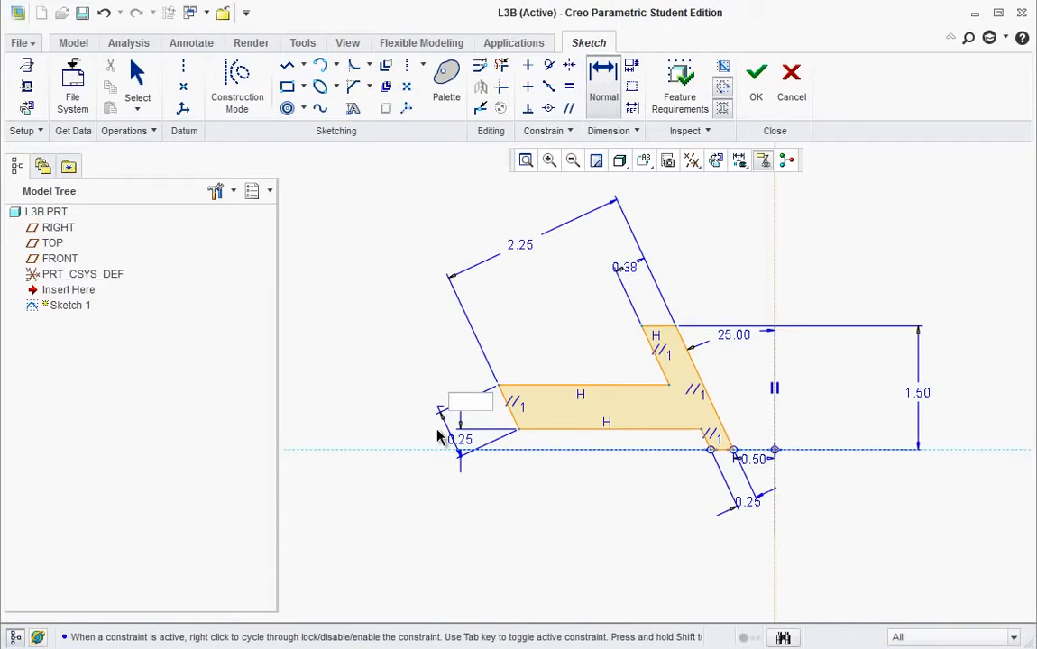
key("Return")
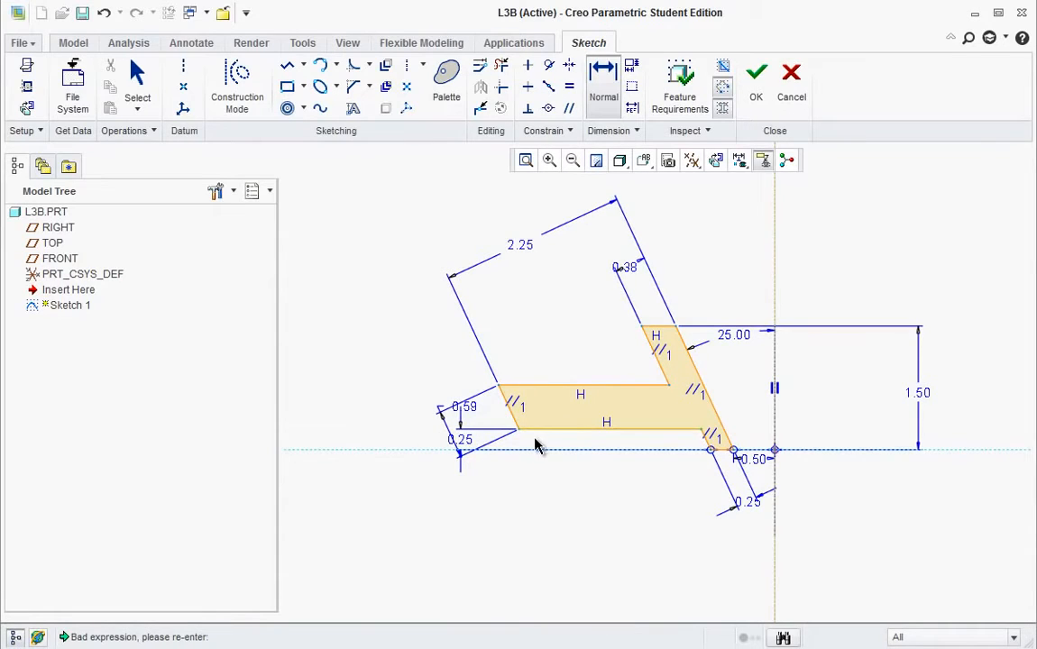
middle_click(476, 480)
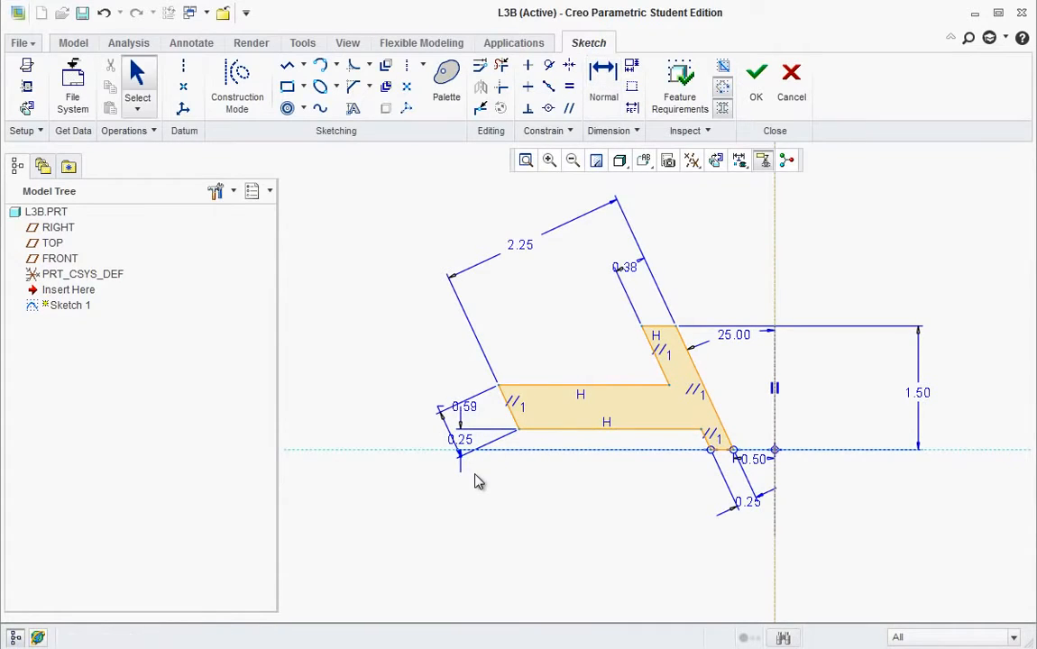
left_click(470, 418)
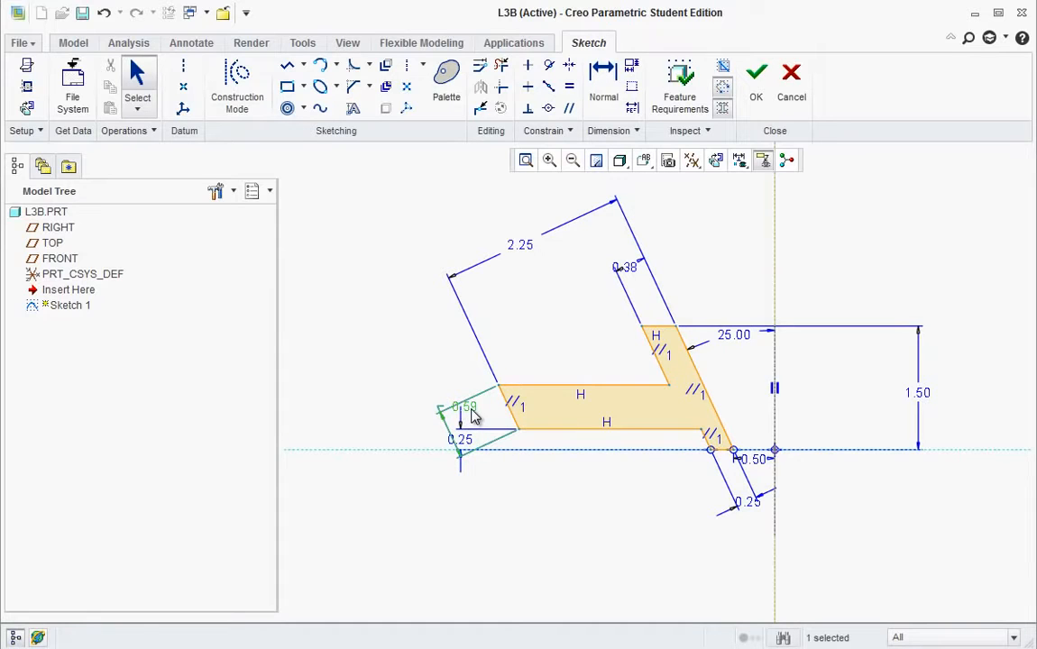
key("Delete")
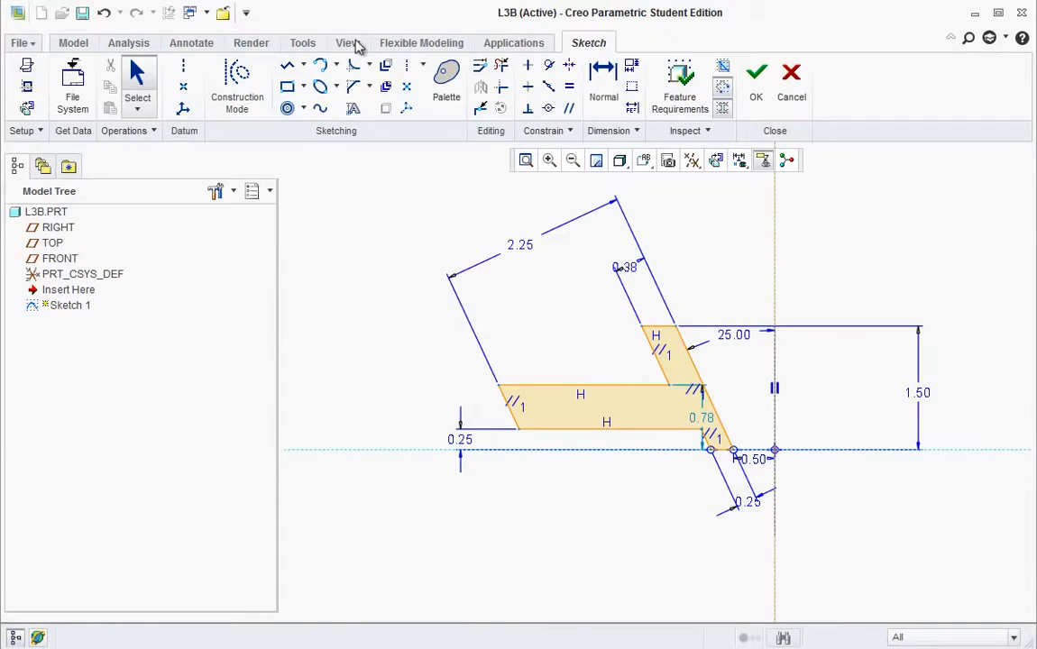
- Dimension the vertical thickness between the flange's upper and lower horizontal edges and set it to 0.25
left_click(603, 86)
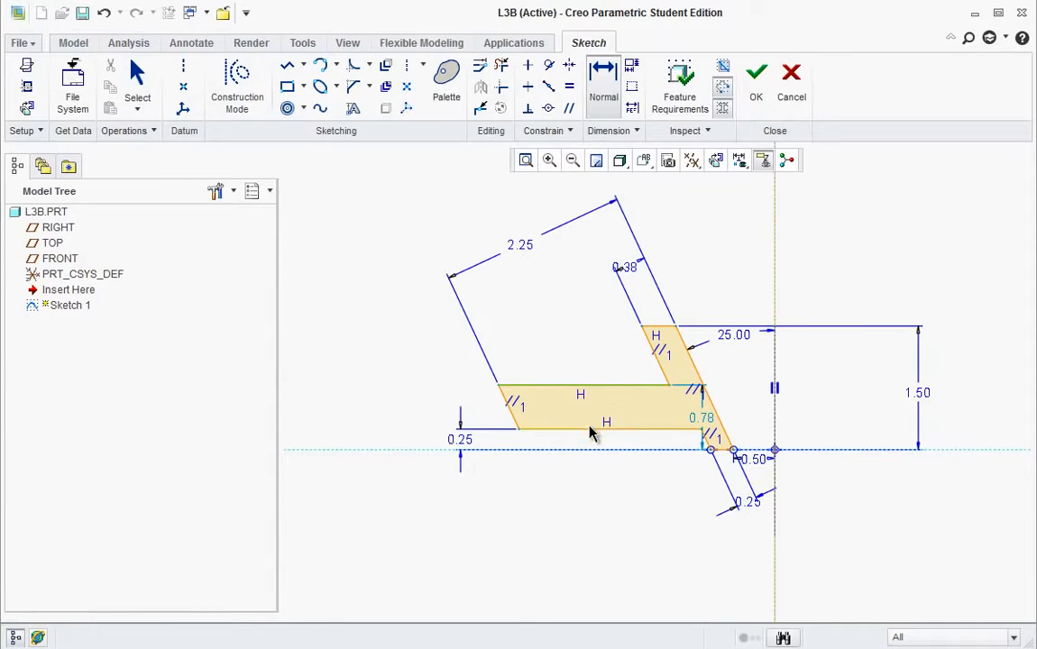
left_click(591, 431)
middle_click(405, 408)
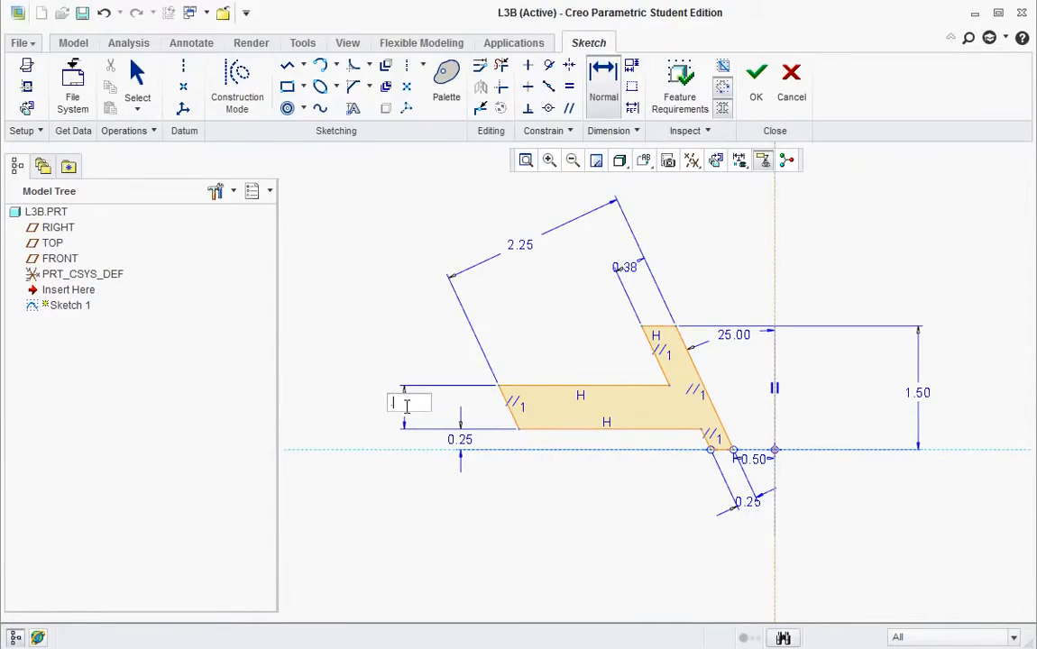
type("0.25")
key("Return")
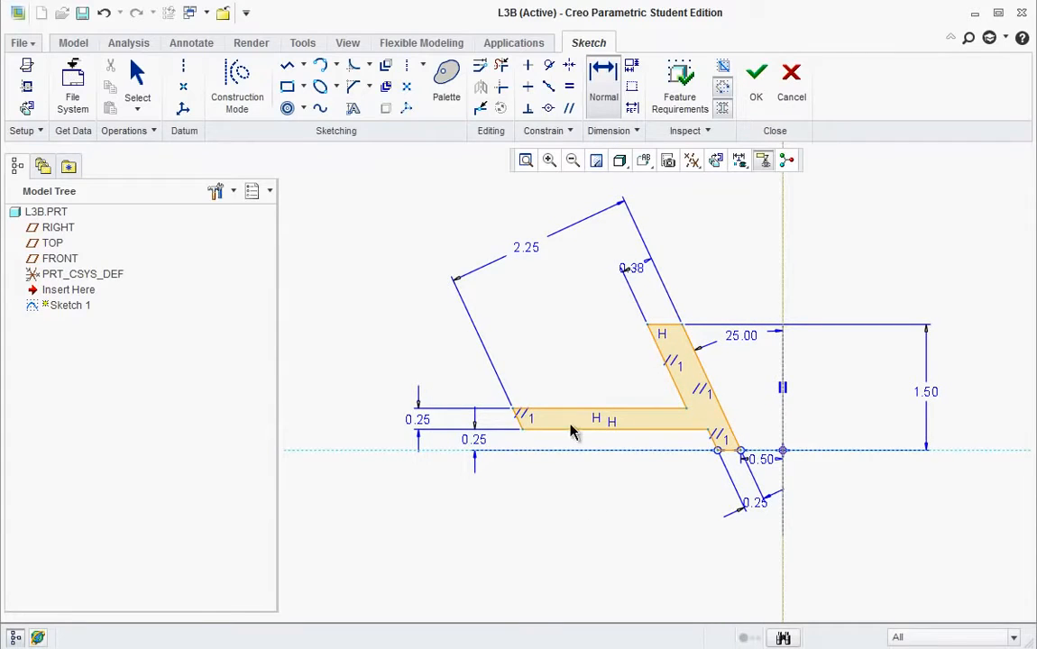
- Finish the section sketch and revolve it 360° as a solid about its internal centerline
left_click(763, 96)
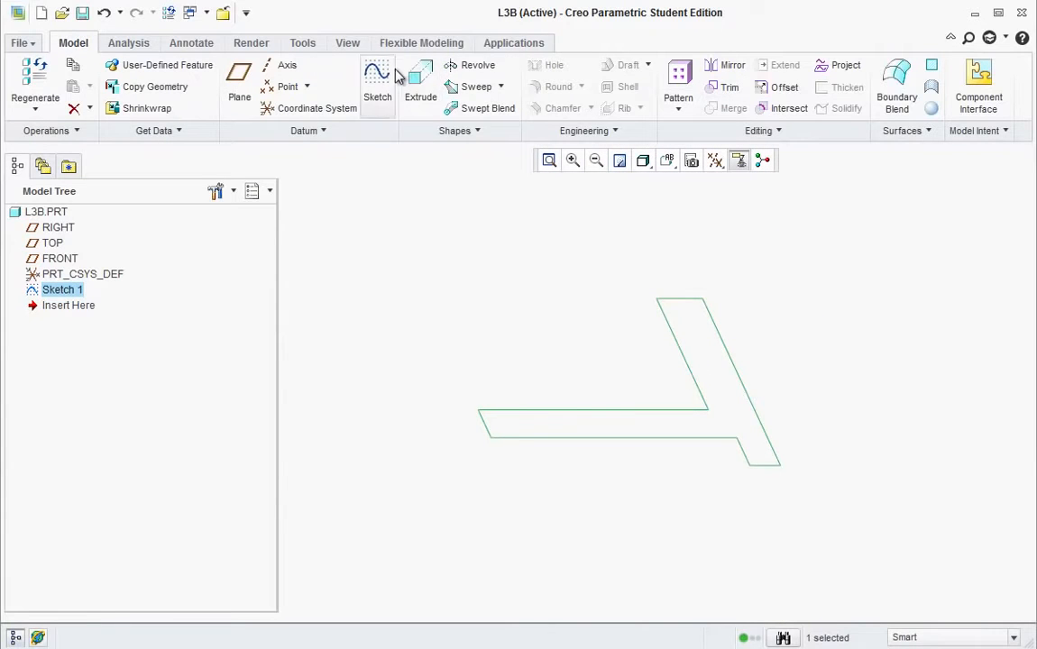
left_click(467, 65)
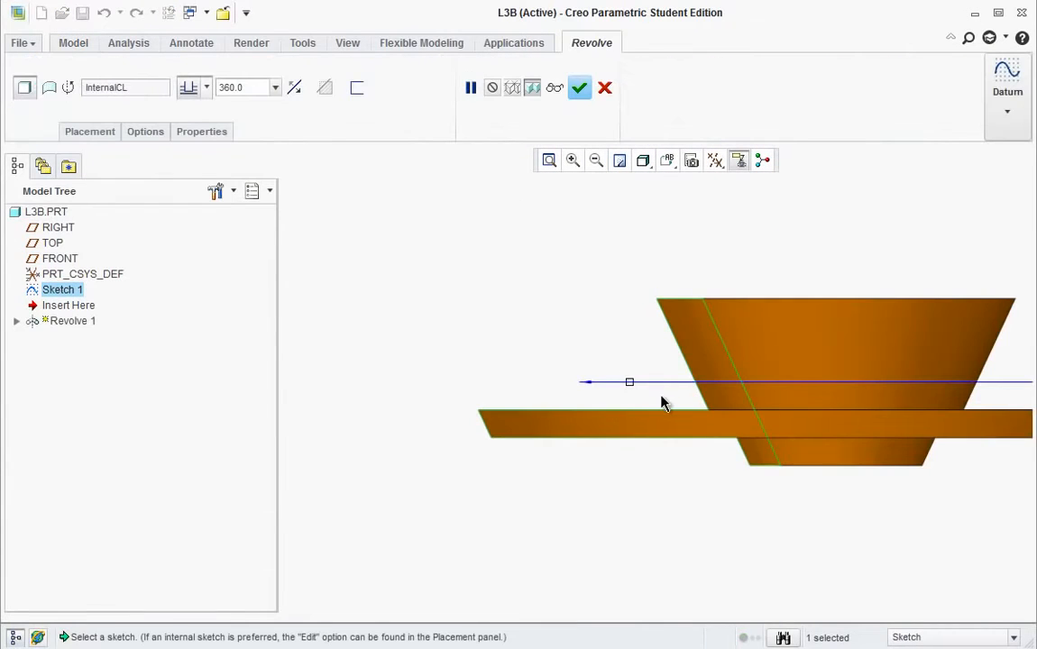
middle_click_drag(660, 396, 612, 426)
scroll(657, 471, "up", 2)
scroll(768, 447, "down", 2)
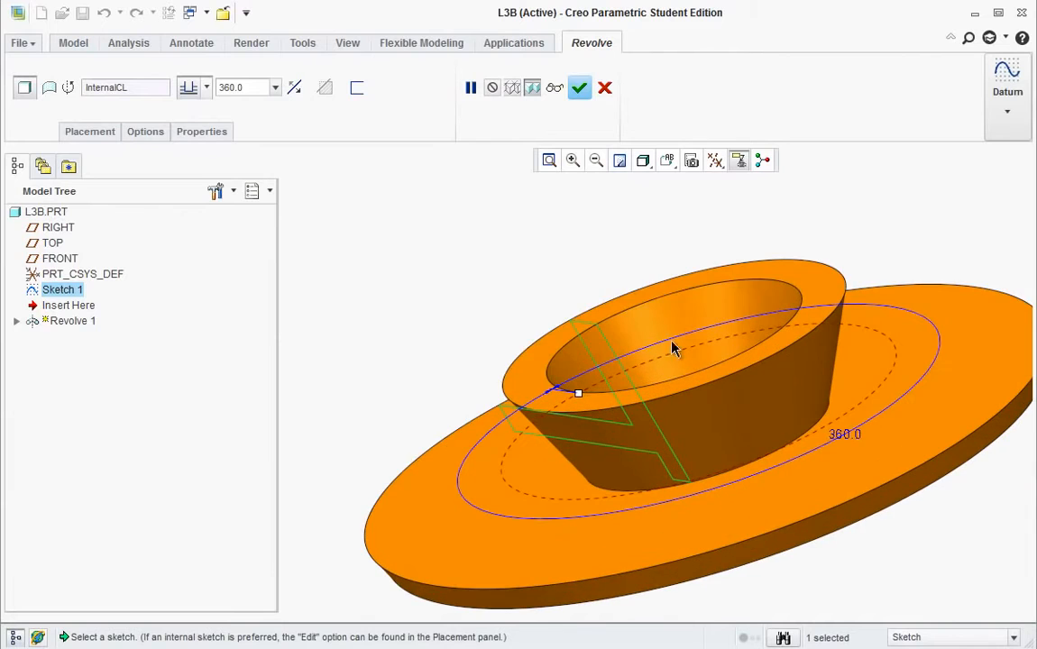
middle_click_drag(672, 349, 736, 397)
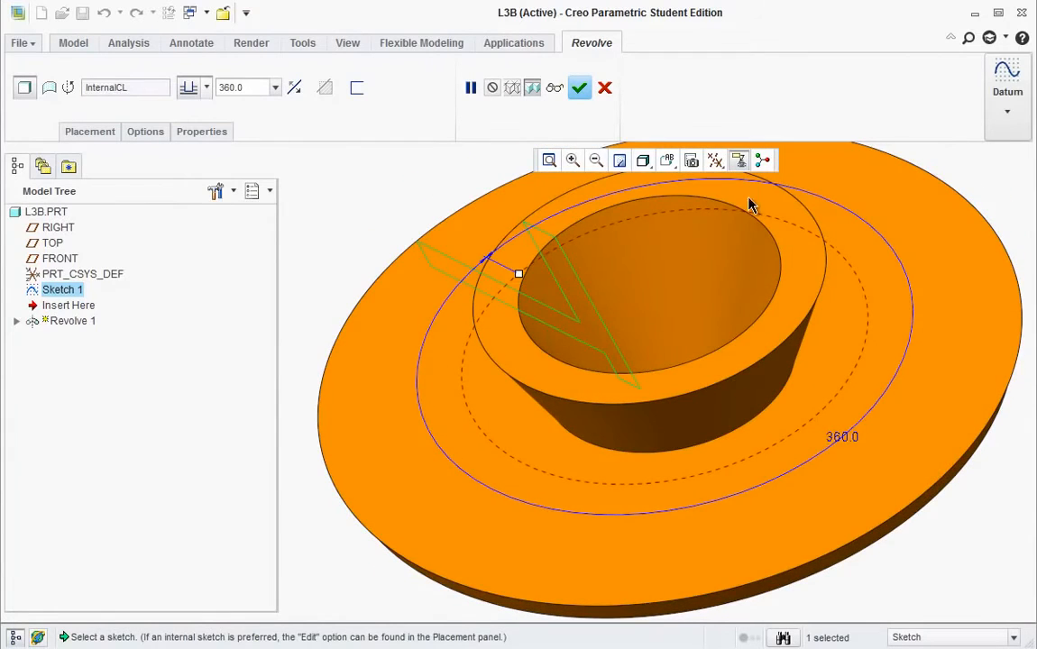
left_click(715, 160)
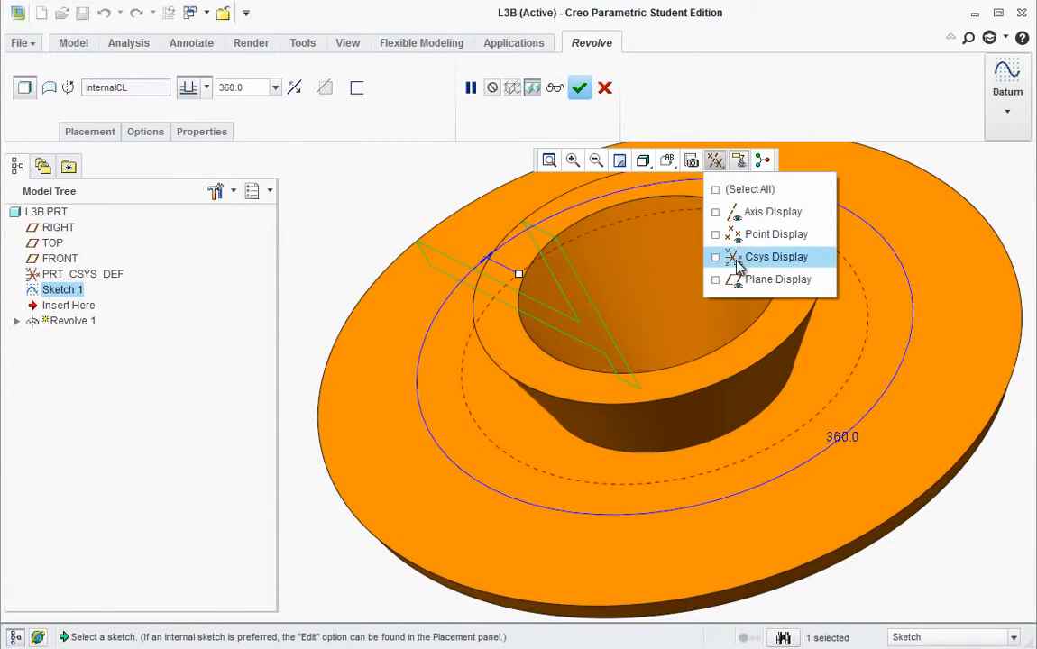
left_click(358, 204)
mouse_move(440, 335)
middle_mouse_down()
mouse_move(484, 372)
mouse_move(498, 363)
middle_mouse_up()
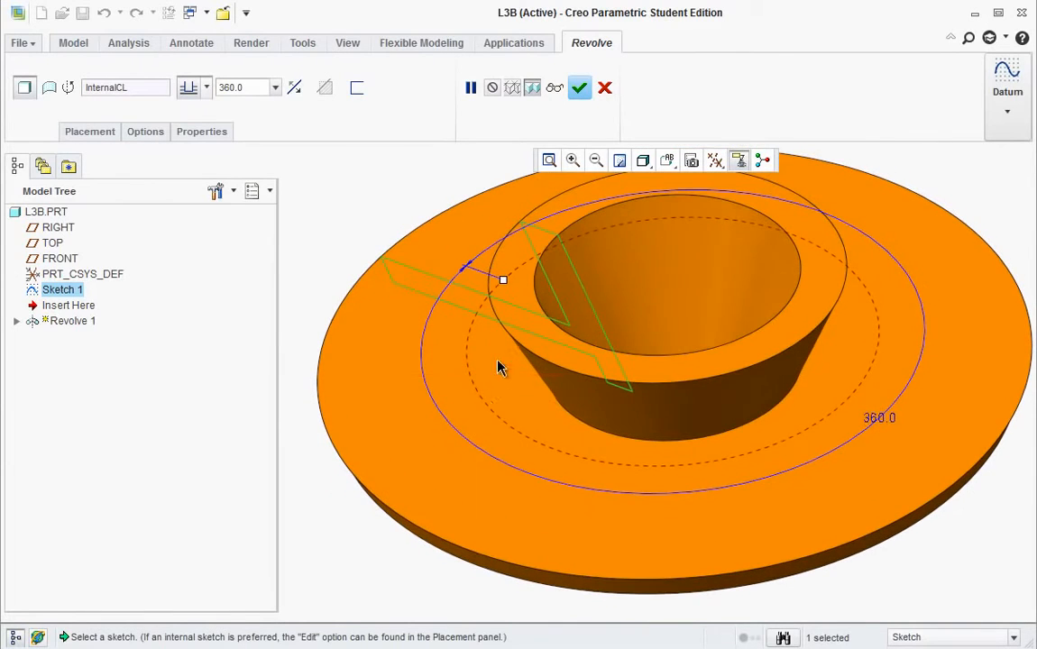
left_click(580, 89)
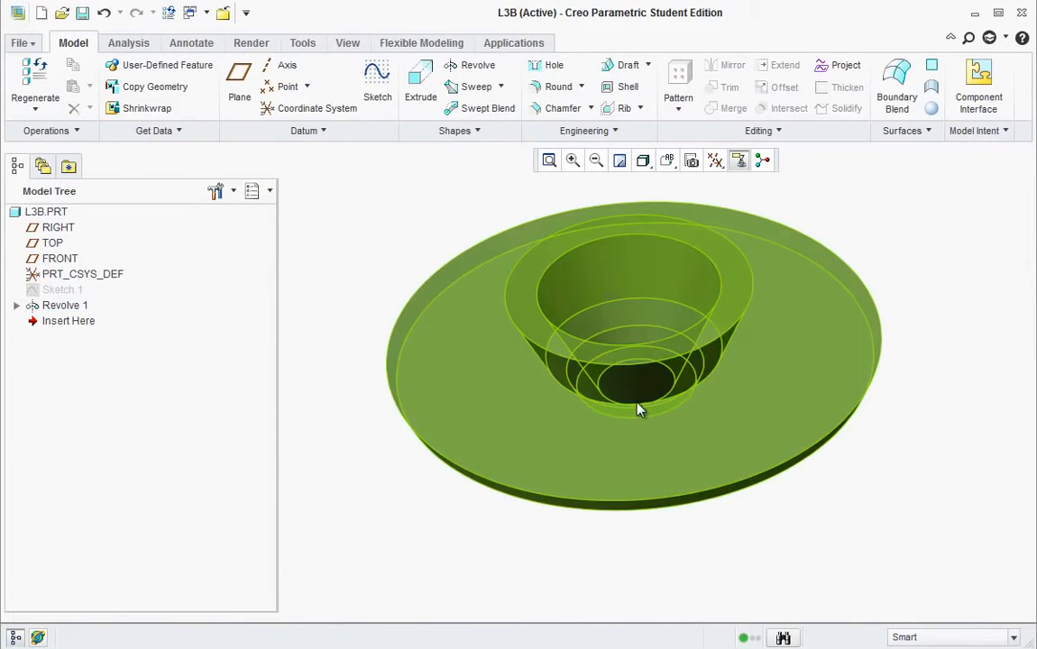
- Round the edge where the conical hub meets the flange's upper face with a radius of 0.50
mouse_move(639, 410)
middle_mouse_down()
mouse_move(522, 347)
mouse_move(577, 336)
middle_mouse_up()
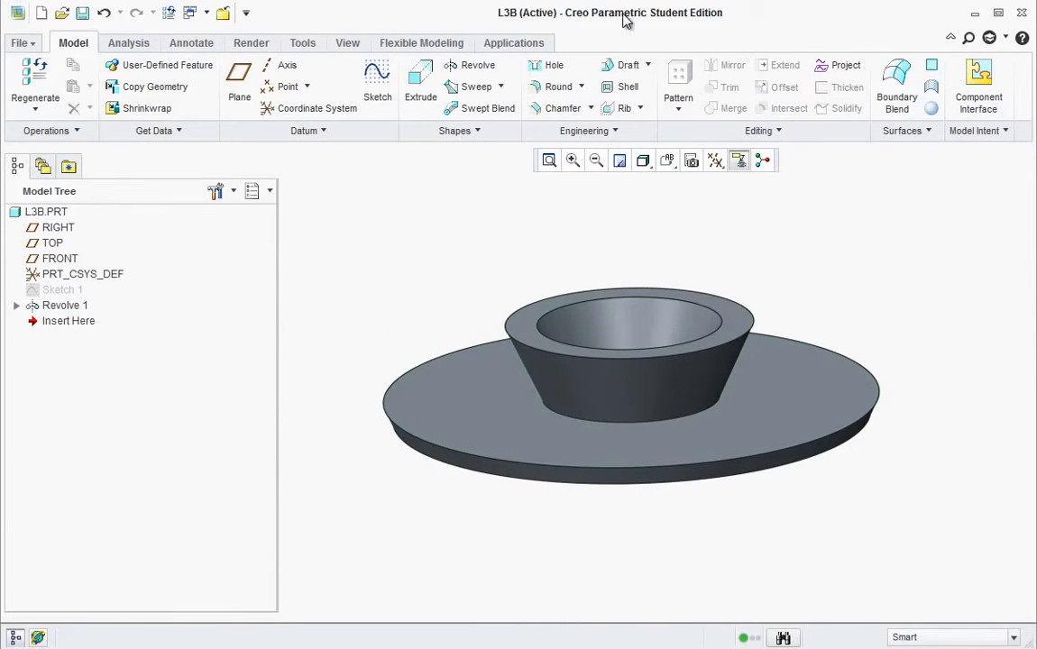
left_click(554, 87)
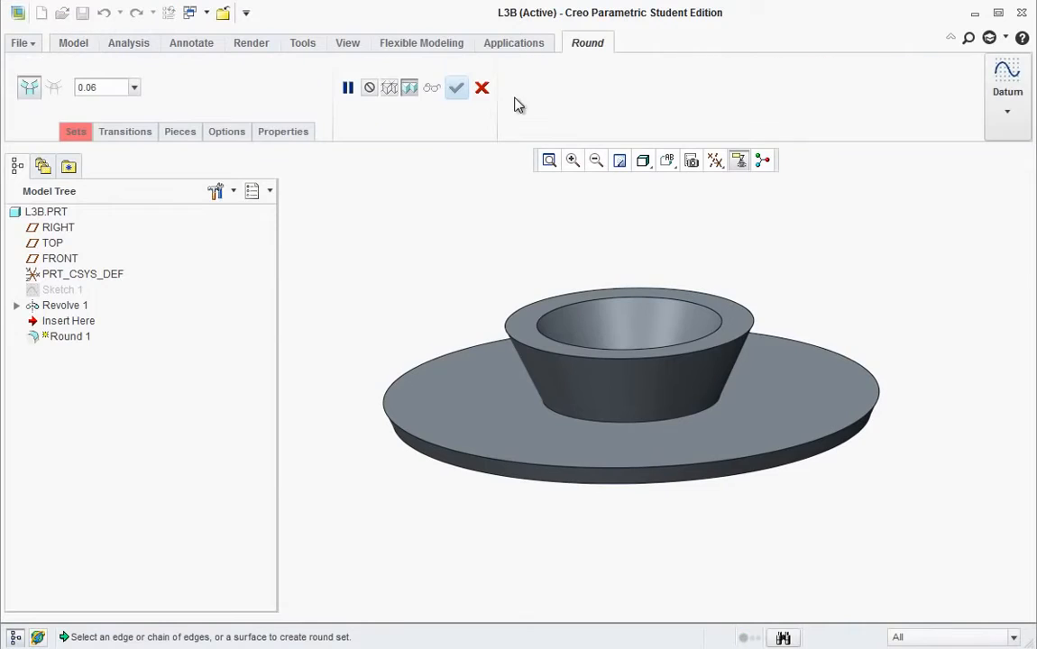
type("0.50")
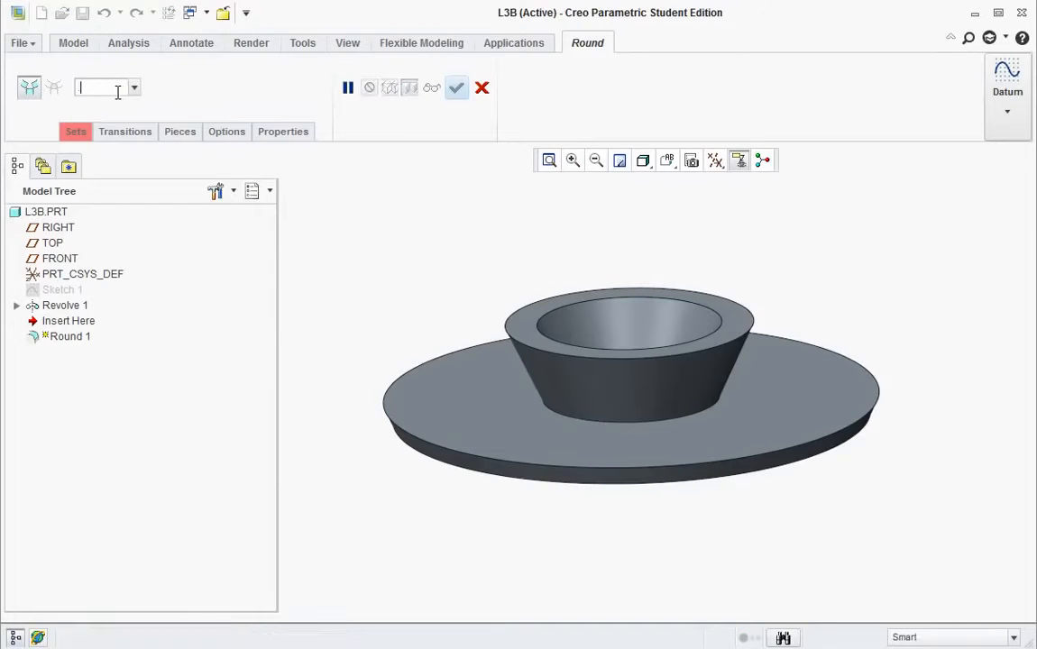
left_click(570, 426)
left_click(457, 89)
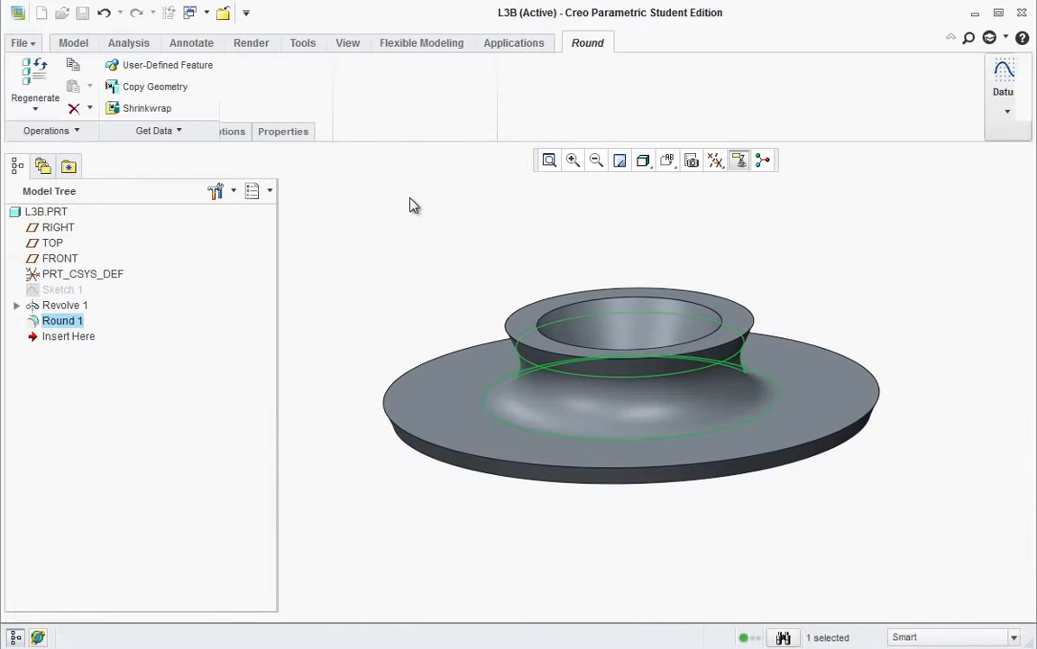
mouse_move(429, 307)
middle_mouse_down()
mouse_move(423, 322)
mouse_move(384, 227)
mouse_move(414, 313)
middle_mouse_up()
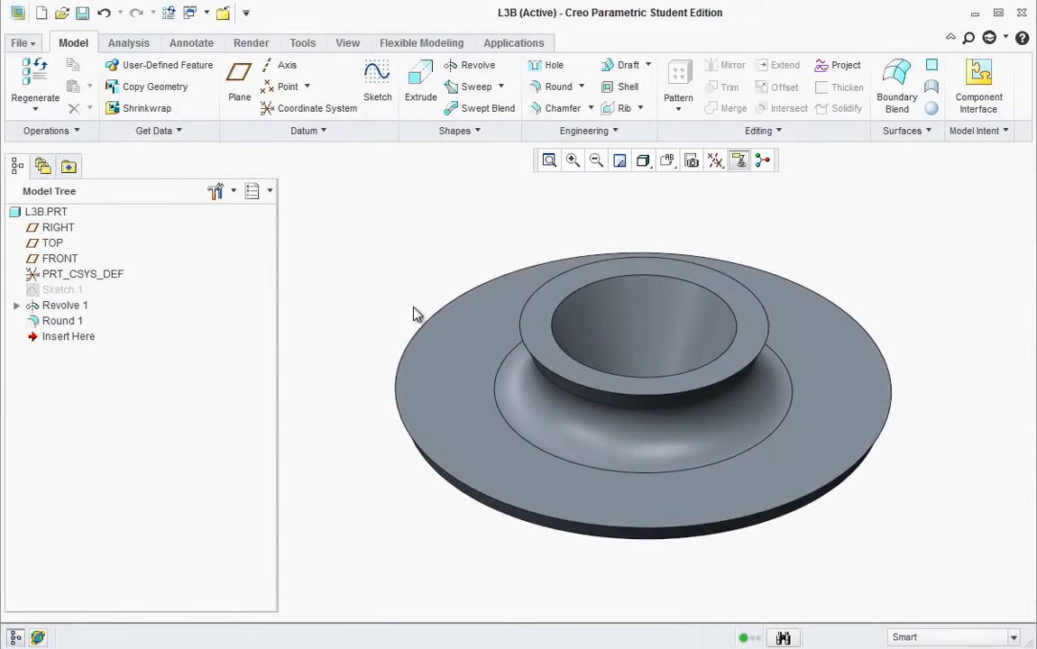
- Create a new solid part named L3 using the default template
left_click(19, 42)
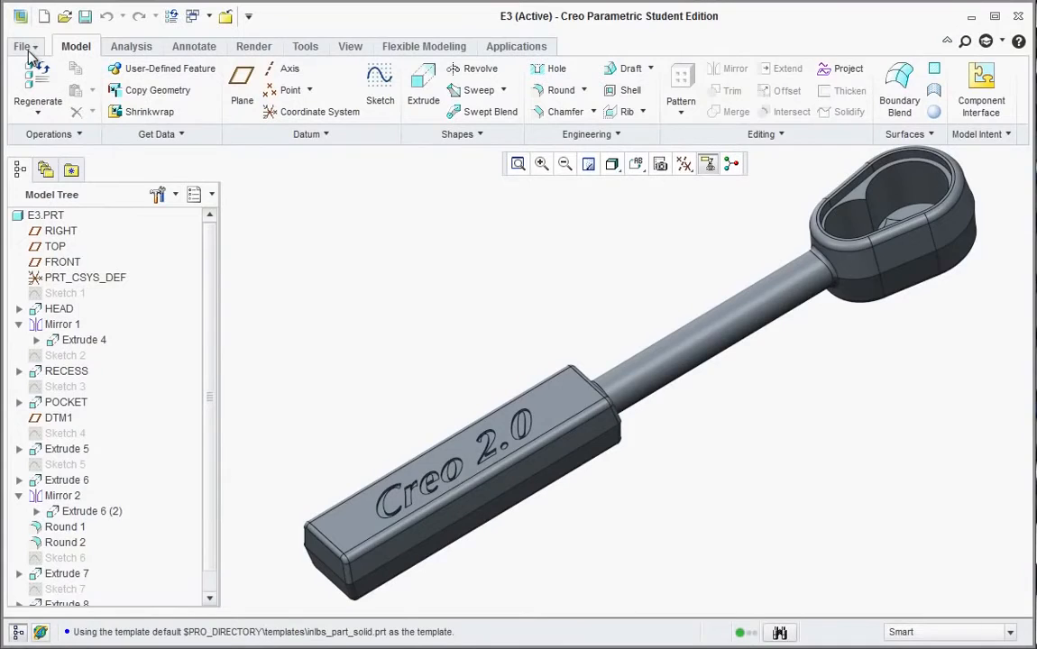
left_click(28, 49)
left_click(40, 79)
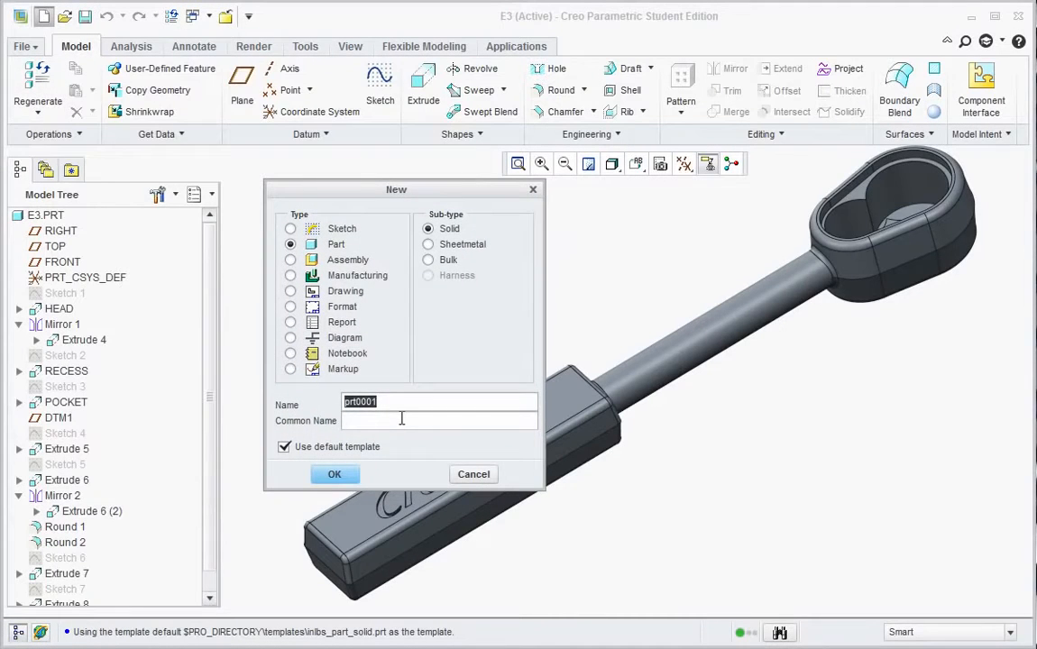
type("E3")
key("BackSpace")
key("BackSpace")
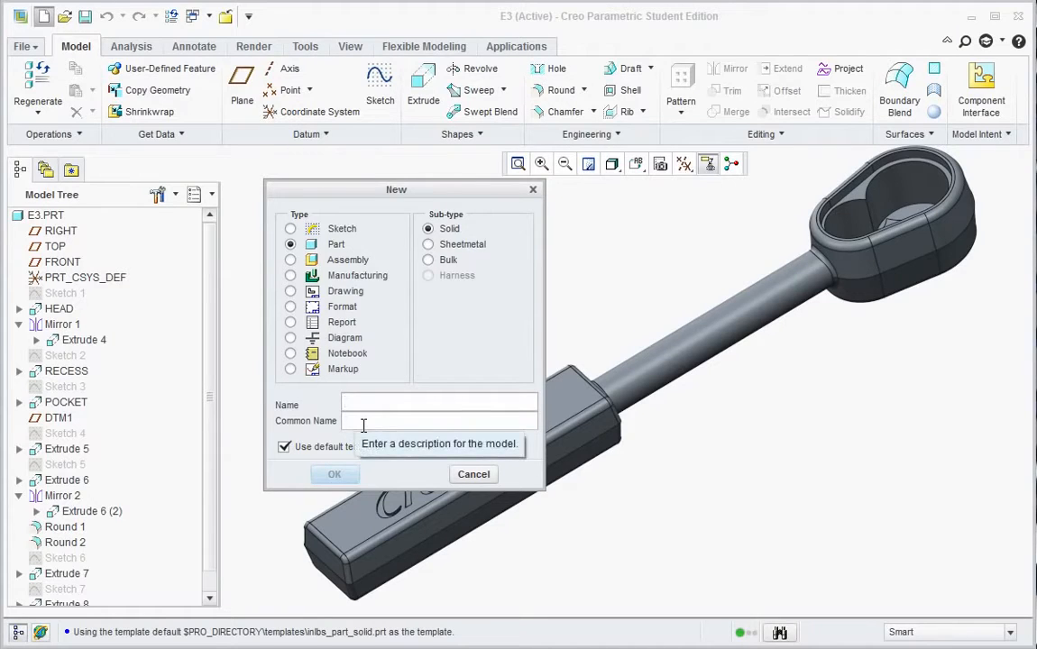
type("L3")
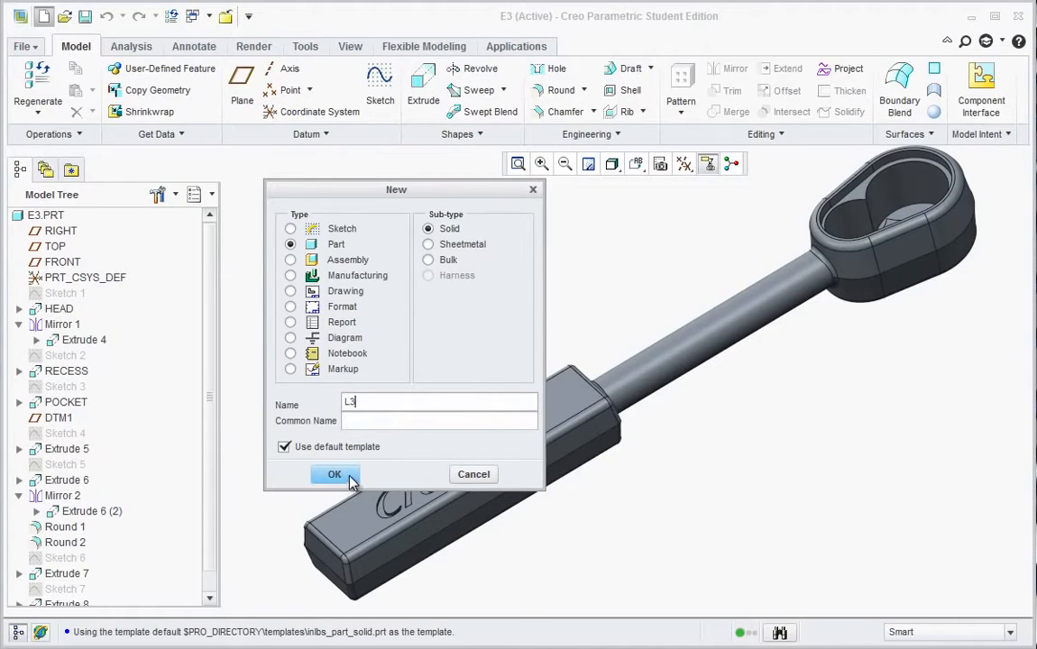
left_click(334, 475)
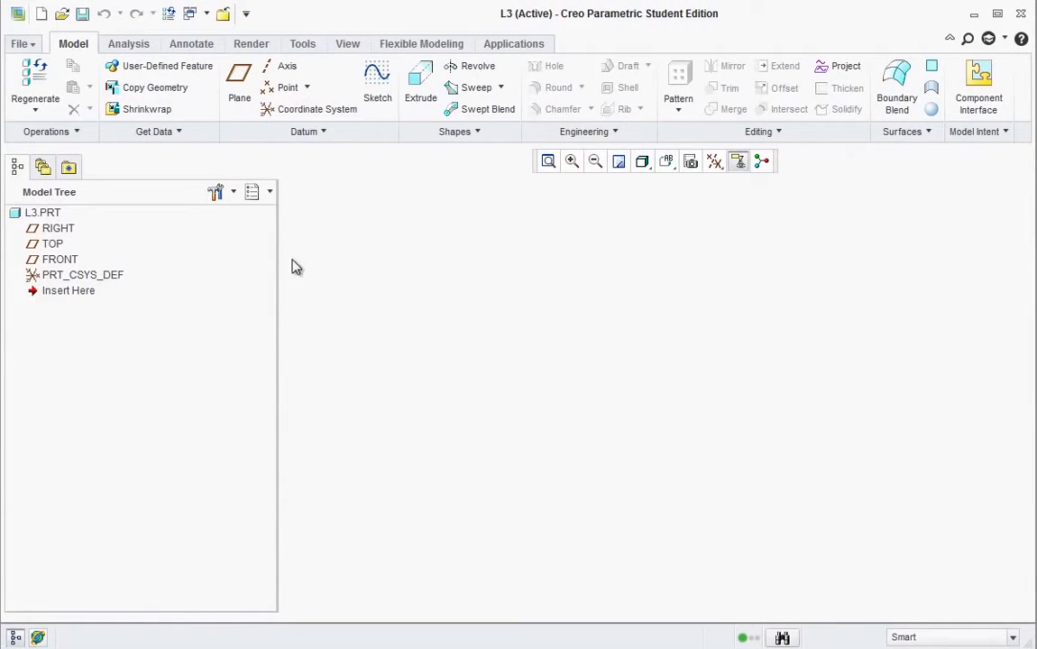
- Start a sketch on the FRONT plane and orient the view to FRONT
left_click(63, 259)
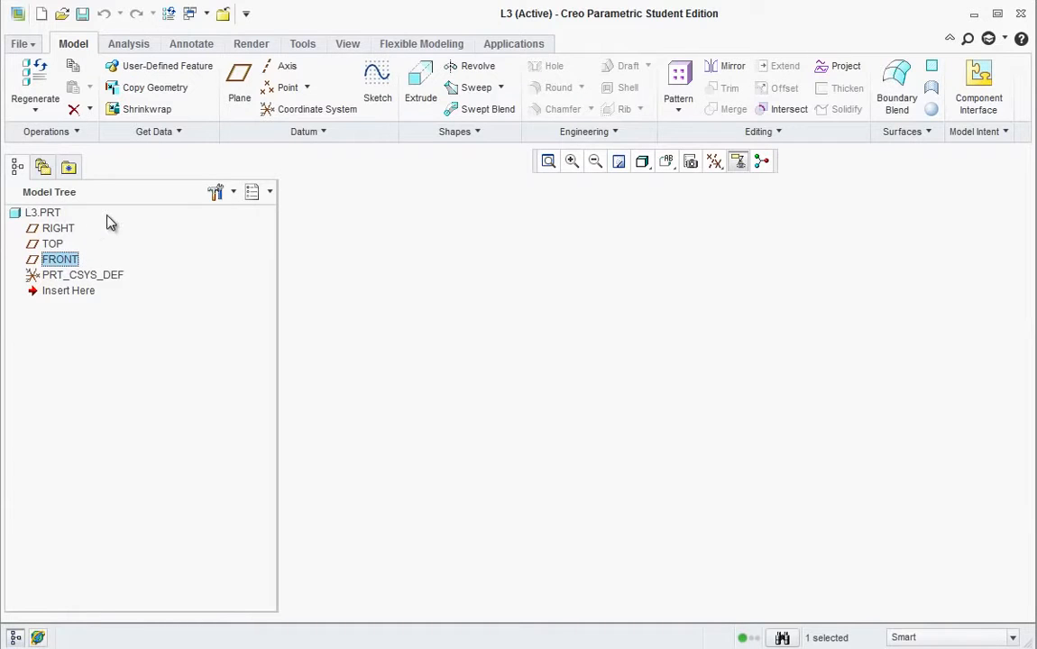
left_click(377, 97)
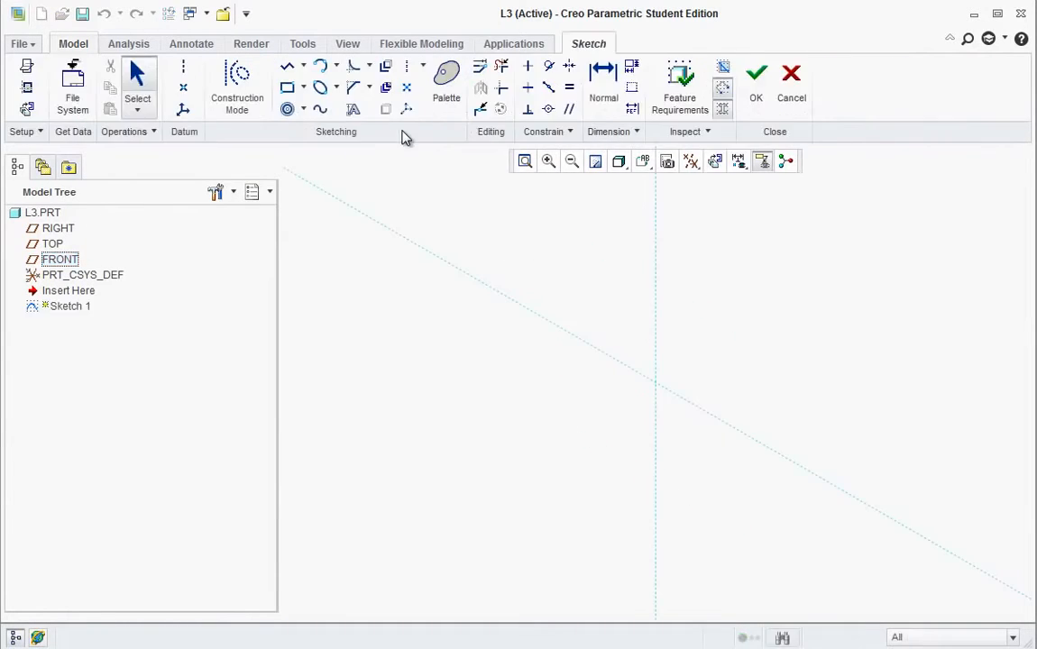
left_click(643, 163)
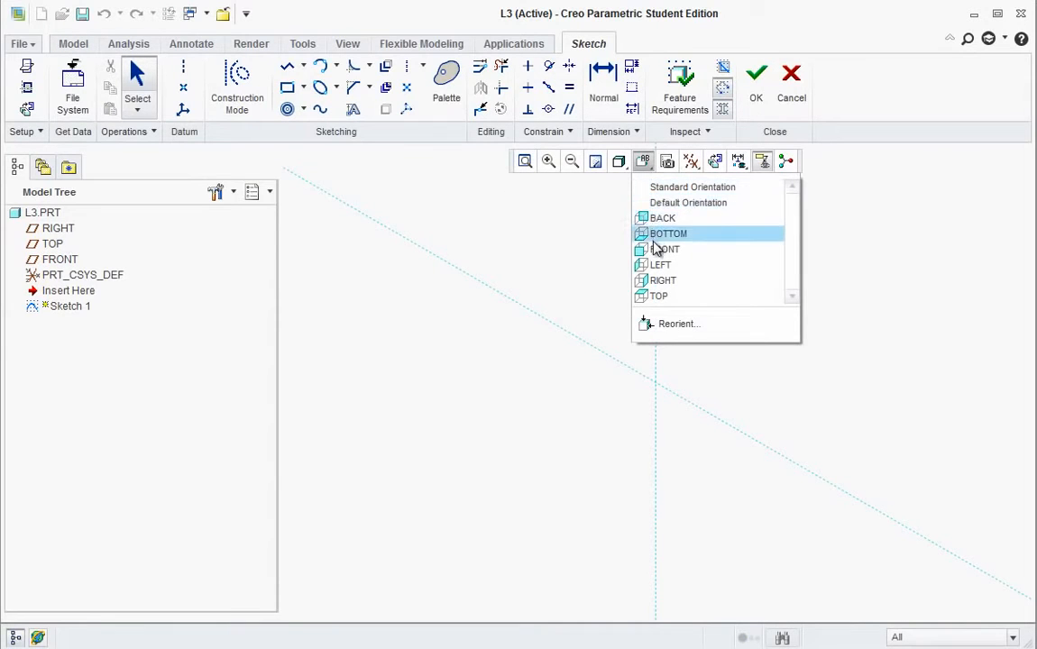
left_click(649, 247)
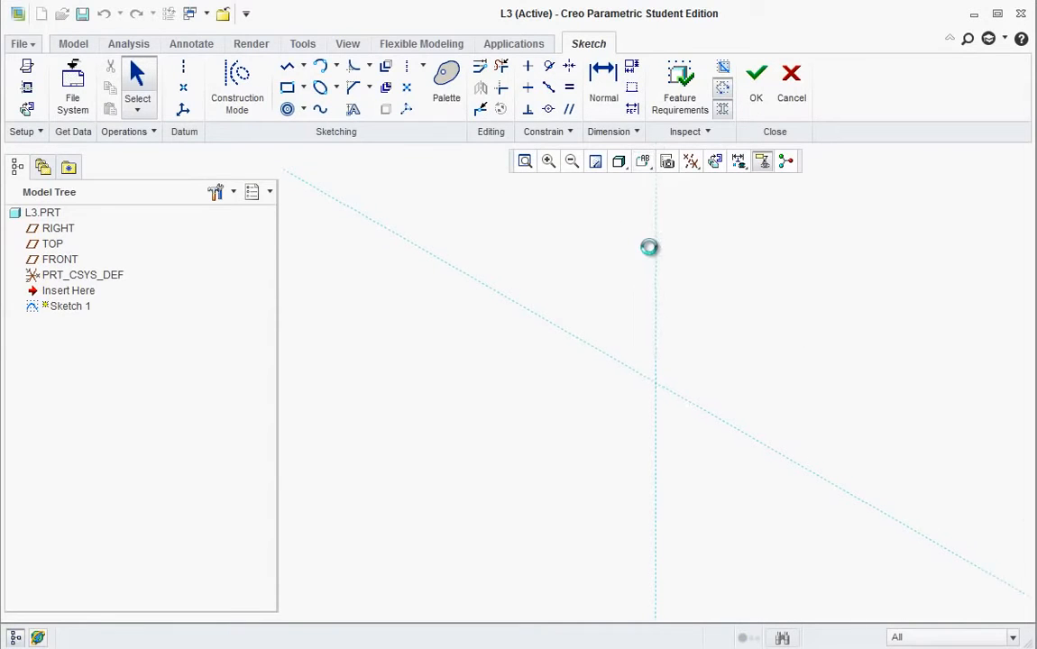
- Sketch a vertical datum centerline through the origin along the vertical reference
left_click(183, 67)
left_click(656, 383)
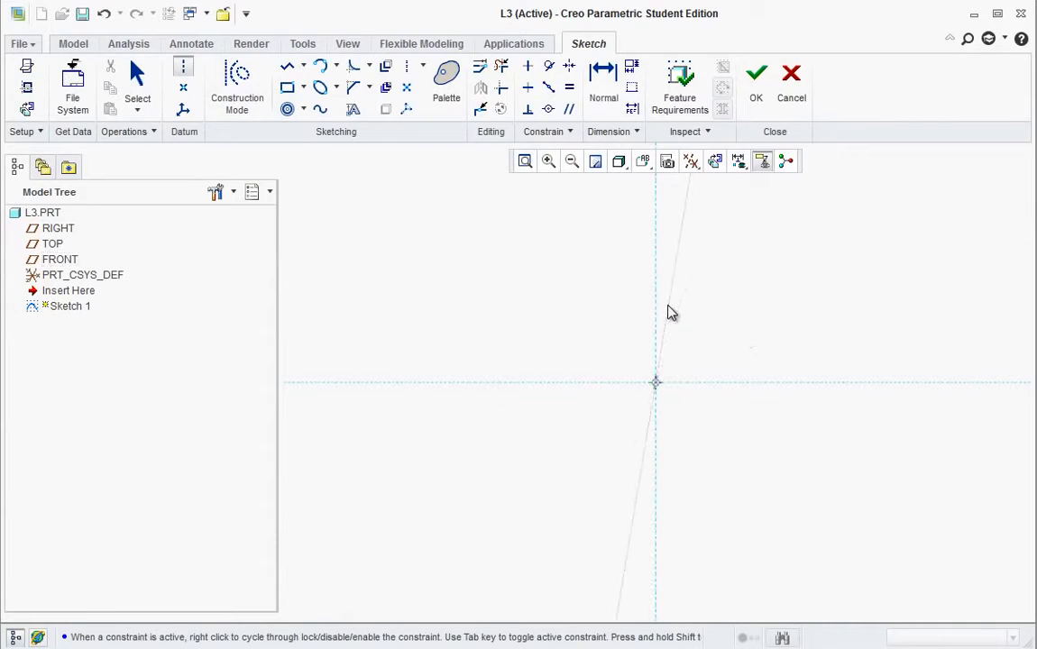
left_click(660, 228)
middle_click(764, 327)
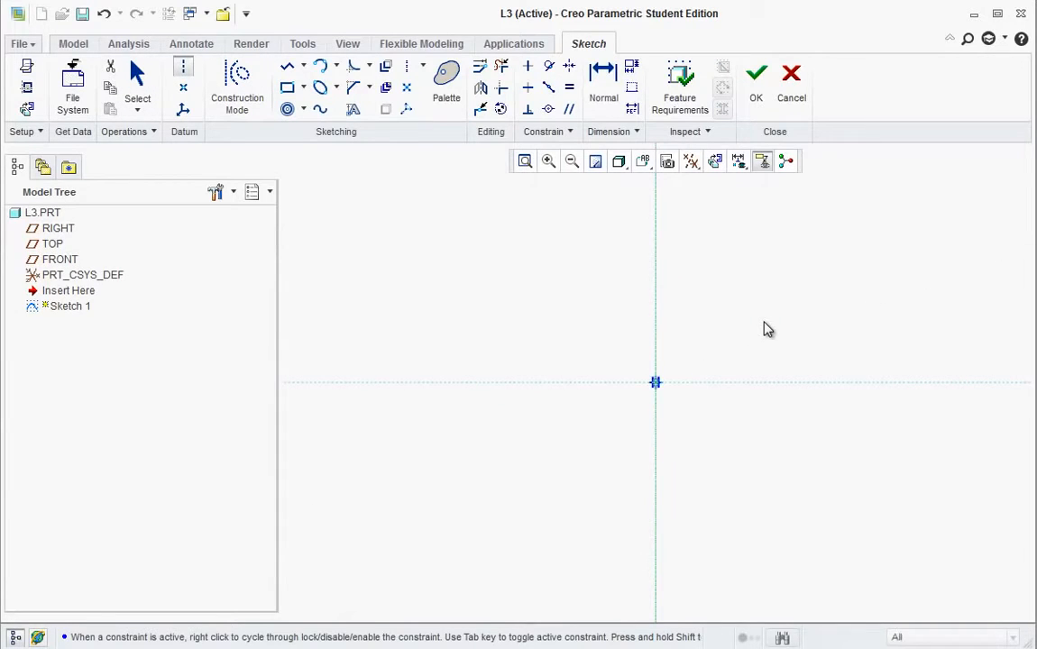
scroll(749, 367, "down", 1)
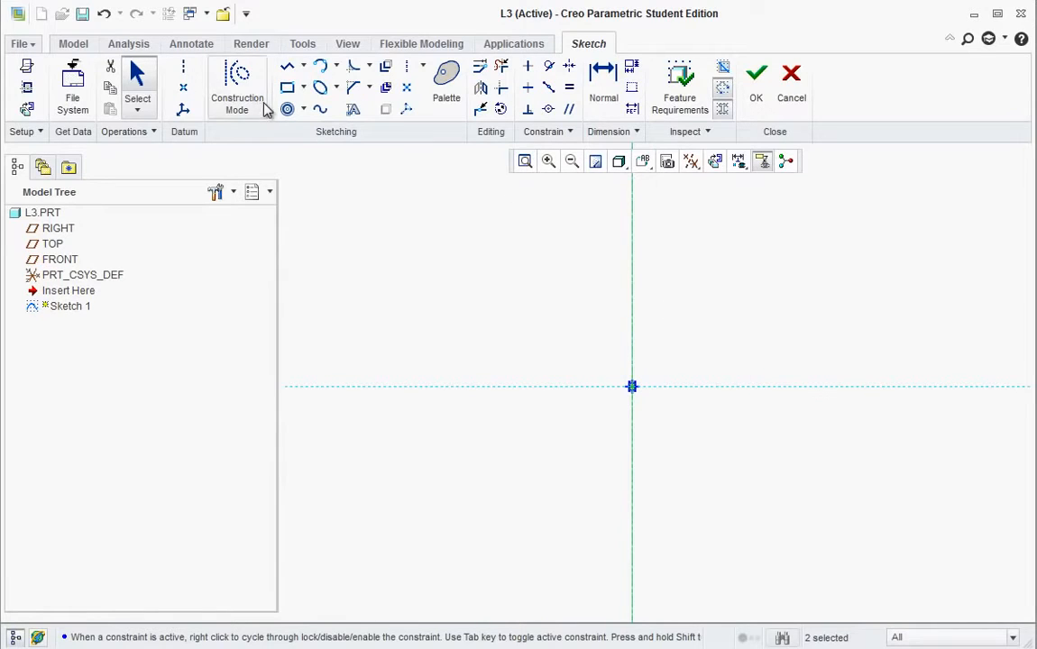
- Sketch a center-and-point circle about 110 in diameter centered on the origin
left_click(303, 110)
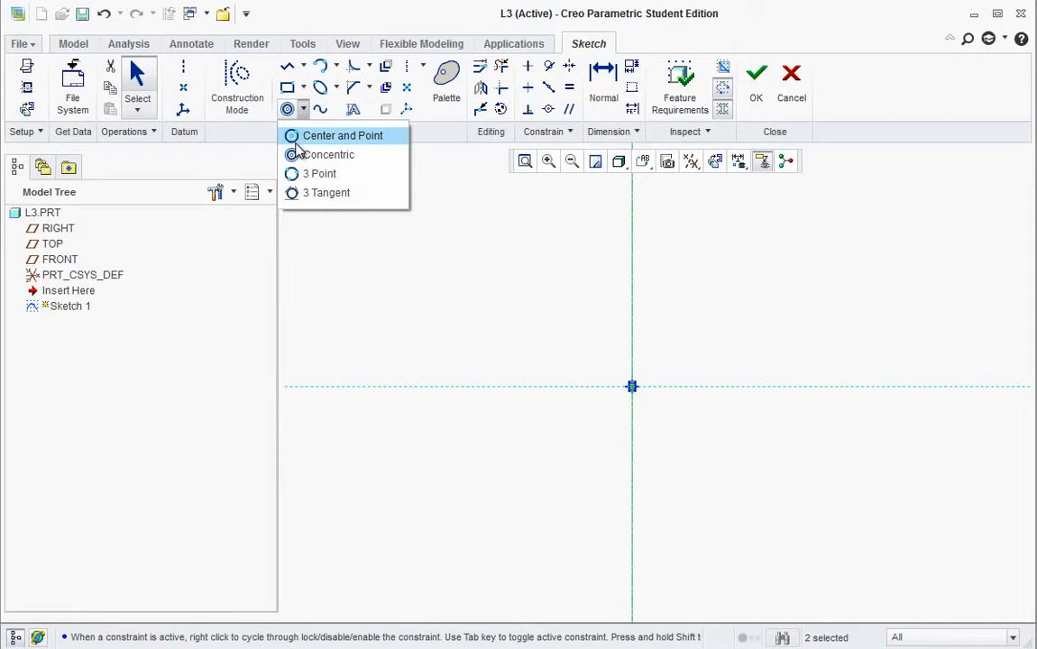
left_click(294, 140)
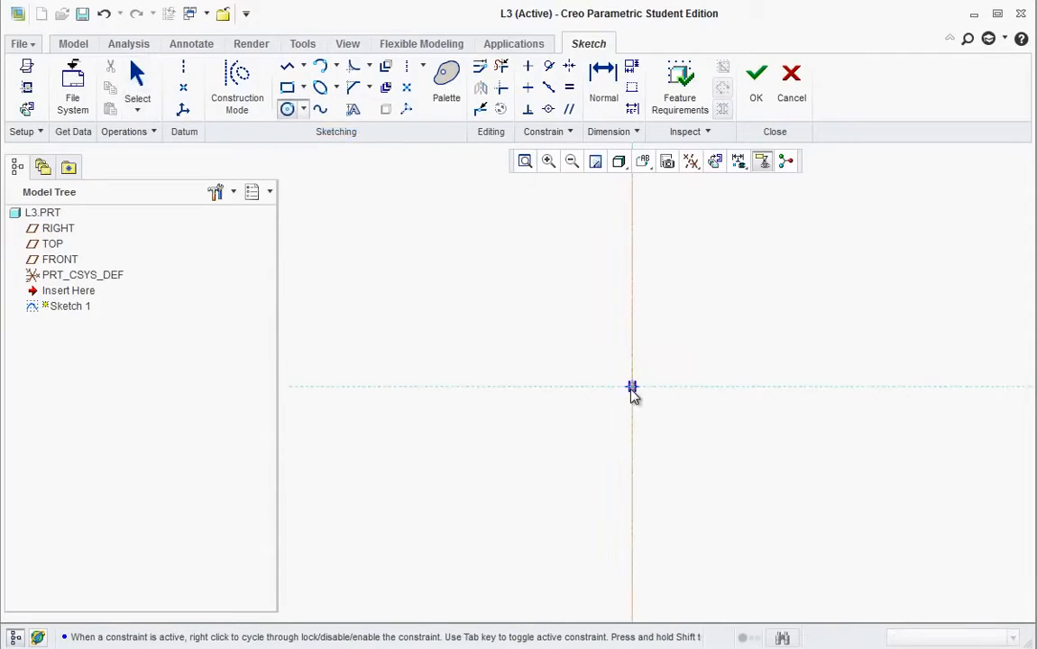
left_click(613, 413)
middle_click(722, 470)
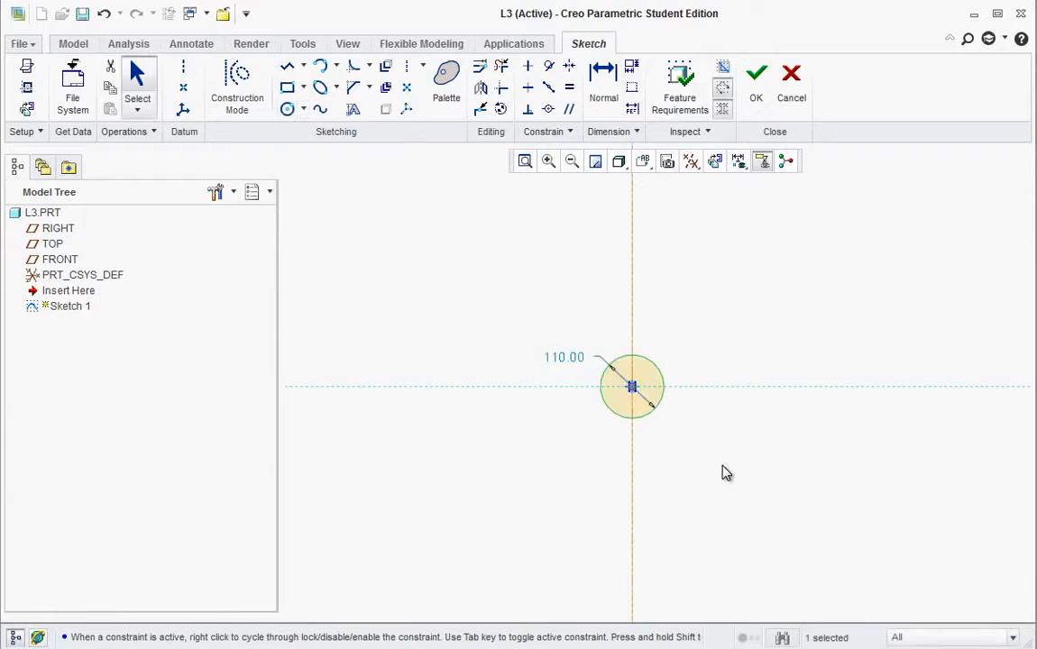
- Consult the lever's front view in the PDF drawing and set the sketched circle's diameter to 1.2
key("alt+Tab")
scroll(505, 327, "up", 5)
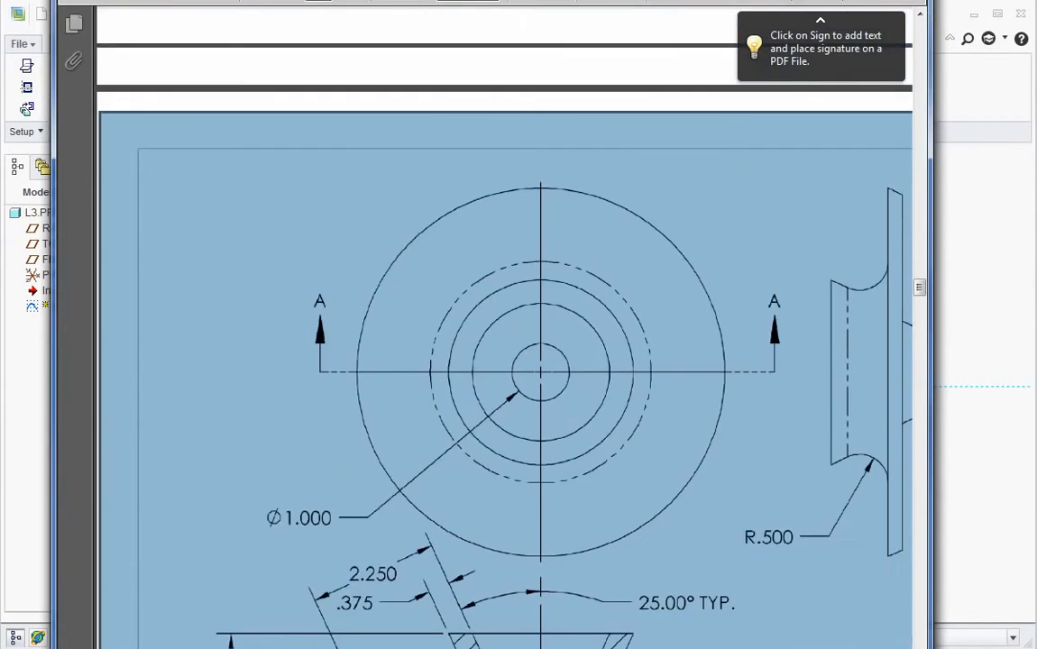
scroll(505, 327, "up", 4)
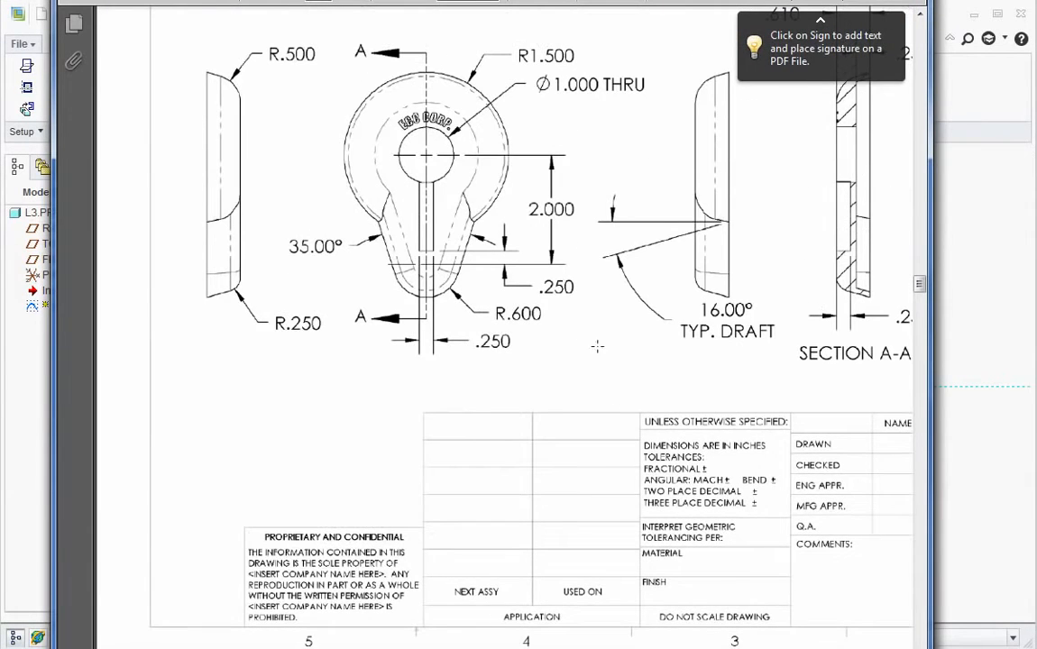
left_click(957, 491)
double_click(566, 354)
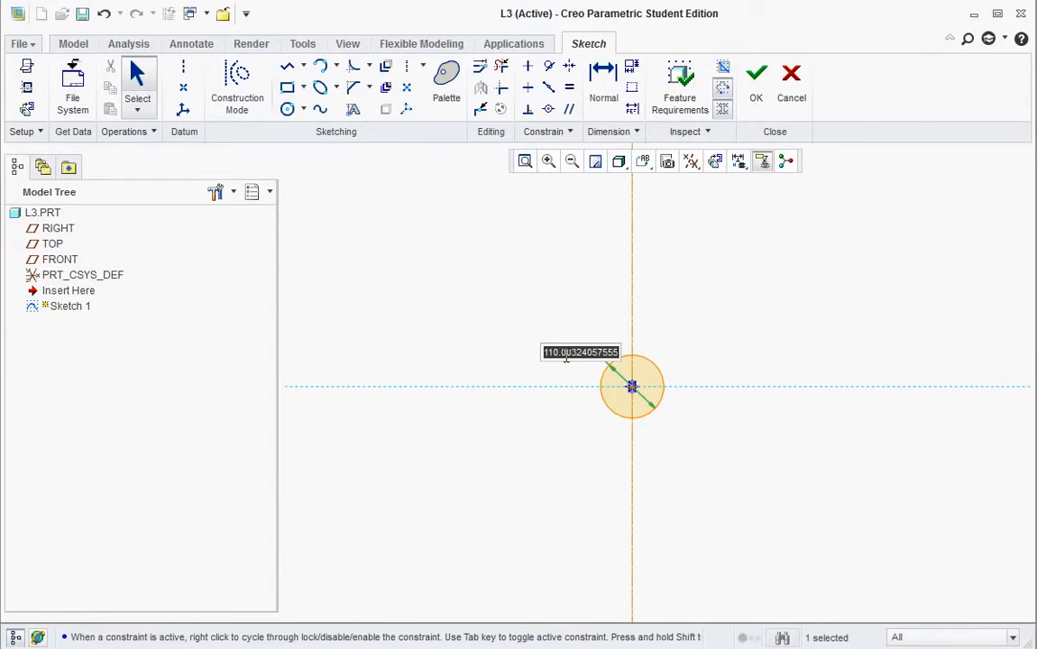
type("1.2")
key("Return")
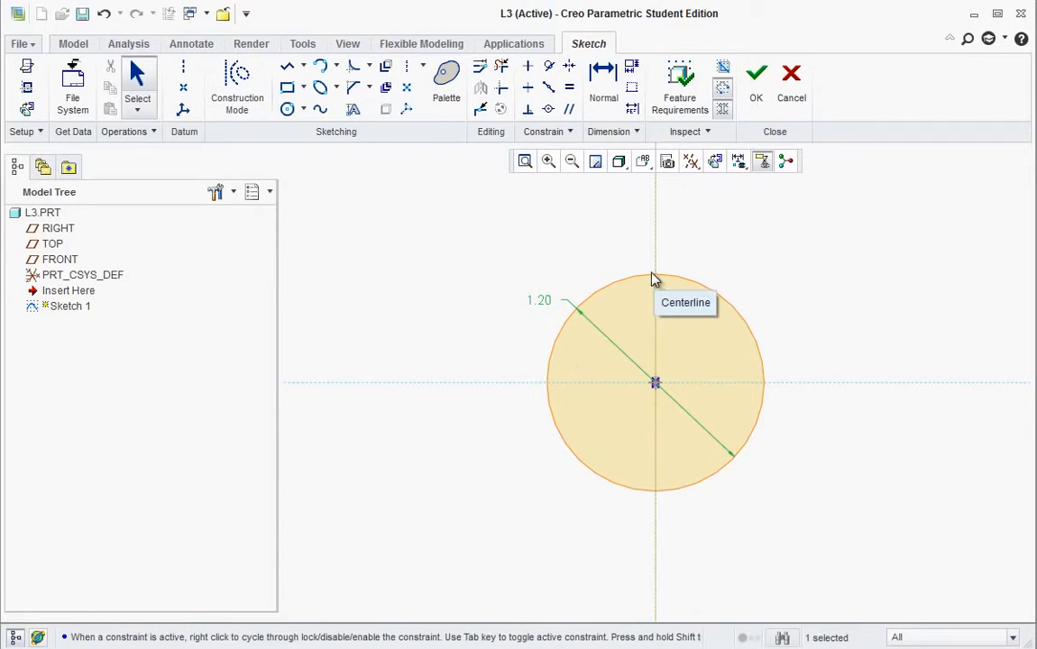
scroll(748, 447, "down", 2)
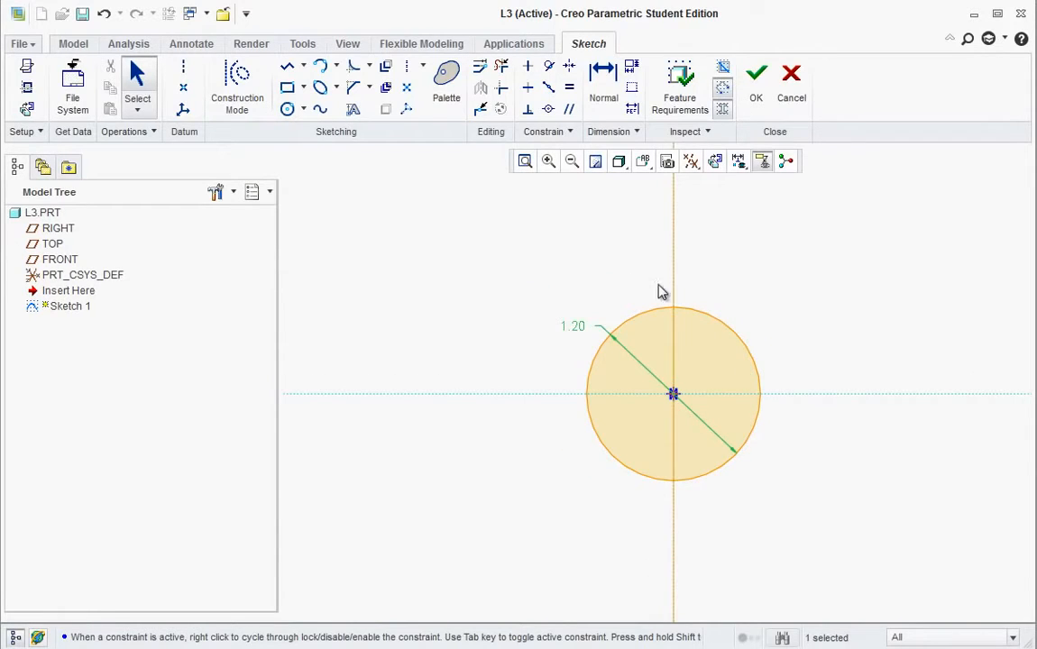
scroll(659, 311, "down", 1)
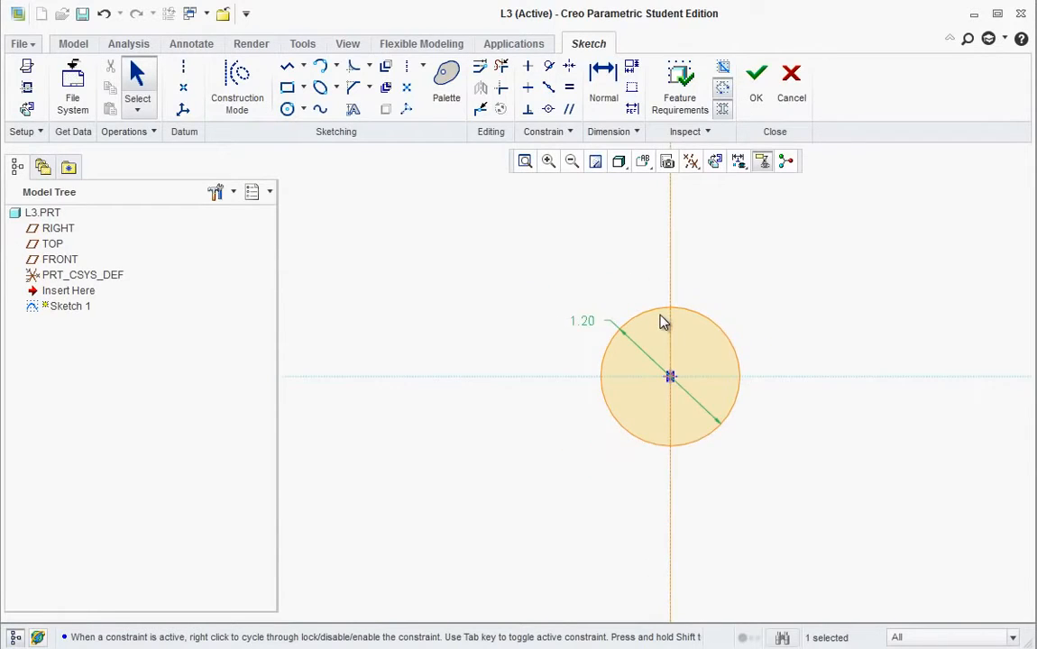
left_click(302, 68)
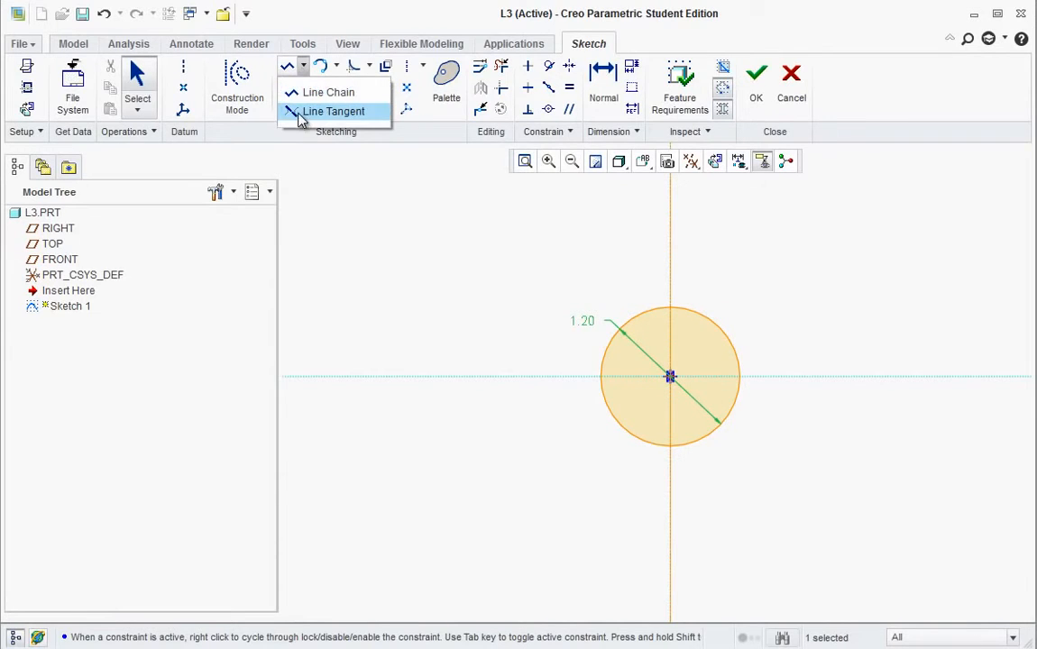
left_click(302, 67)
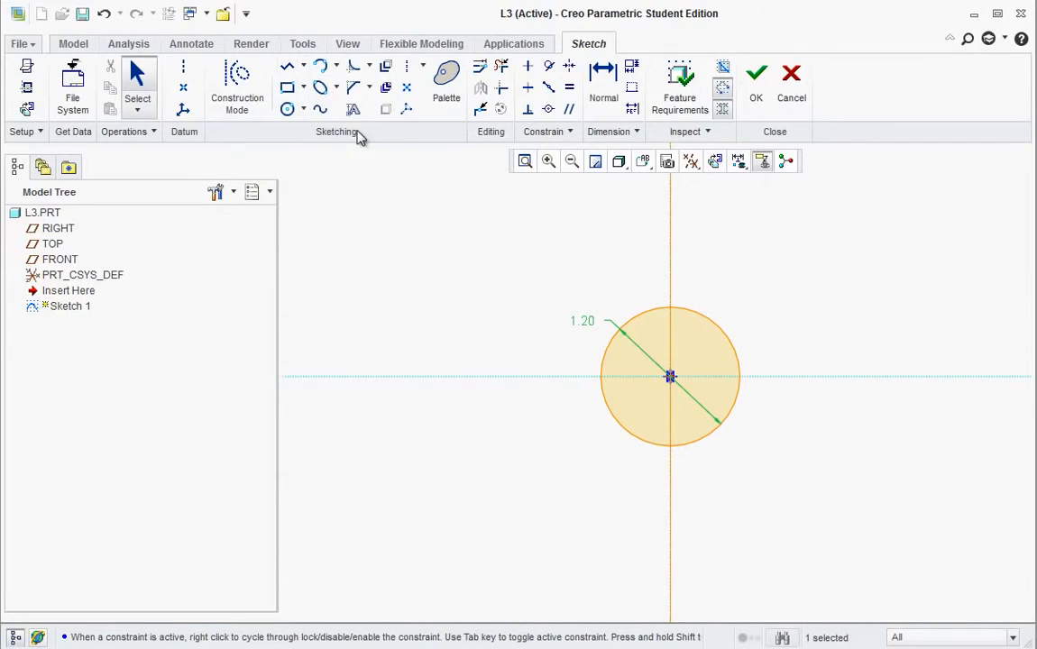
left_click(303, 67)
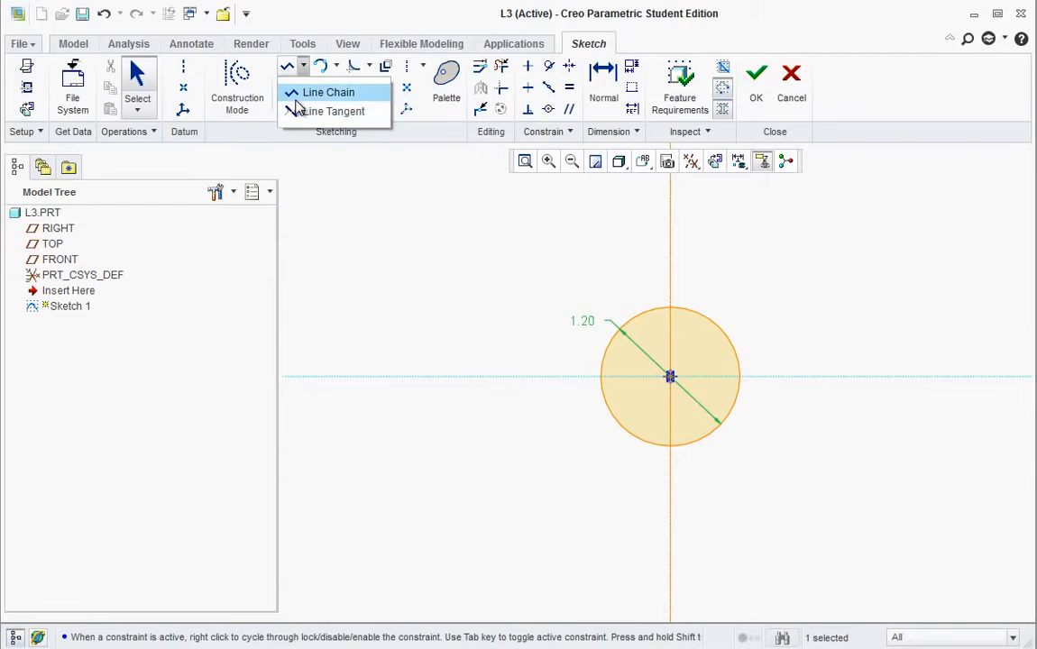
left_click(290, 112)
left_click(604, 393)
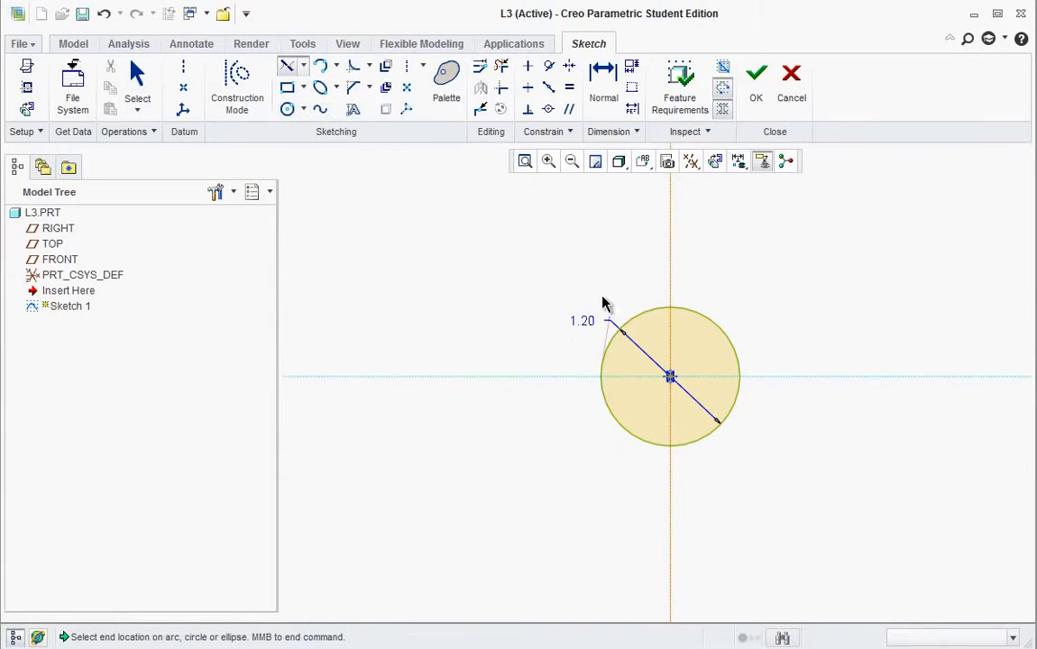
middle_click(556, 238)
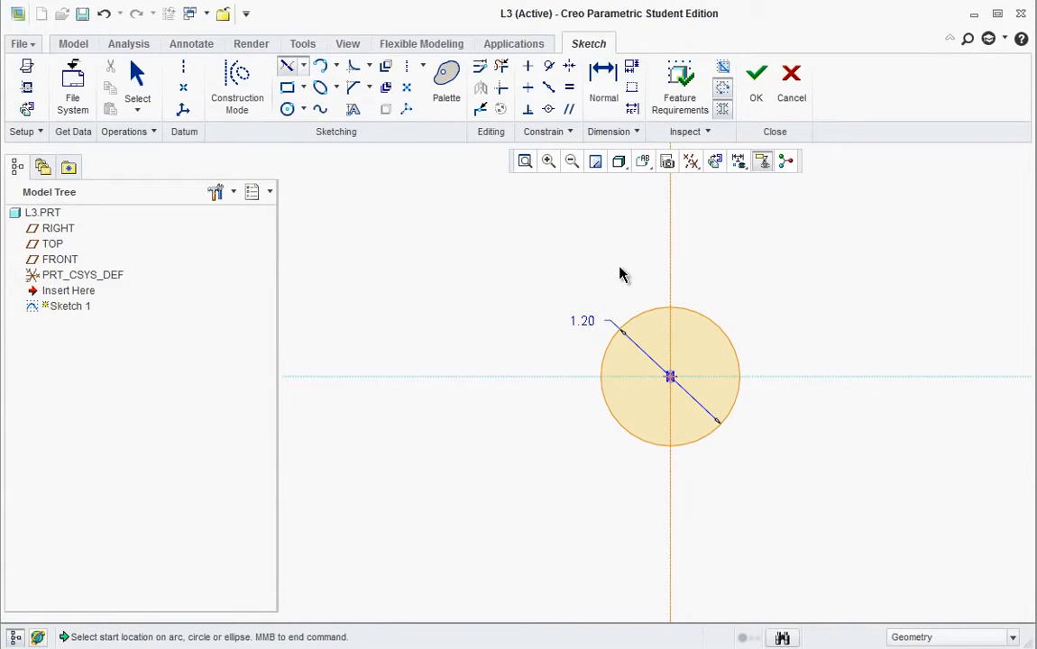
middle_click(620, 274)
scroll(365, 236, "down", 2)
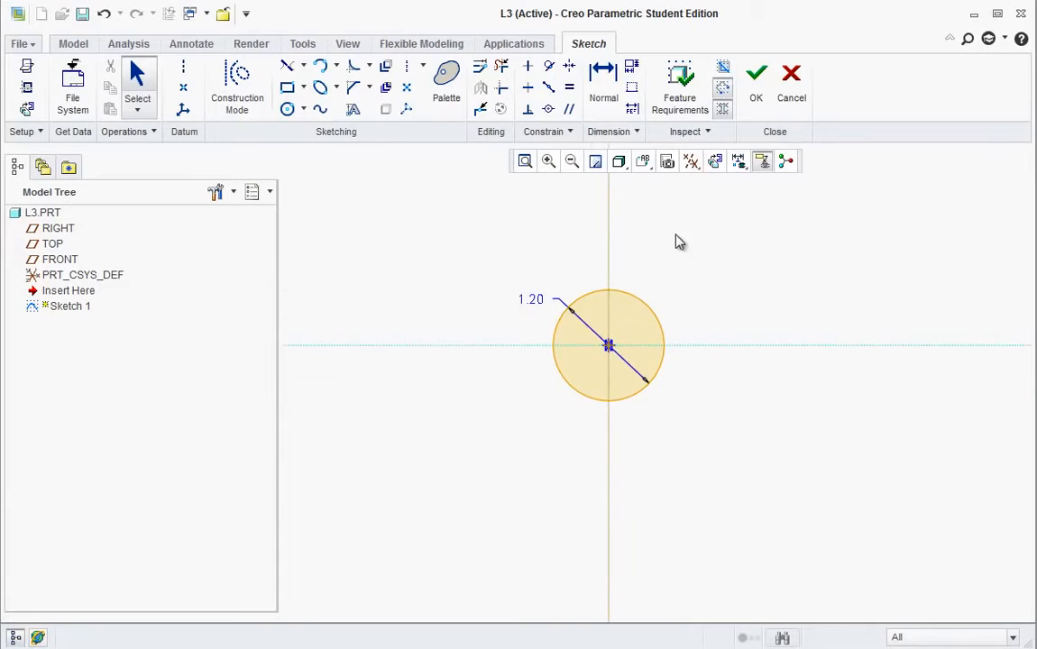
- Sketch a second circle about 2.06 in diameter, centered on the vertical centerline about 1.41 above the origin
scroll(677, 239, "up", 3)
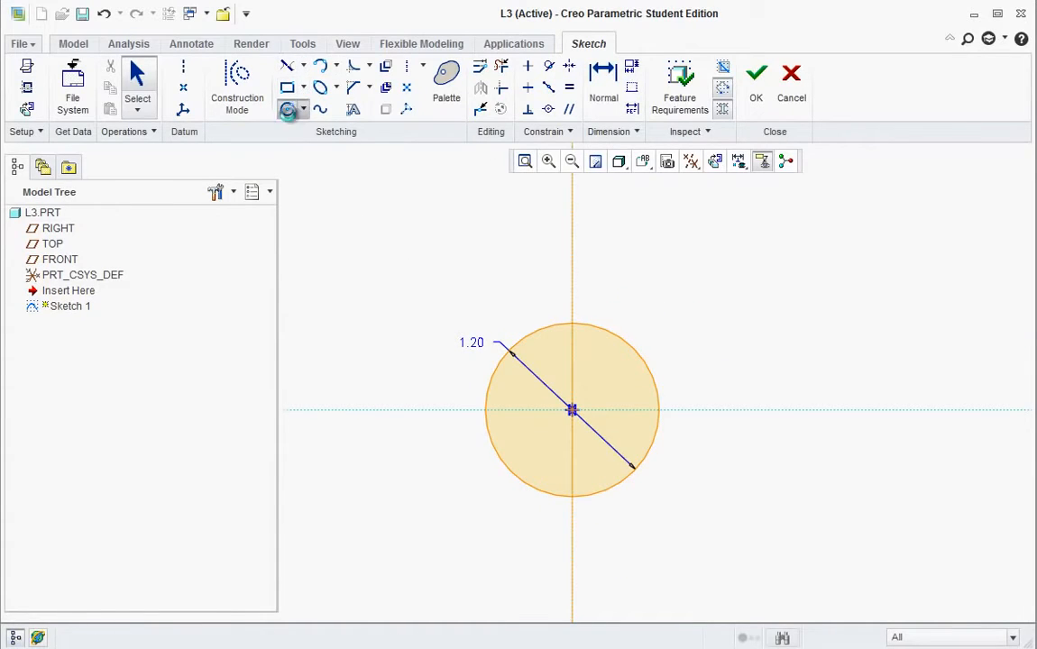
left_click(286, 109)
scroll(607, 397, "down", 2)
left_click(583, 273)
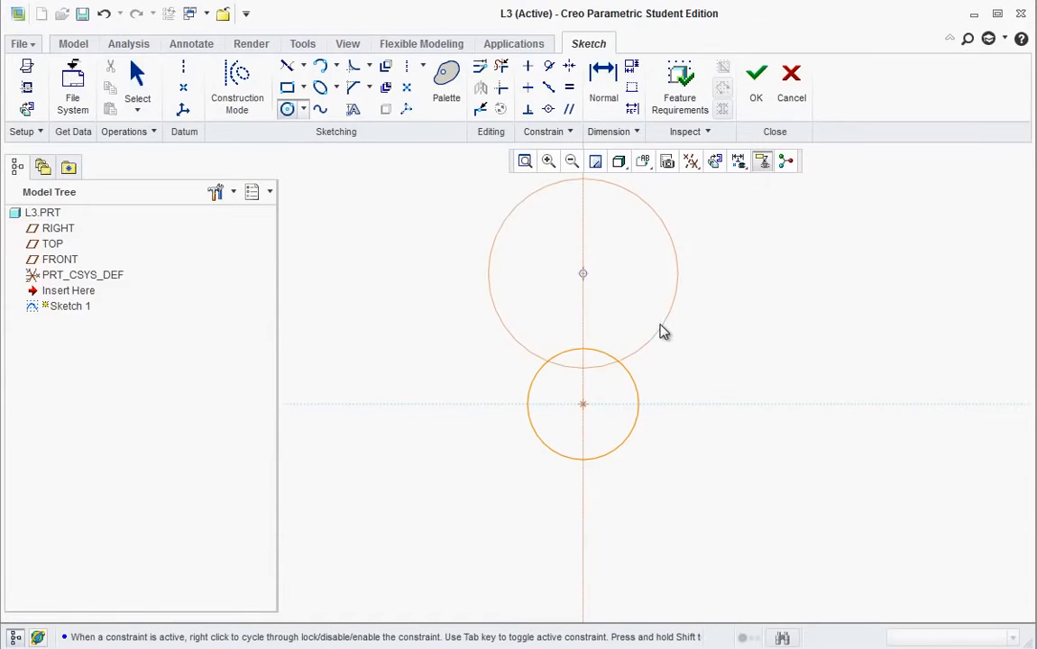
left_click(665, 337)
middle_click(723, 389)
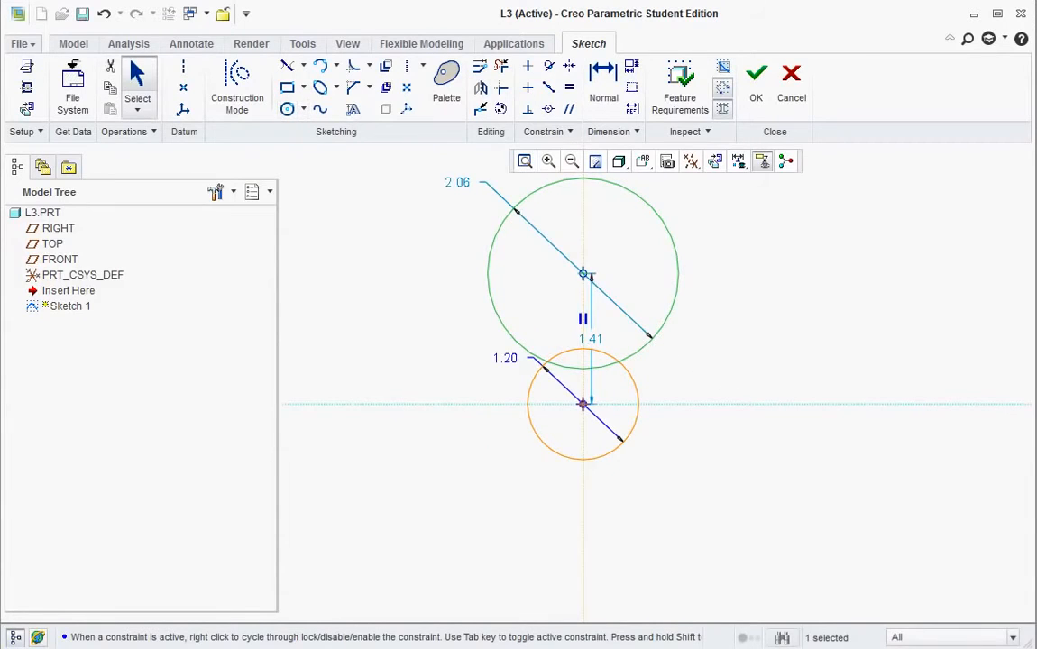
- Check the large outer radius in the PDF drawing and set the upper circle's diameter to 3
key("alt+Tab")
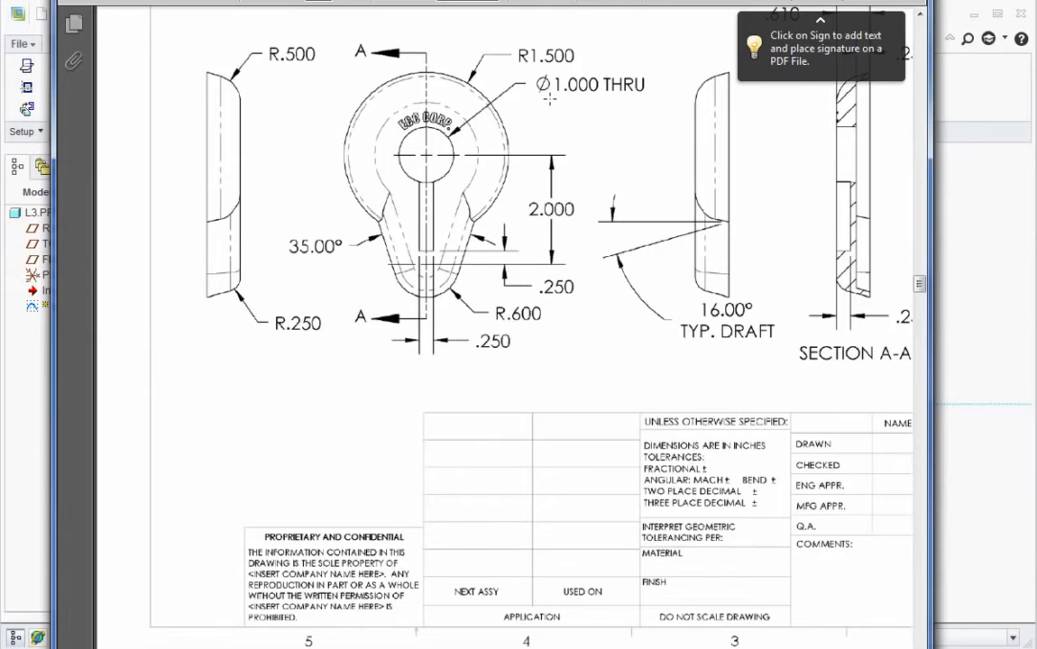
left_click(957, 457)
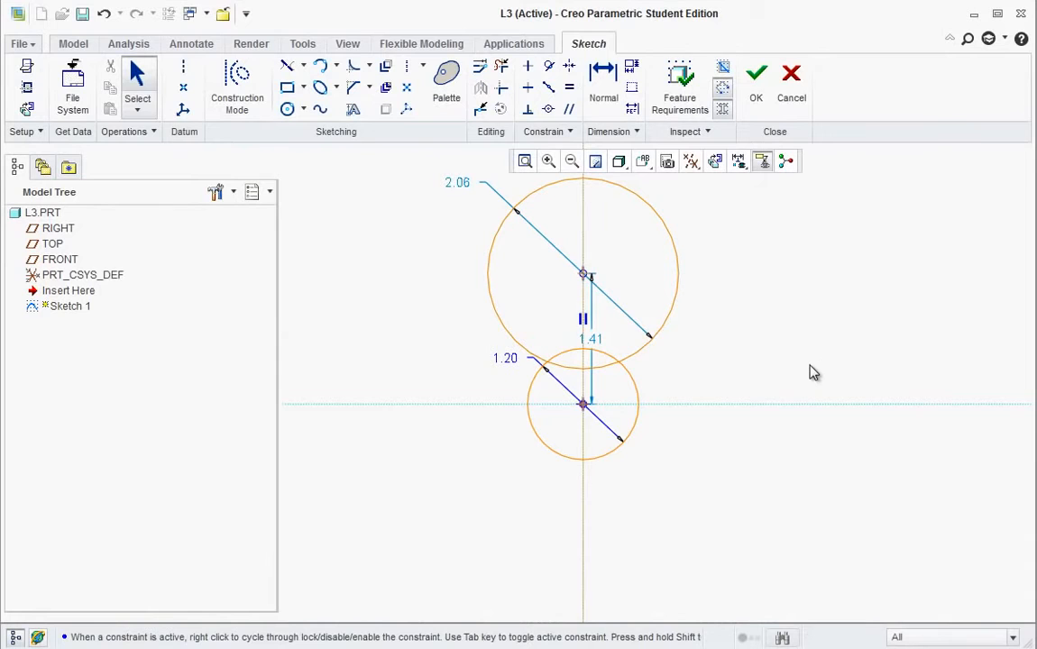
double_click(465, 180)
type("3")
key("Return")
- Check the center spacing in the PDF drawing, move its dimension clear of the circles, and set it to 2
key("alt+Tab")
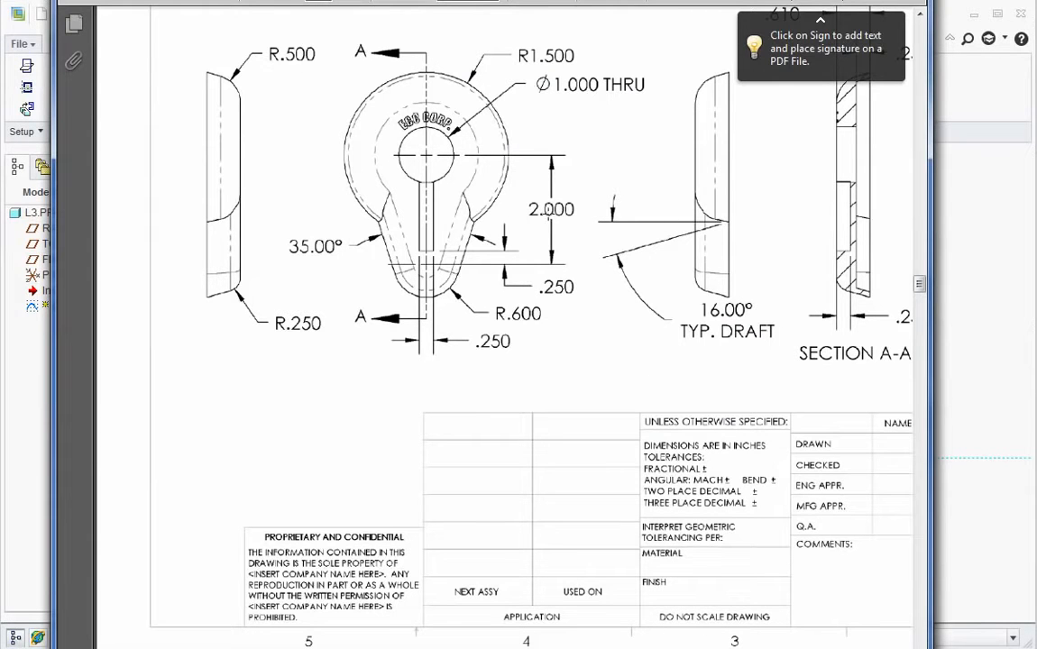
left_click(960, 493)
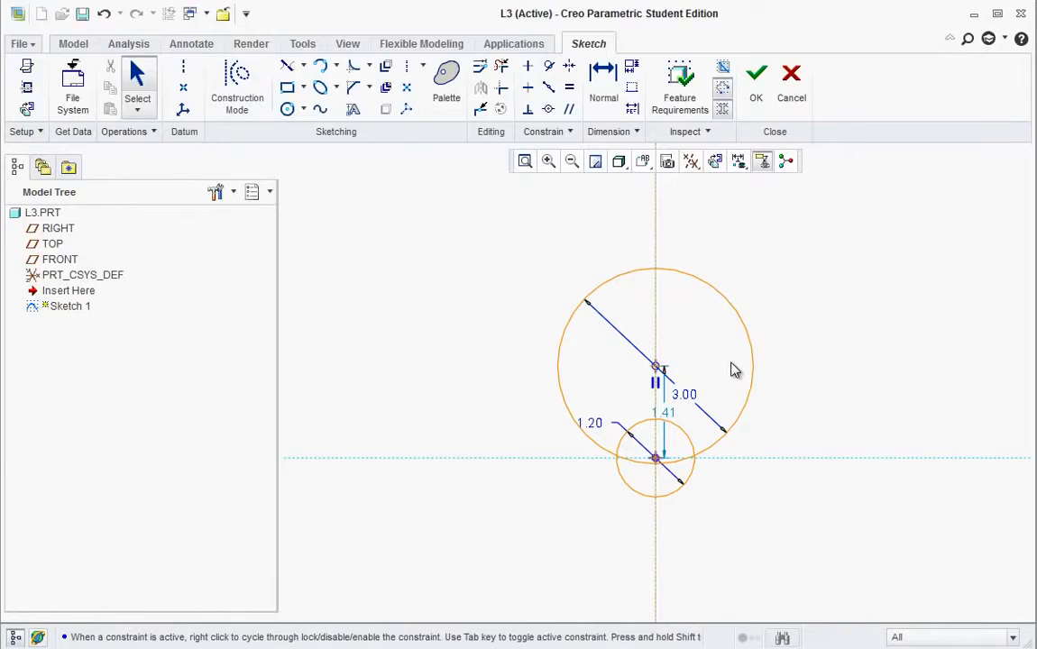
left_click_drag(668, 412, 786, 424)
double_click(785, 423)
type("2")
key("Return")
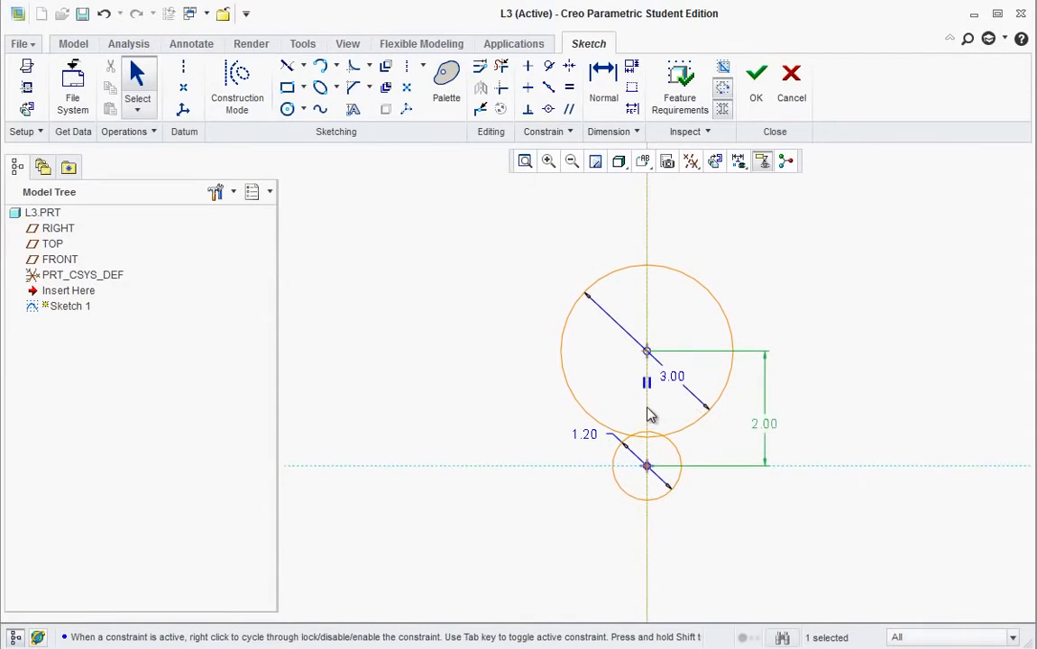
left_click(775, 414)
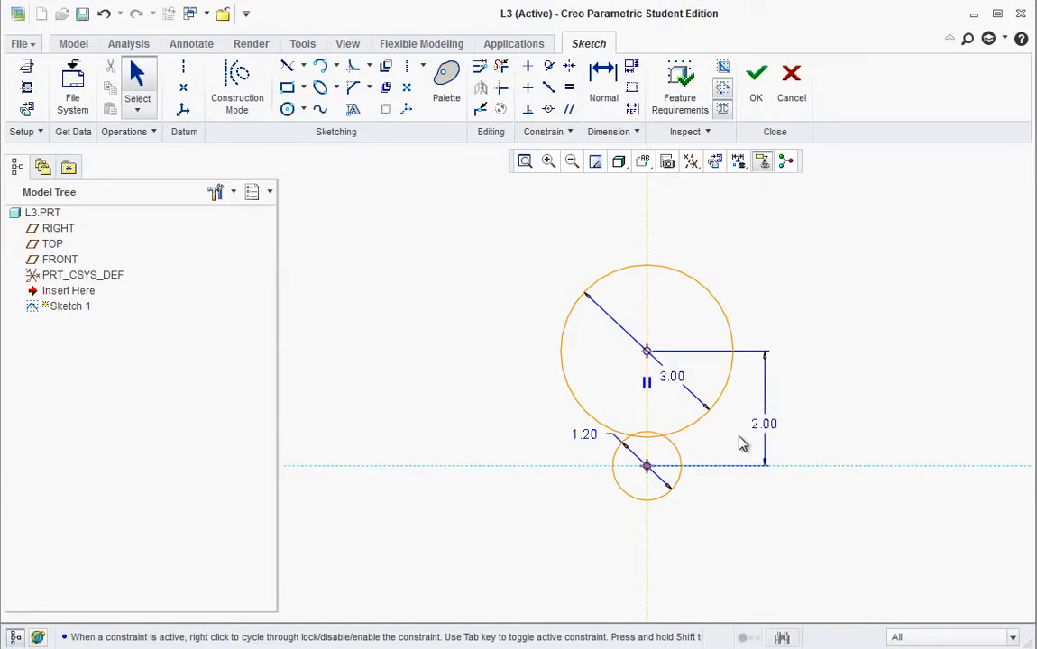
- Draw a Line Tangent joining the left sides of the lower and upper circles
scroll(693, 412, "down", 1)
scroll(687, 415, "down", 1)
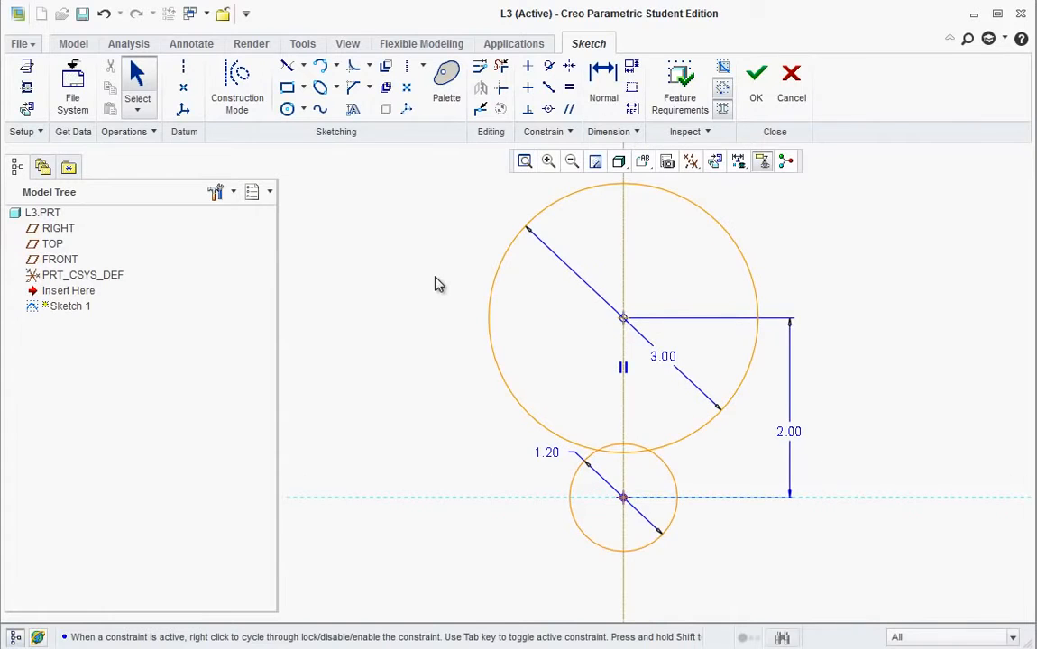
left_click(287, 68)
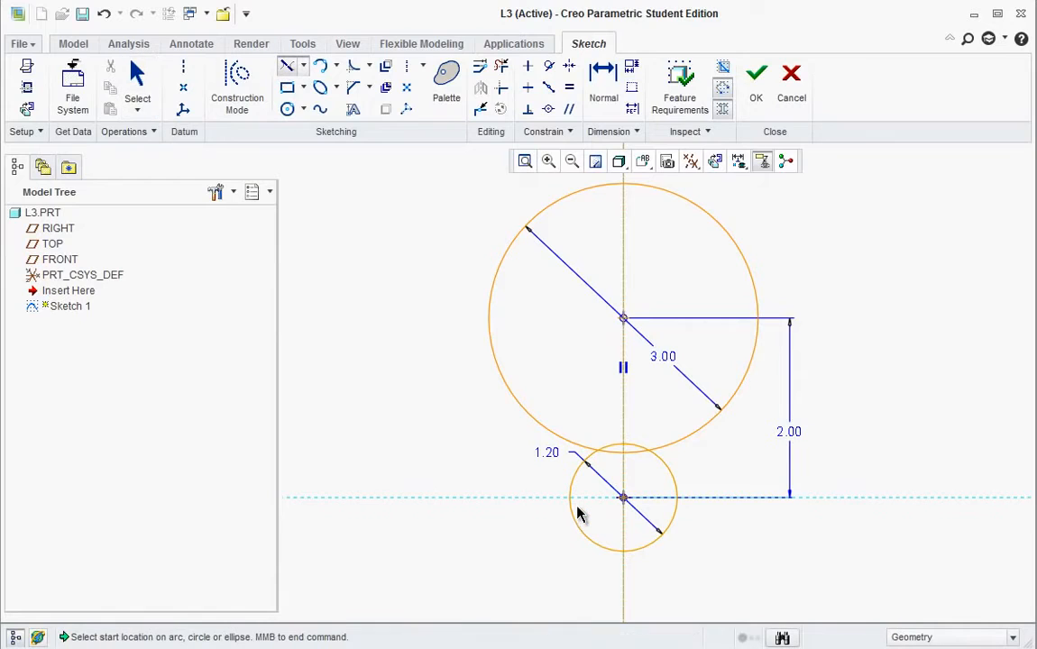
left_click(570, 512)
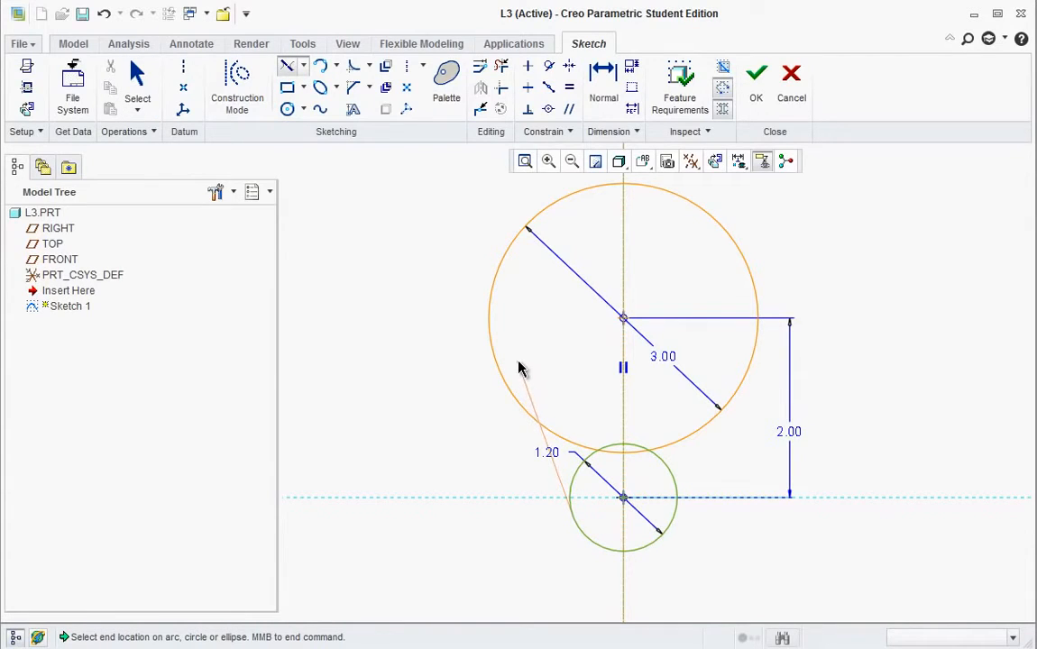
middle_click(518, 368)
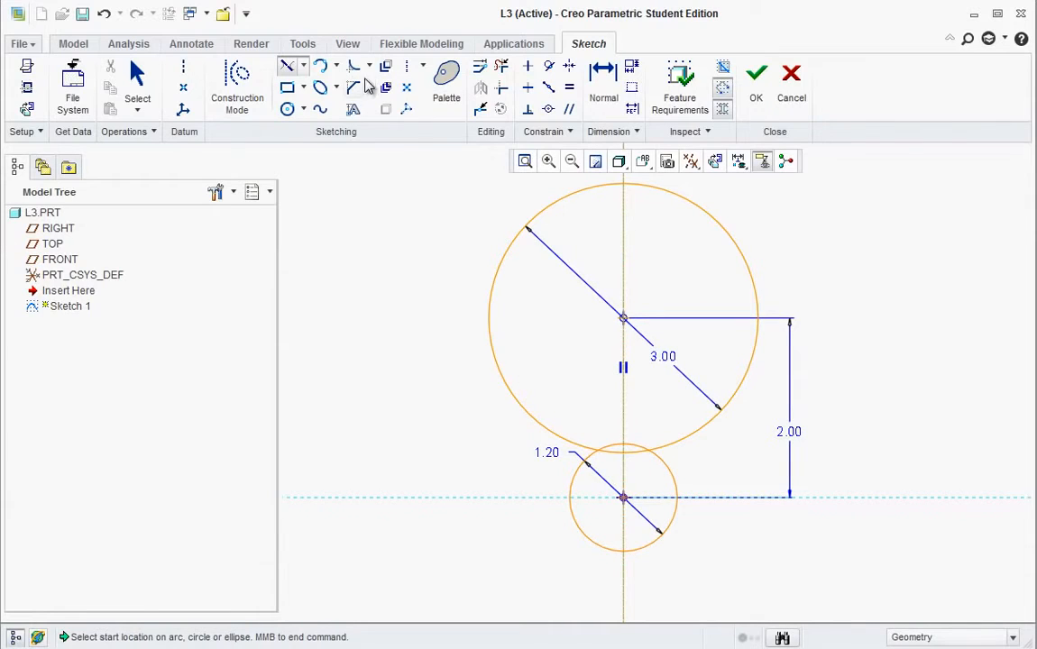
left_click(570, 512)
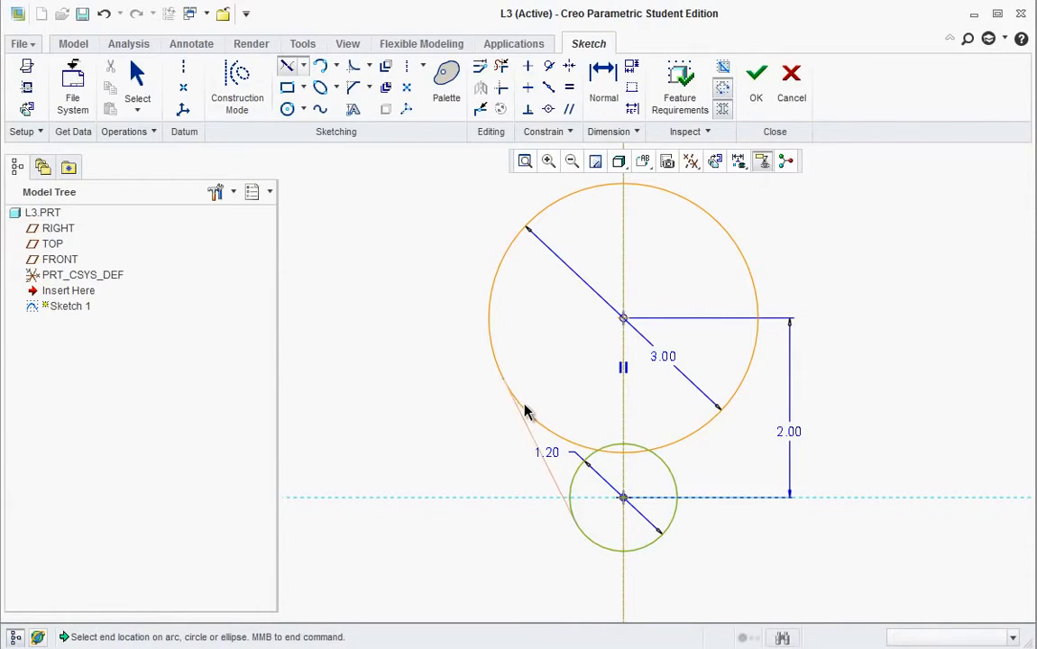
middle_click(560, 469)
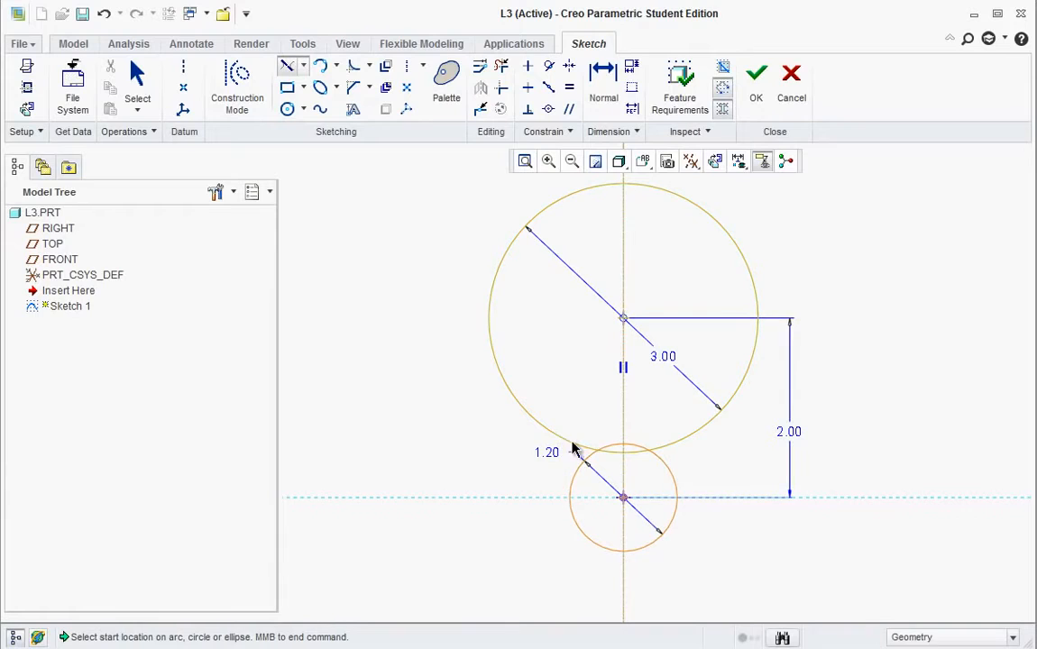
left_click(565, 505)
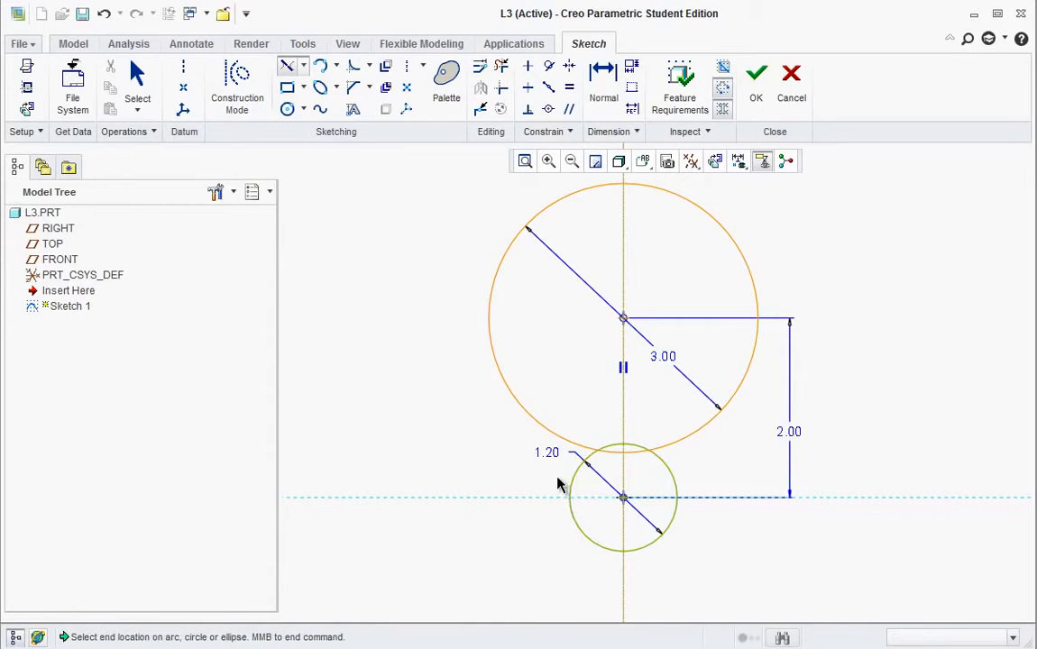
left_click(494, 356)
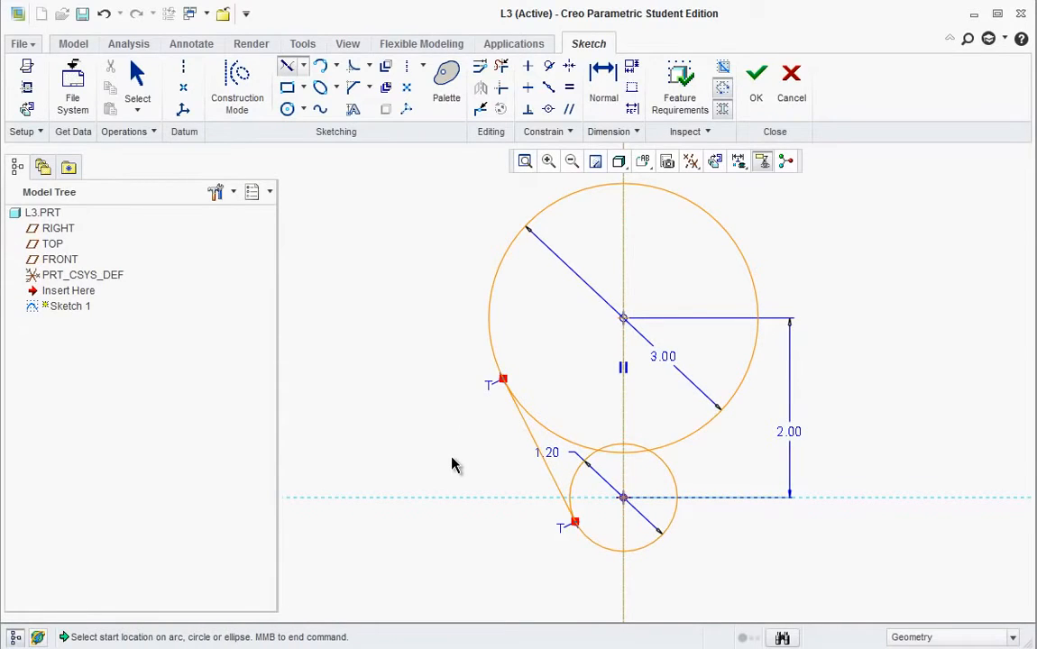
scroll(507, 447, "up", 2)
scroll(509, 415, "down", 1)
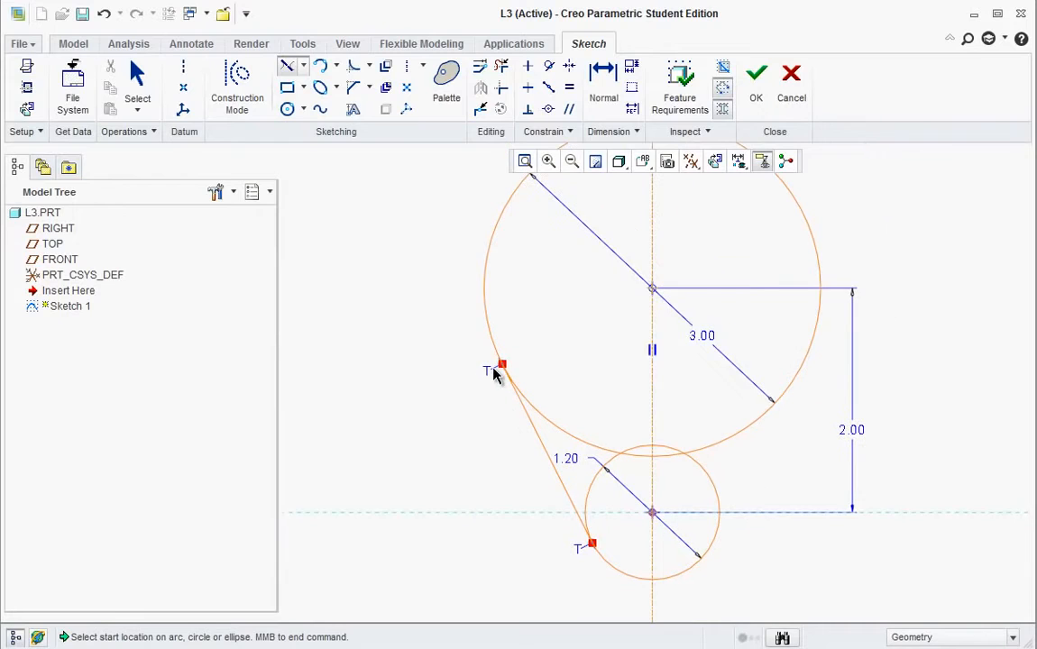
middle_click(493, 415)
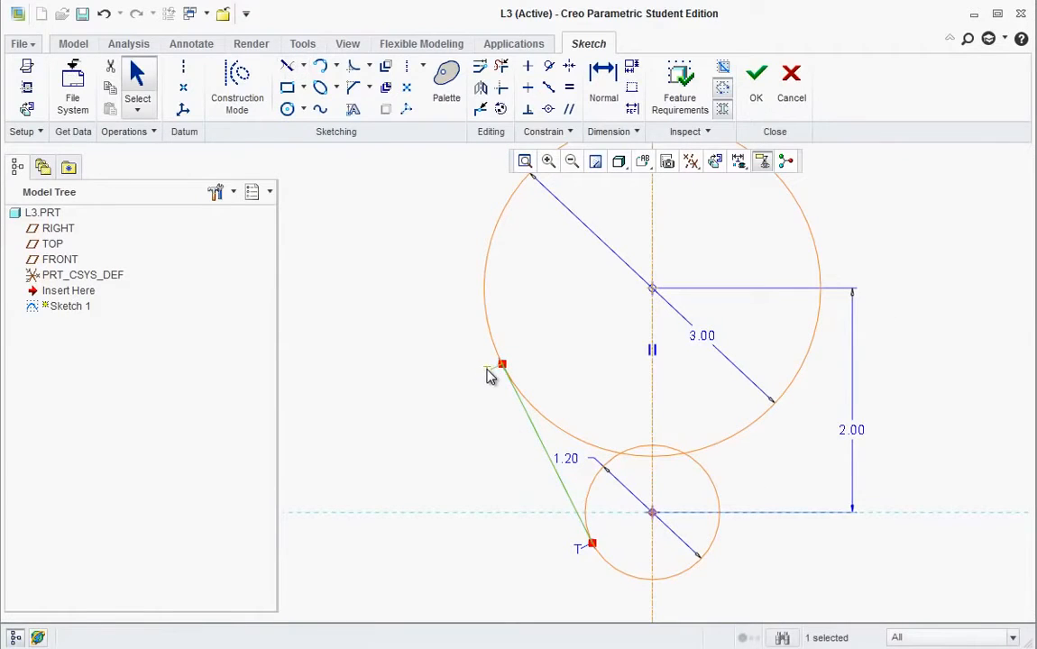
- Delete the tangent constraint at the line's upper end and move that endpoint along the large circle to about 0.93 above the horizontal reference
left_click(488, 376)
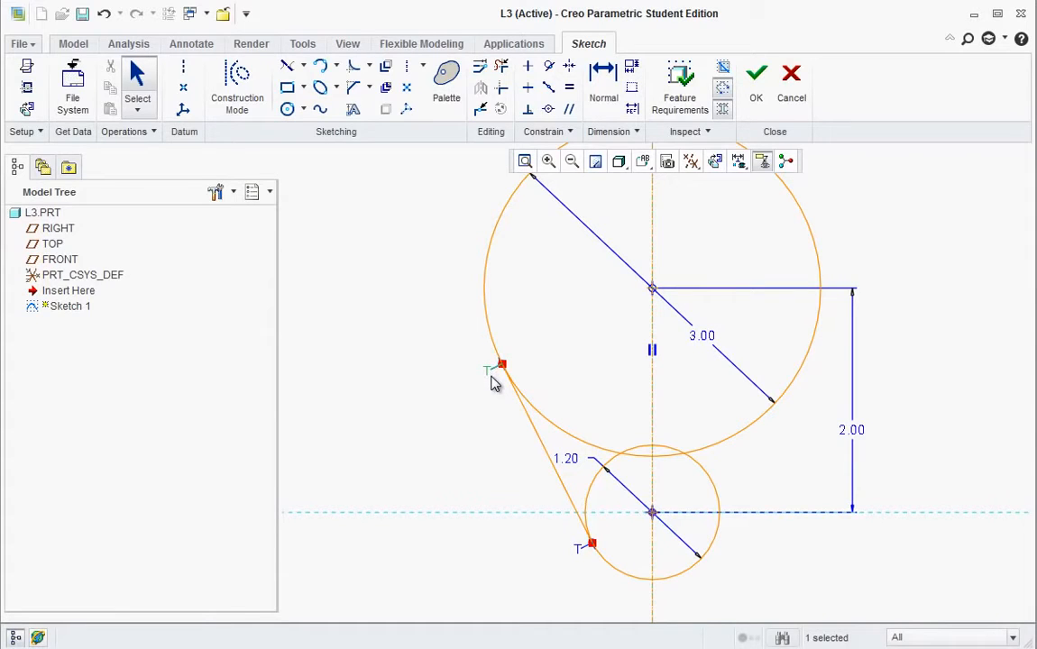
key("Delete")
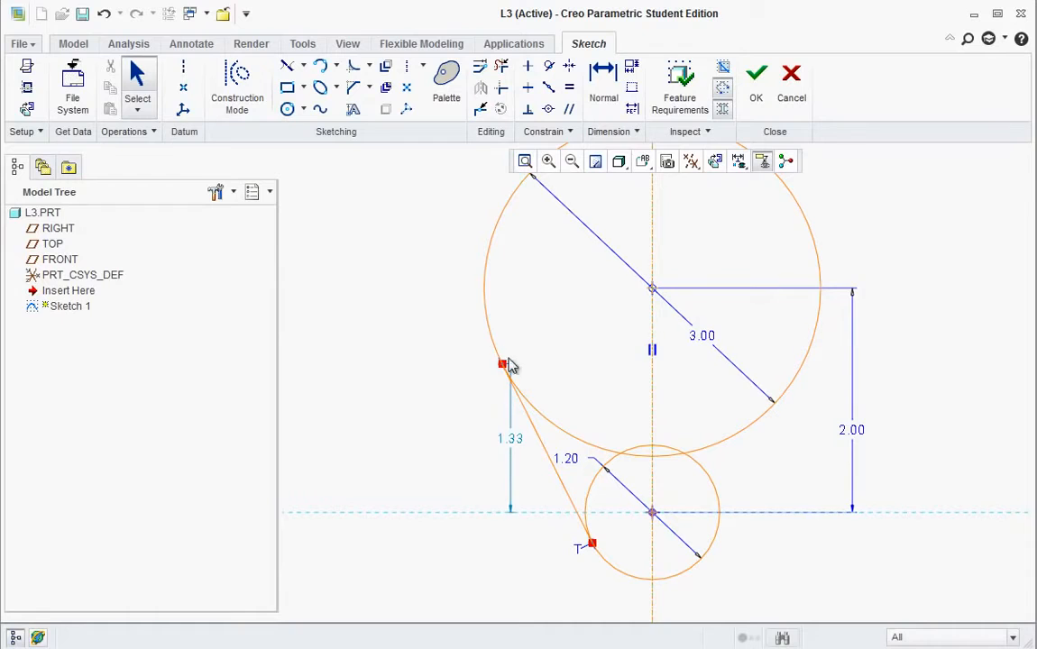
mouse_move(507, 370)
left_mouse_down()
mouse_move(551, 416)
mouse_move(545, 407)
left_mouse_up()
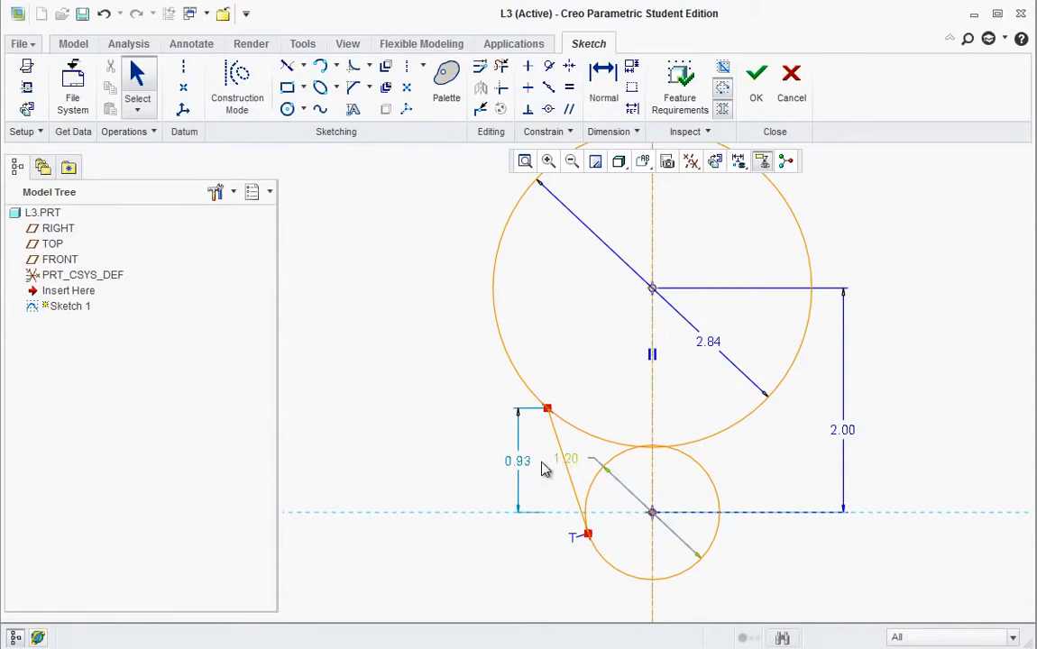
- Check the side-line angle in the PDF drawing and mirror the left side line about the vertical centerline
left_click(555, 646)
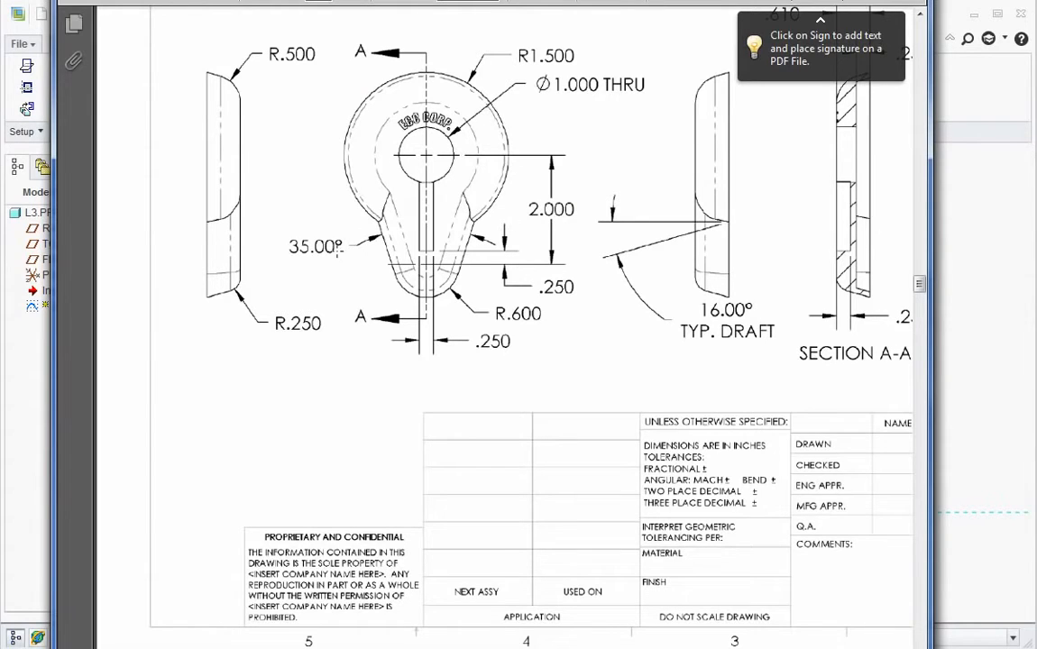
left_click(949, 554)
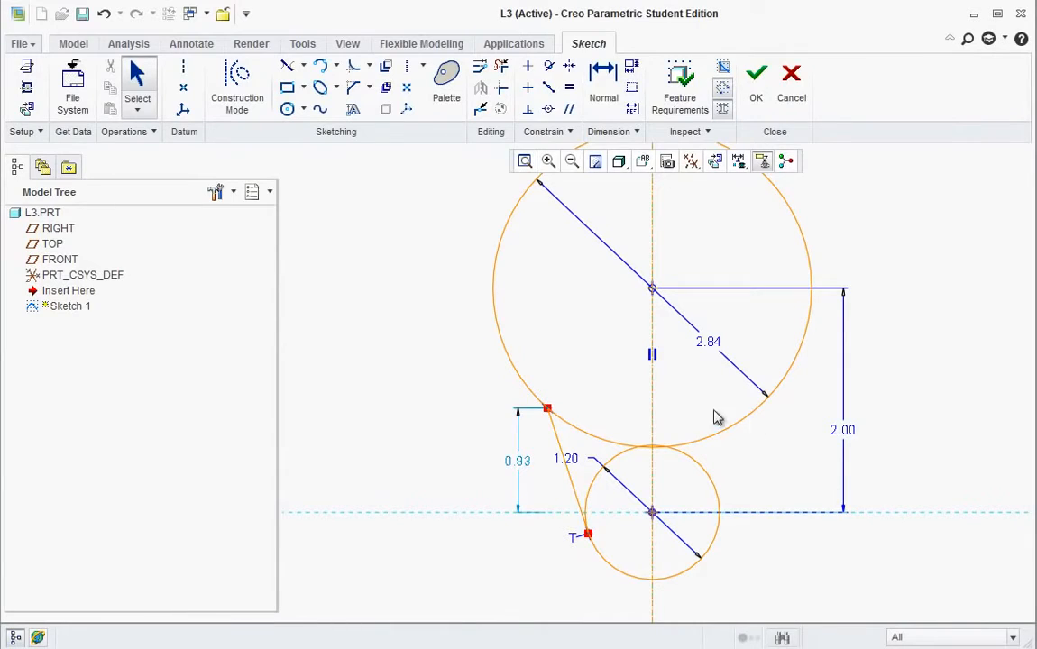
left_click(557, 445)
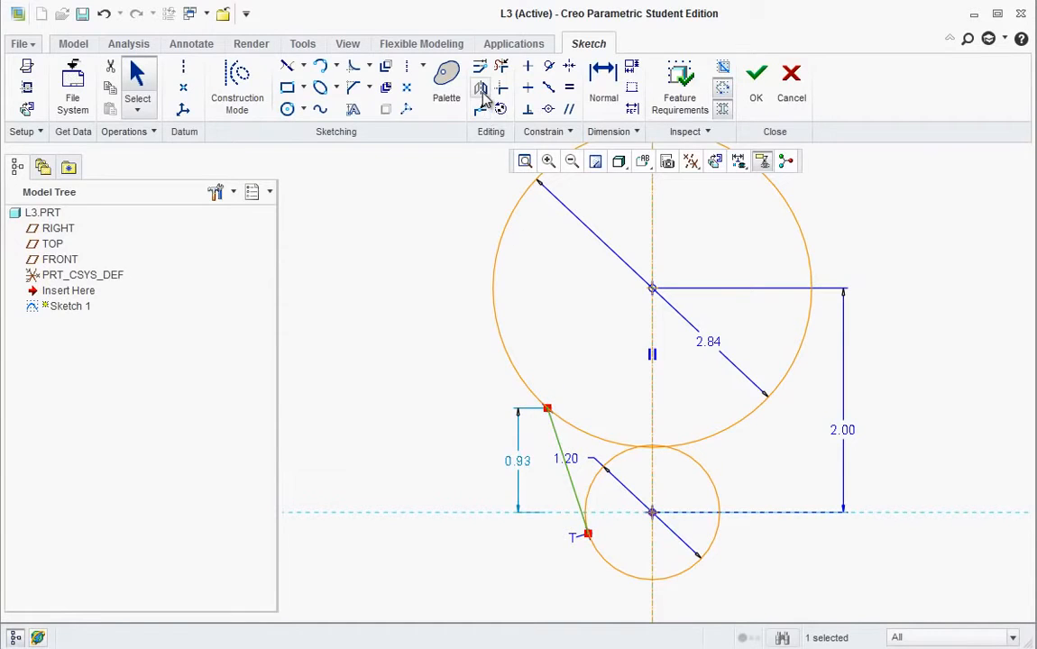
left_click(481, 89)
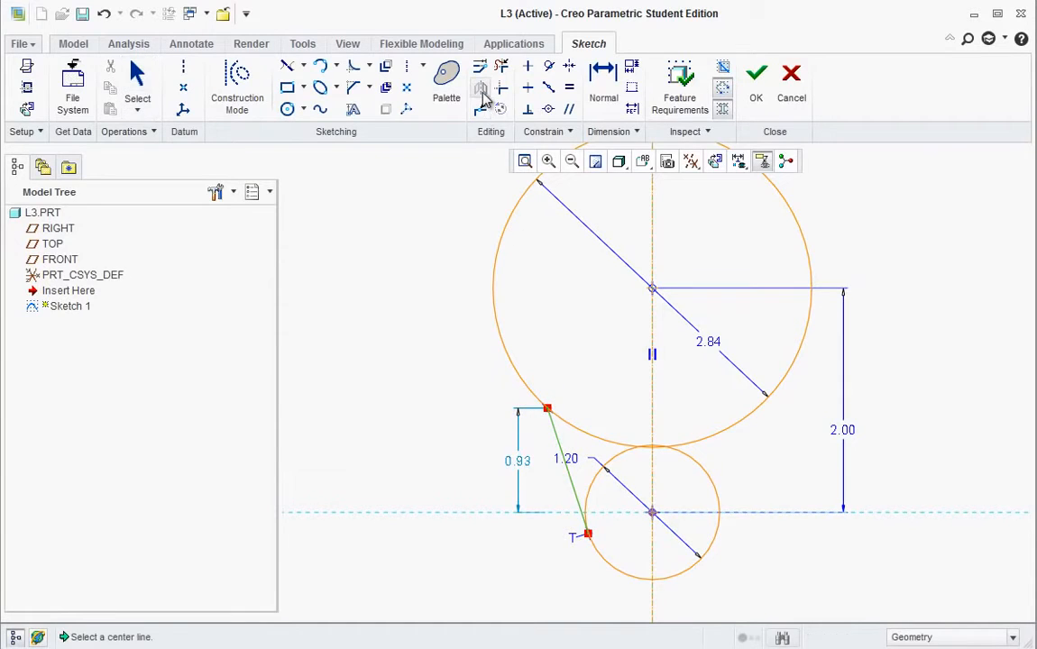
left_click(653, 417)
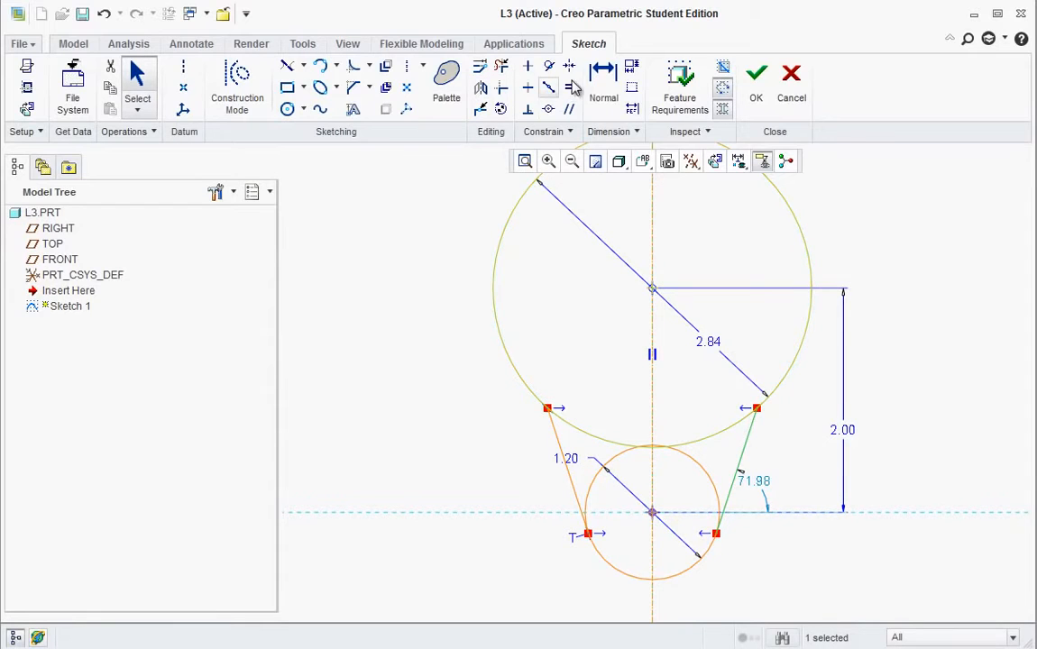
- Dimension the angle between the two side lines and set it to 35 degrees
left_click(602, 83)
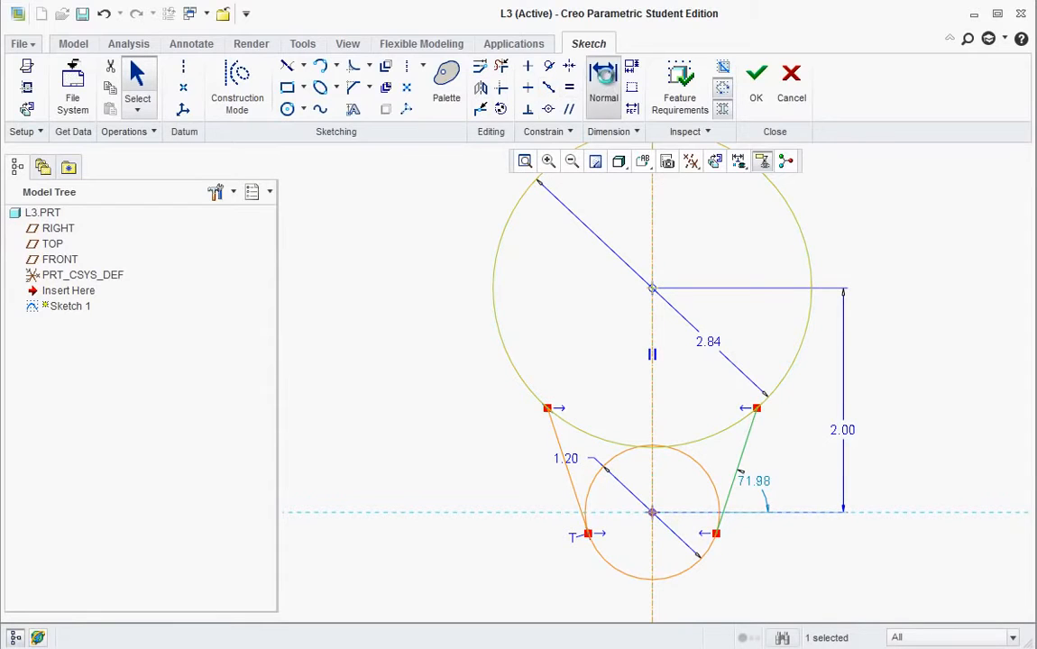
left_click(559, 443)
left_click(745, 452)
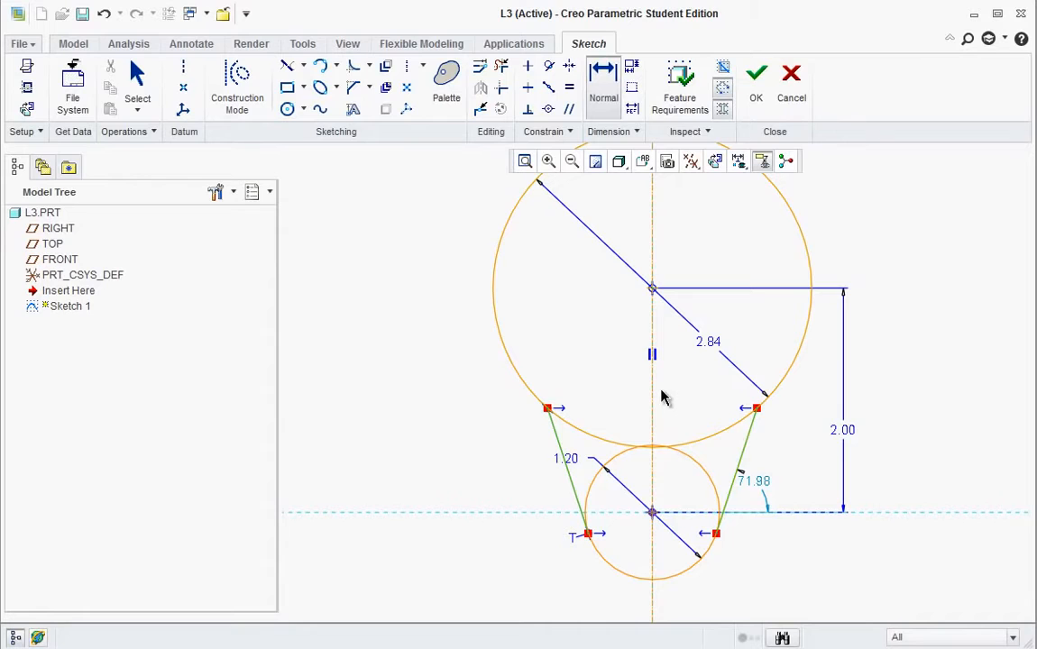
middle_click(662, 395)
type("35")
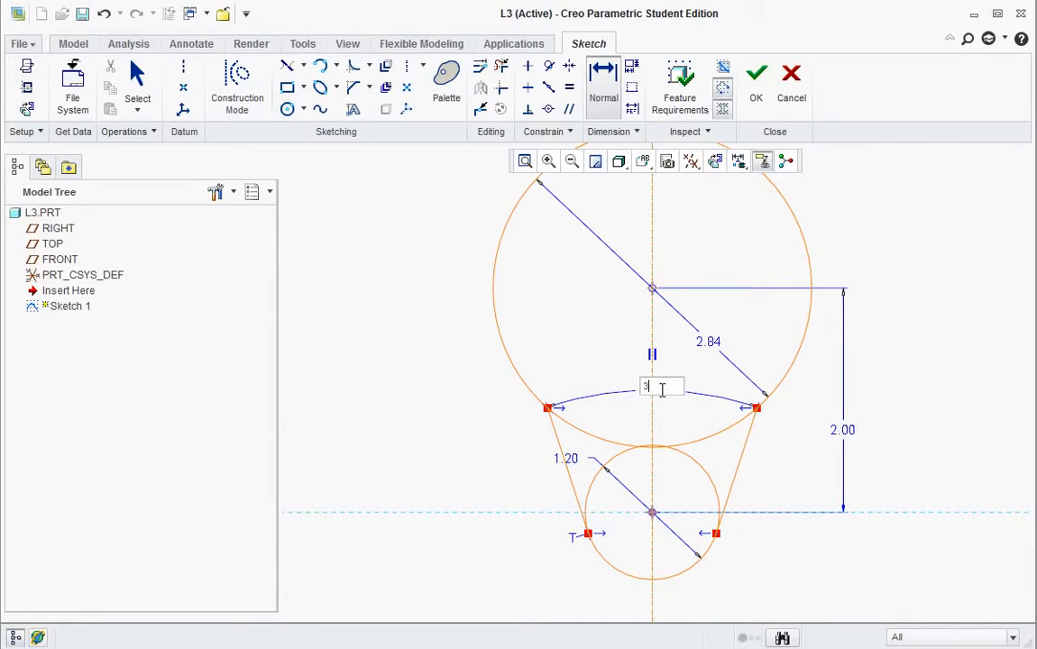
key("Return")
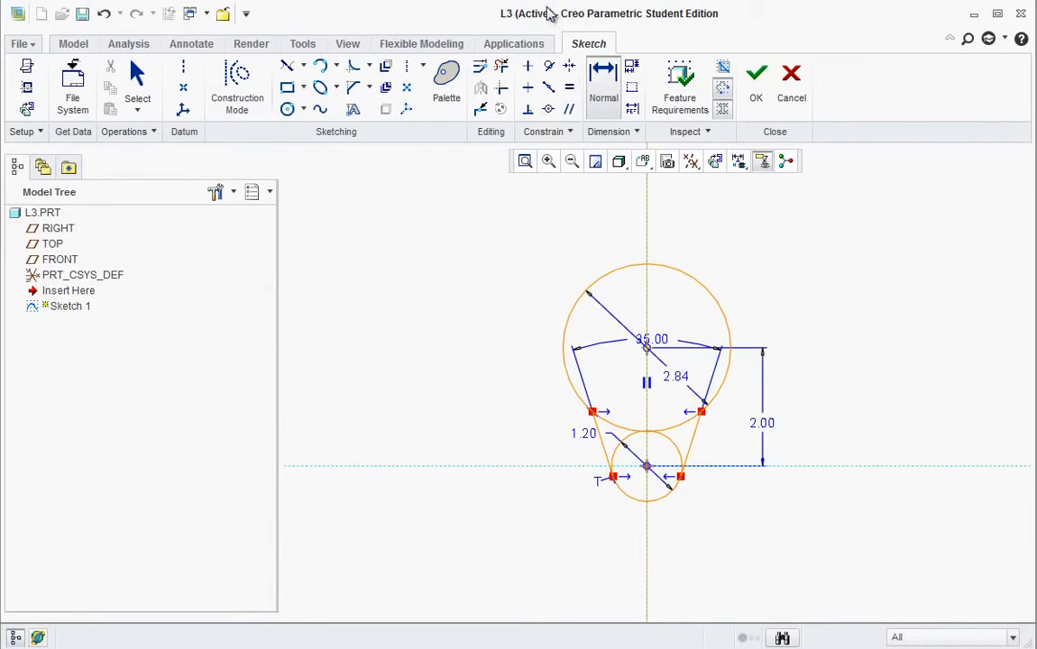
- Compare the outline with the PDF drawing and trim away the inner portions of both circles between the side lines
key("alt+Tab")
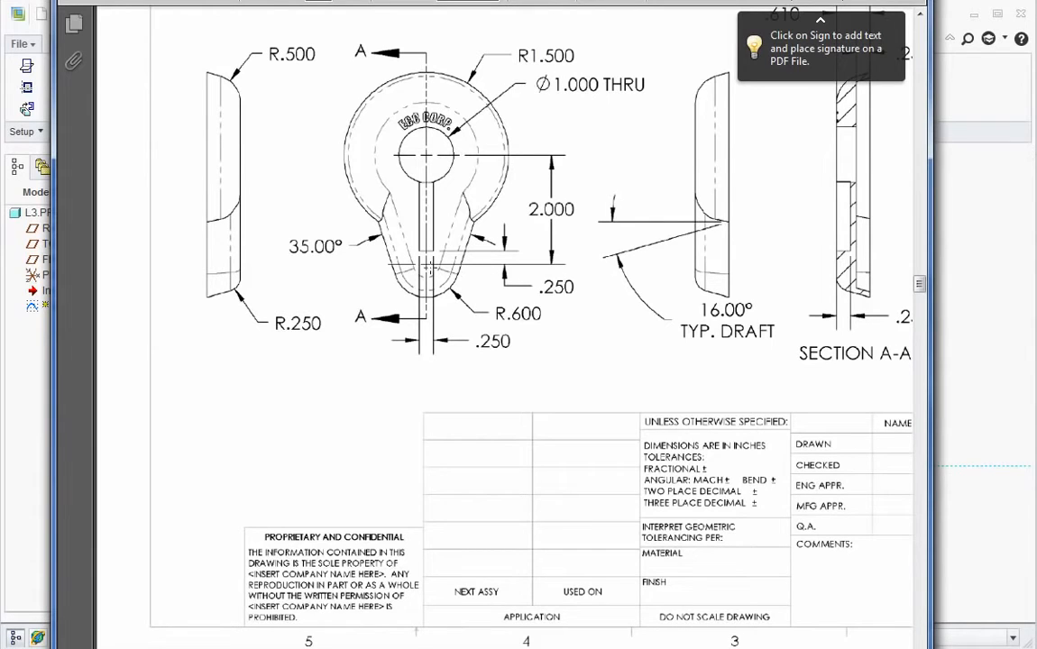
key("alt+Tab")
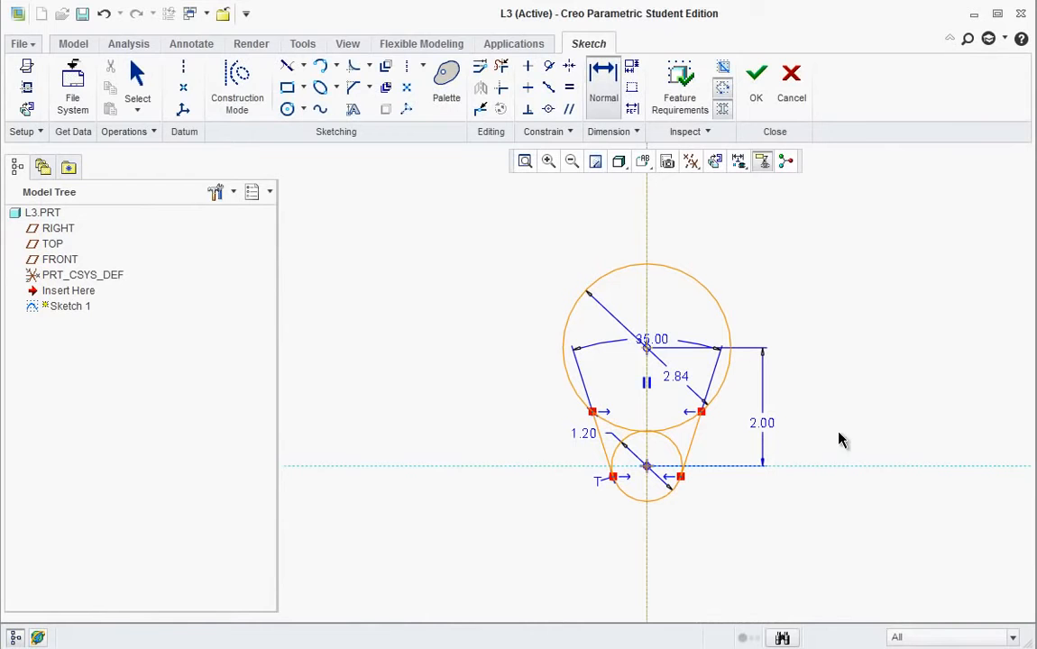
scroll(681, 431, "down", 2)
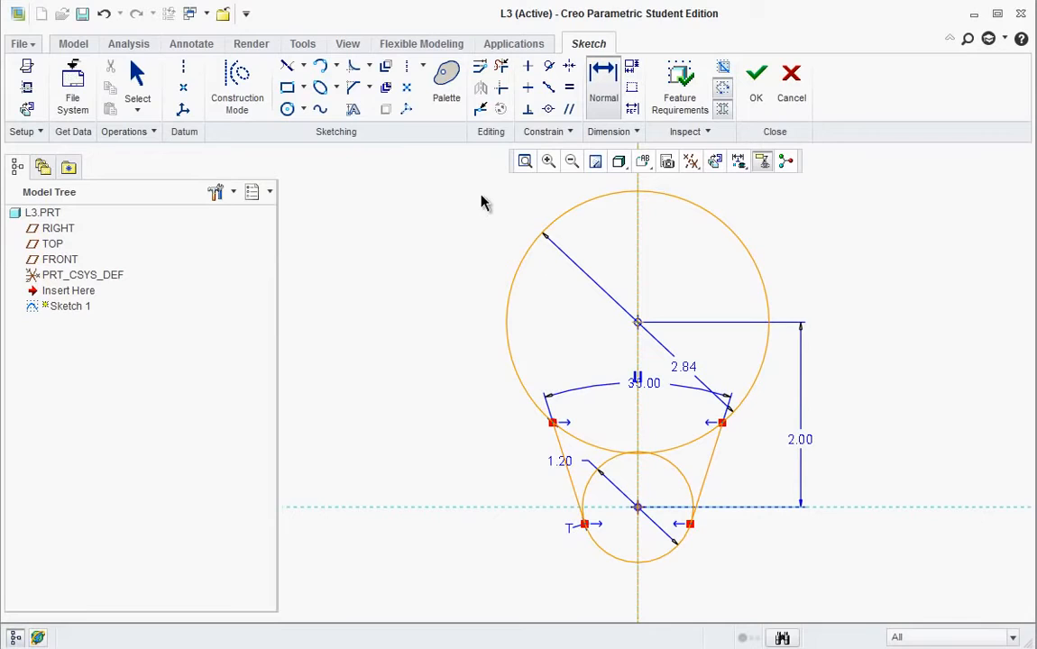
left_click(501, 70)
mouse_move(613, 519)
left_mouse_down()
mouse_move(607, 424)
mouse_move(685, 452)
mouse_move(635, 465)
left_mouse_up()
- Trim the leftover arc stubs where the lower arc meets the left and right side lines, and finish the sketch
scroll(631, 469, "down", 2)
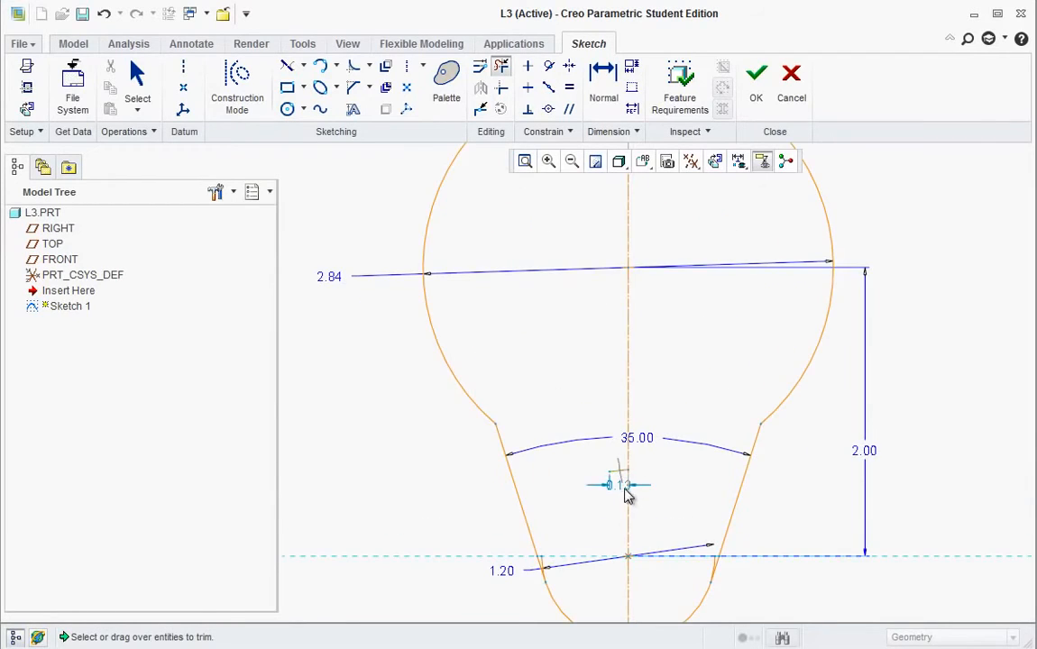
scroll(541, 562, "down", 4)
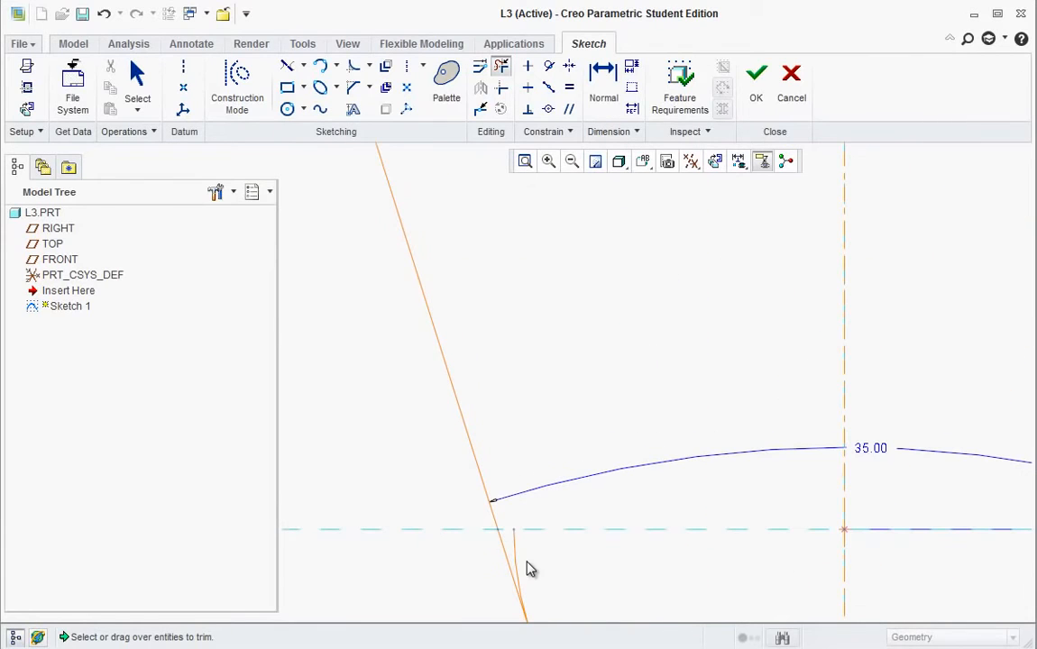
scroll(586, 562, "up", 5)
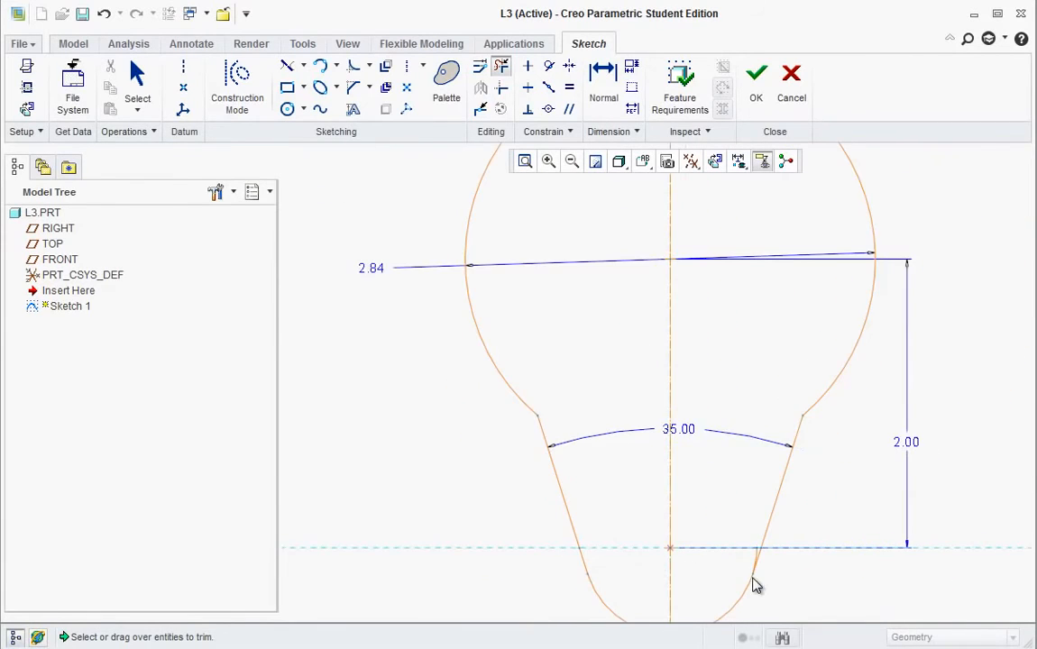
scroll(727, 546, "down", 3)
scroll(727, 552, "down", 2)
scroll(735, 577, "up", 3)
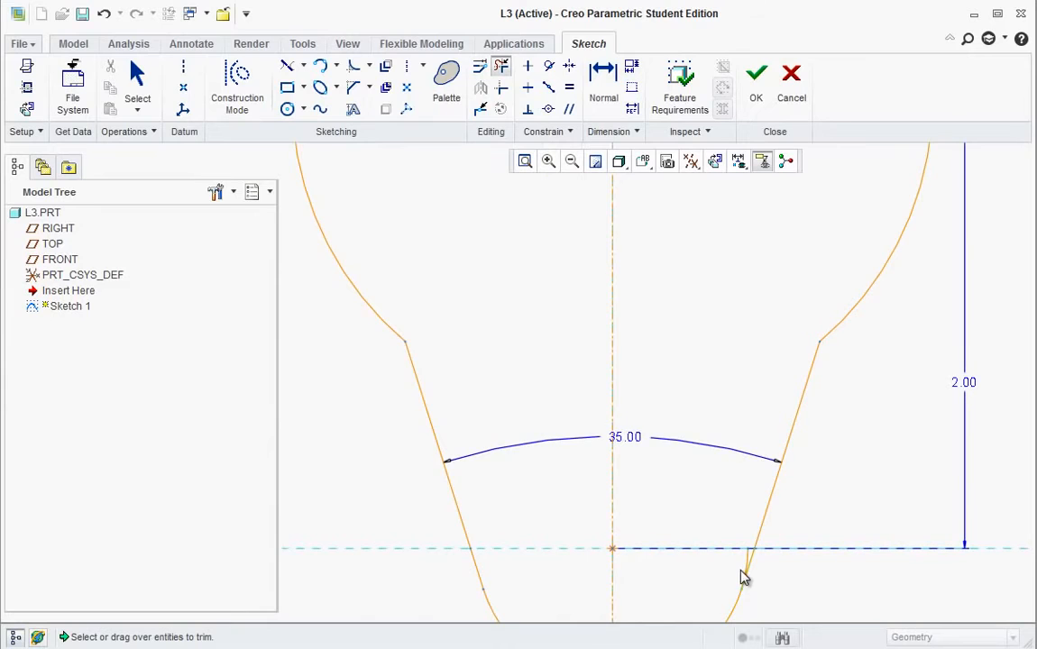
scroll(745, 568, "down", 3)
scroll(741, 554, "down", 2)
left_click_drag(649, 554, 700, 506)
scroll(622, 535, "up", 5)
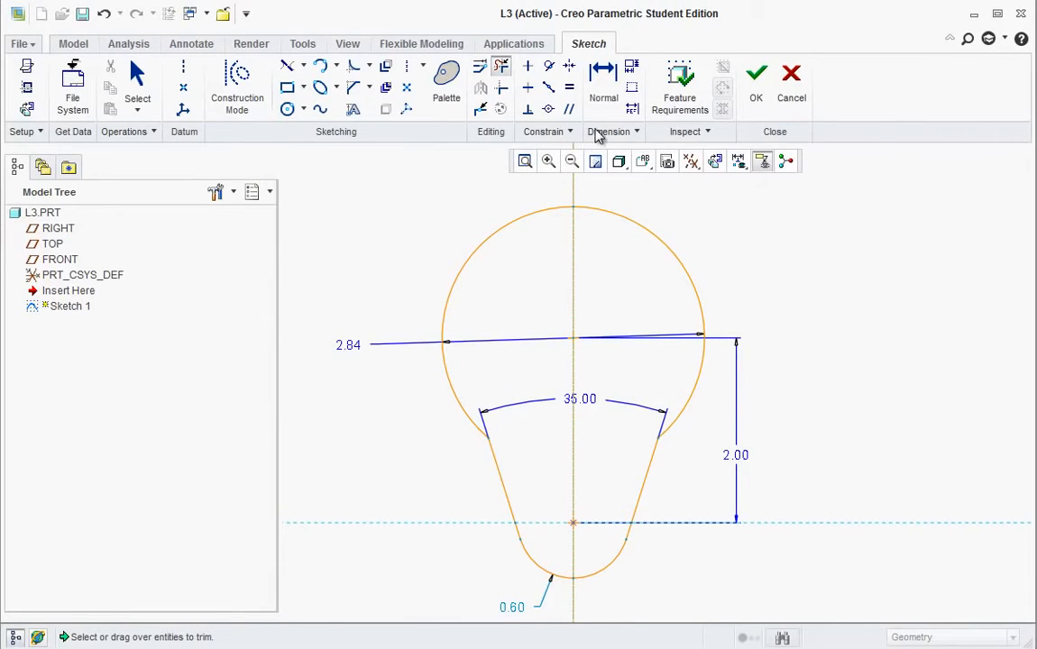
left_click(758, 85)
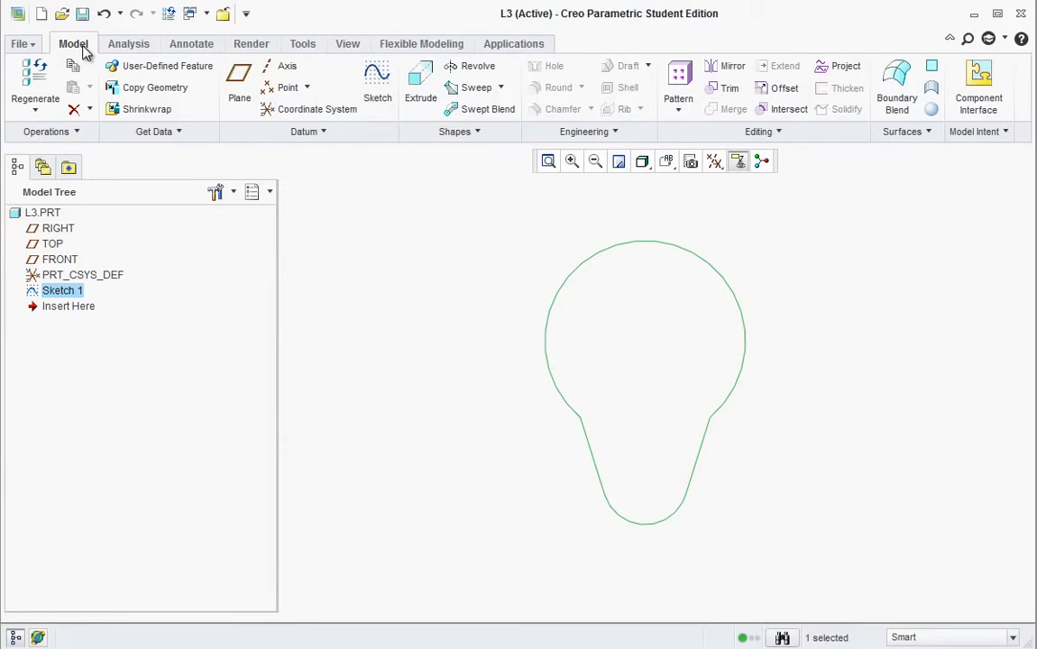
- Extrude the outline sketch, check the overall thickness in the PDF drawing, and set the depth to 0.610
left_click(420, 85)
middle_click_drag(591, 375, 535, 521)
key("alt+Tab")
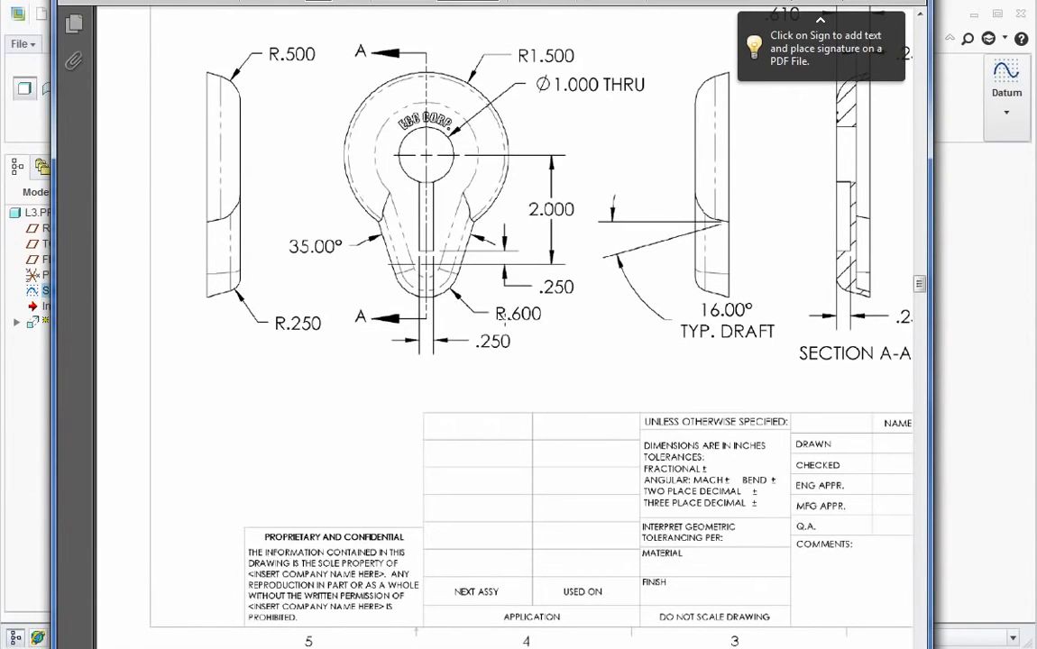
scroll(599, 334, "up", 3)
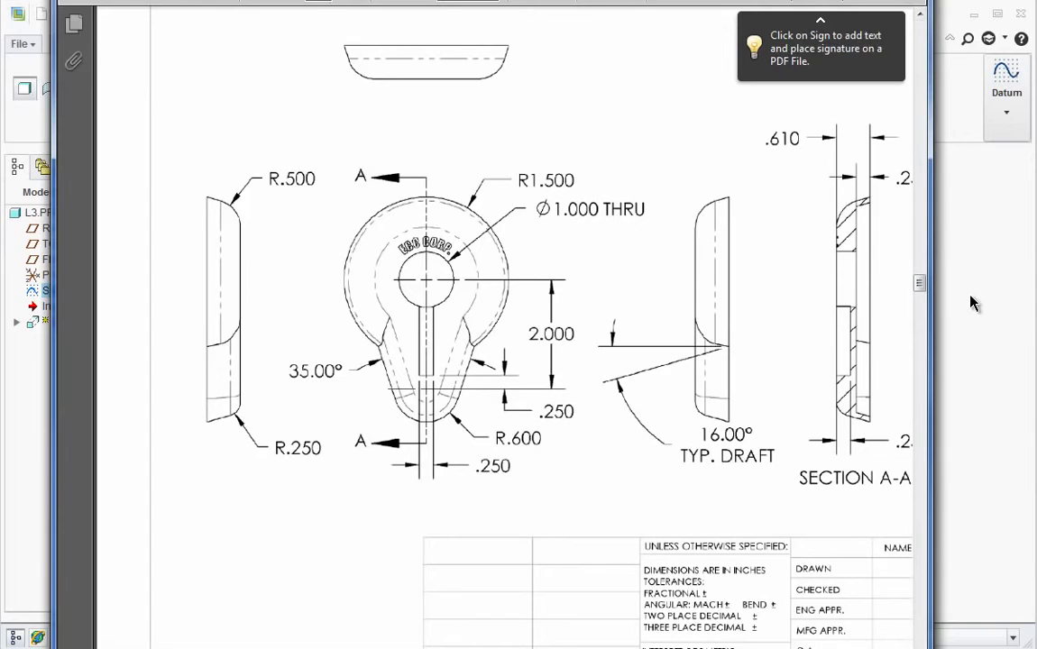
key("alt+Tab")
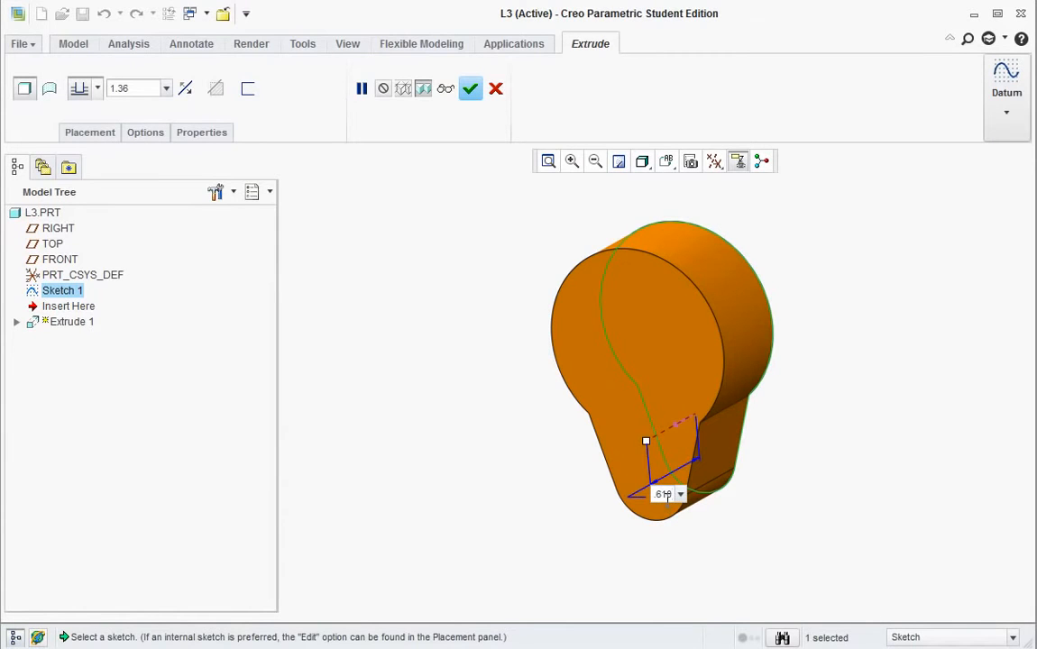
key("Return")
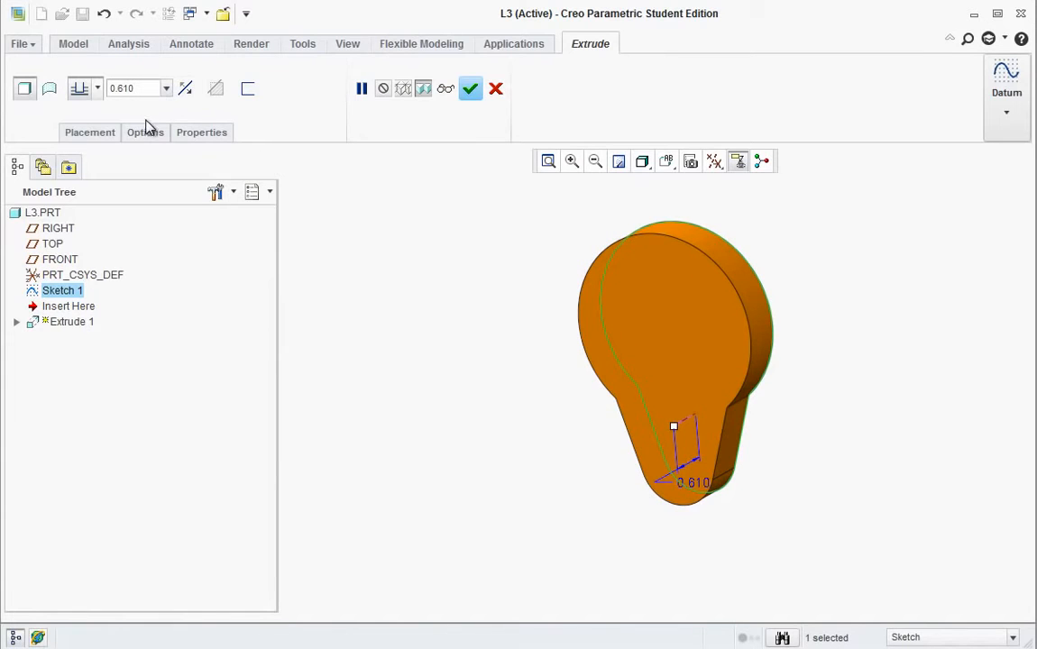
- Add a taper of -16 degrees so the extrusion narrows away from the sketch plane, and complete the feature
left_click(146, 129)
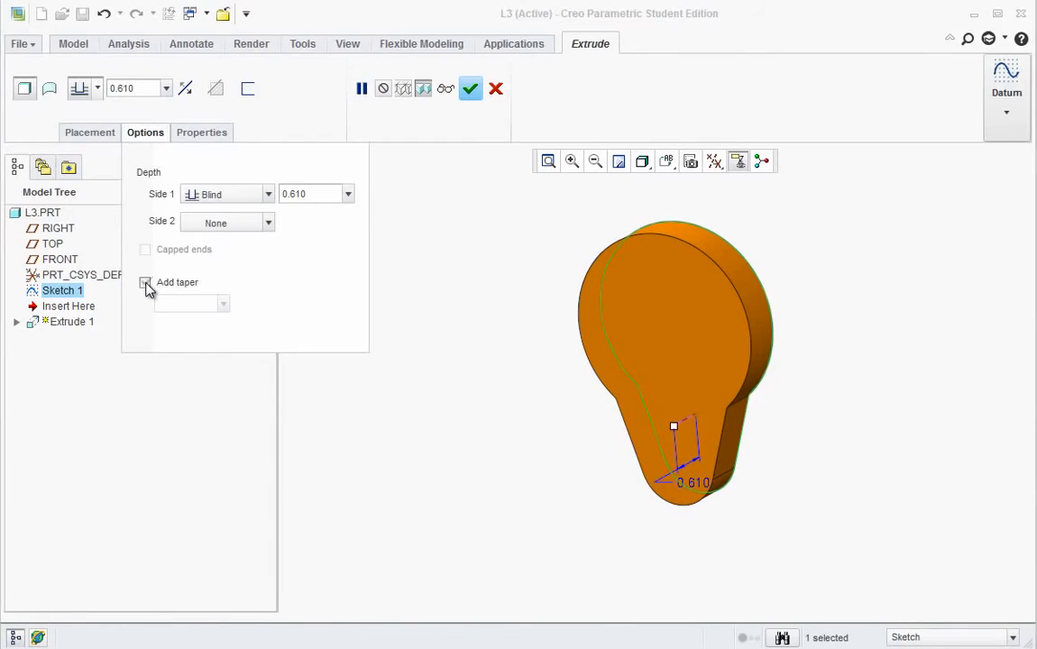
left_click(145, 283)
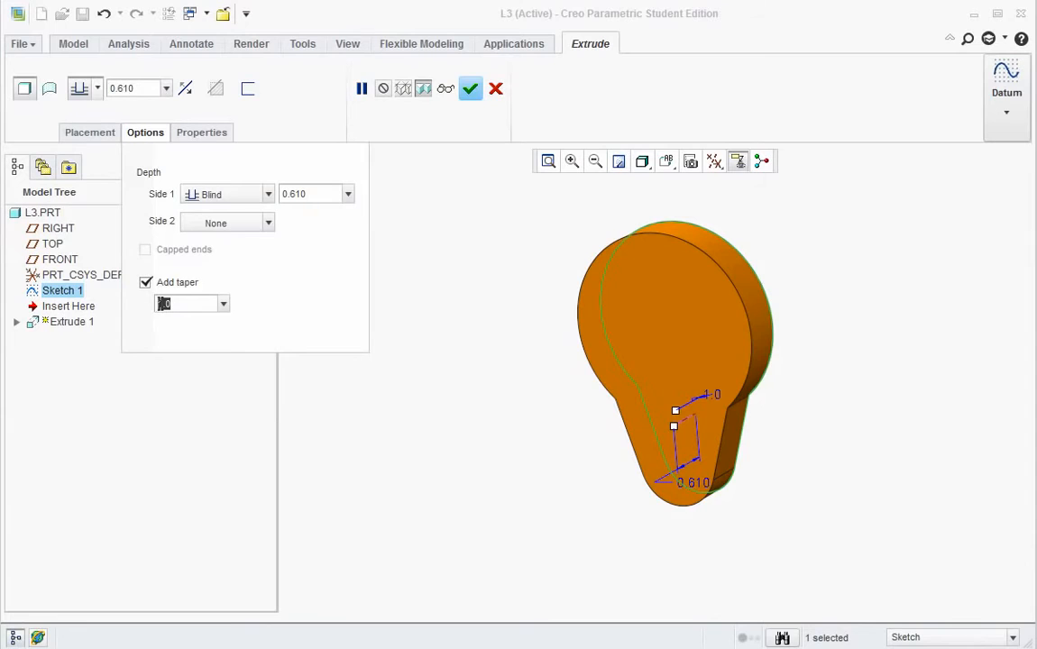
key("BackSpace")
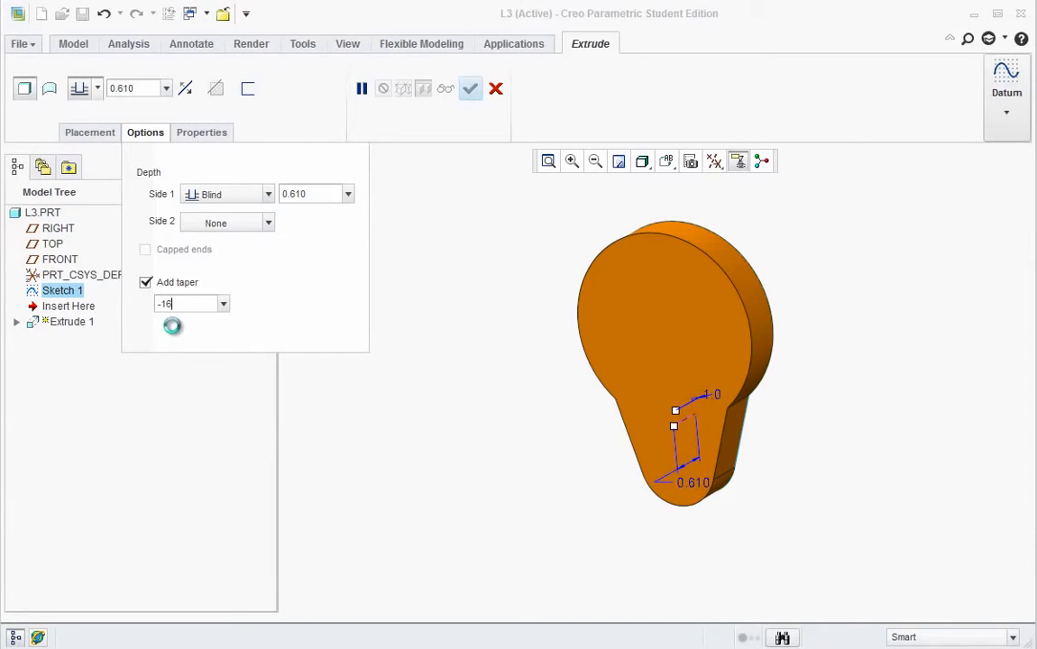
key("Return")
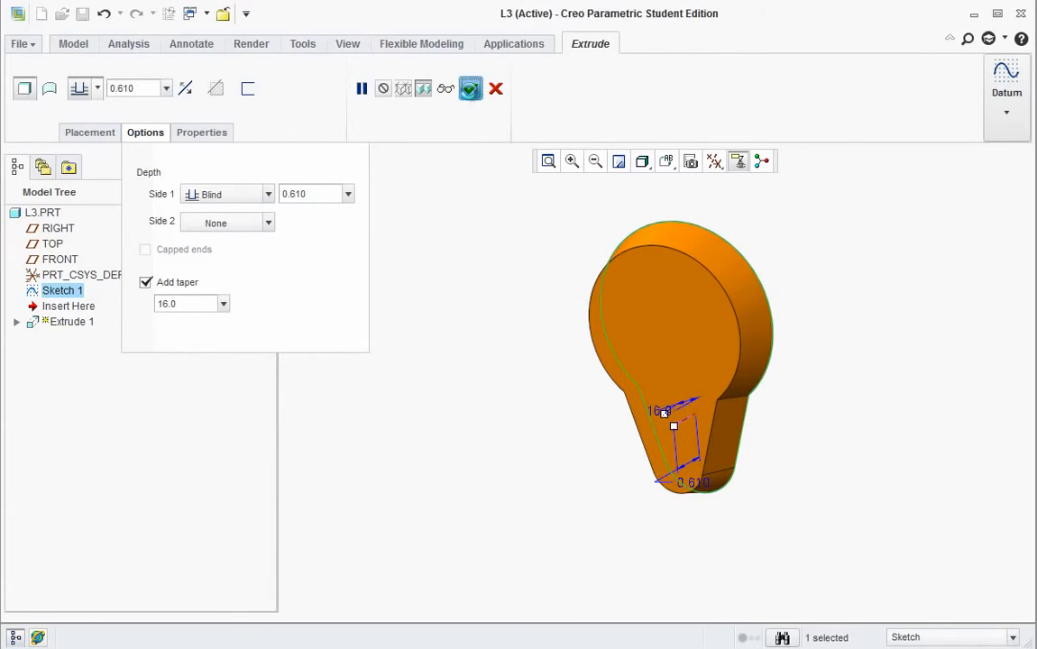
left_click(471, 90)
- Check the edge radii in the PDF drawing and add a 0.25 round along the top edge of the narrow tapered end
mouse_move(598, 380)
middle_mouse_down()
mouse_move(597, 303)
mouse_move(569, 331)
mouse_move(616, 329)
mouse_move(606, 330)
middle_mouse_up()
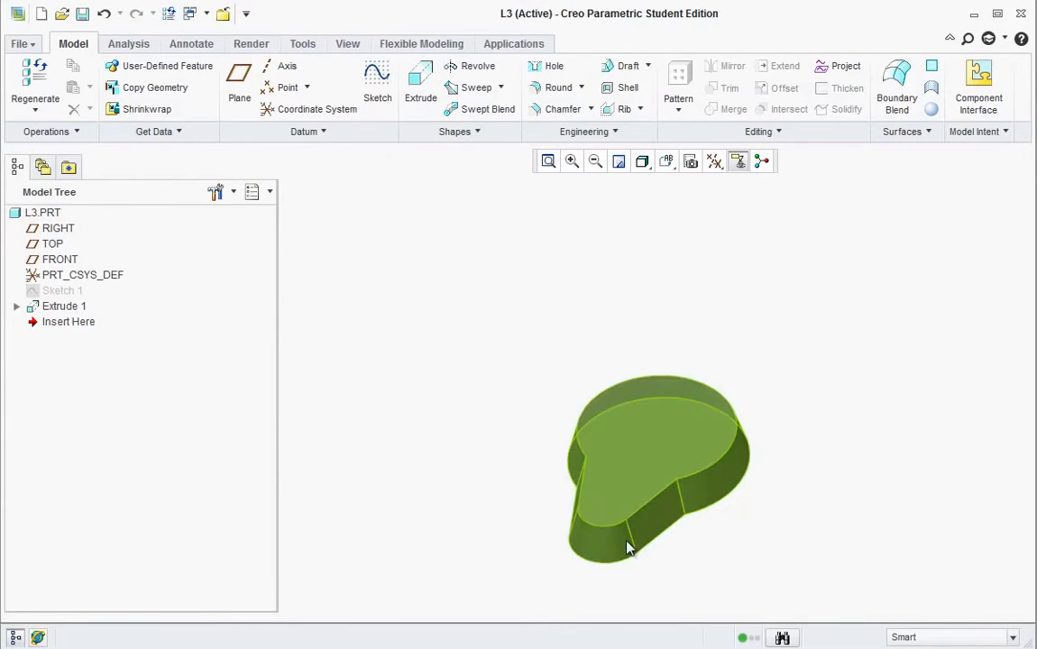
scroll(624, 546, "up", 2)
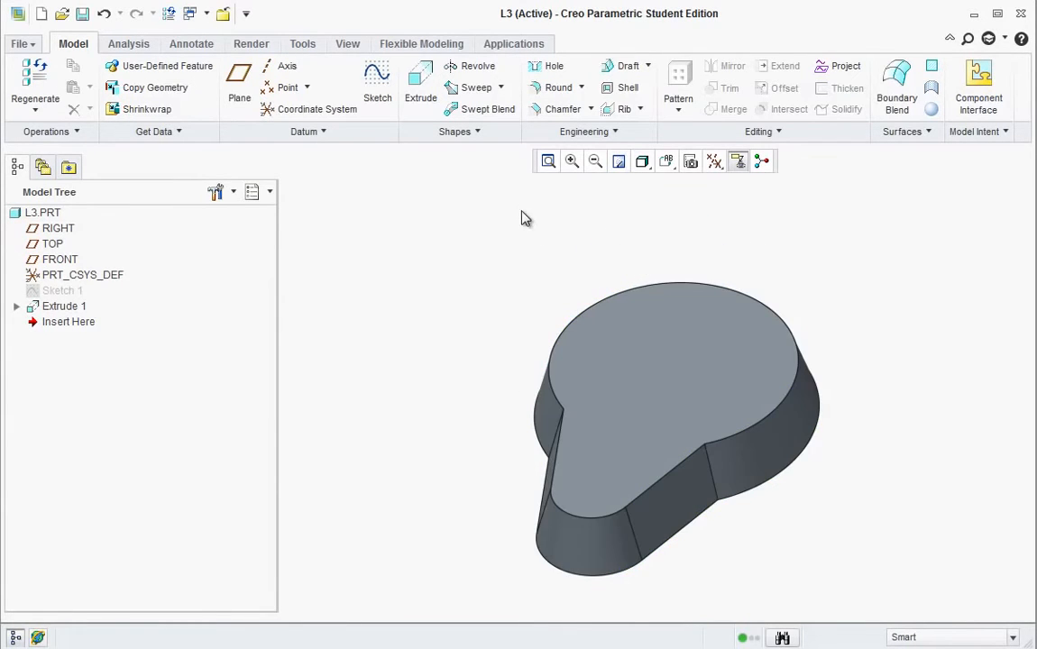
left_click(546, 111)
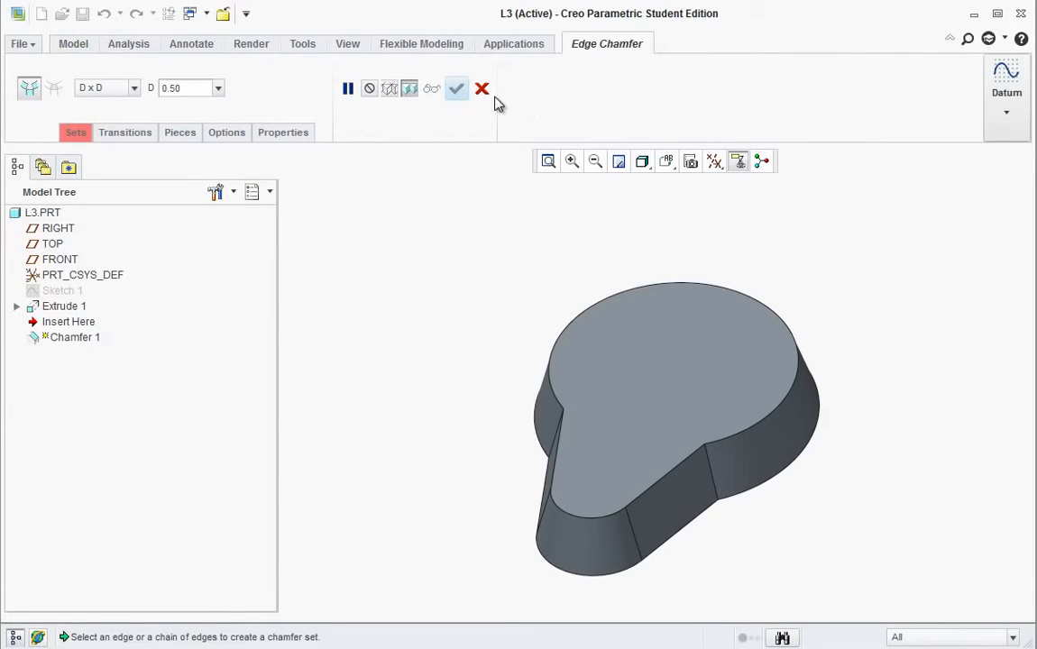
left_click(483, 89)
key("alt+Tab")
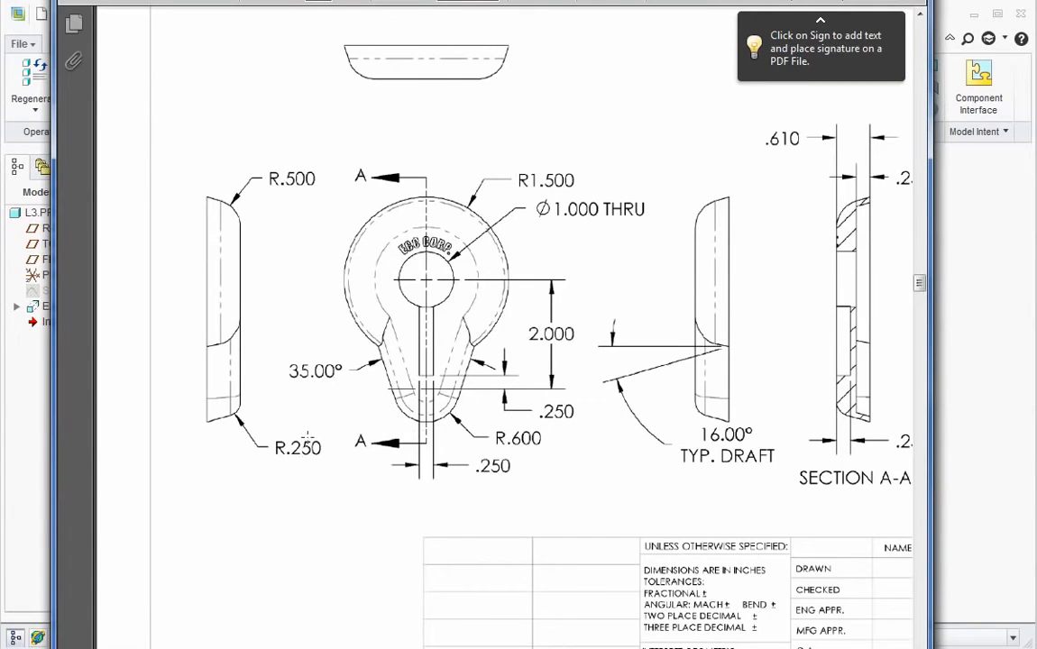
left_click(974, 208)
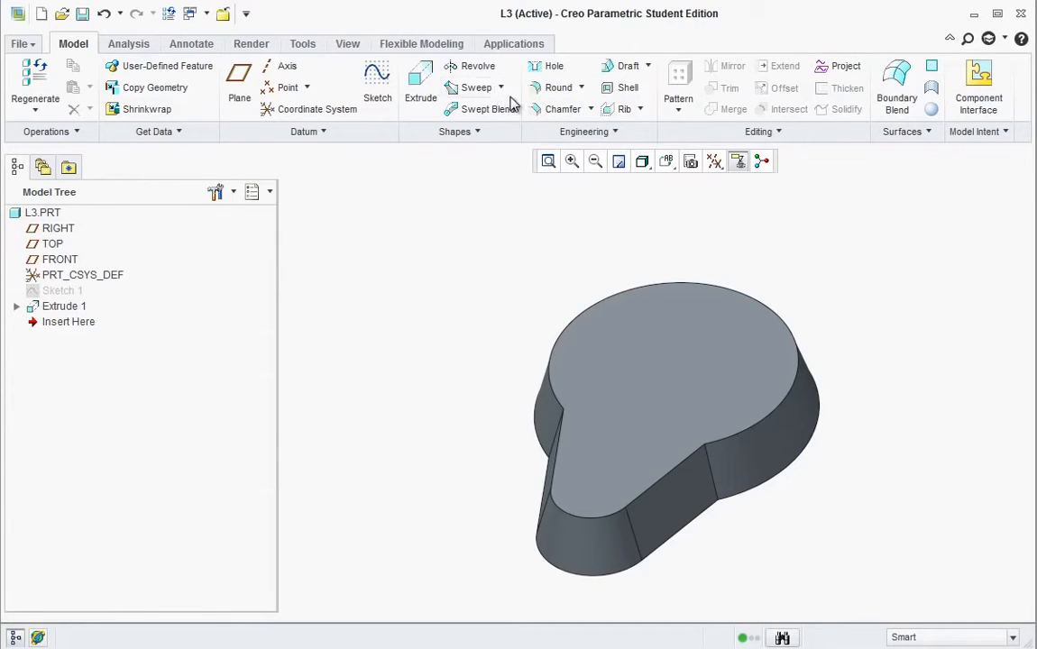
left_click(563, 91)
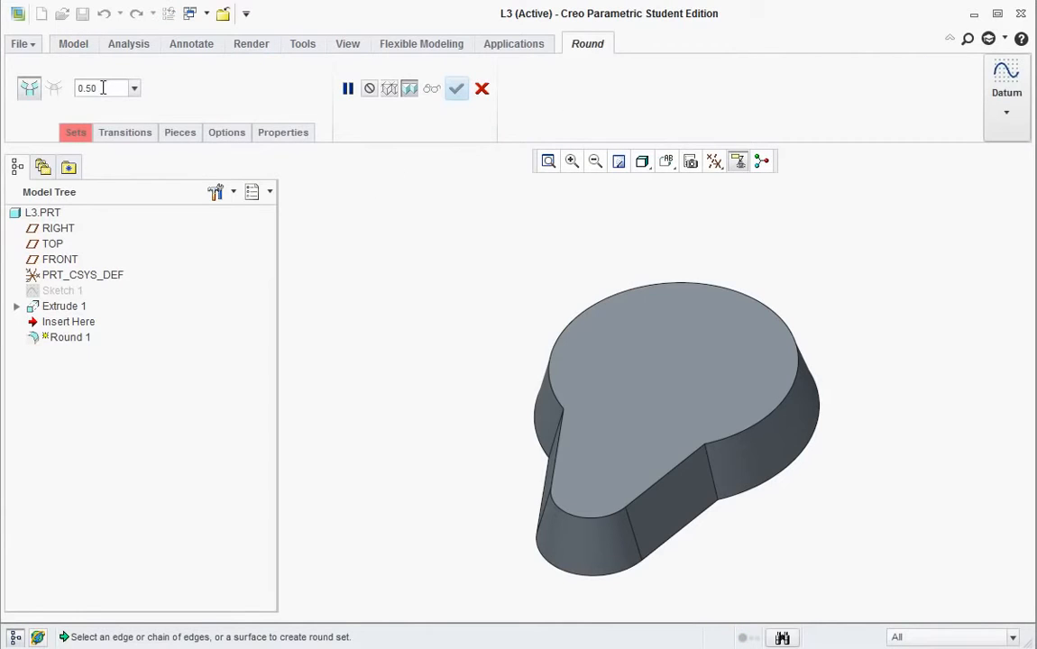
key("BackSpace")
type("0.25")
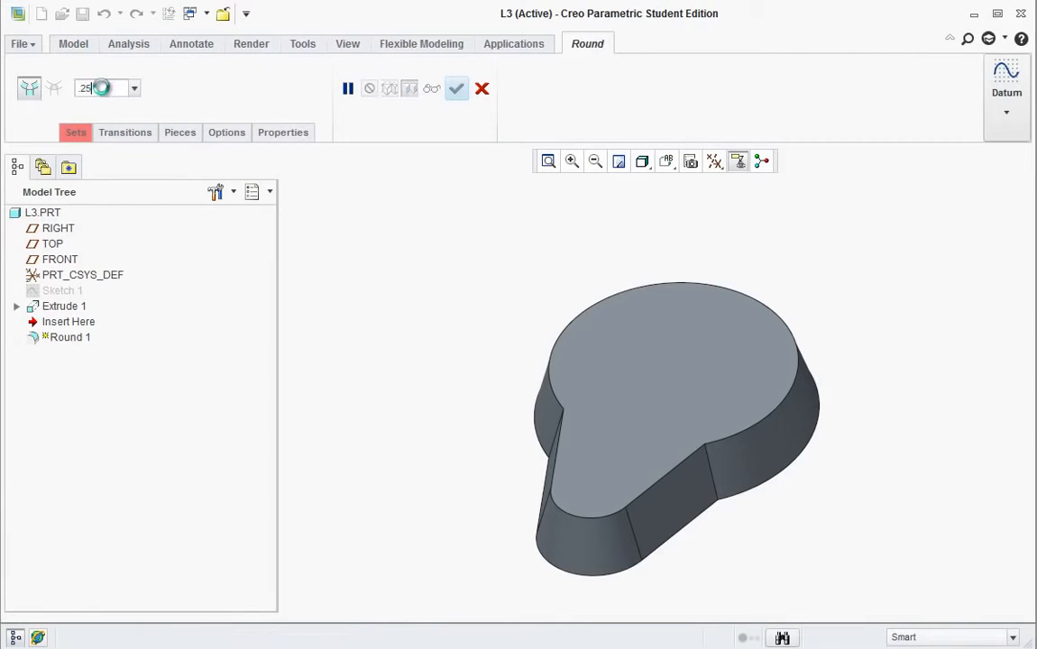
left_click(588, 521)
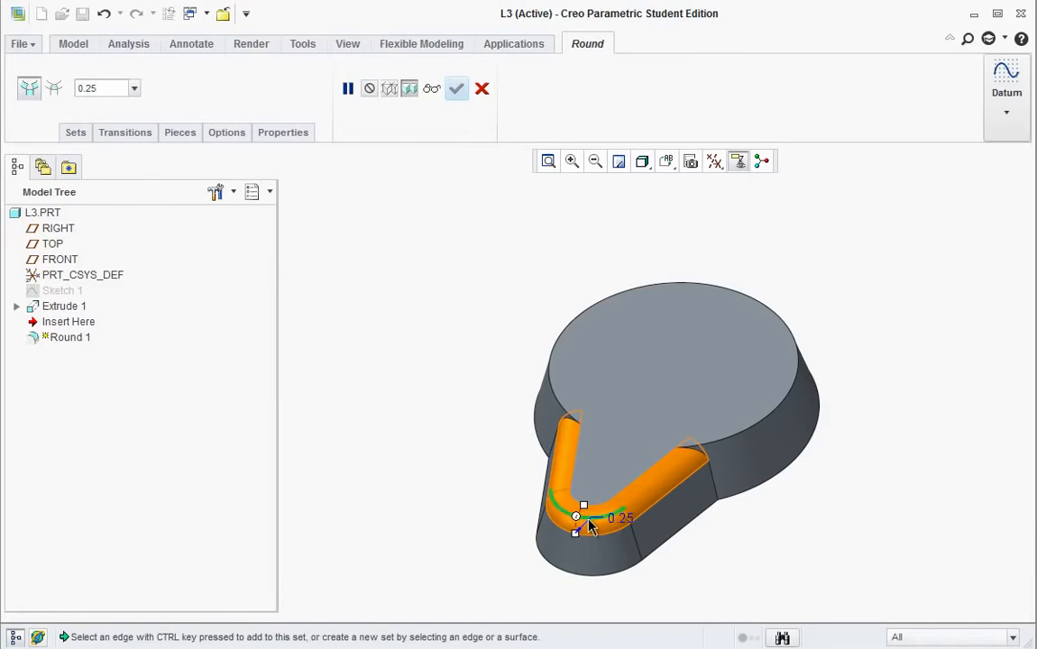
left_click(456, 88)
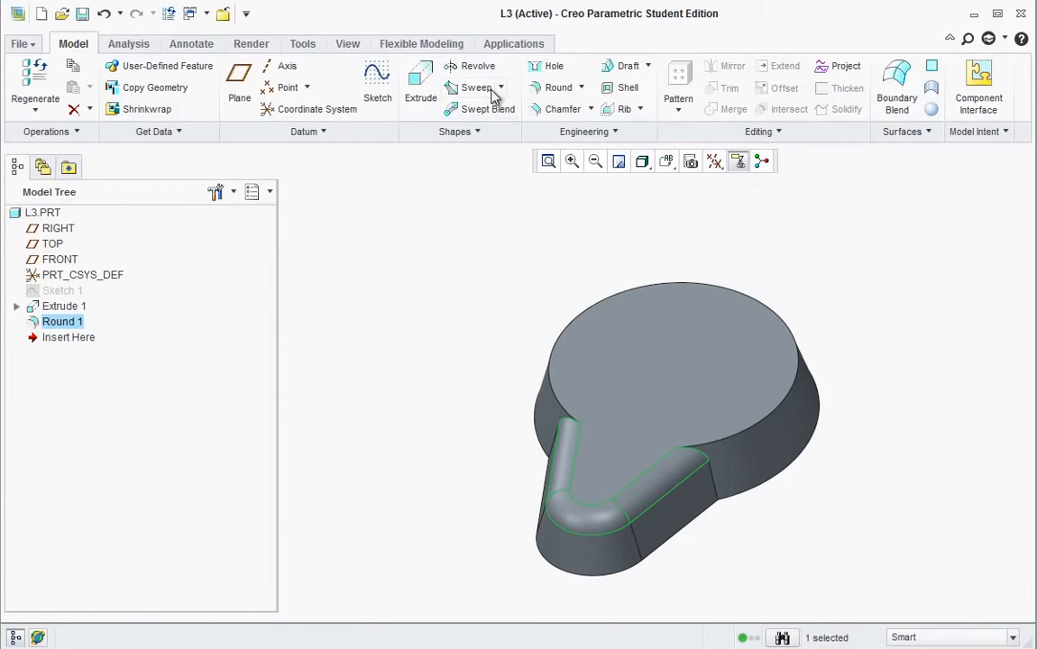
- Add a 0.50 round along the top edge of the large circular end
left_click(554, 87)
left_click_drag(126, 85, 49, 83)
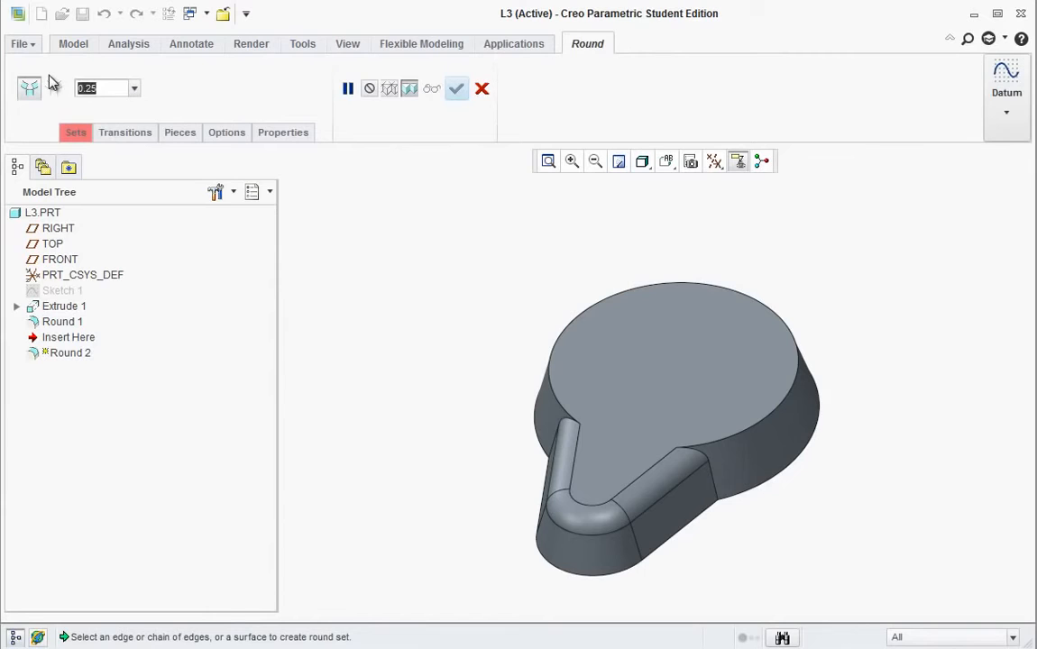
key("BackSpace")
type(".5")
key("Return")
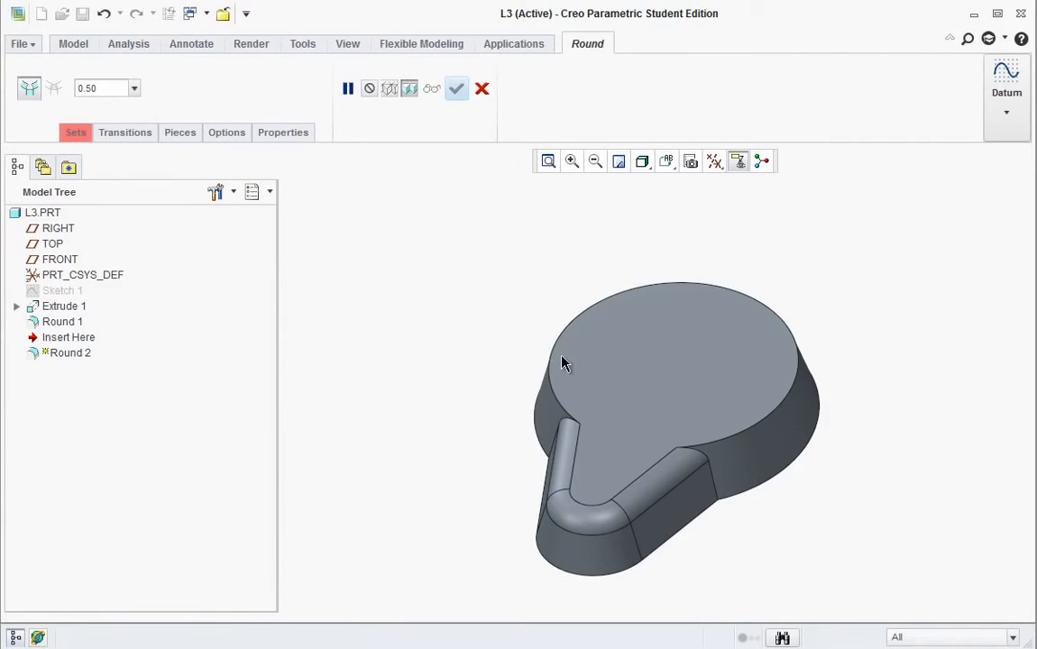
left_click(782, 411)
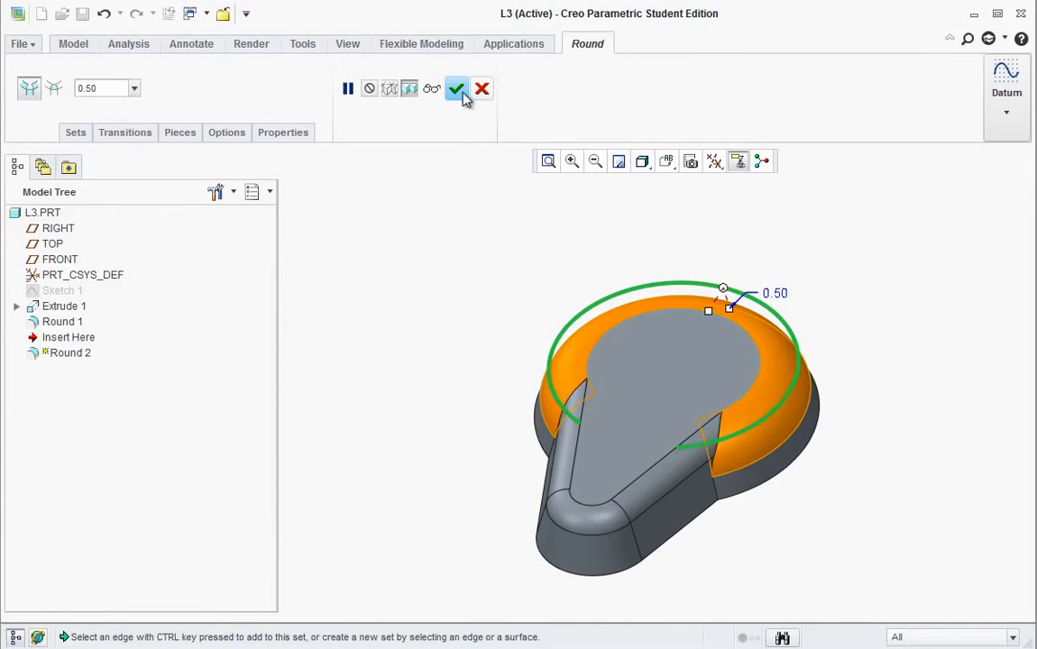
left_click(457, 87)
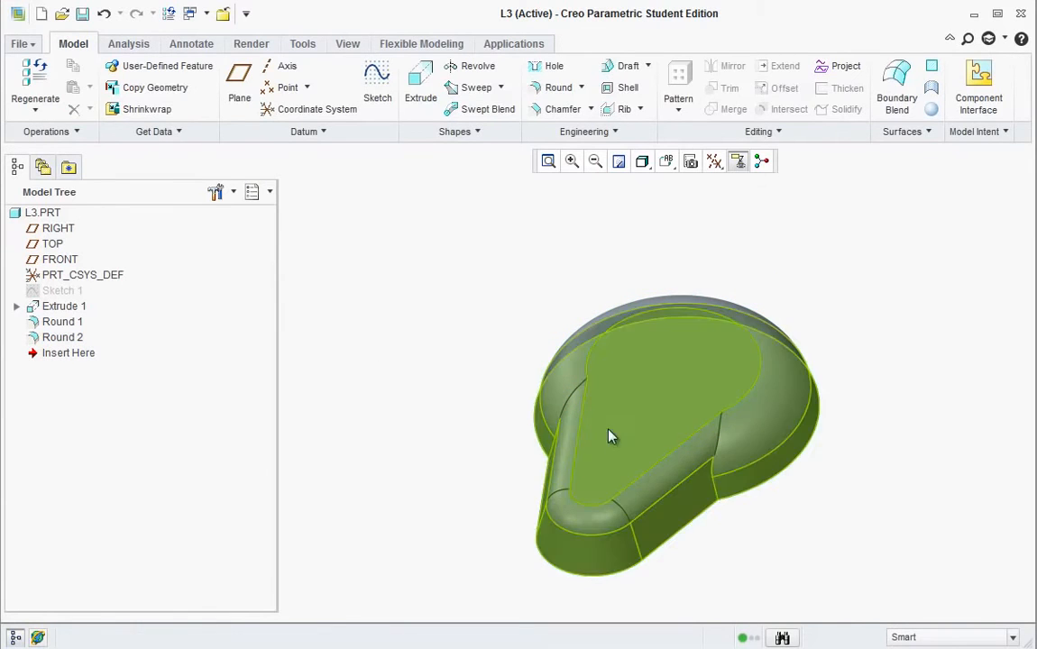
- Start a sketch on the part's flat top face and draw a circle about 0.90 in diameter, concentric with the large rounded end
mouse_move(822, 442)
middle_mouse_down()
mouse_move(824, 473)
mouse_move(815, 440)
mouse_move(821, 458)
middle_mouse_up()
left_click(685, 361)
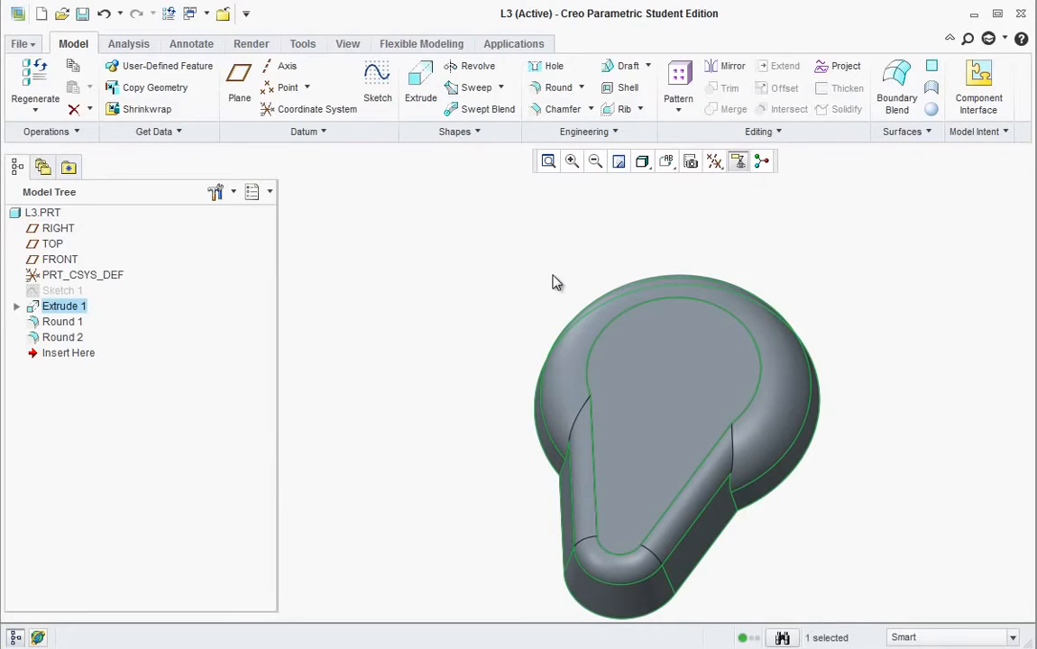
left_click(646, 343)
left_click(377, 91)
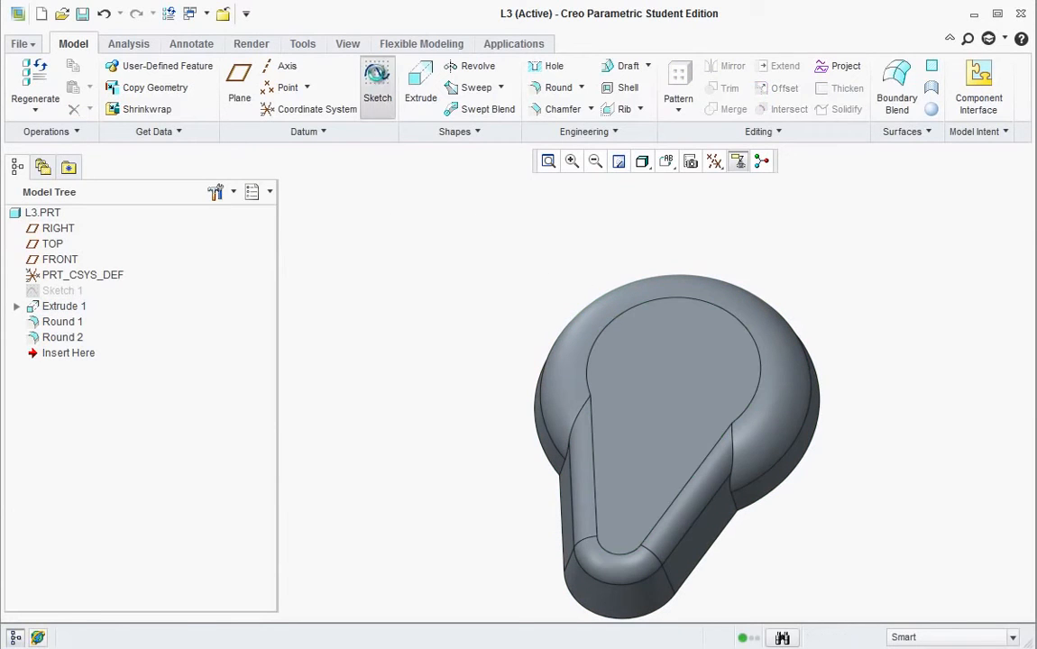
left_click(668, 364)
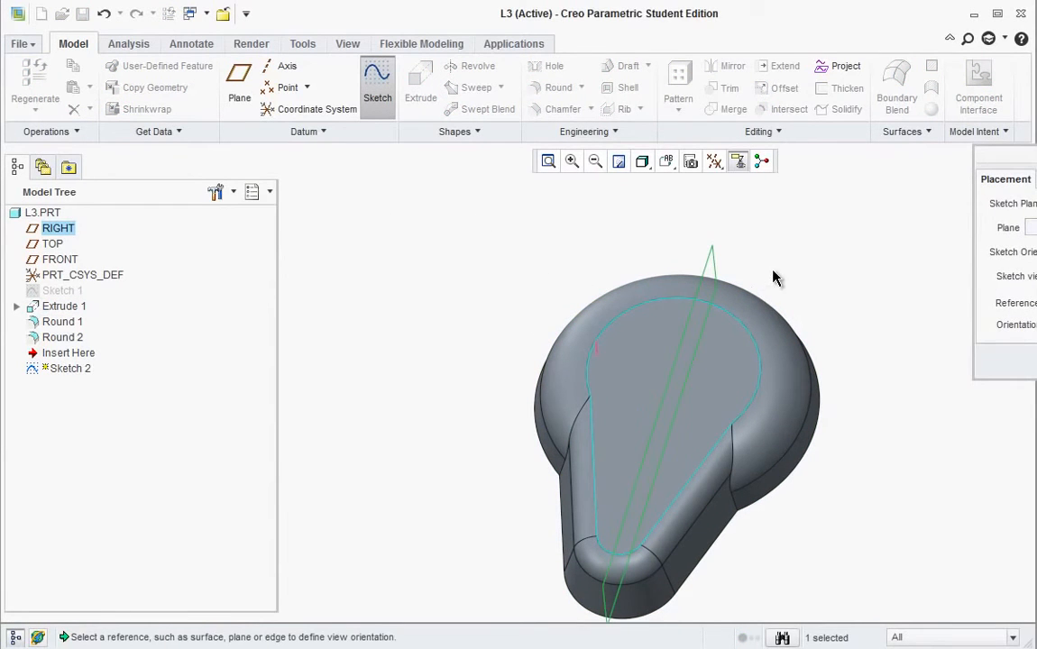
middle_click(774, 278)
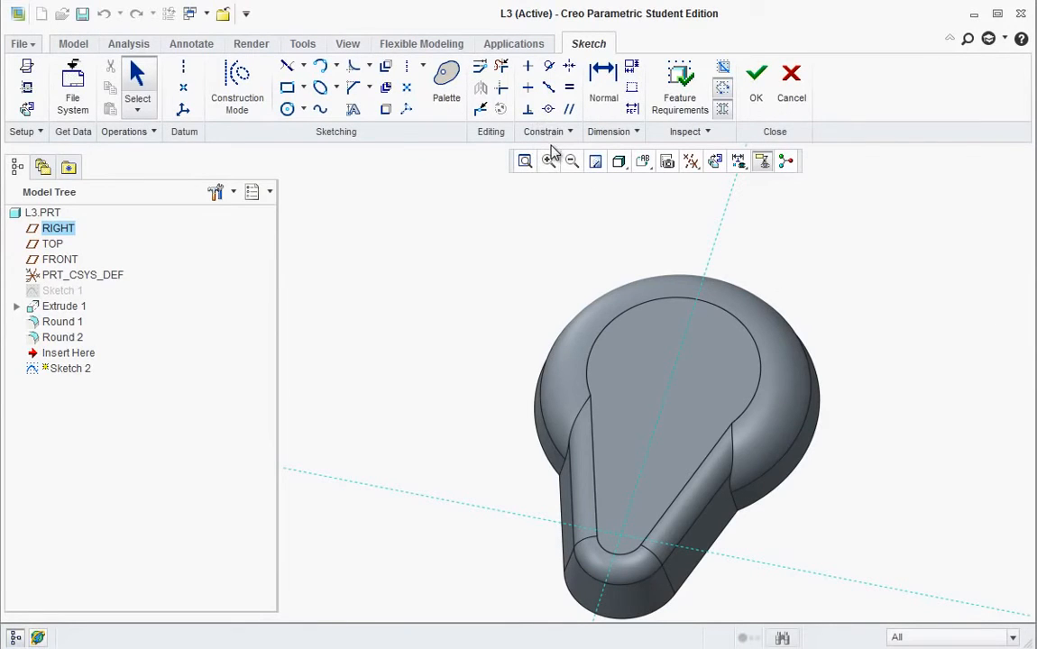
left_click(303, 109)
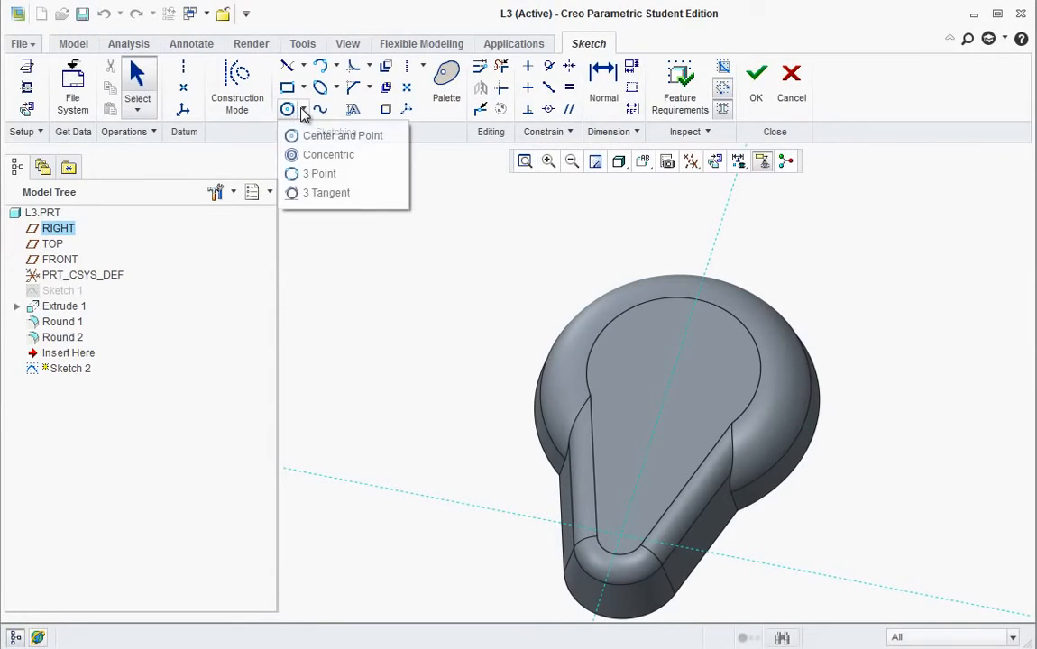
left_click(297, 154)
left_click(762, 359)
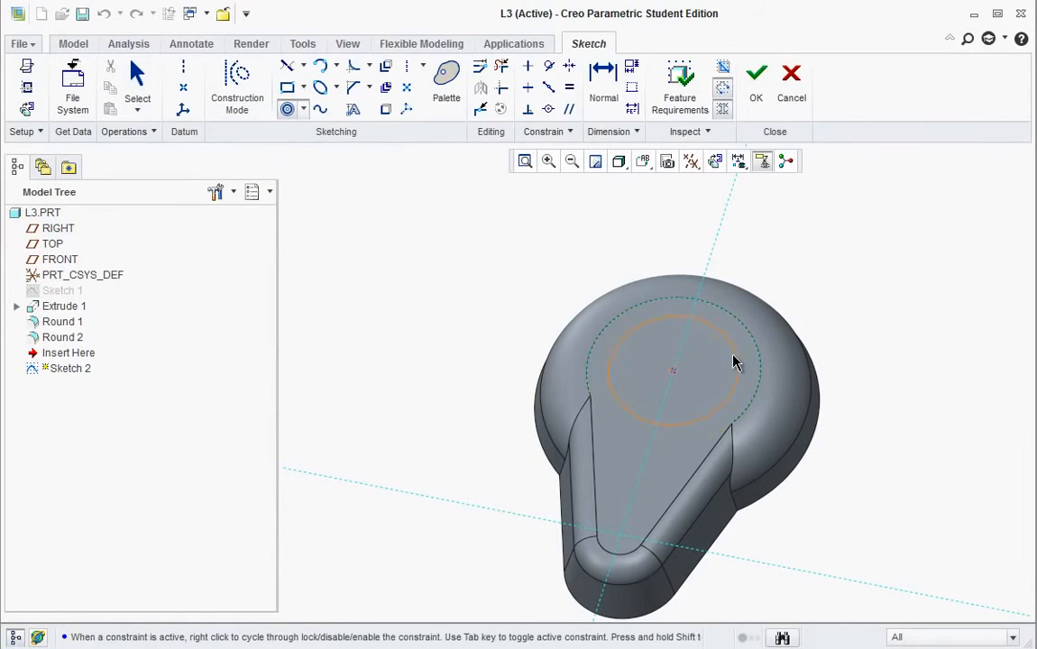
middle_click(733, 345)
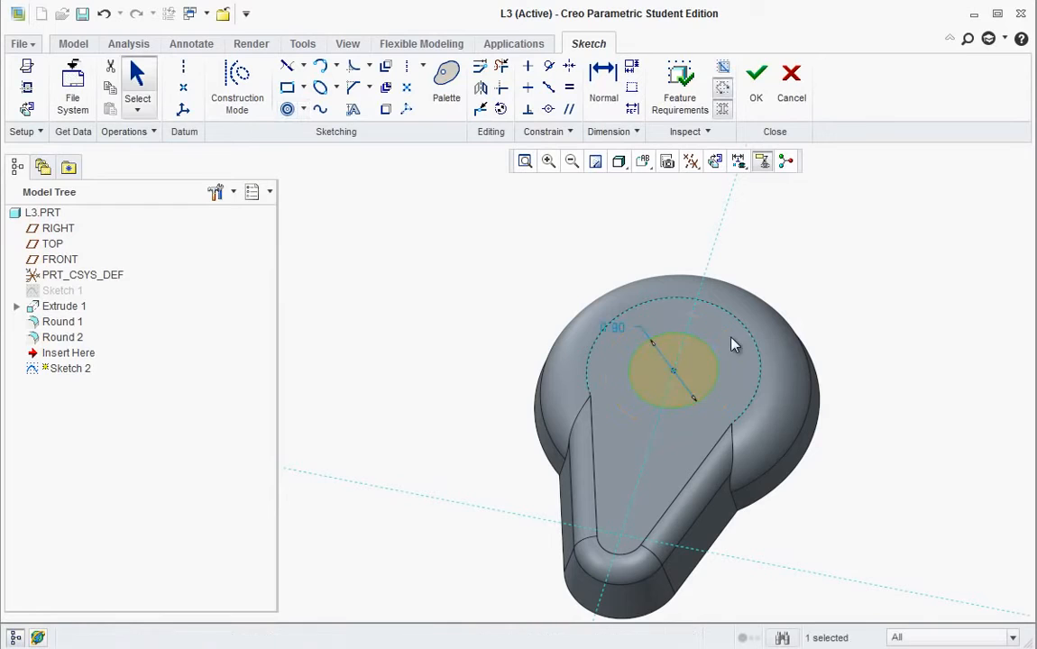
- Check the through hole's diameter in the PDF drawing, set the circle's diameter to 1, and finish the sketch
key("alt+Tab")
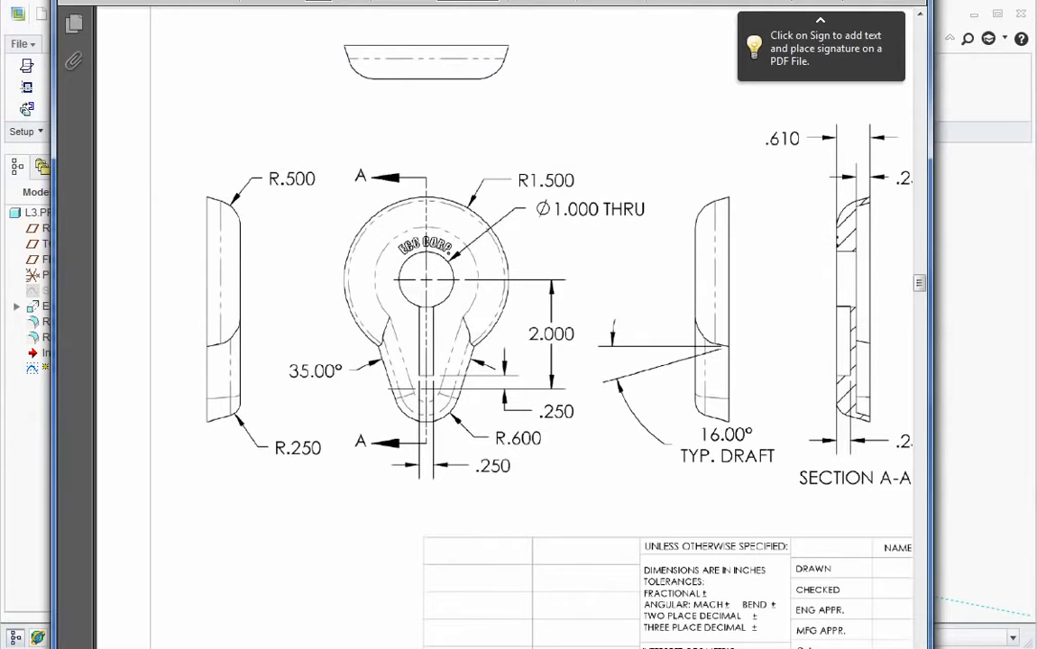
key("alt+Tab")
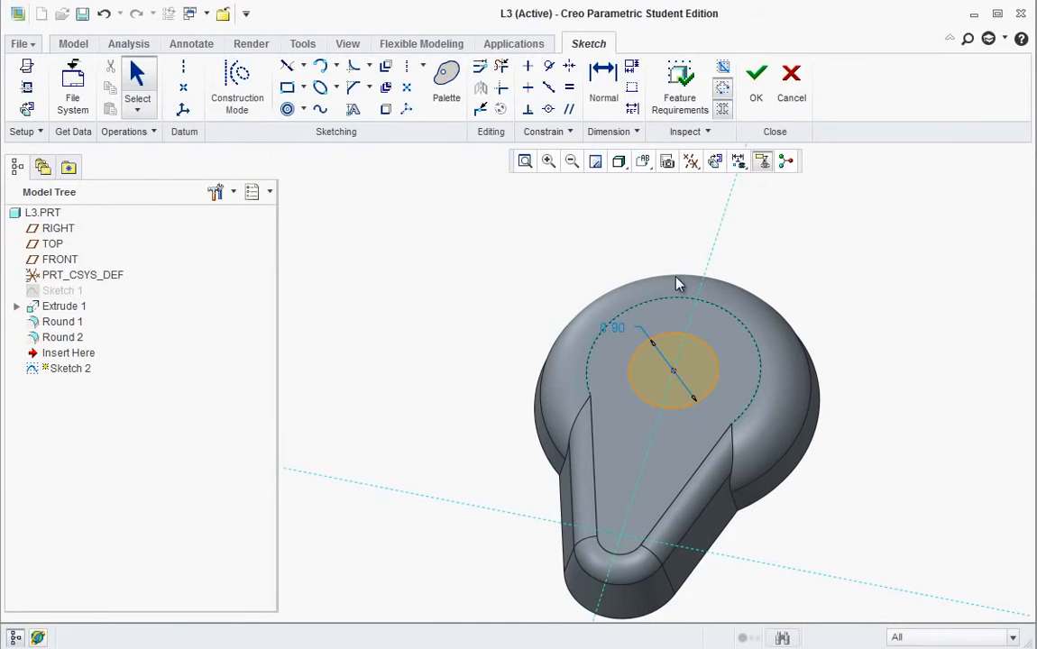
double_click(613, 327)
type("1")
key("Return")
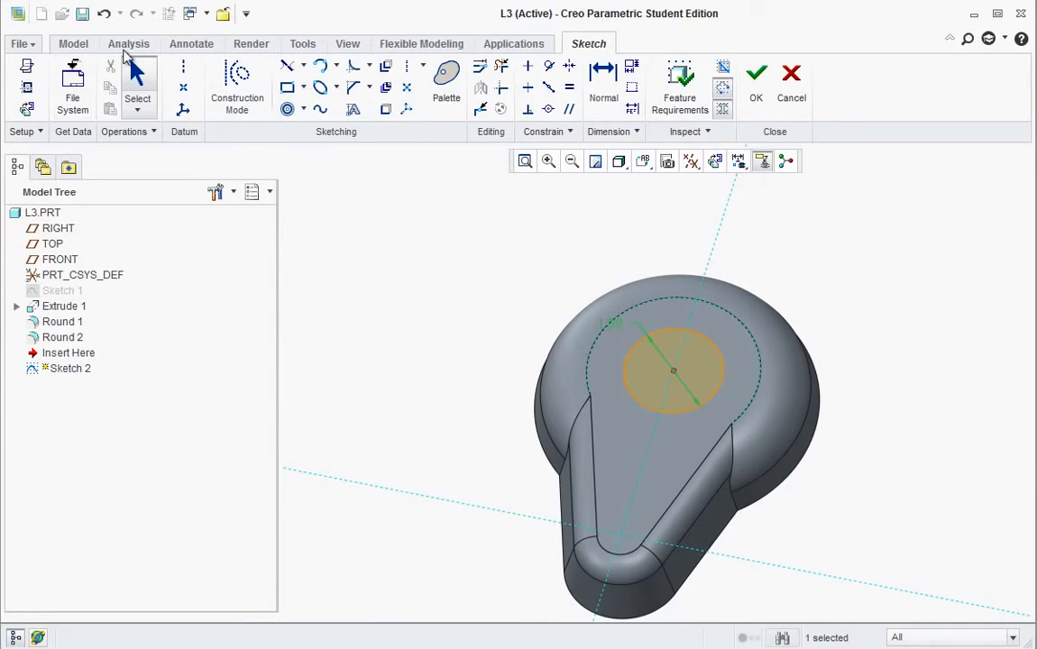
left_click(756, 85)
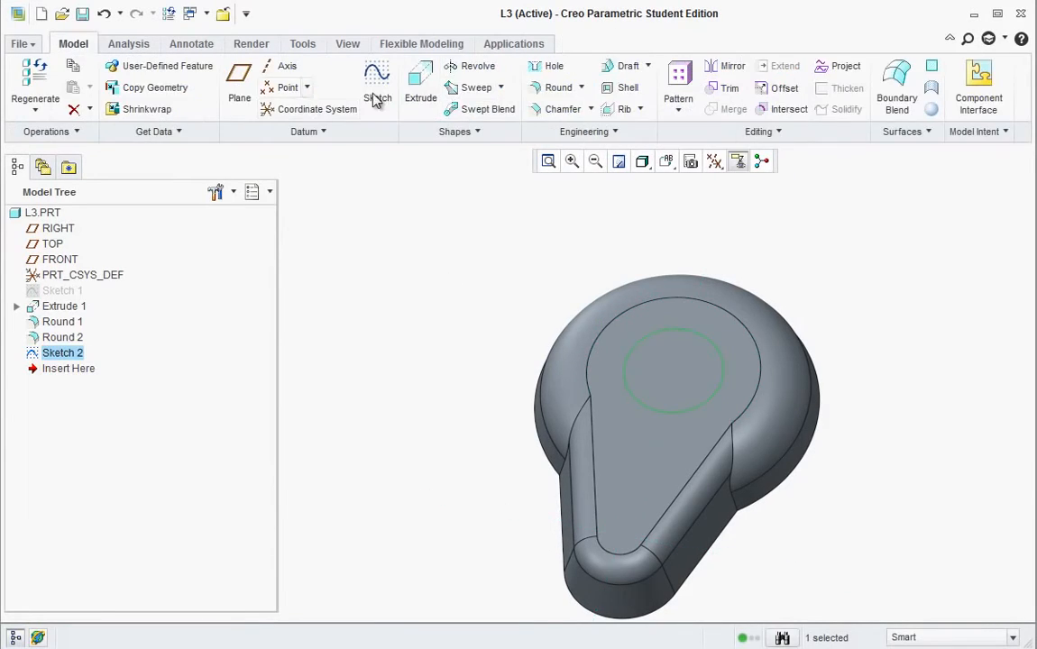
- Extrude the circle sketch as a material-removing cut with the Through All depth option, and complete the feature
left_click(419, 78)
left_click(676, 360)
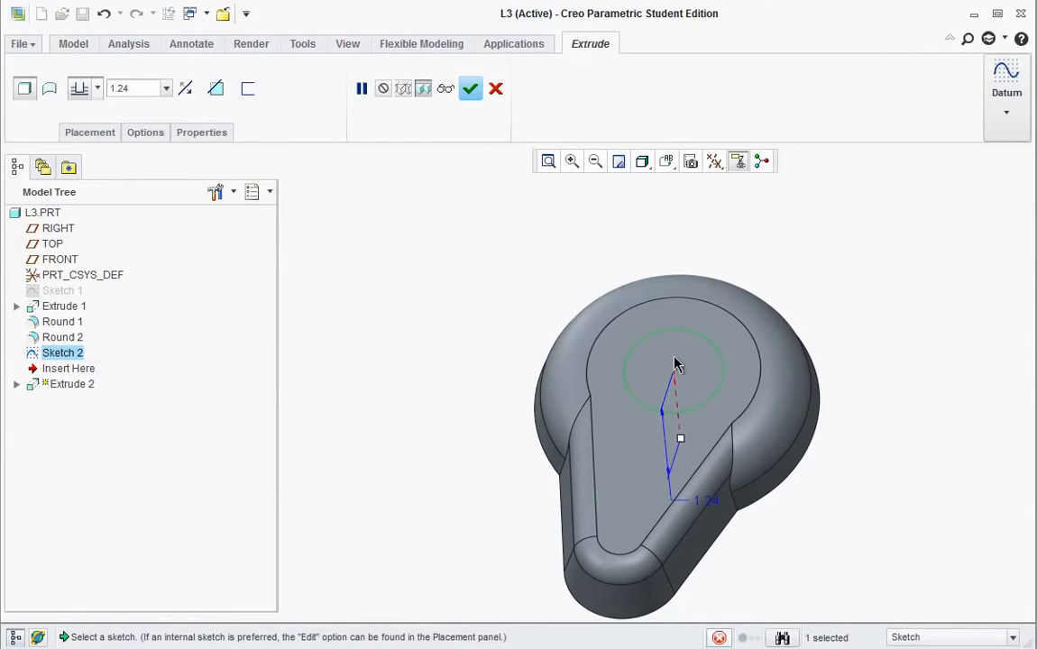
left_click(215, 88)
left_click(166, 88)
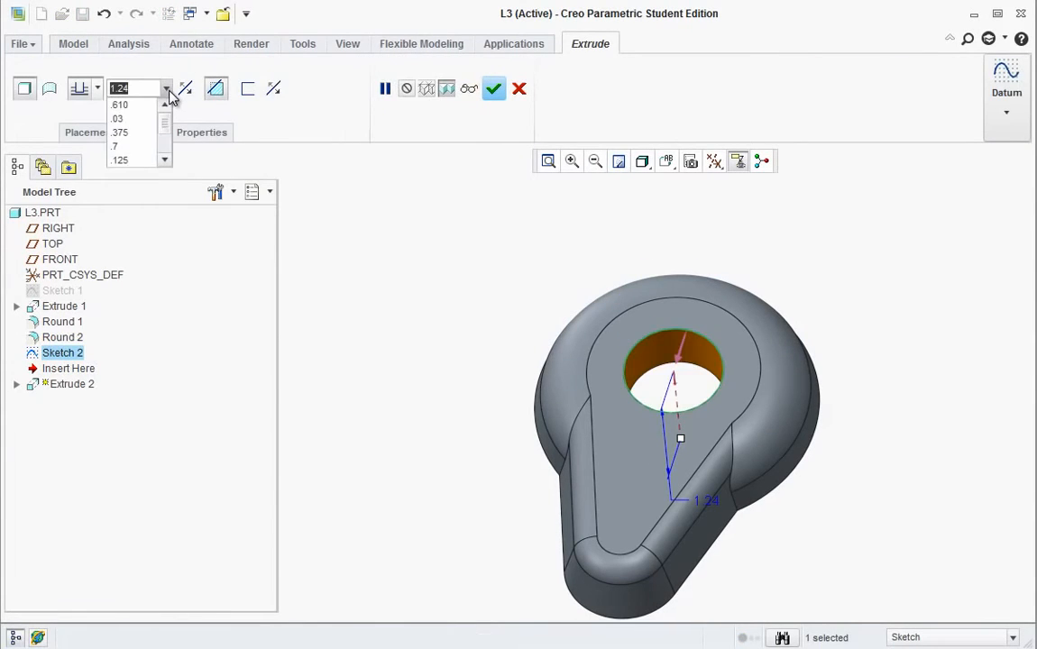
left_click(166, 87)
left_click(97, 88)
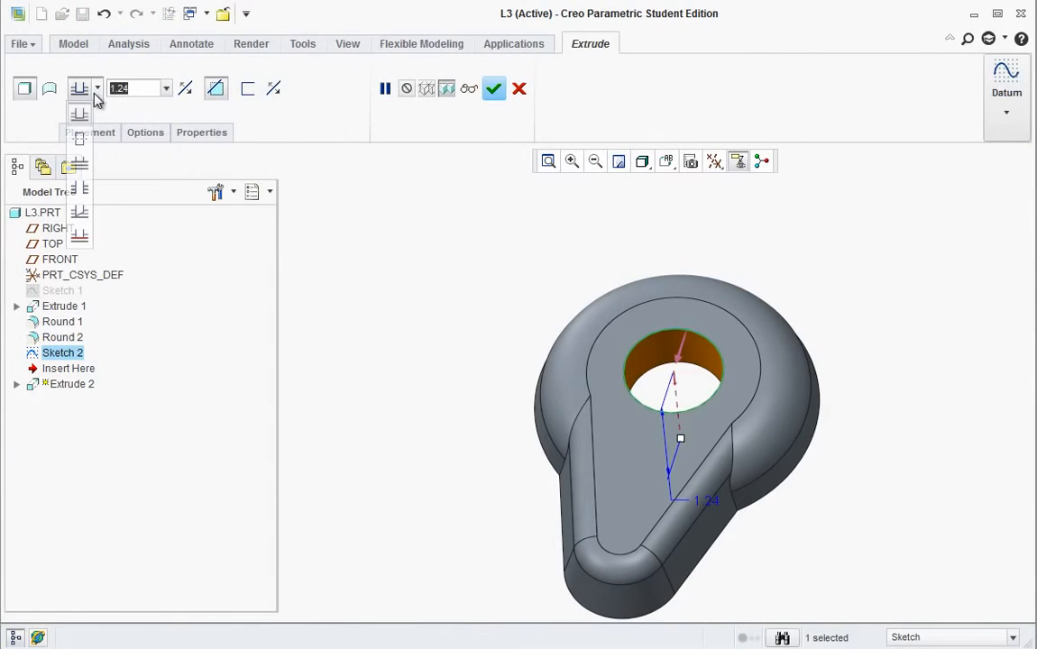
left_click(79, 188)
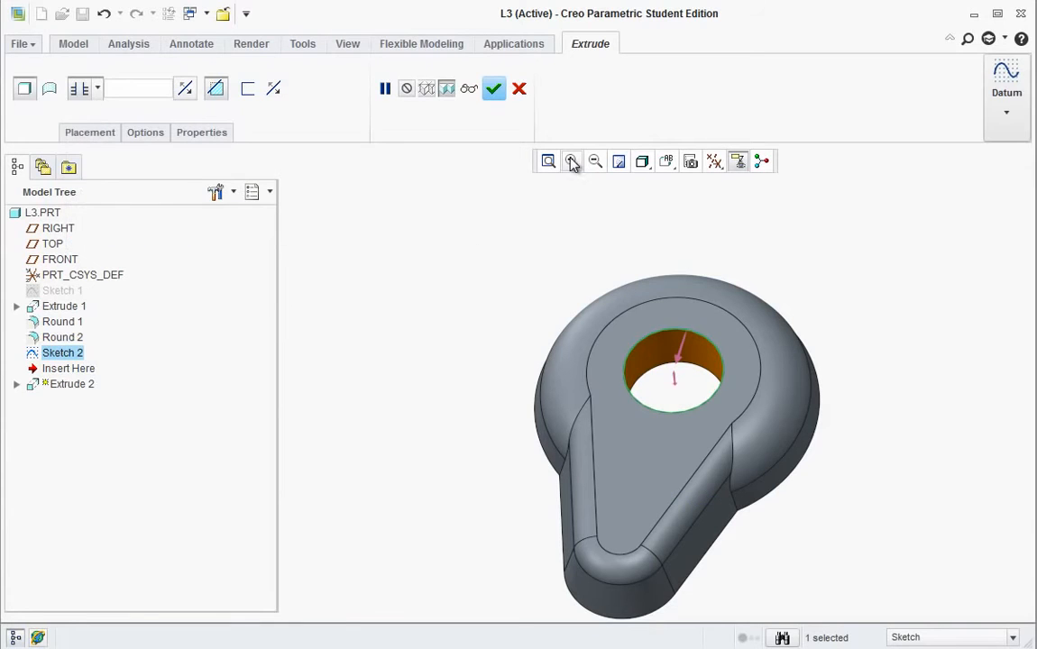
left_click(494, 87)
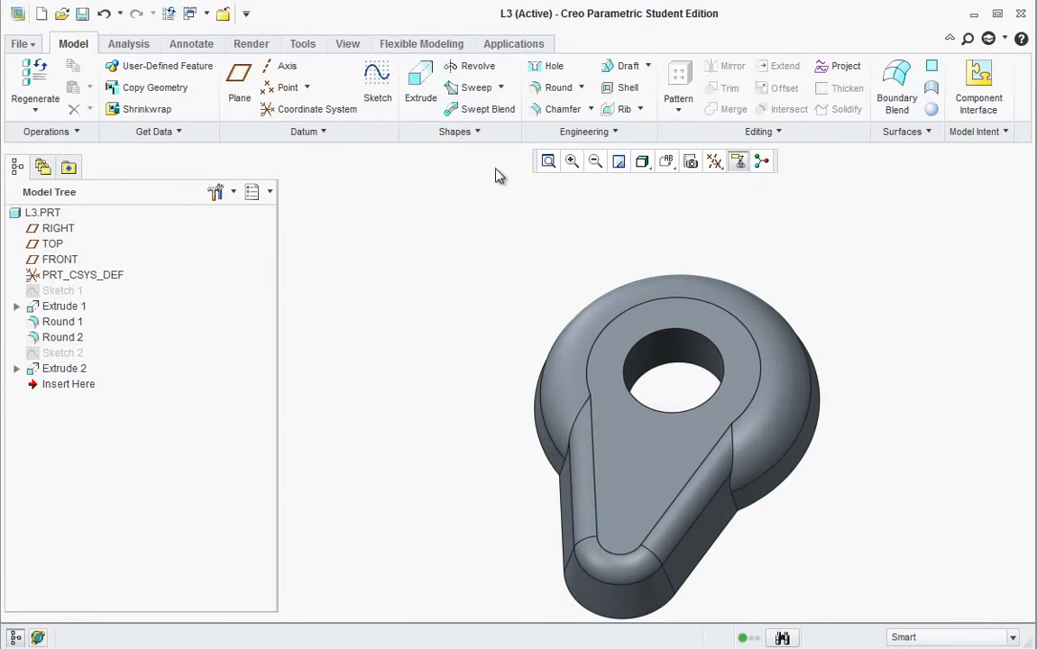
- Start a sketch on the flat top face and draw a rectangle about 0.31 by 1.12 from the hole toward the narrow end
left_click(378, 91)
left_click(663, 463)
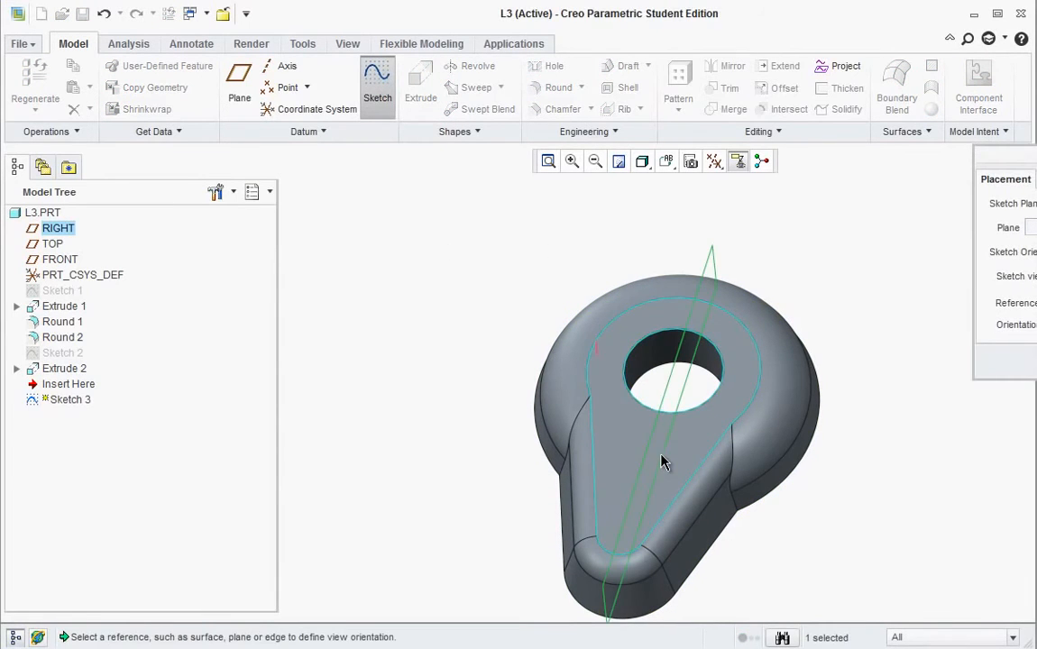
middle_click(772, 459)
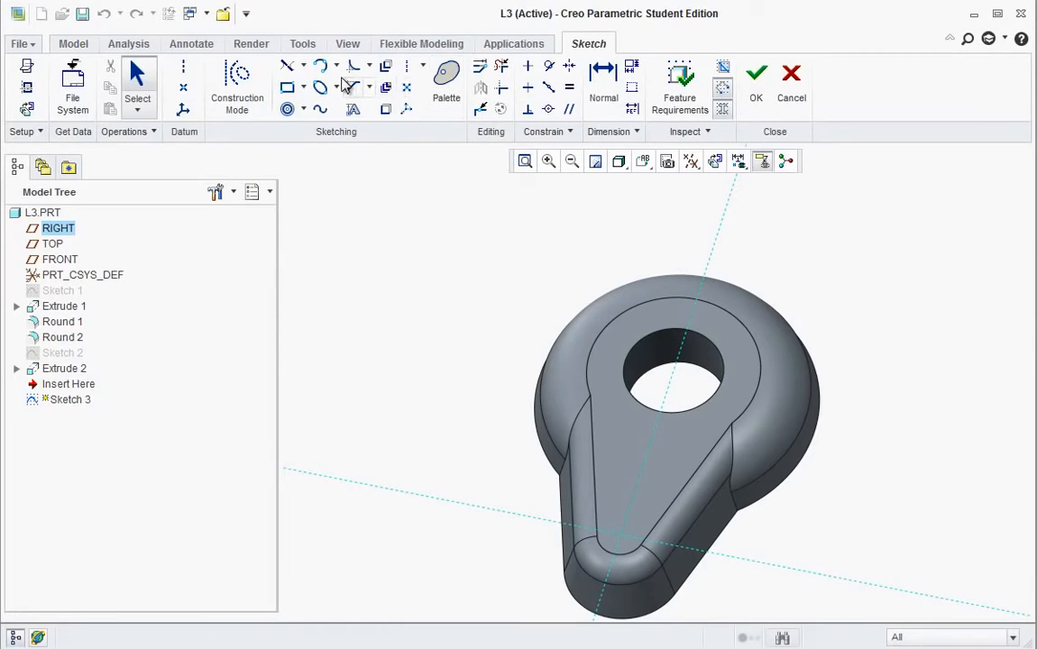
left_click(287, 86)
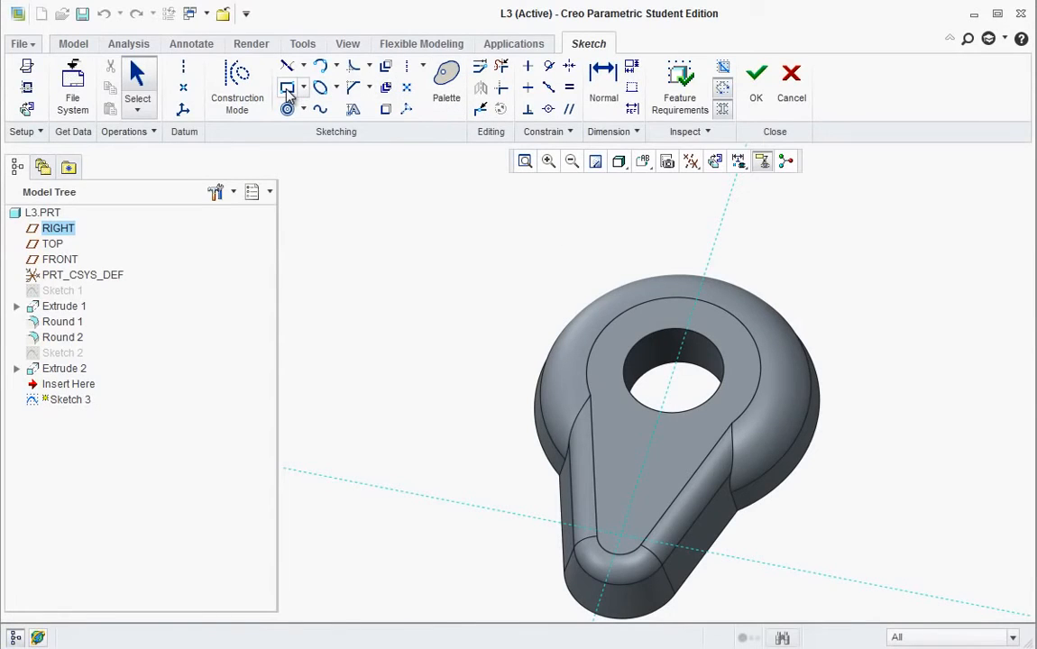
left_click(658, 398)
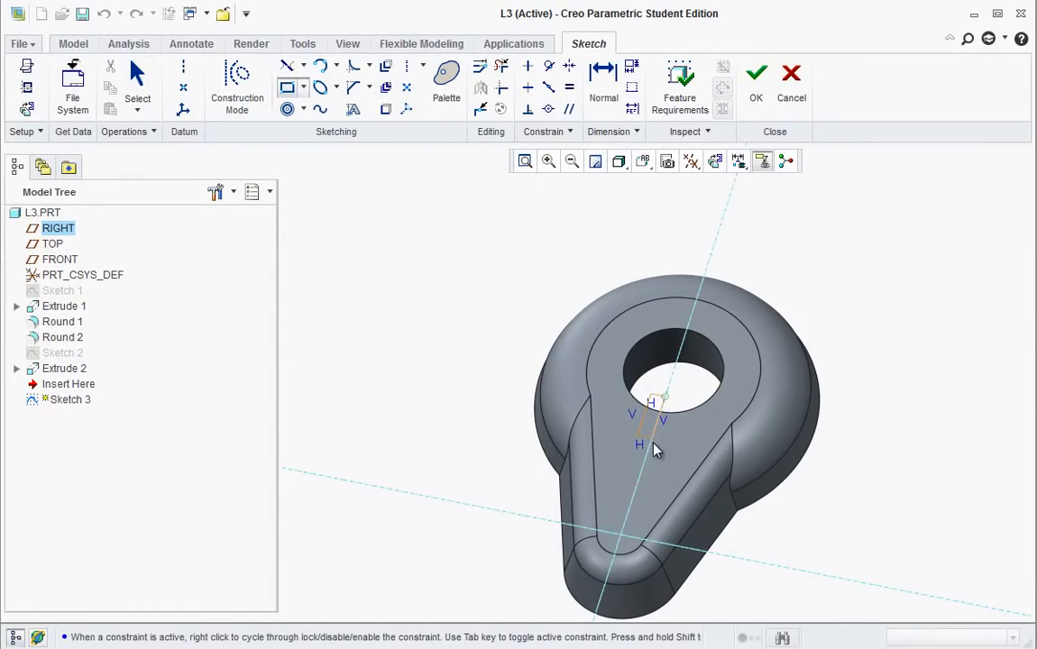
left_click(655, 491)
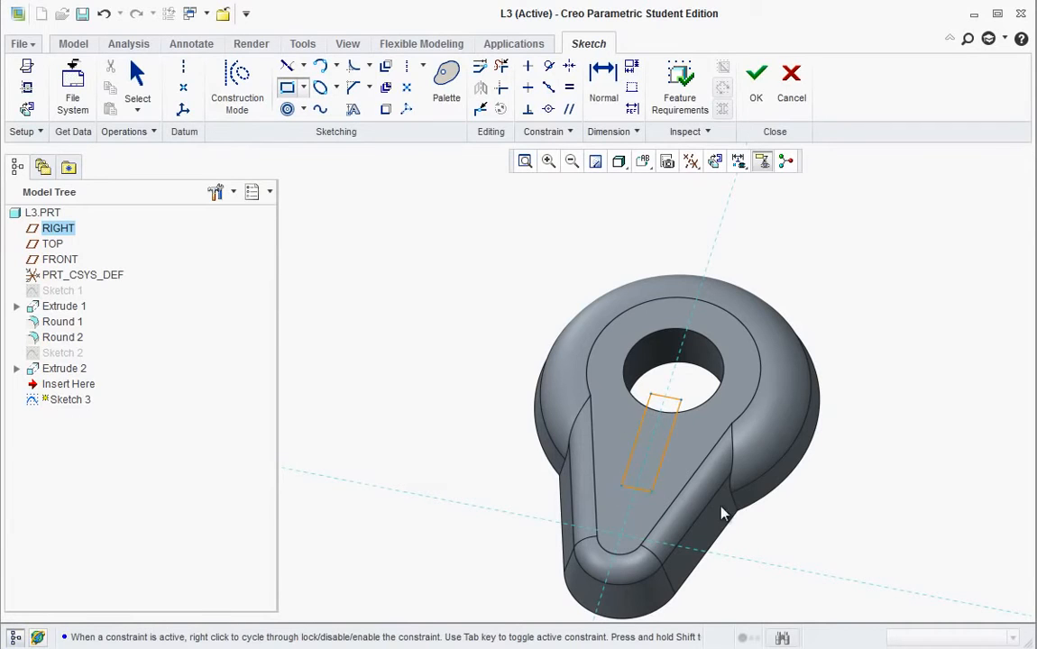
middle_click(791, 535)
scroll(644, 465, "up", 4)
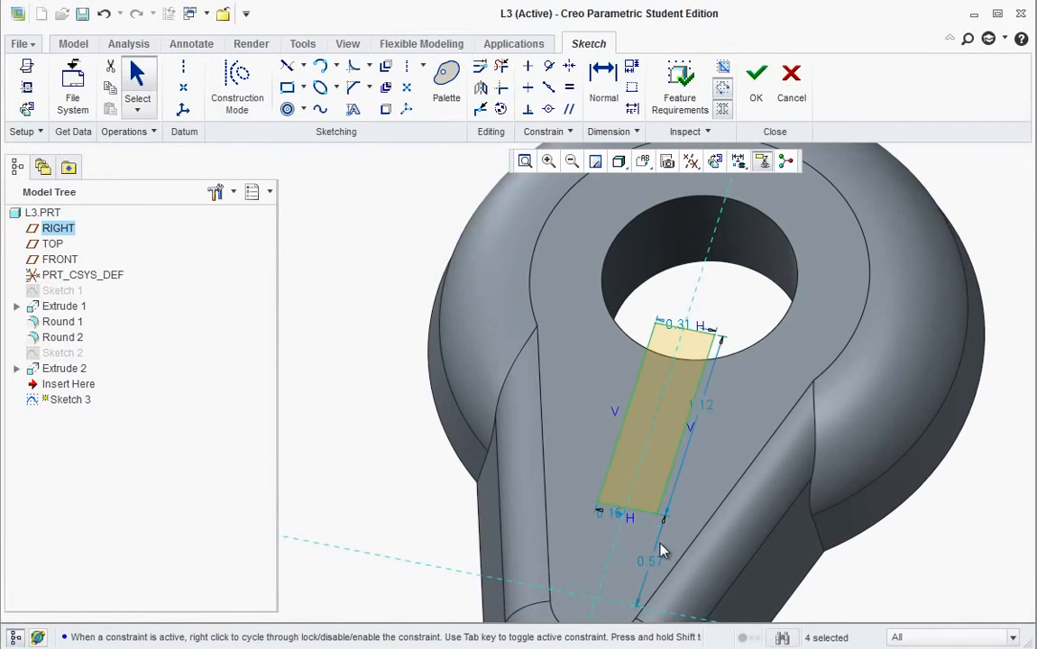
- Set the rectangle's width to 0.25 and its side offset from the vertical reference to half that width
double_click(687, 330)
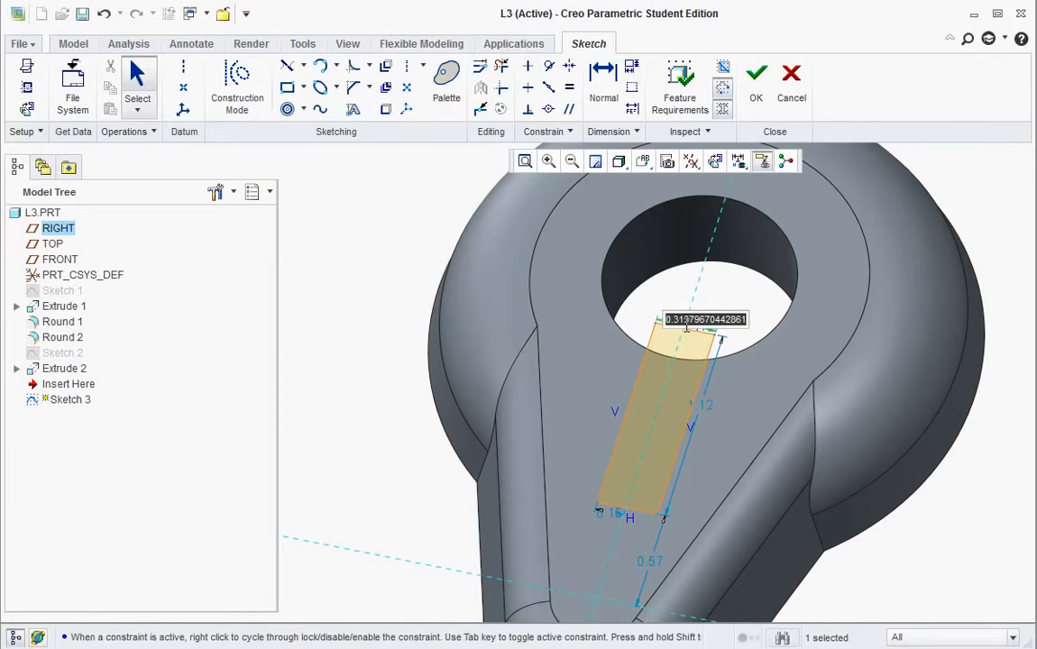
type("0.25")
key("Return")
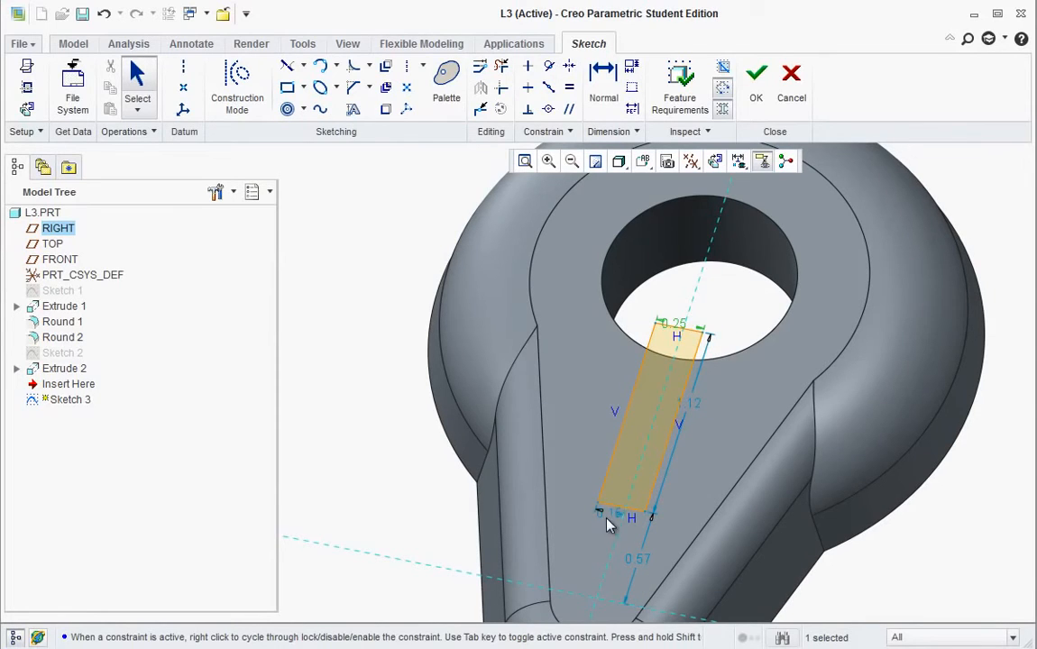
double_click(602, 512)
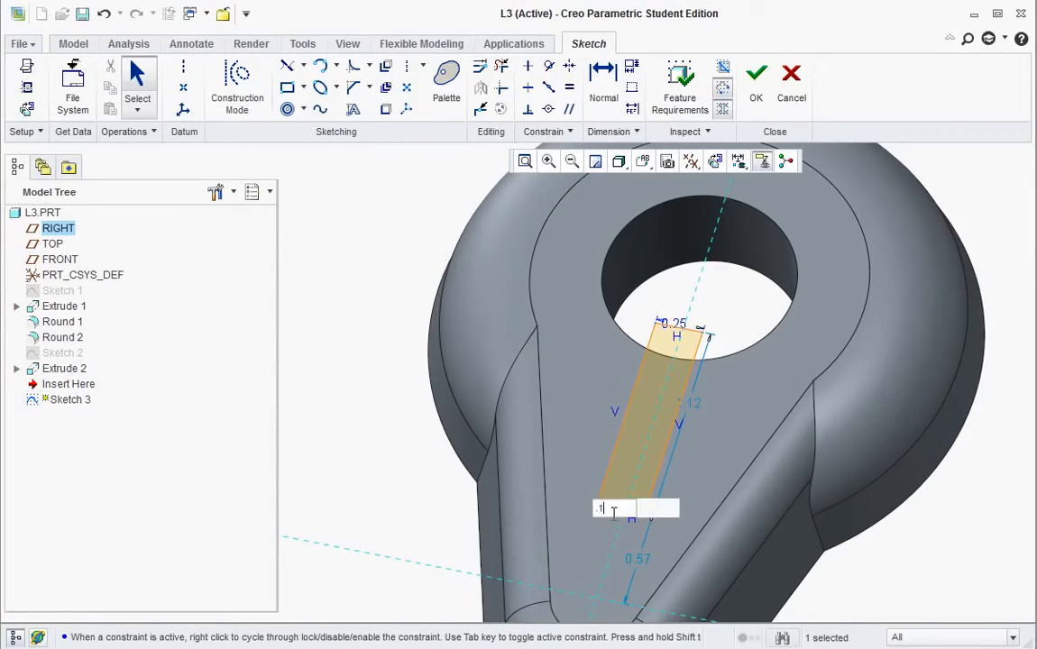
type("0.25")
key("Return")
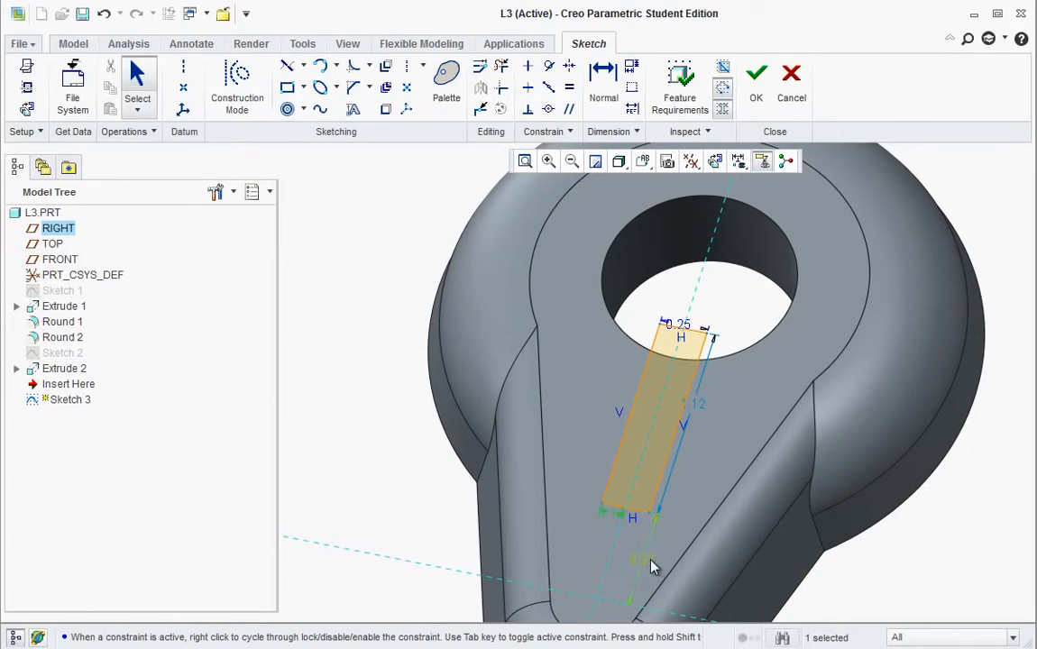
- Set the rectangle's distance from the horizontal reference to 0.20 and its length to 2.5
double_click(651, 560)
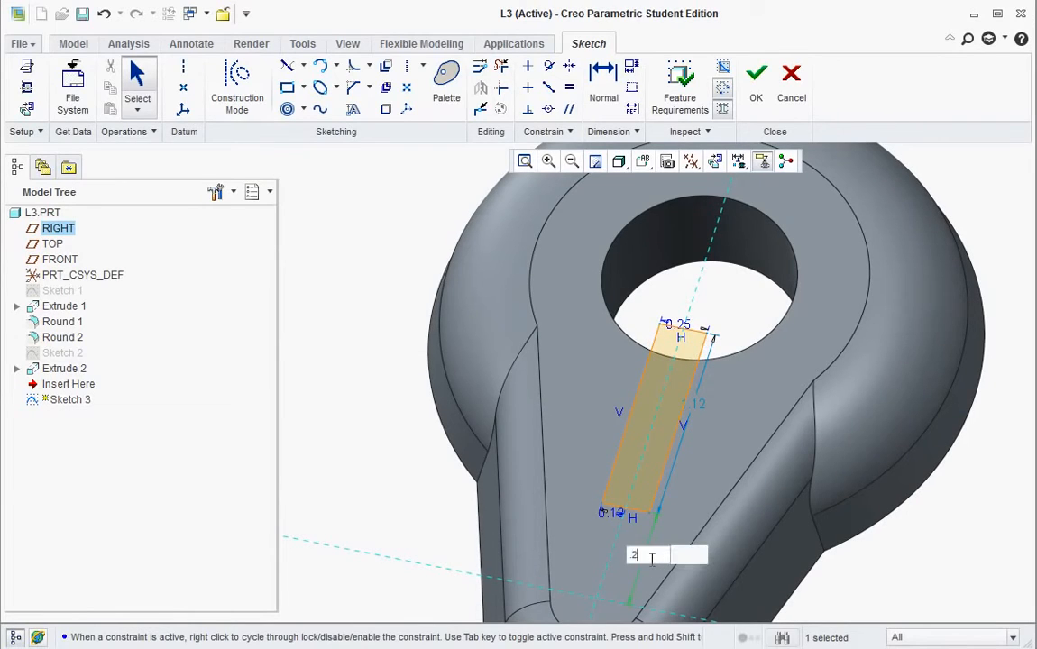
type(".2")
key("Return")
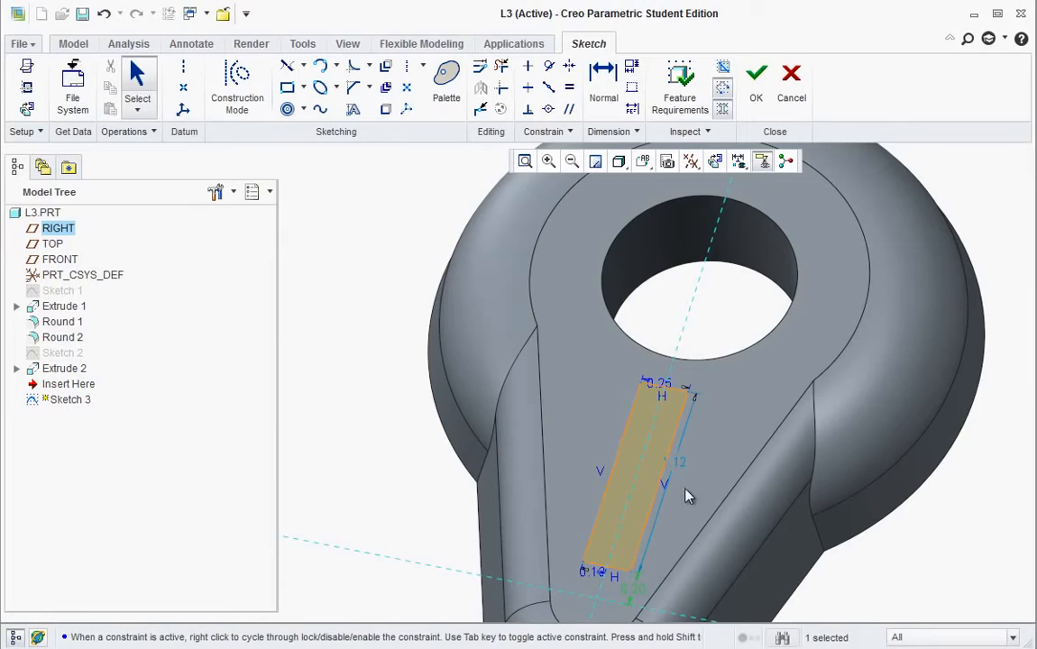
double_click(683, 462)
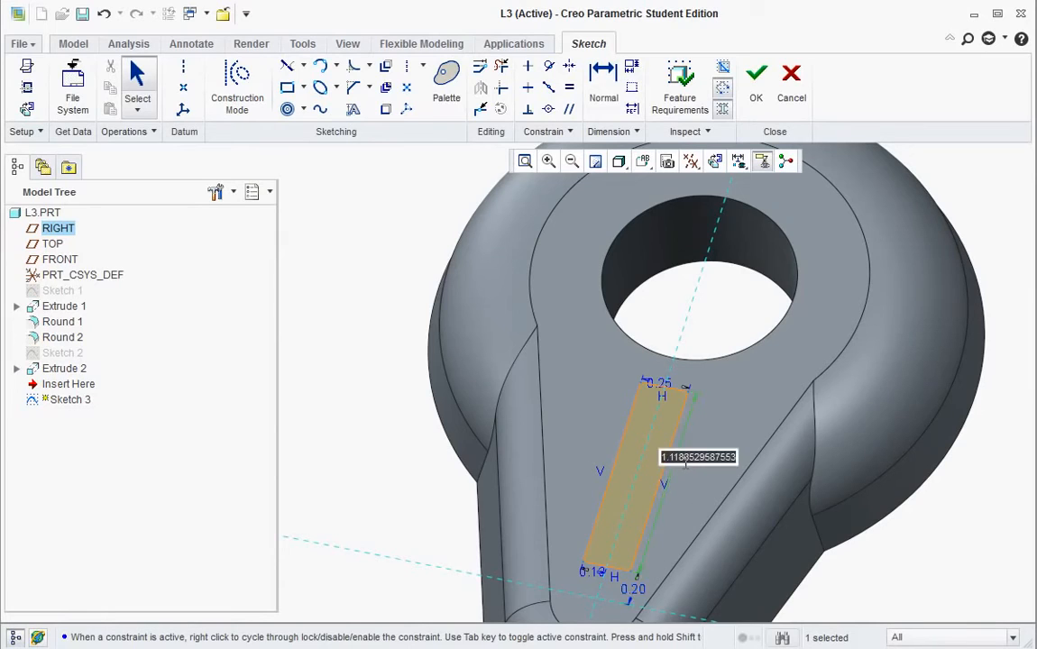
type("2")
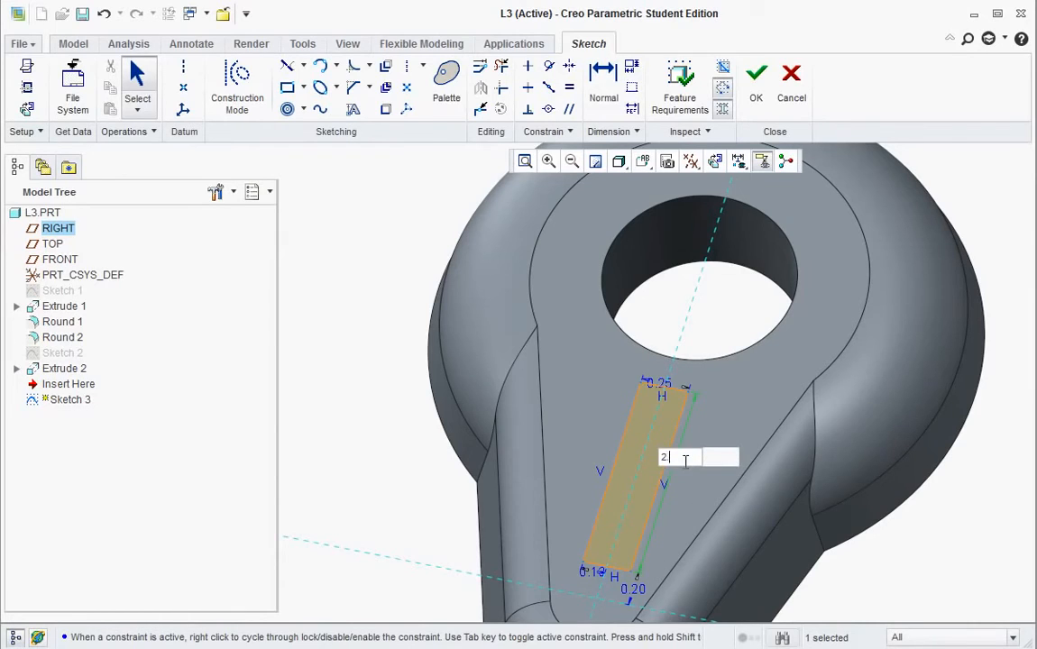
type(".5")
key("Return")
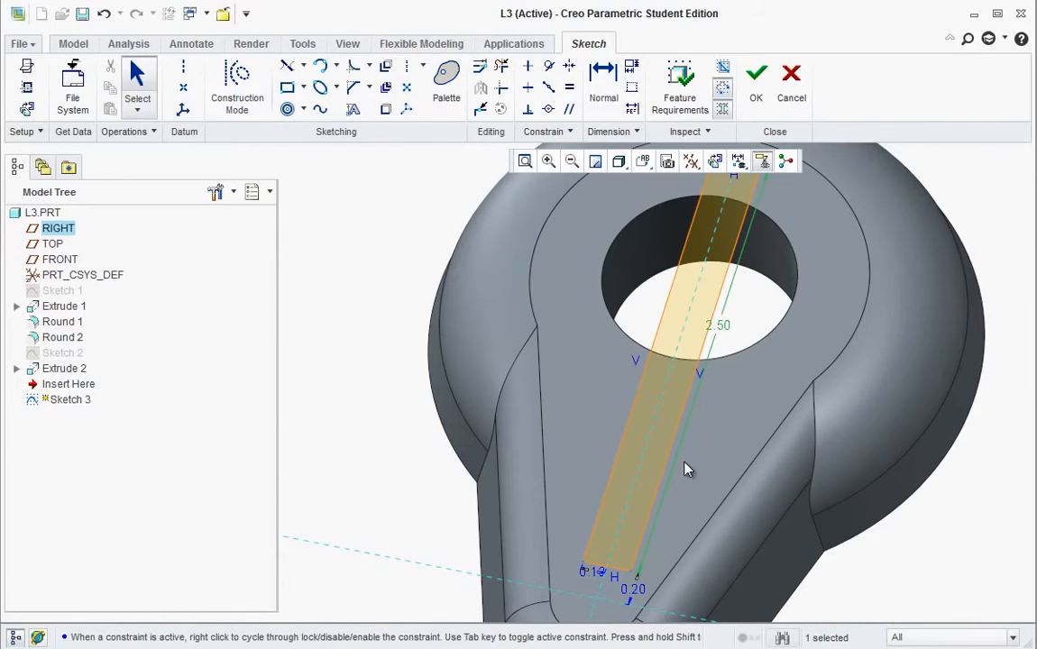
- Set the slot rectangle's length to 1.50 and finish the sketch
double_click(721, 327)
type("1")
key("Return")
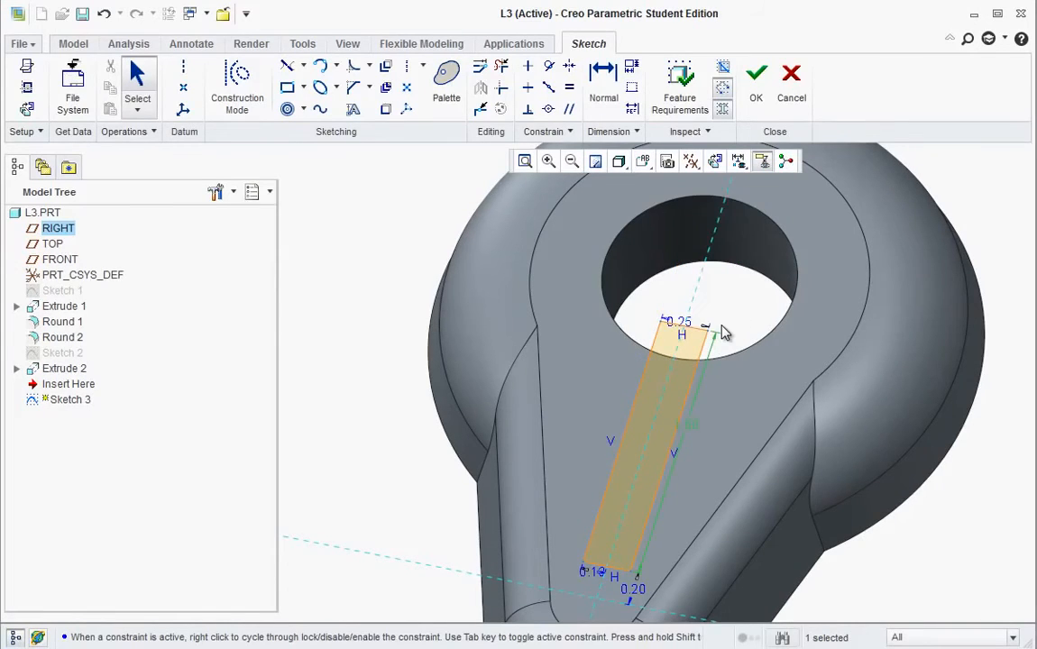
middle_click_drag(735, 403, 704, 333)
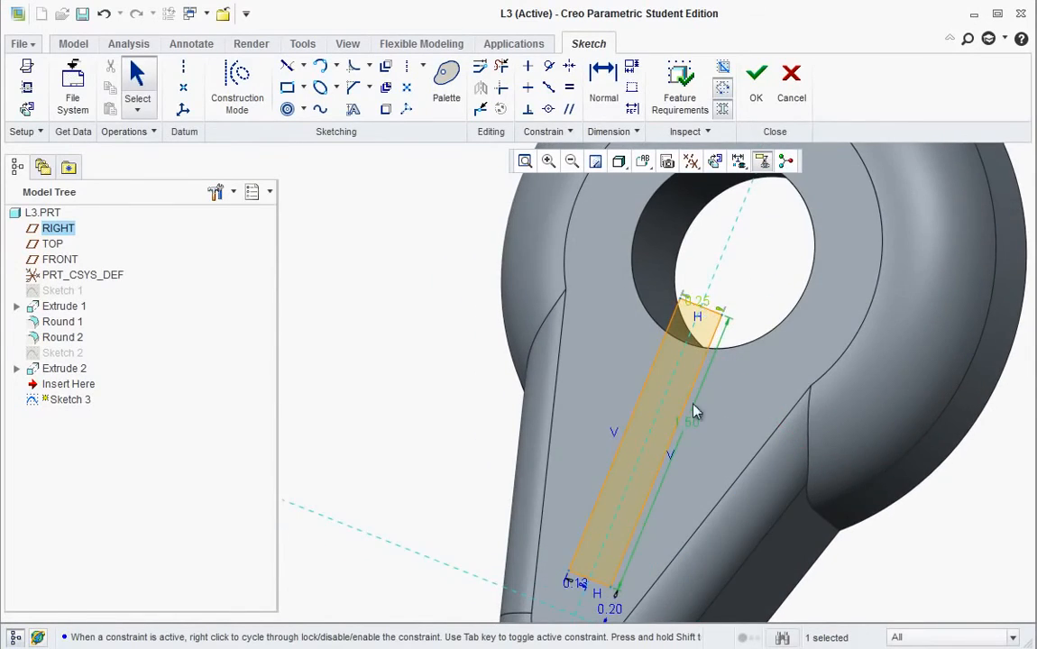
mouse_move(685, 458)
middle_mouse_down()
mouse_move(711, 405)
mouse_move(683, 370)
middle_mouse_up()
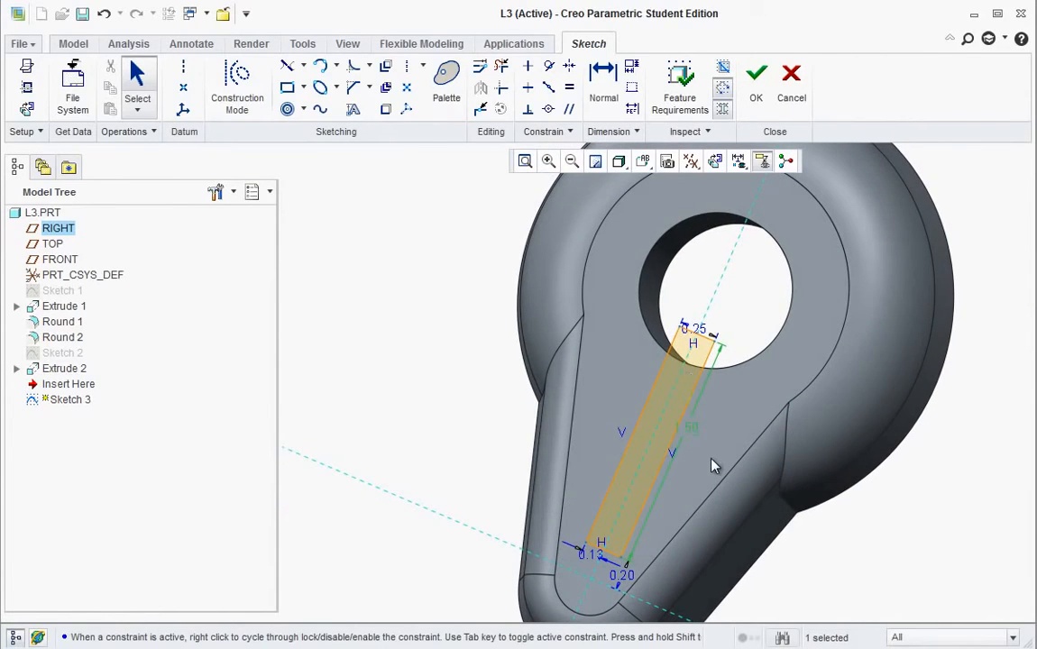
mouse_move(724, 459)
middle_mouse_down()
mouse_move(731, 431)
mouse_move(703, 440)
mouse_move(686, 372)
middle_mouse_up()
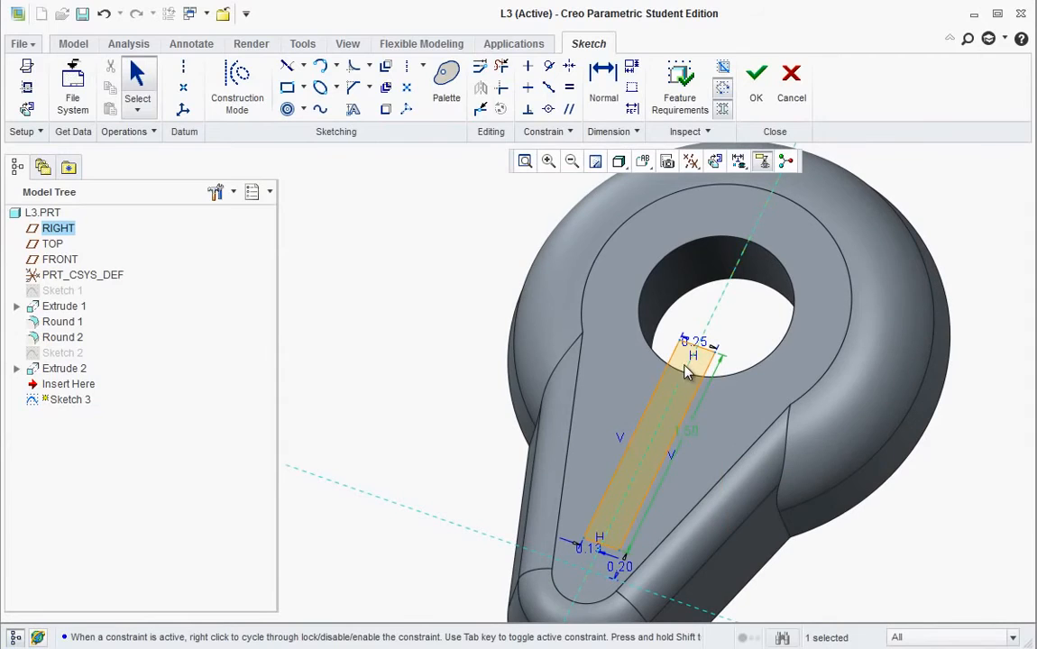
left_click(755, 80)
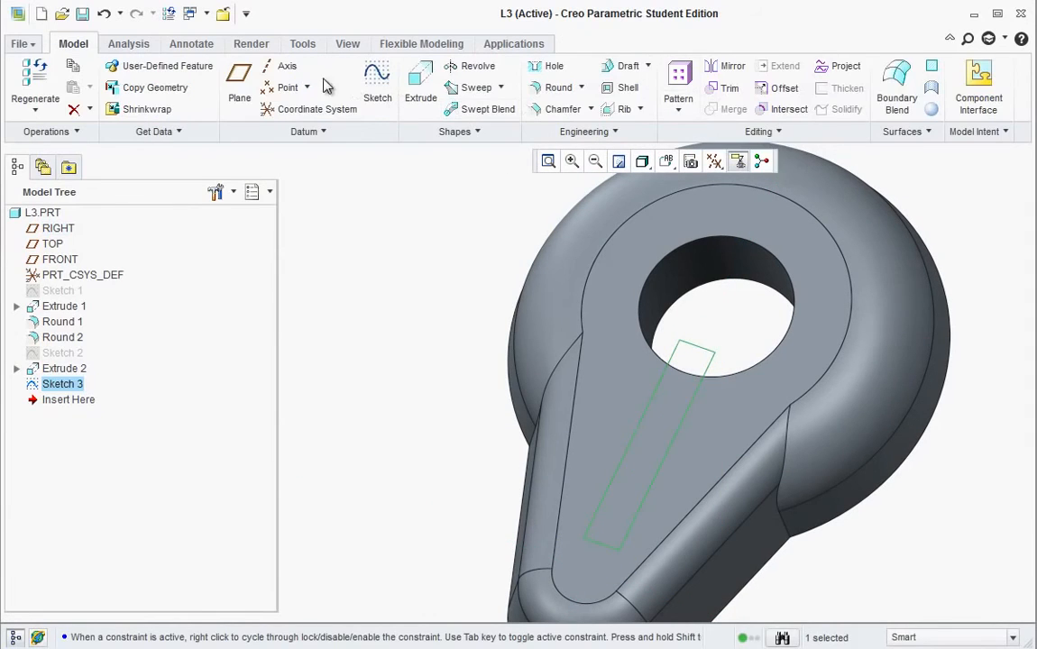
- Extrude the slot sketch into the part as a material-removing cut 0.25 deep, and complete the feature
left_click(420, 85)
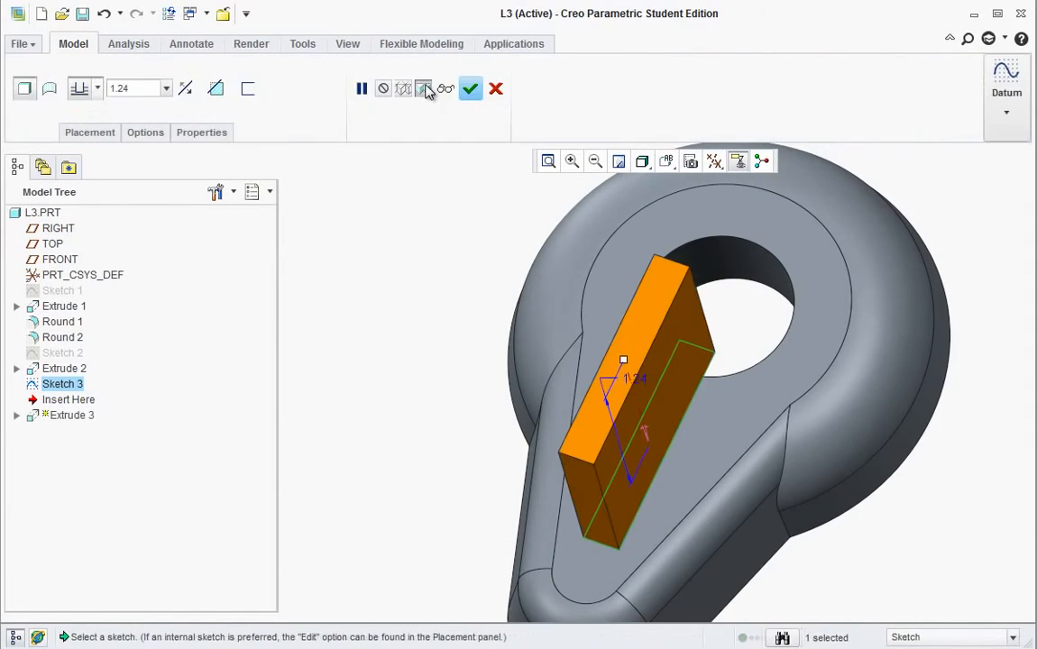
left_click(649, 434)
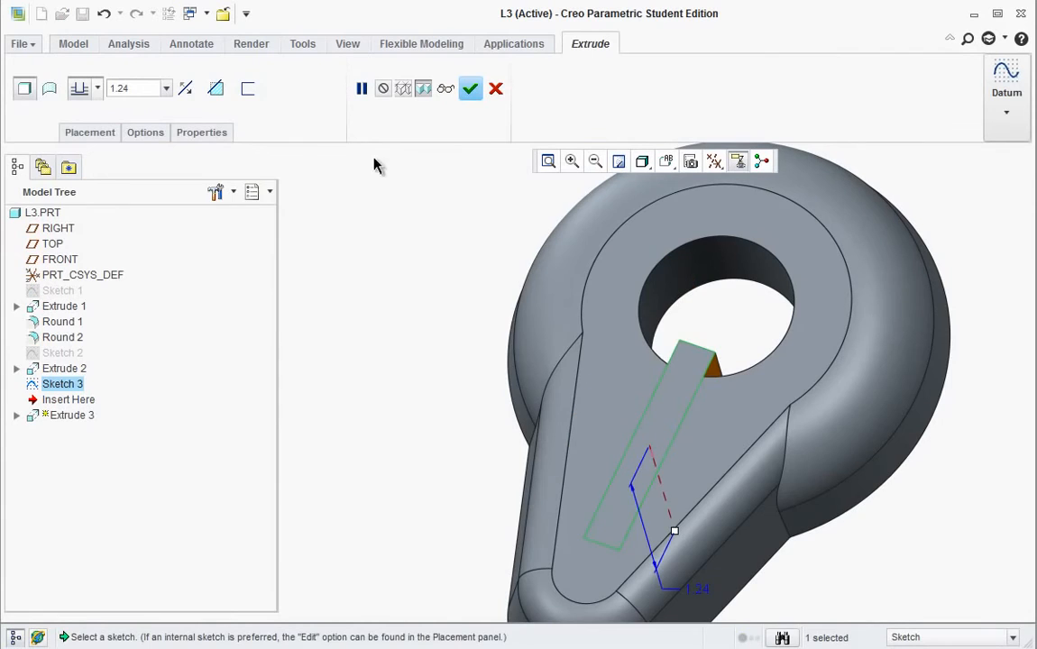
left_click(216, 90)
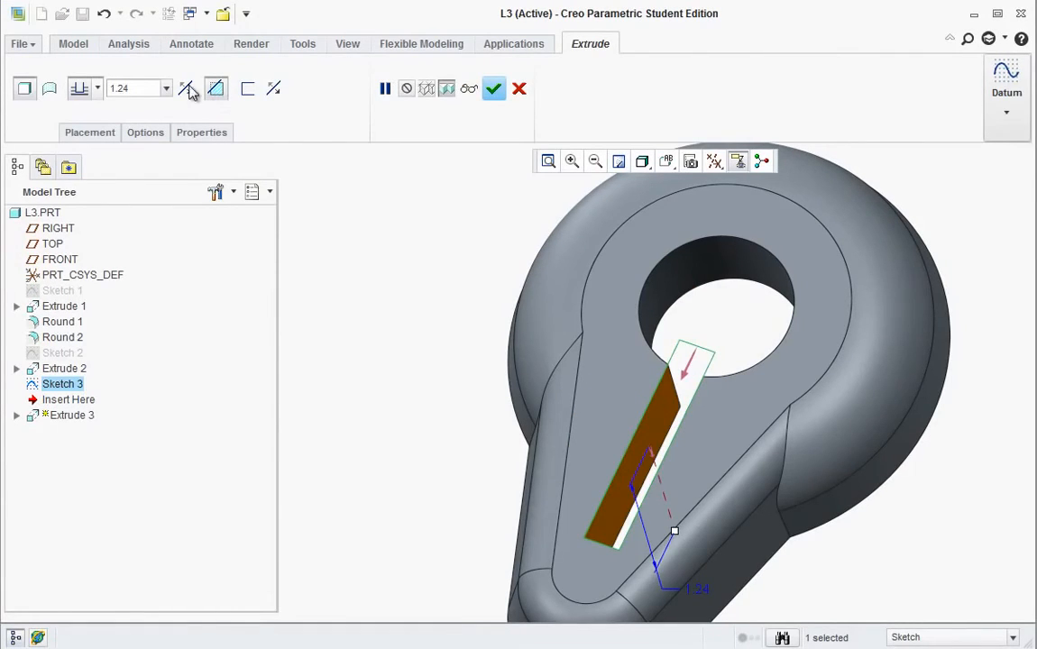
double_click(152, 88)
type("0.25")
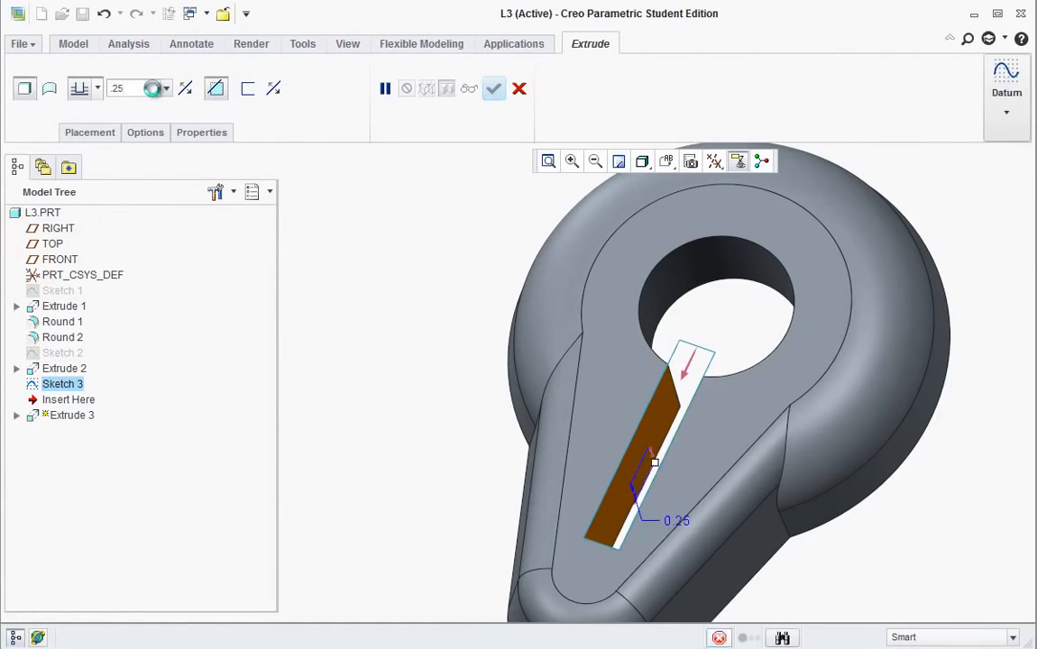
key("Return")
left_click(494, 87)
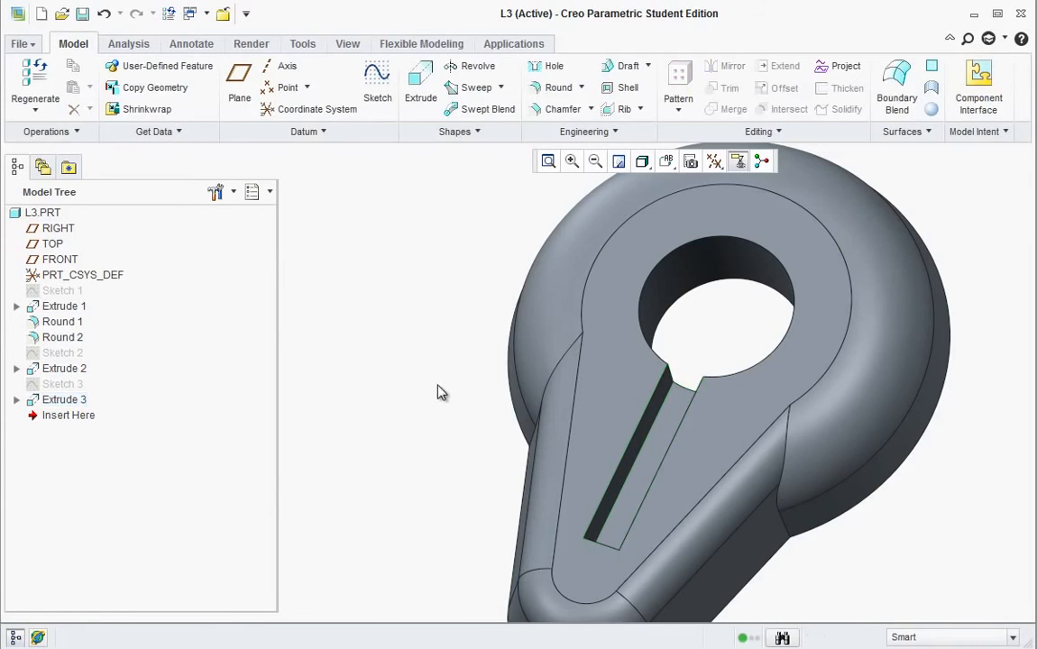
- Check the slot against the PDF drawing and set its end distance from the horizontal reference to 0.25
scroll(636, 434, "down", 3)
mouse_move(637, 434)
middle_mouse_down()
mouse_move(637, 456)
mouse_move(631, 441)
mouse_move(642, 433)
middle_mouse_up()
key("alt+Tab")
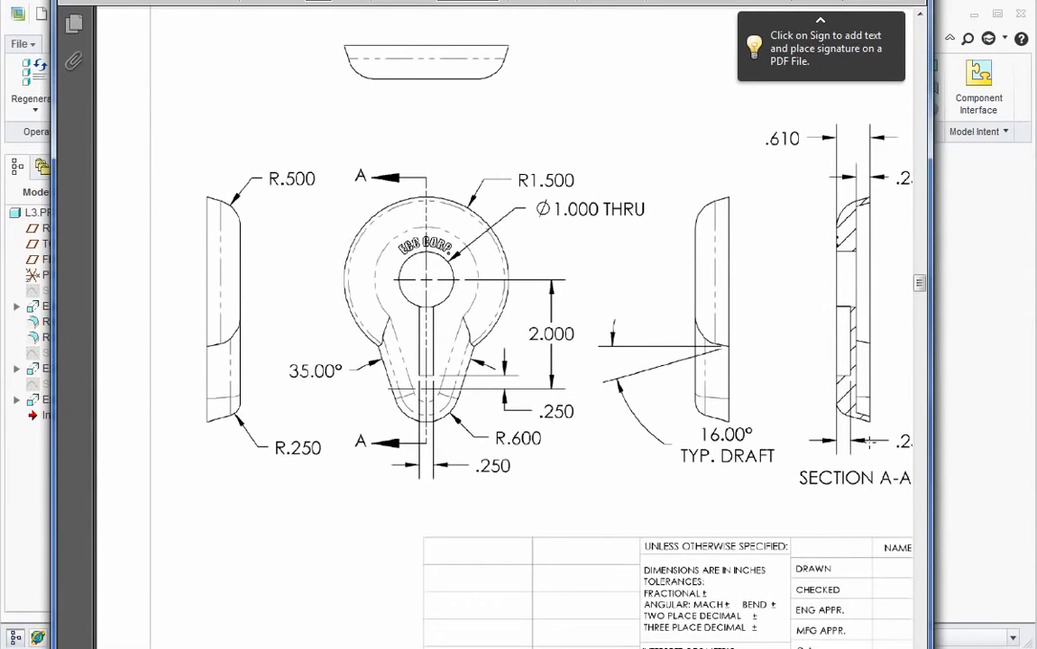
key("alt+Tab")
left_click(570, 468)
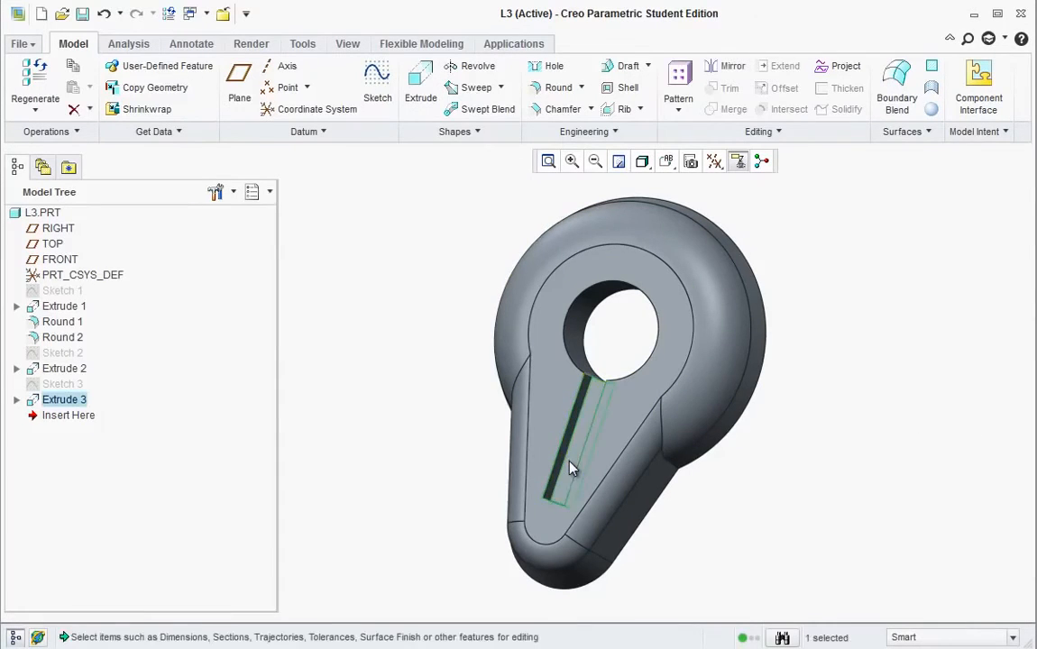
double_click(570, 468)
scroll(568, 505, "down", 4)
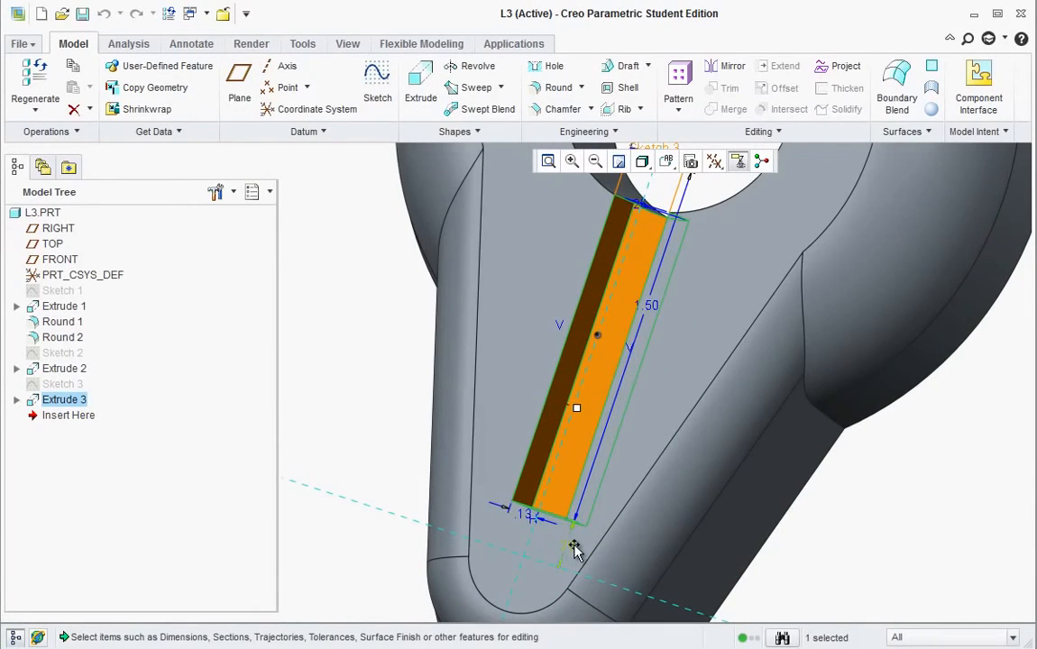
double_click(574, 550)
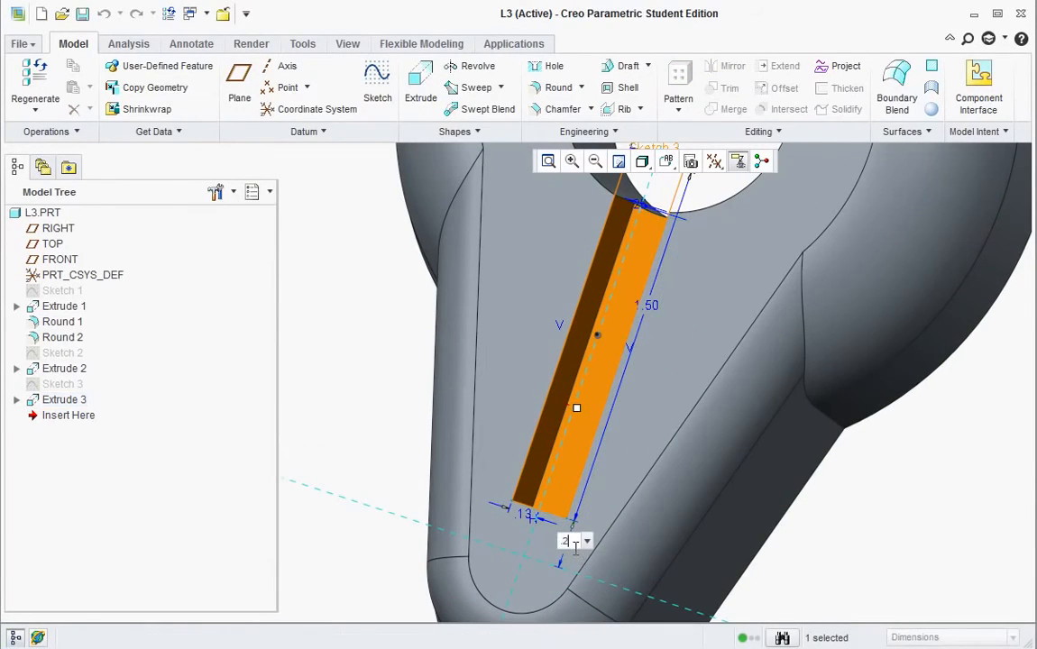
type("25")
key("Return")
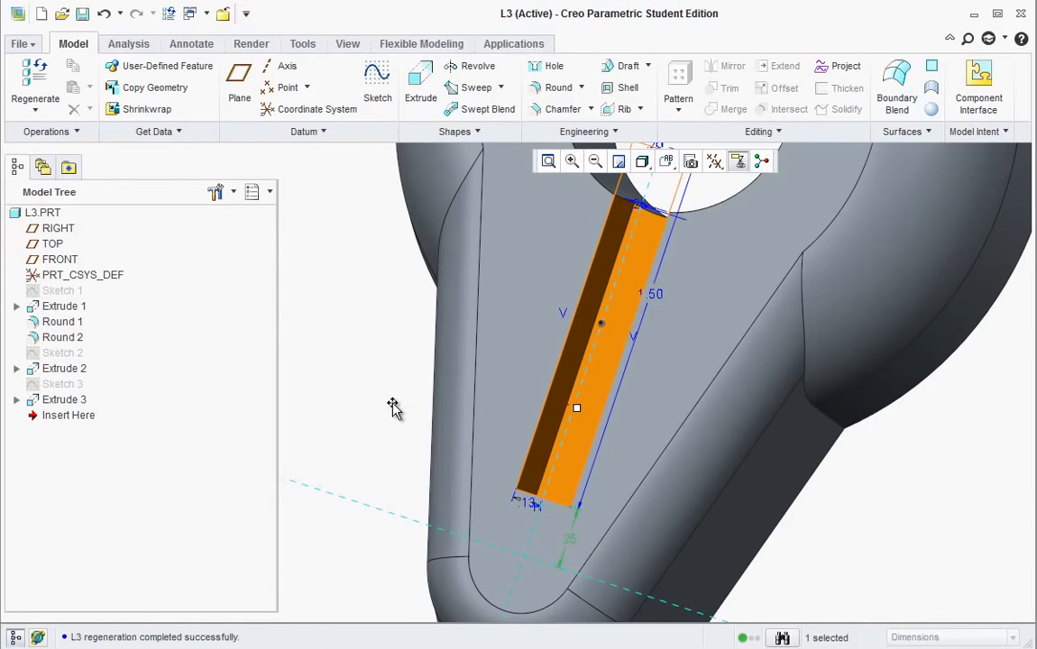
scroll(441, 491, "up", 2)
scroll(451, 478, "up", 1)
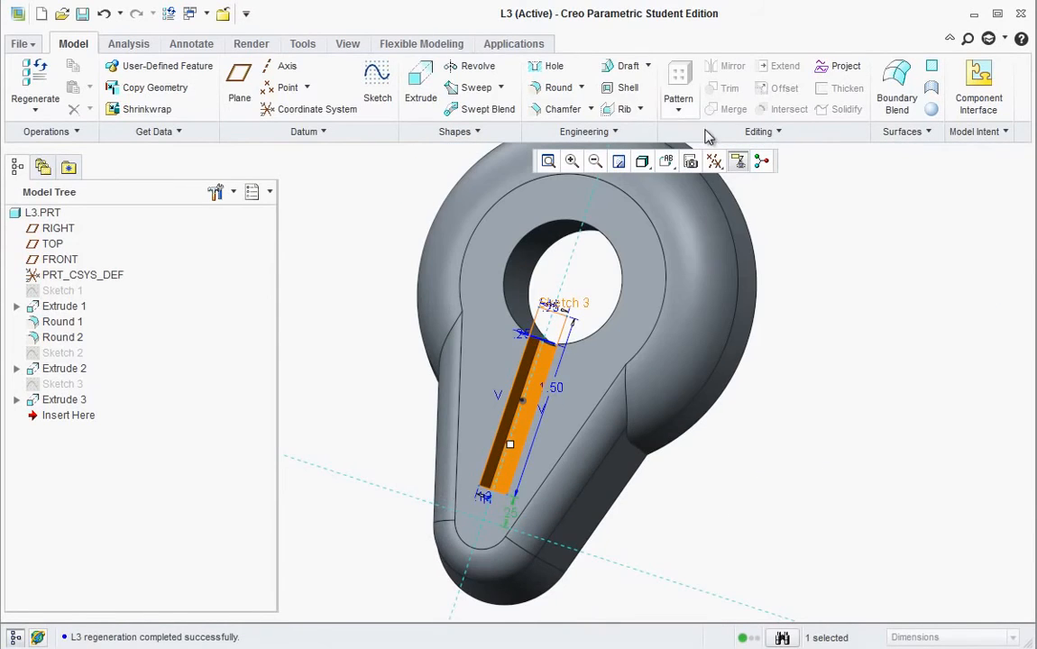
left_click(384, 245)
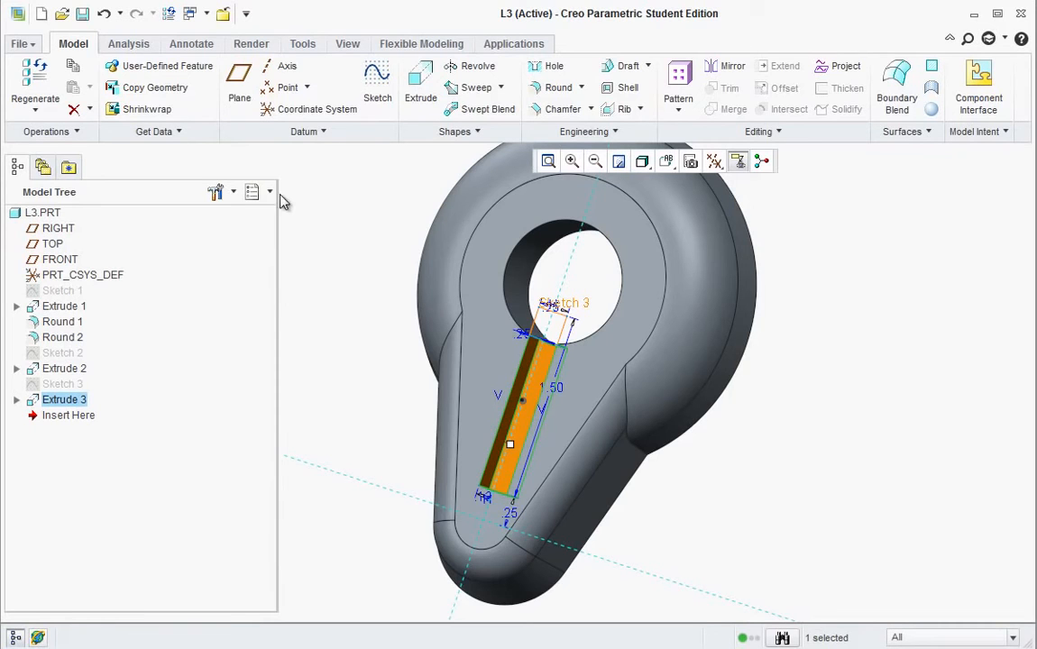
- Start a sketch on the flat back face of the part, with the RIGHT plane as the Left orientation reference
middle_click_drag(676, 378, 486, 317)
left_click(516, 350)
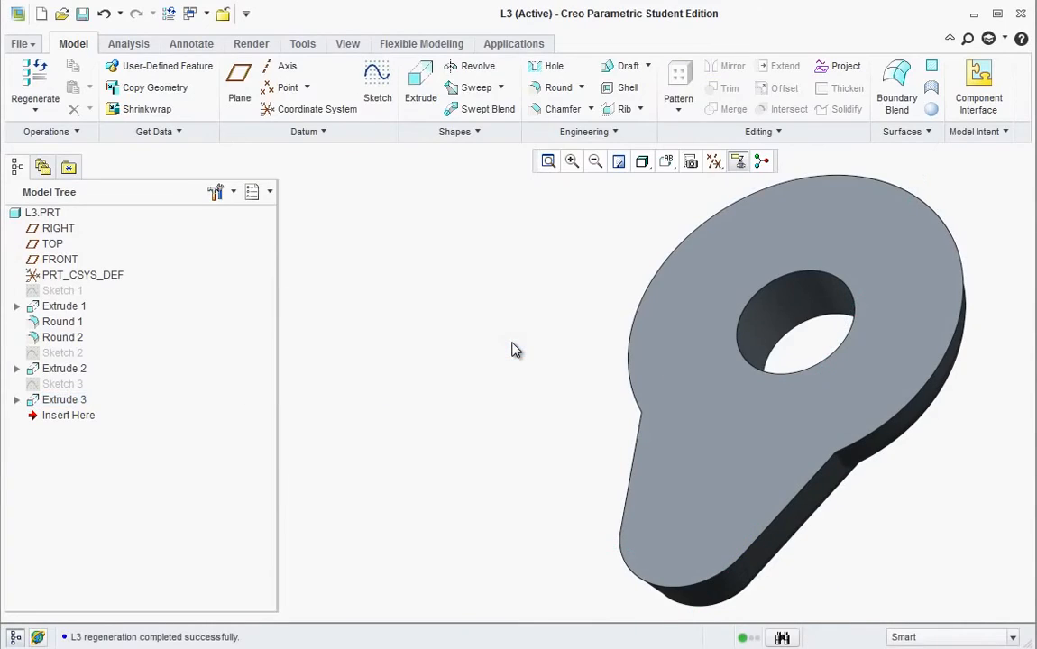
scroll(780, 384, "up", 2)
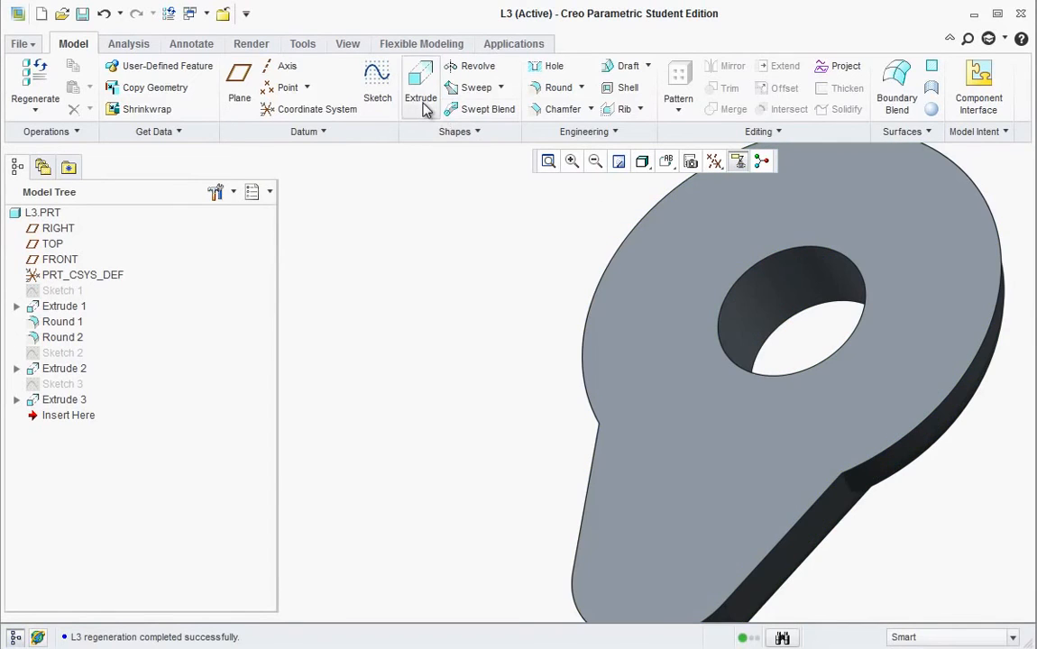
left_click(382, 81)
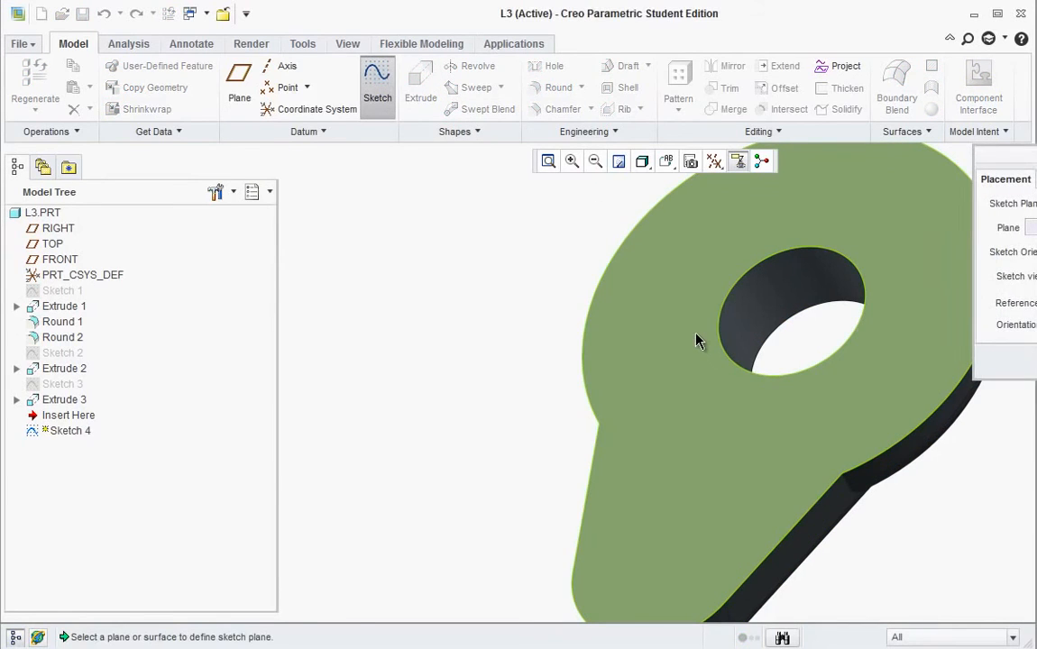
left_click(669, 341)
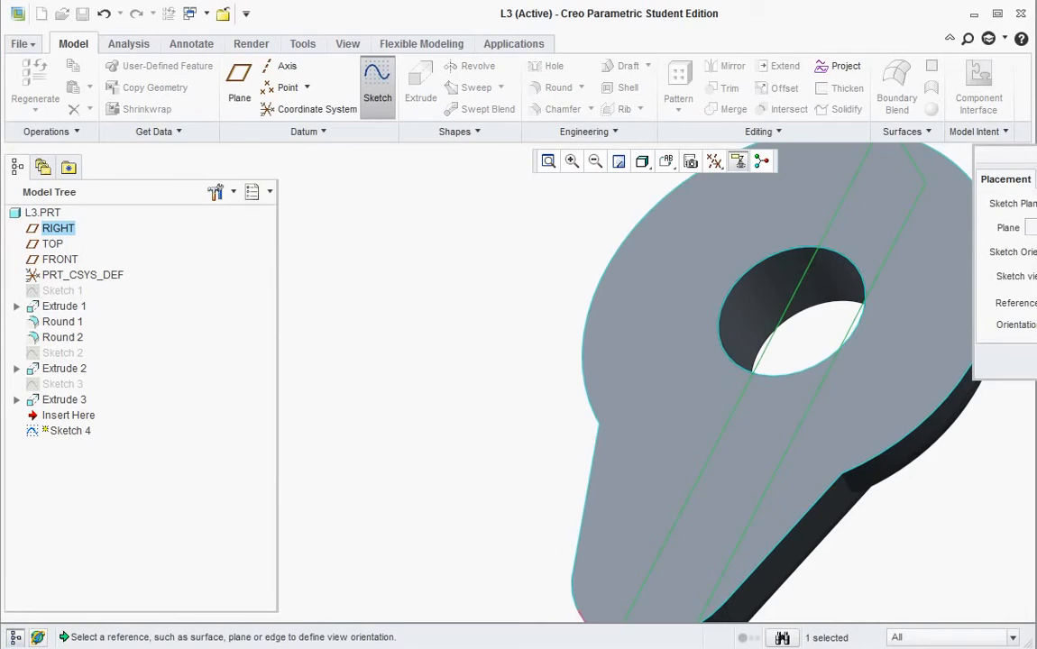
left_click_drag(1035, 162, 876, 161)
left_click(965, 366)
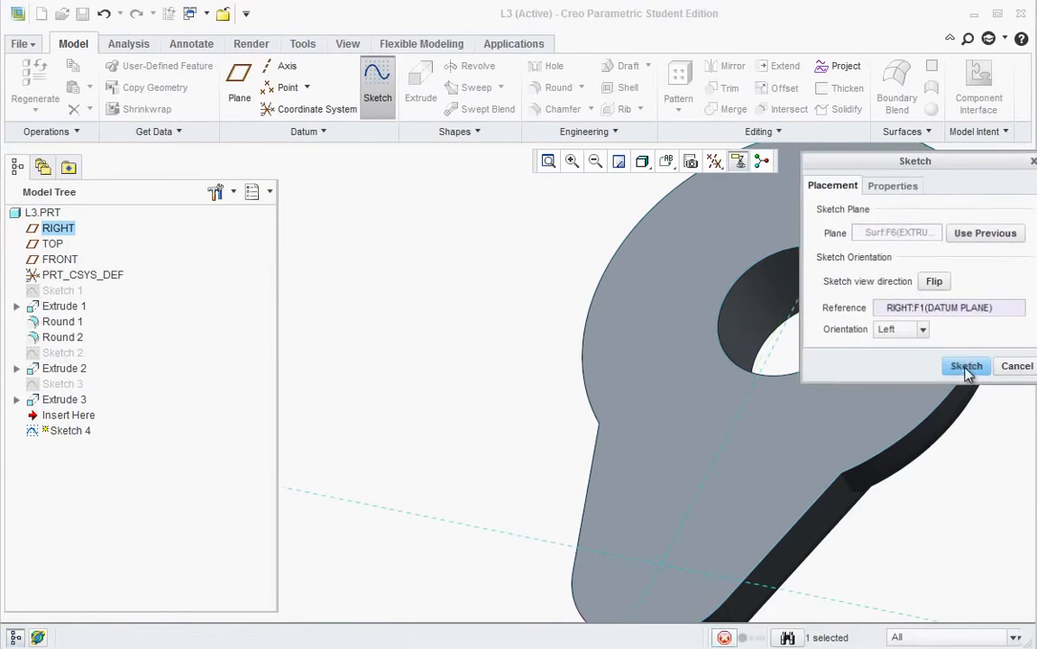
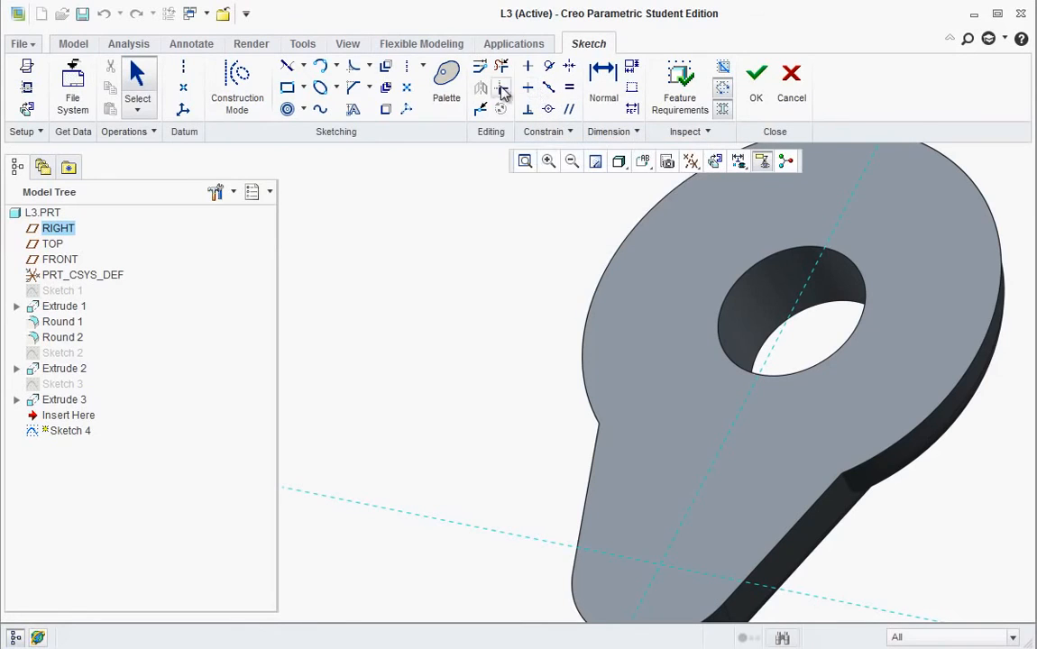
- Offset the back face's outer edge loop inward by 0.1 using the Loop option, and finish the sketch
left_click(389, 67)
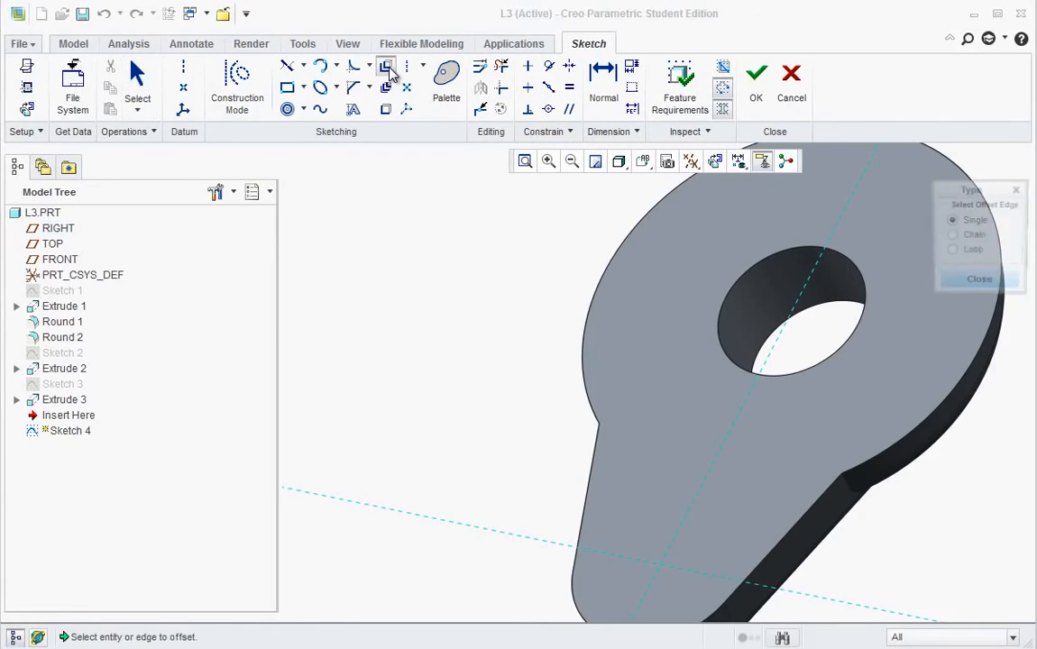
left_click(968, 257)
left_click(669, 319)
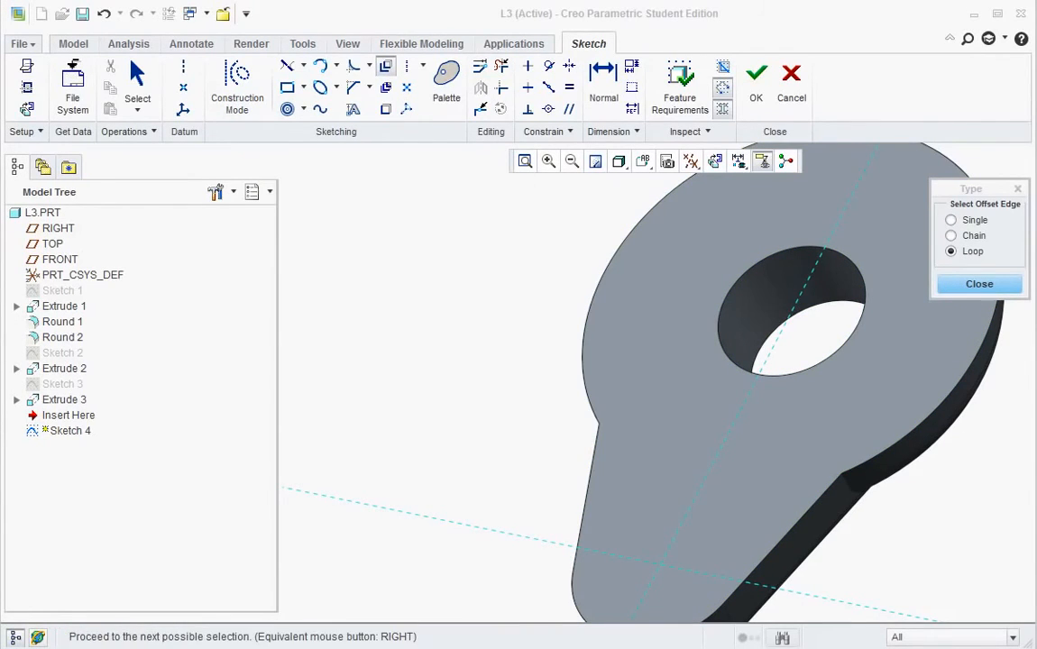
scroll(759, 411, "up", 3)
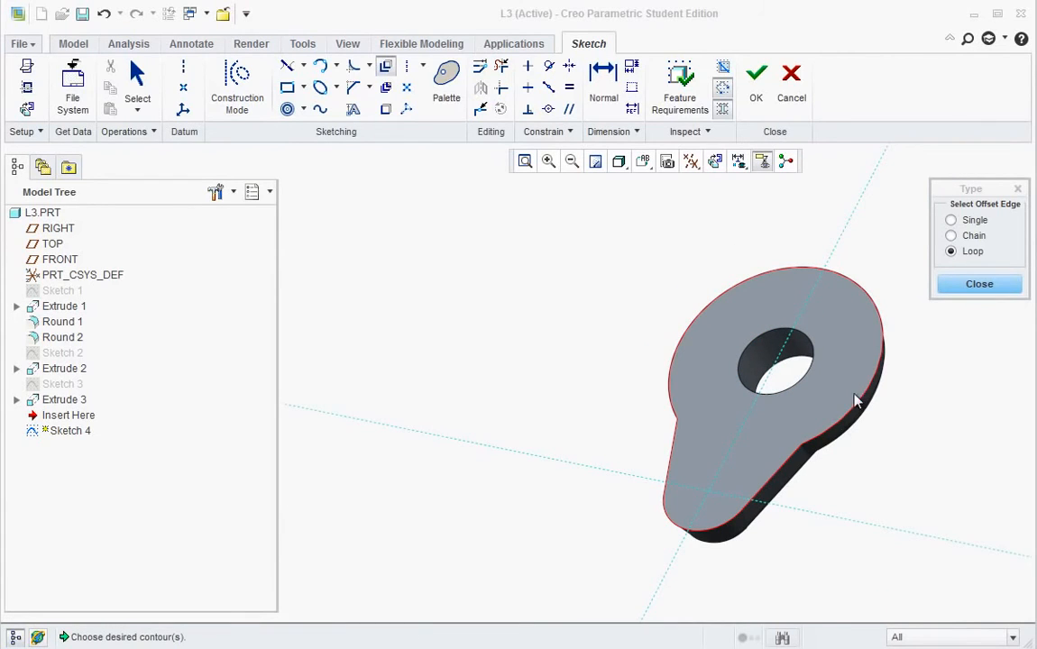
left_click(1033, 413)
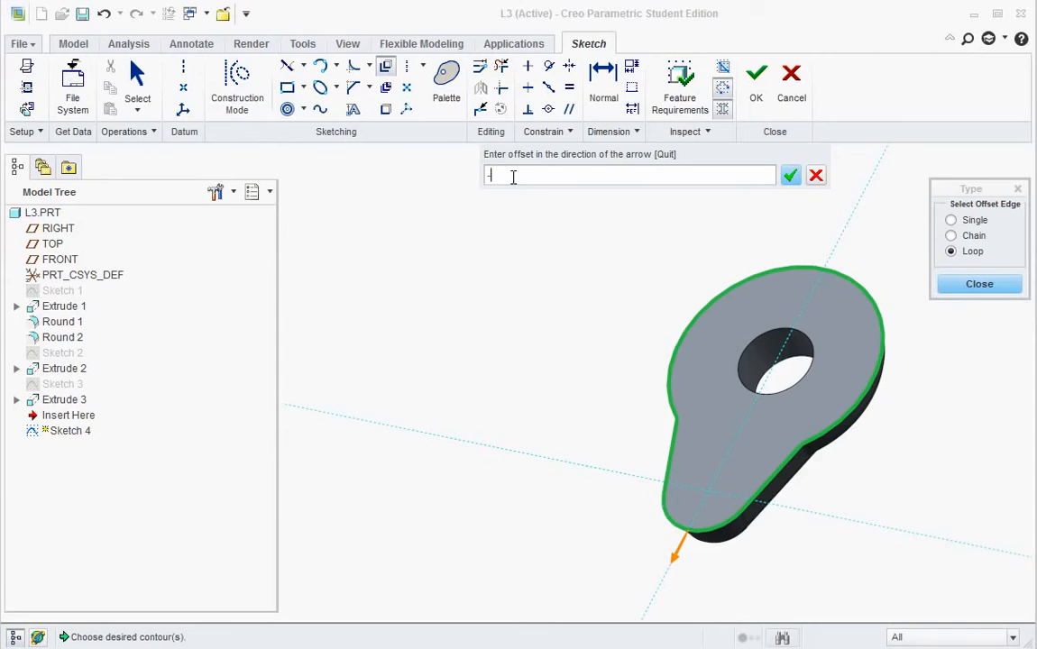
type("-.1")
key("Return")
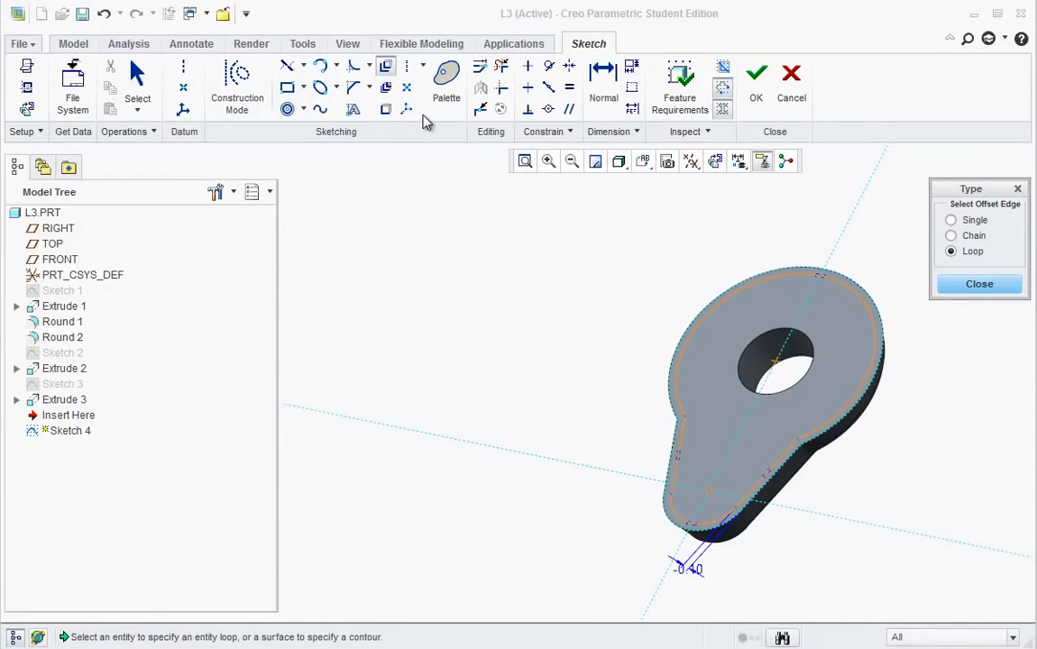
left_click(962, 286)
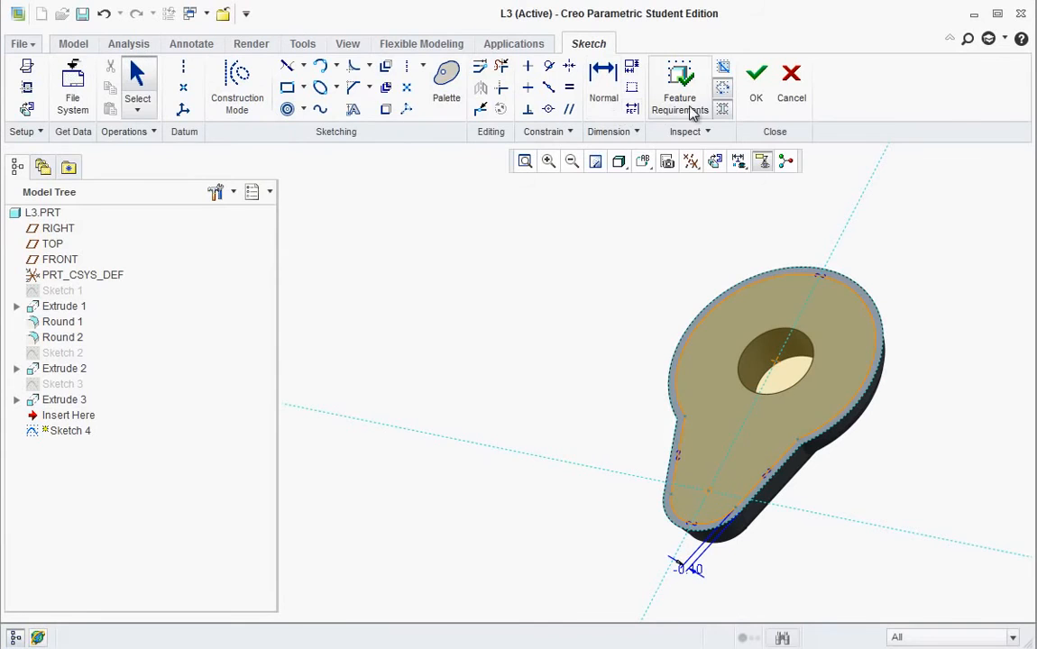
left_click(756, 85)
- Extrude the offset outline into the part as a material-removing cut with a depth of 0.25
left_click(420, 86)
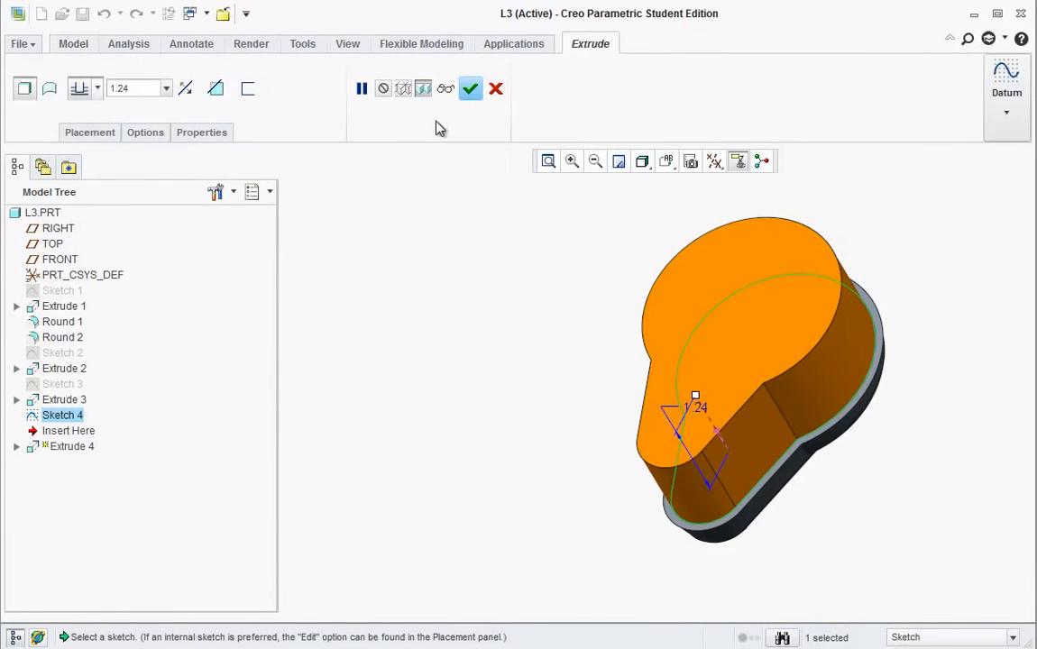
left_click(716, 435)
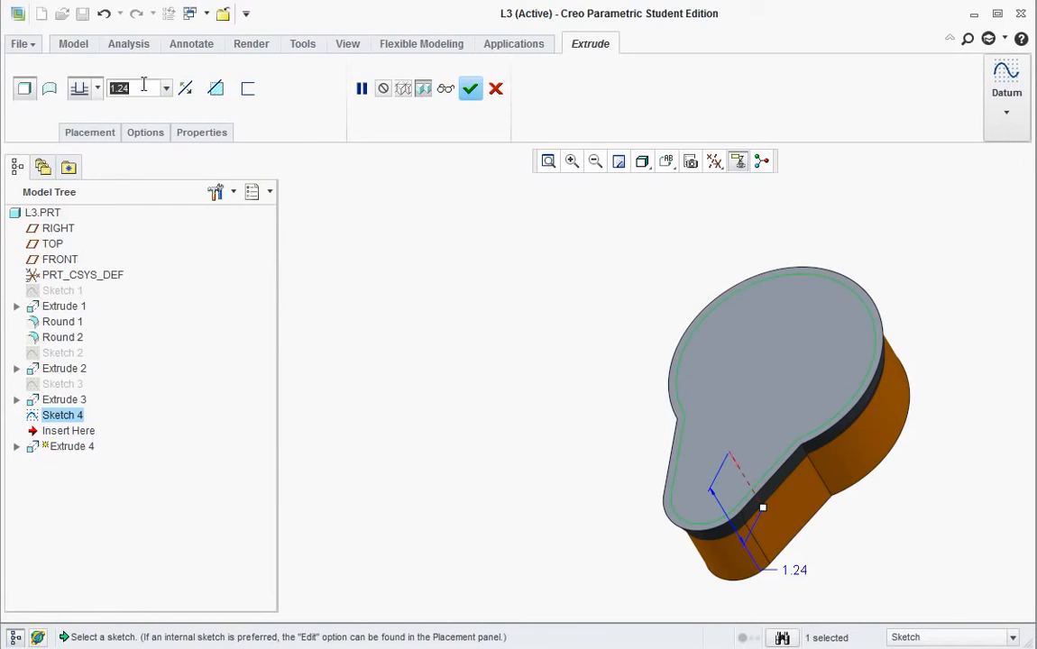
type(".25")
key("Return")
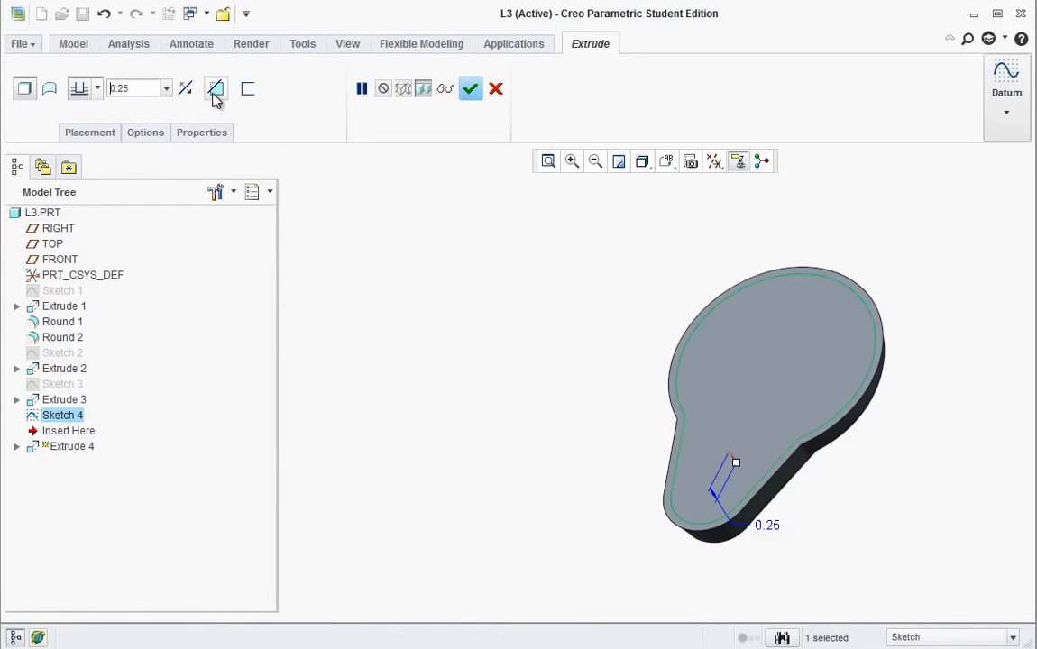
left_click(216, 90)
- Add a 16-degree taper to the pocket cut on the back face
left_click(145, 133)
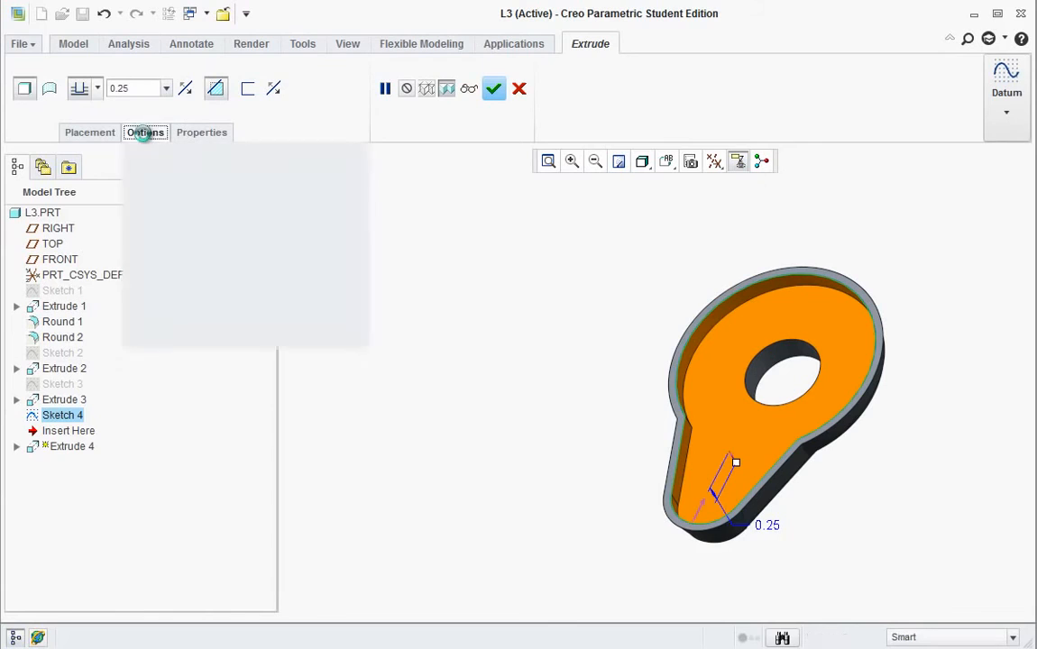
left_click(146, 283)
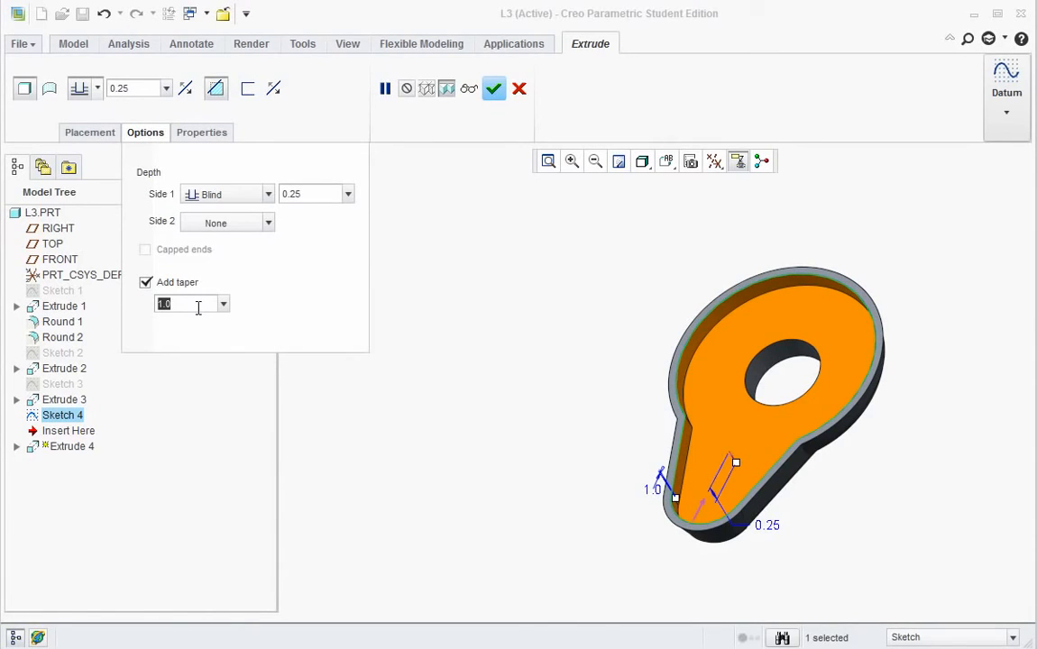
key("BackSpace")
key("Return")
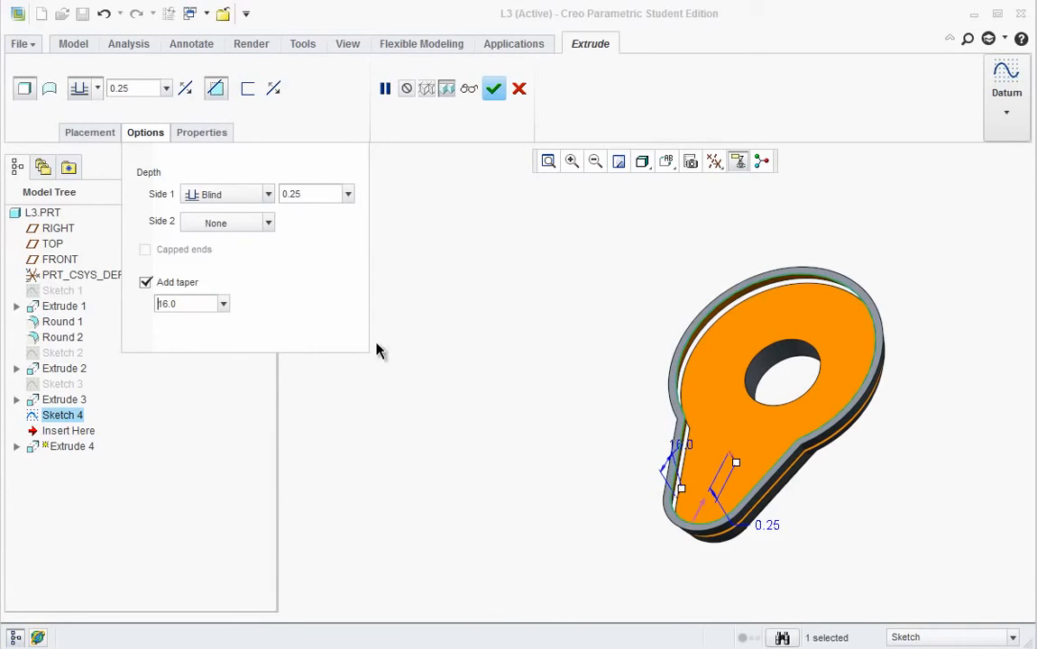
- Reverse the direction of the pocket cut's 16-degree taper so the walls slope inward toward the floor, and complete the cut
scroll(648, 491, "up", 3)
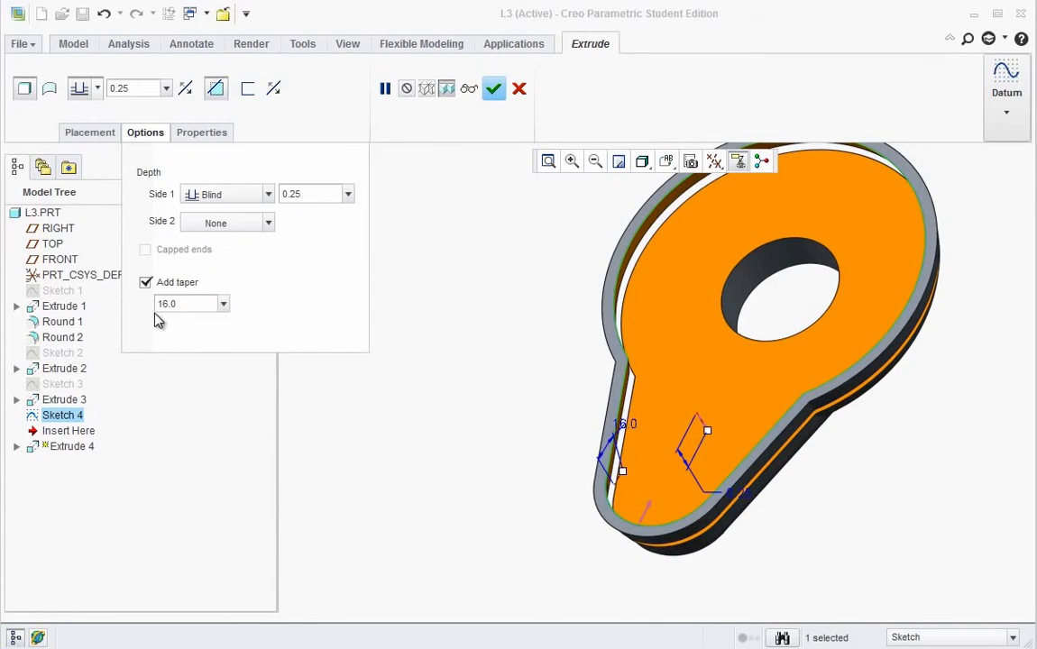
type("-")
key("BackSpace")
key("Return")
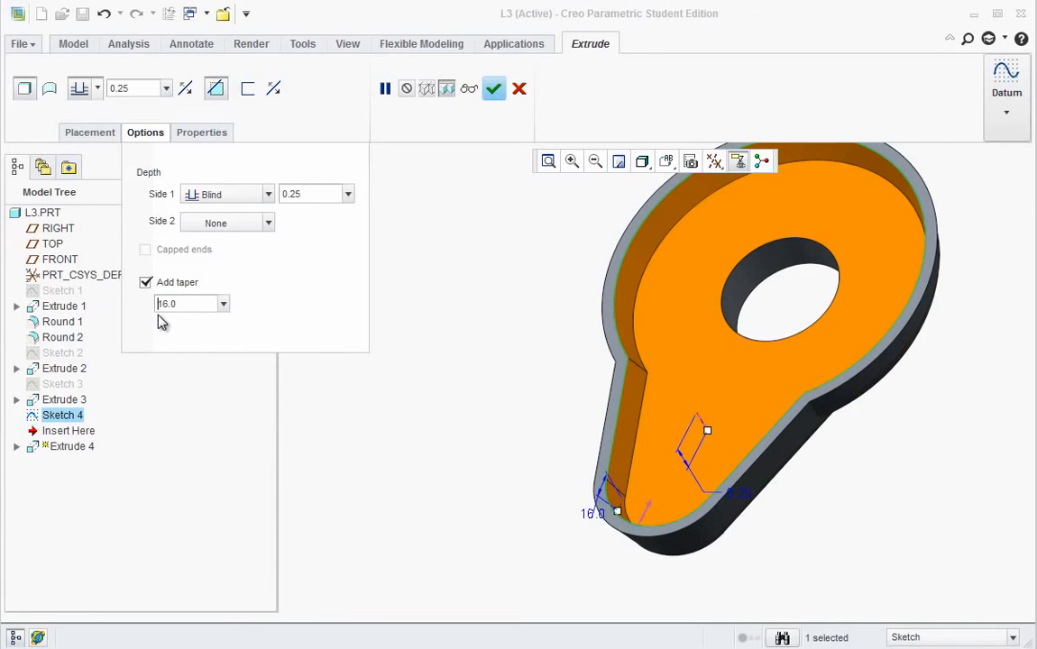
middle_click_drag(587, 449, 624, 416)
scroll(810, 368, "up", 1)
scroll(810, 375, "down", 1)
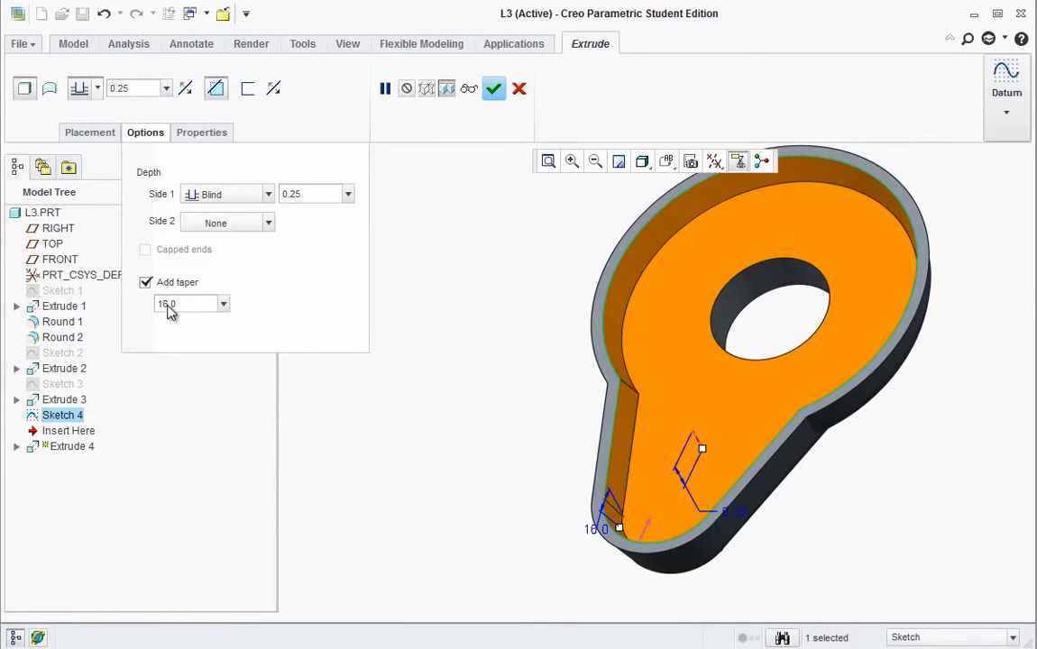
left_click(492, 89)
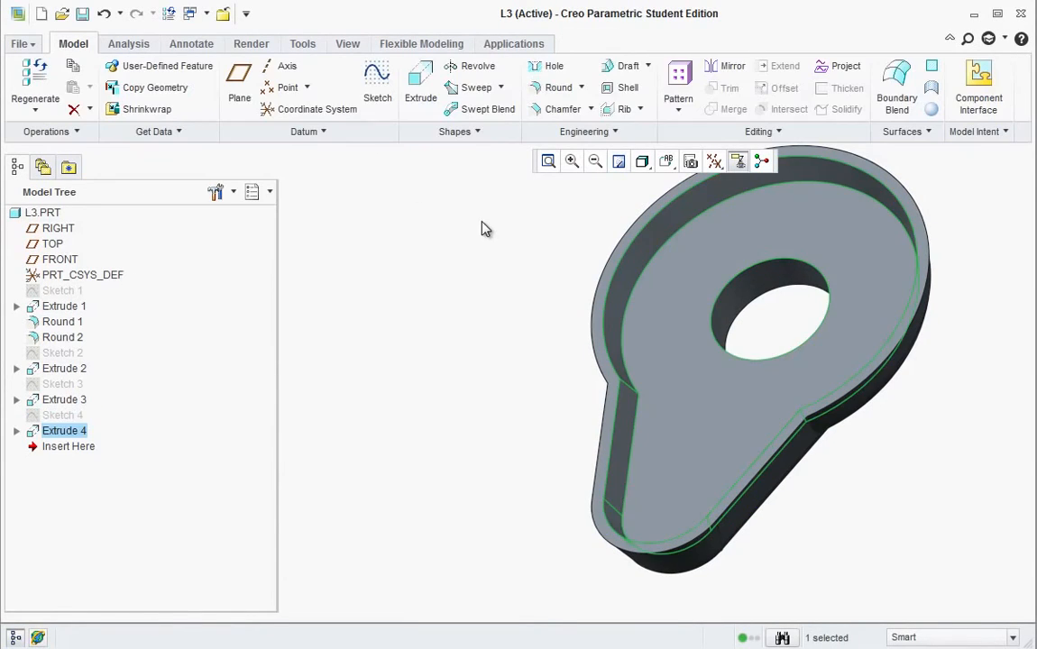
- Apply the dark gold metal appearance from the std-metals.dmt library to the whole part
mouse_move(706, 424)
middle_mouse_down()
mouse_move(799, 323)
mouse_move(732, 266)
mouse_move(747, 227)
middle_mouse_up()
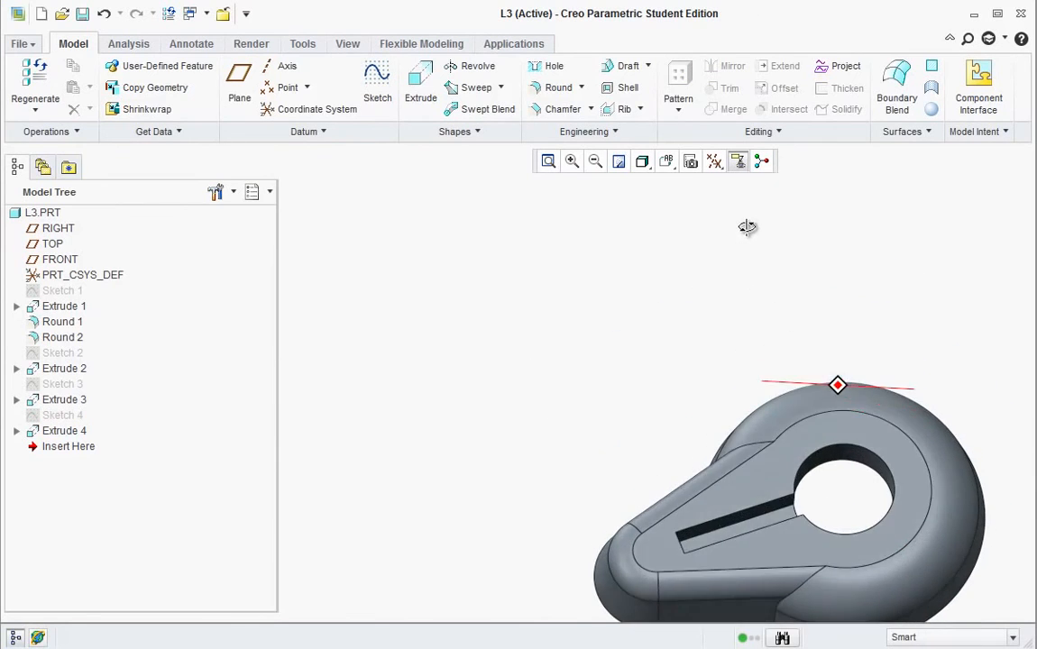
key("ctrl+d")
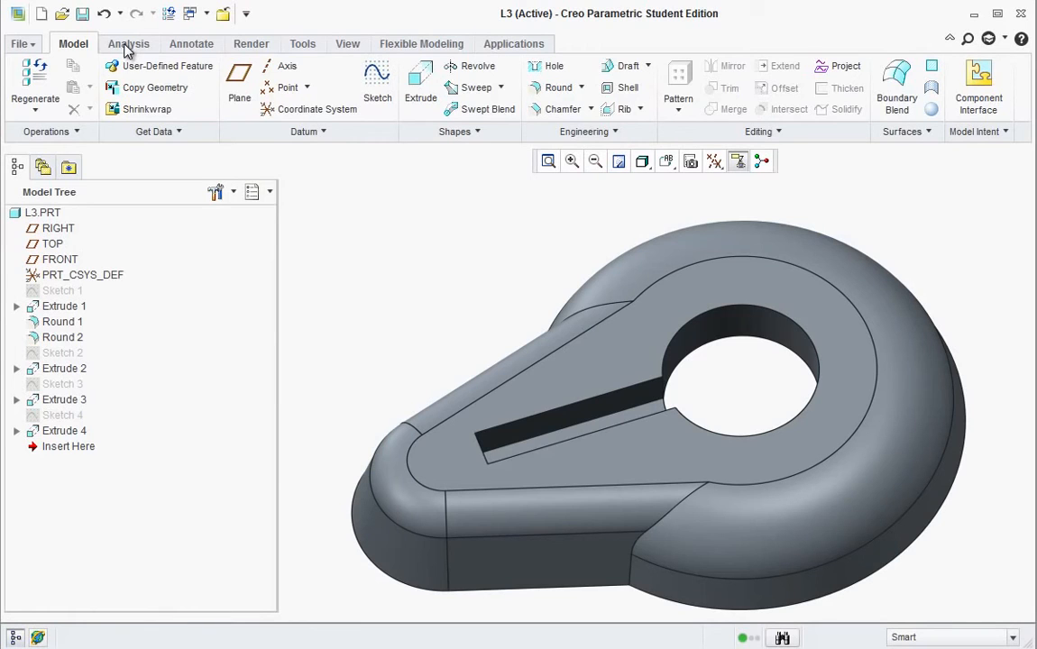
left_click(251, 47)
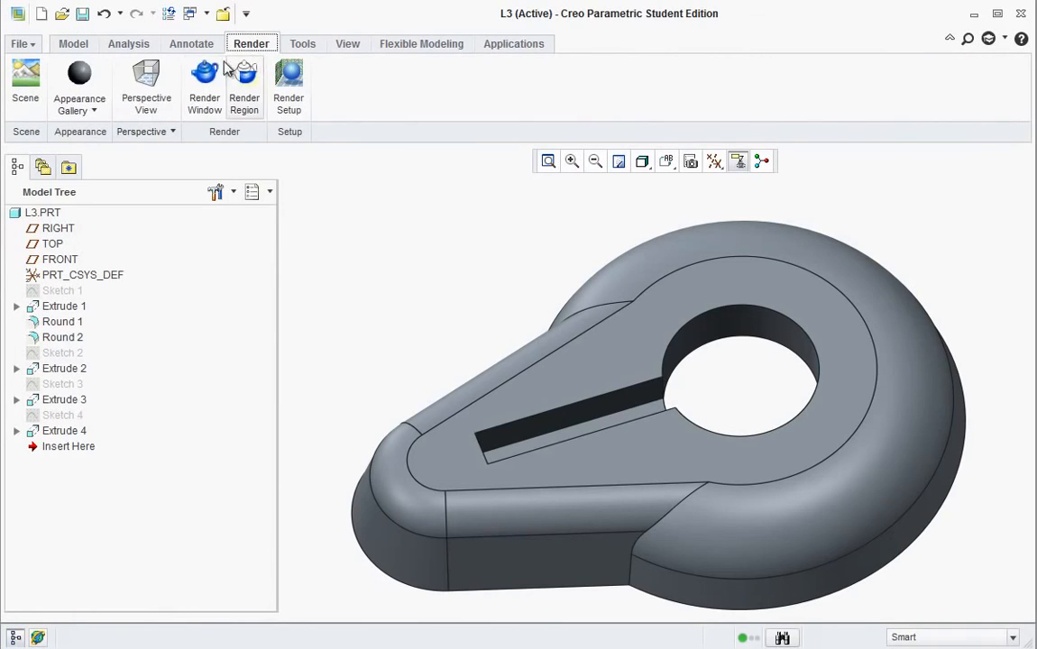
left_click(92, 110)
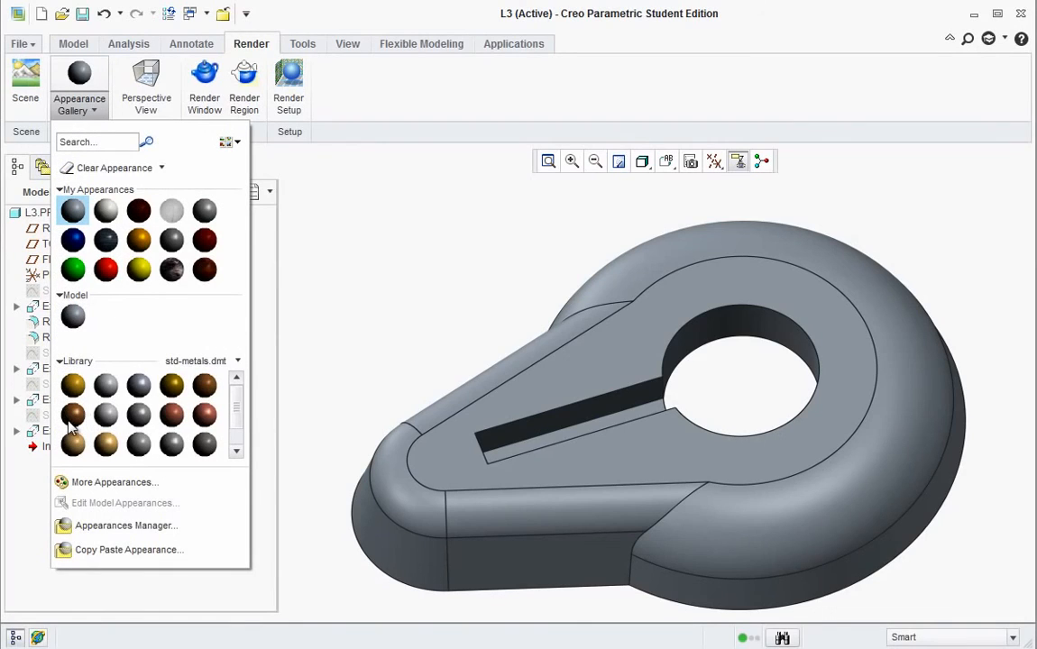
mouse_move(72, 428)
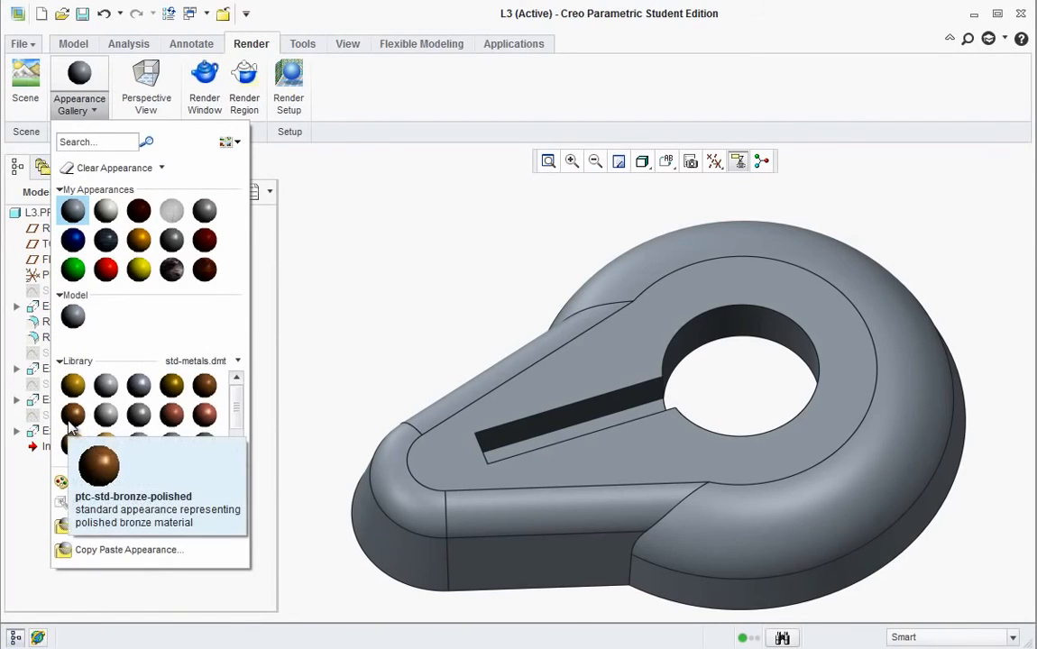
left_click(172, 388)
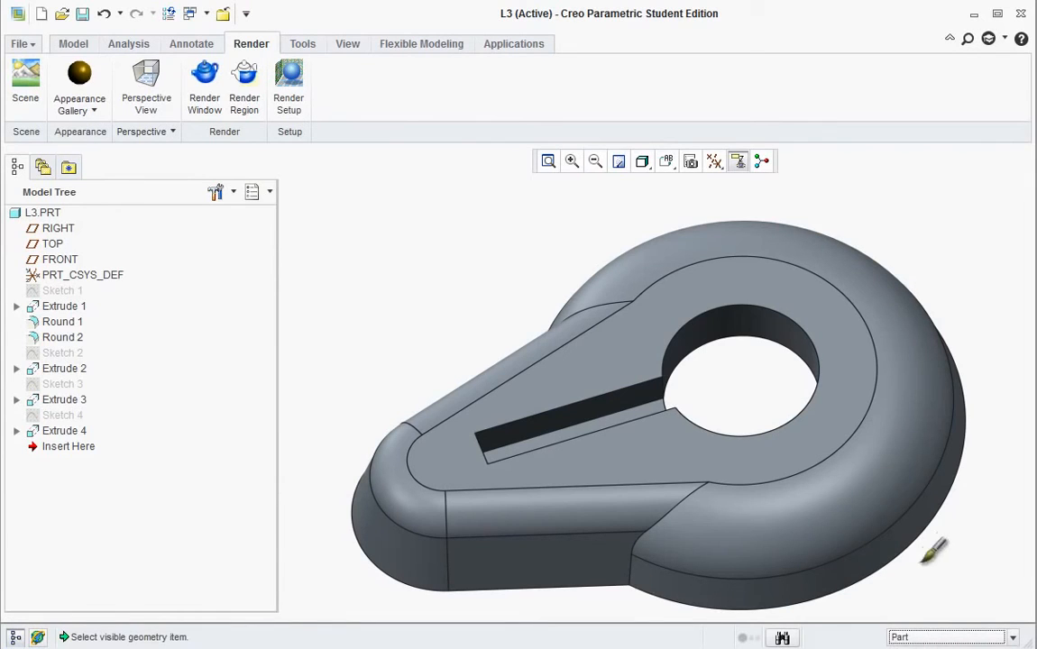
left_click(865, 354)
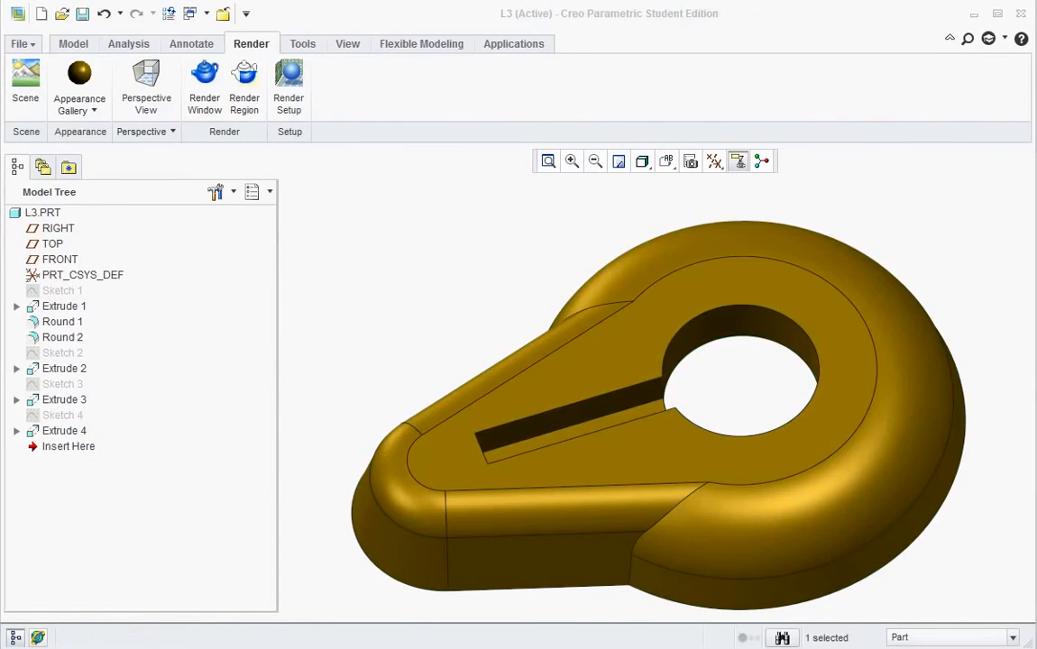
- Start a sketch on the flat front face around the hole and slot, and orient the model to the FRONT view
mouse_move(732, 350)
middle_mouse_down()
mouse_move(739, 384)
mouse_move(707, 352)
mouse_move(743, 326)
mouse_move(725, 412)
middle_mouse_up()
scroll(737, 408, "up", 3)
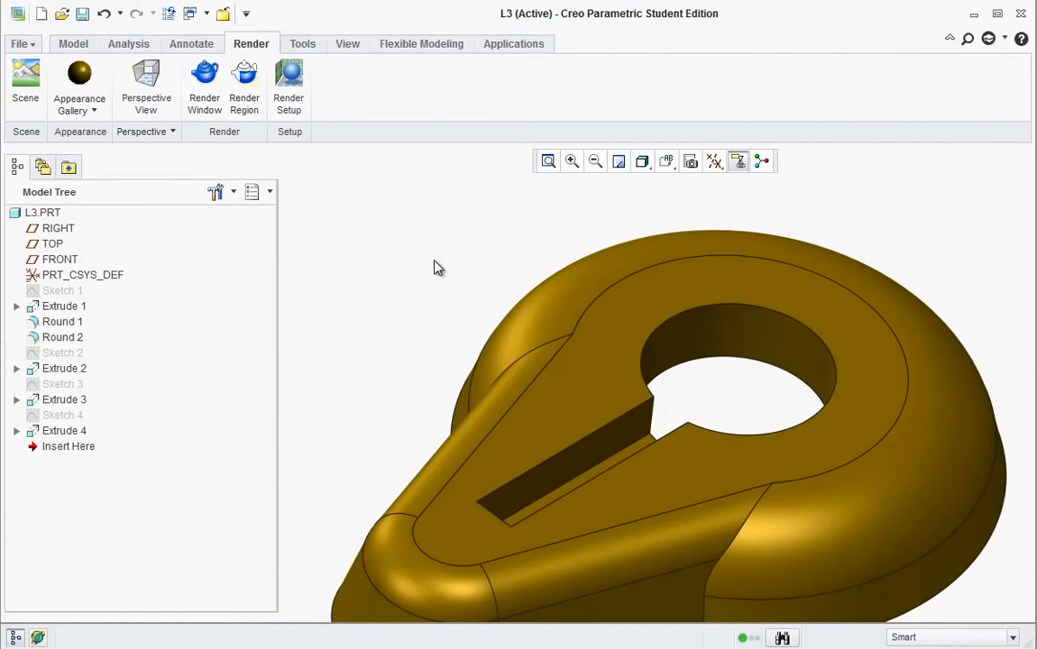
left_click(74, 46)
left_click(376, 90)
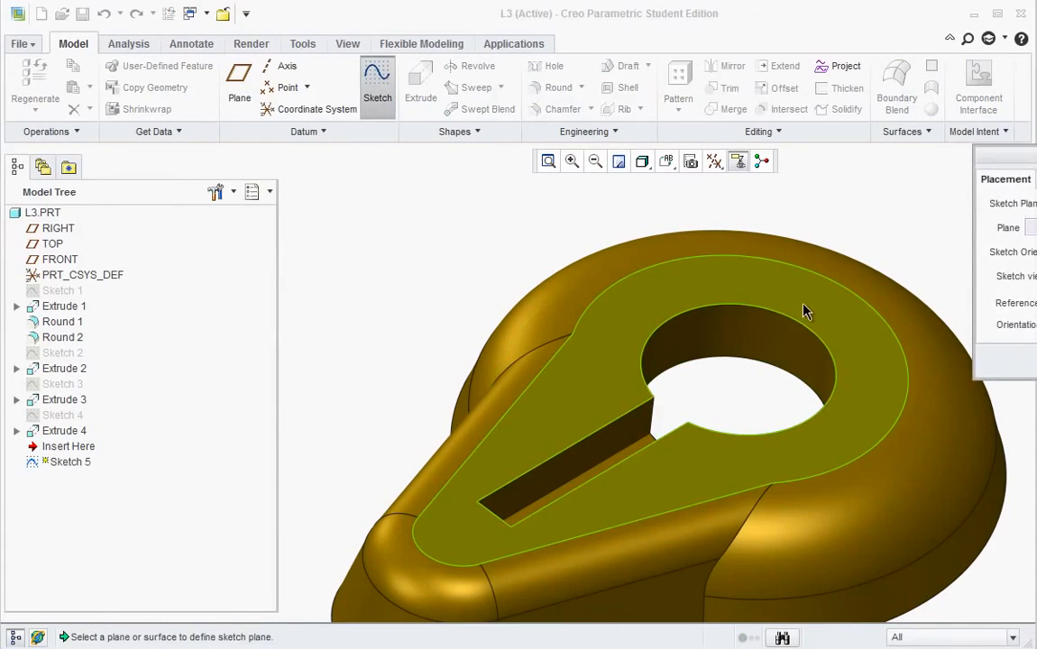
left_click(808, 305)
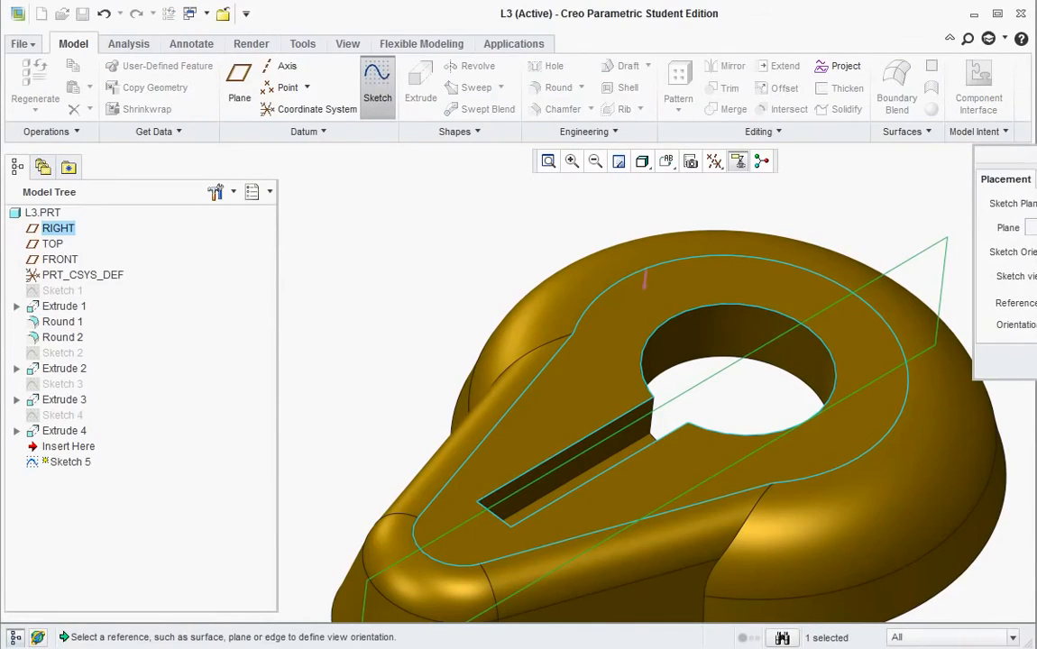
middle_click(793, 294)
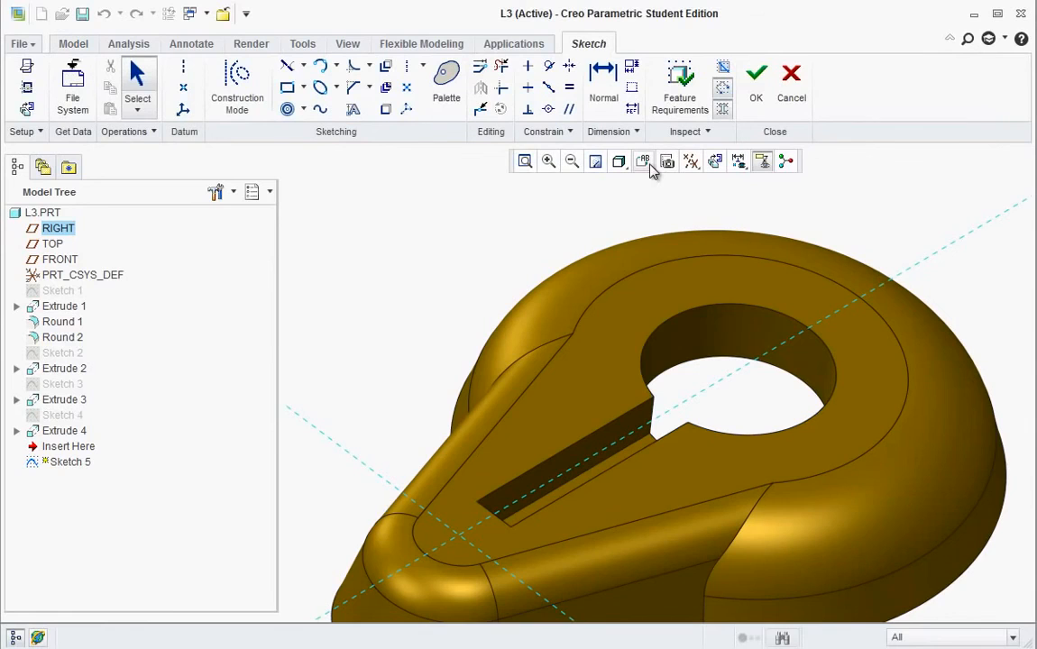
left_click(647, 165)
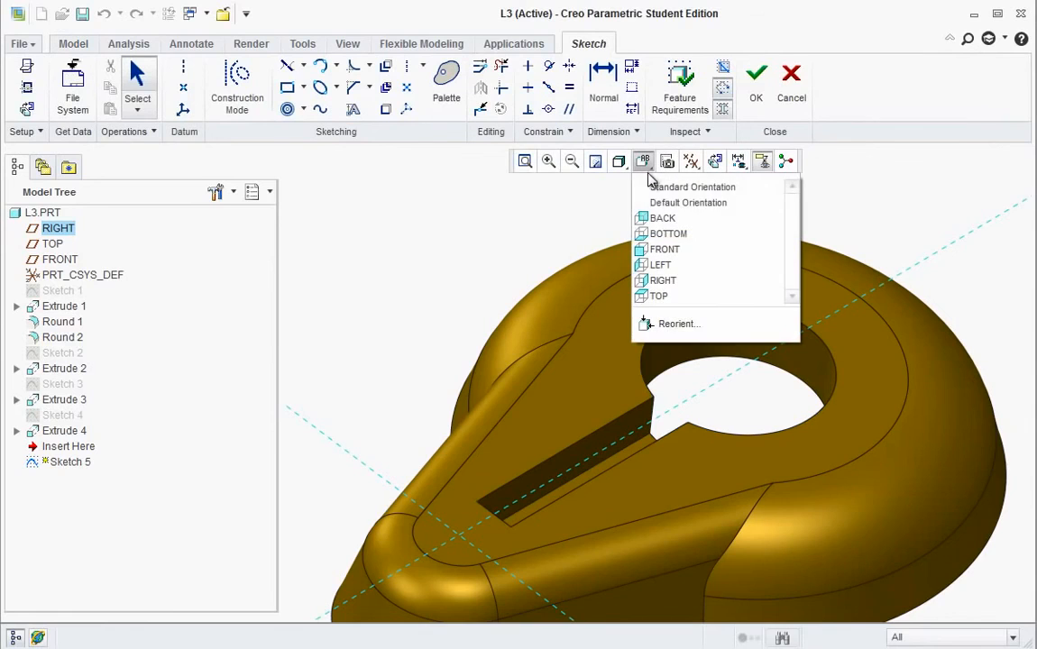
left_click(658, 249)
scroll(667, 306, "down", 5)
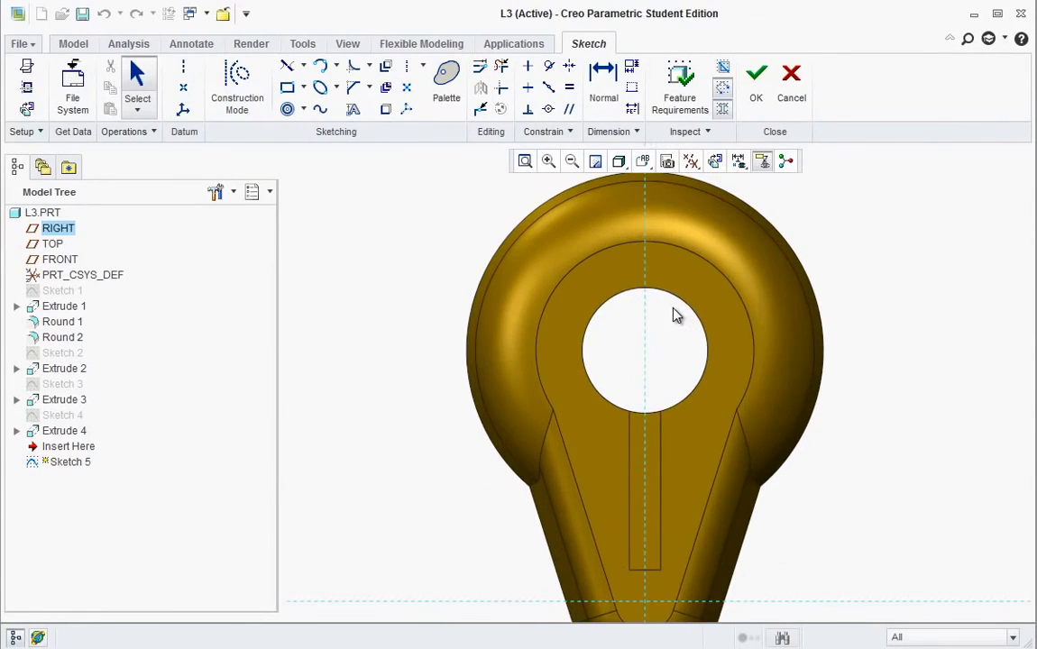
scroll(654, 287, "down", 3)
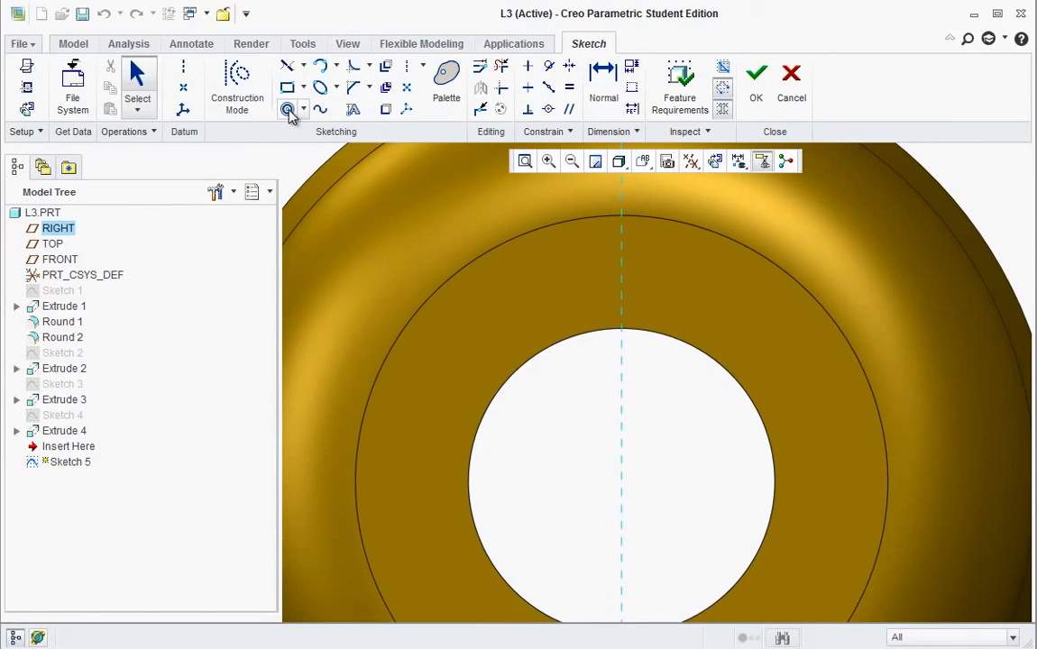
- Sketch a circle concentric with the through hole and slightly larger than it
left_click(338, 70)
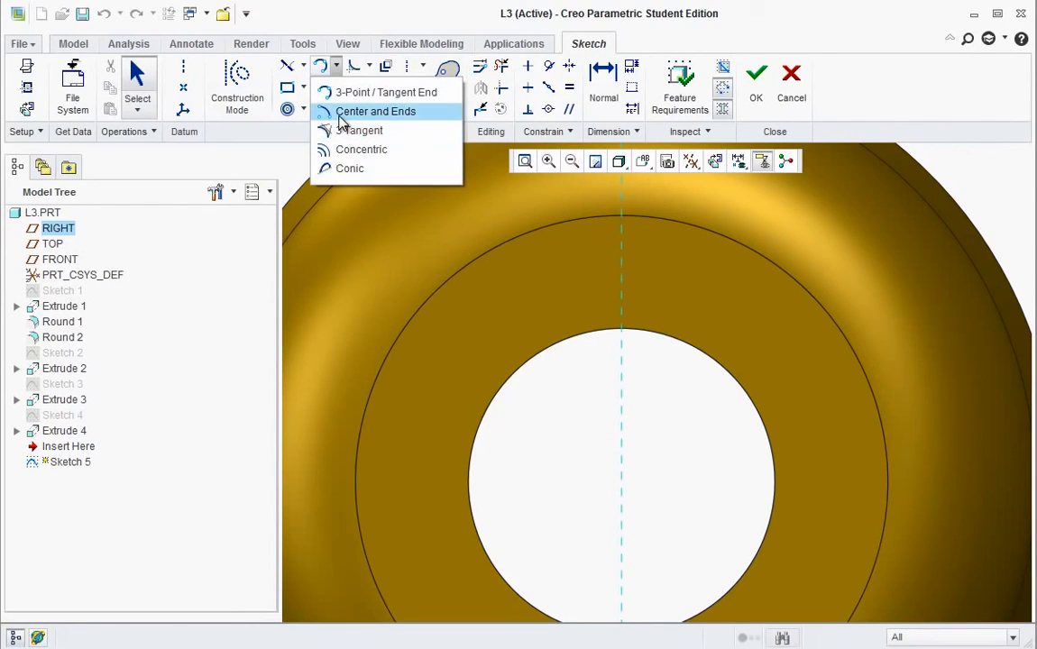
left_click(361, 112)
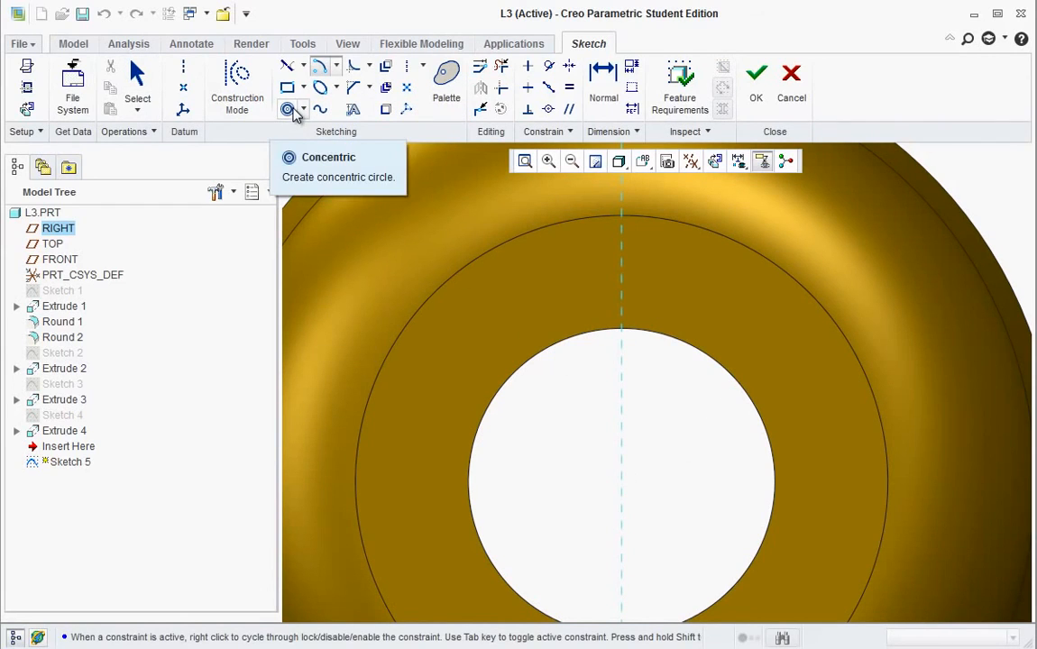
left_click(288, 110)
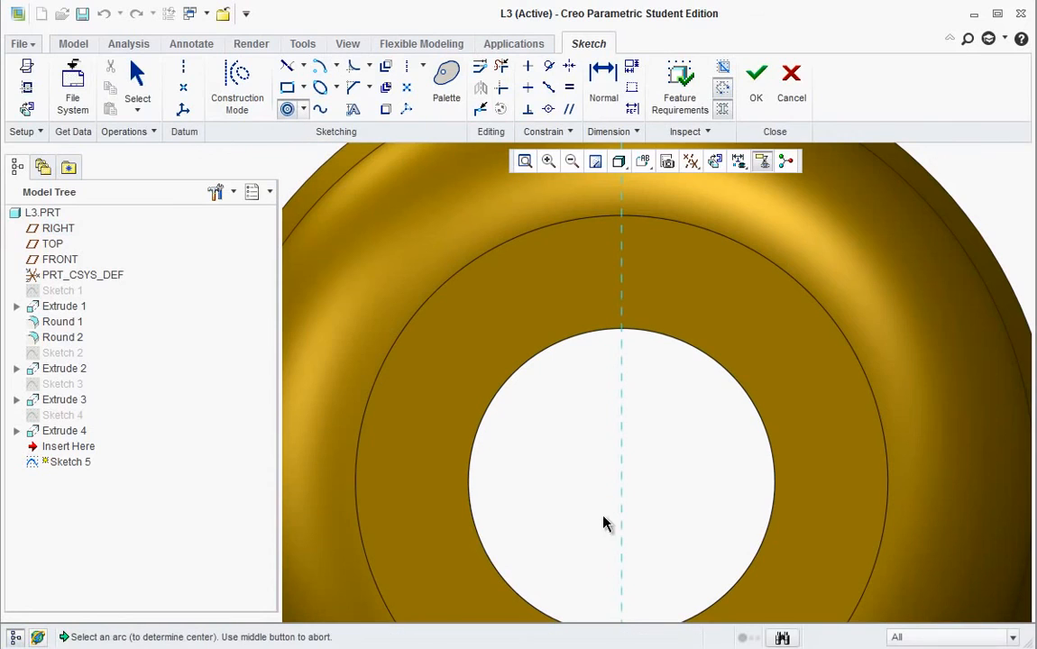
left_click(737, 386)
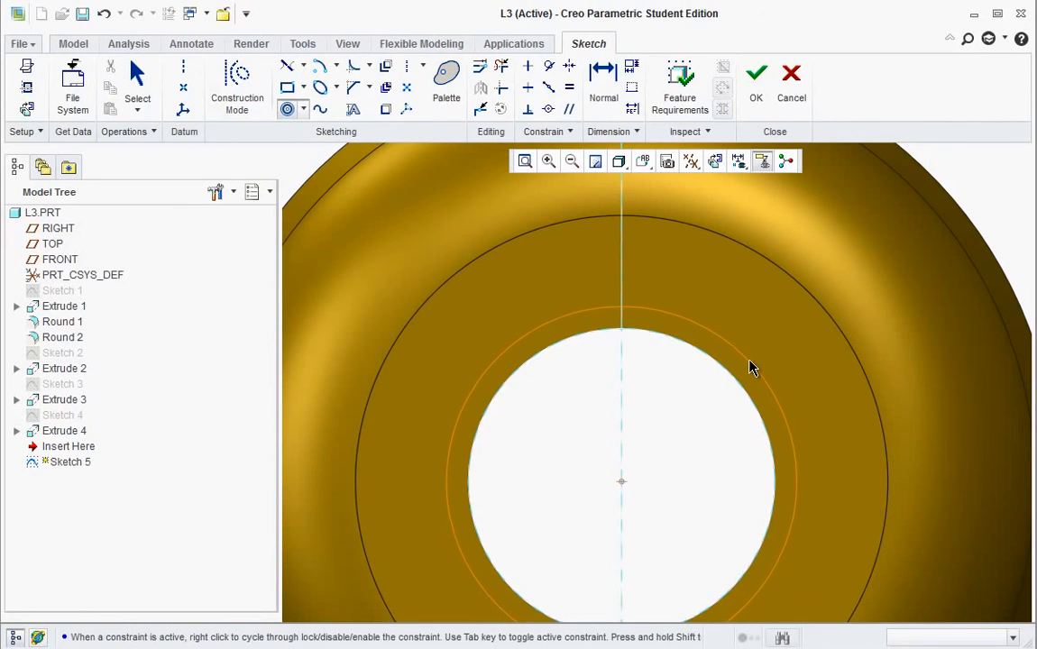
left_click(751, 366)
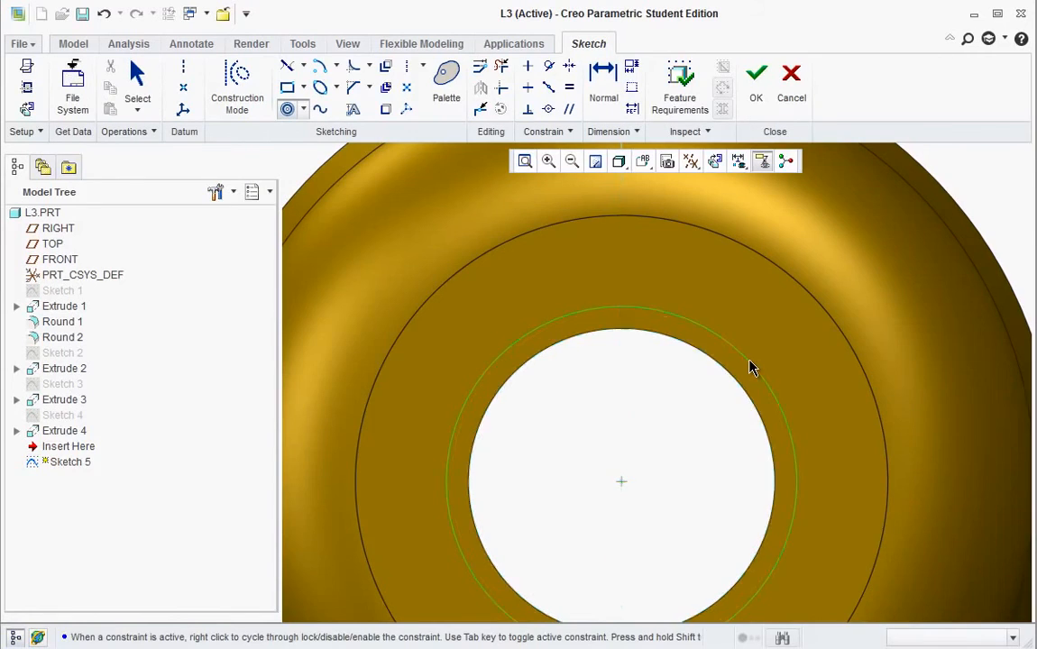
middle_click(705, 429)
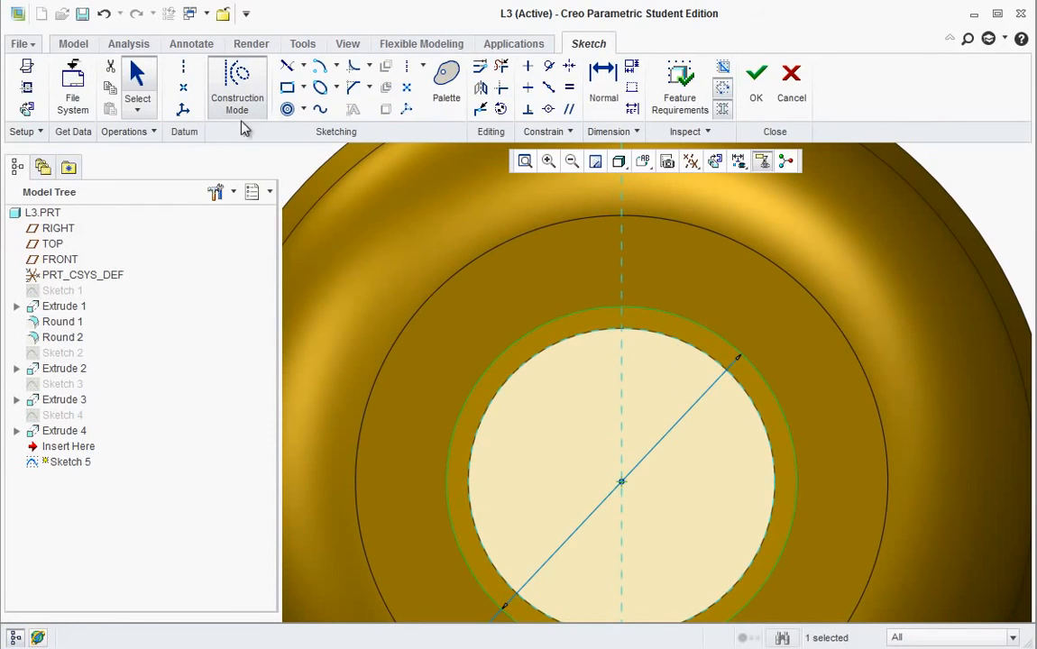
- Convert the concentric circle around the hole to construction geometry
left_click(221, 99)
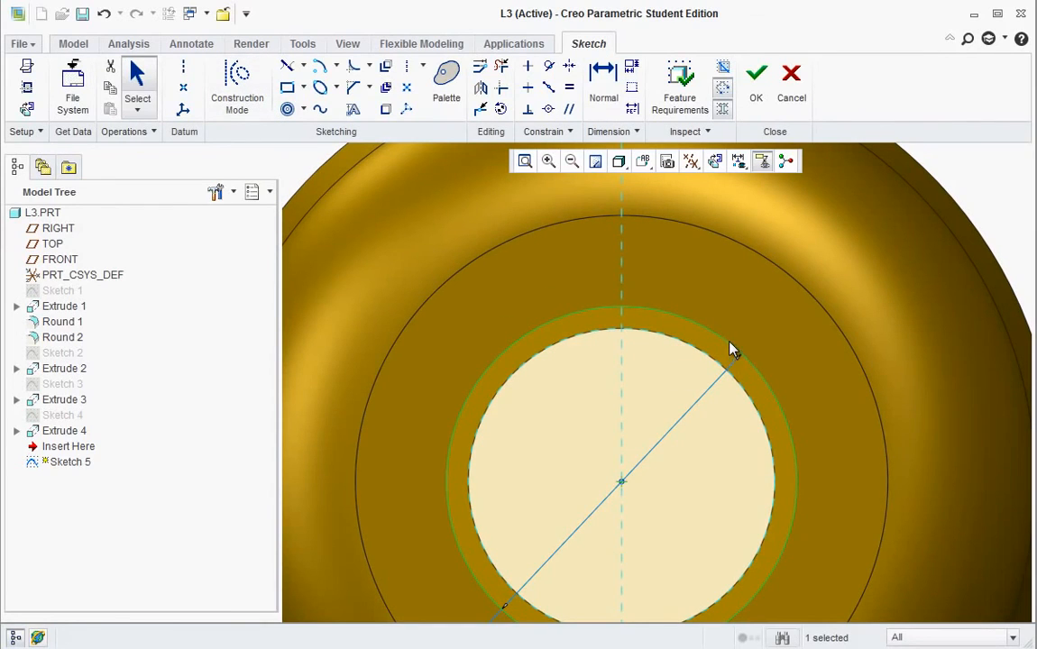
right_click(730, 350)
left_click(748, 490)
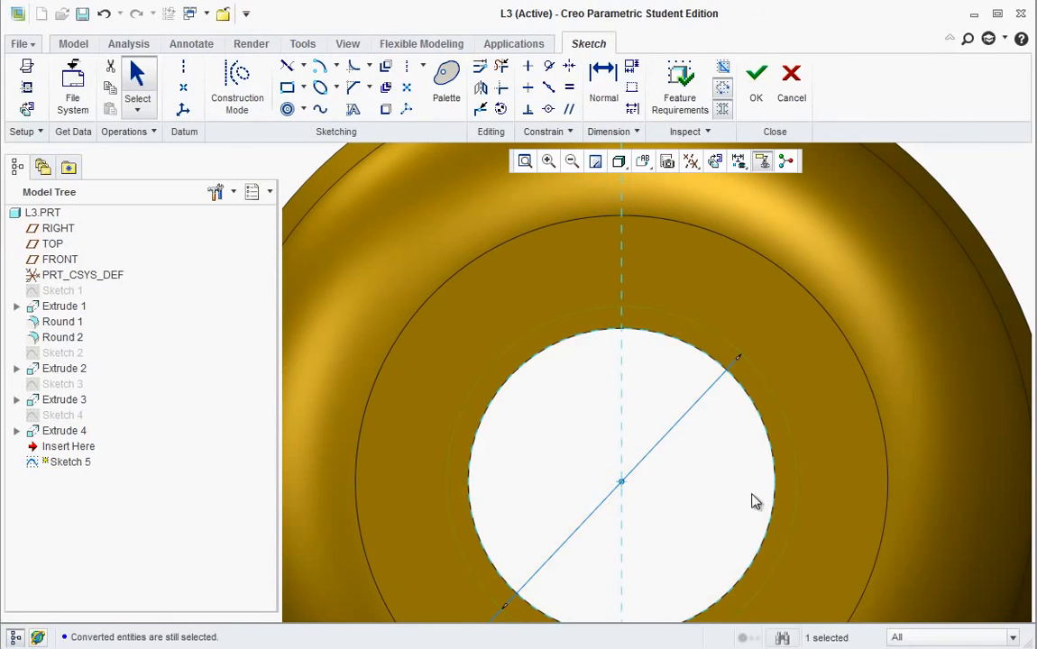
left_click(681, 327)
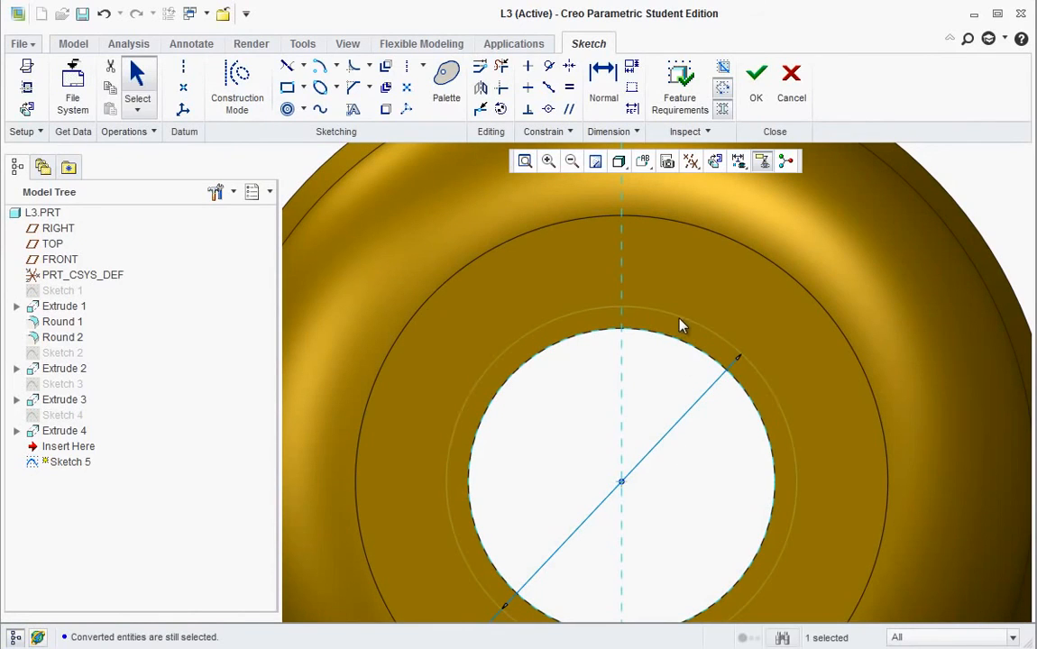
- Add the sketch text "ECC CORP." with its height line starting on the construction circle at the upper left of the hole
left_click(360, 114)
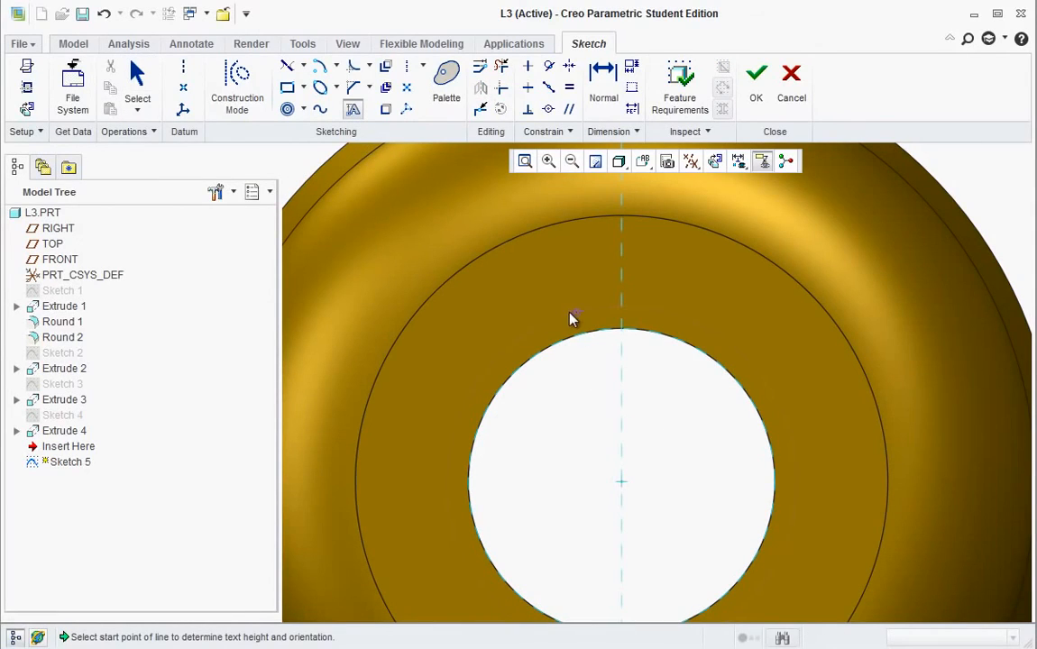
left_click(524, 342)
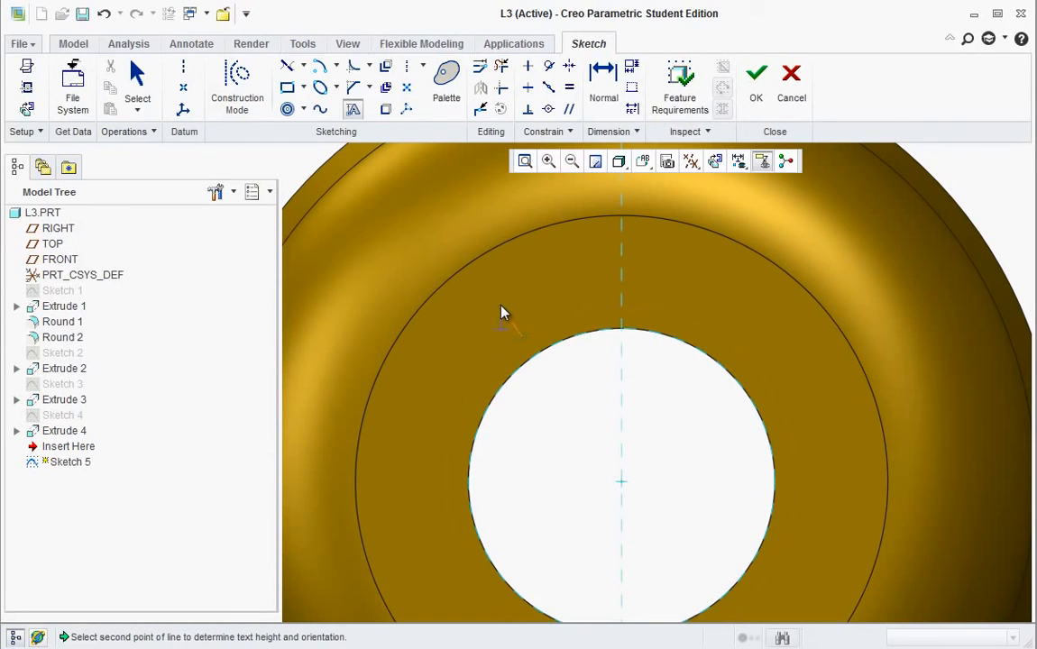
left_click(498, 304)
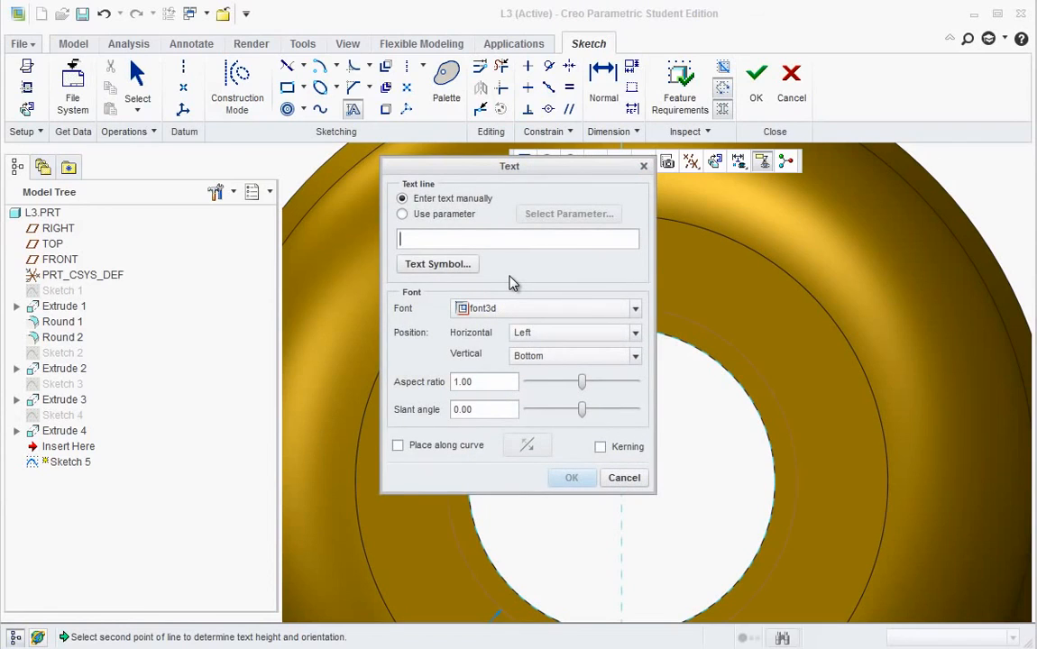
type("ECC")
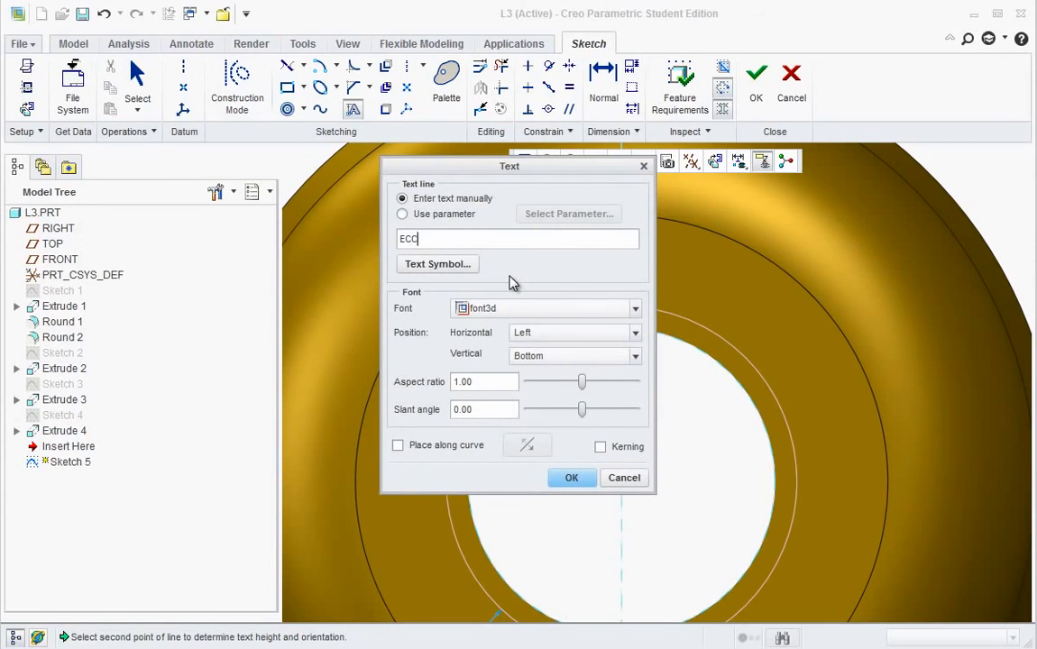
type(" CORP.")
mouse_move(532, 171)
left_mouse_down()
mouse_move(341, 180)
mouse_move(278, 164)
mouse_move(279, 149)
left_mouse_up()
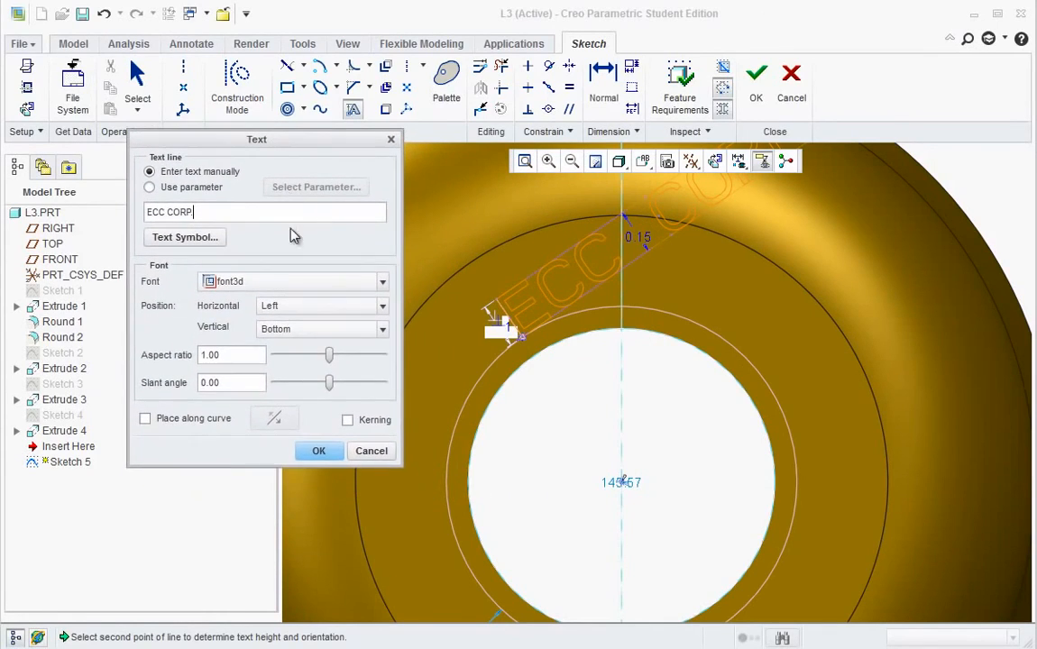
- Place the text along the construction circle and flip it to the outer side of the curve
left_click(146, 420)
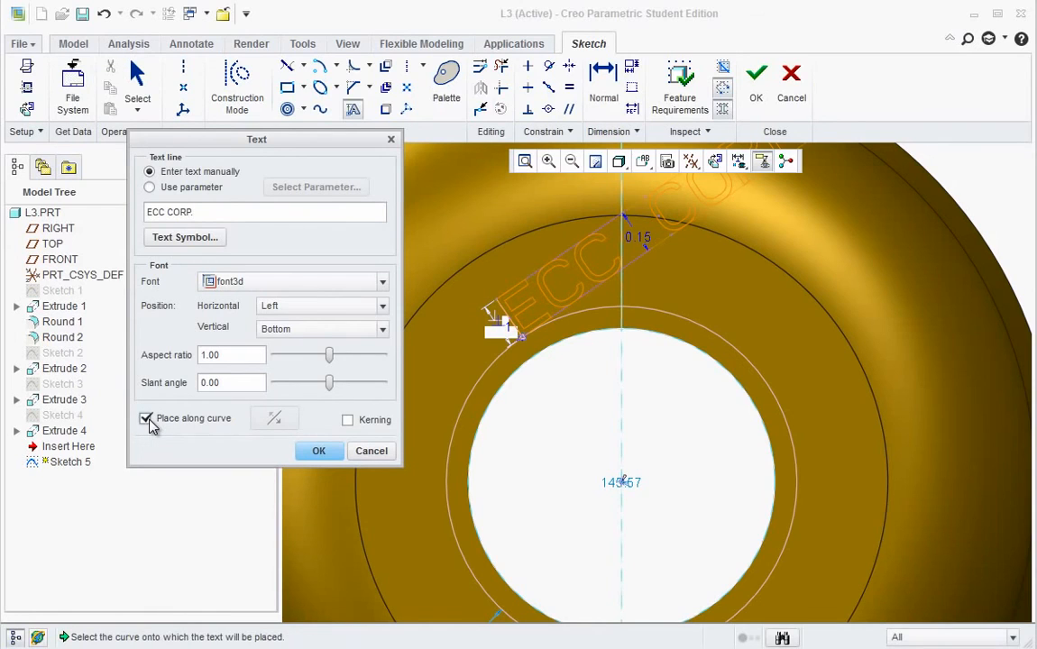
left_click(613, 316)
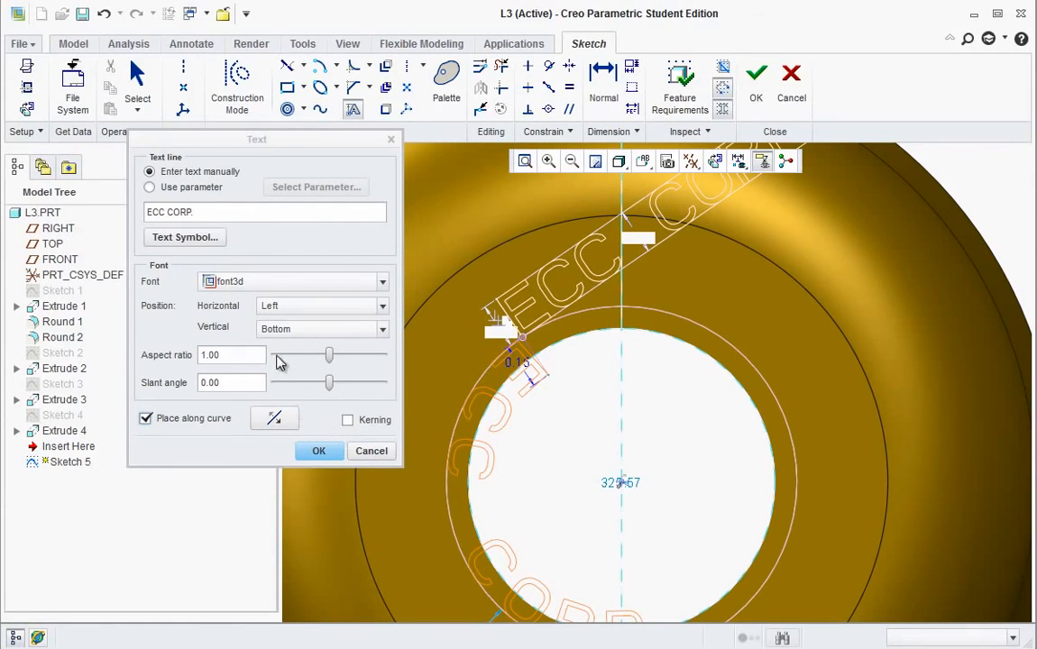
left_click(274, 421)
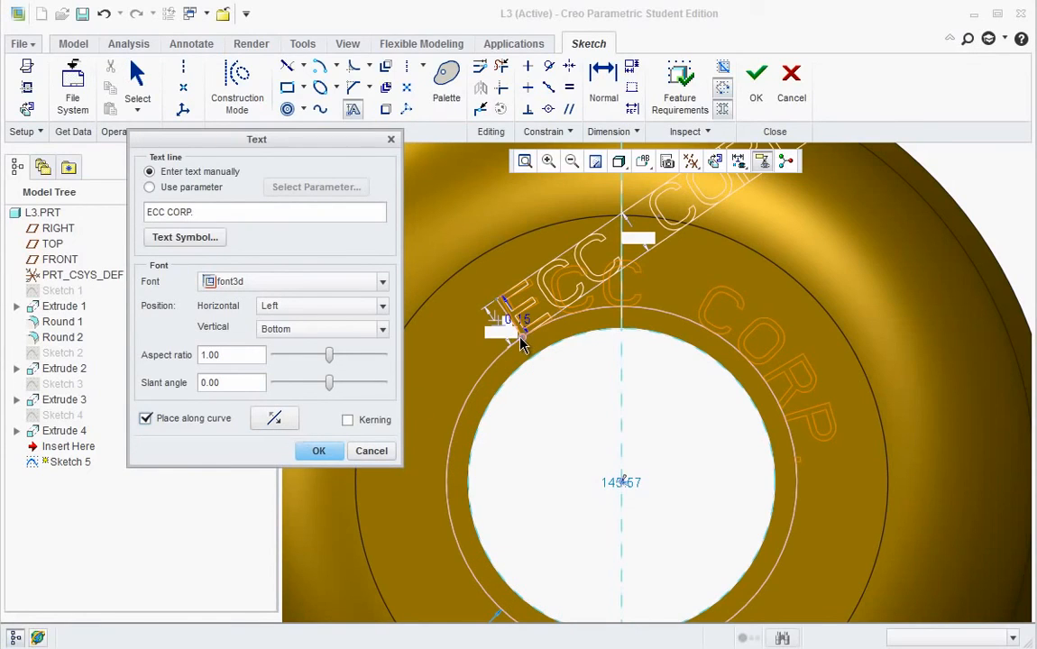
- Accept the "ECC CORP." text placed along the construction circle and end the Text command
left_click(327, 451)
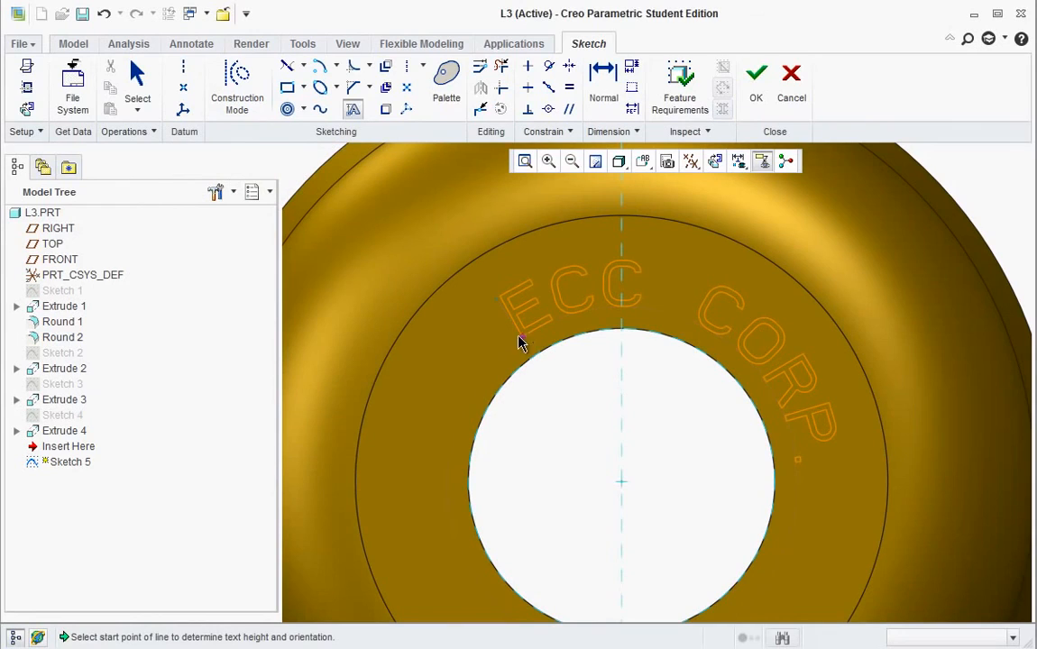
left_click(521, 339)
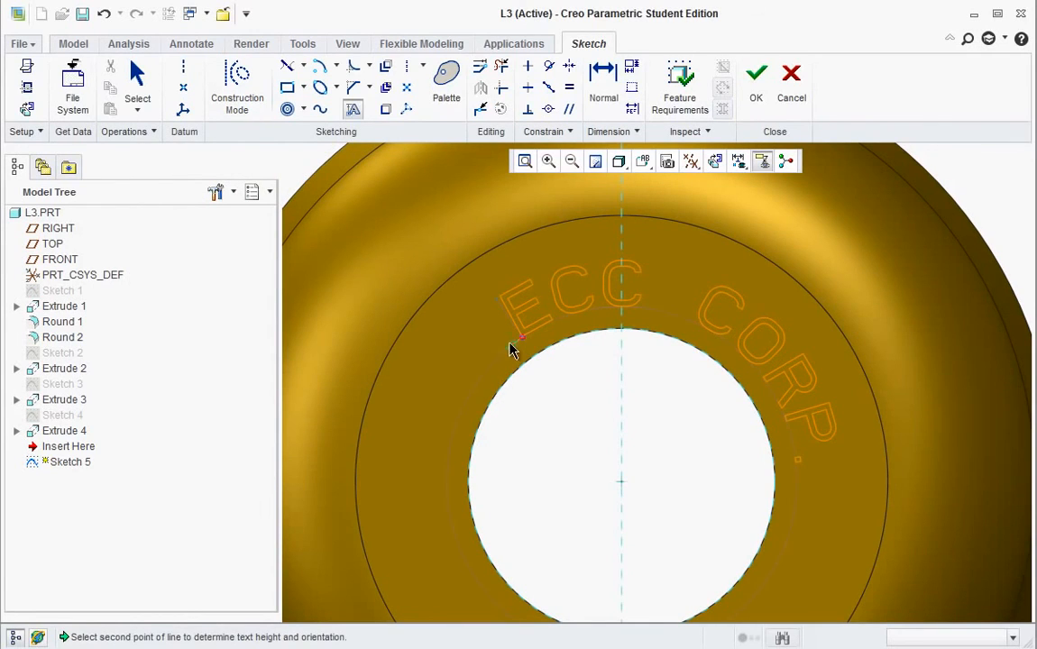
middle_click(478, 377)
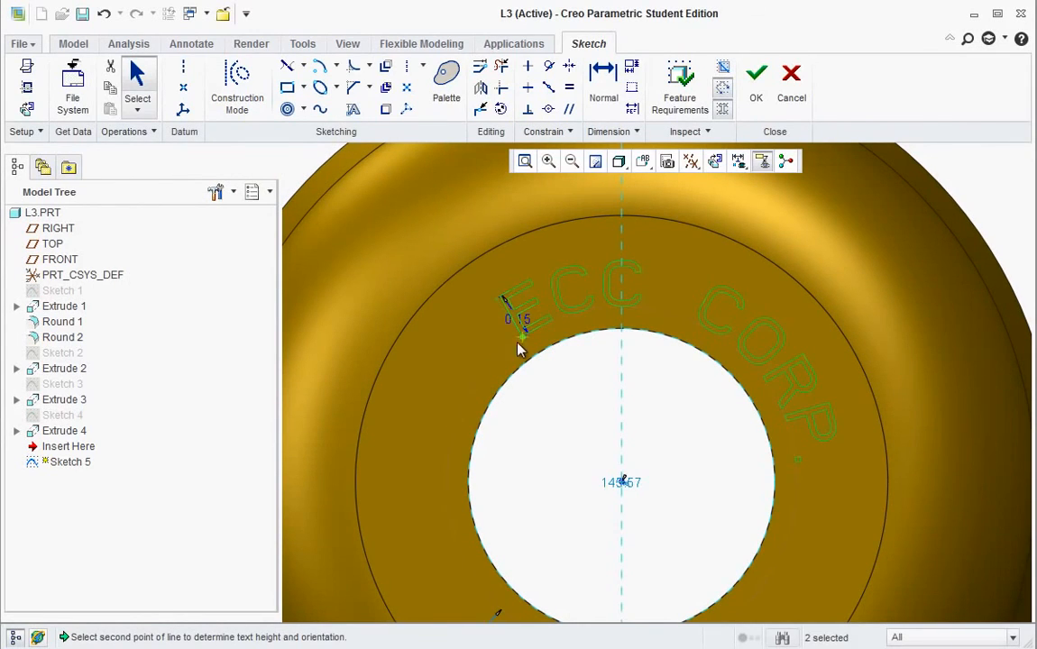
- Edit the curved "ECC CORP." text to an aspect ratio of 0.62 and a slant angle of 10, with kerning enabled
left_click_drag(518, 343, 546, 333)
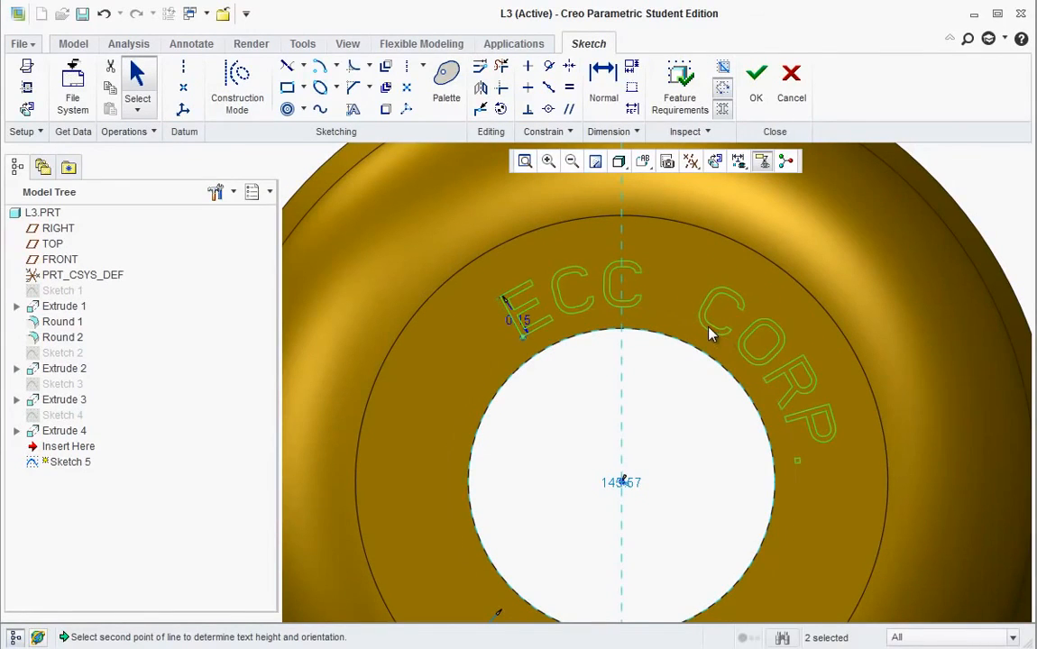
mouse_move(709, 333)
left_mouse_down()
mouse_move(676, 326)
mouse_move(708, 354)
left_mouse_up()
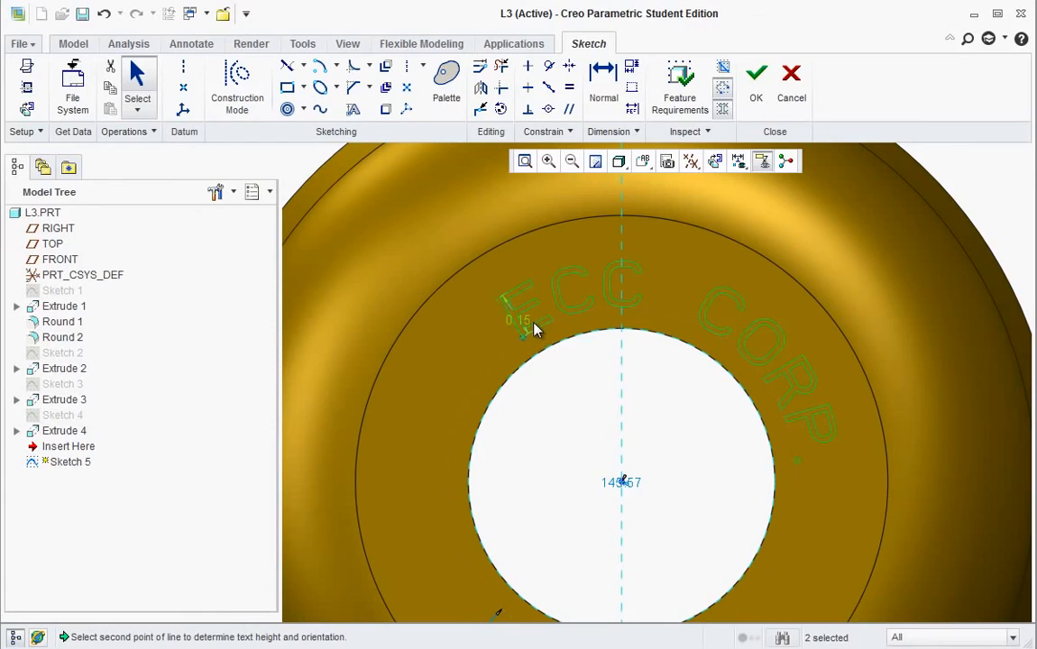
left_click(547, 330)
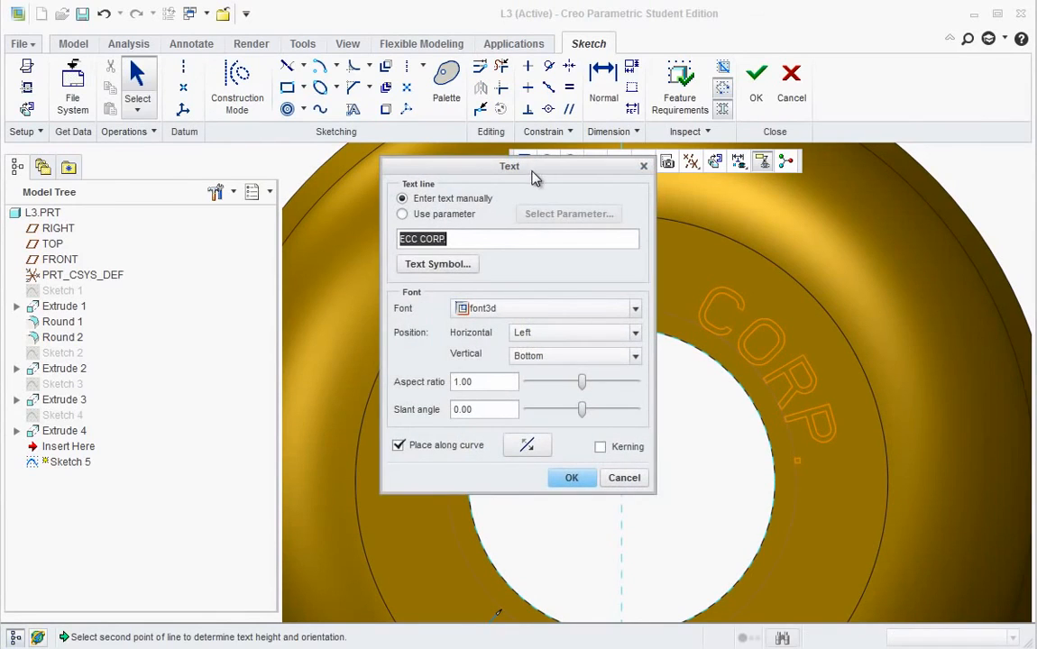
left_click_drag(540, 170, 270, 166)
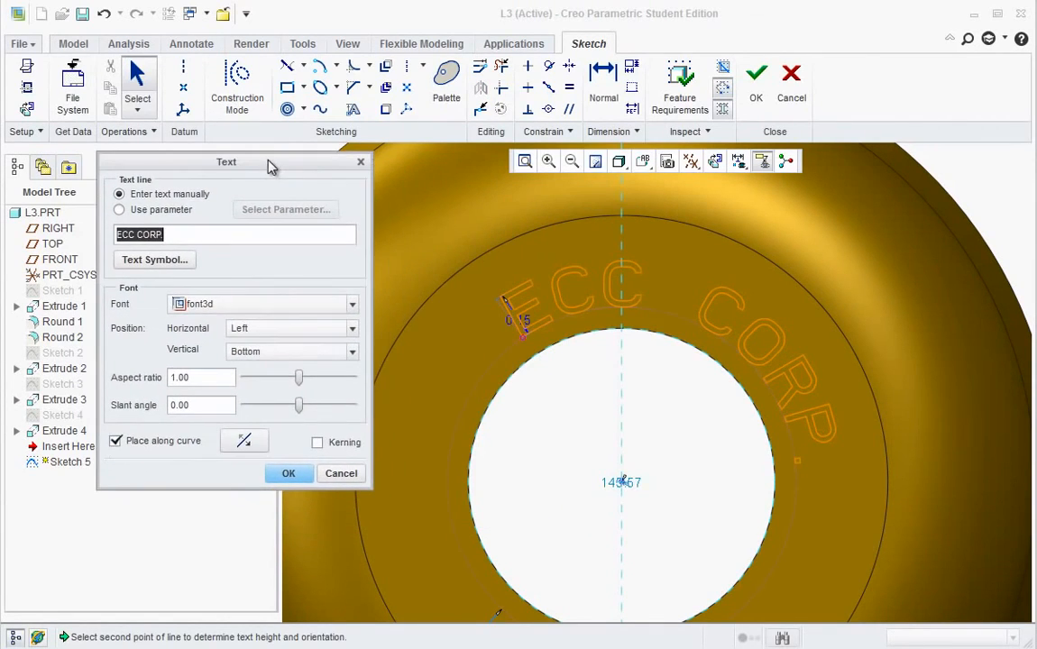
left_click_drag(302, 385, 291, 383)
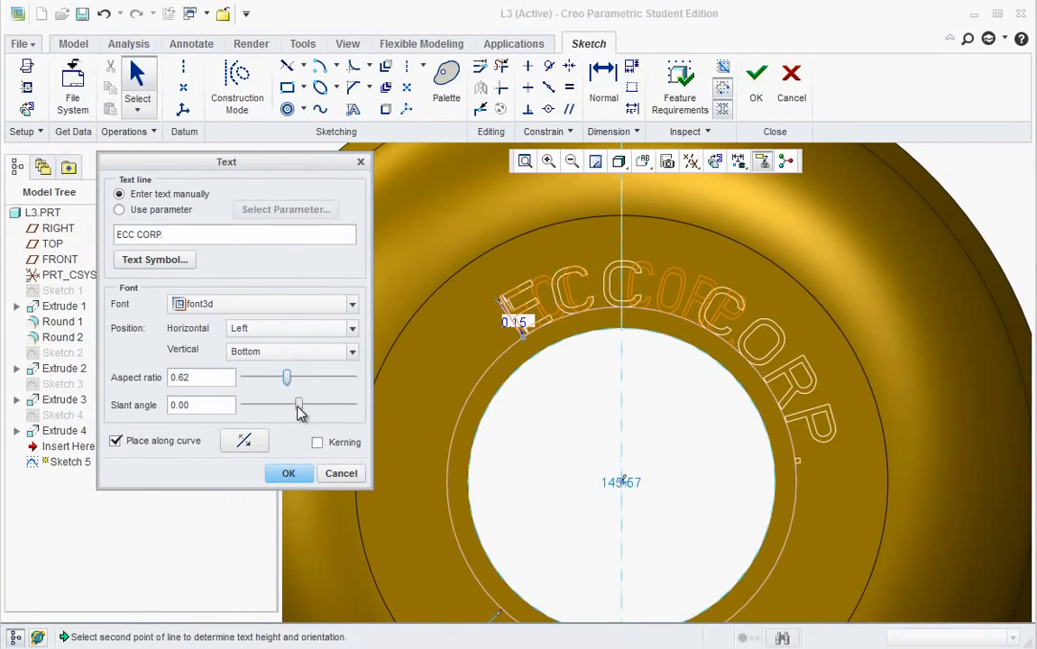
mouse_move(300, 411)
left_mouse_down()
mouse_move(310, 408)
mouse_move(309, 419)
left_mouse_up()
left_click(318, 443)
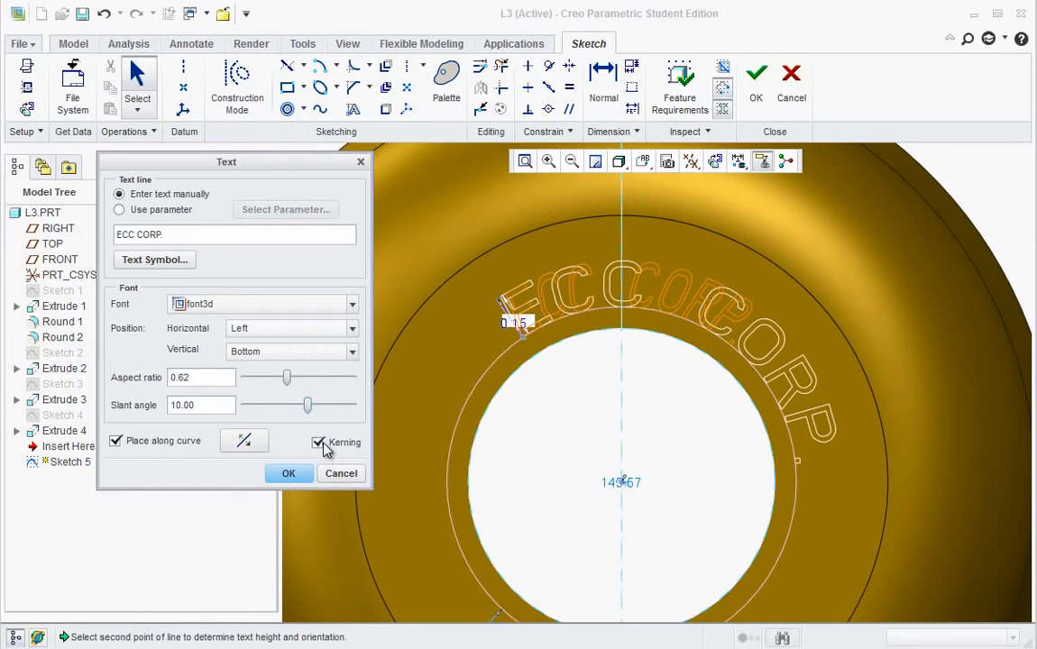
left_click(289, 473)
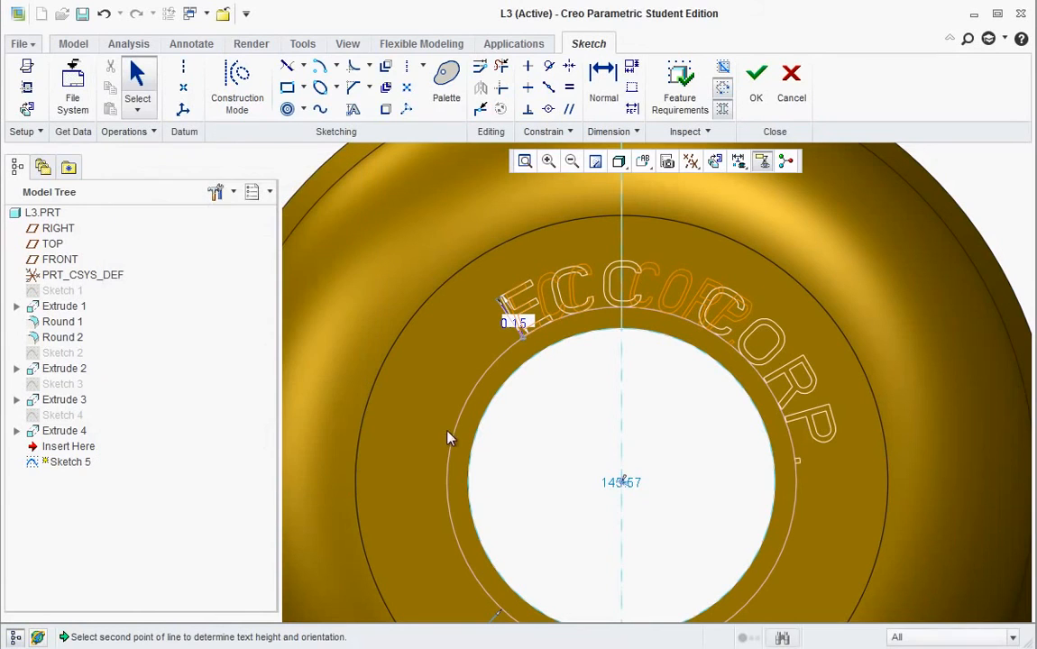
- Finish the text sketch on the part's front face
scroll(555, 417, "down", 3)
scroll(597, 424, "up", 2)
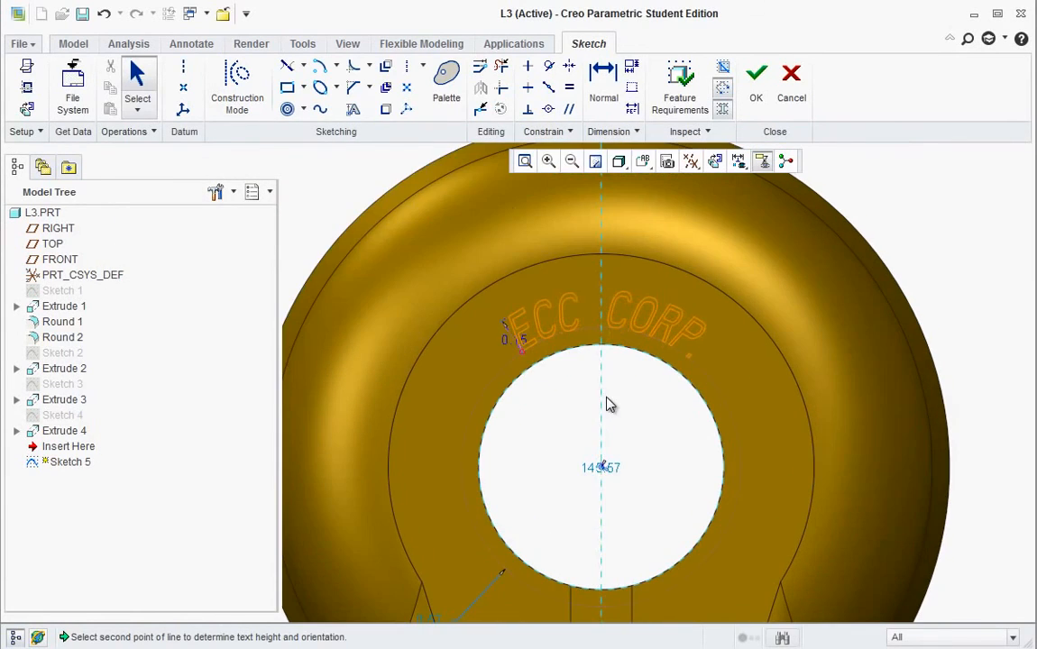
scroll(608, 403, "down", 1)
left_click(25, 43)
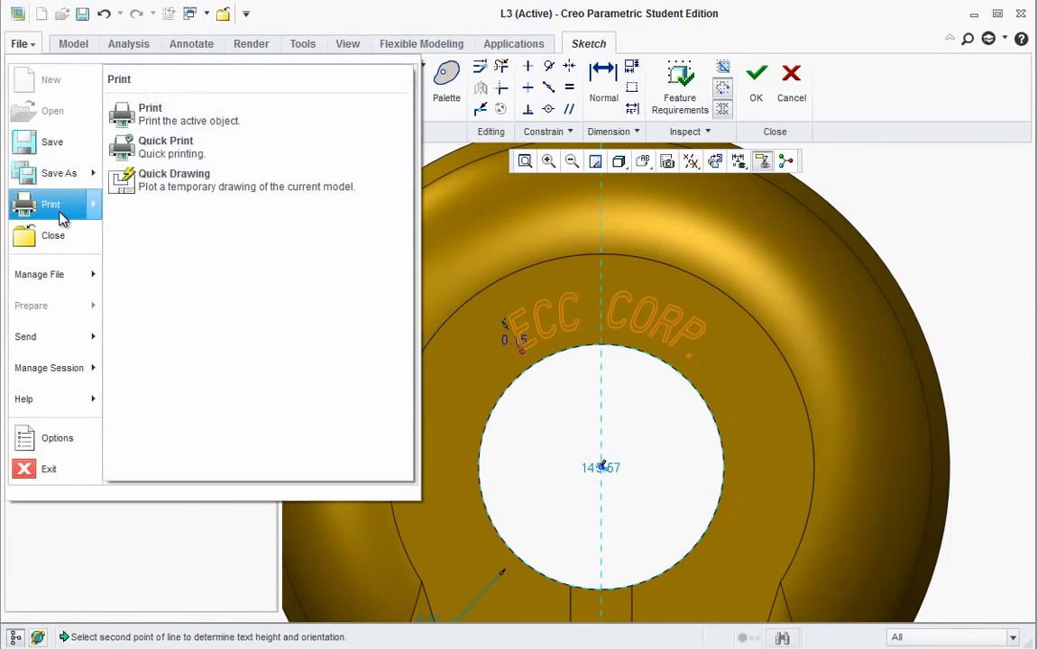
left_click(439, 145)
middle_click_drag(521, 301, 557, 245)
left_click(755, 79)
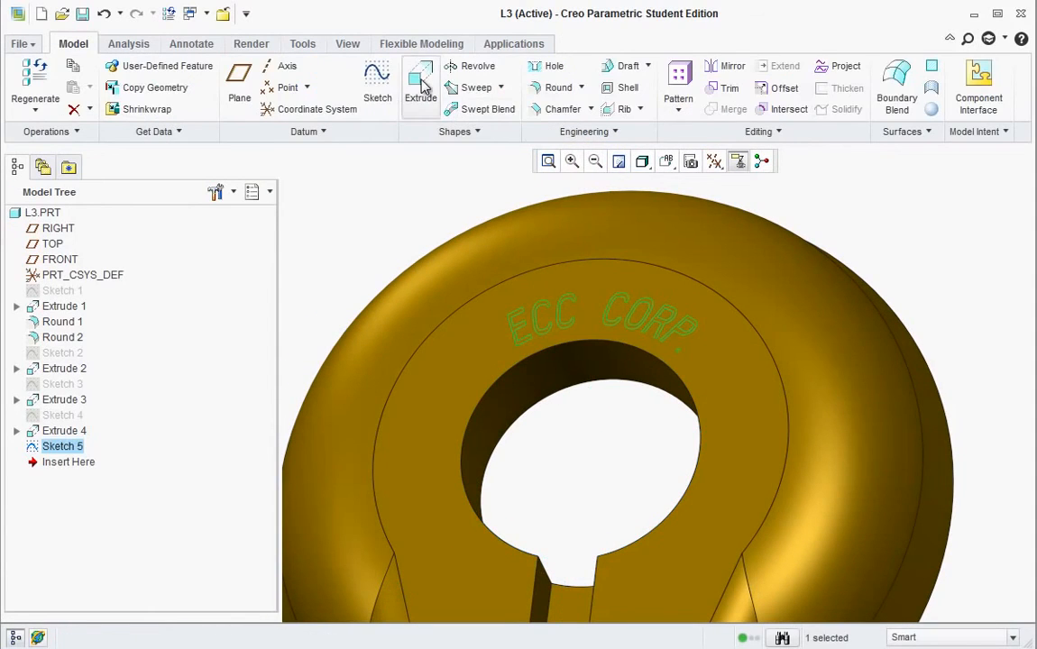
- Extrude the "ECC CORP." text sketch as a material-removing cut about 0.13 deep into the front face
left_click(421, 92)
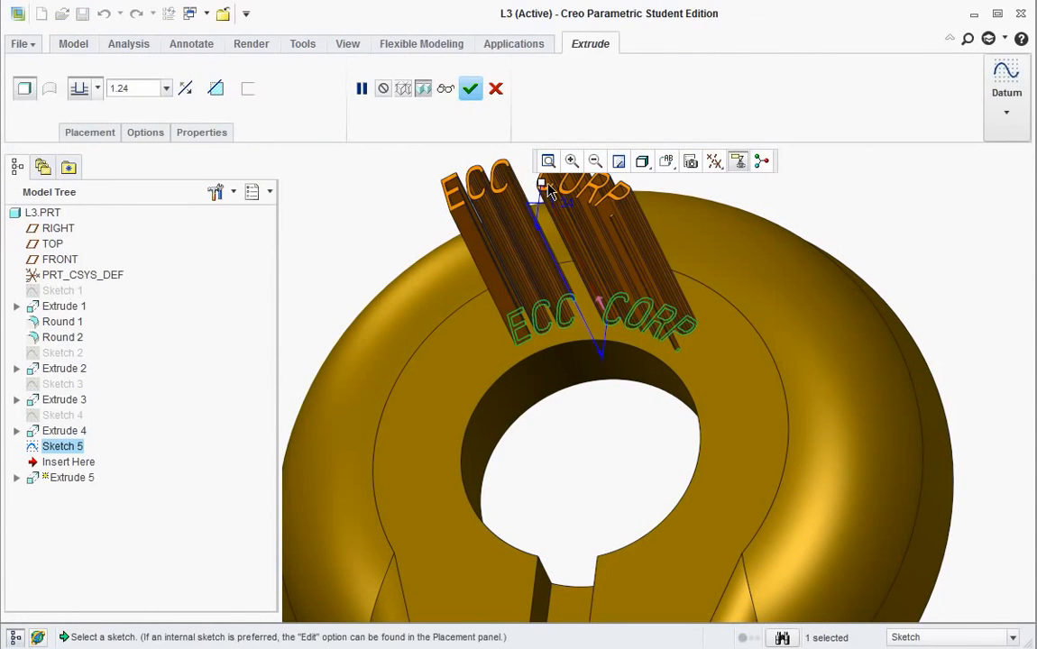
left_click_drag(544, 188, 614, 334)
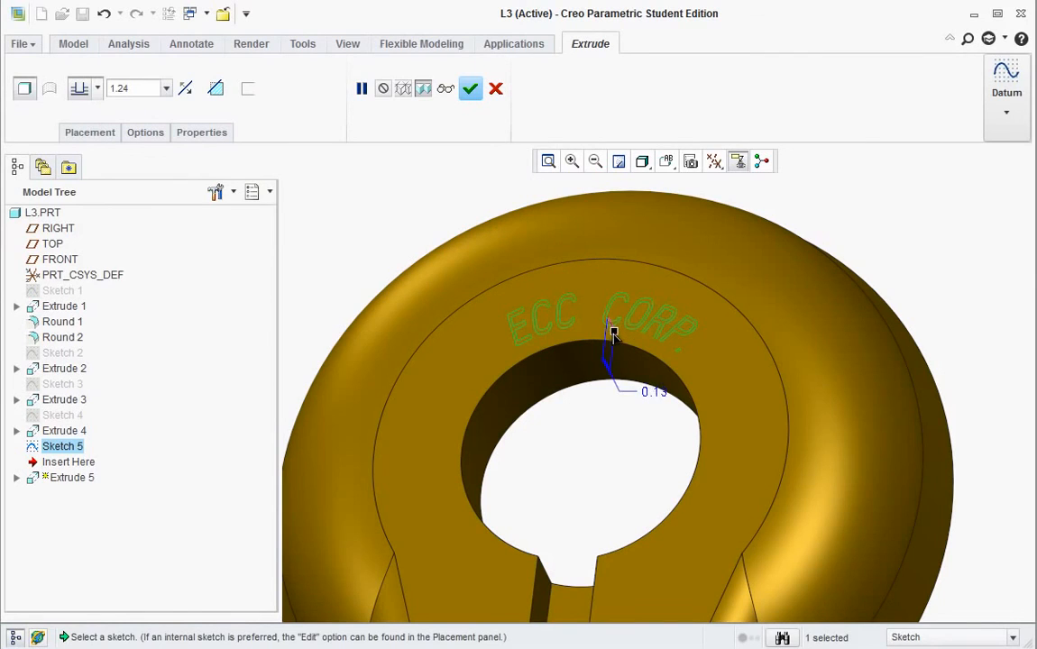
double_click(656, 391)
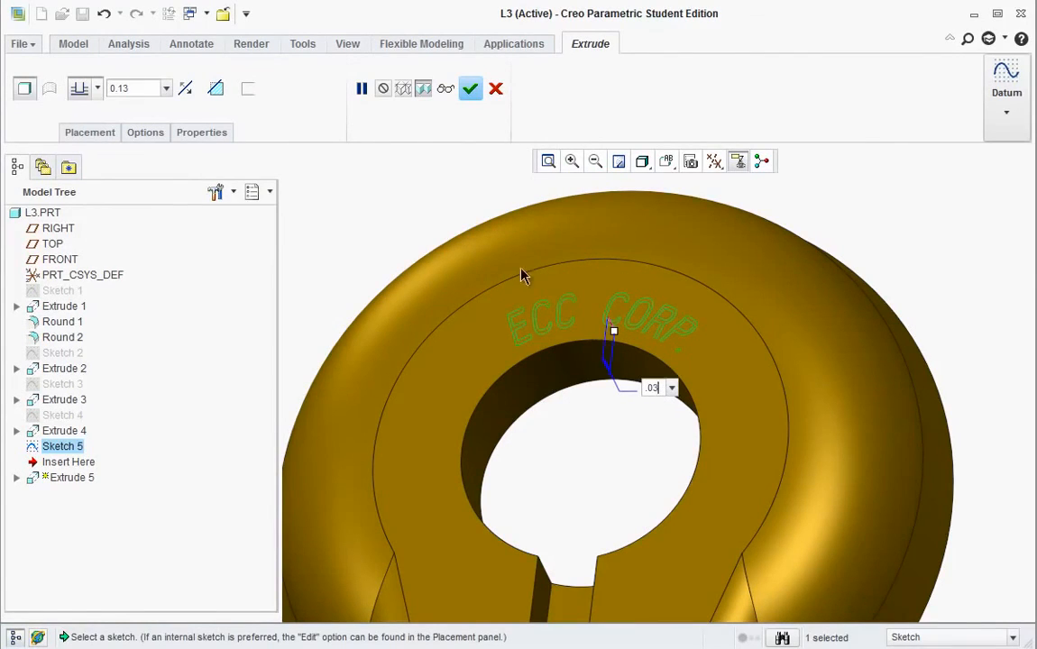
left_click(217, 90)
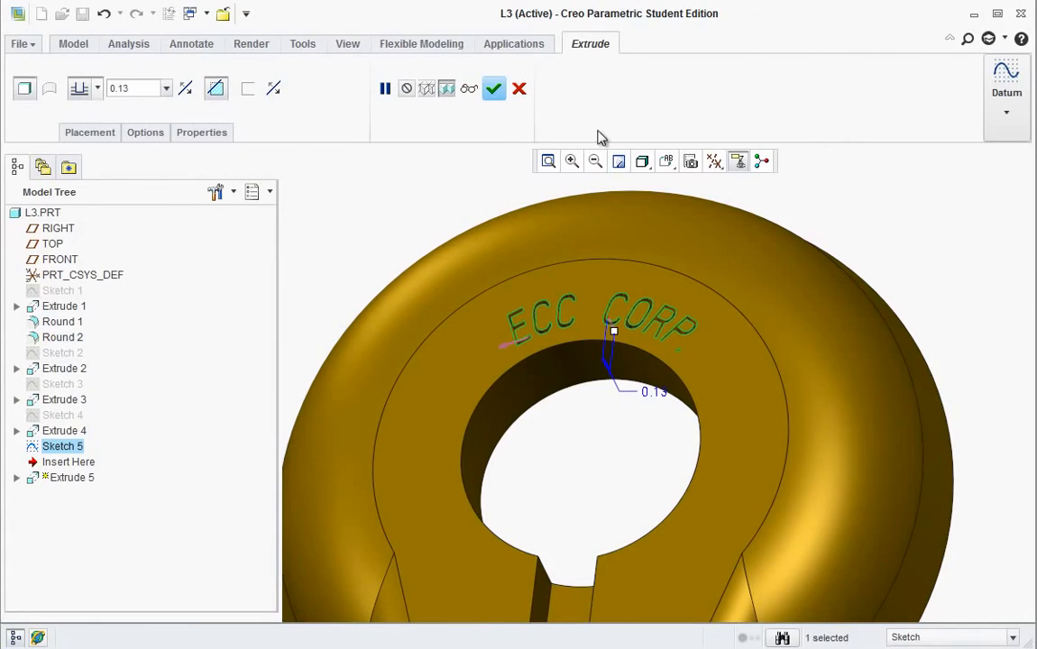
left_click(494, 89)
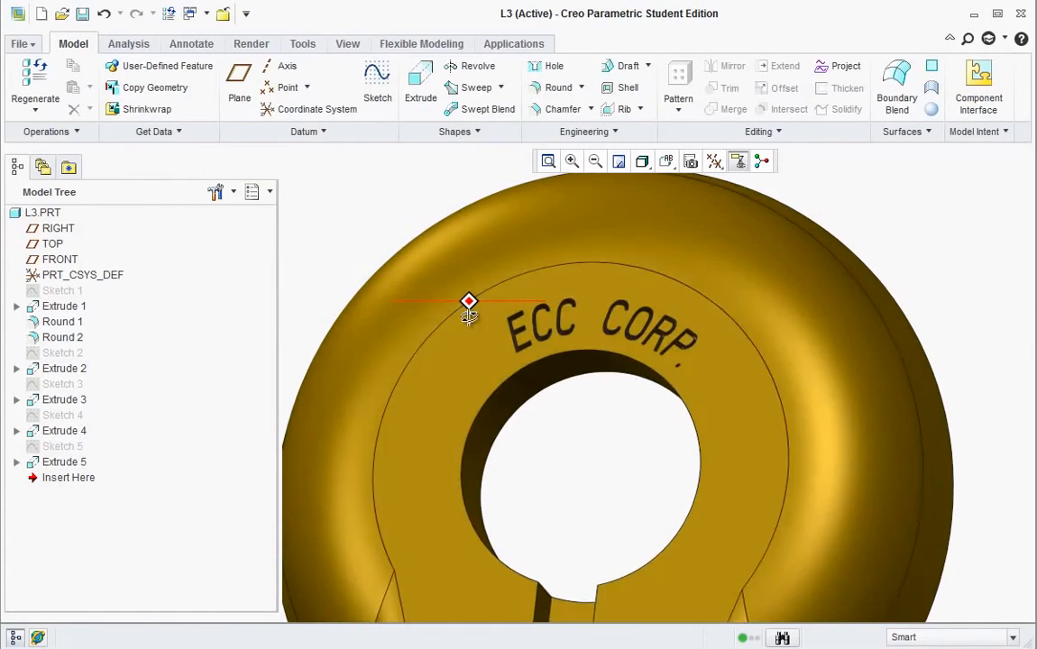
mouse_move(469, 311)
middle_mouse_down()
mouse_move(493, 335)
mouse_move(470, 297)
middle_mouse_up()
scroll(506, 390, "down", 3)
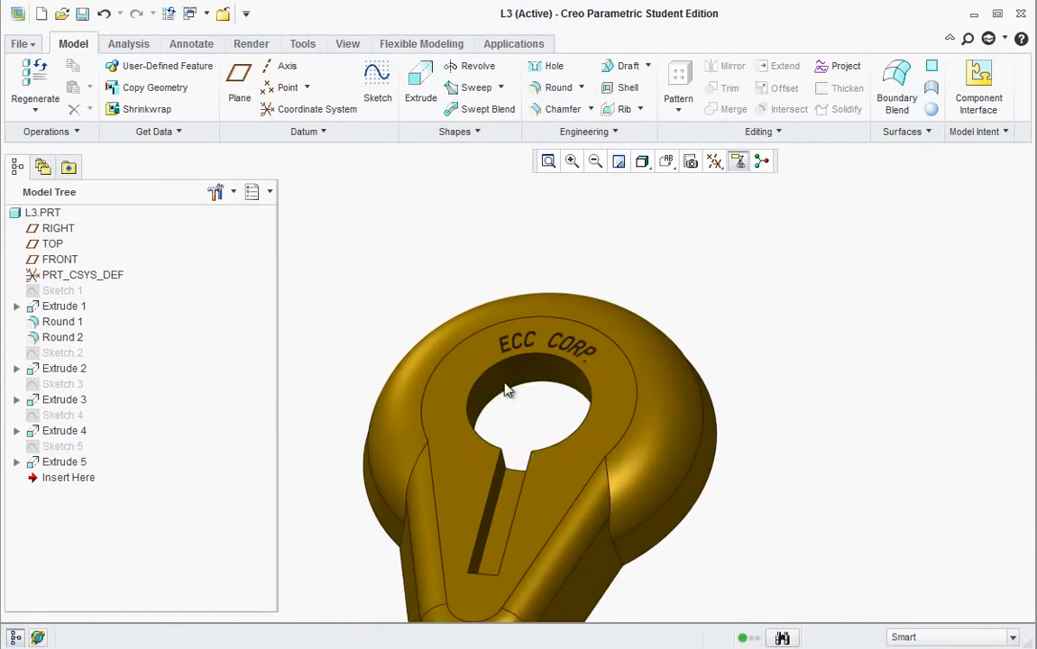
scroll(504, 383, "down", 3)
middle_click_drag(553, 458, 447, 494)
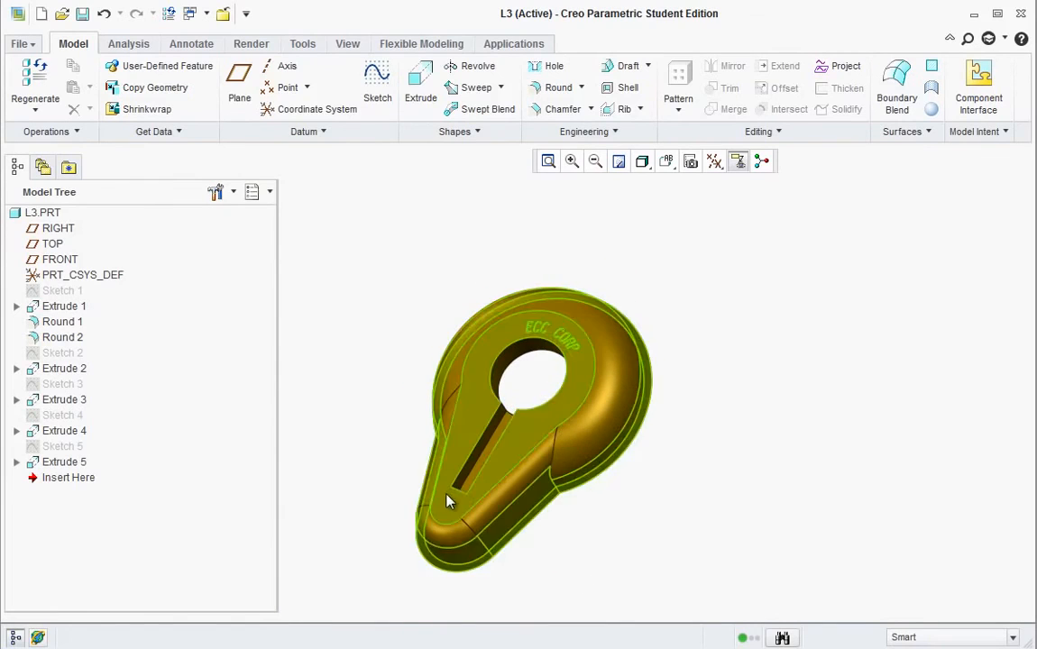
scroll(436, 494, "down", 2)
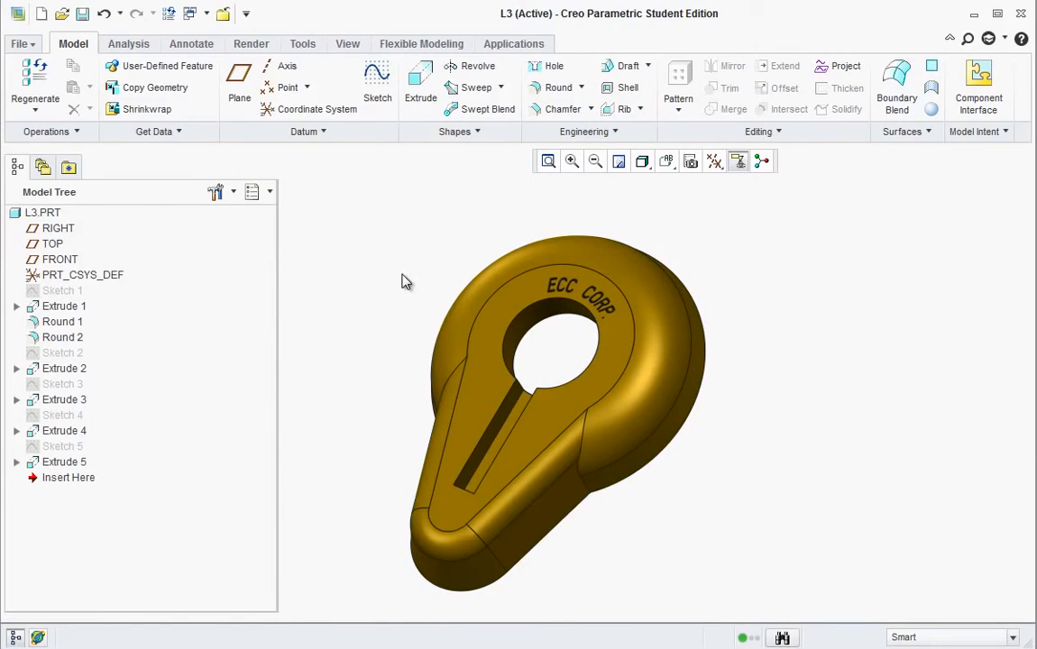